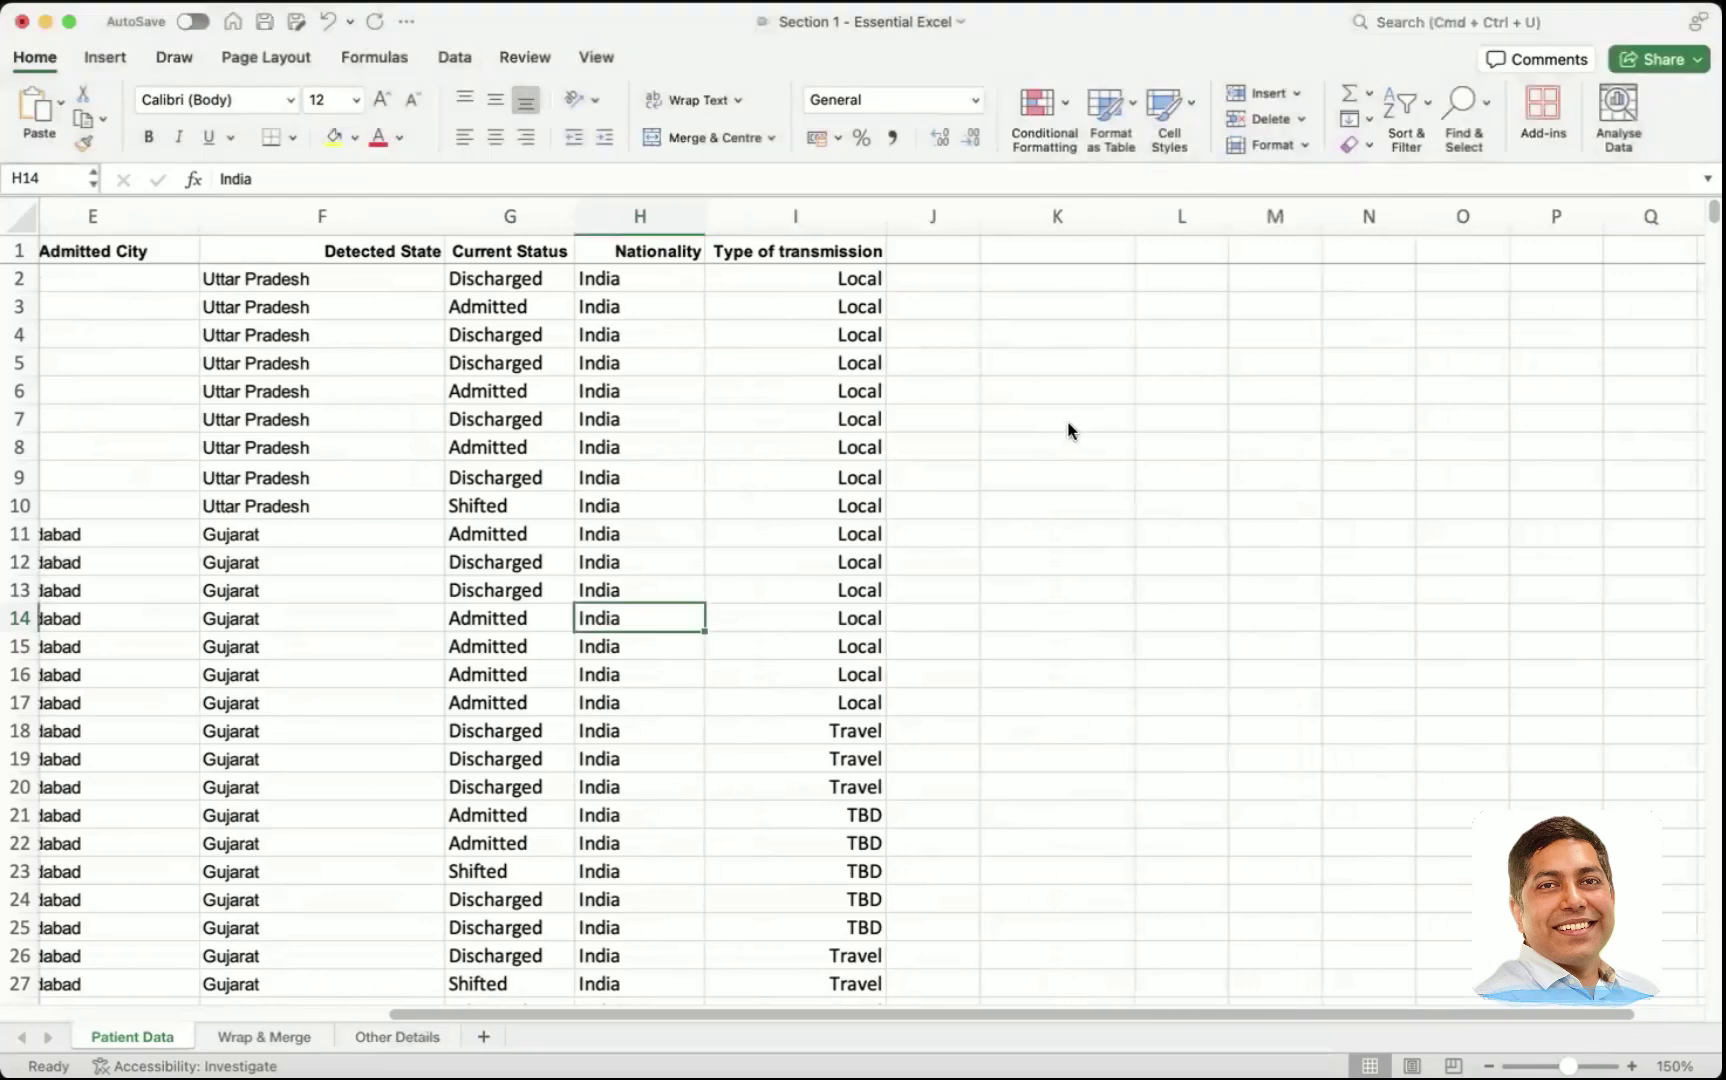
- Enter "India" in cell K7 and keep that cell selected
click(1046, 414)
text(India)
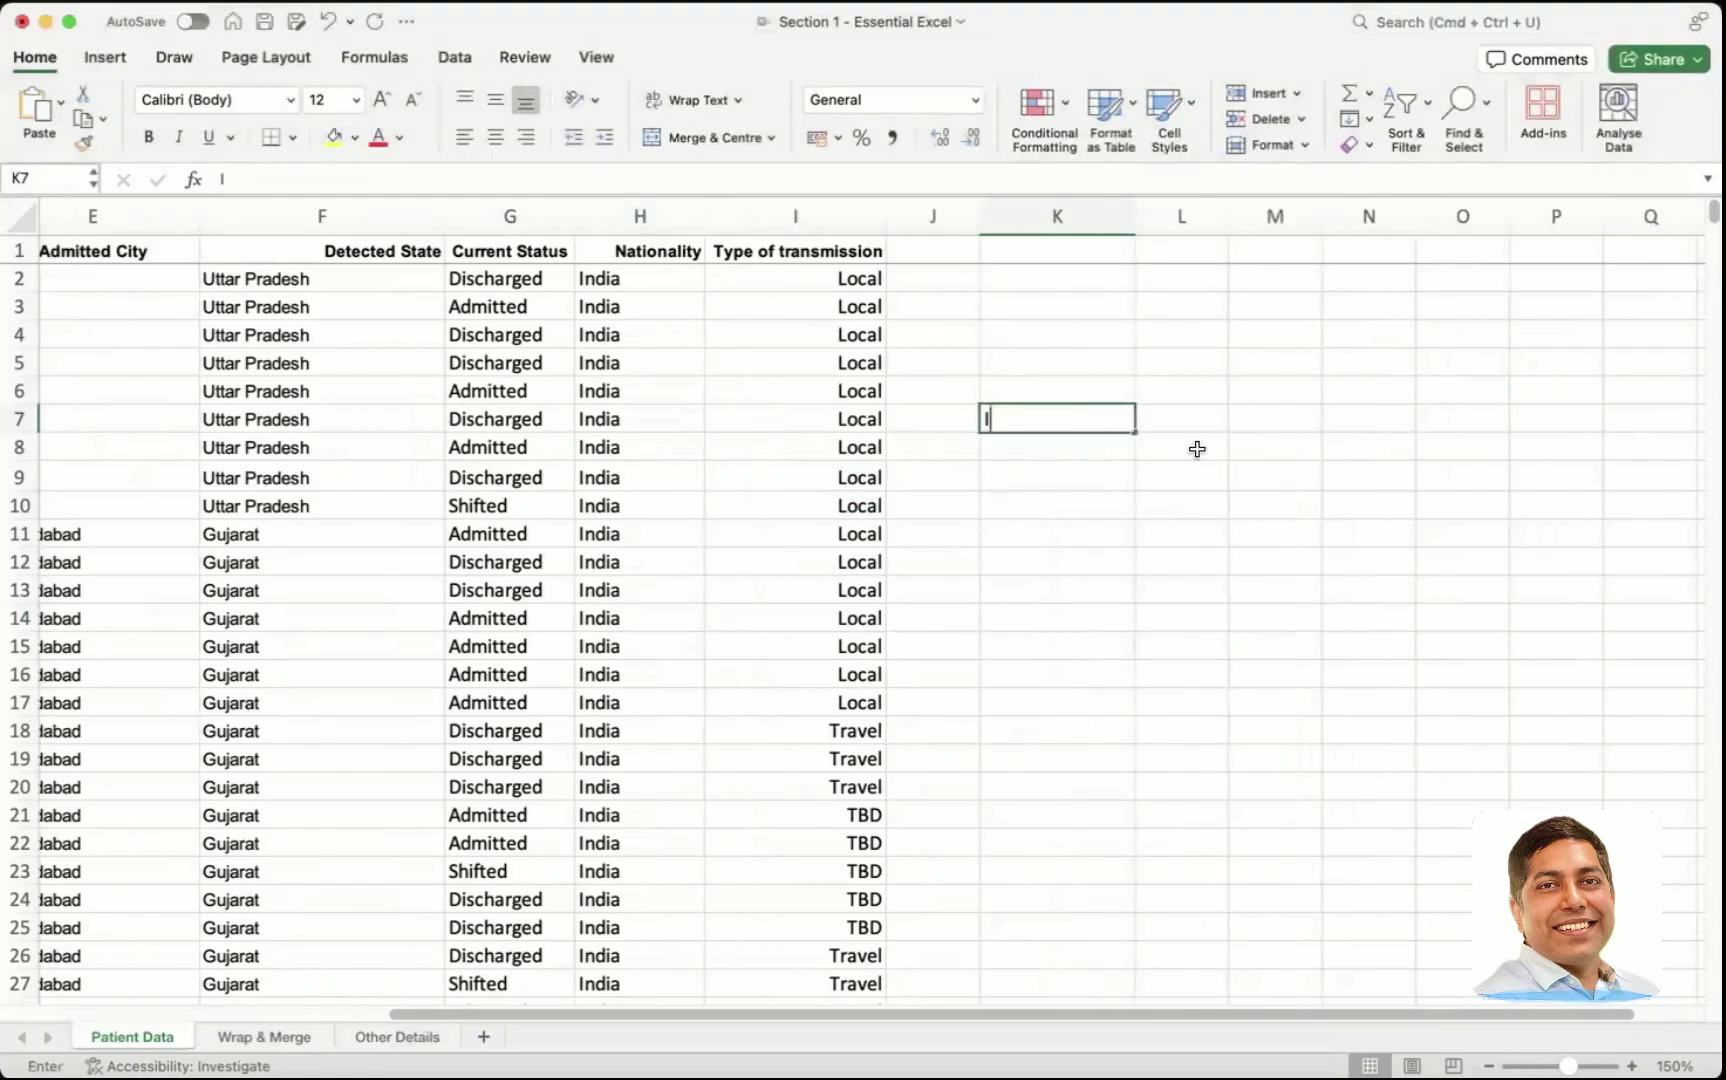
key(Return)
key(Up)
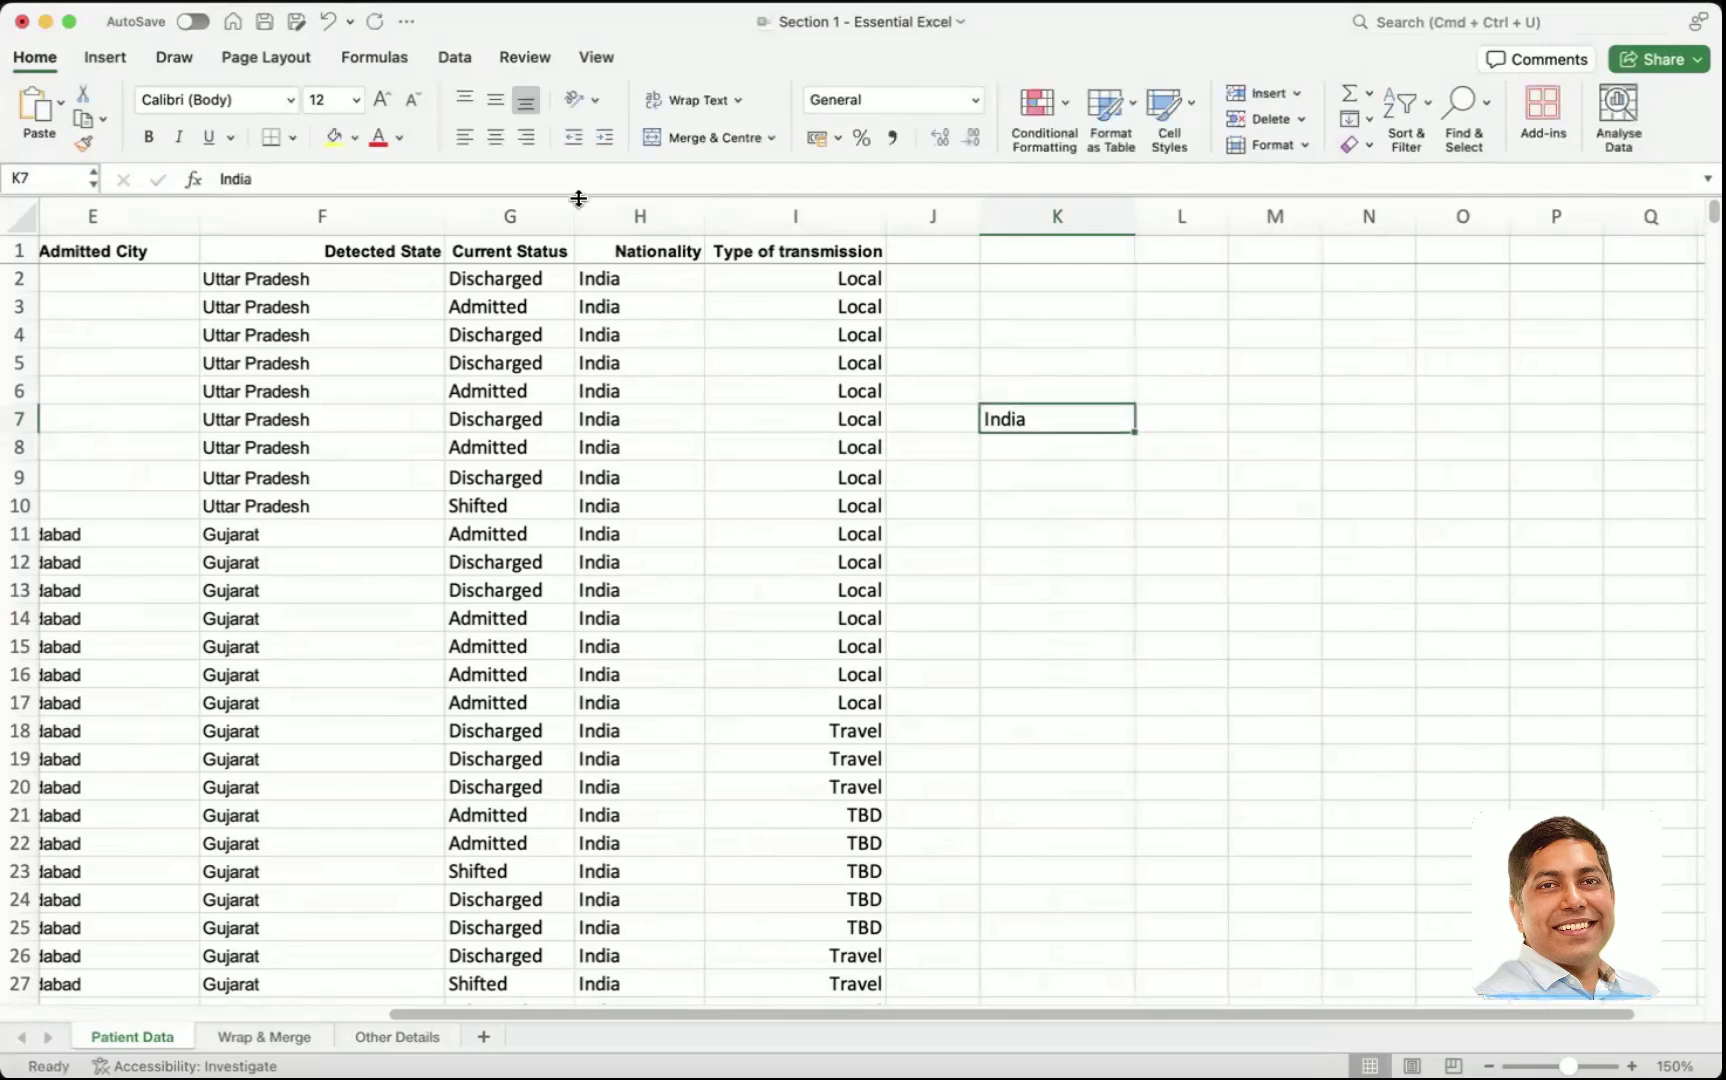
- Fill cell K7 with dark green and make its text white and bold
click(355, 139)
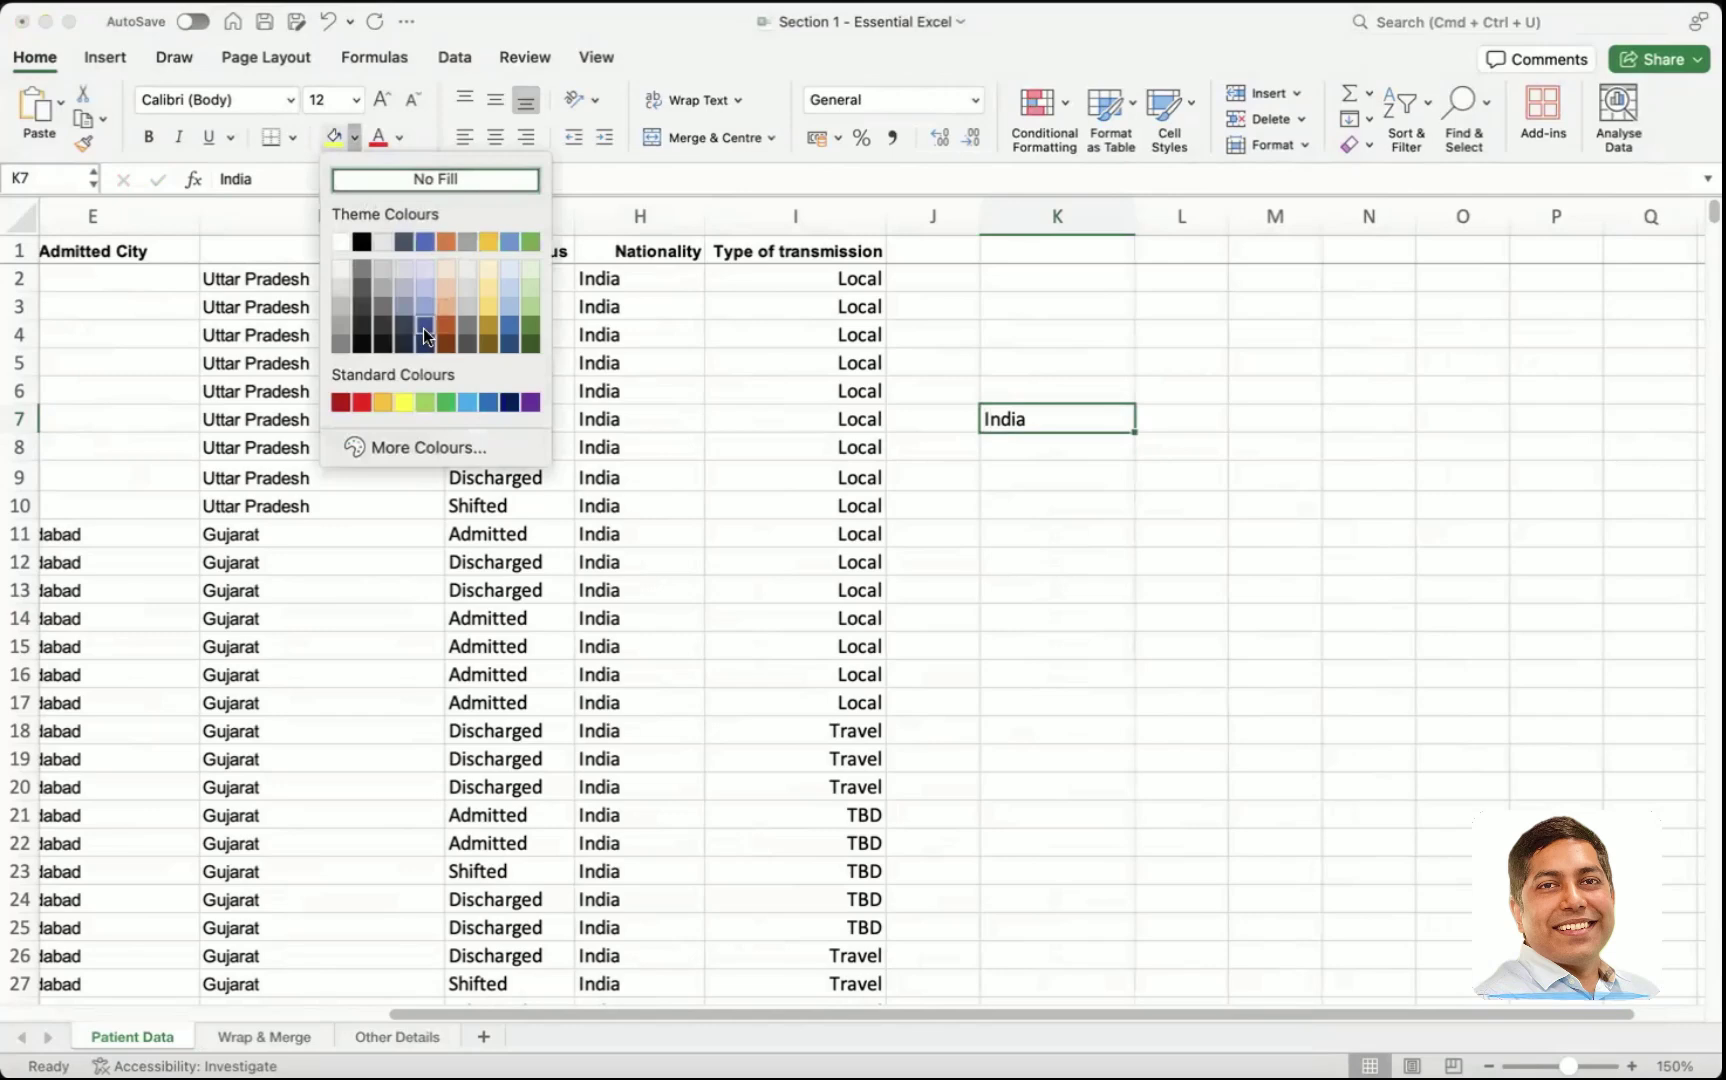
click(525, 321)
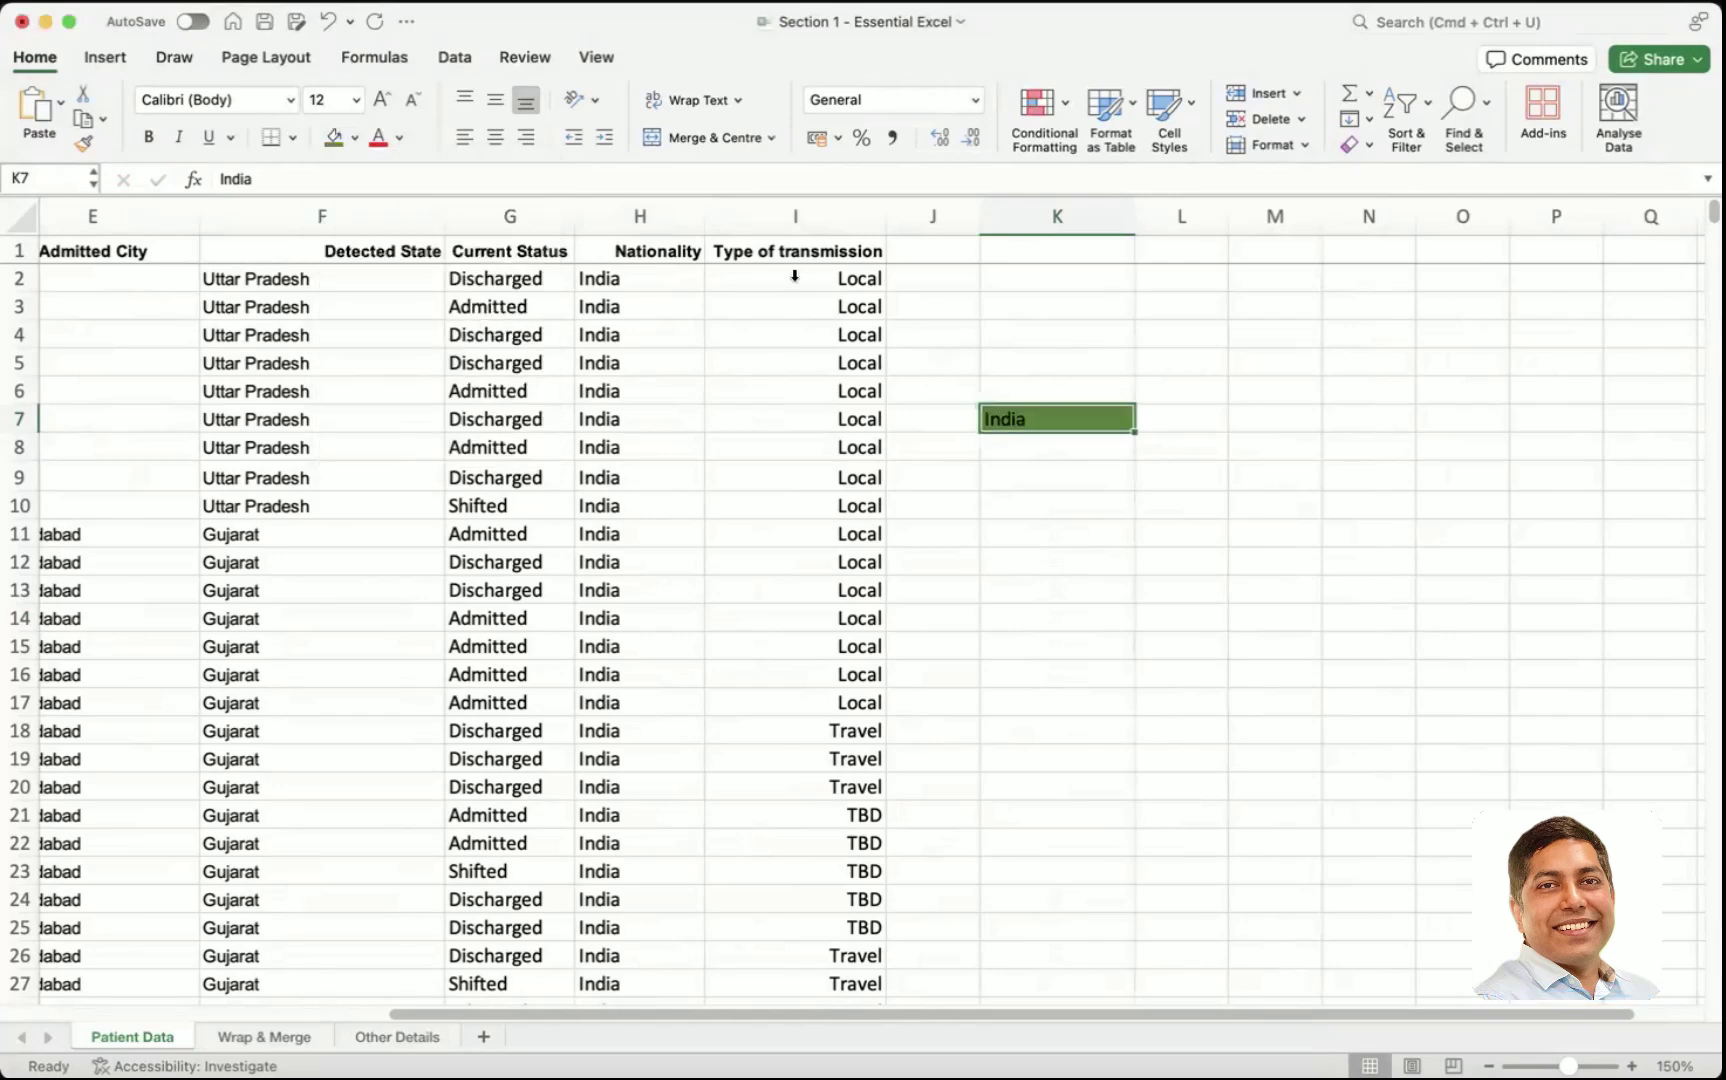
click(399, 138)
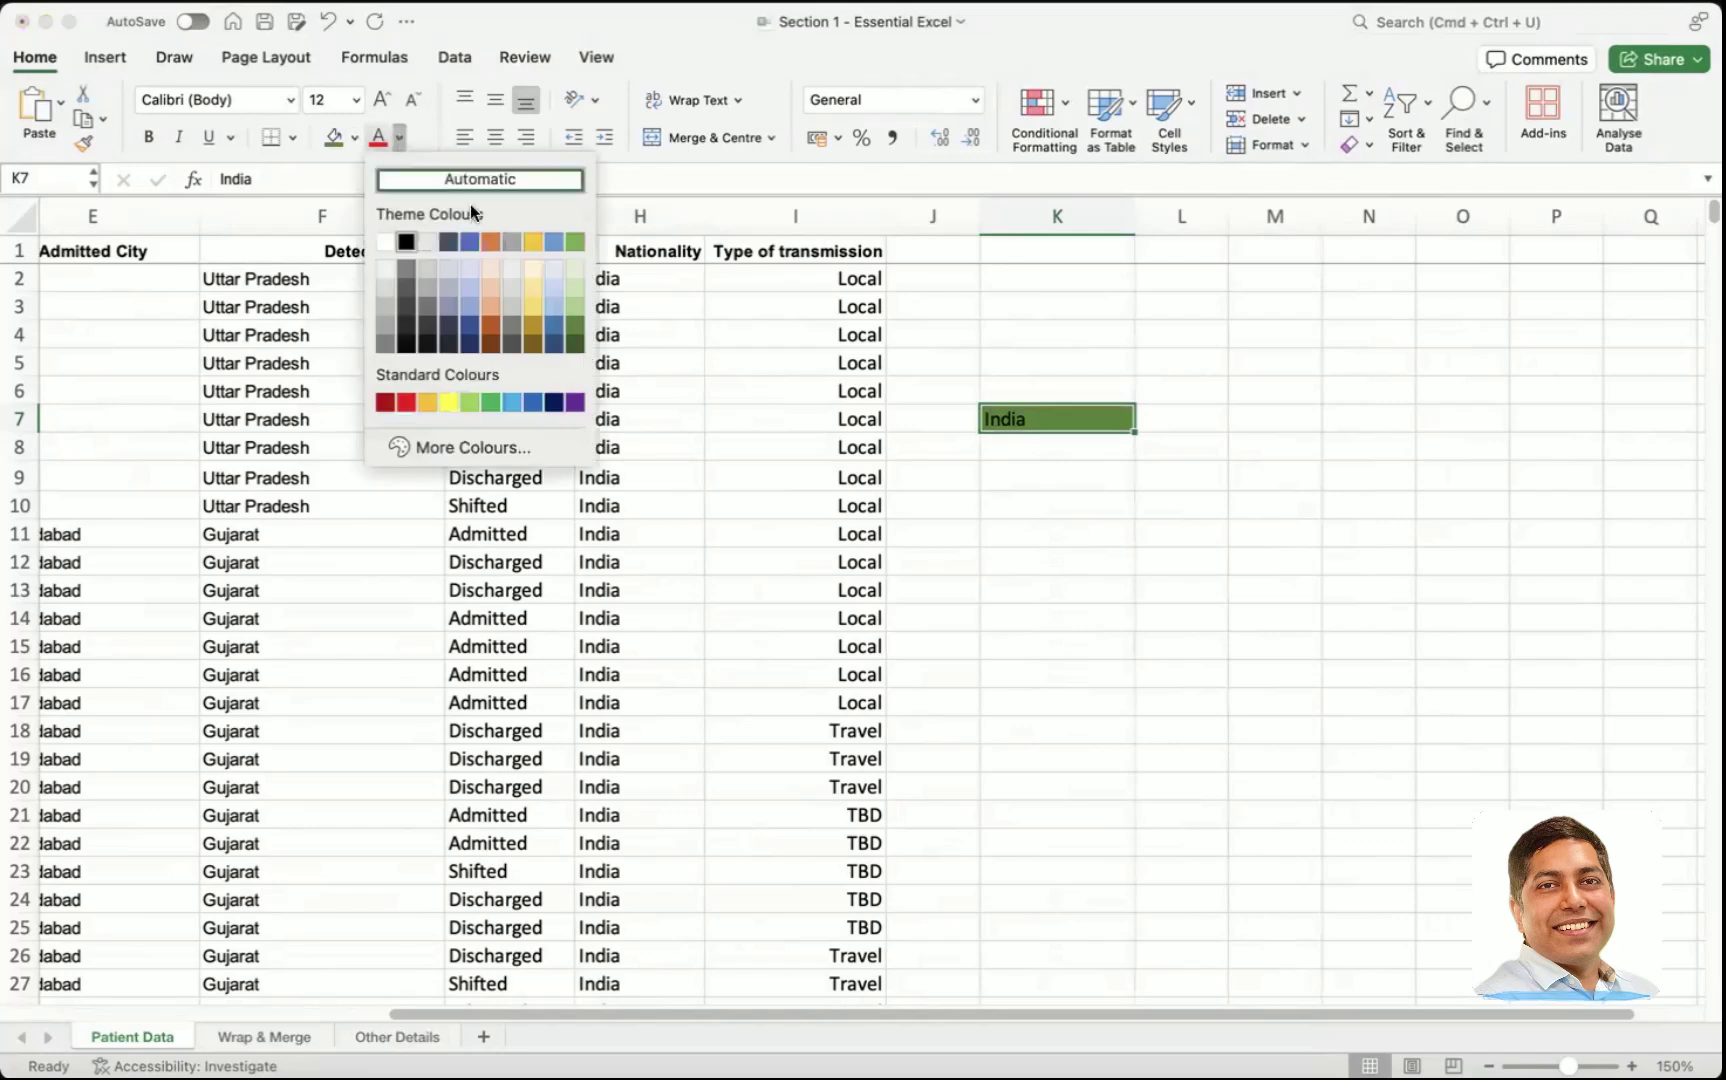
click(388, 243)
click(148, 137)
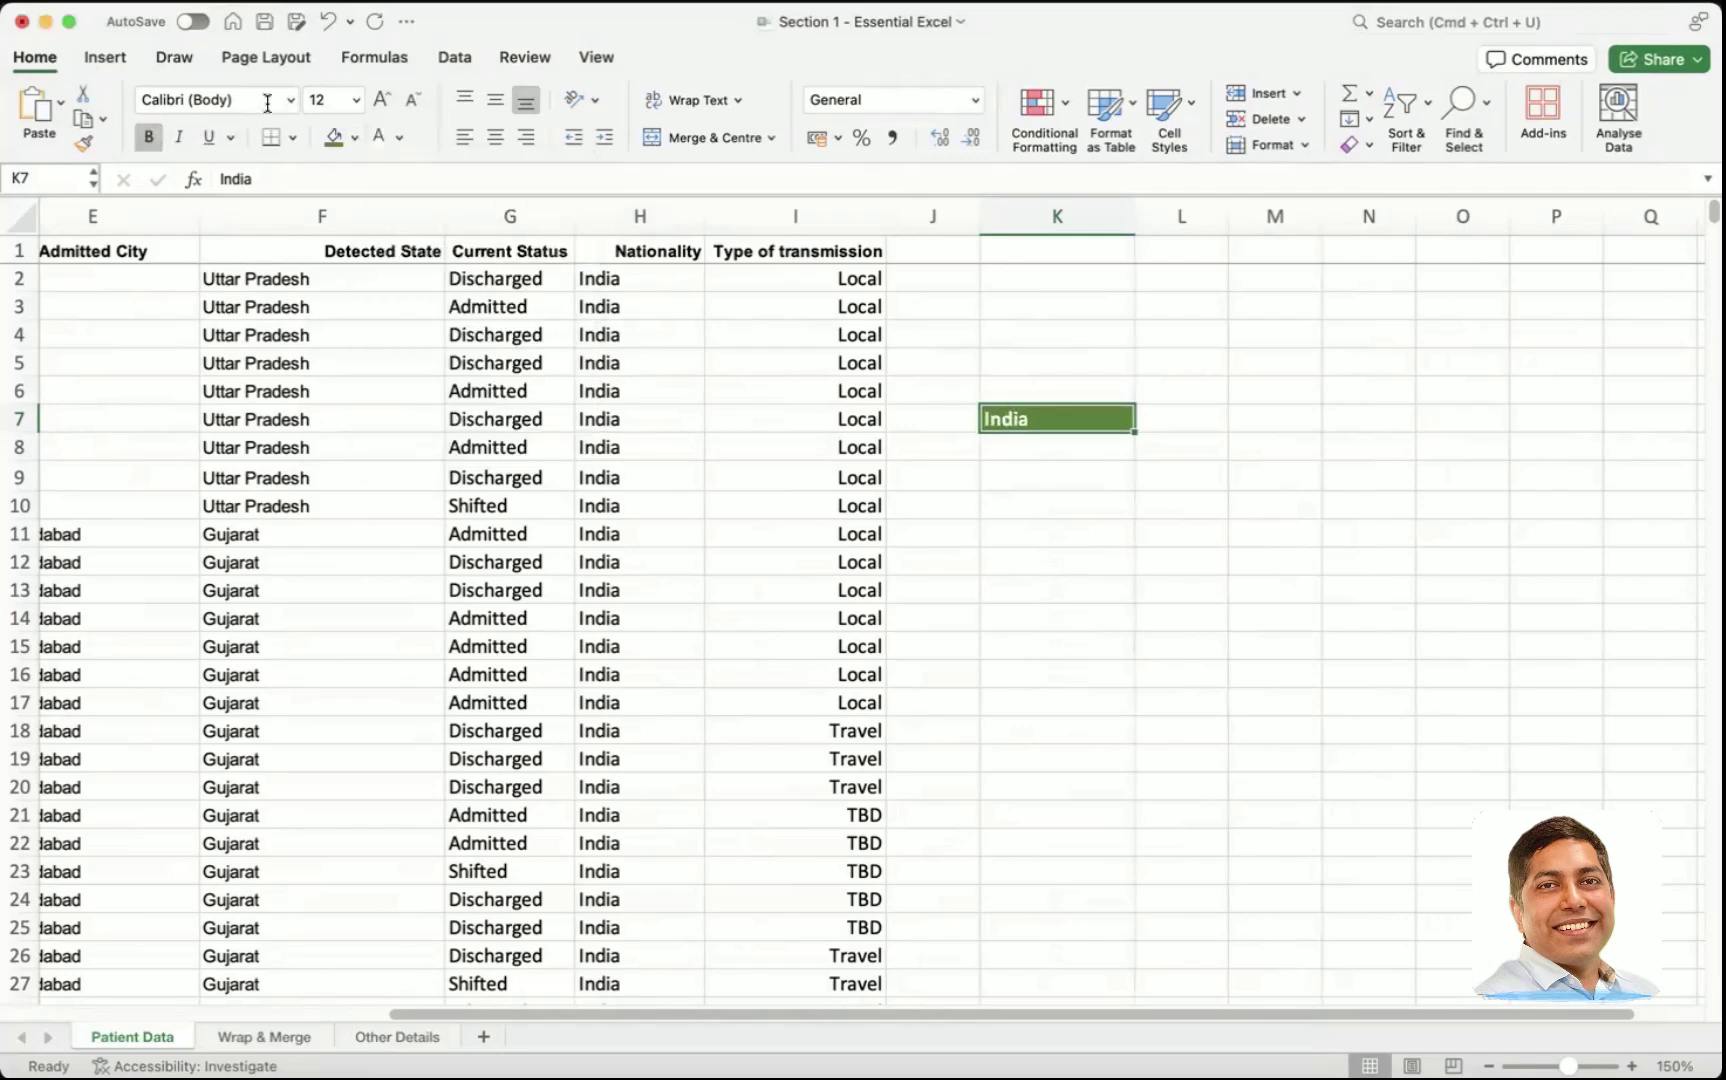
- Set the font of the India cell K7 to Arial
click(289, 100)
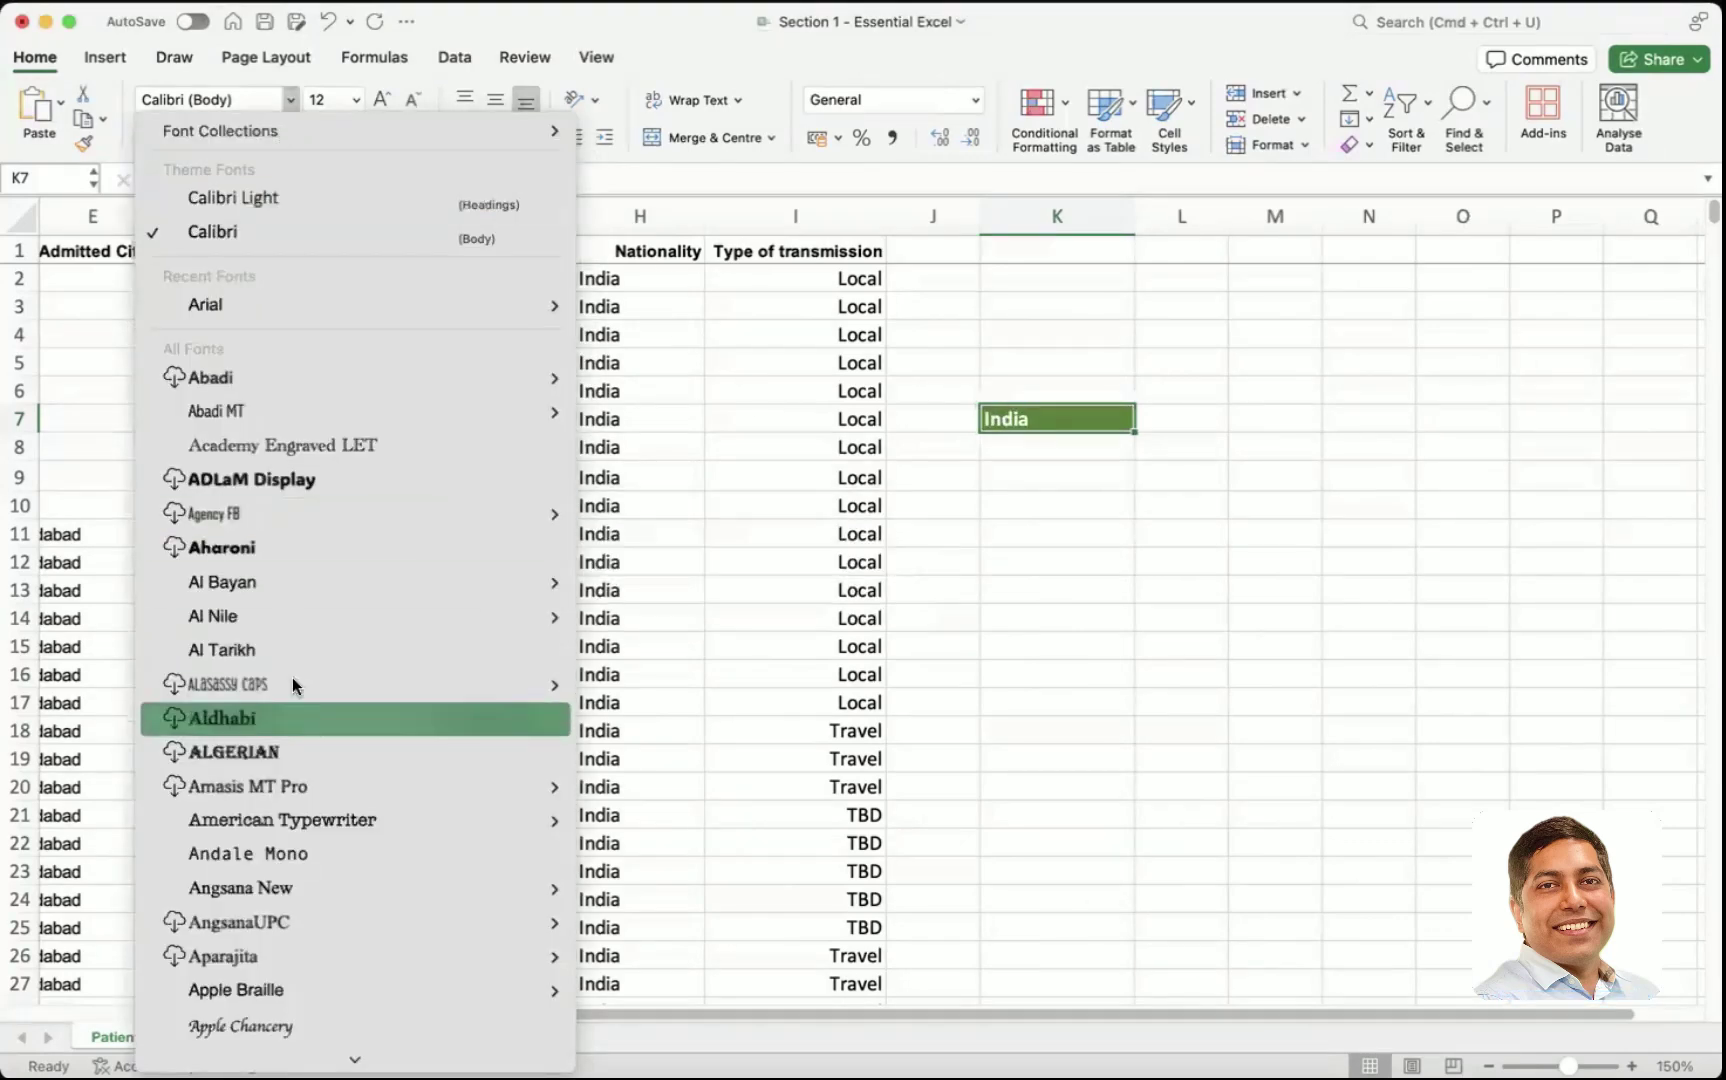
mouse_move(338, 618)
scroll(338, 614, down, 5)
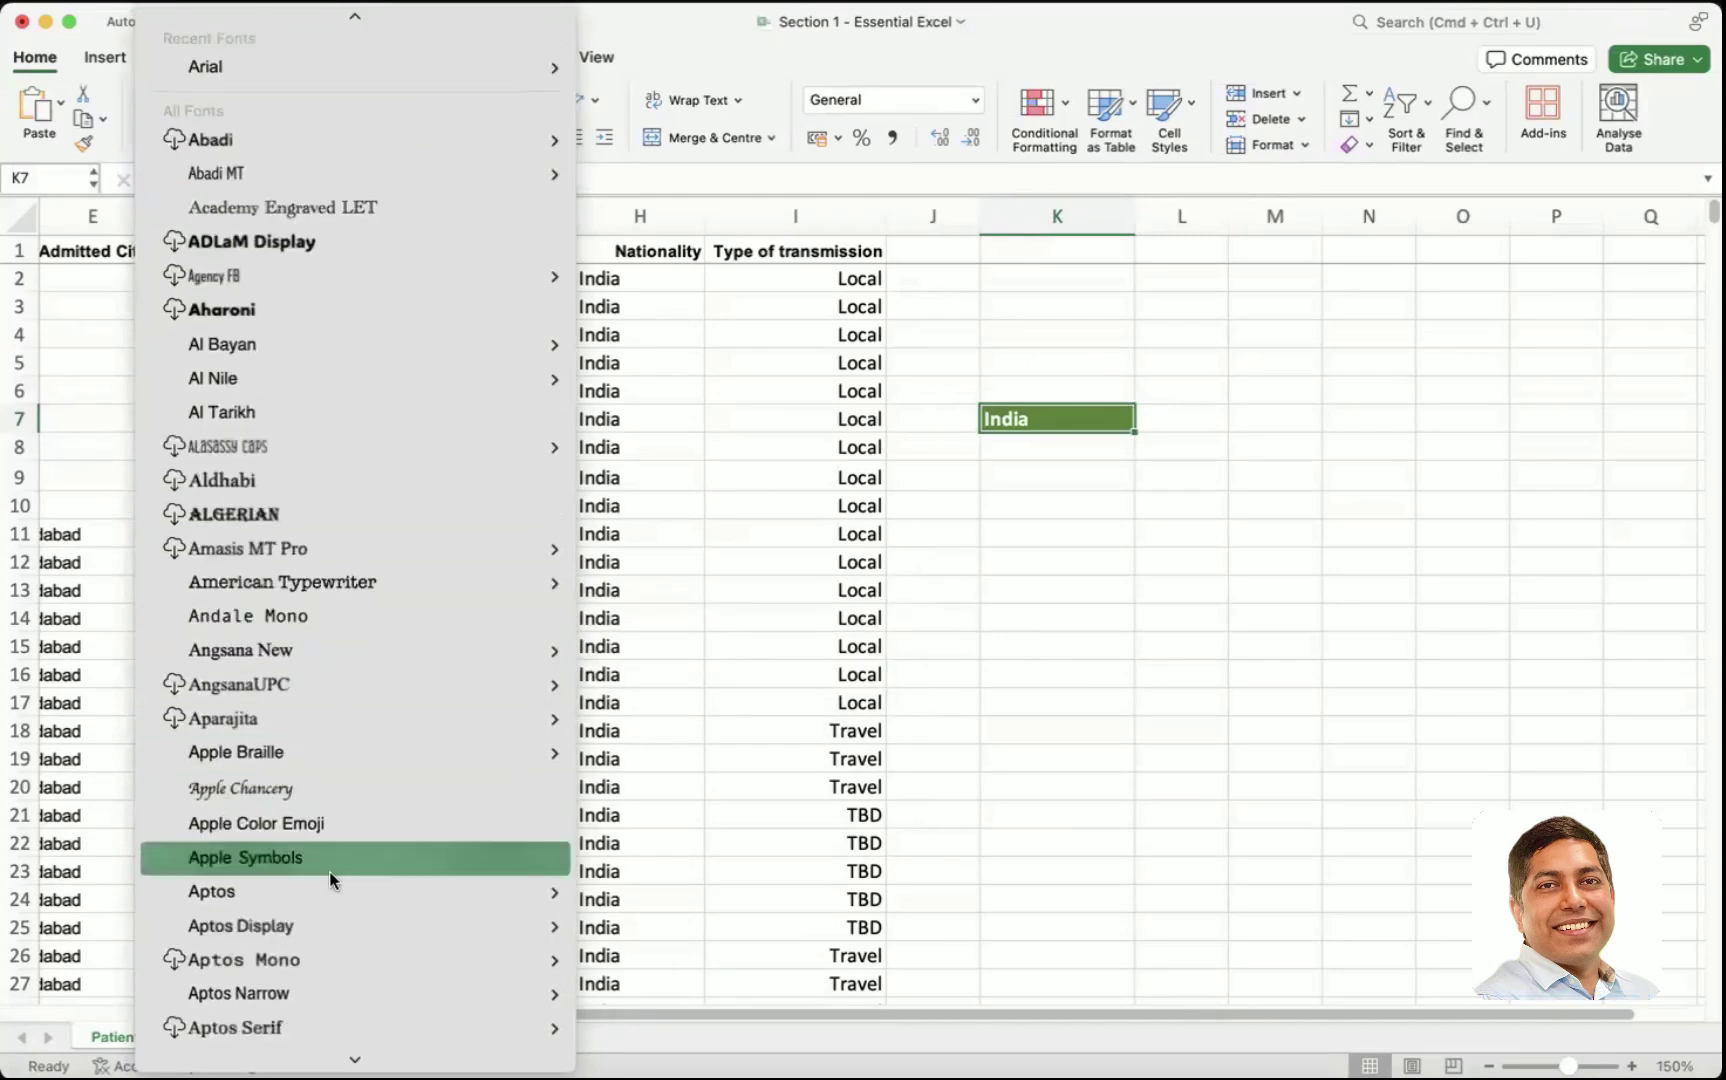
scroll(329, 871, down, 5)
mouse_move(329, 871)
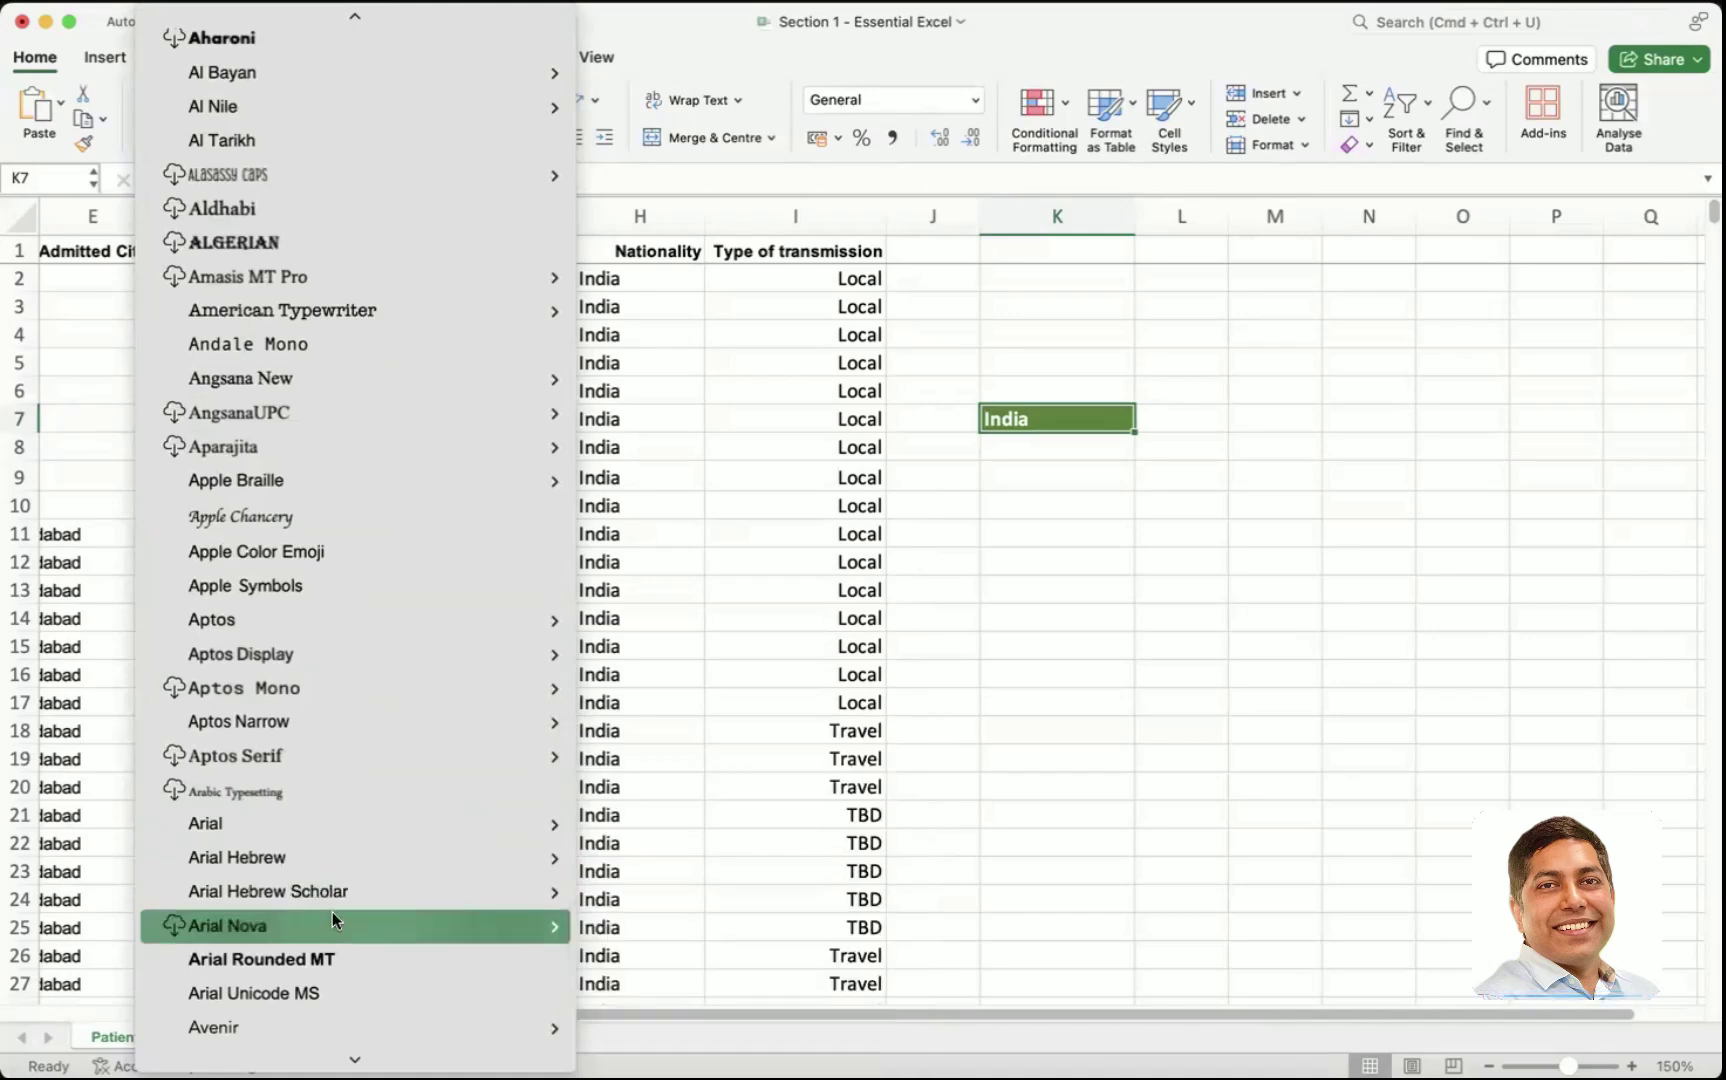
click(347, 832)
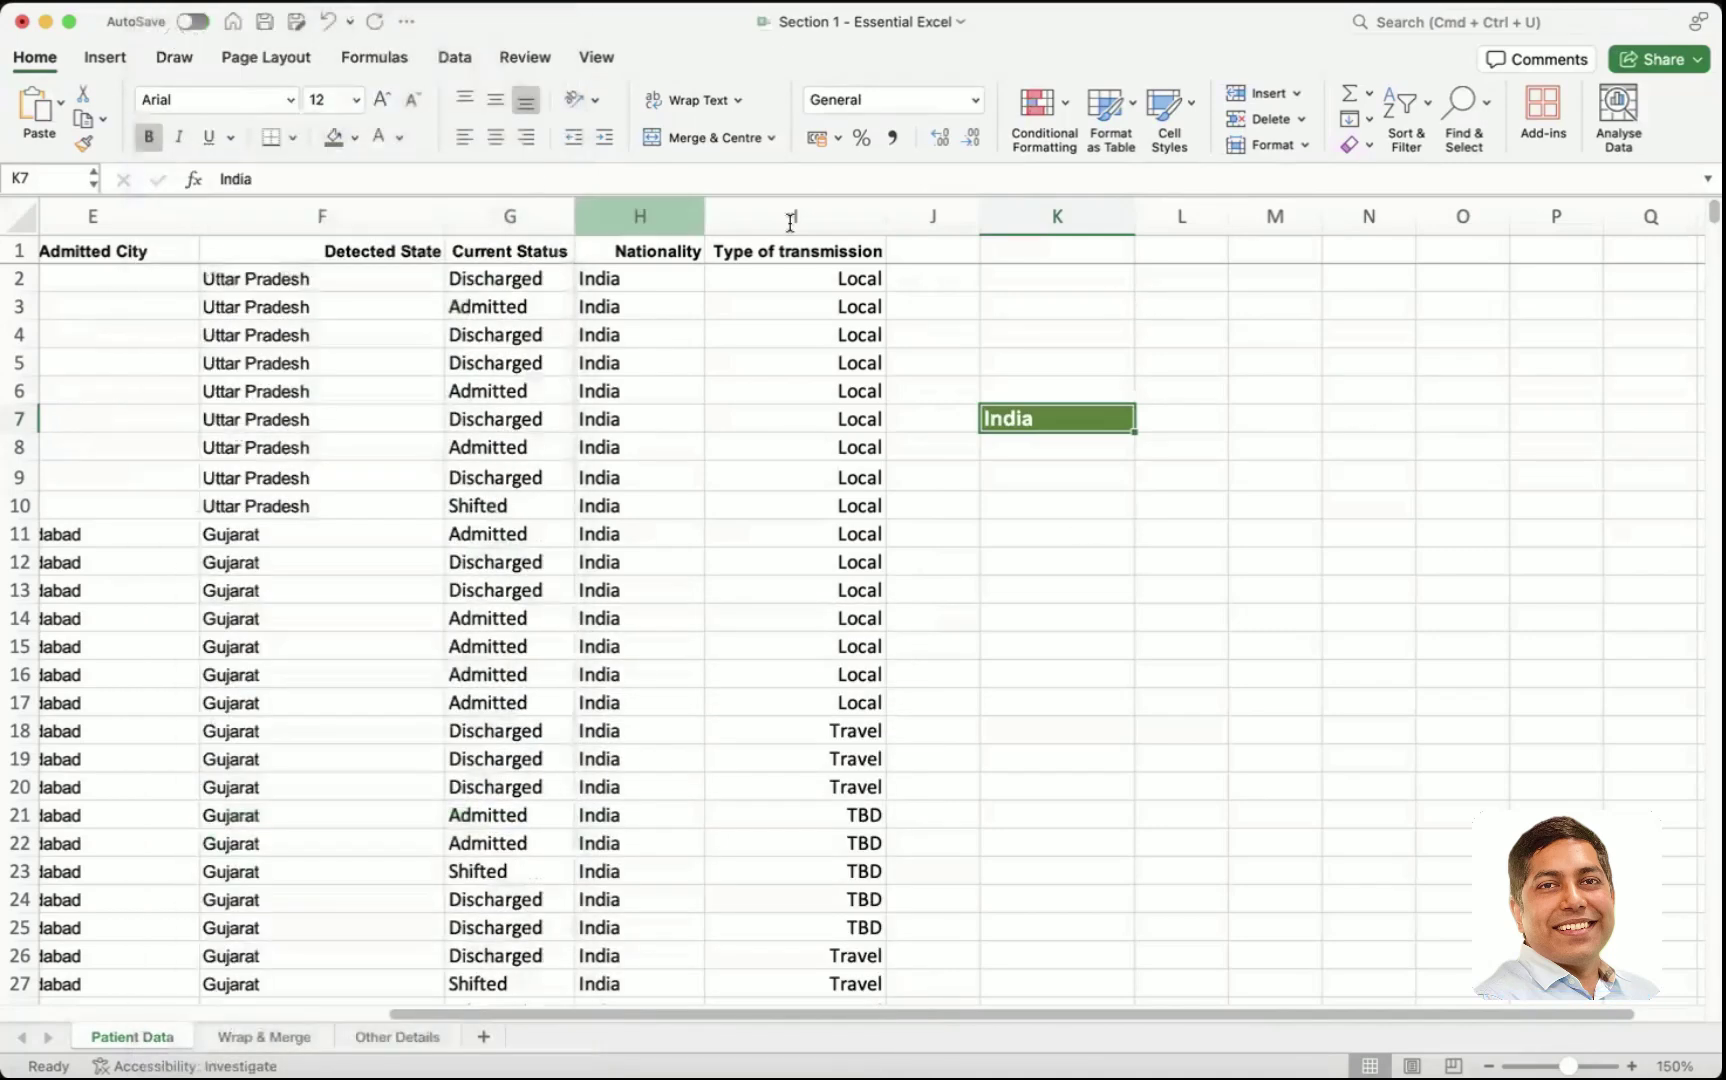
- Centre the text in K7 horizontally and vertically, and make row 7 about twice as tall
click(491, 136)
click(495, 100)
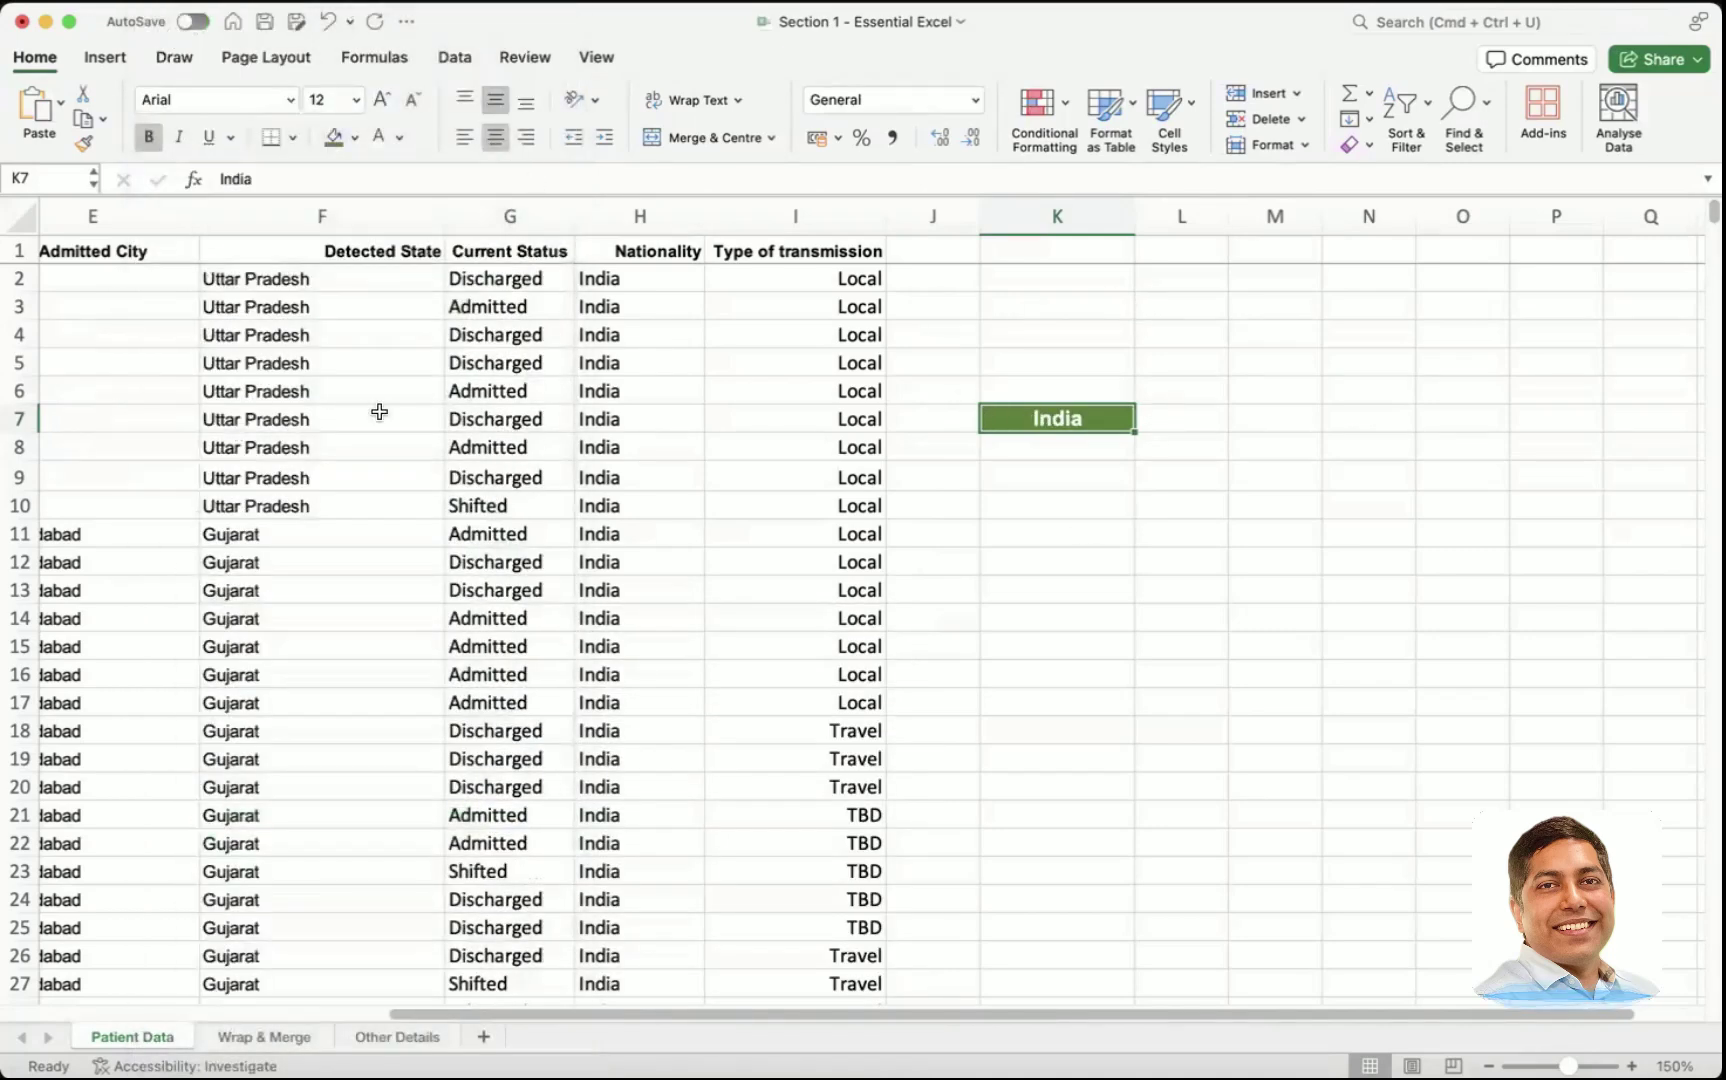
mouse_move(25, 430)
mouse_down()
mouse_move(19, 493)
mouse_move(20, 465)
mouse_up()
click(873, 743)
- Enter "China" in cell N7 and "Bangladesh" in cell P7
double_click(1384, 439)
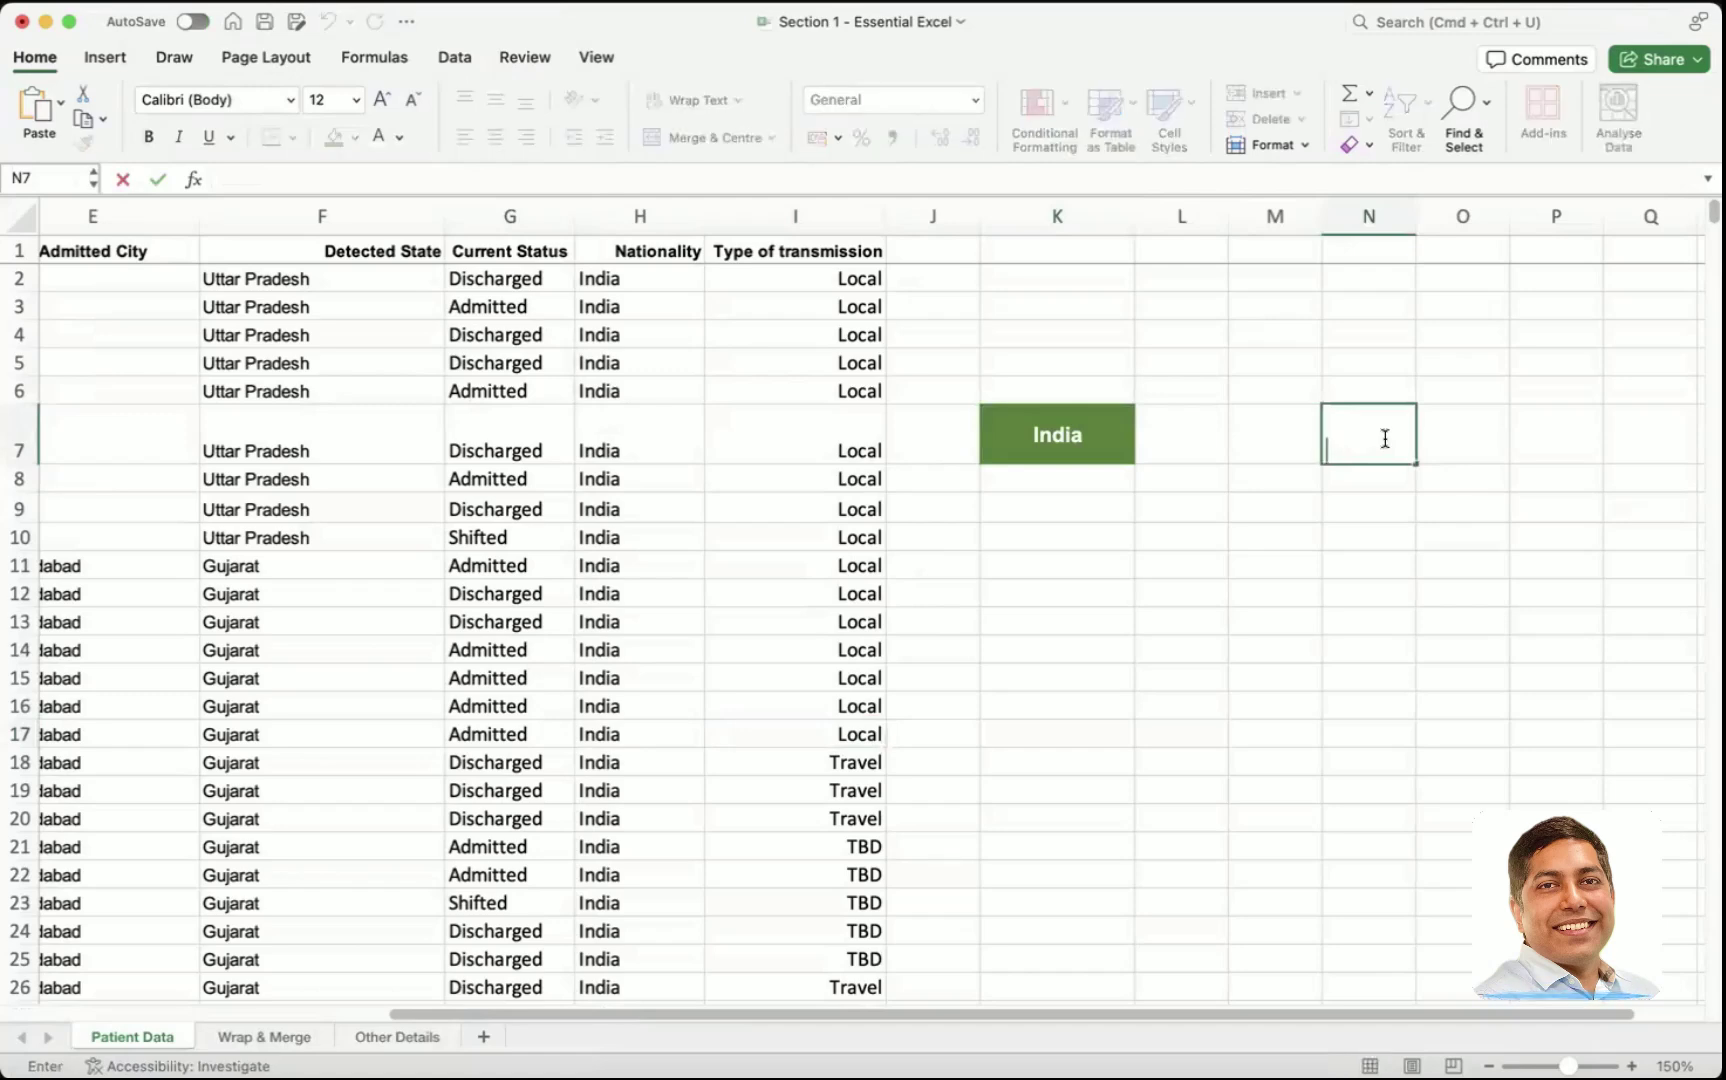
text(China)
key(Return)
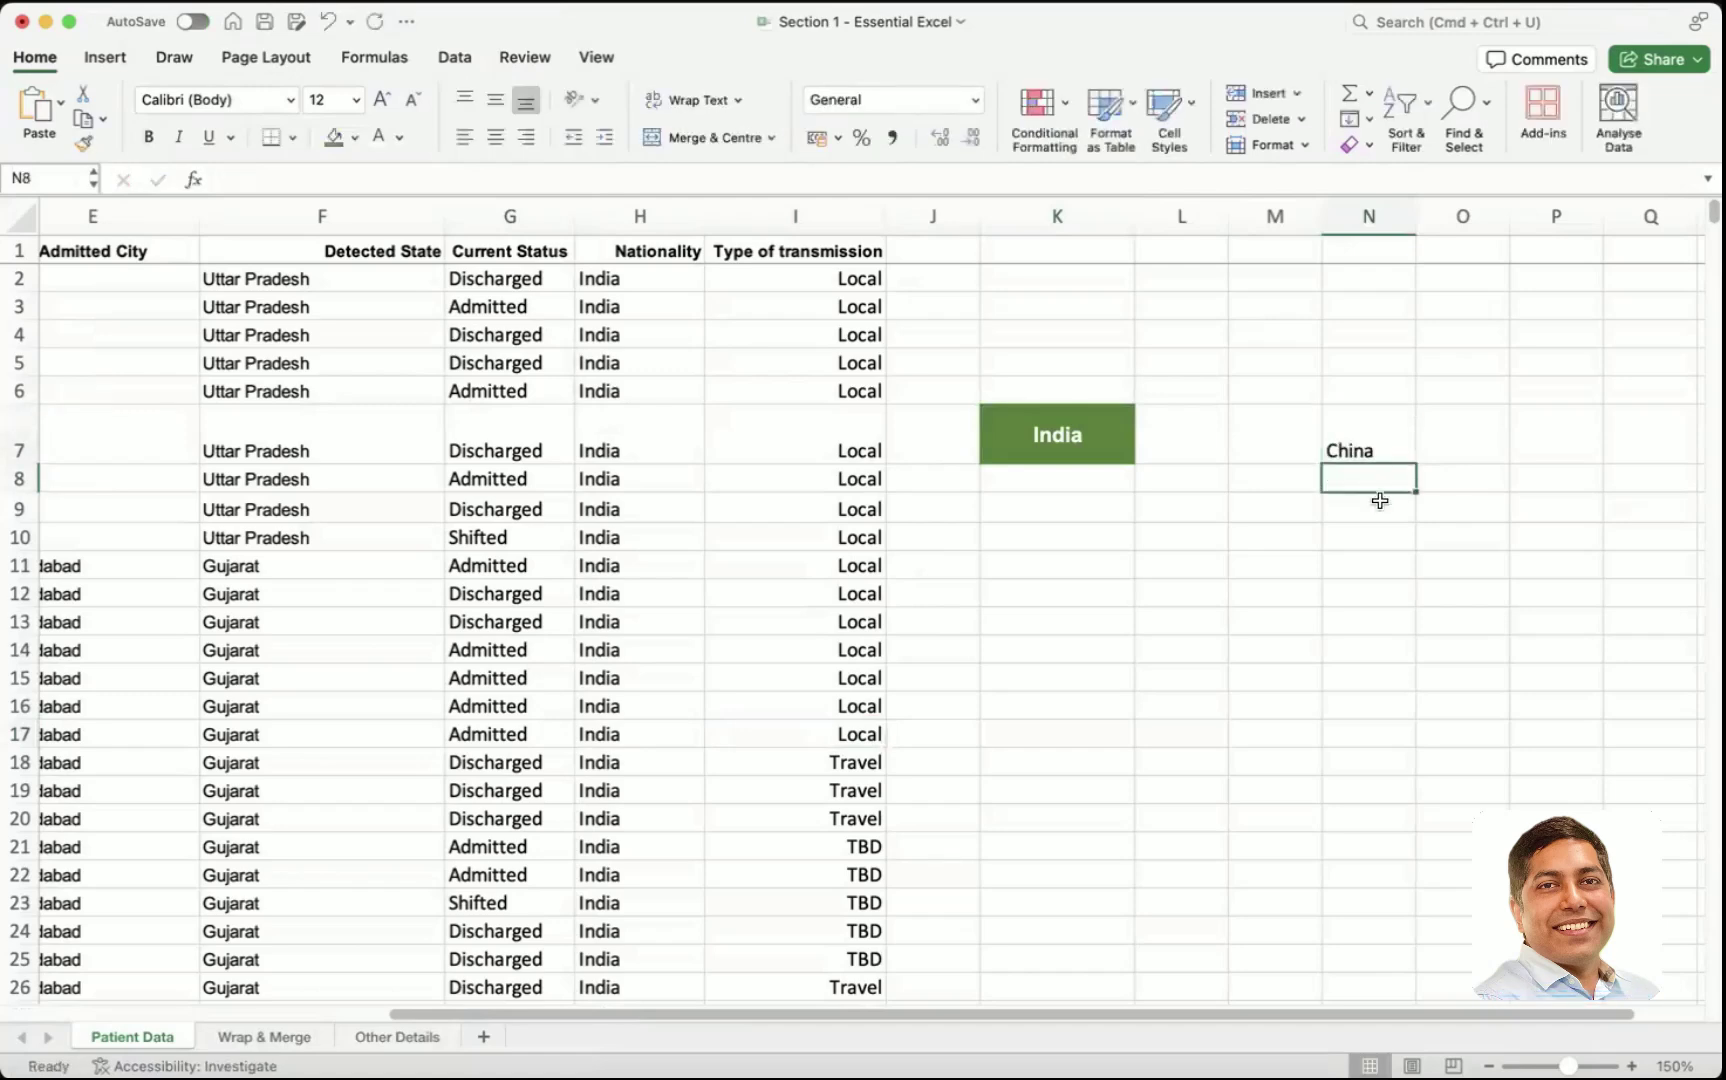
click(1528, 448)
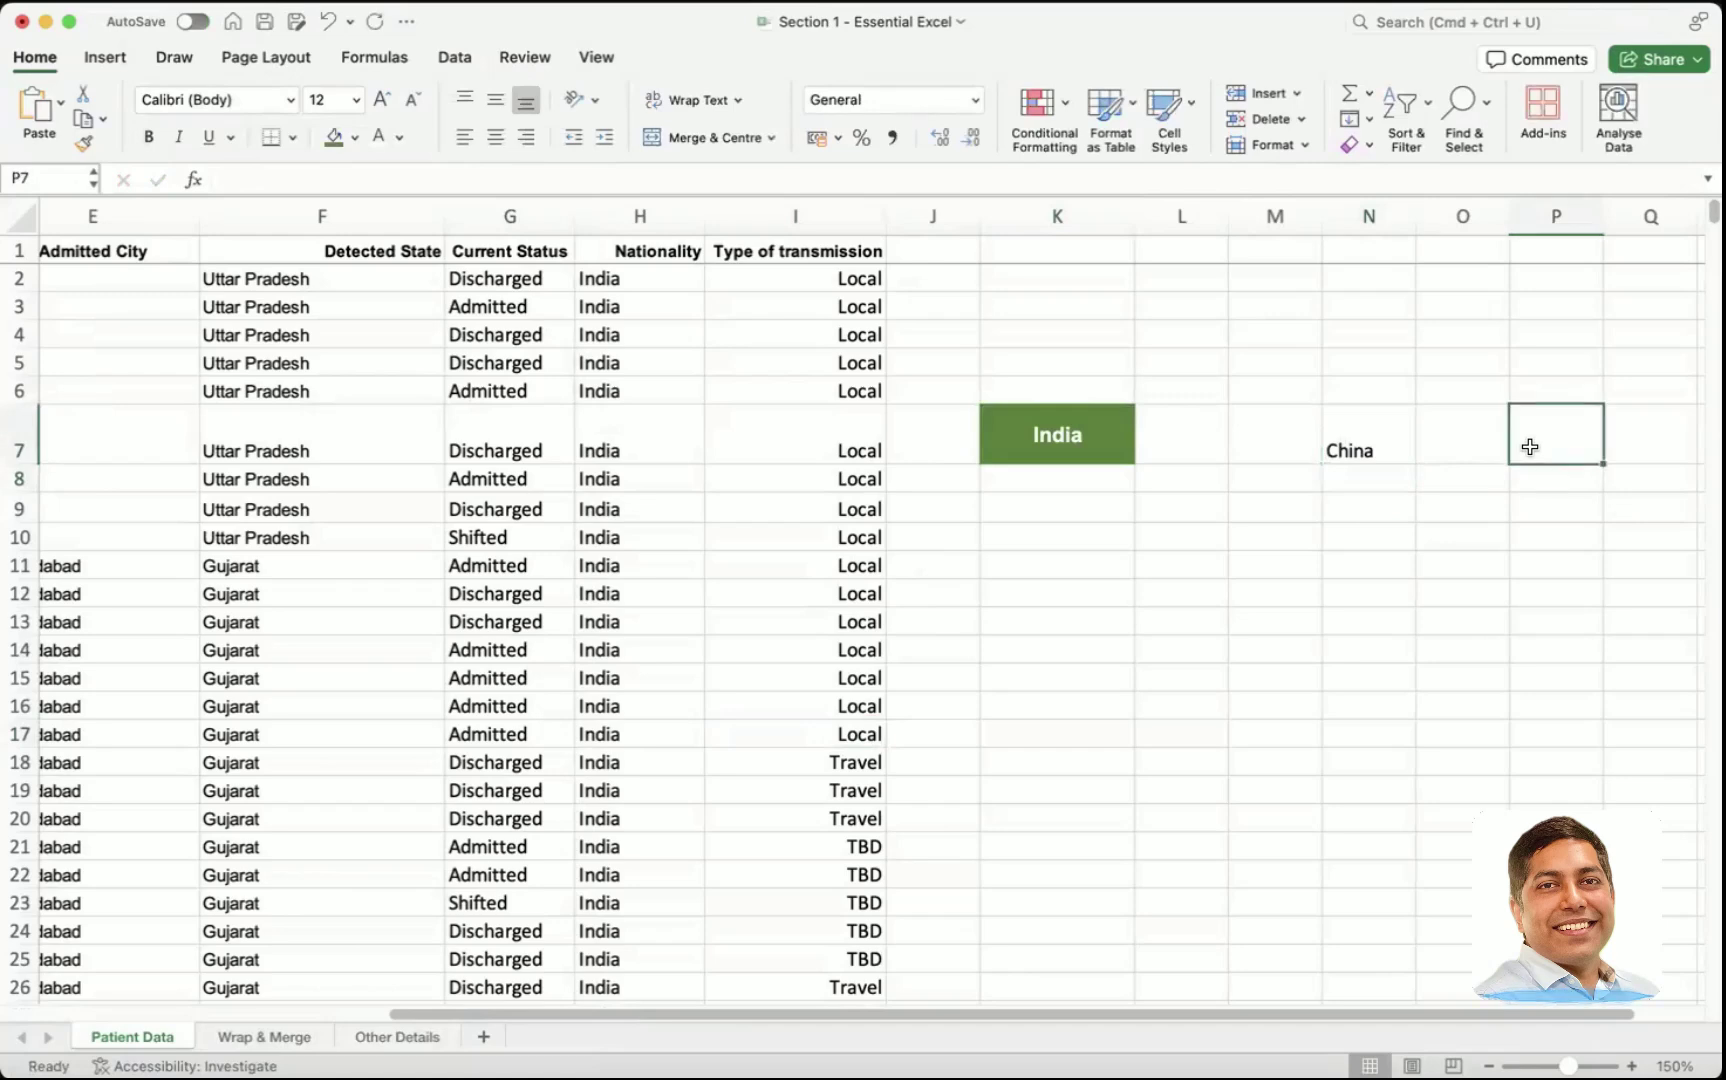
text(Bangladesh)
key(Return)
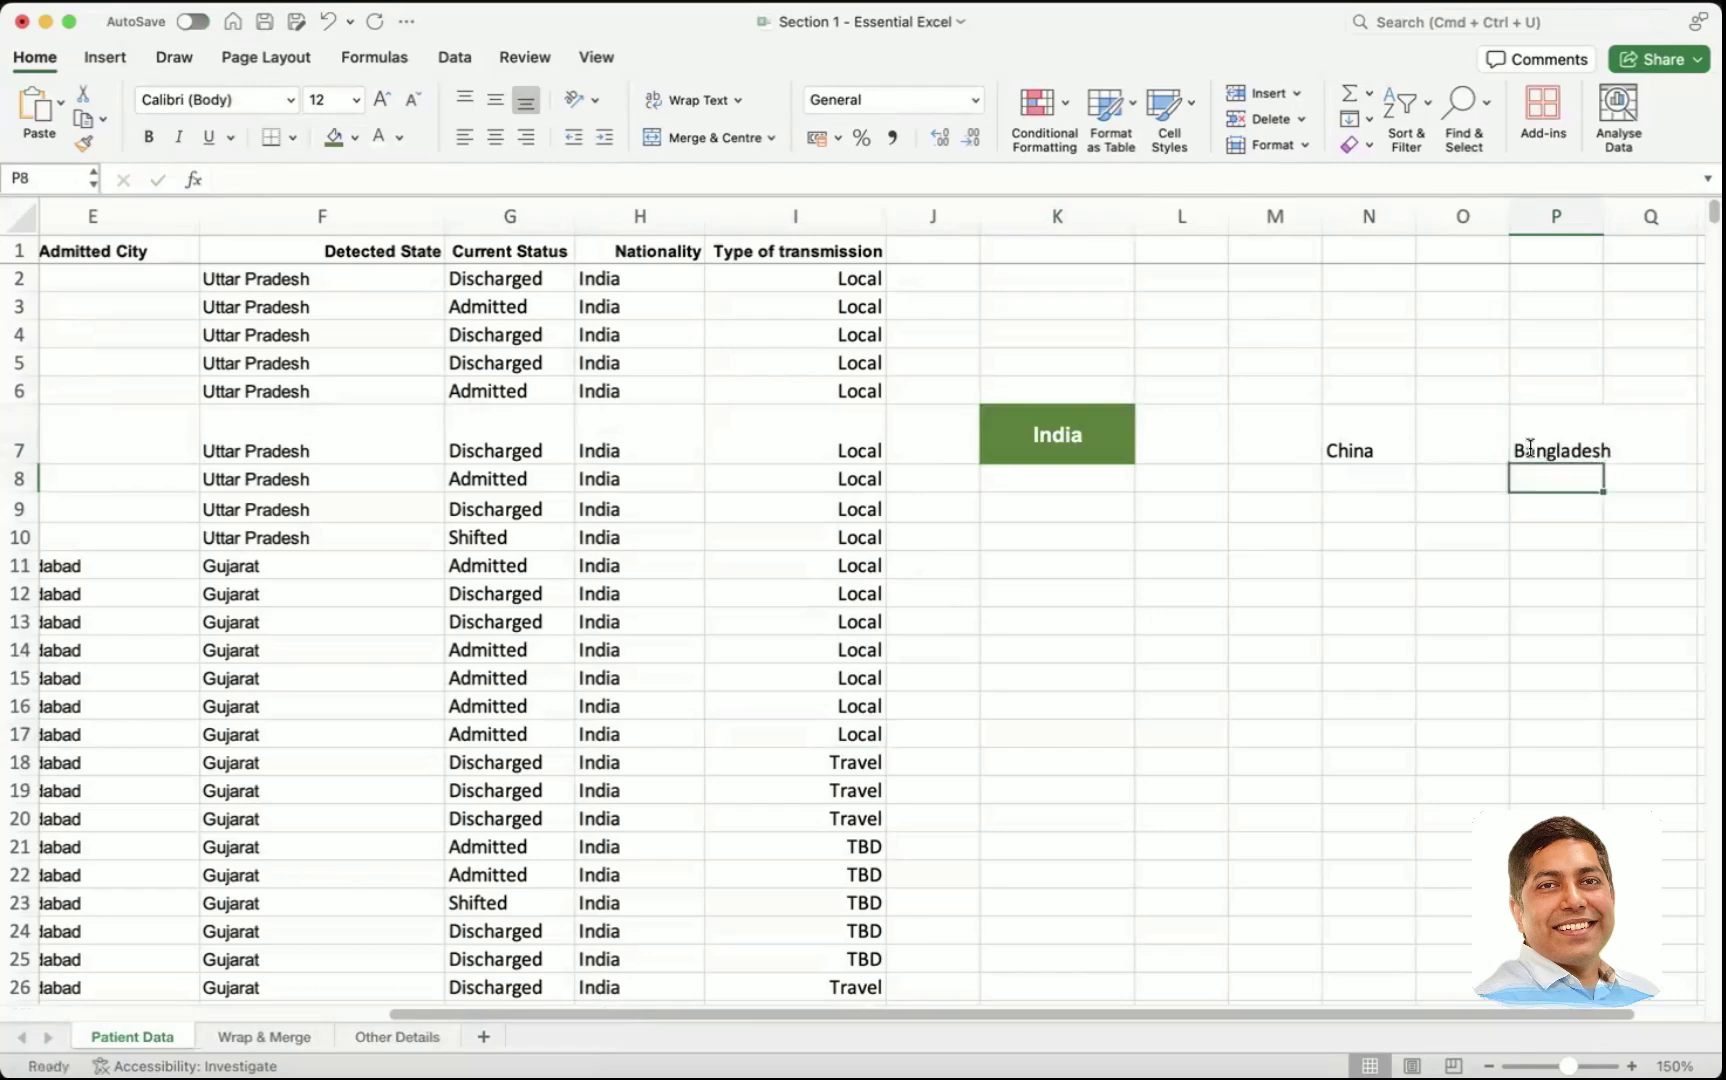
click(1504, 622)
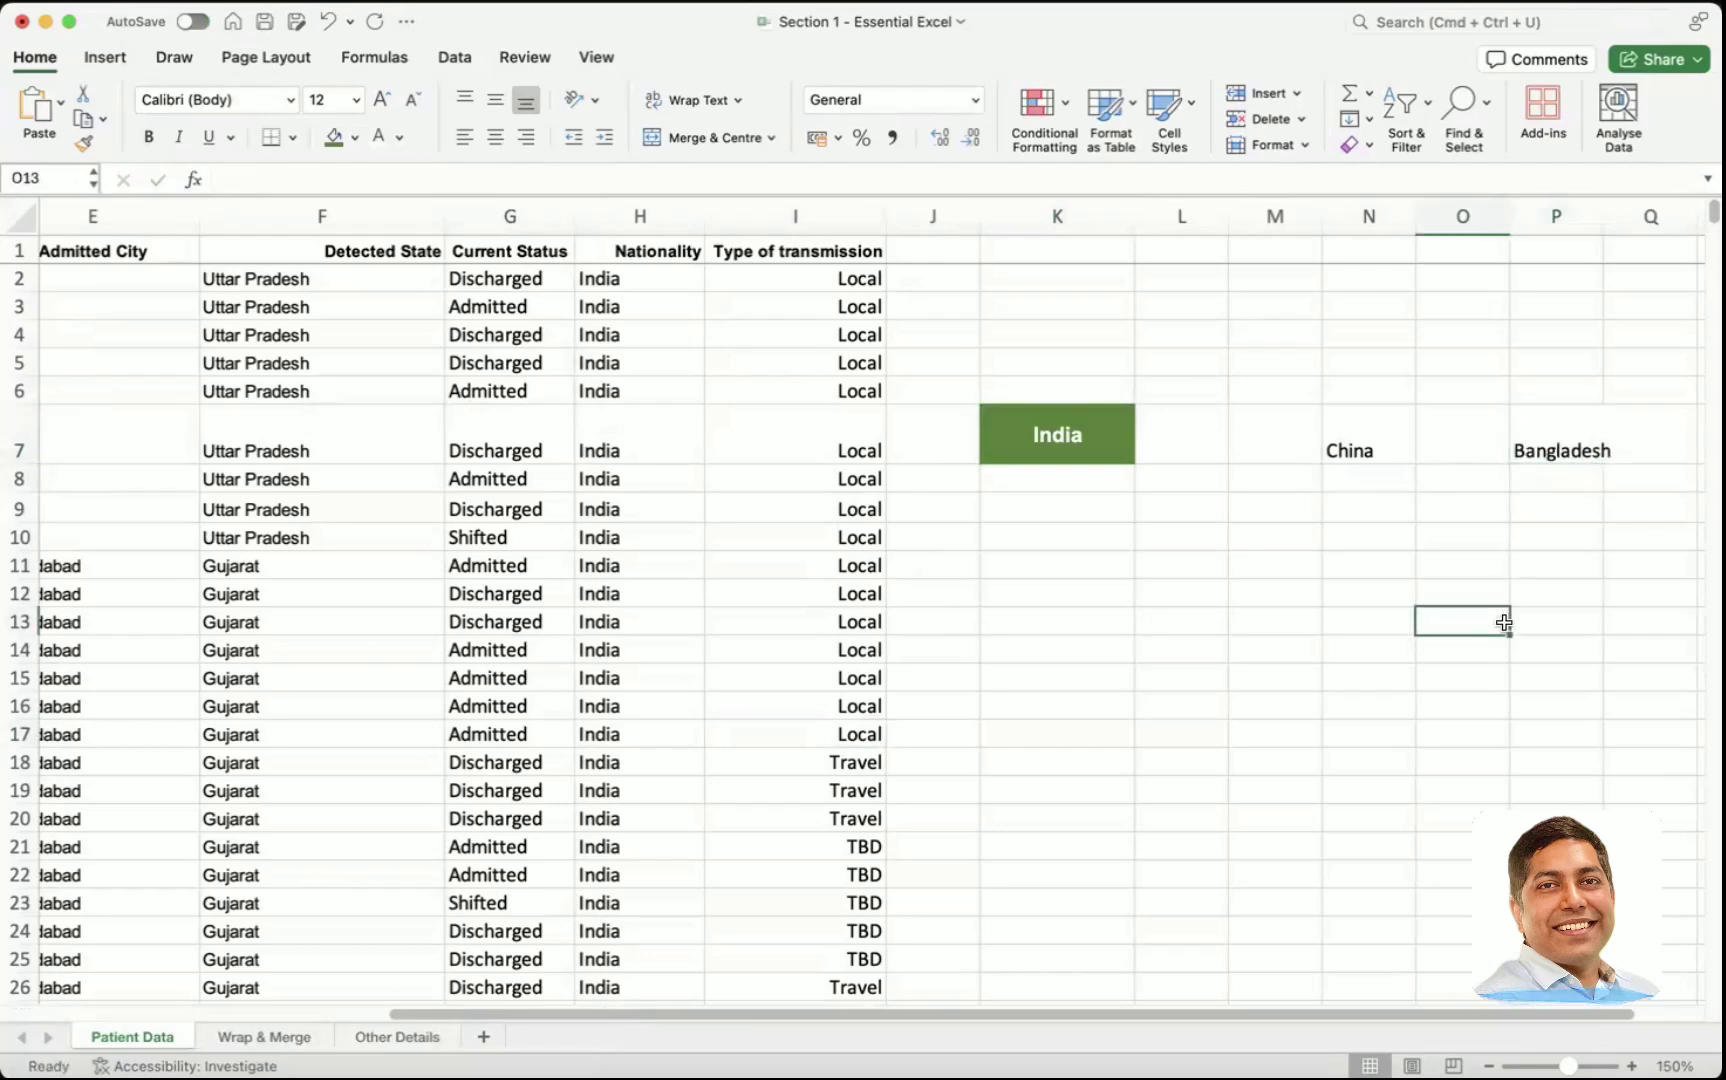
click(1363, 447)
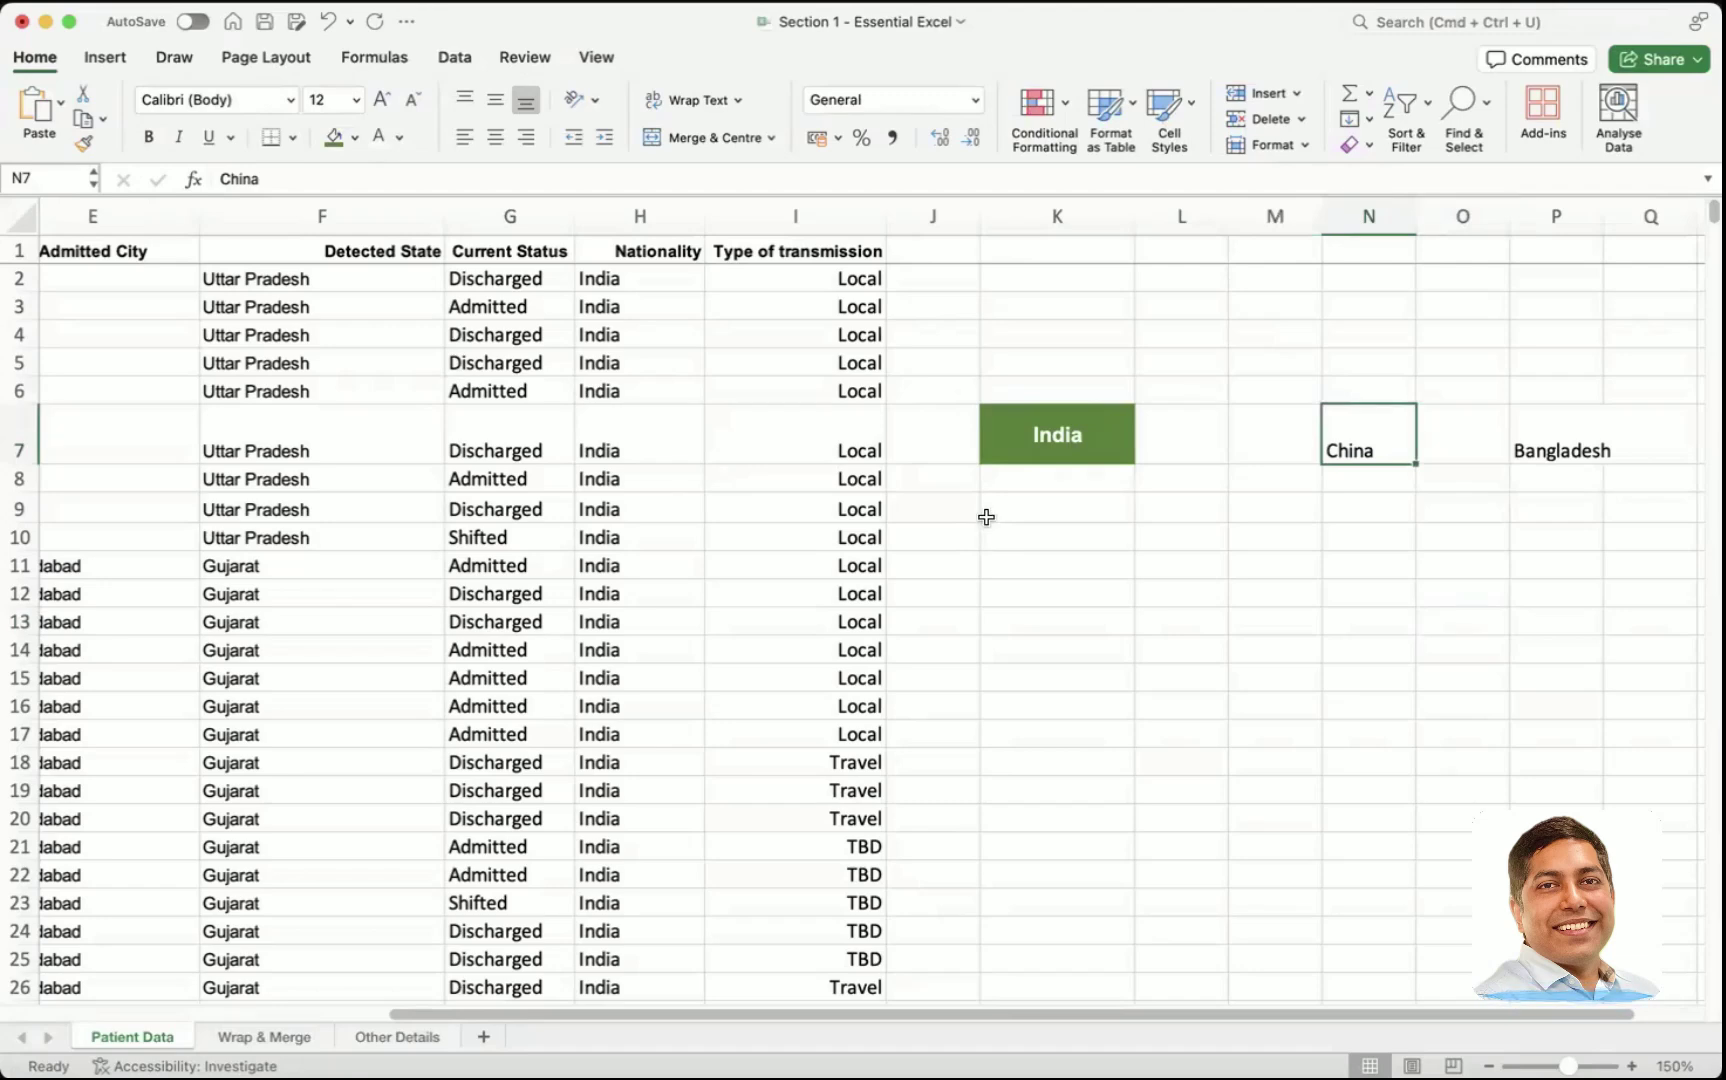
click(1031, 444)
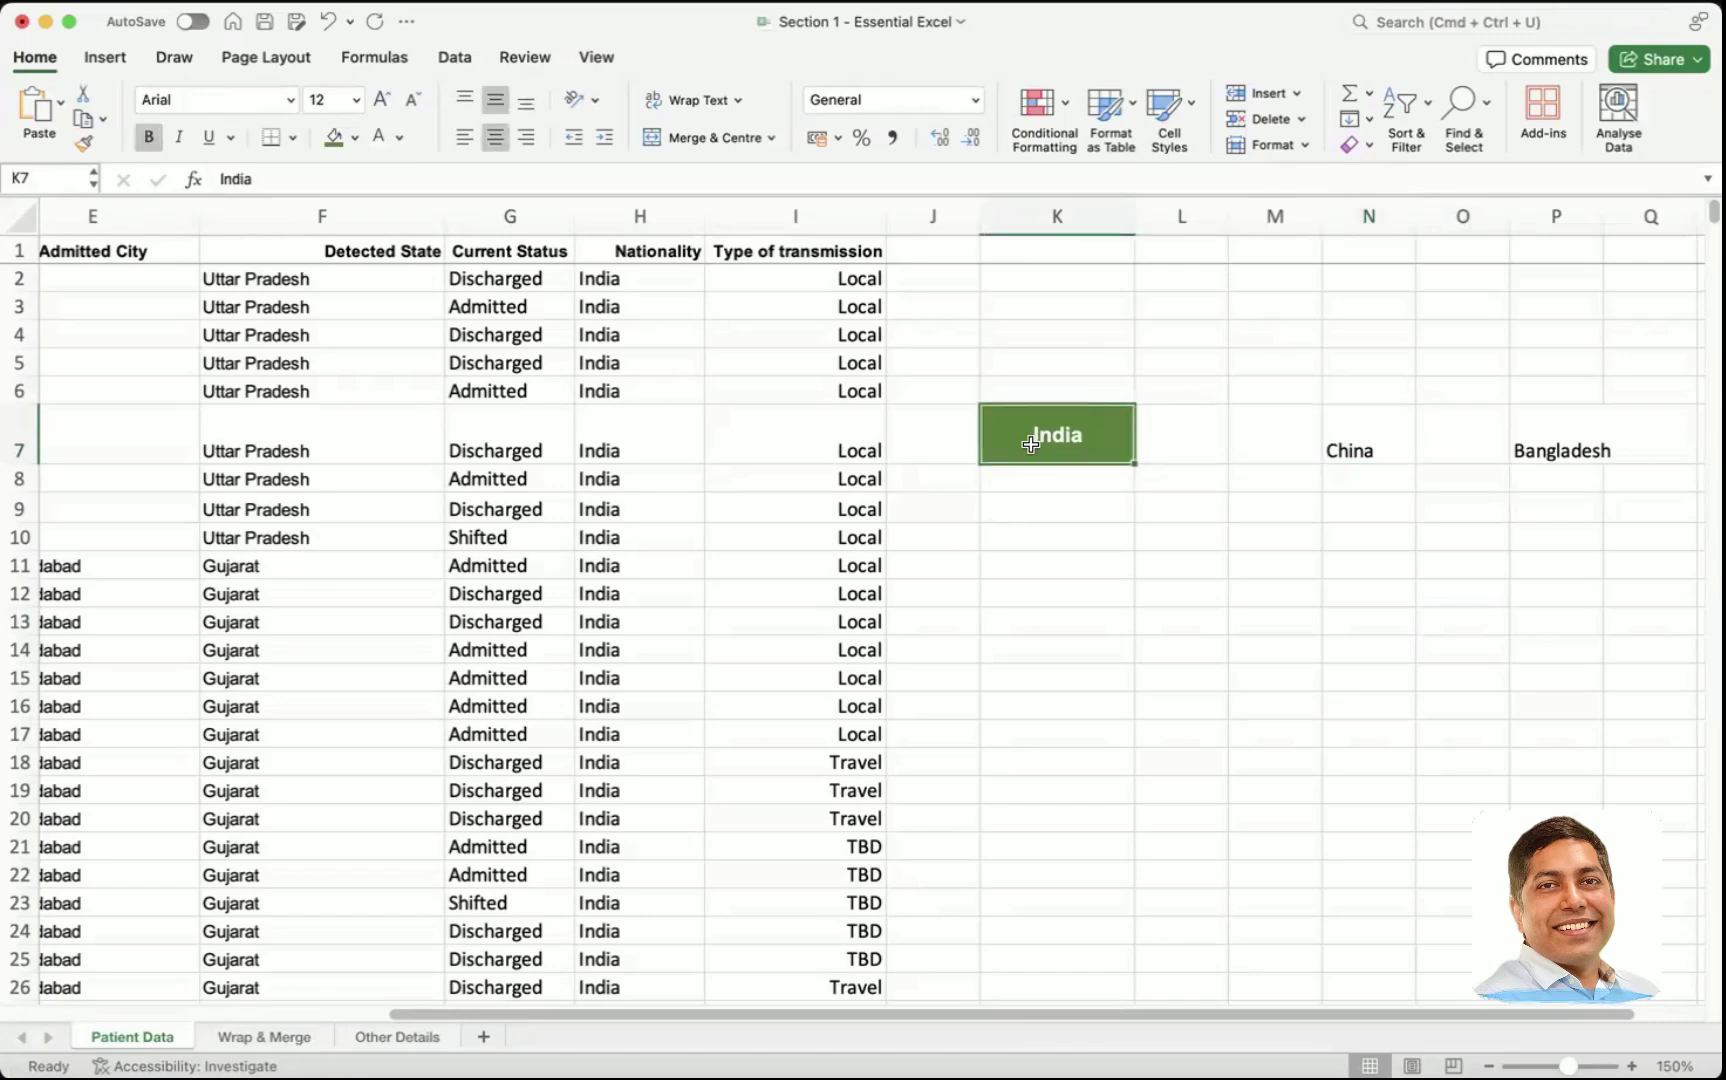
click(1362, 470)
click(1556, 440)
click(1347, 440)
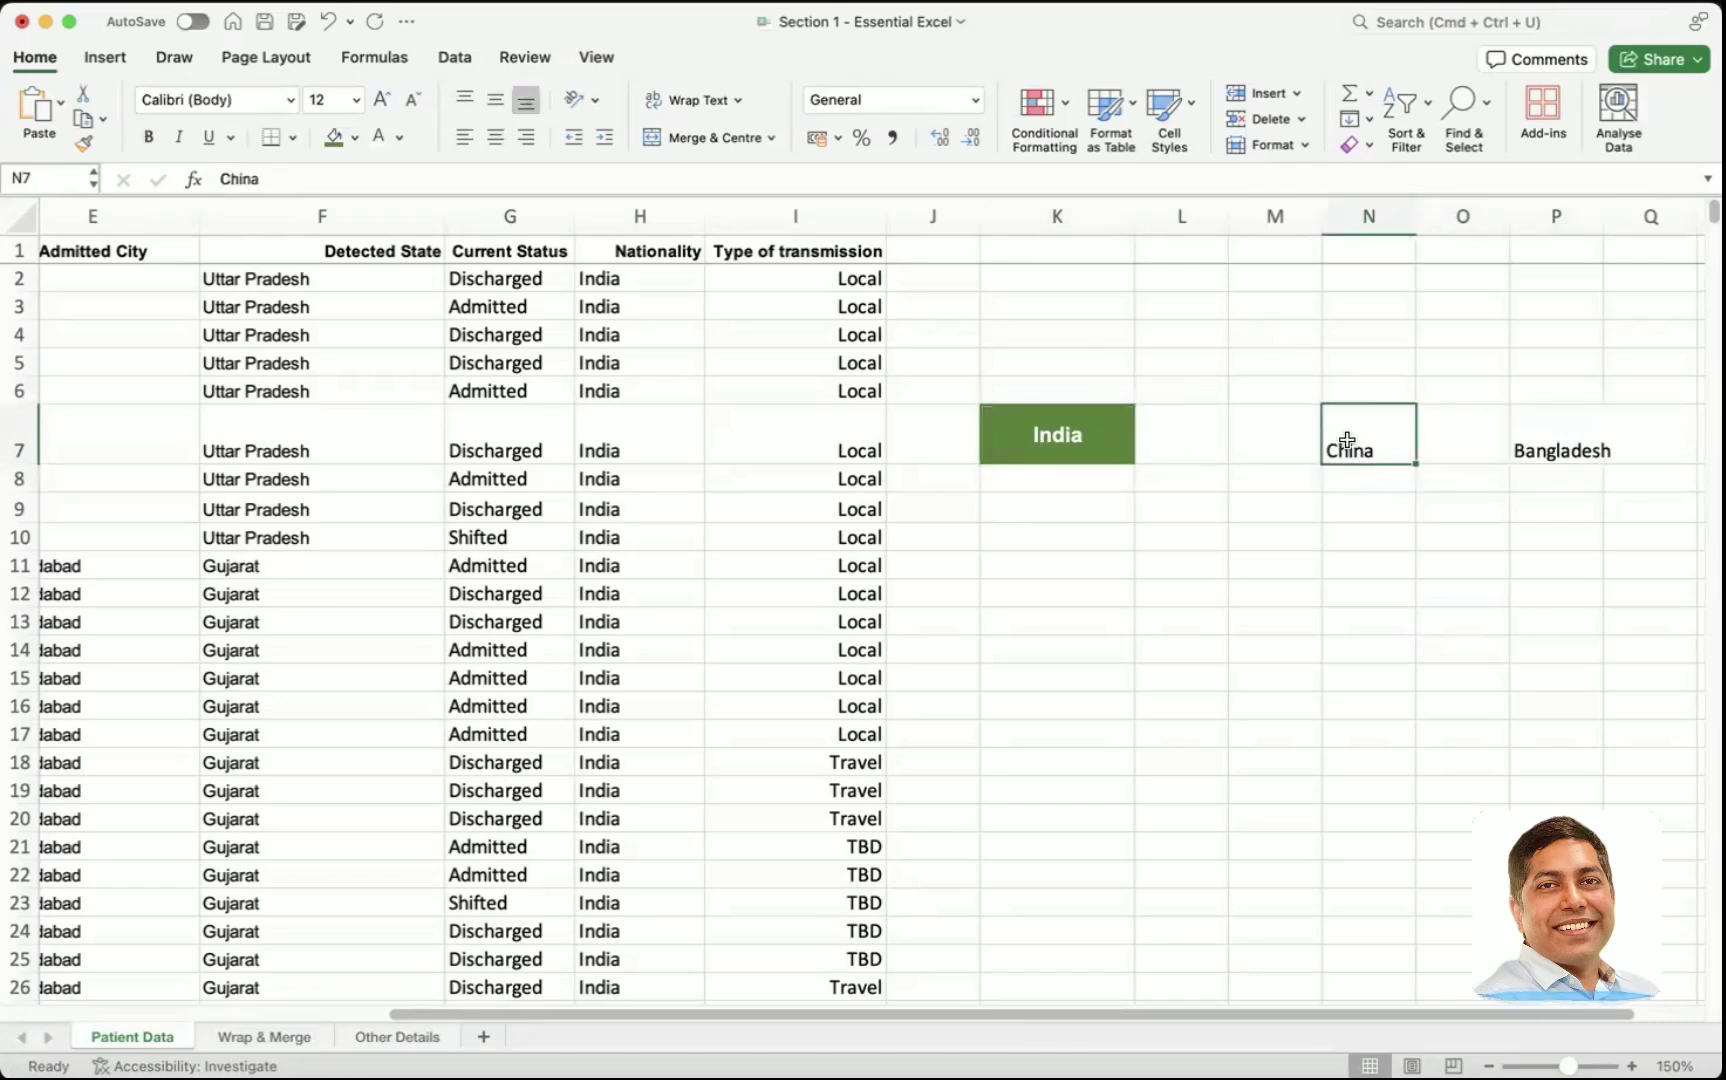
- Copy the formatting of the India cell K7 onto the China cell N7 with Format Painter
click(1056, 421)
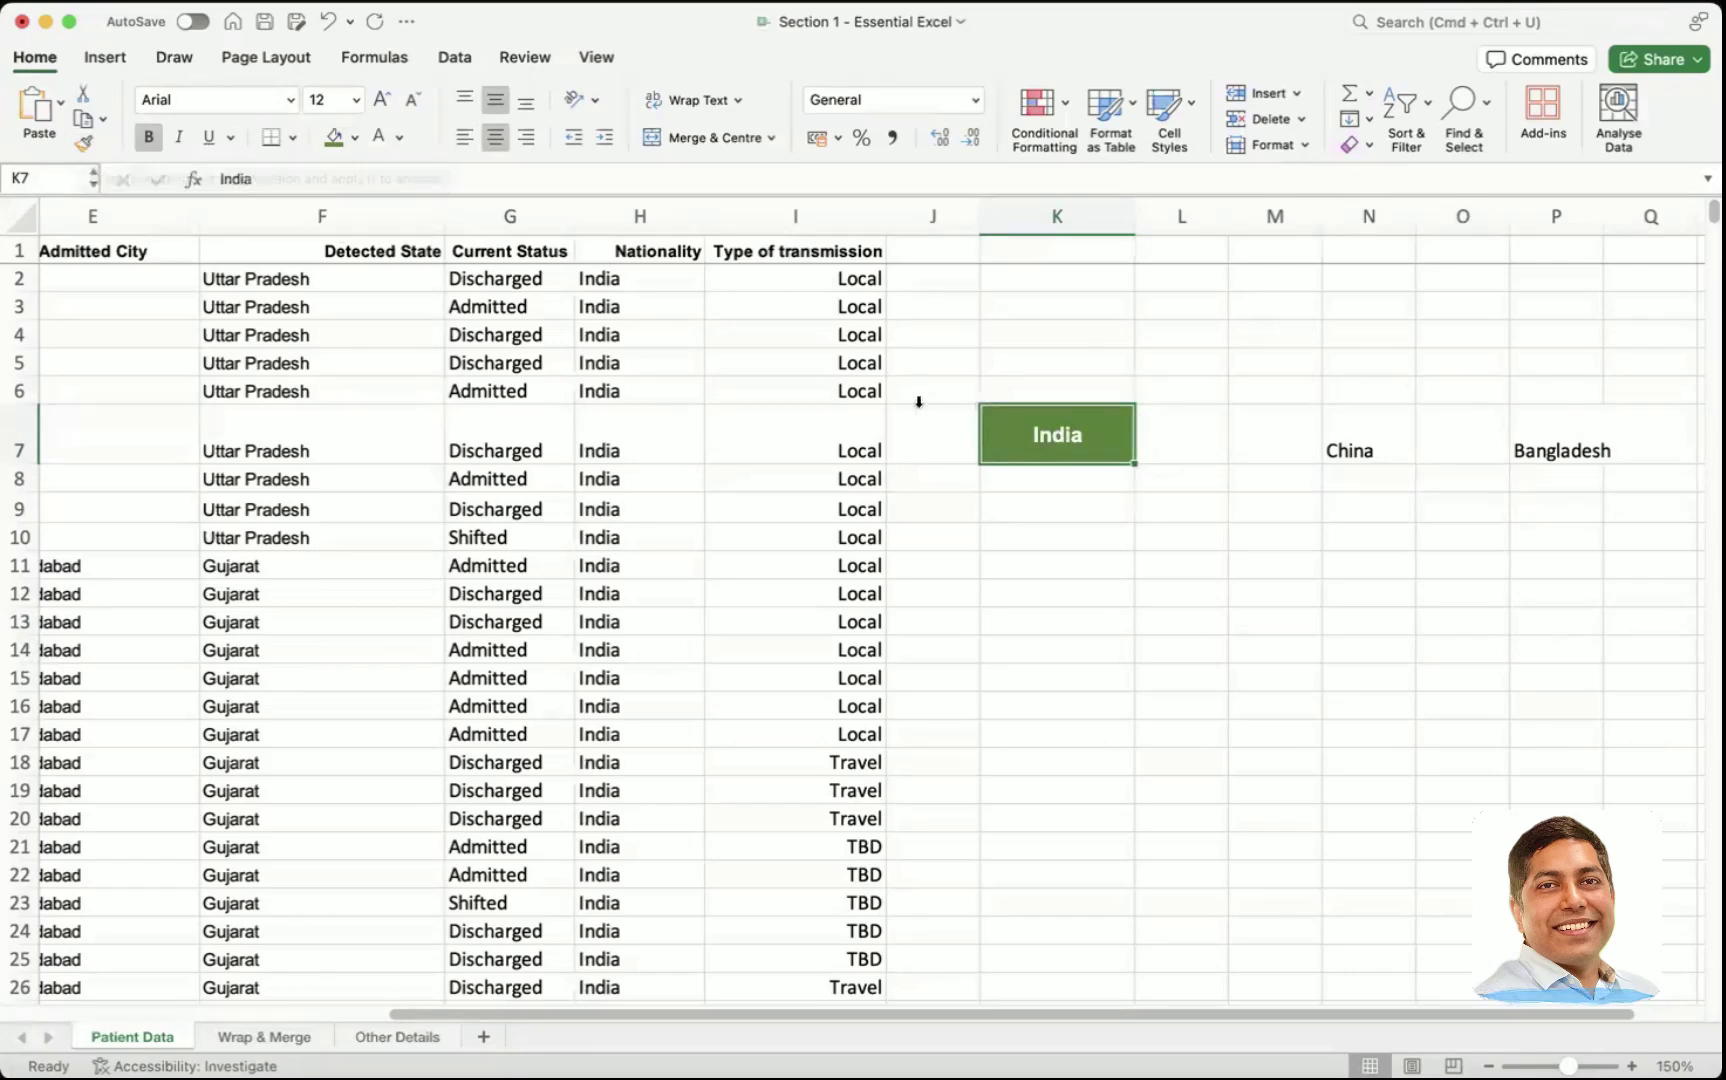
click(80, 141)
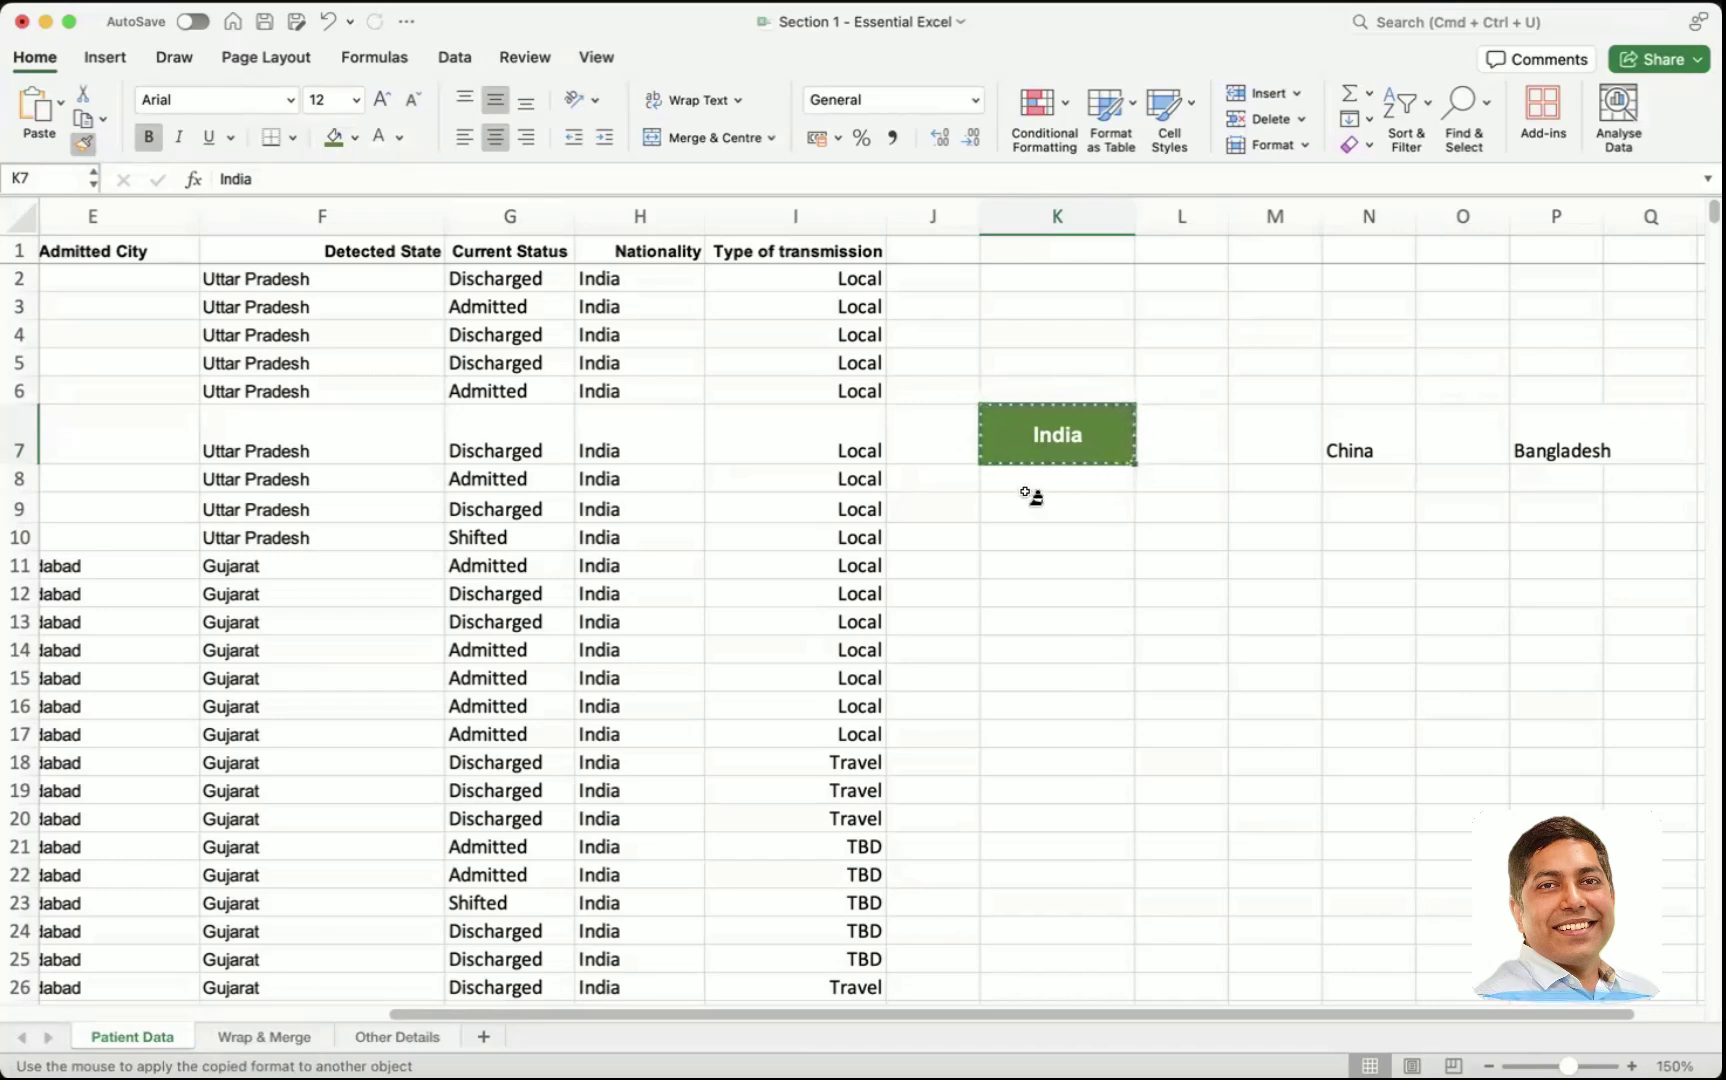
click(1370, 445)
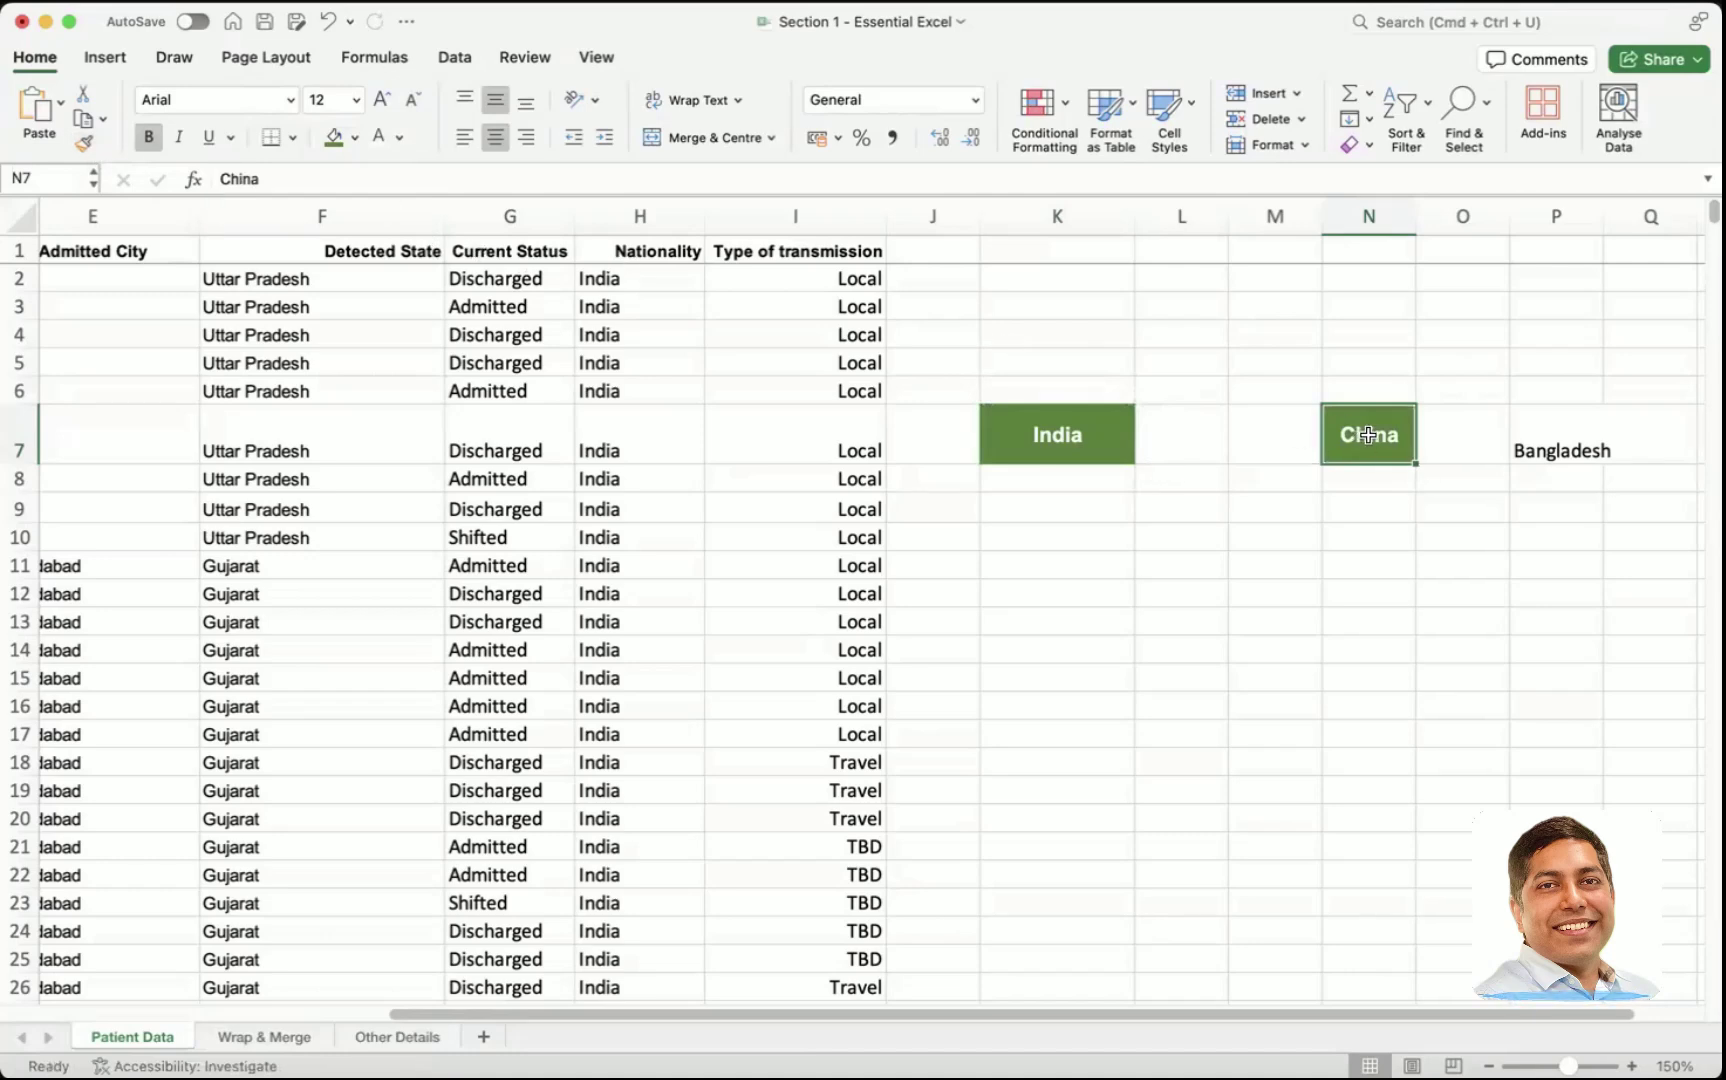
- Copy the China cell's formatting onto the Bangladesh cell P7 and widen column P to fit the text
click(1549, 447)
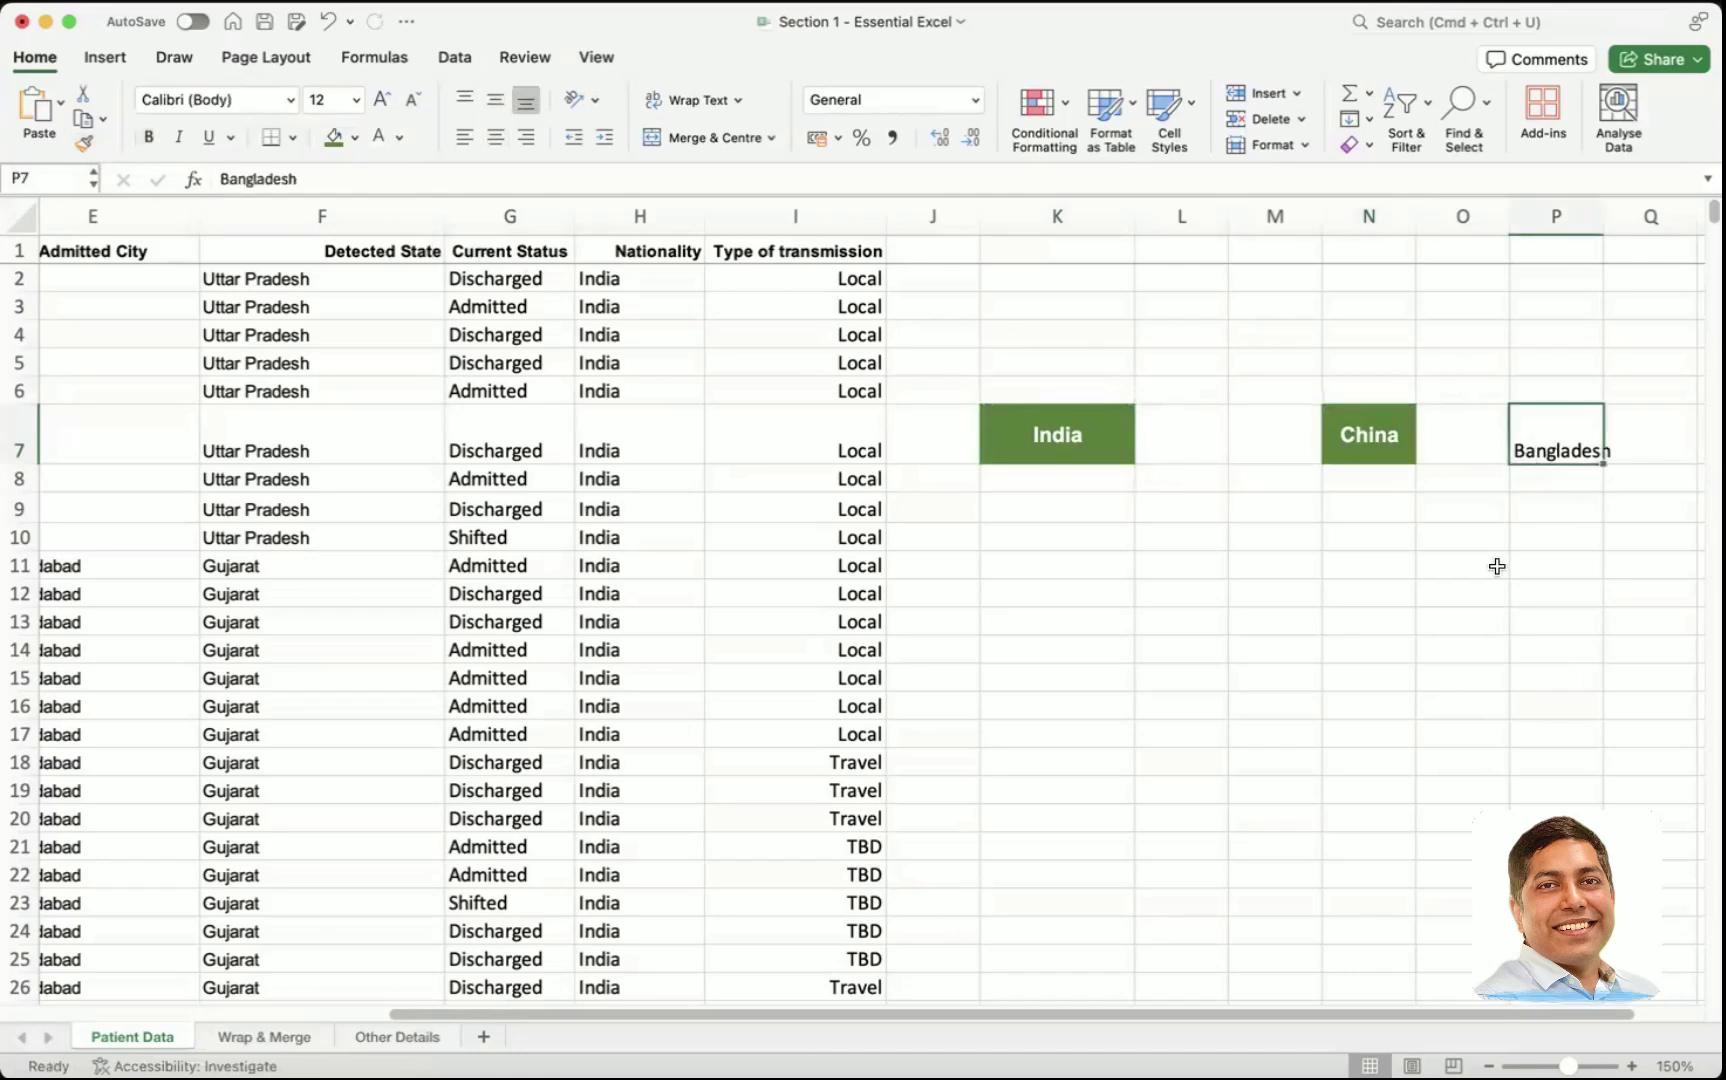
click(1352, 445)
click(84, 143)
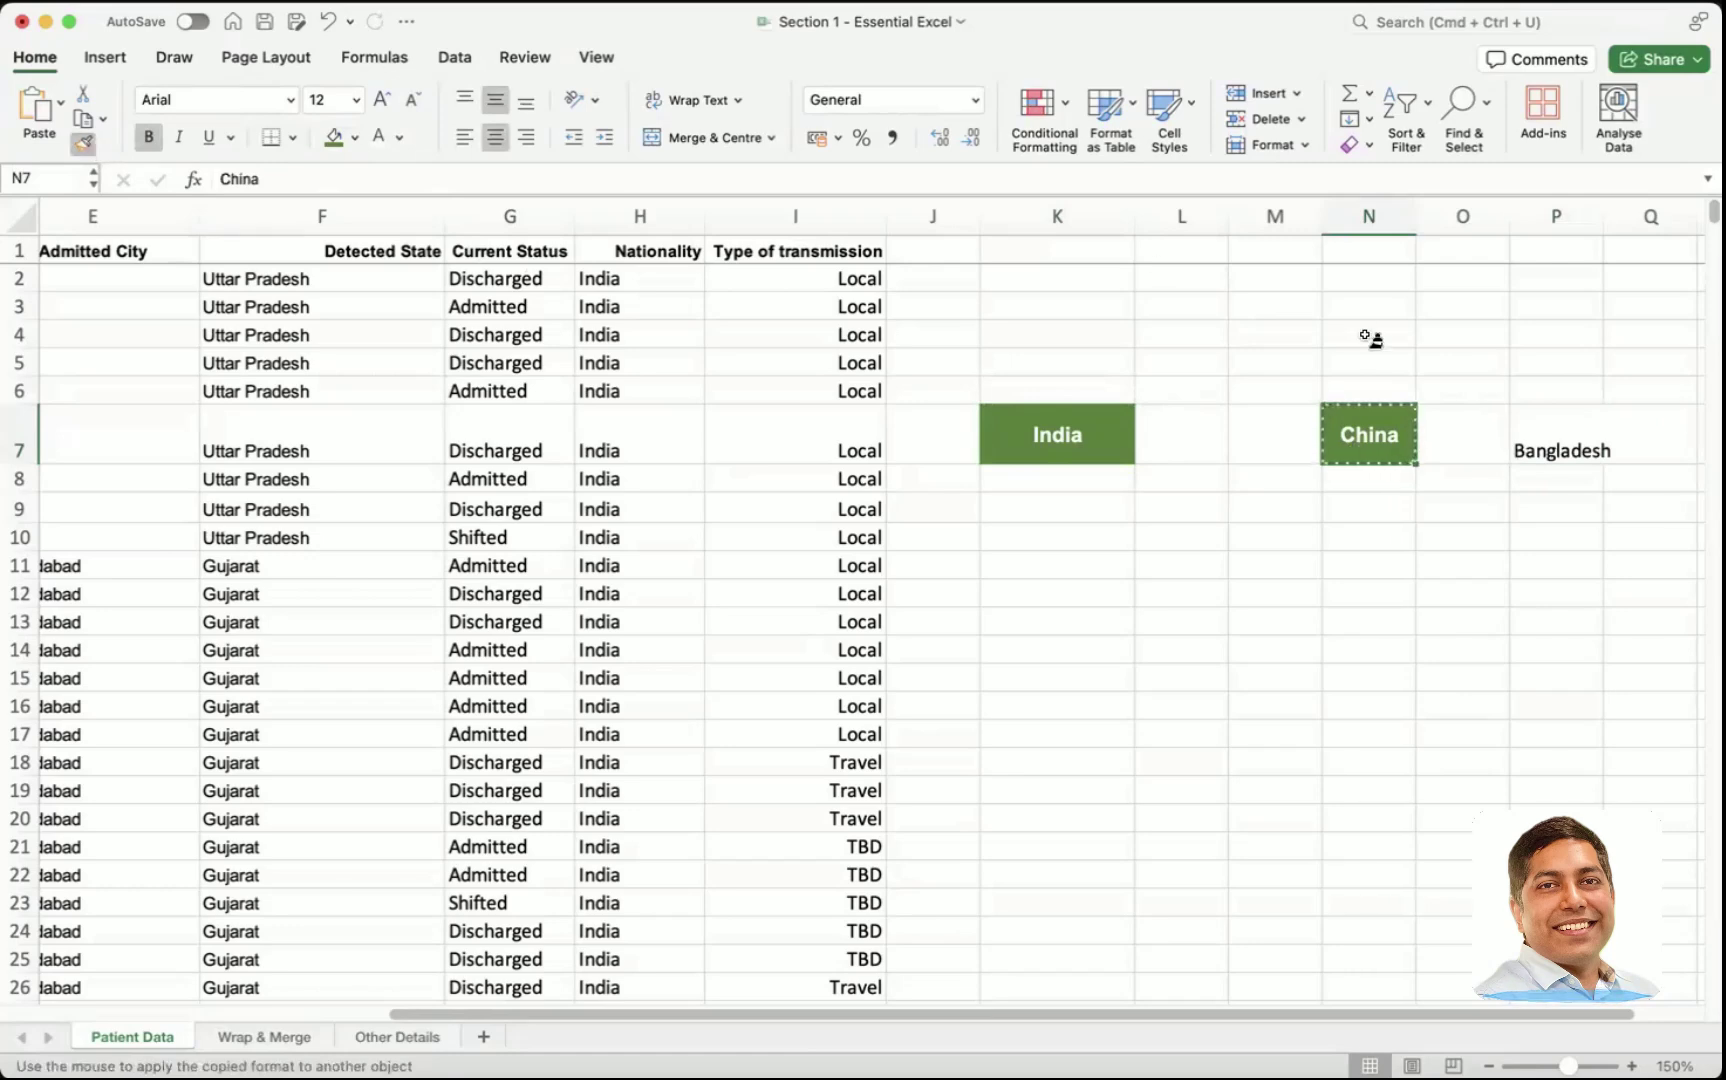
click(1553, 450)
drag(1603, 216, 1642, 216)
click(1434, 510)
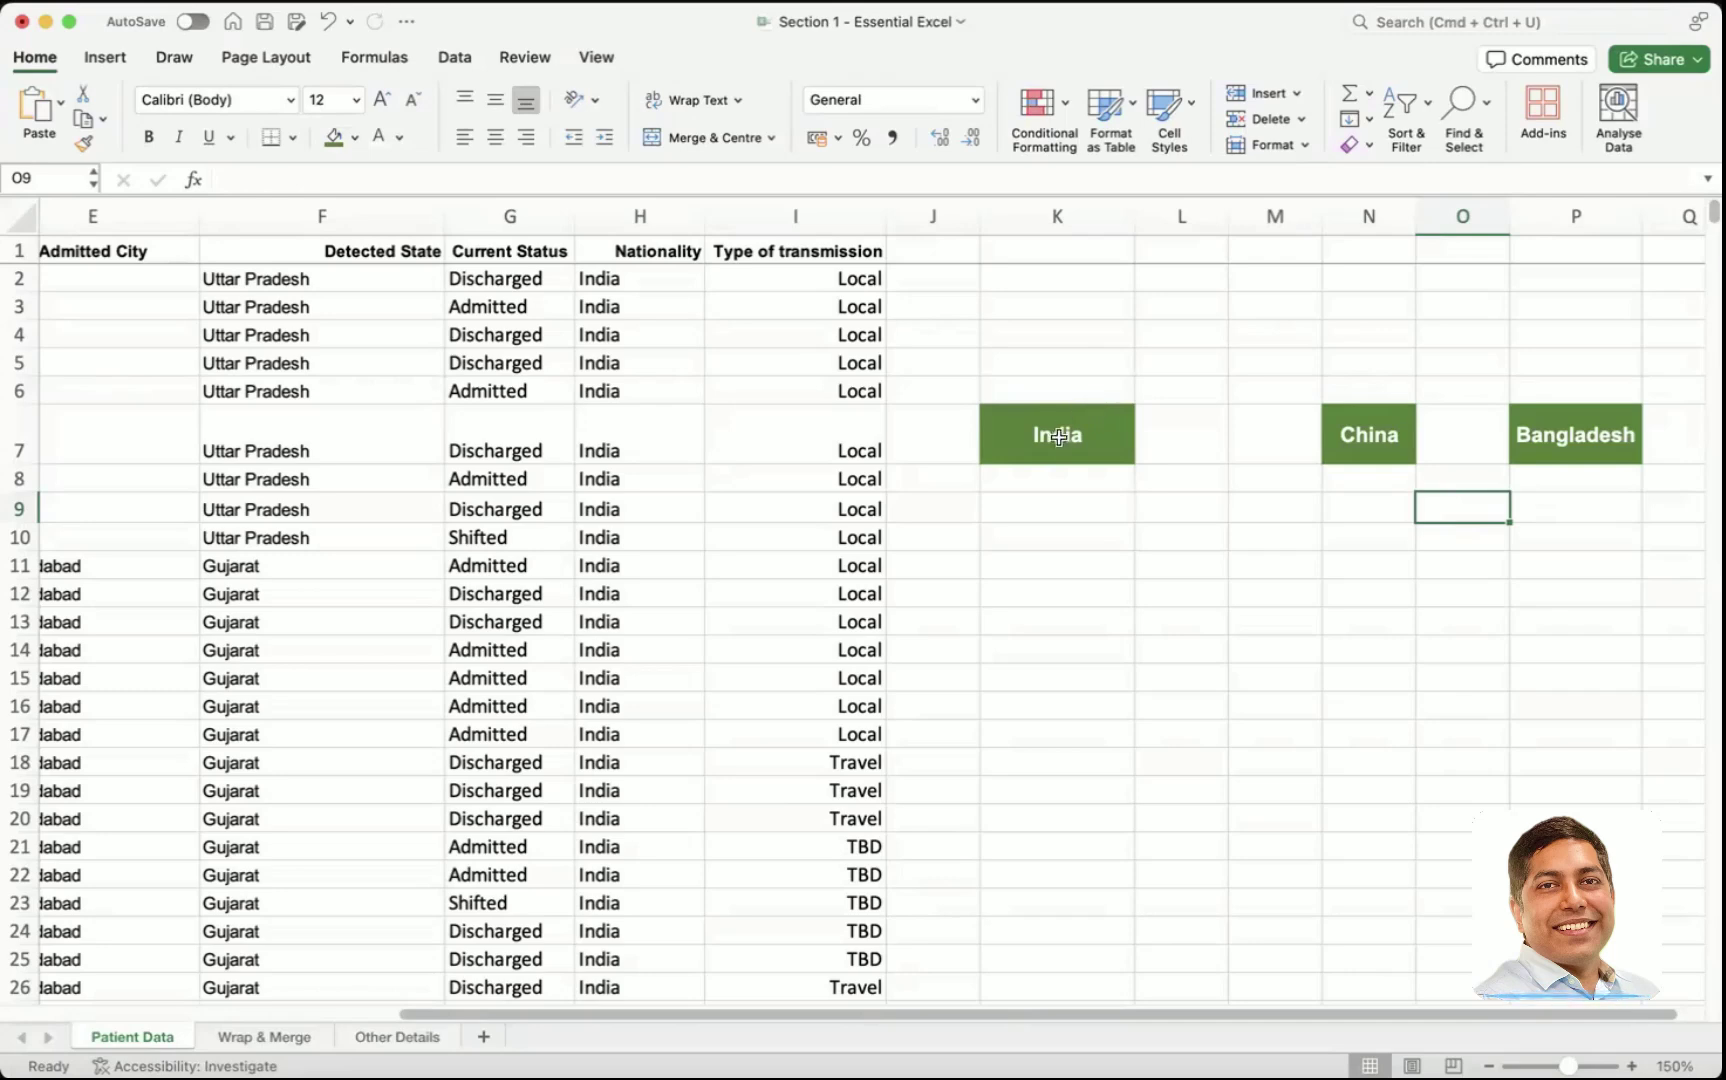
- Enter the numbers 1, 2 and 3 down cells M10 to M12
click(1020, 437)
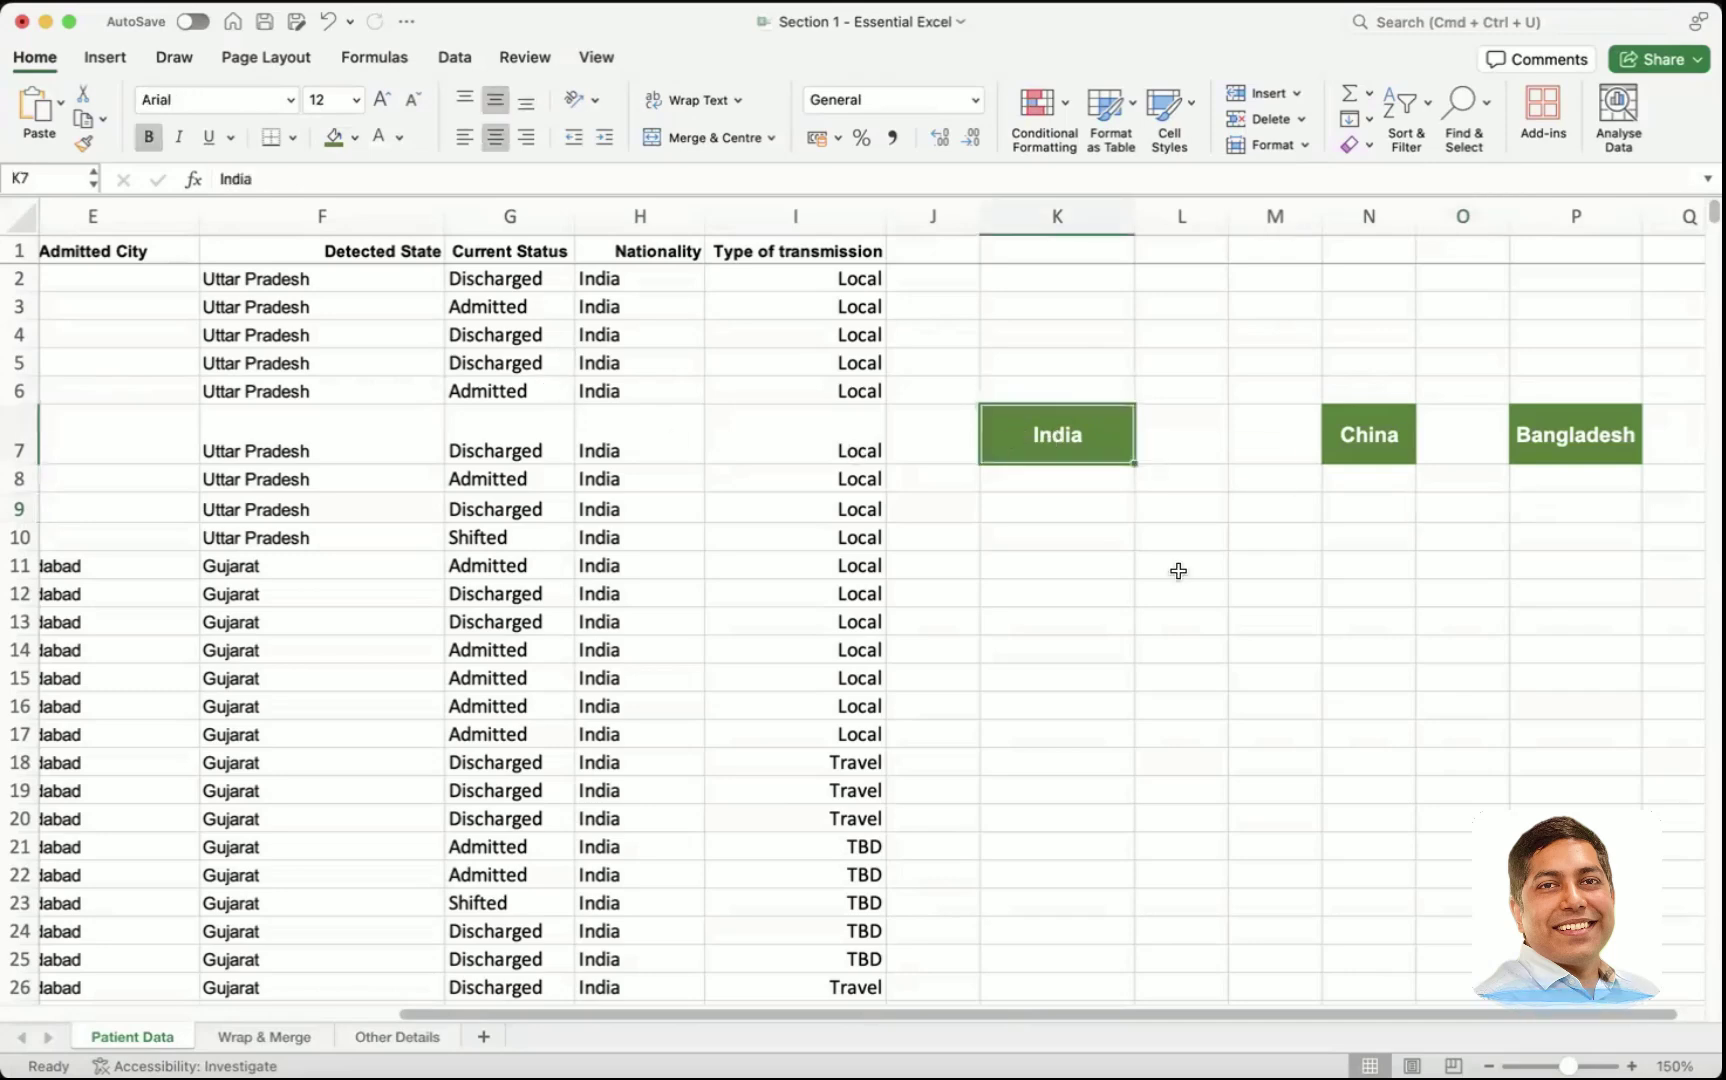
click(1279, 549)
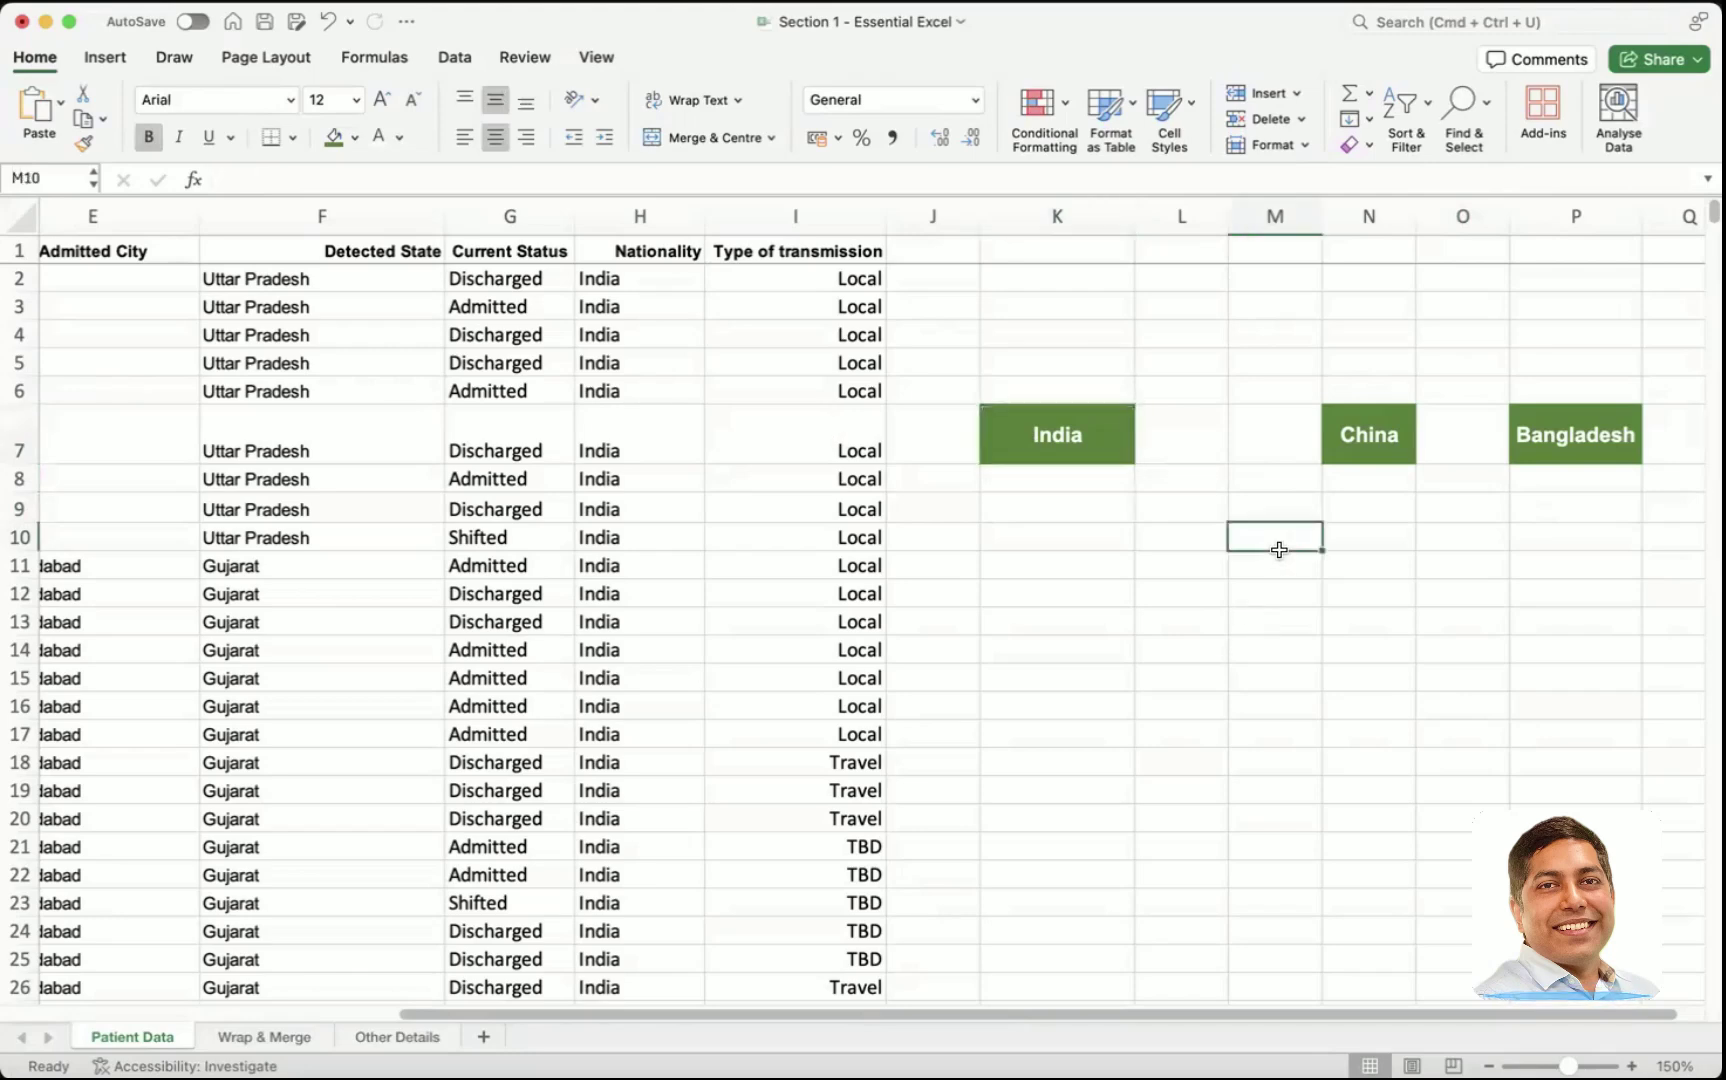
text(1)
key(Return)
text(2)
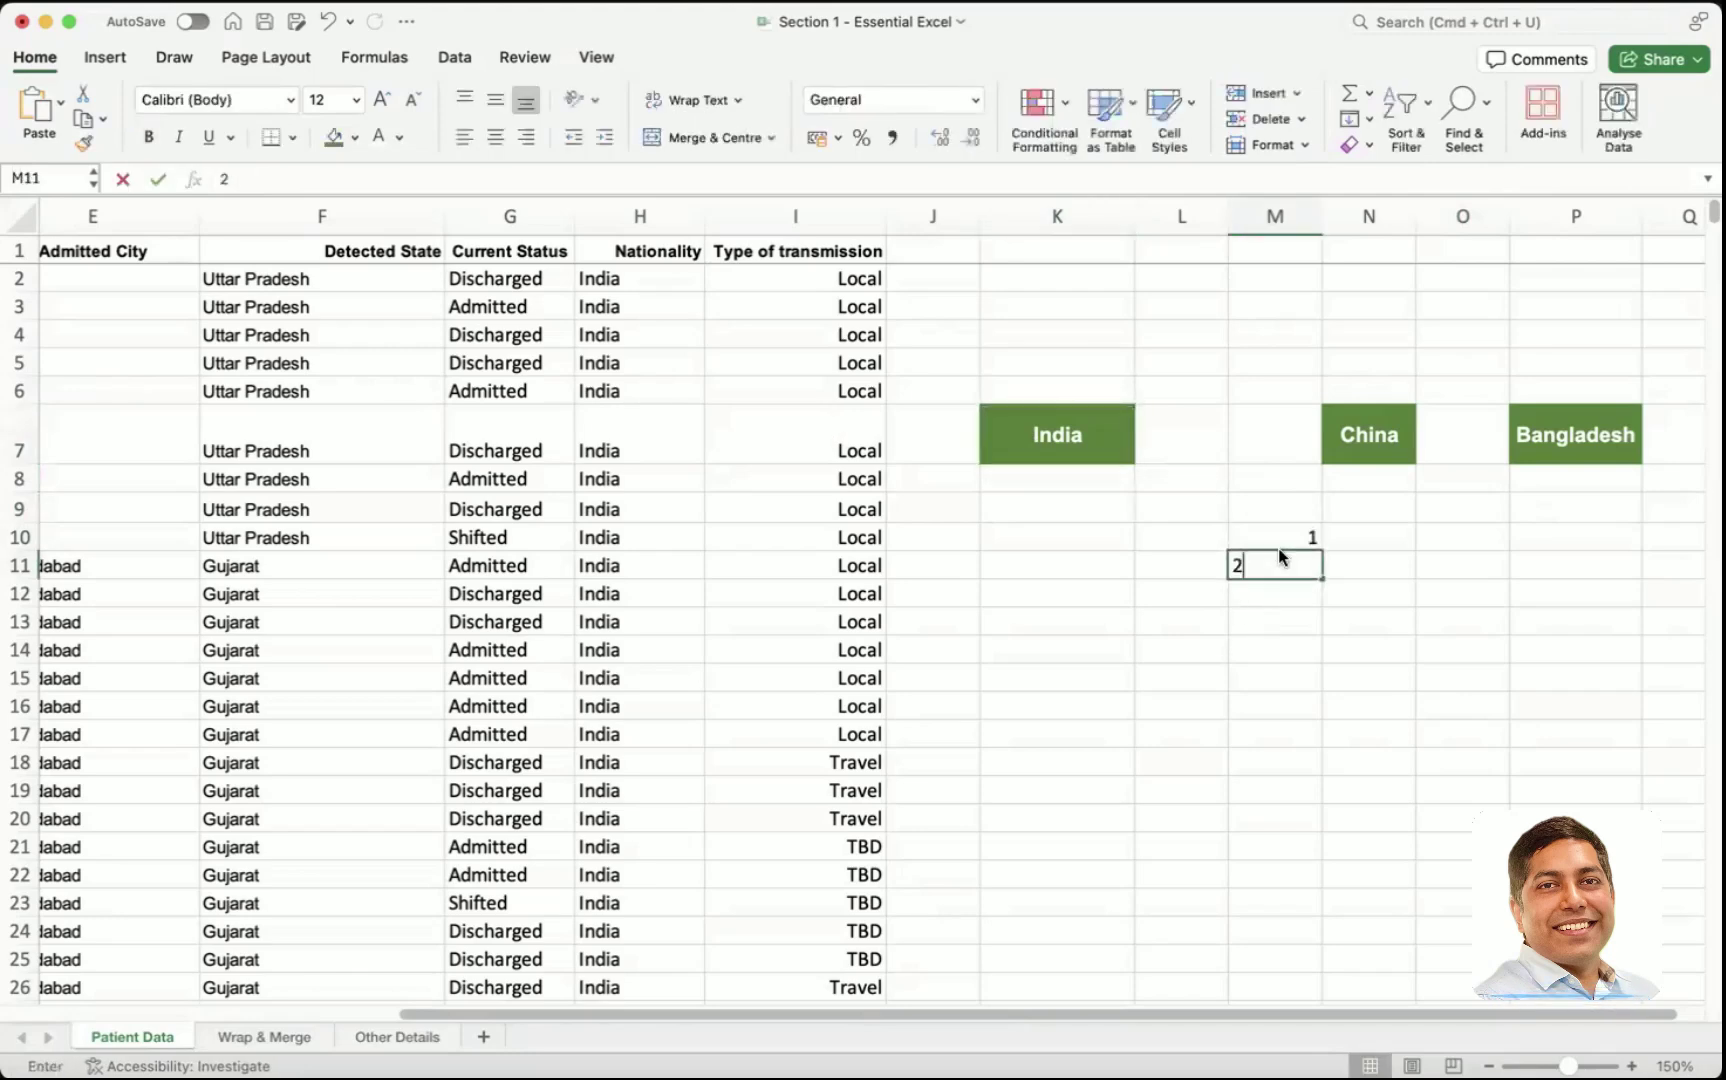
key(Return)
text(3)
key(Tab)
- Enter the letters A, B and C down cells N10 to N12, beside the numbers
key(Up)
key(Up)
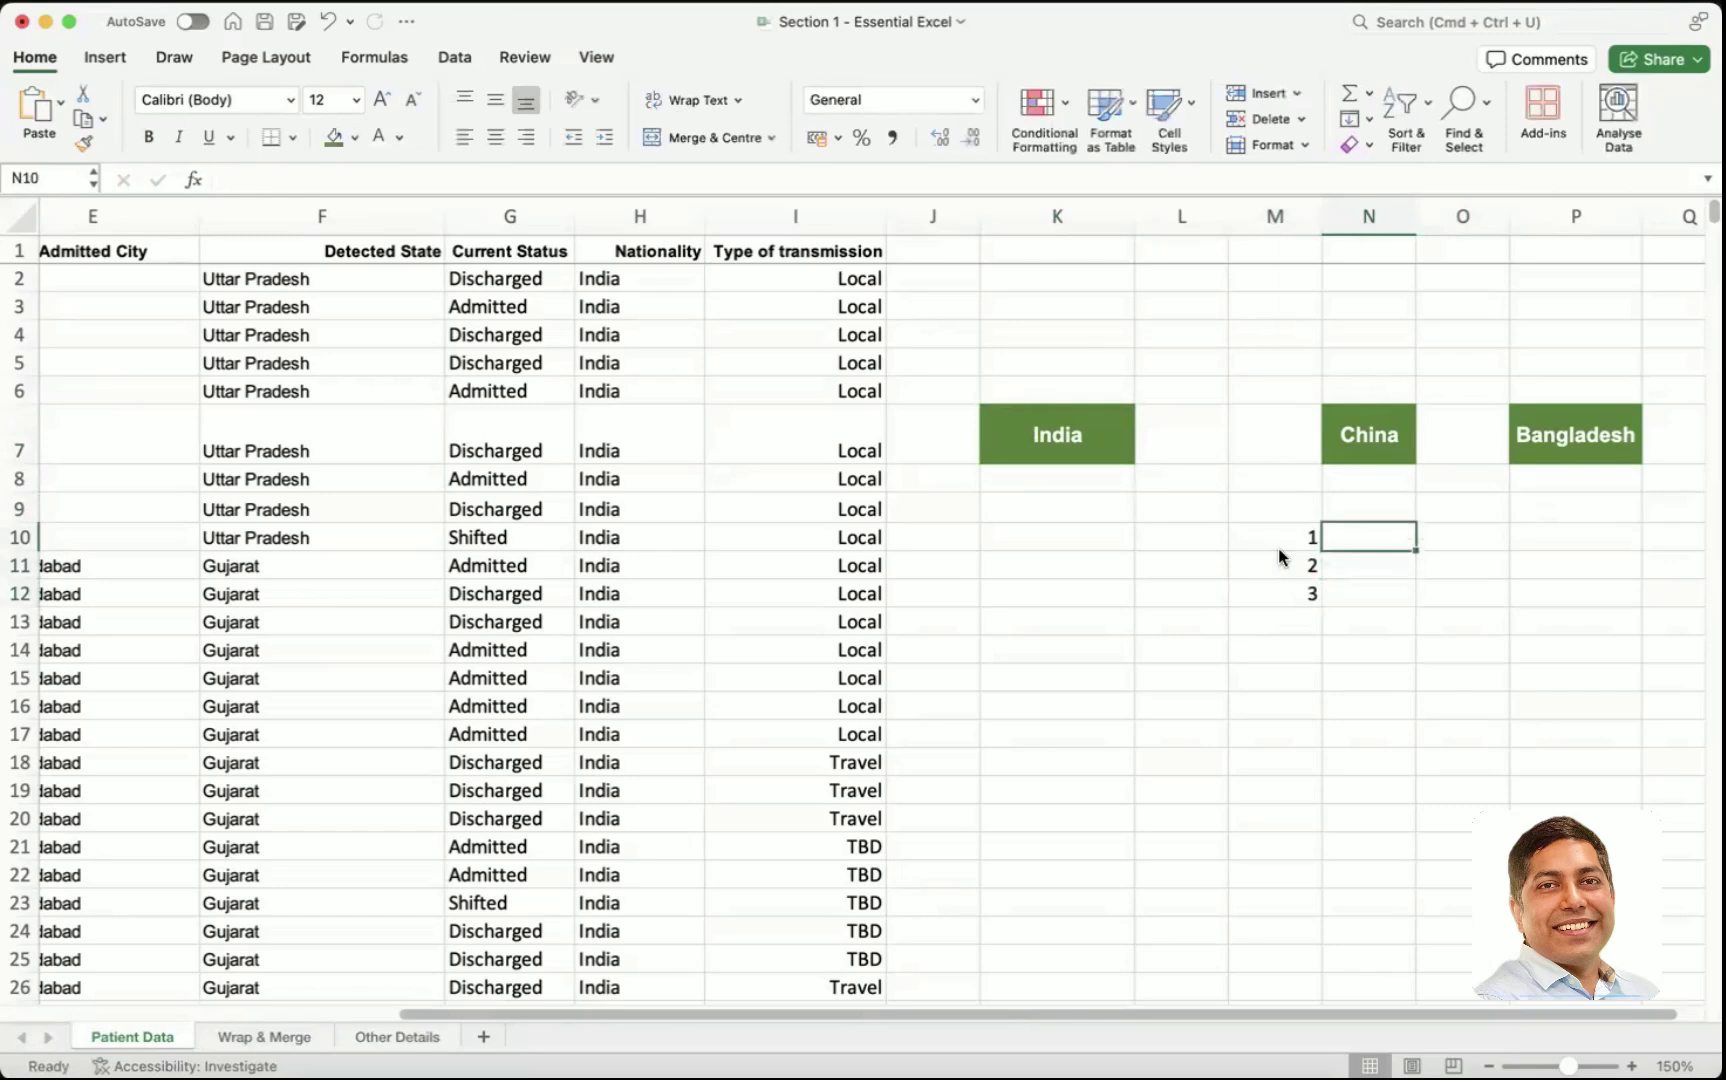
text(A)
key(Return)
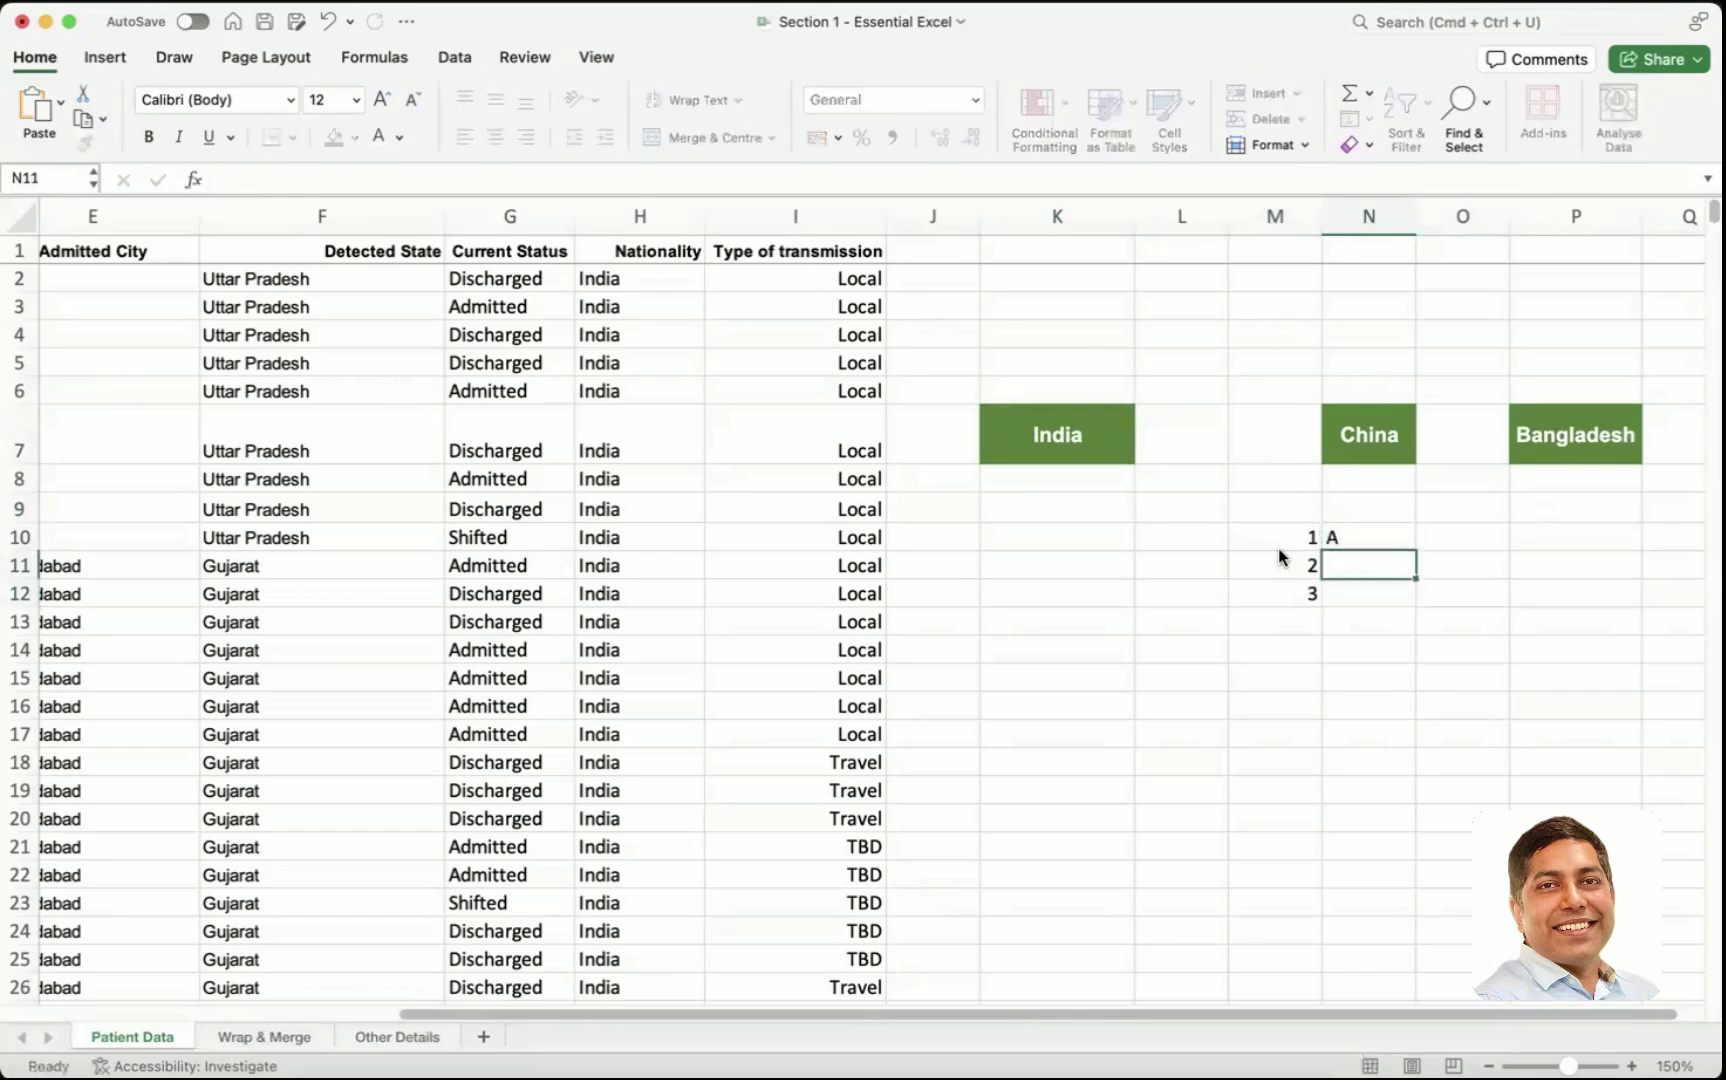
text(B)
key(Return)
text(C)
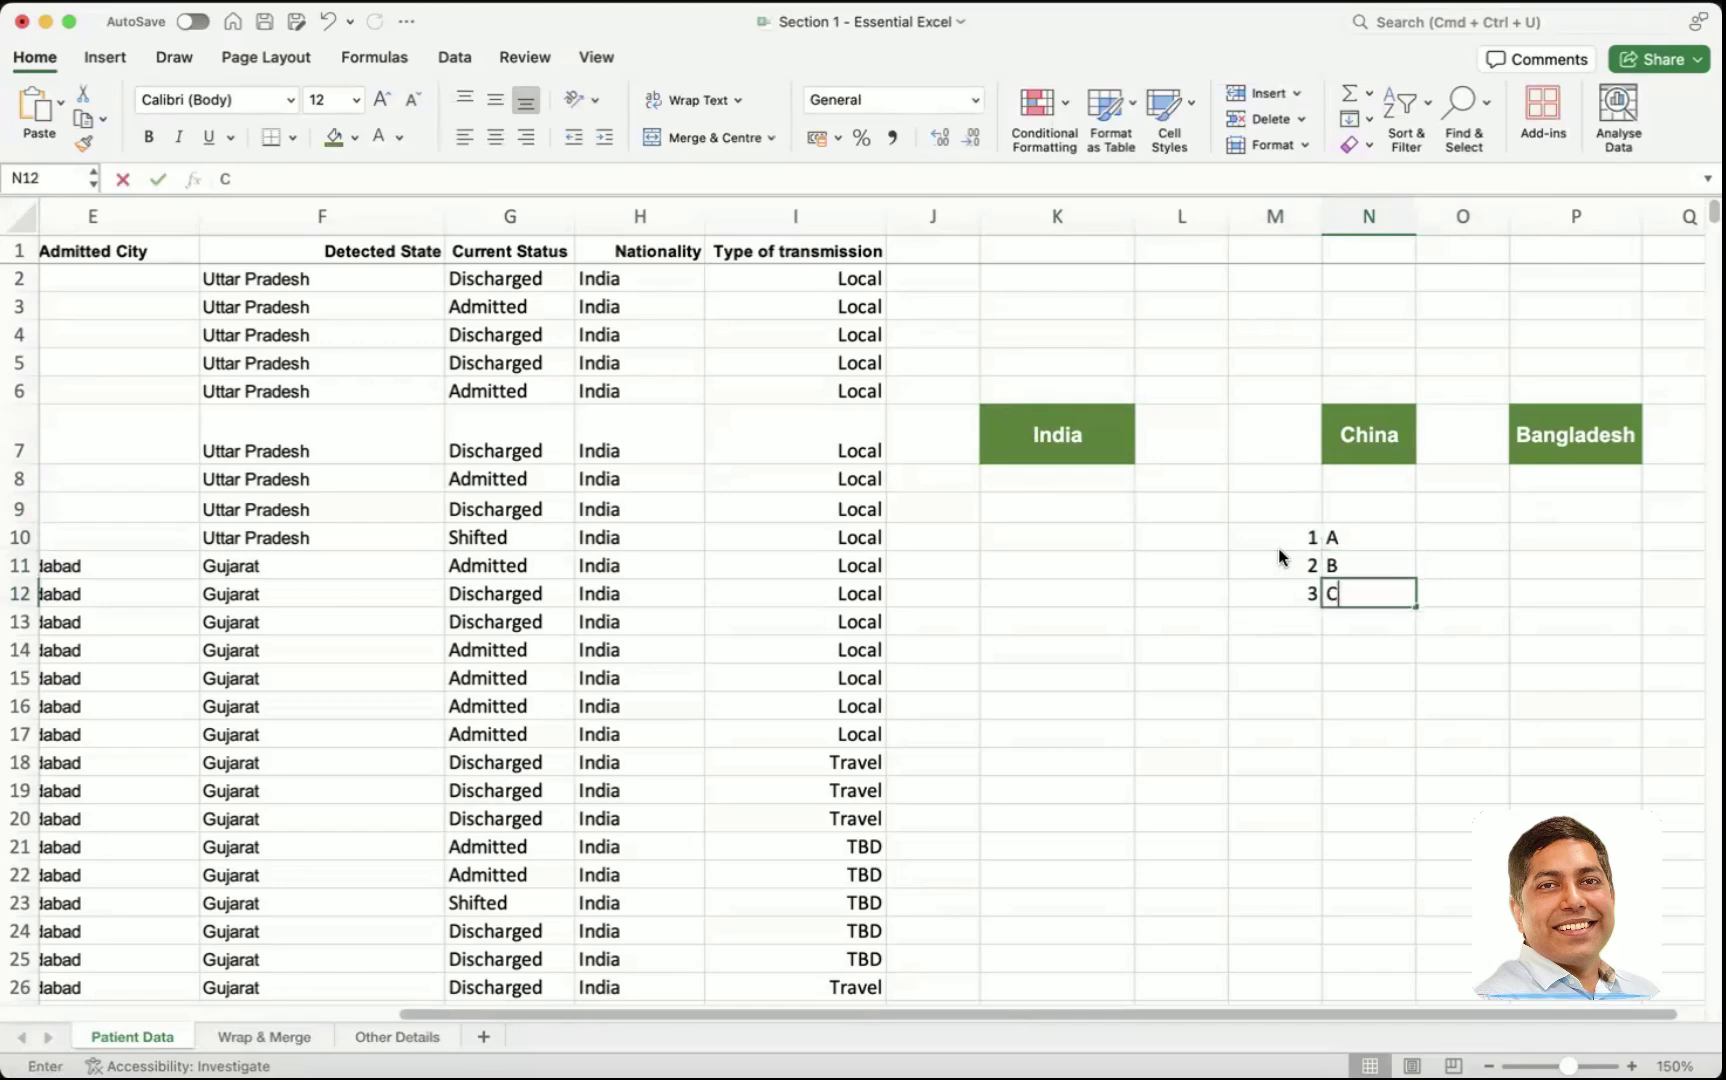
key(Return)
click(1333, 735)
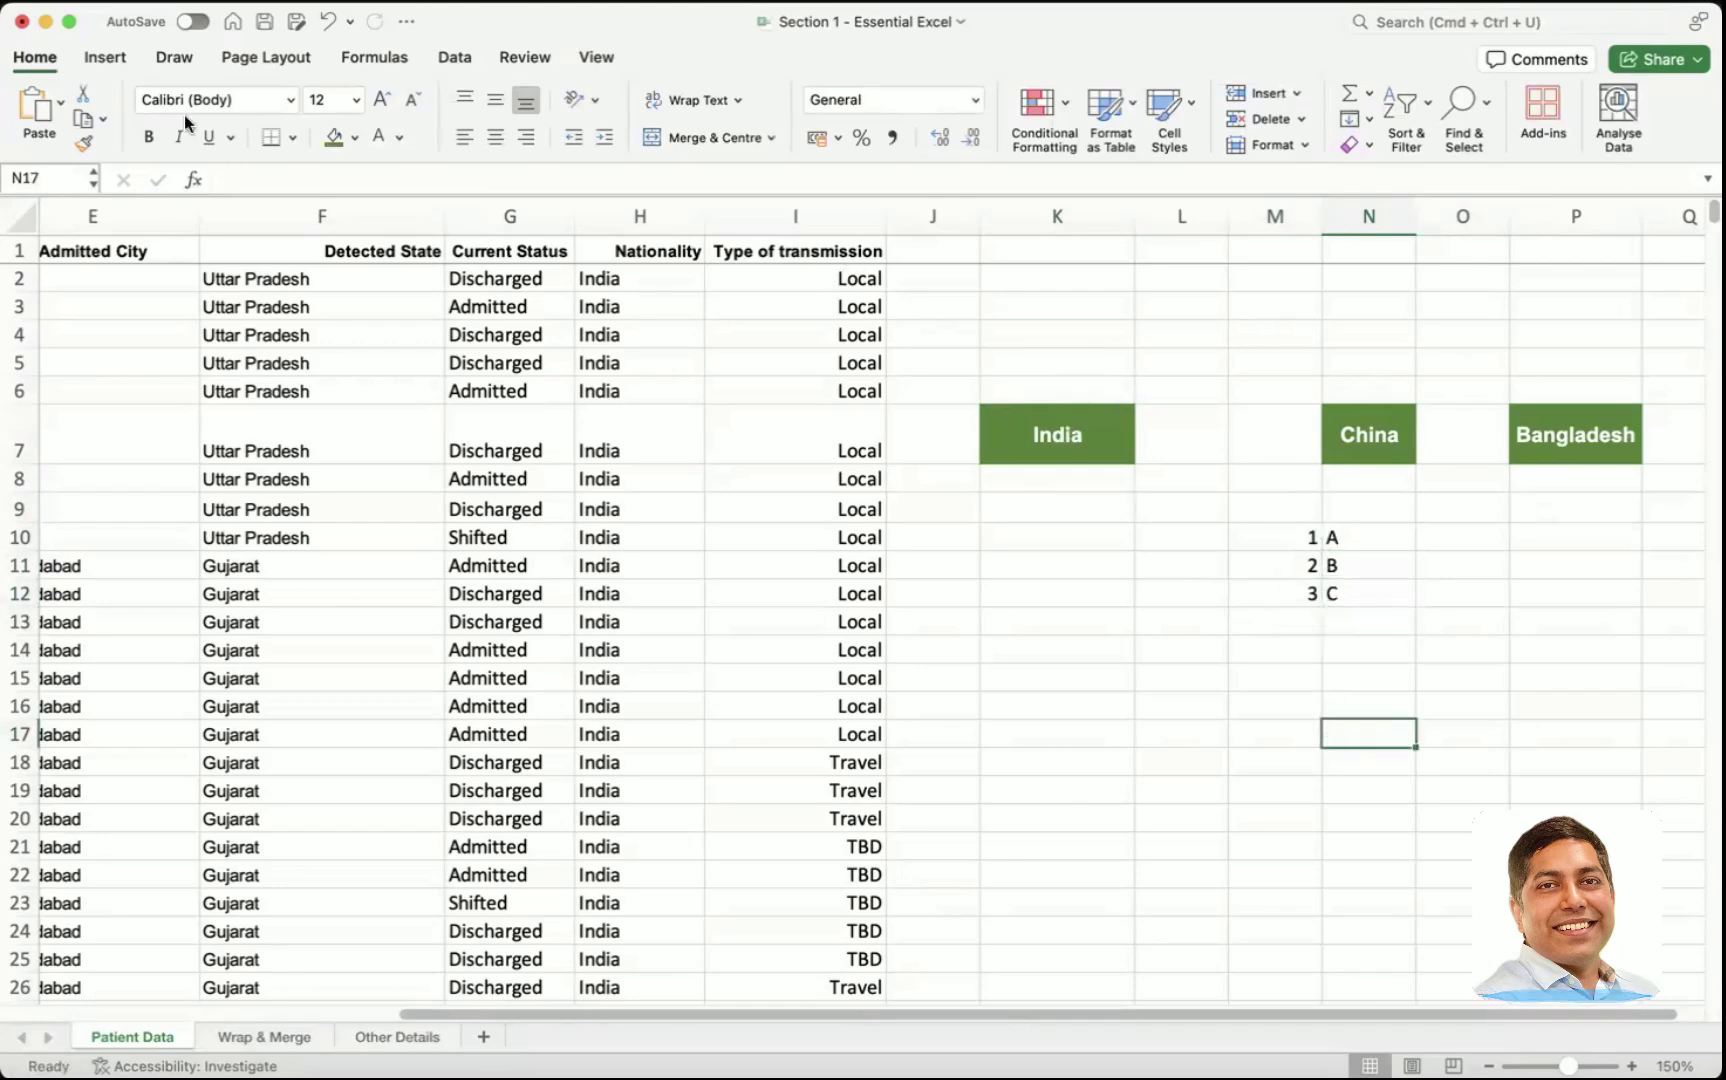
- Apply the India cell's formatting to the range M10:N13 with Format Painter
click(84, 143)
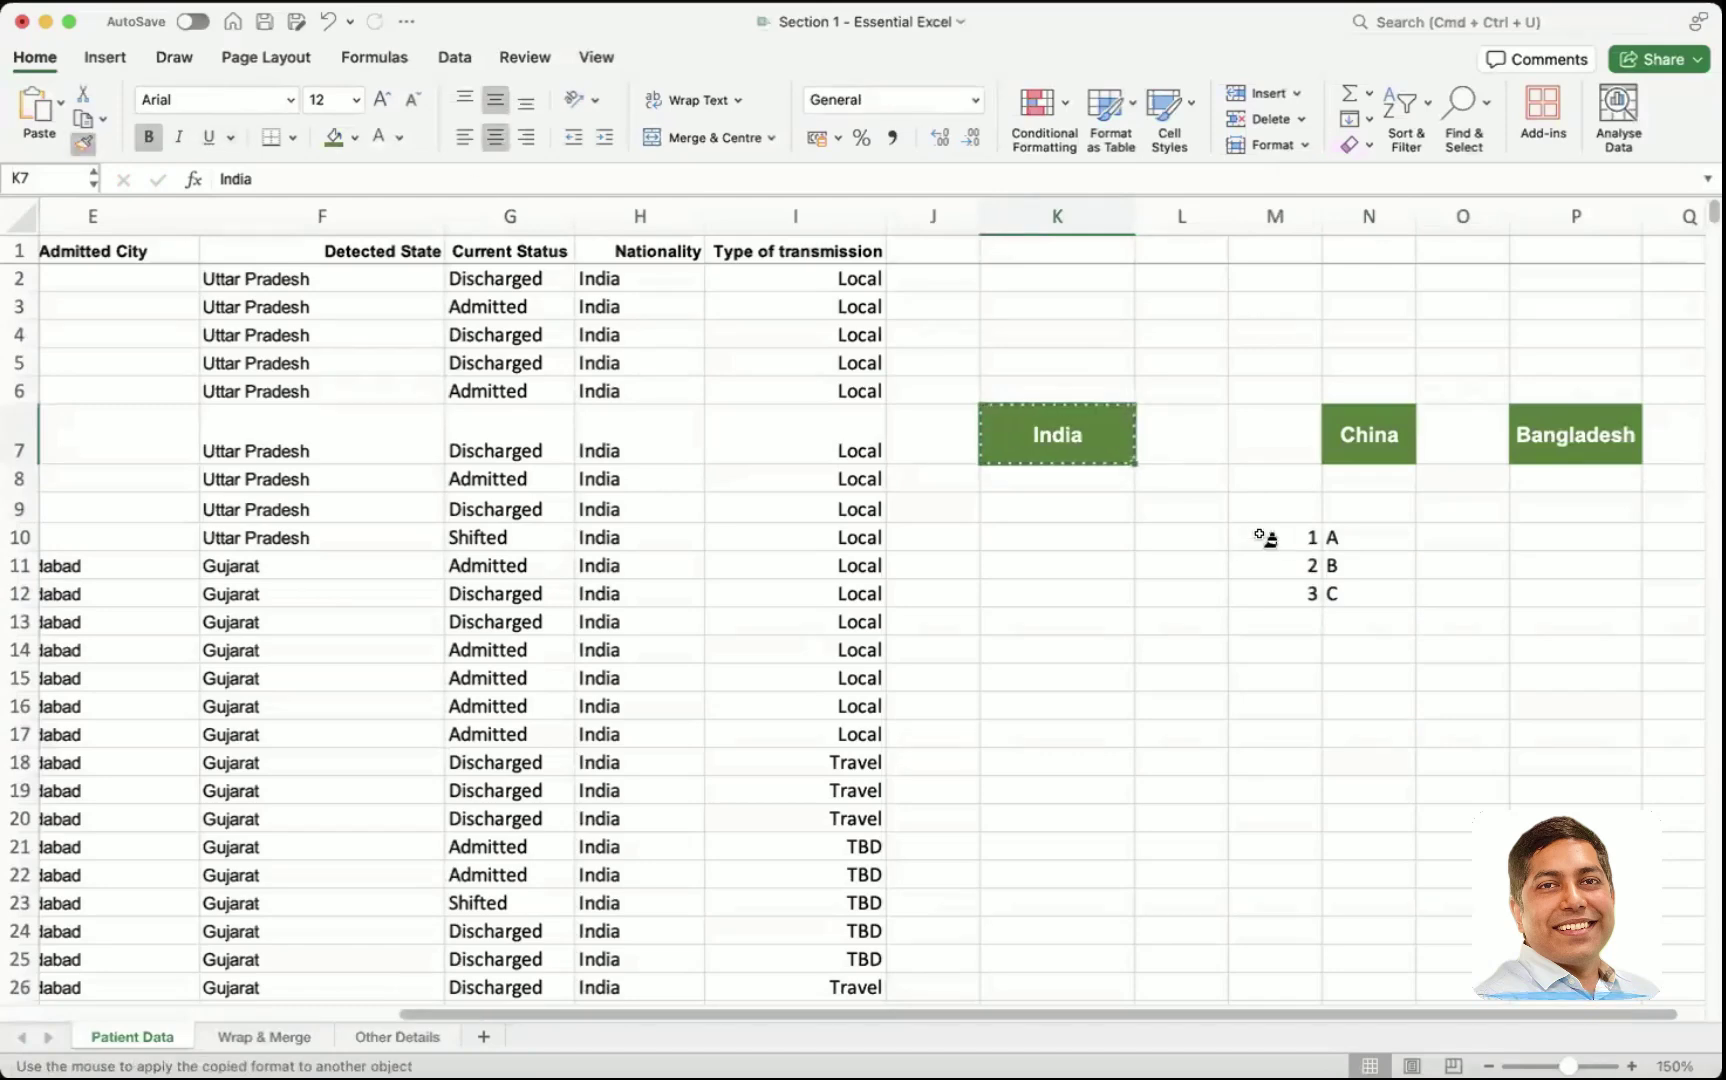
drag(1263, 538, 1366, 605)
click(1483, 597)
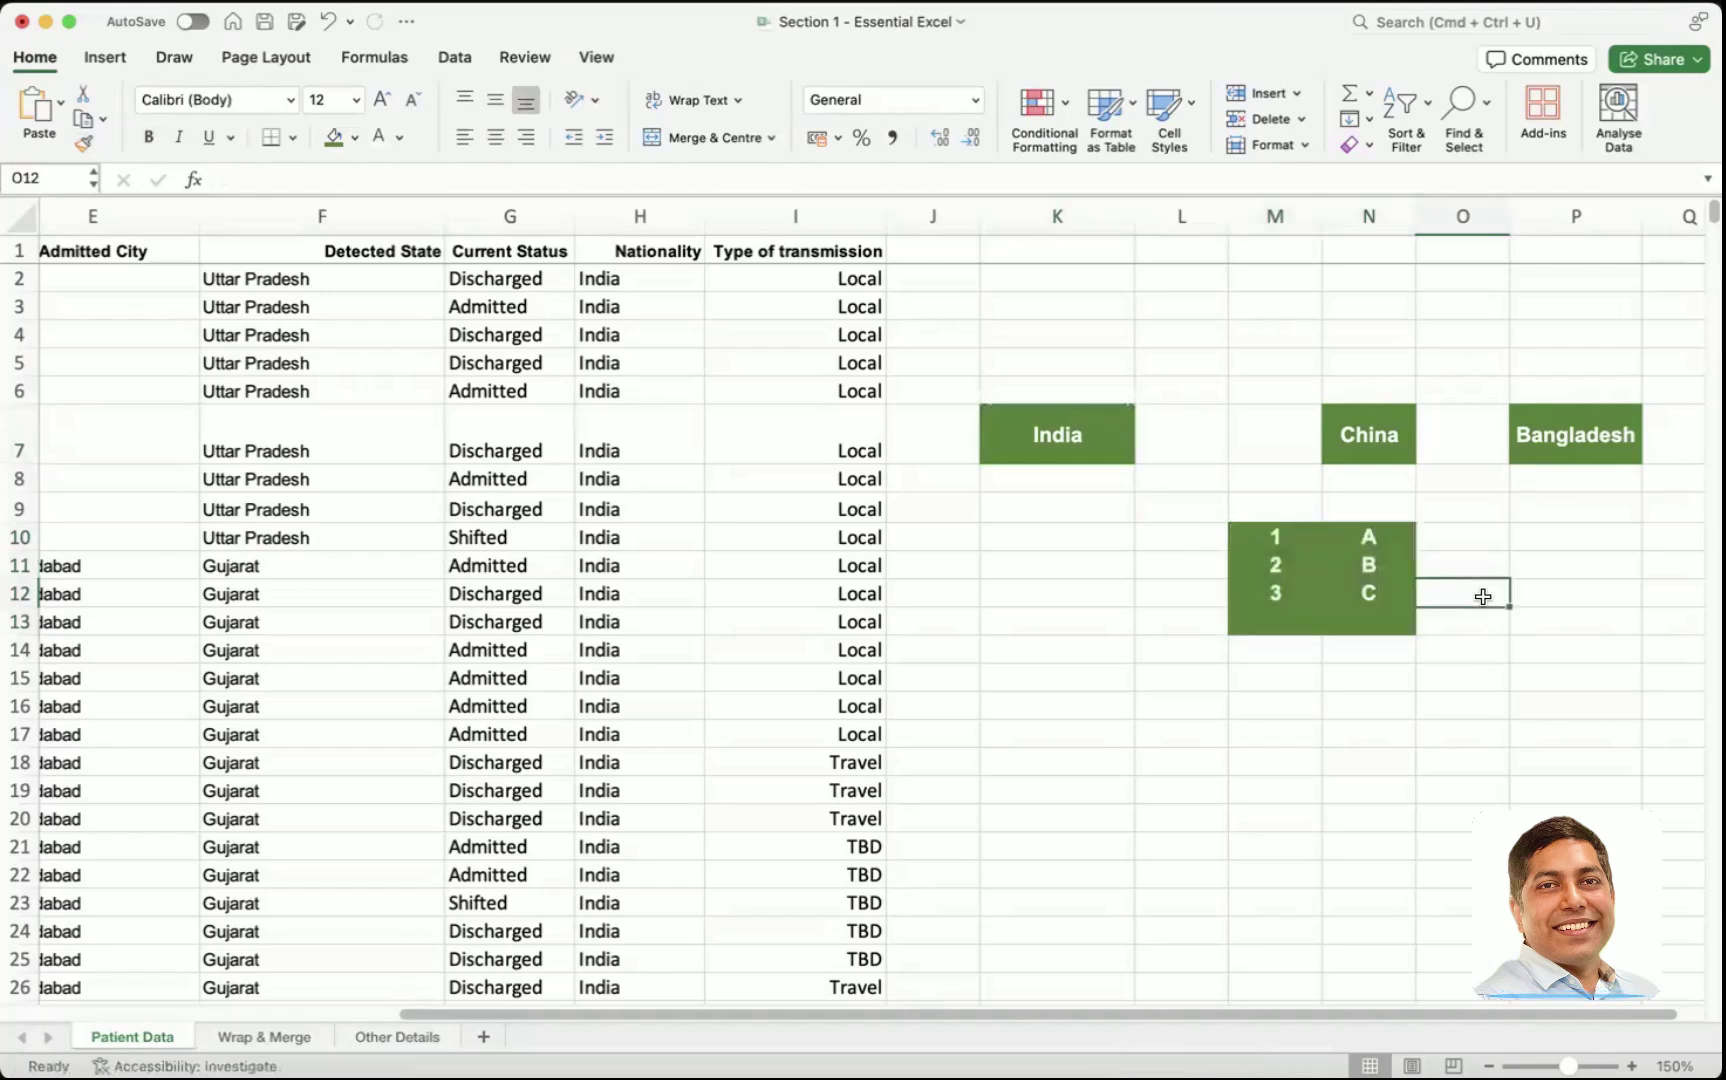
- Copy the India cell's formatting onto the empty range L15:M18 with Format Painter
drag(1256, 617, 1387, 617)
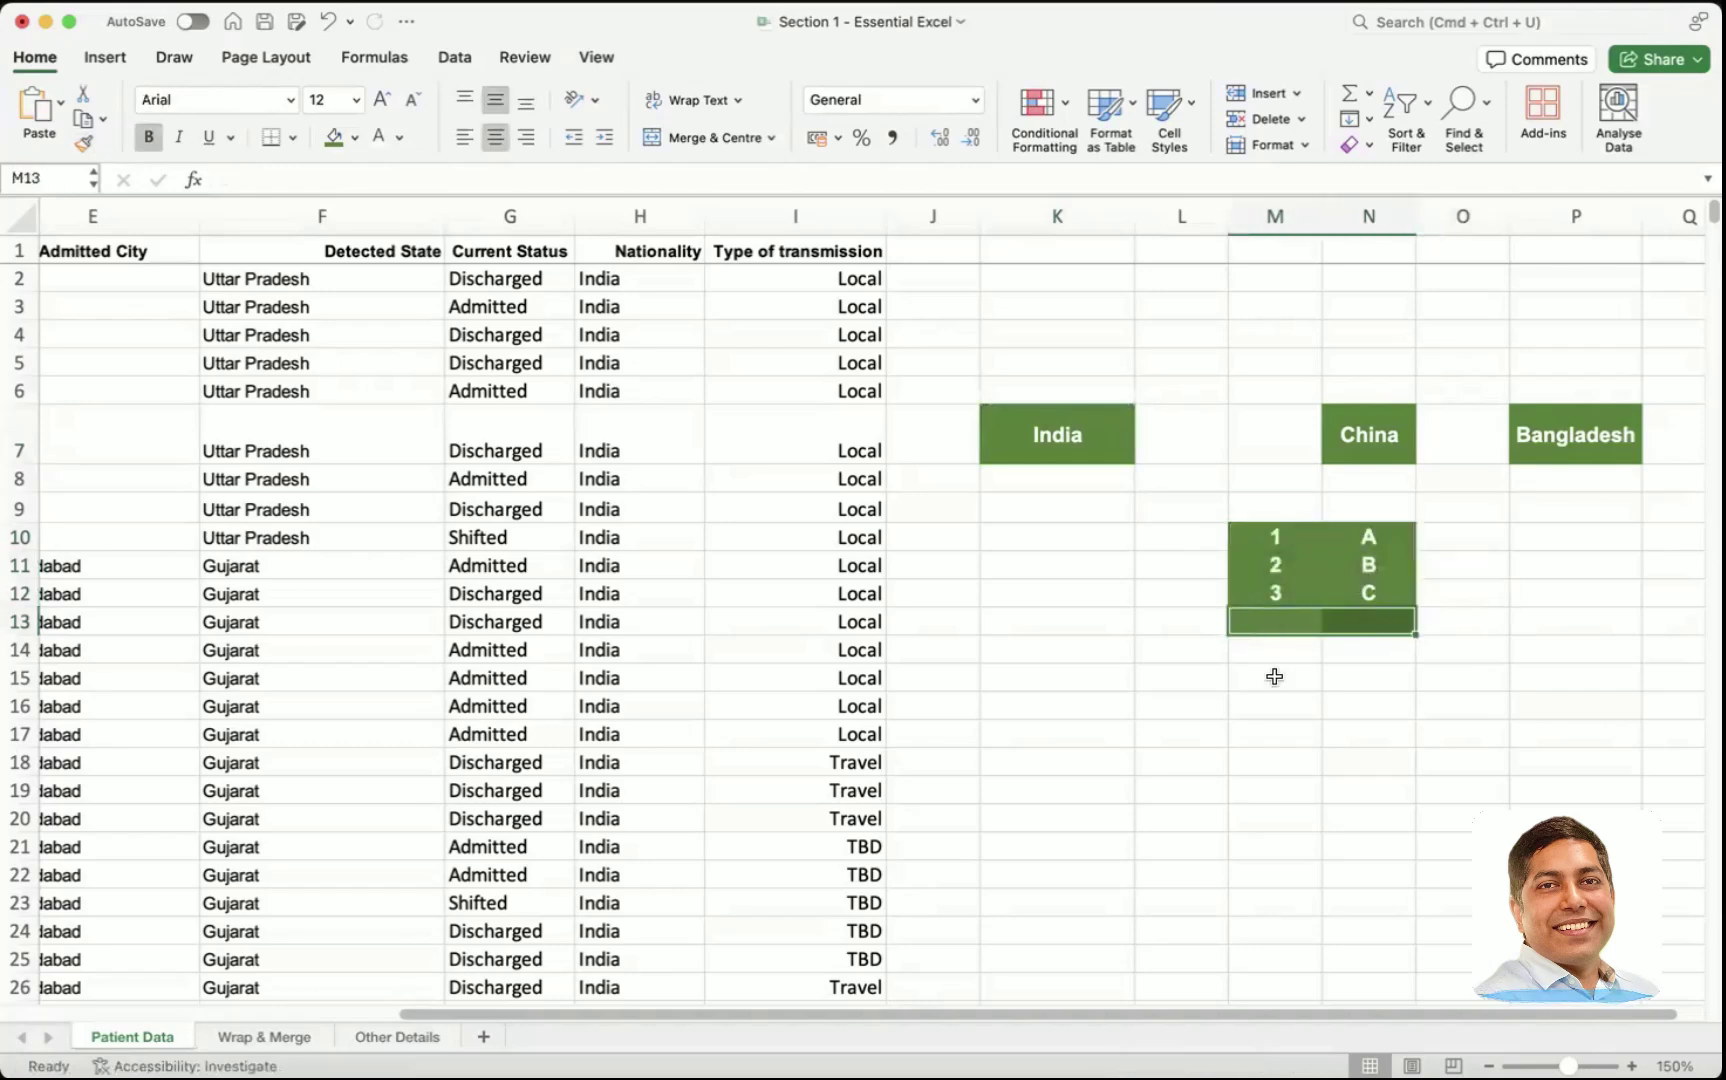
drag(1271, 677, 1403, 735)
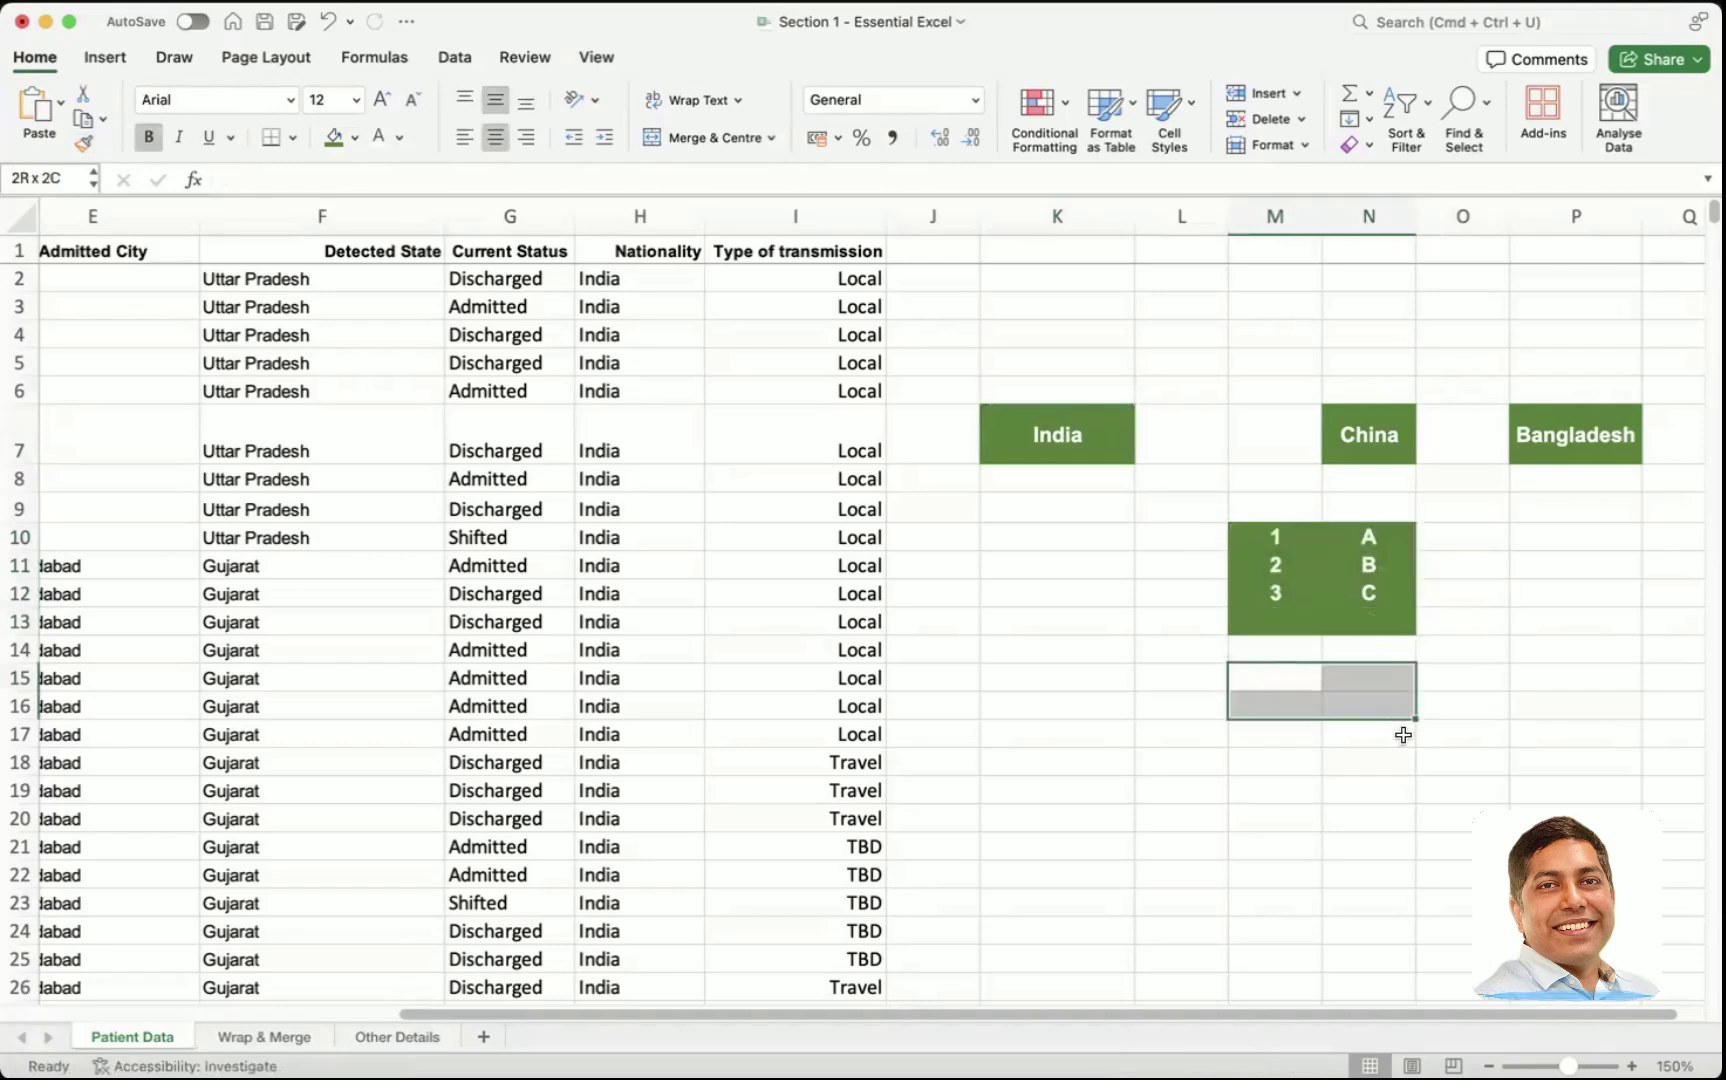
click(1002, 432)
click(84, 143)
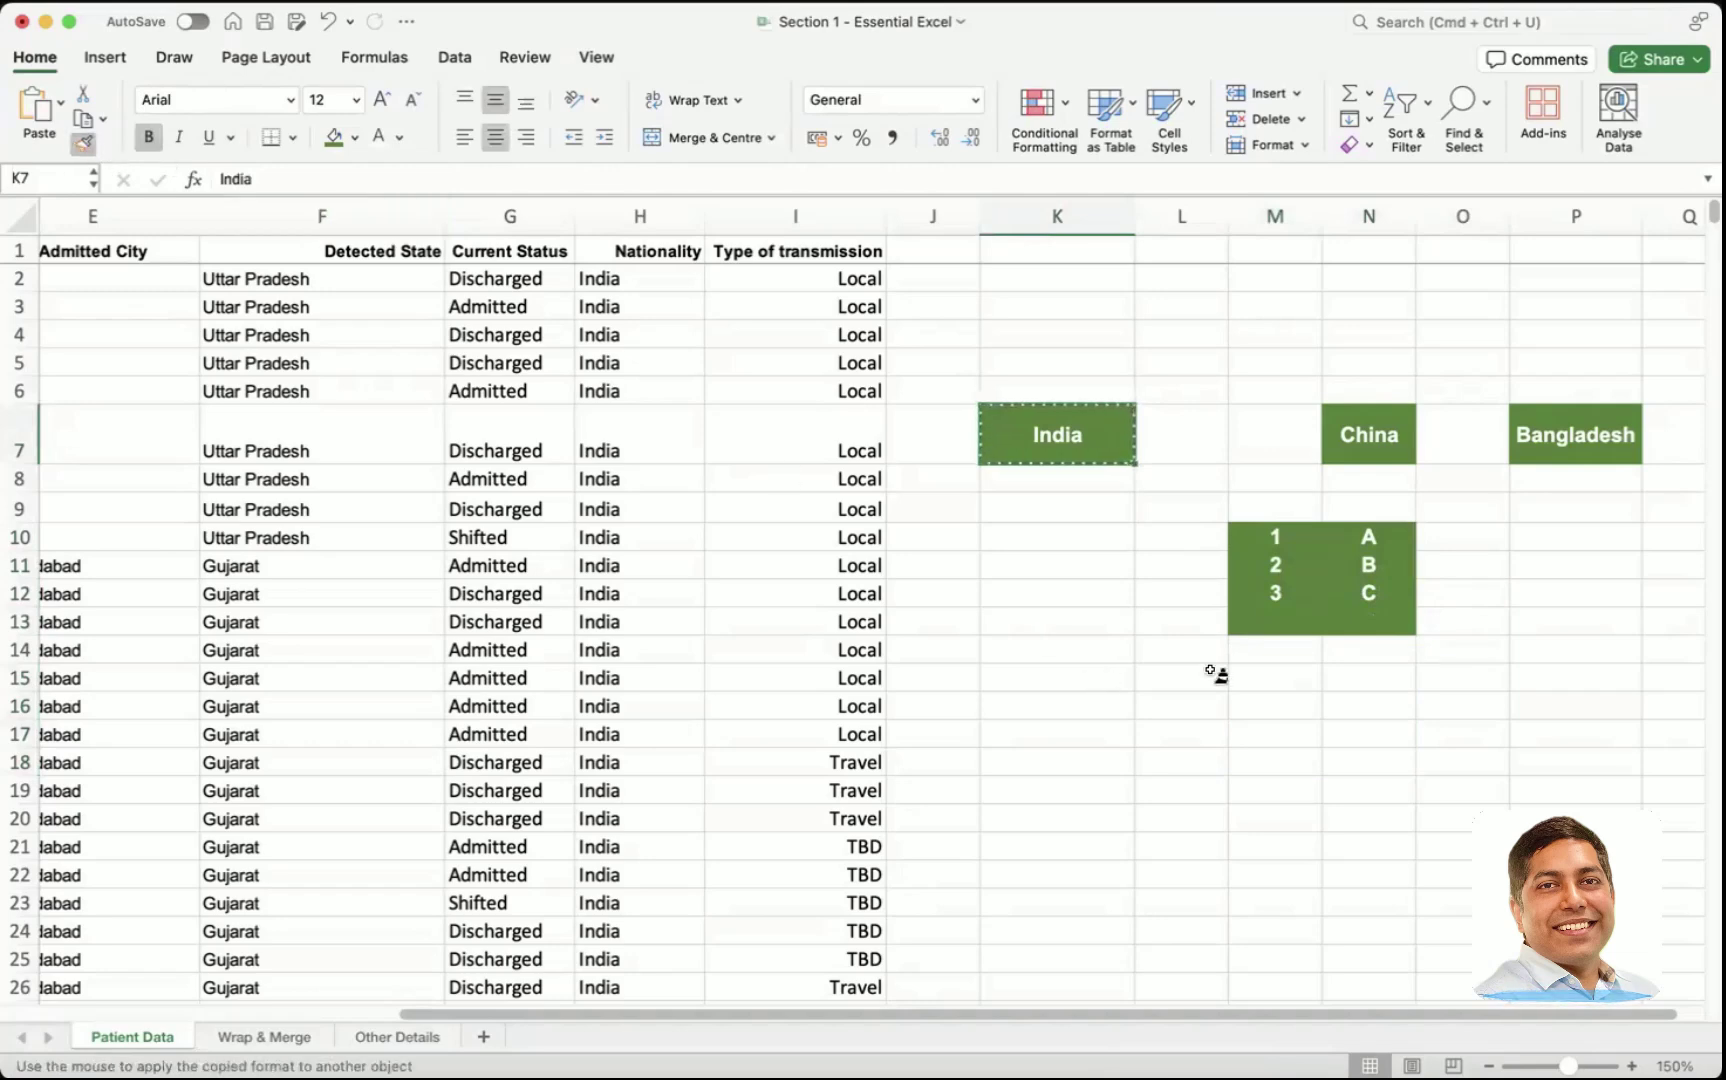
mouse_move(1176, 682)
mouse_down()
mouse_move(1241, 698)
mouse_move(1268, 752)
mouse_up()
click(1437, 724)
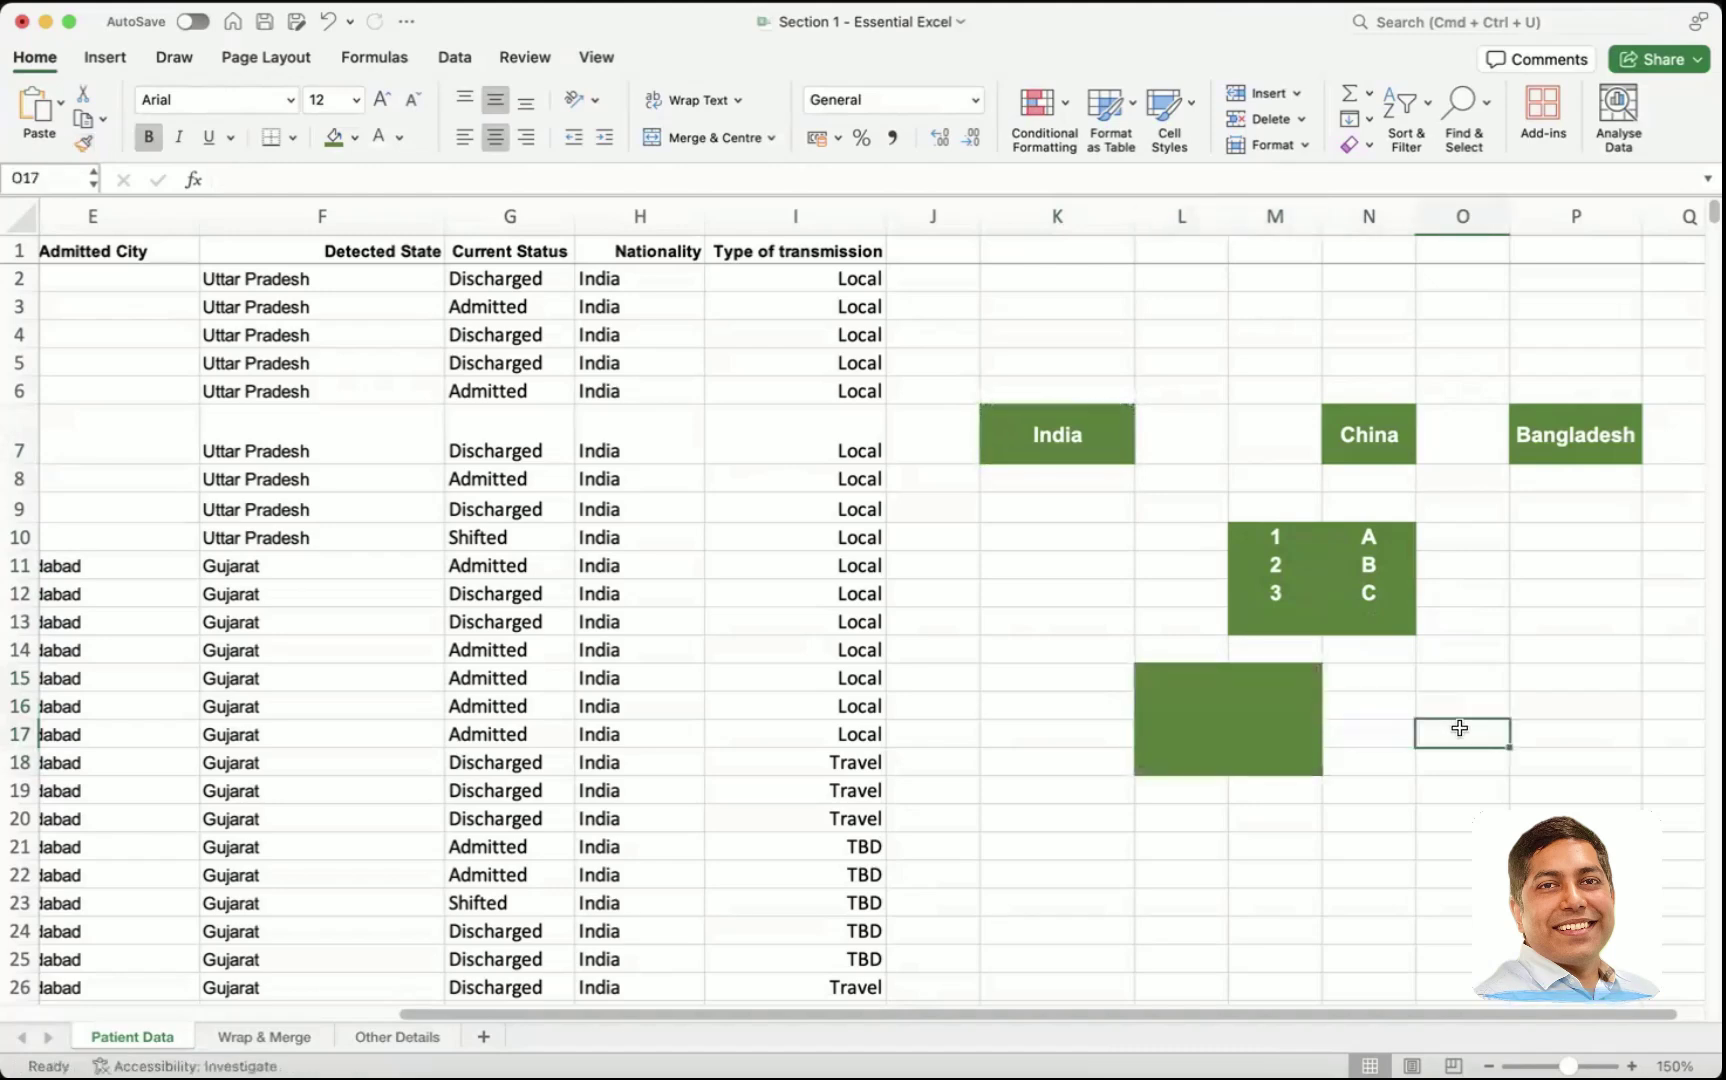
- Enter Hi in cell L16 of the newly formatted range
click(1176, 702)
double_click(1176, 702)
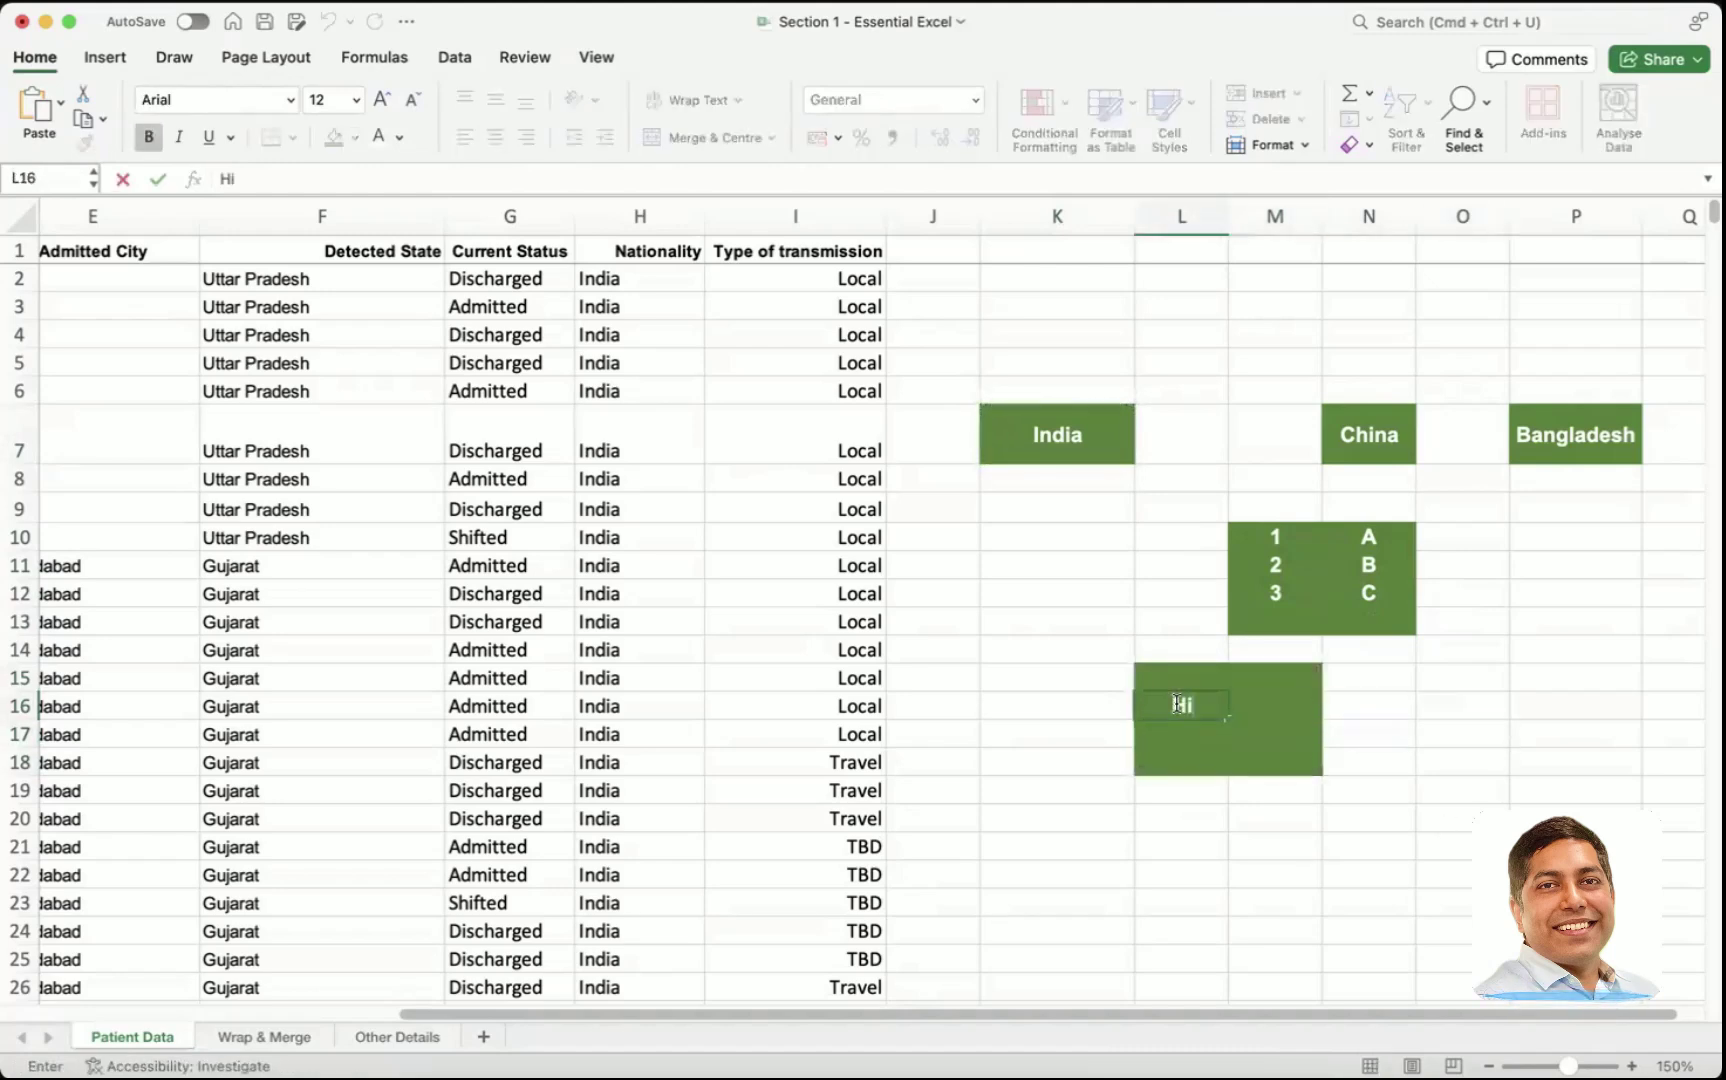
key(Tab)
click(1455, 731)
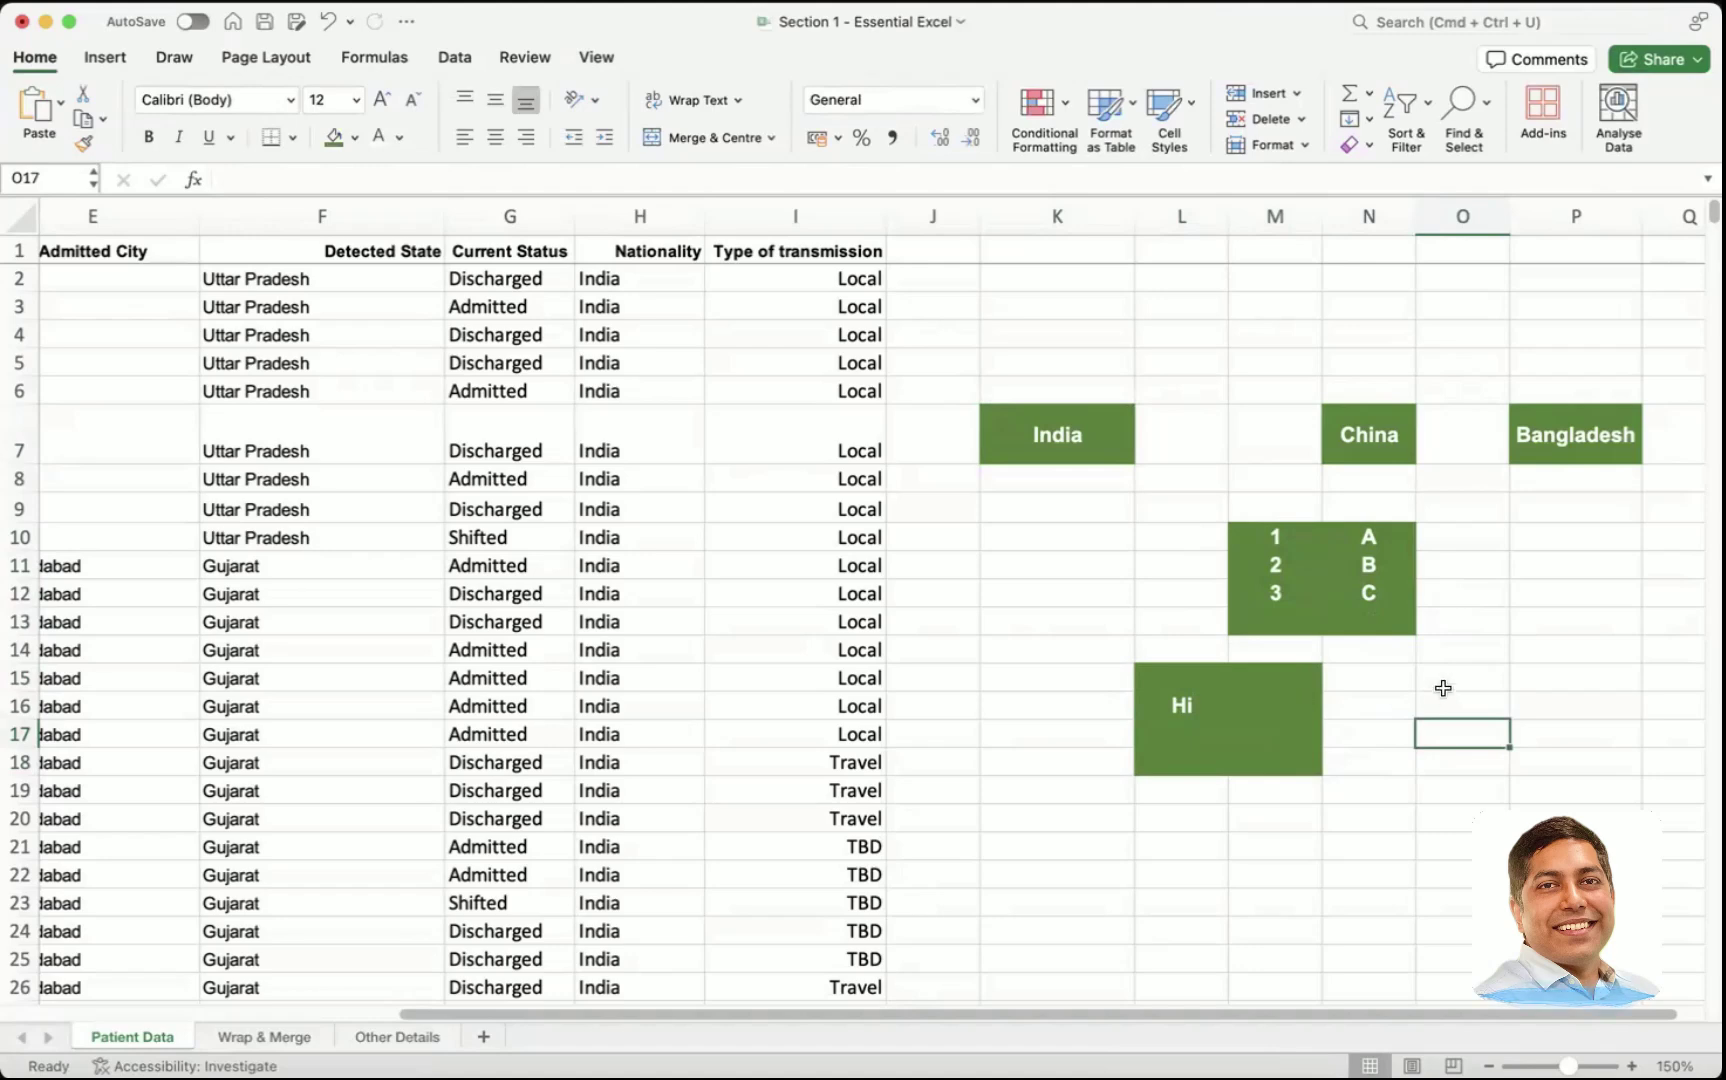
- Undo the Hi entry and the formatting copied onto L15:M18 and M10:N13
key(super+z)
key(super+z)
key(super+y)
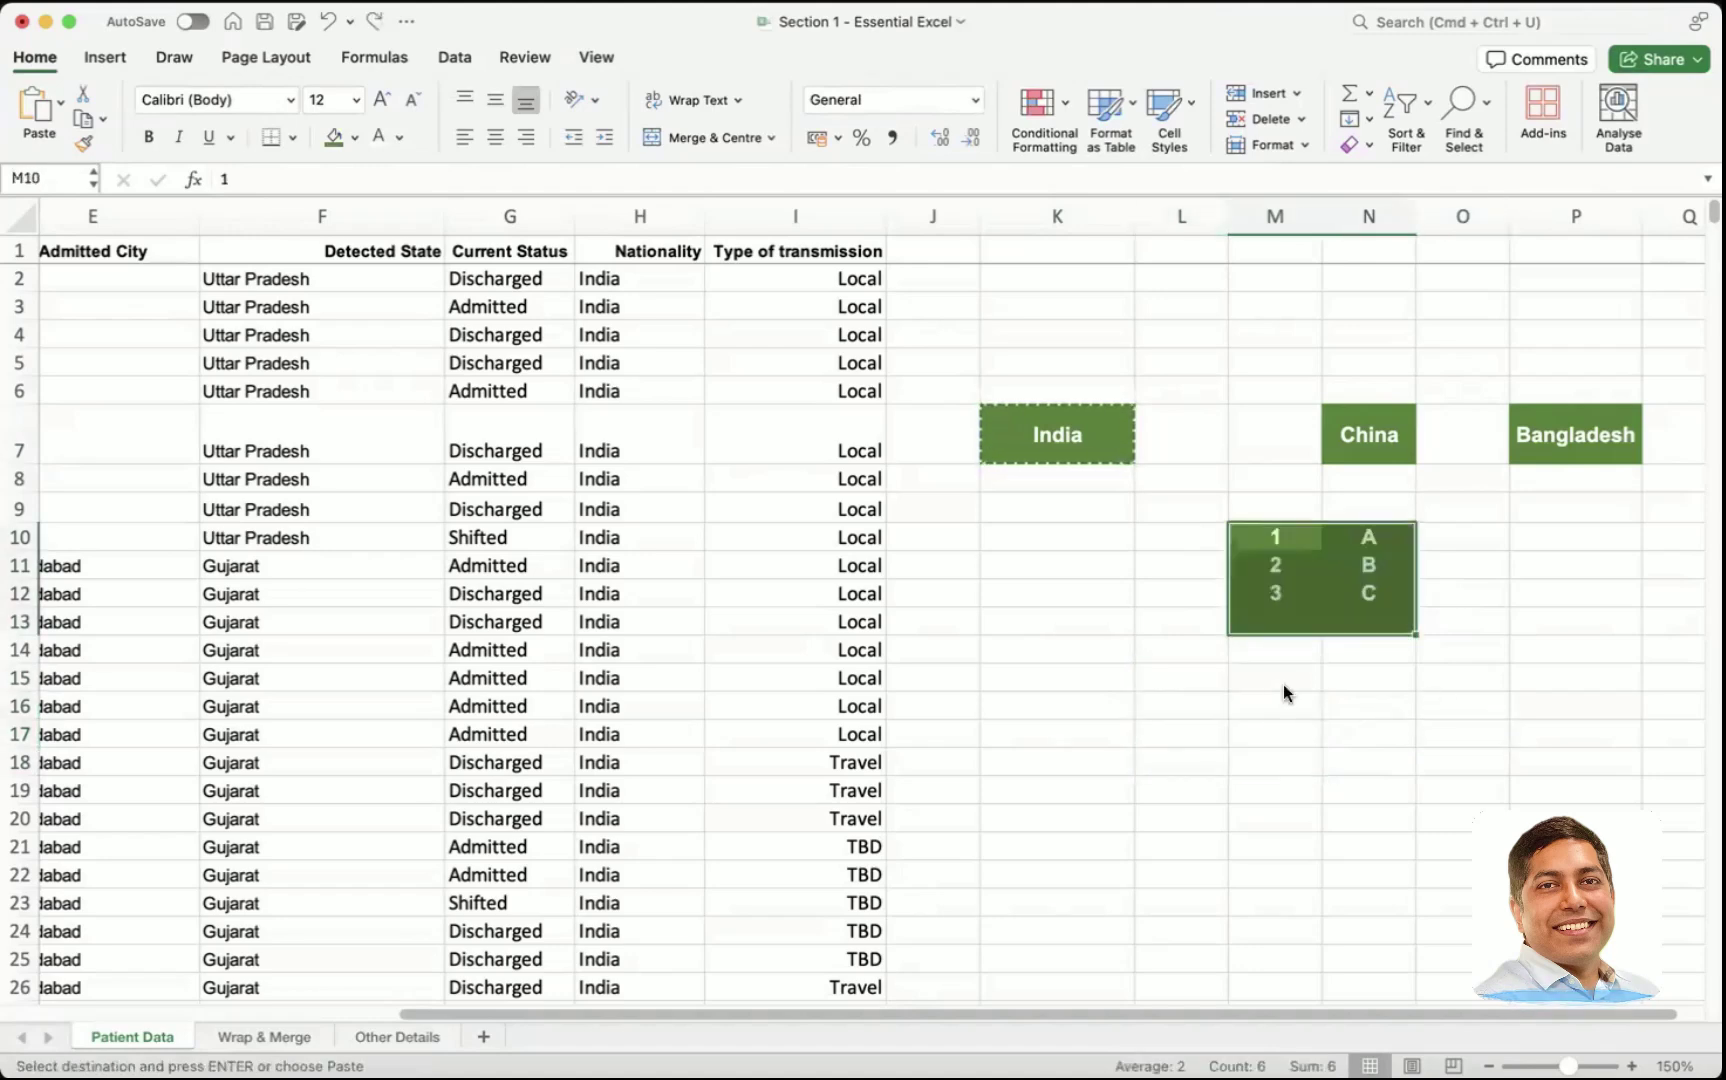
click(1410, 676)
drag(1265, 537, 1382, 598)
key(super+z)
click(1381, 597)
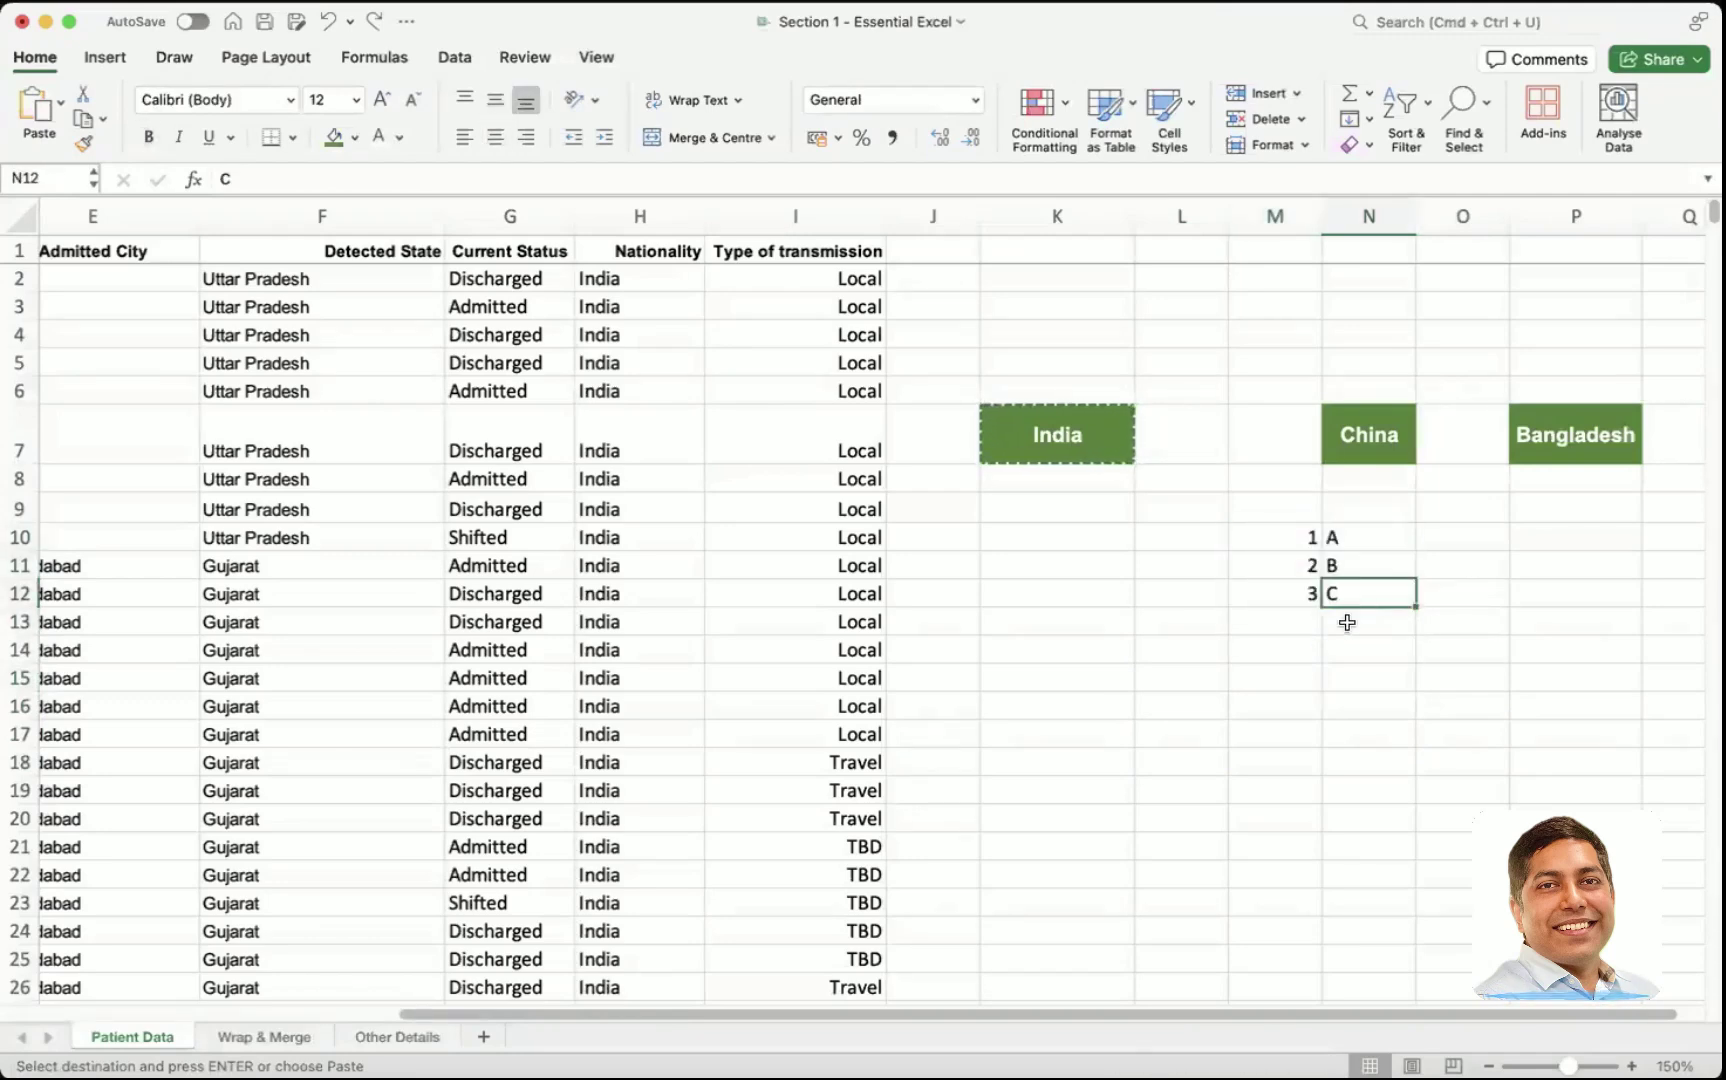
- Enter the letters D in N14, K in L16 and M in O16
click(1342, 651)
text(D)
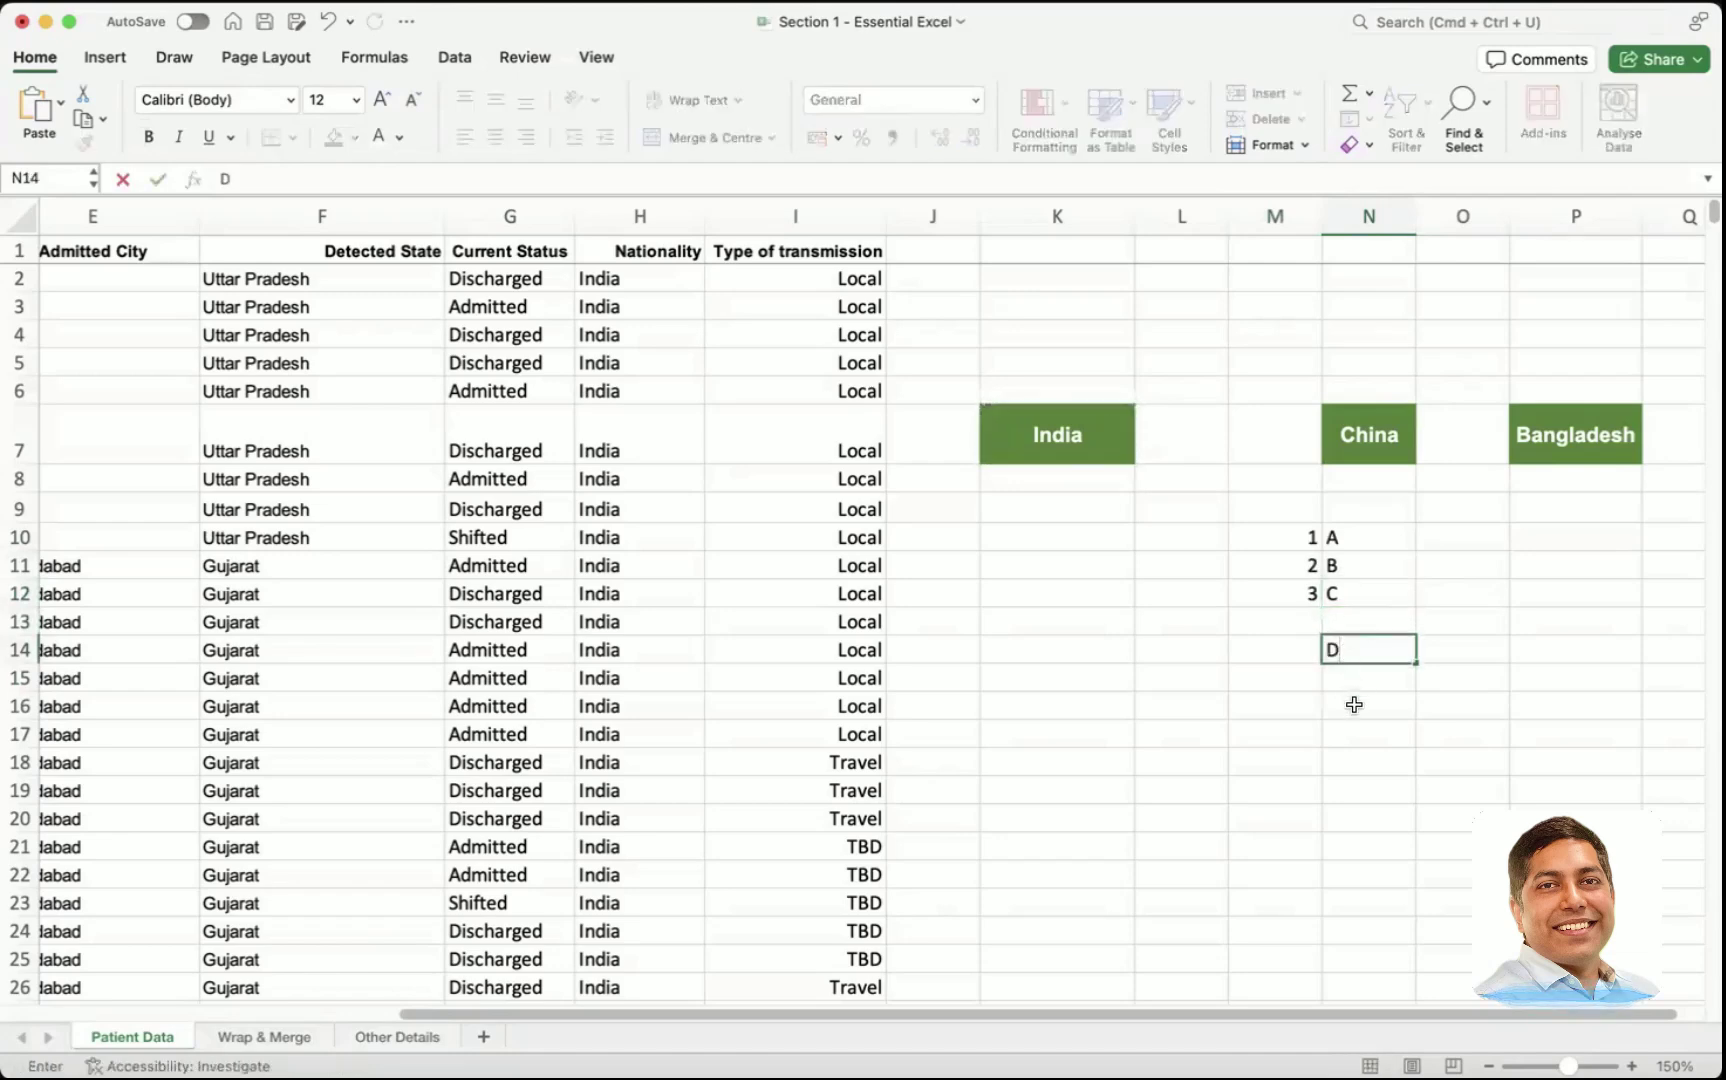
click(1200, 704)
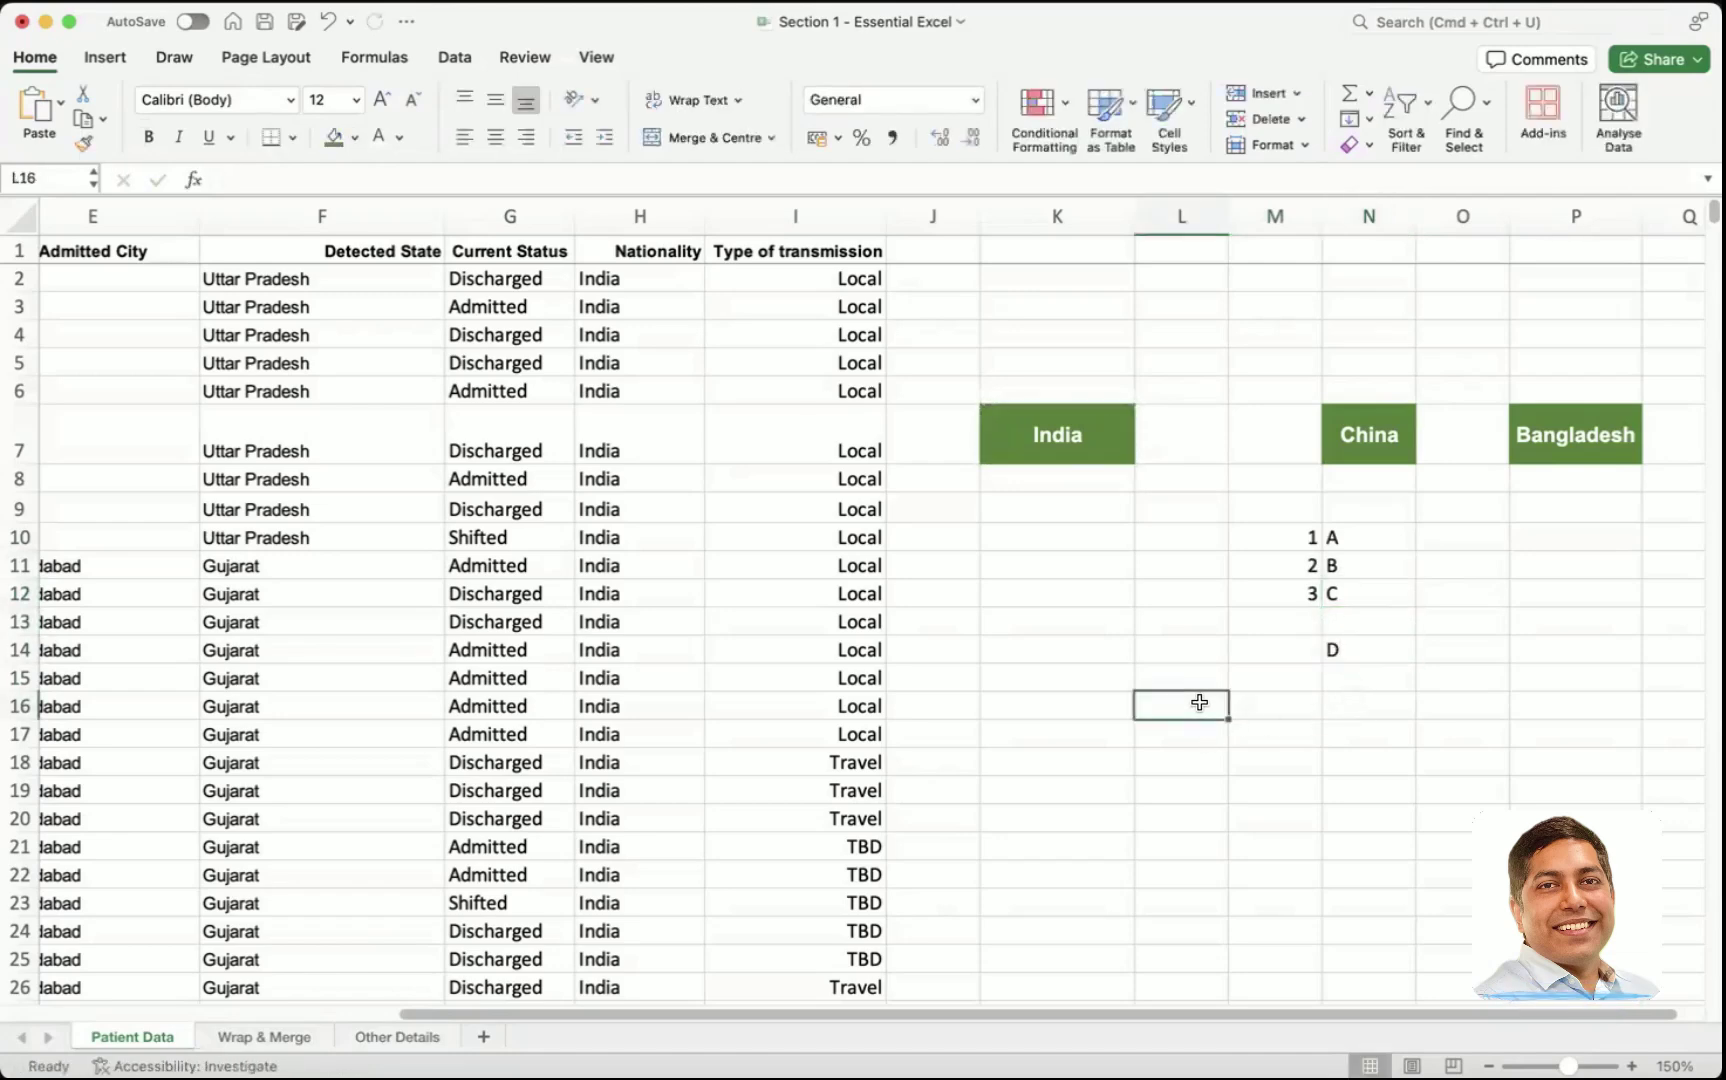
text(K)
click(1465, 706)
text(M)
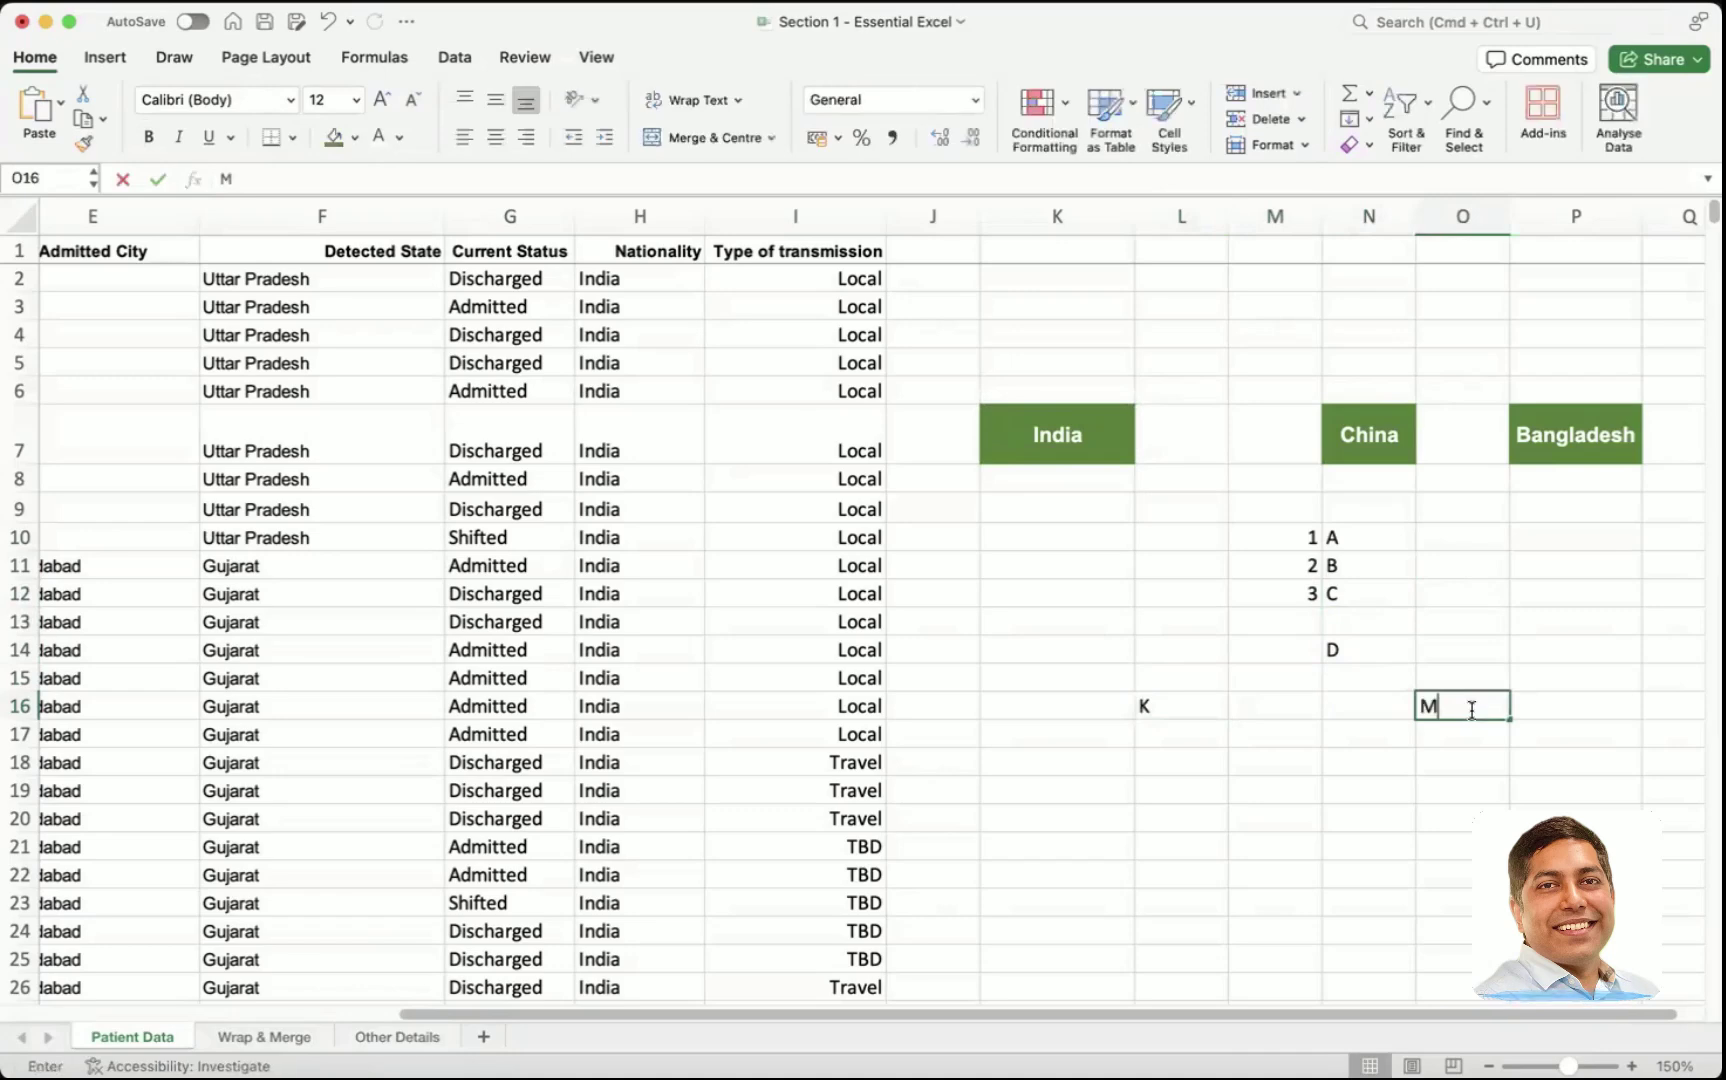
click(1541, 649)
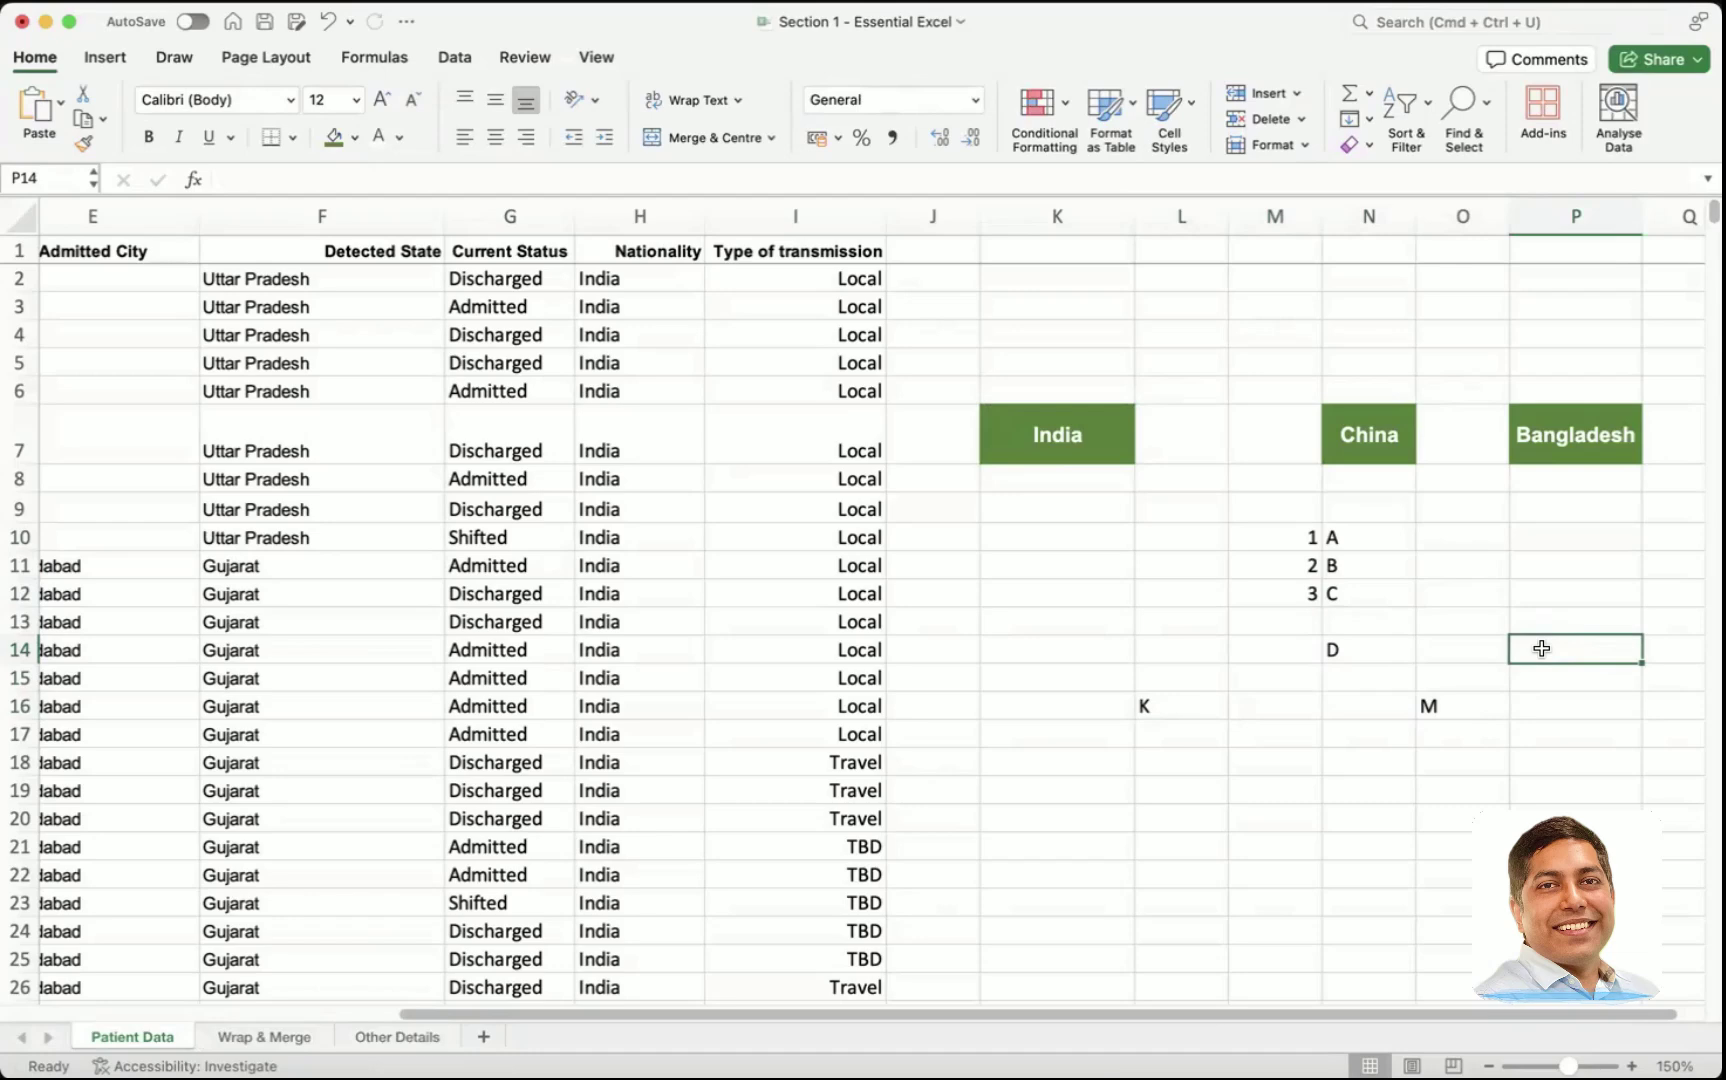
click(85, 146)
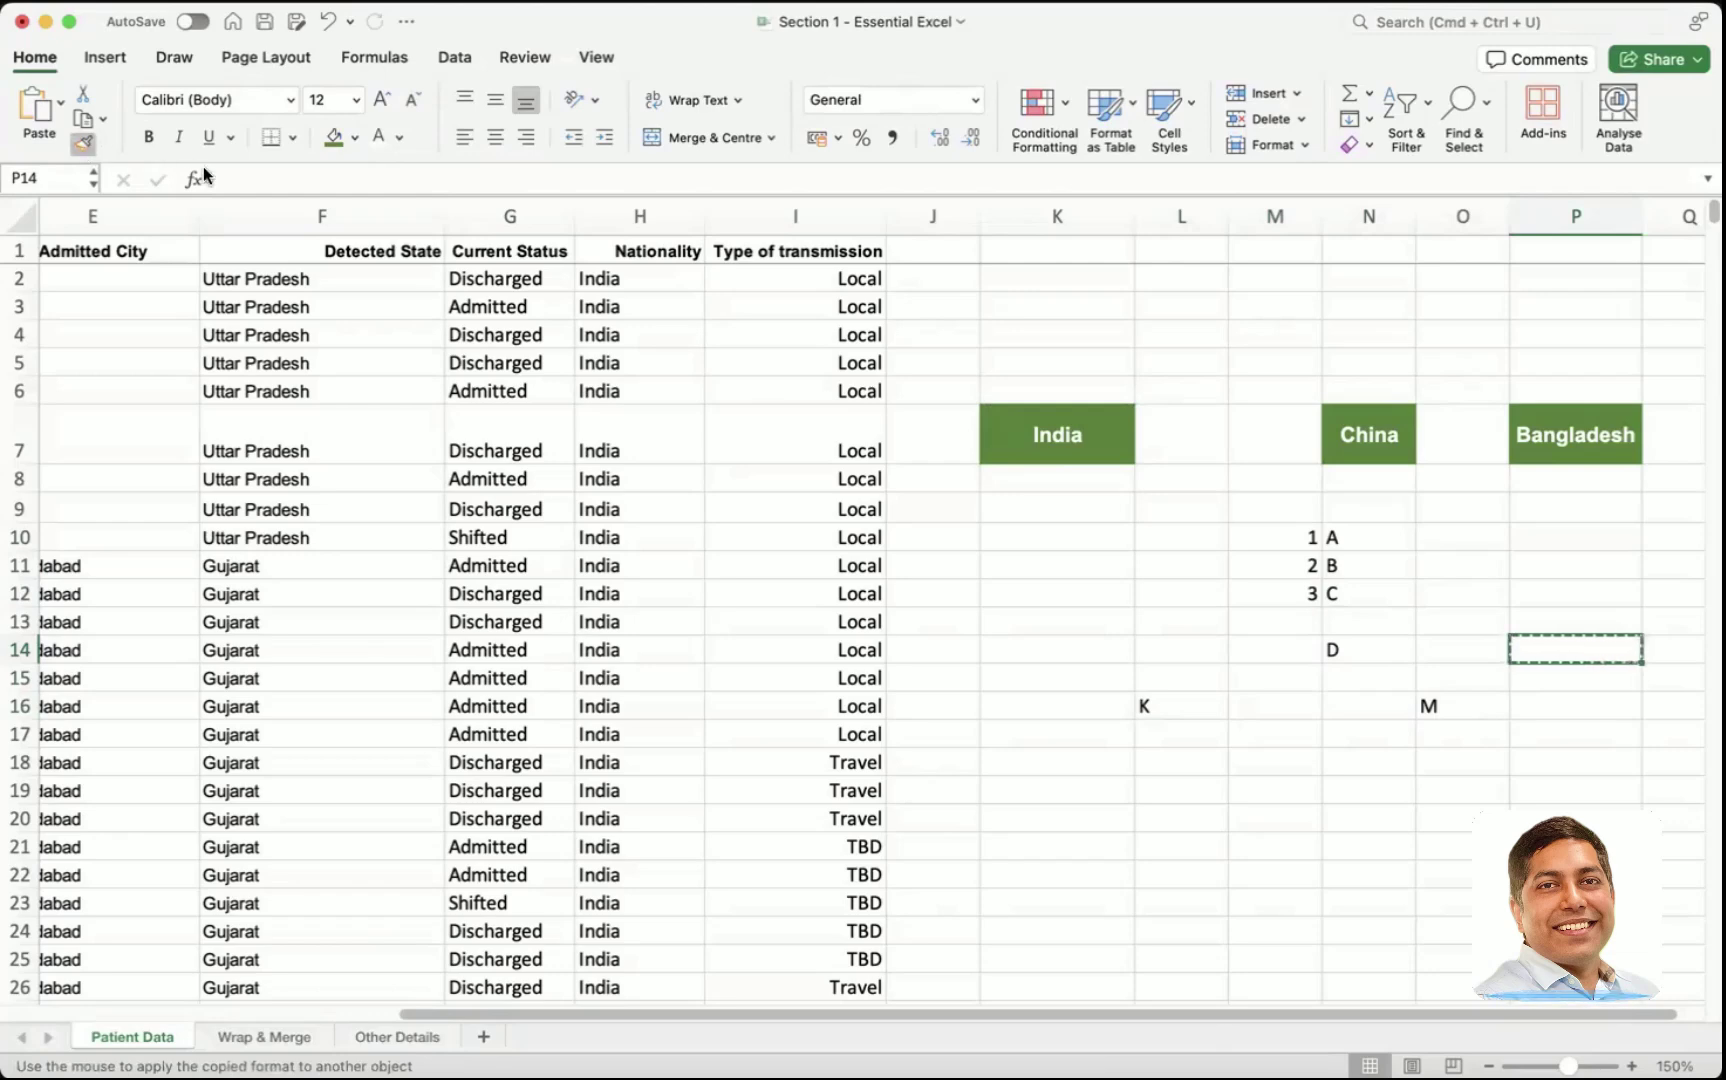
click(83, 140)
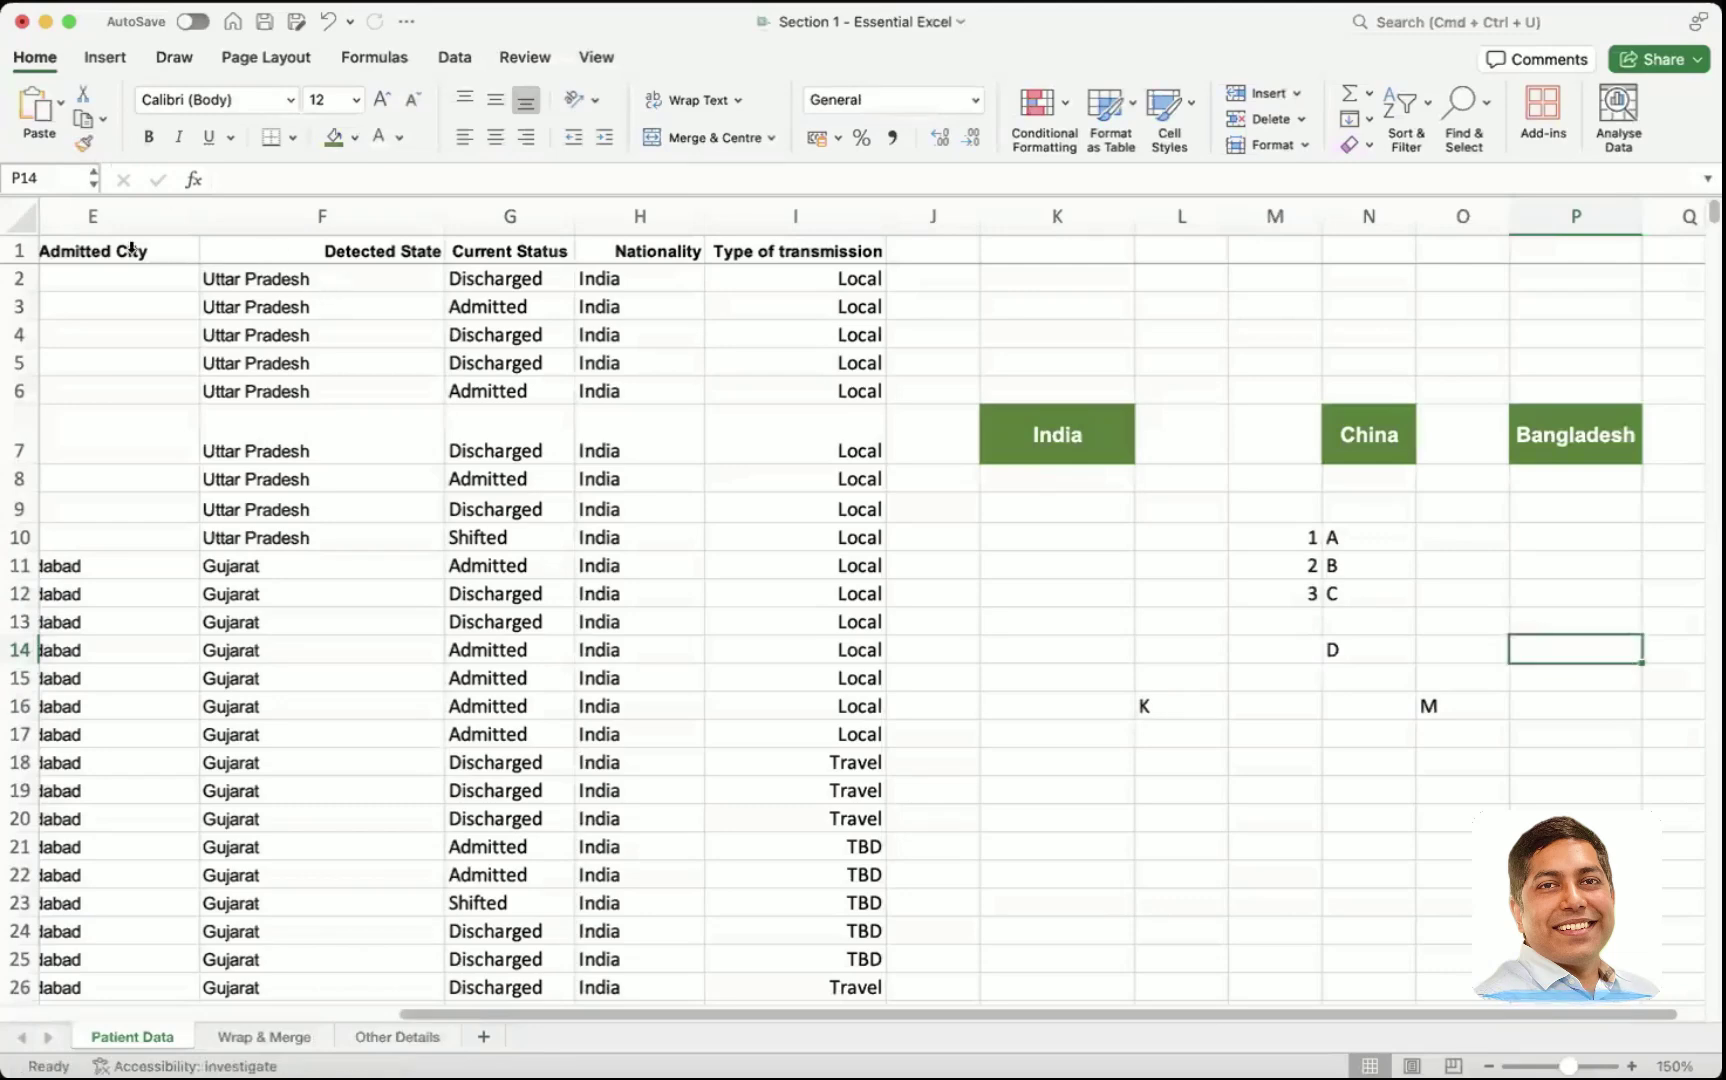
click(83, 142)
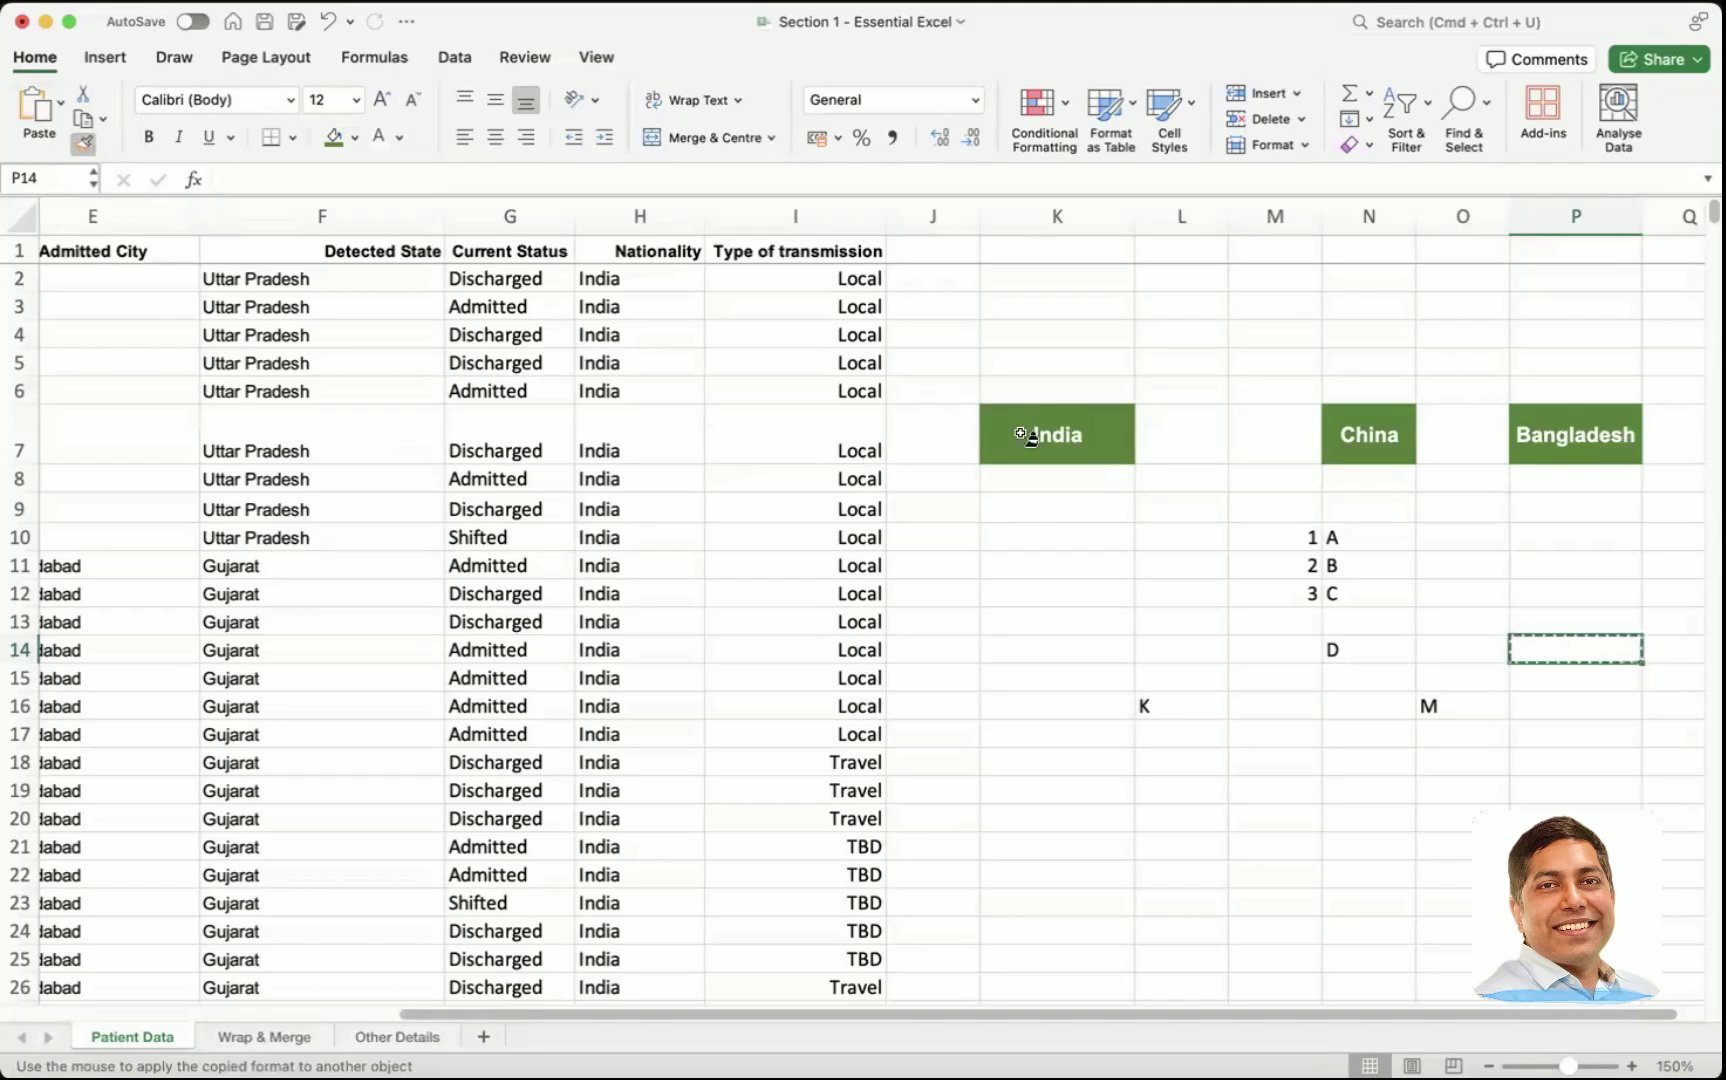
click(83, 145)
click(83, 145)
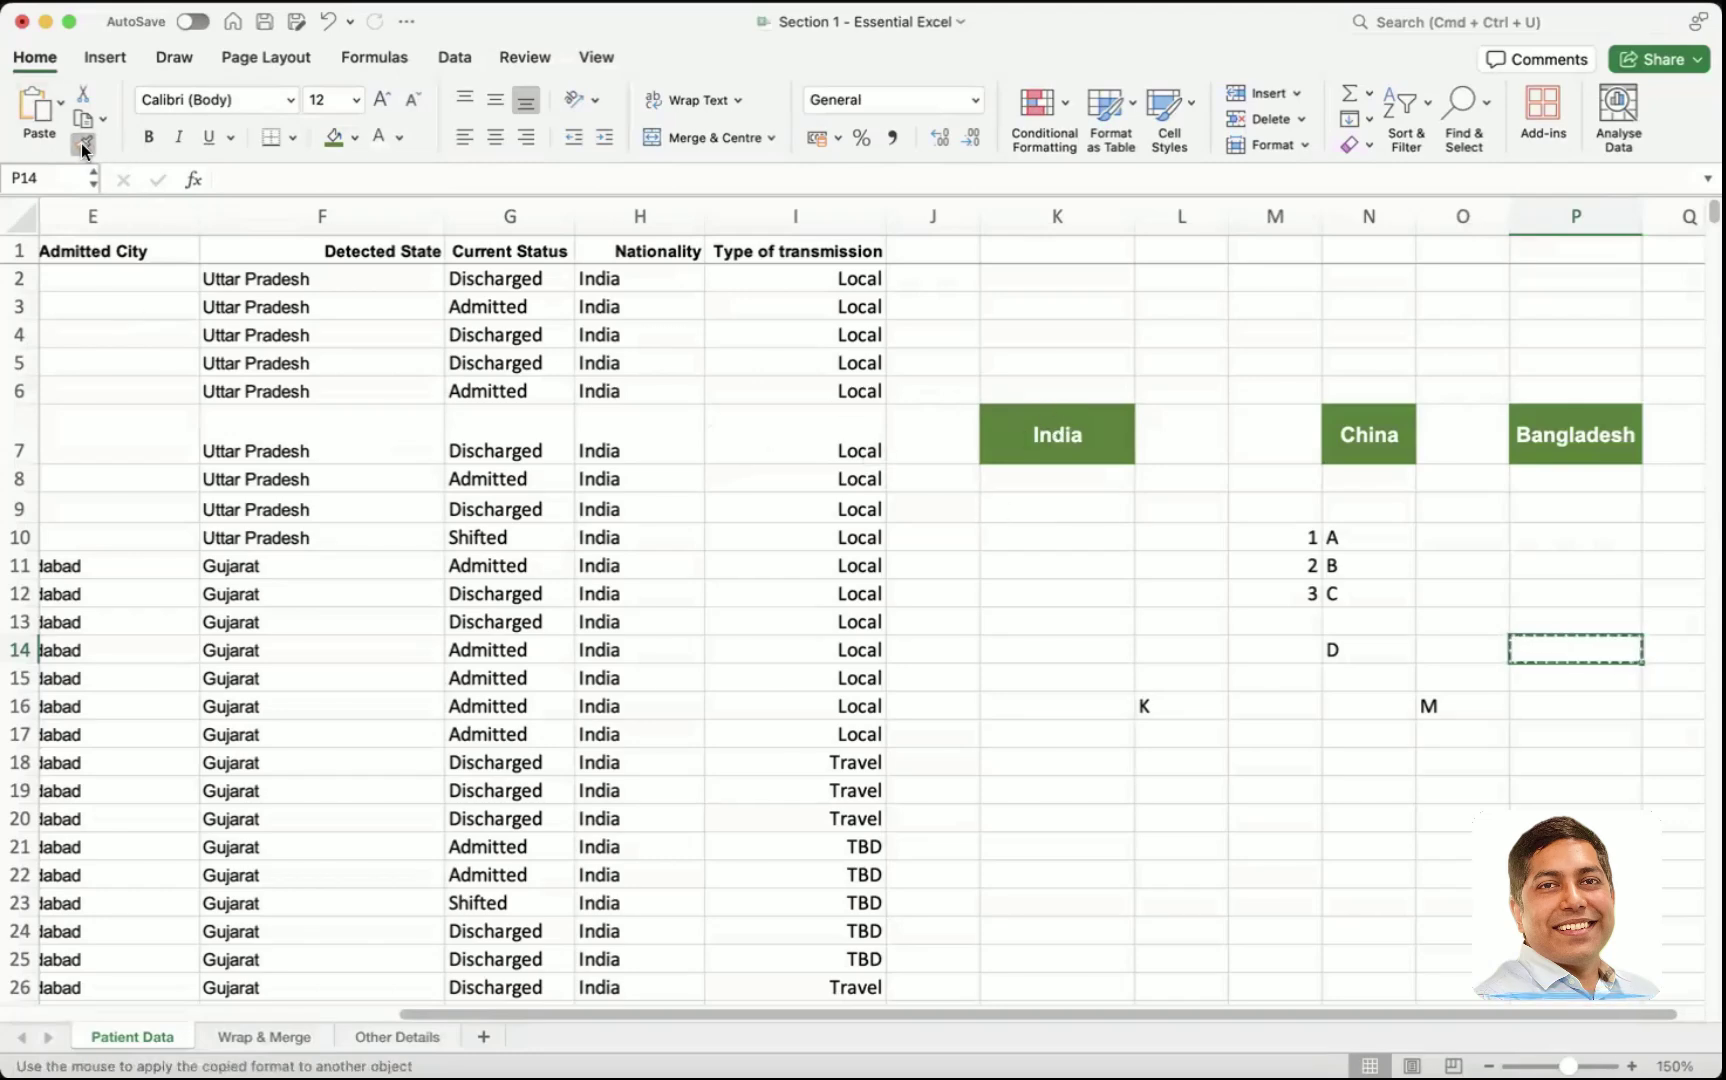
click(1047, 440)
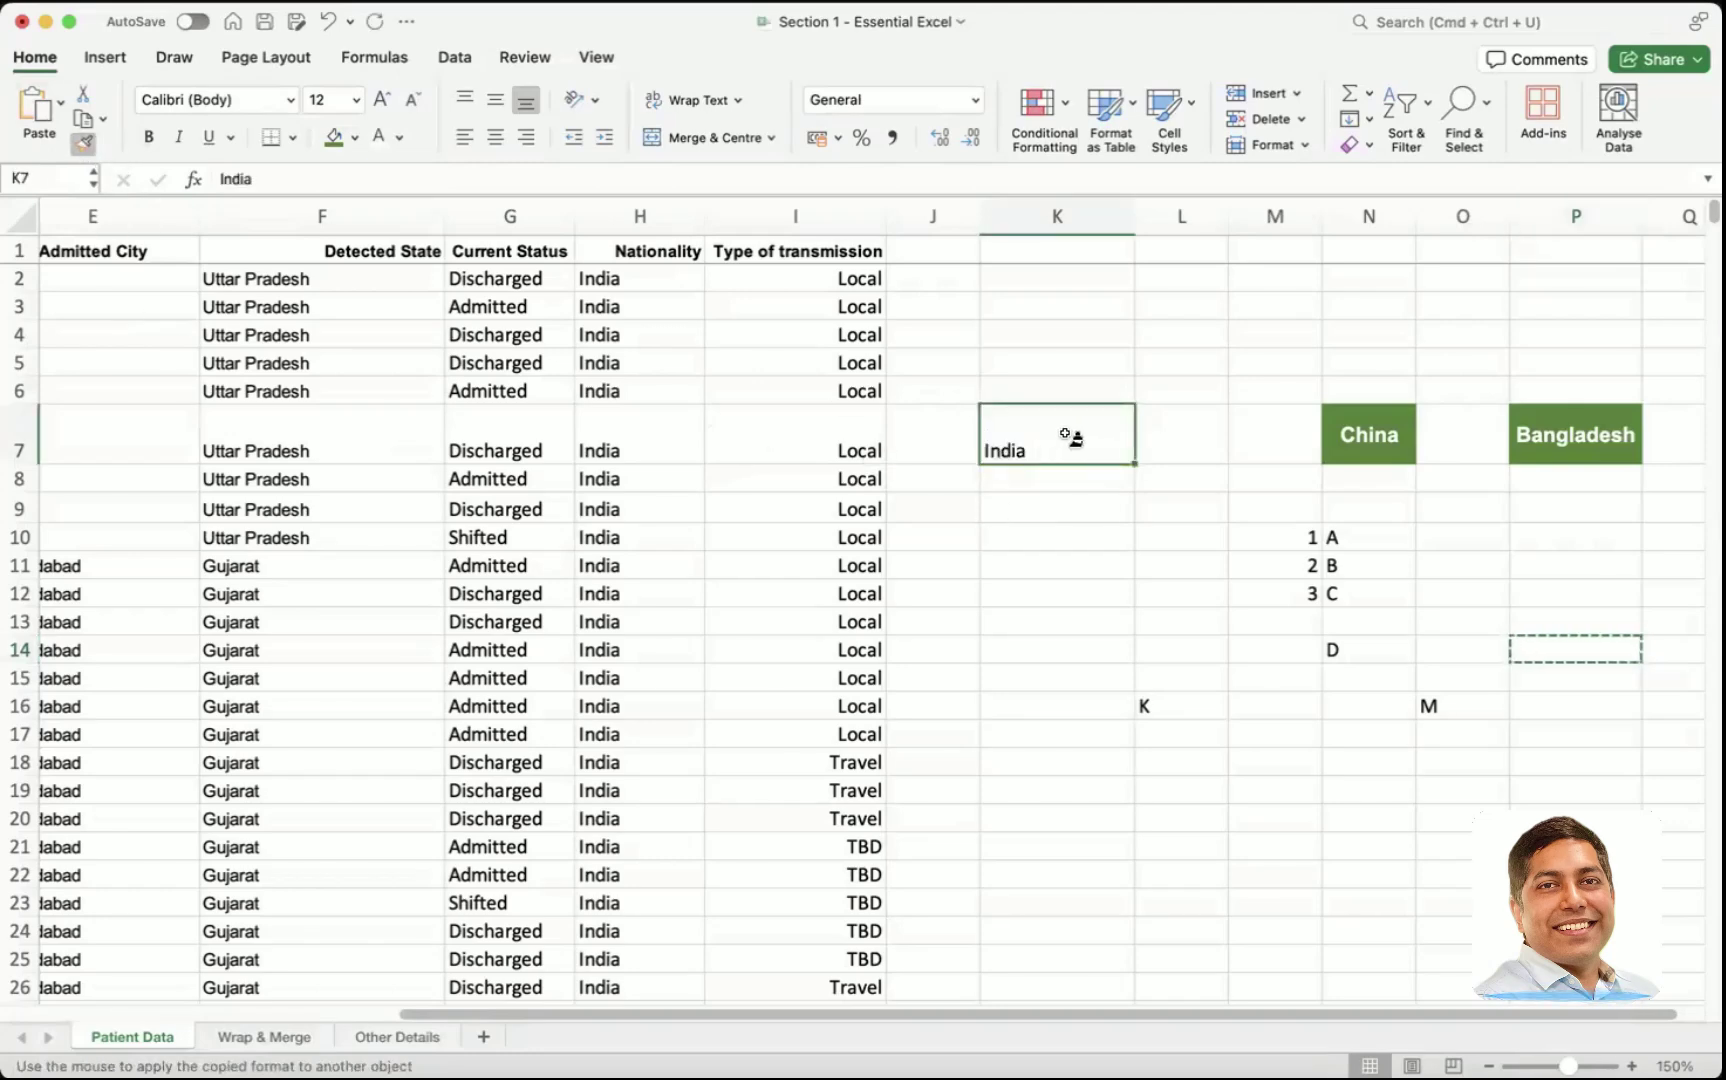
click(1089, 442)
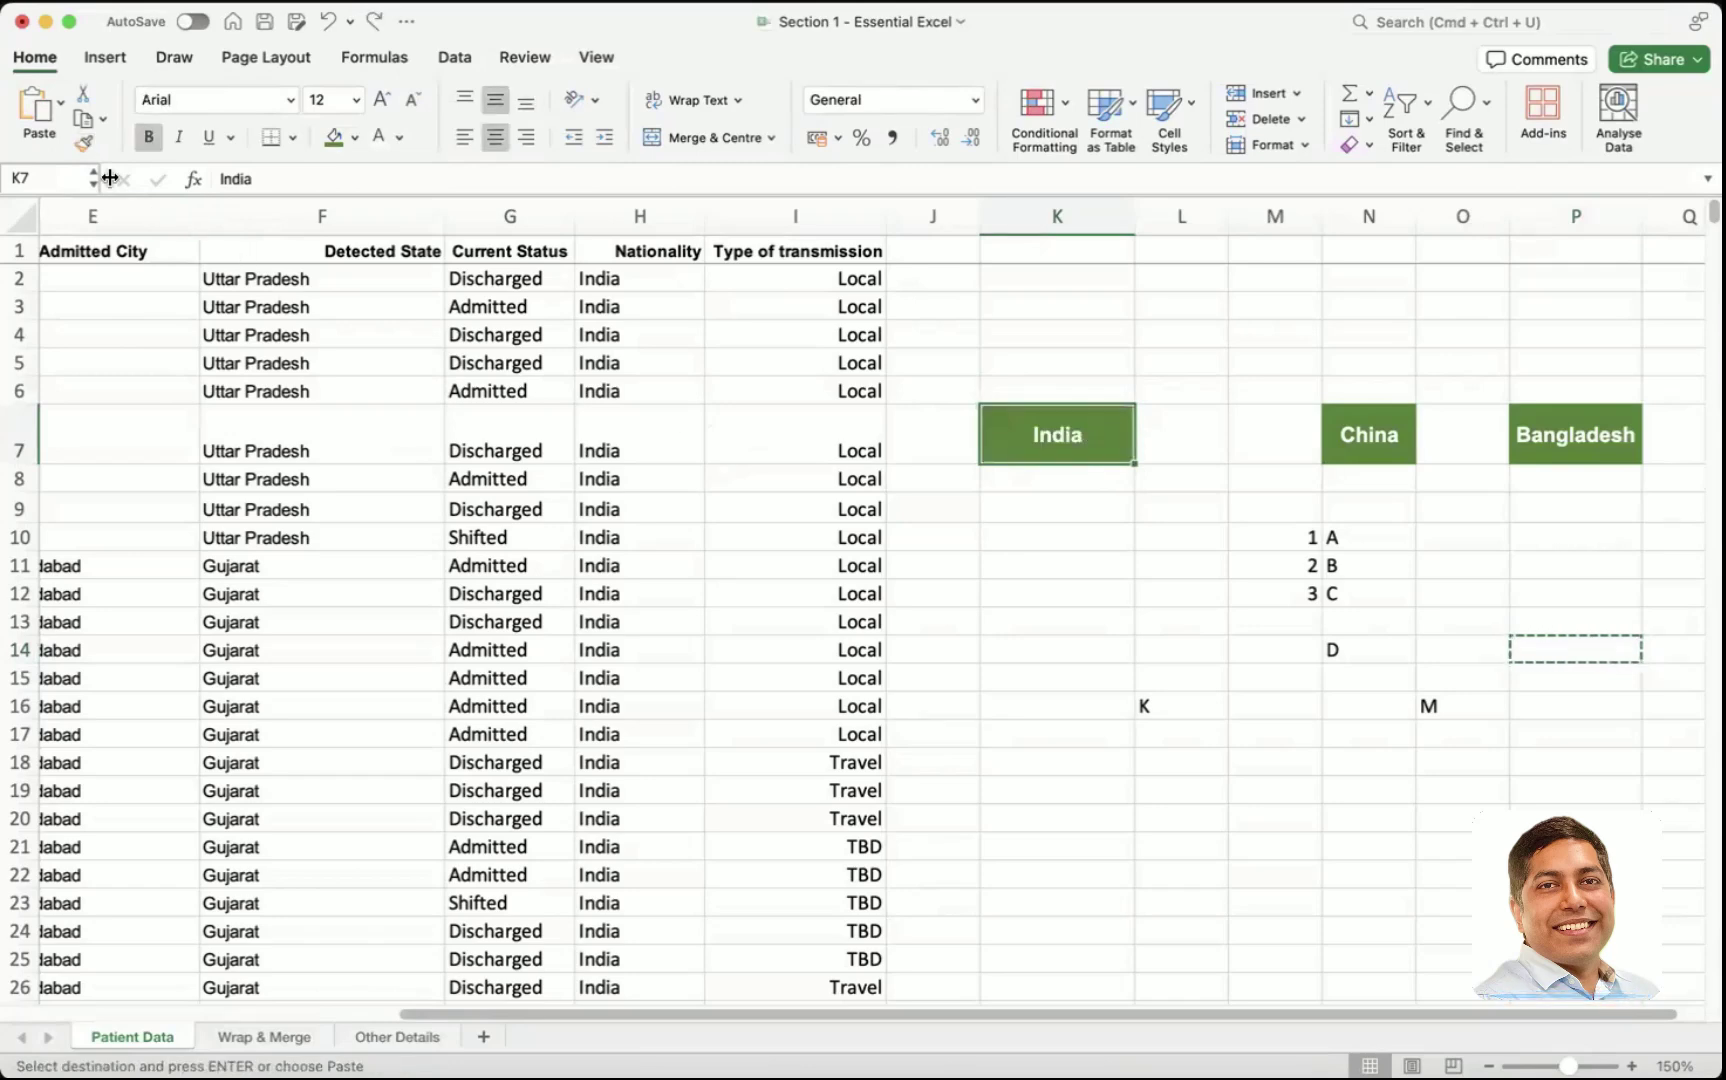
- Lock Format Painter on the India cell's formatting and apply it to the letters in N10:N12 and the numbers in M10:M12
click(83, 145)
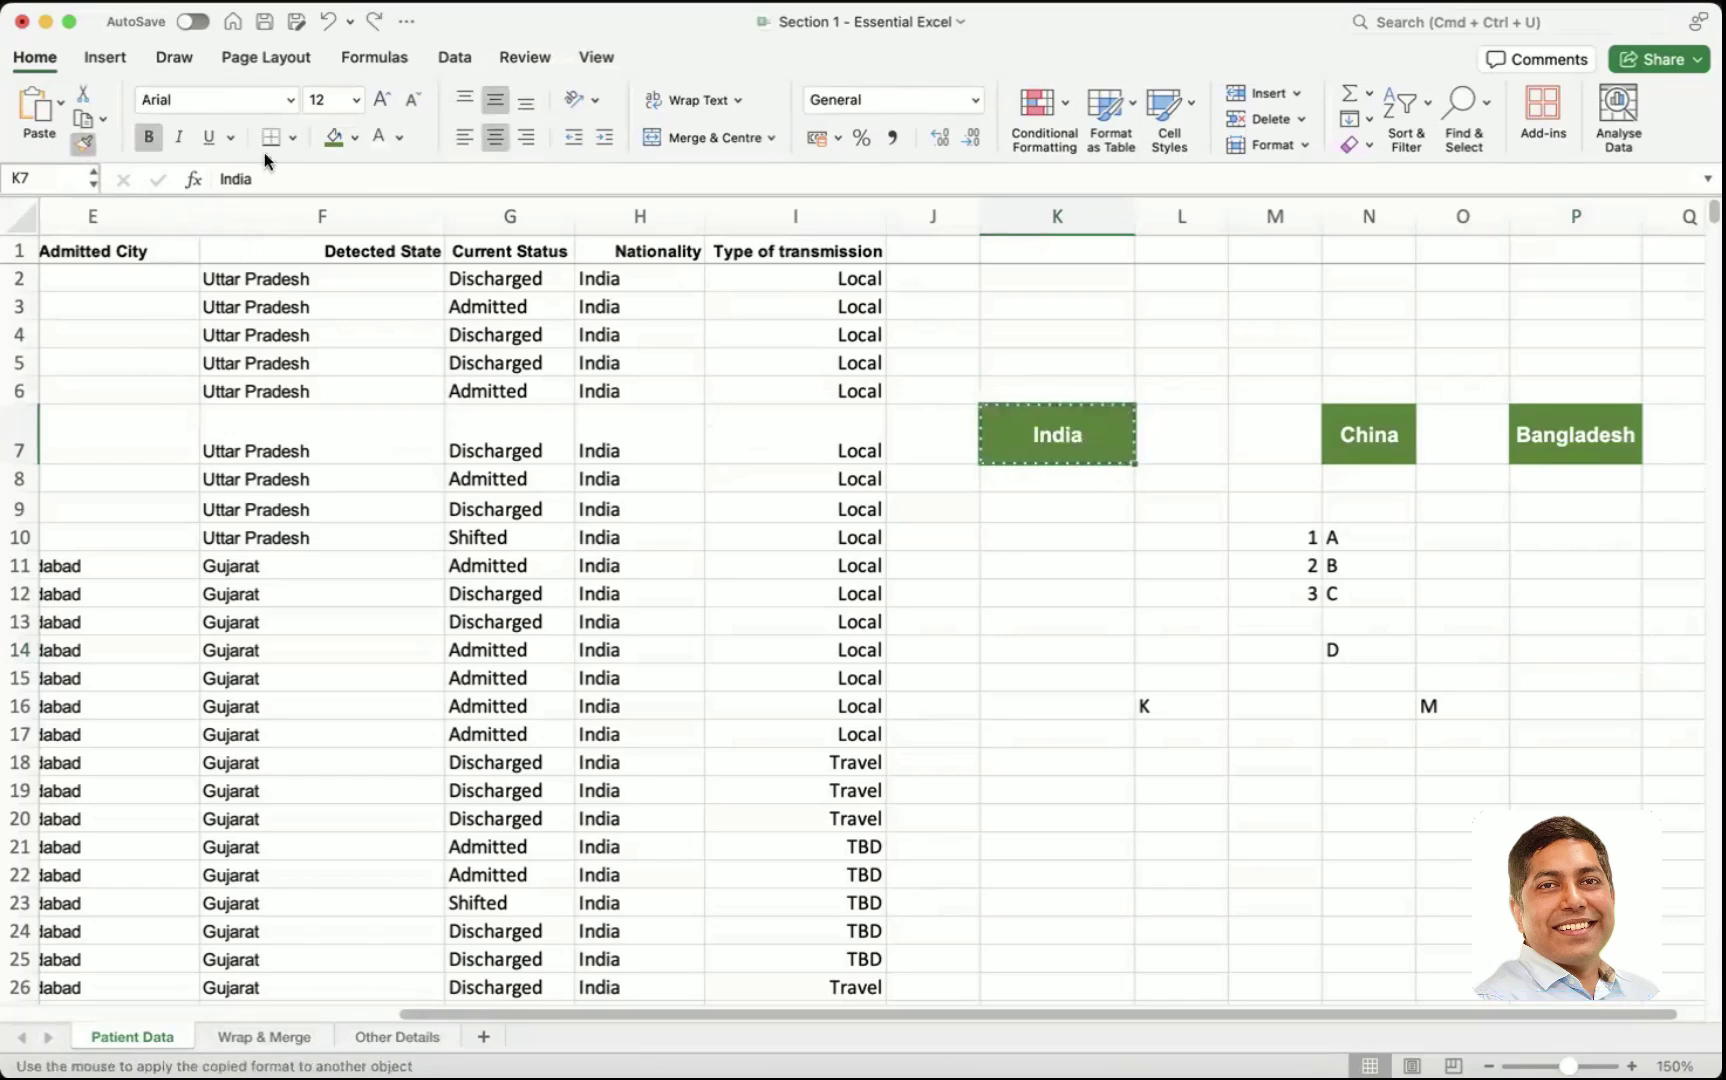
click(1345, 537)
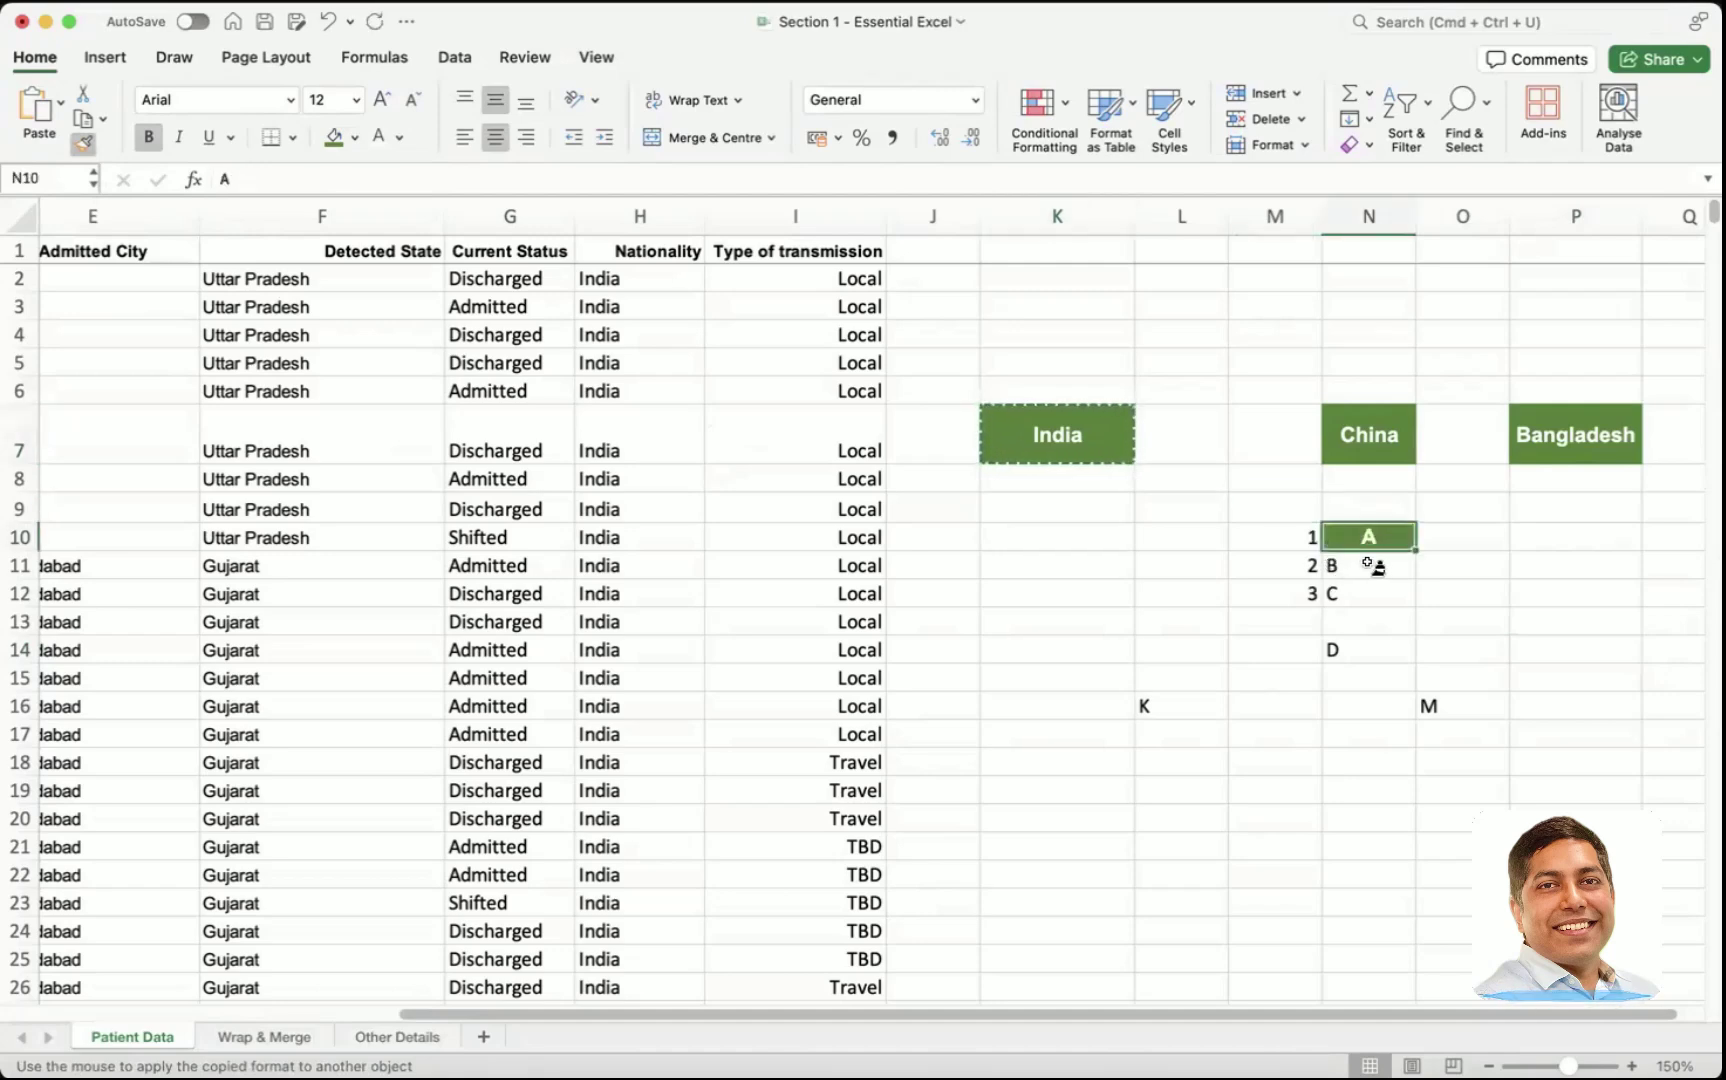
click(1374, 565)
click(1374, 594)
mouse_move(1306, 537)
mouse_down()
mouse_move(1305, 612)
mouse_move(1302, 593)
mouse_up()
- Apply the same India formatting to cells L16, N14 and O16, and turn Format Painter off
click(1160, 706)
click(1342, 647)
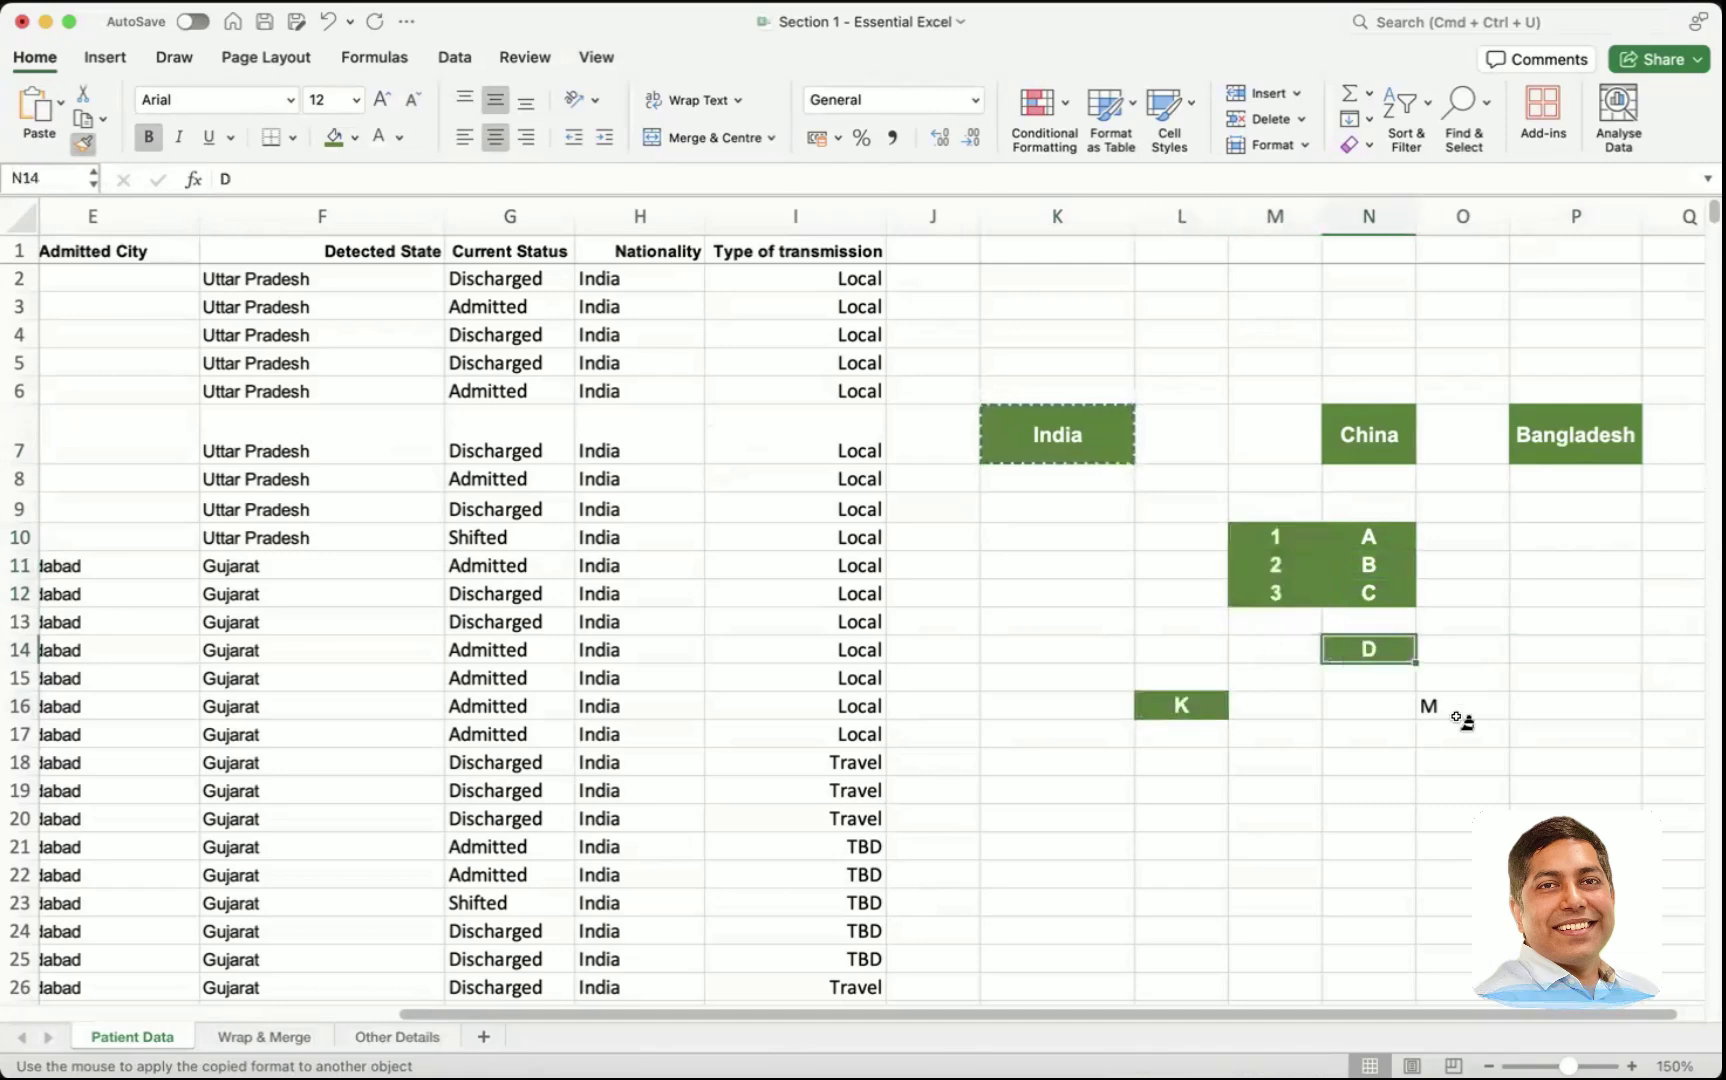
click(1455, 706)
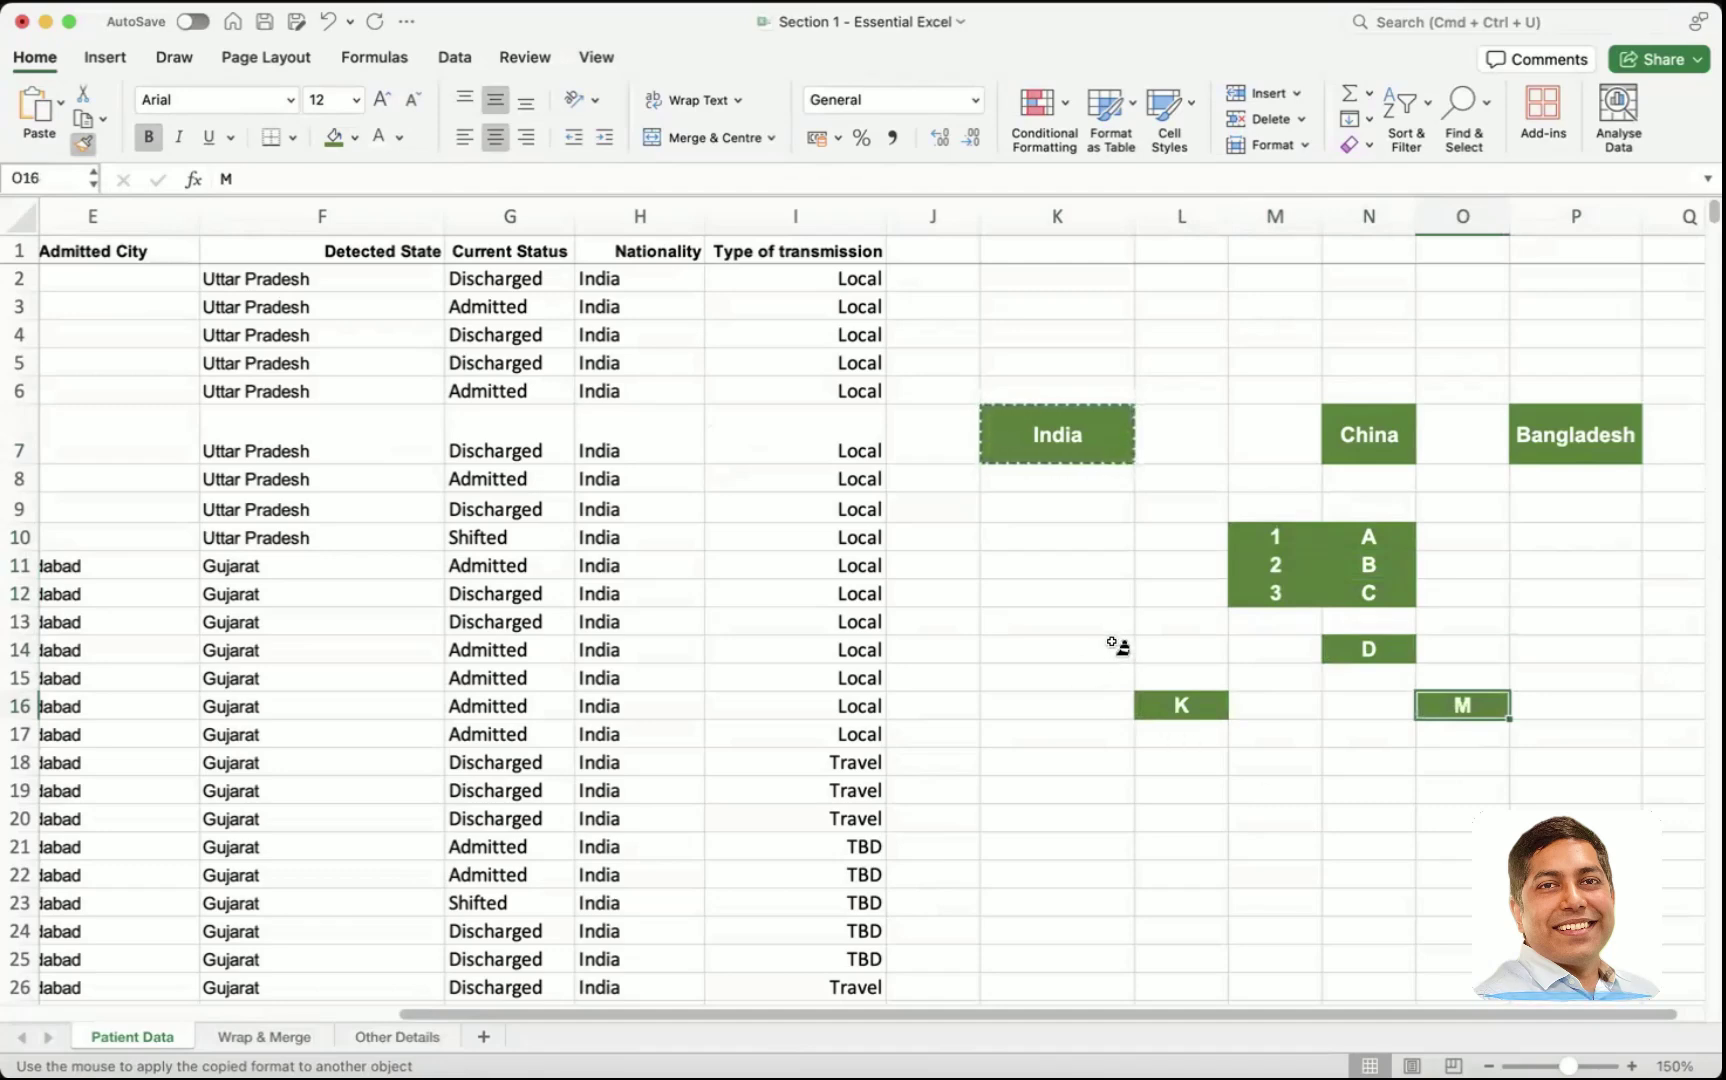
key(Escape)
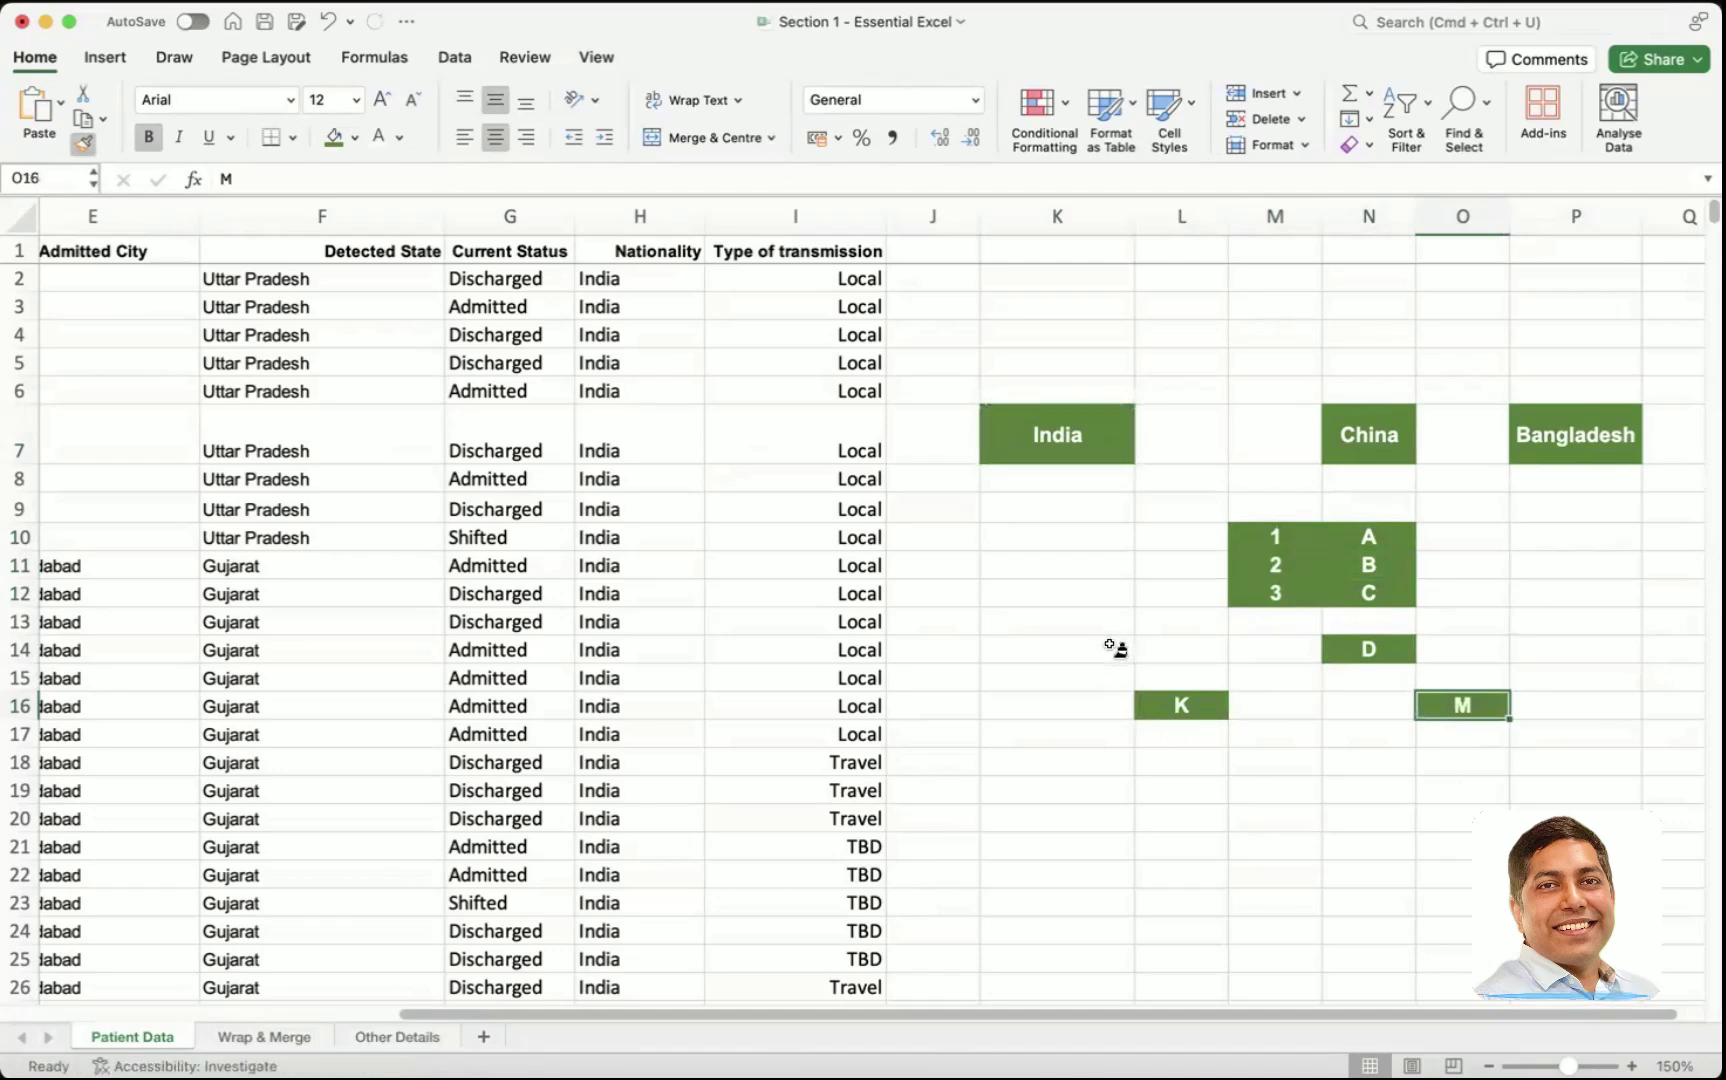
click(1087, 547)
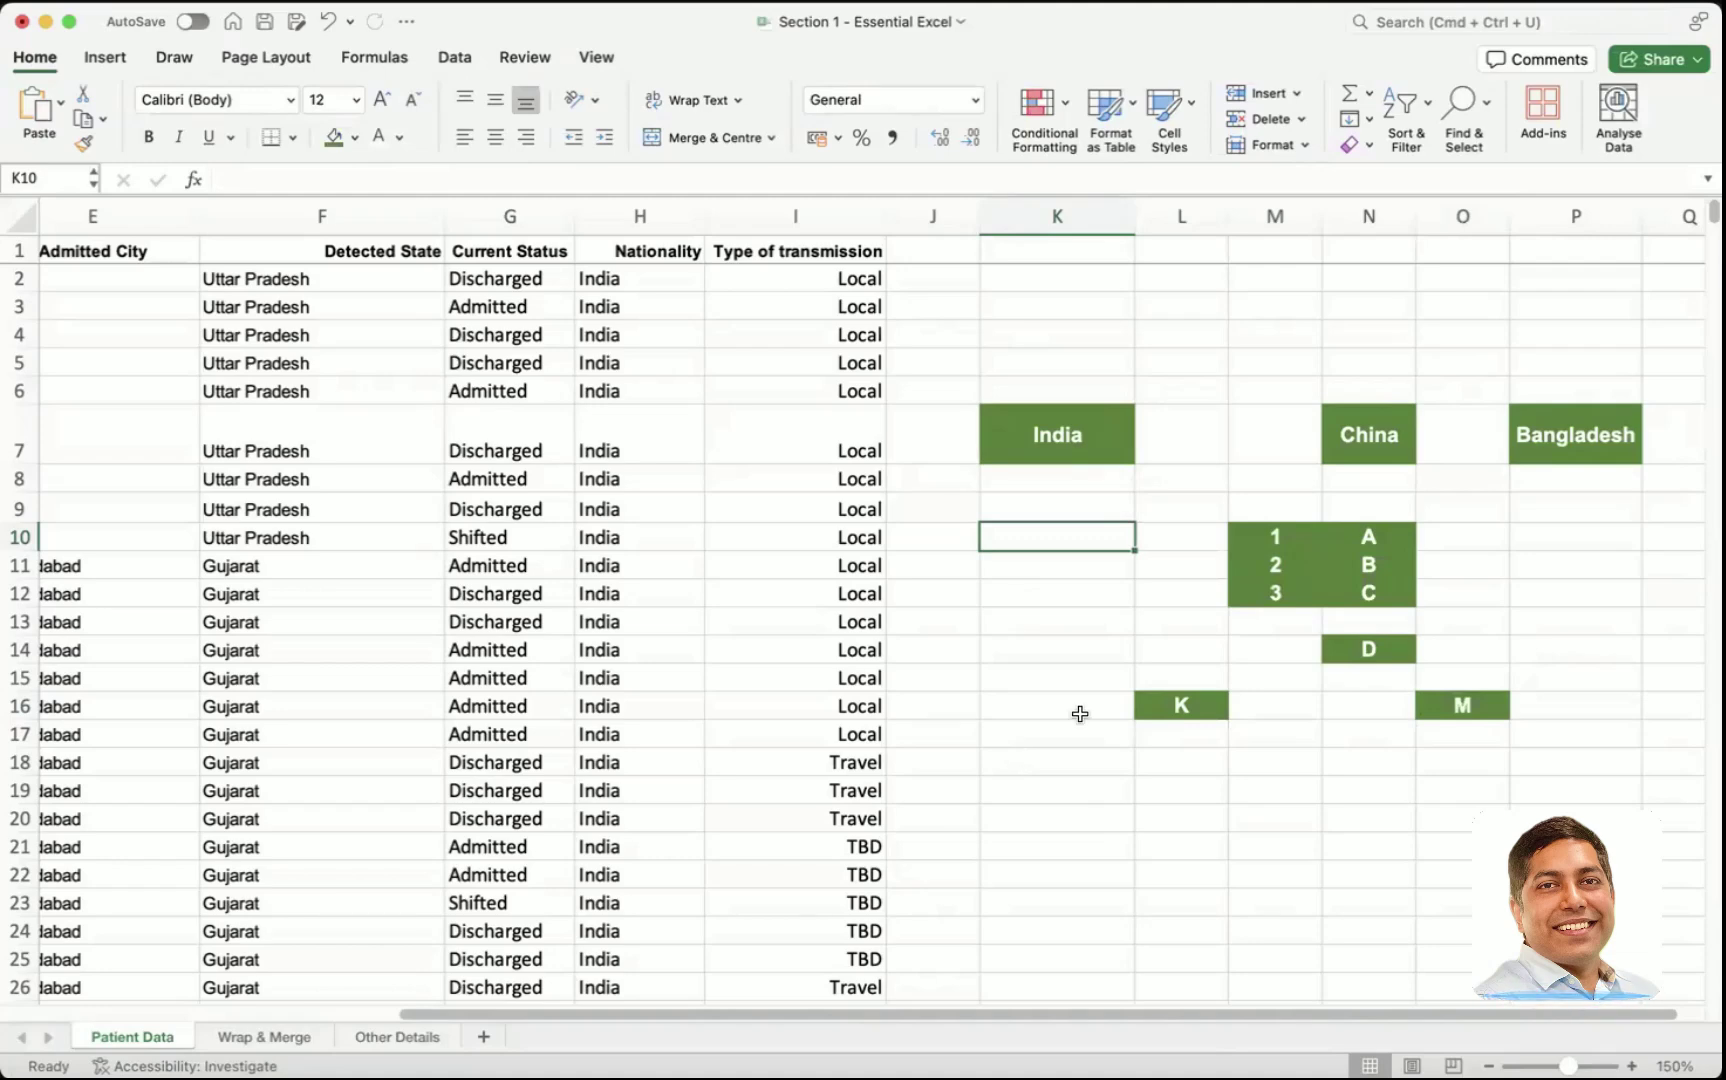
- Clear the Bangladesh text from P7 and the China text from N7 while keeping the cells' formatting
click(1348, 752)
click(1103, 453)
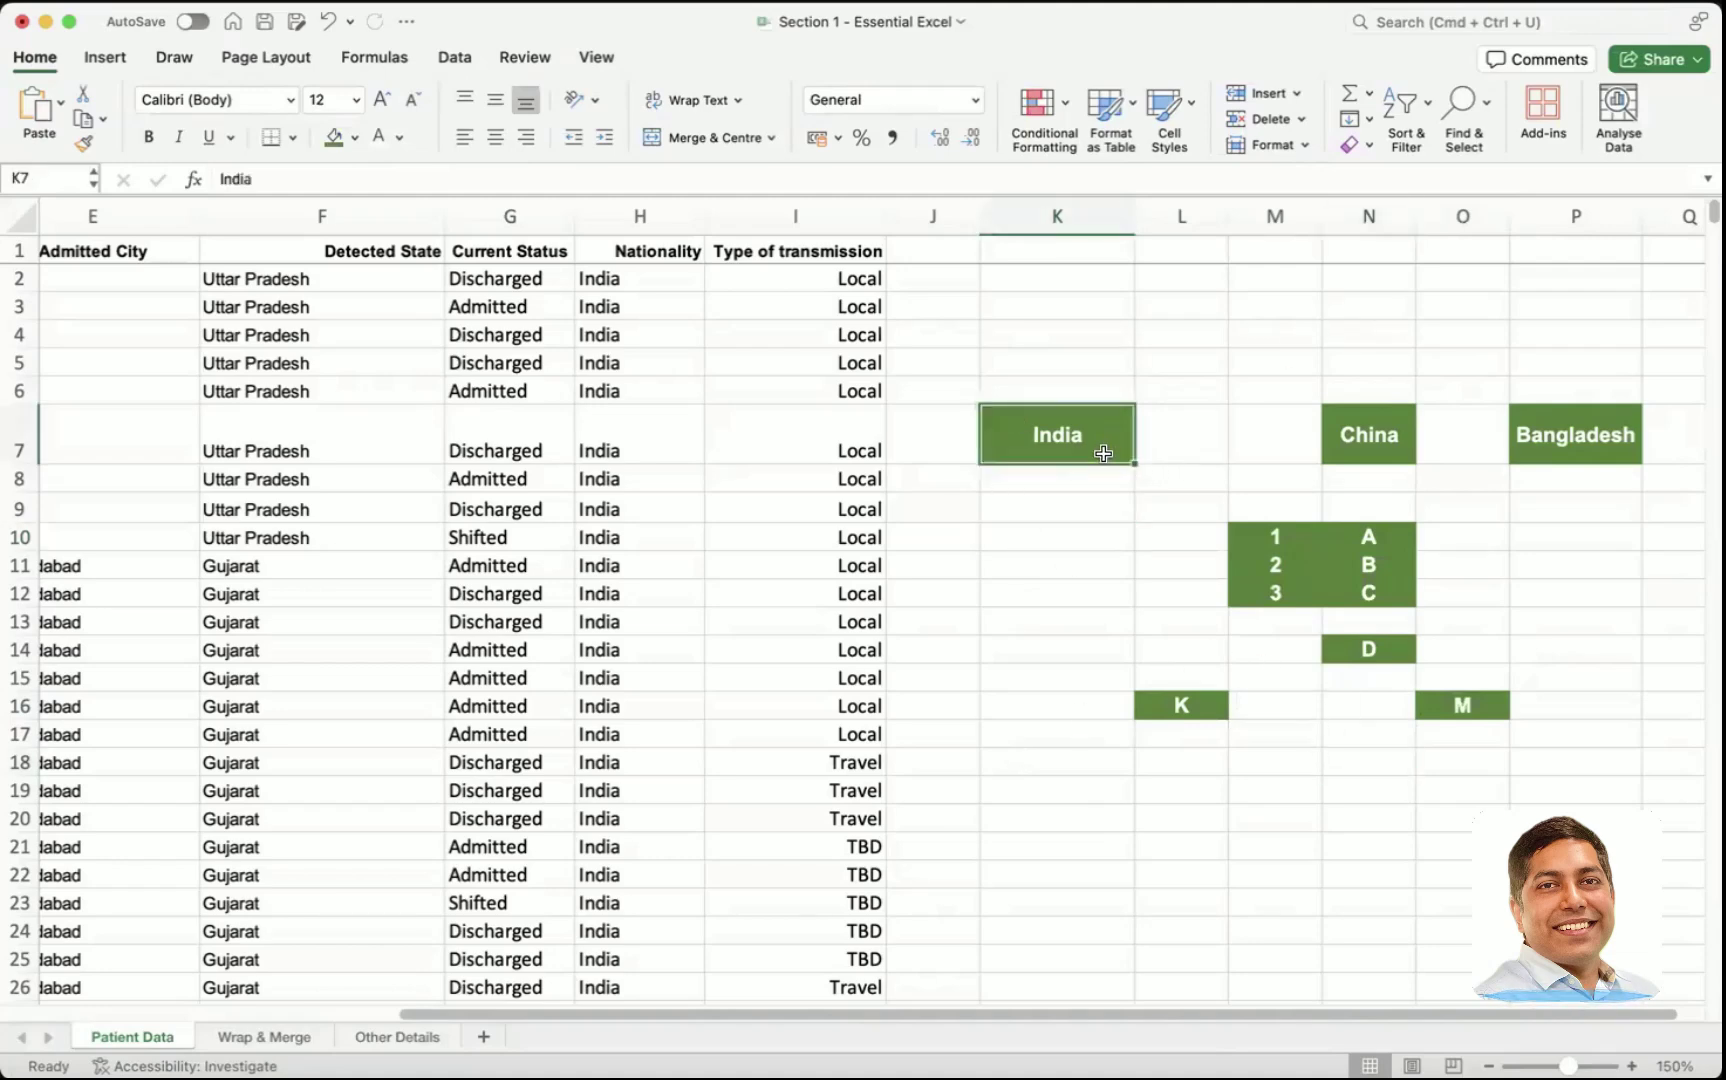
click(1543, 441)
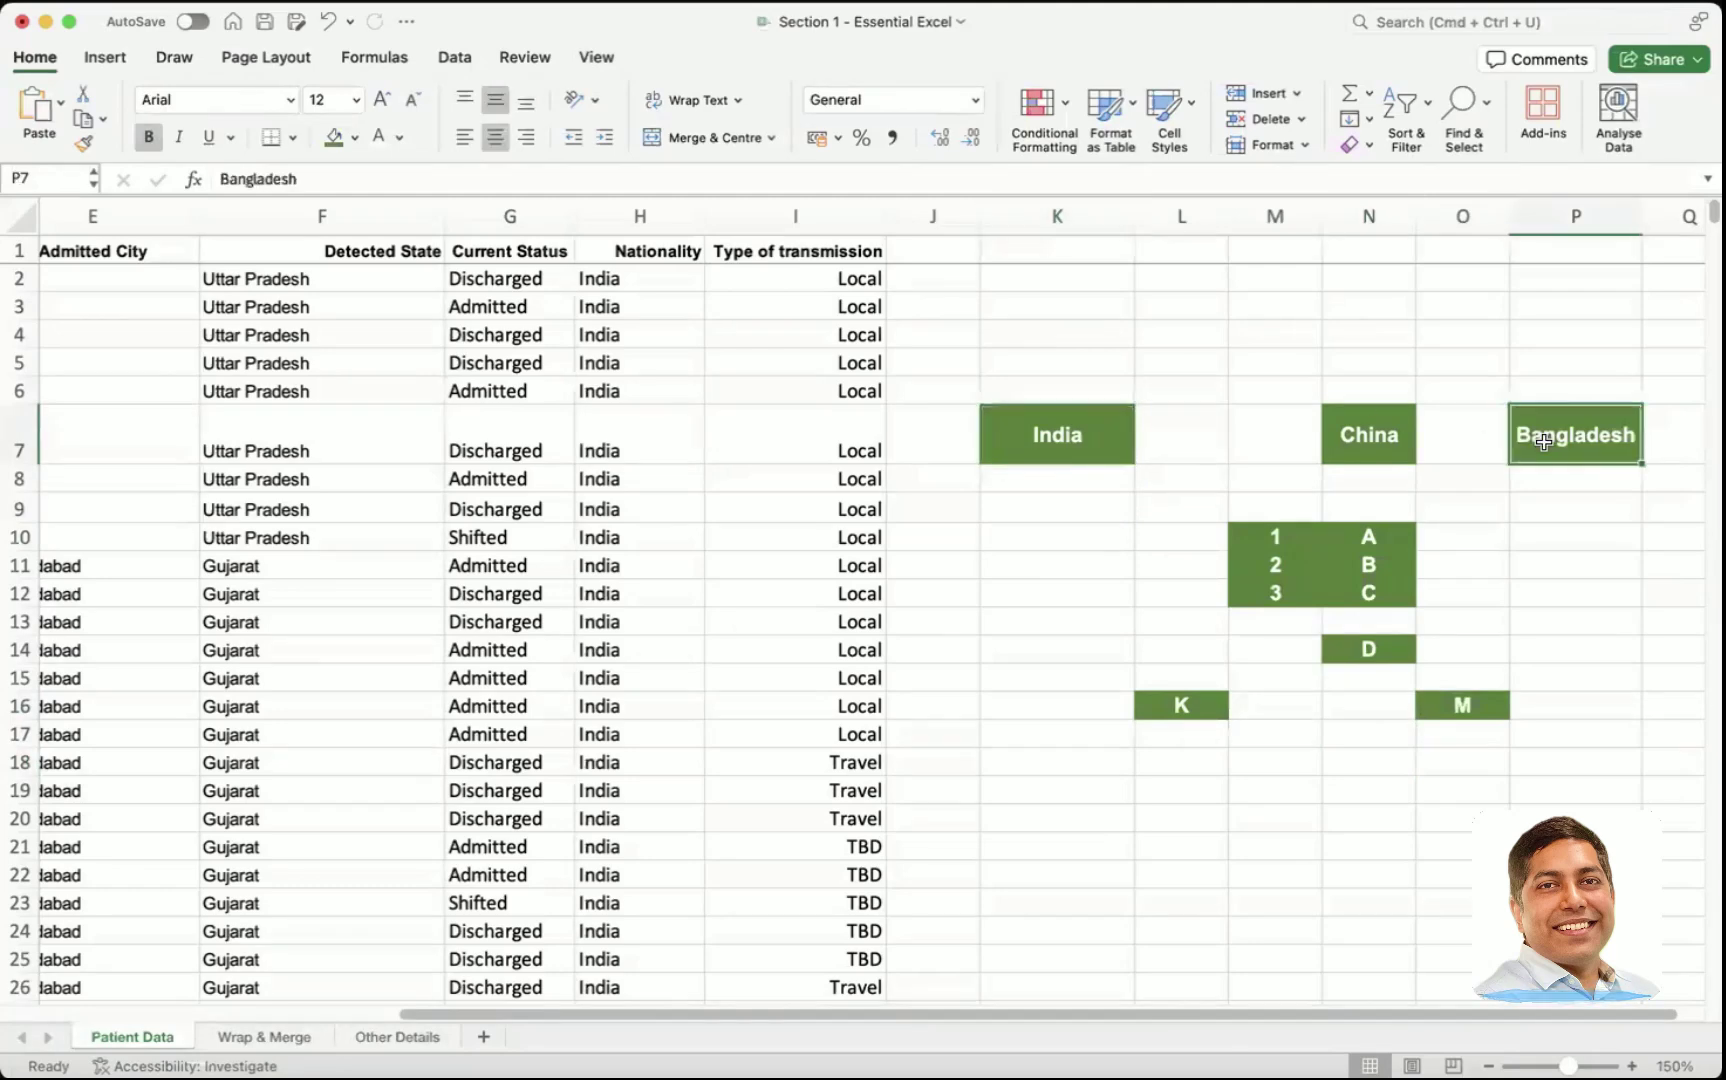
key(Delete)
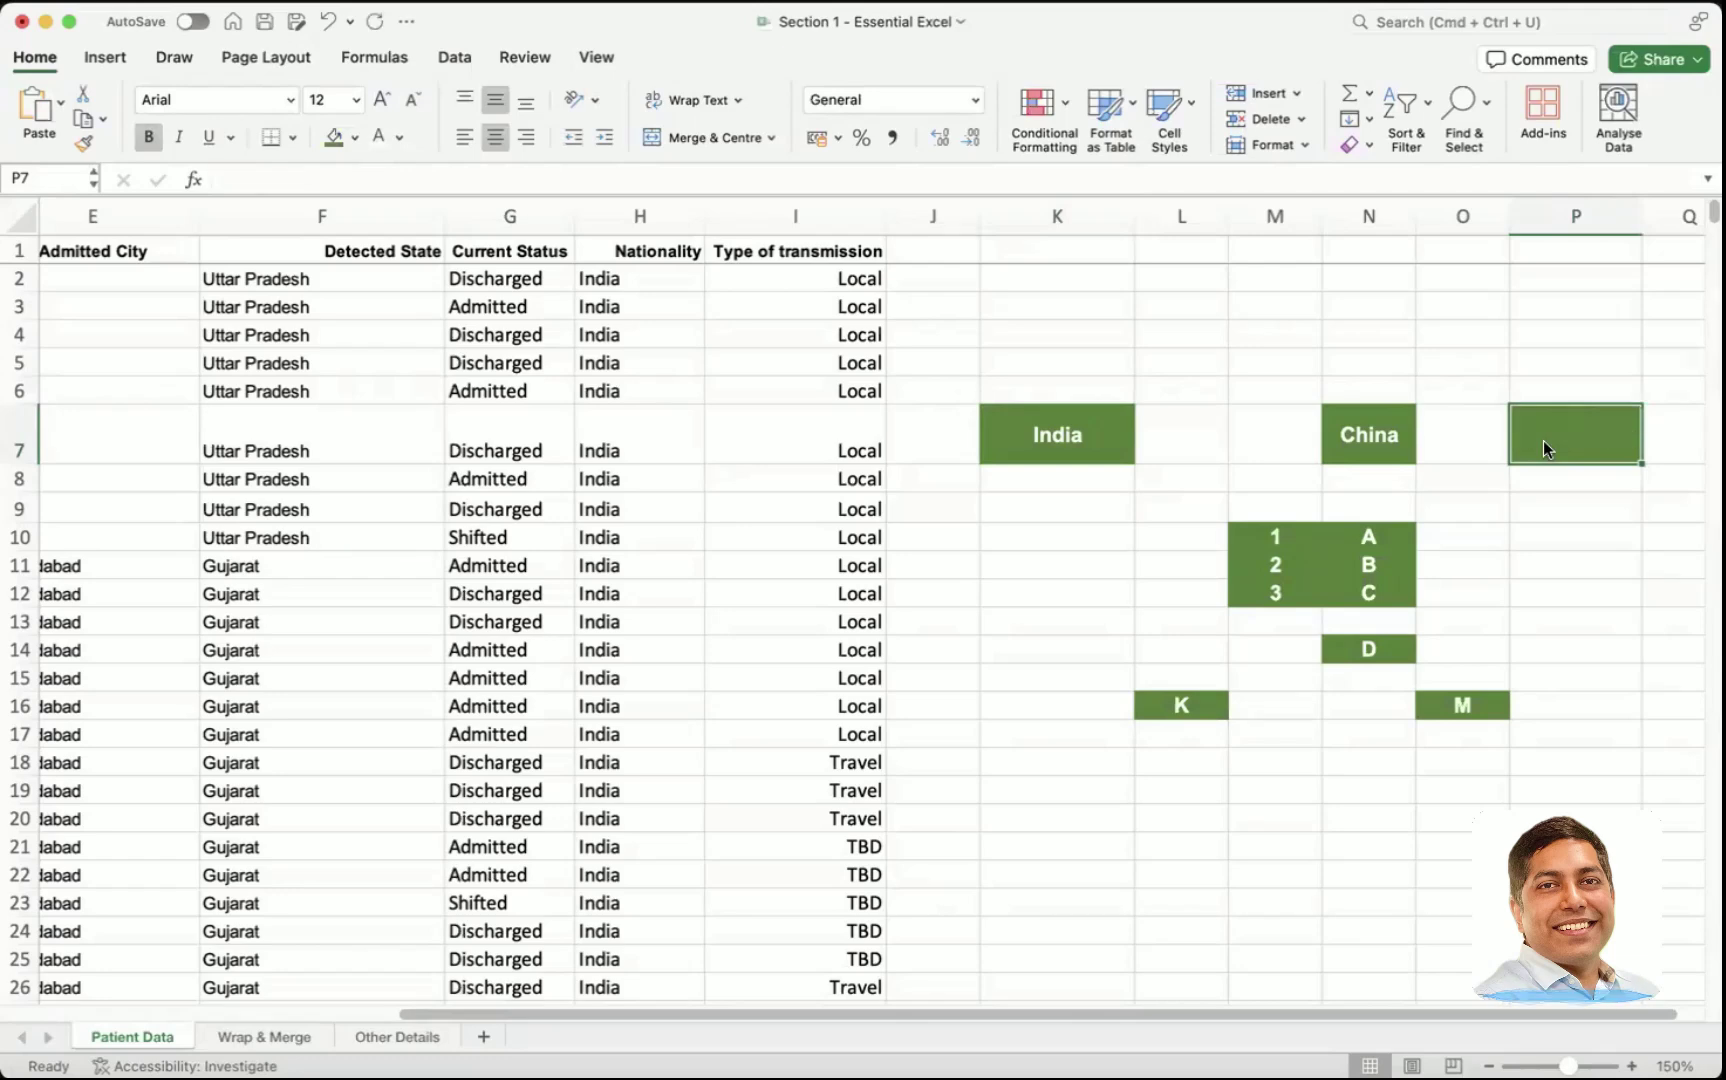
click(1580, 385)
click(1553, 332)
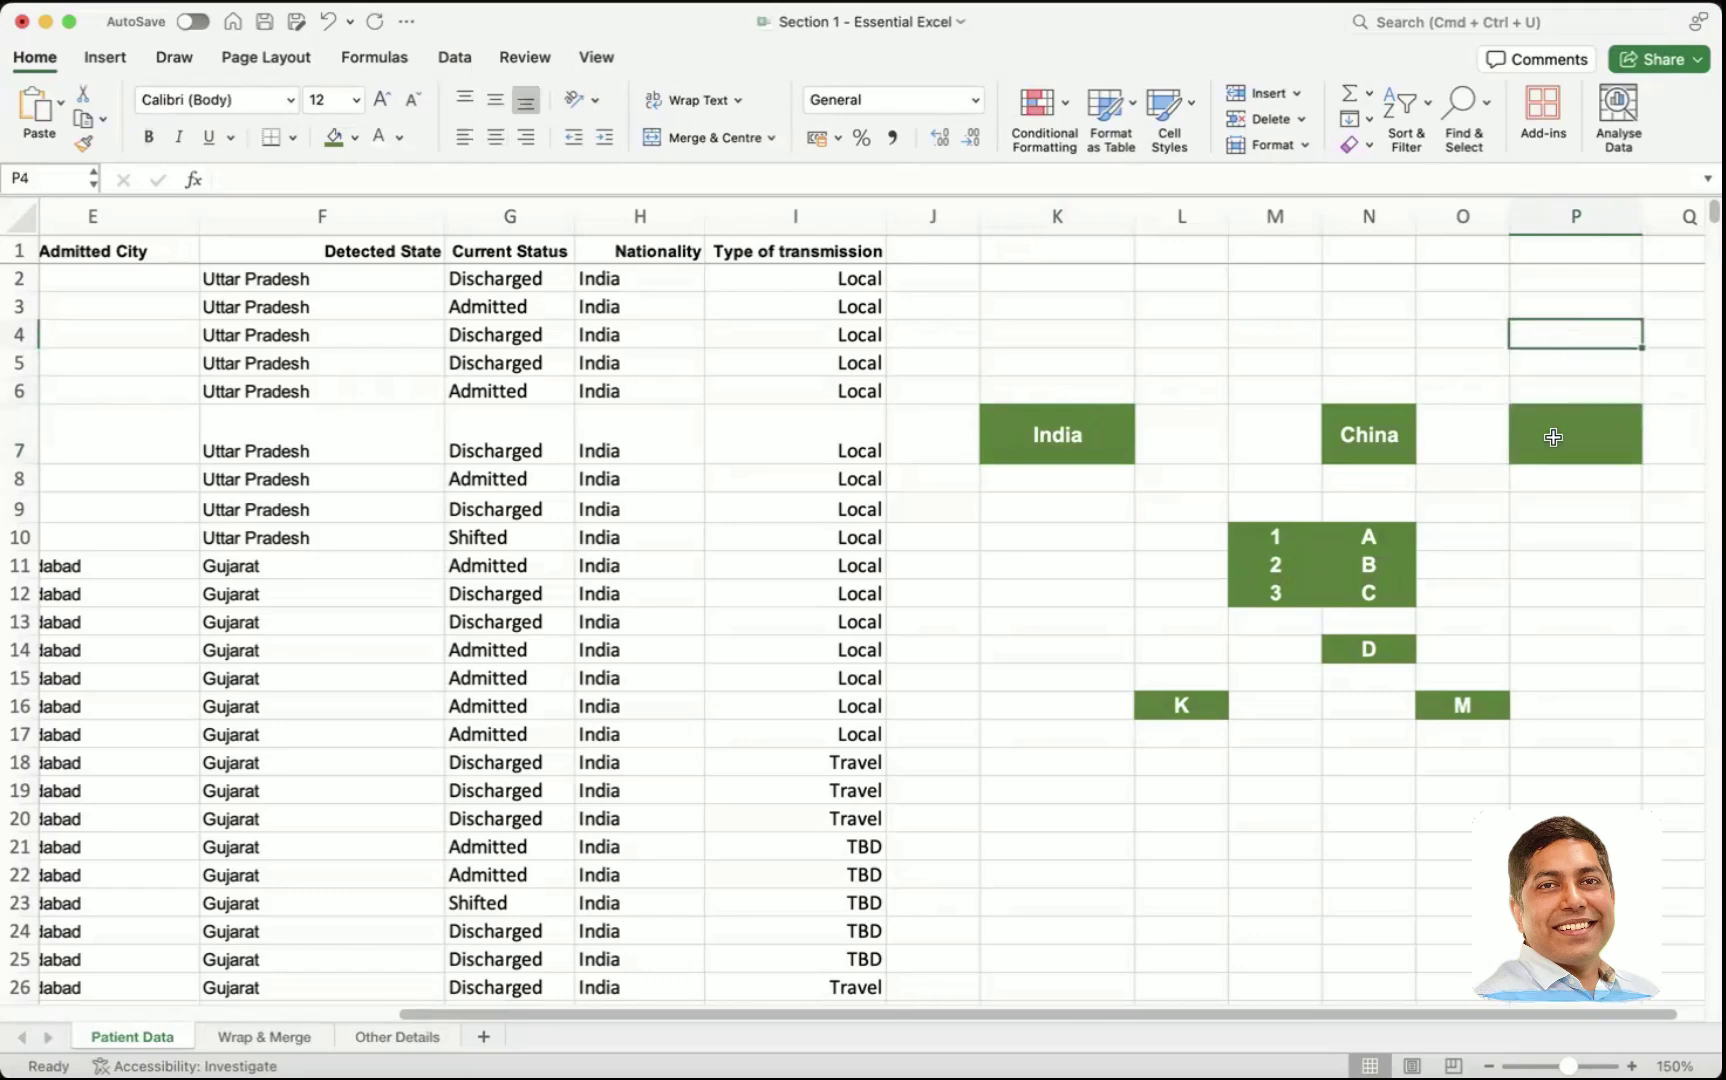
click(1354, 430)
key(Delete)
click(1532, 470)
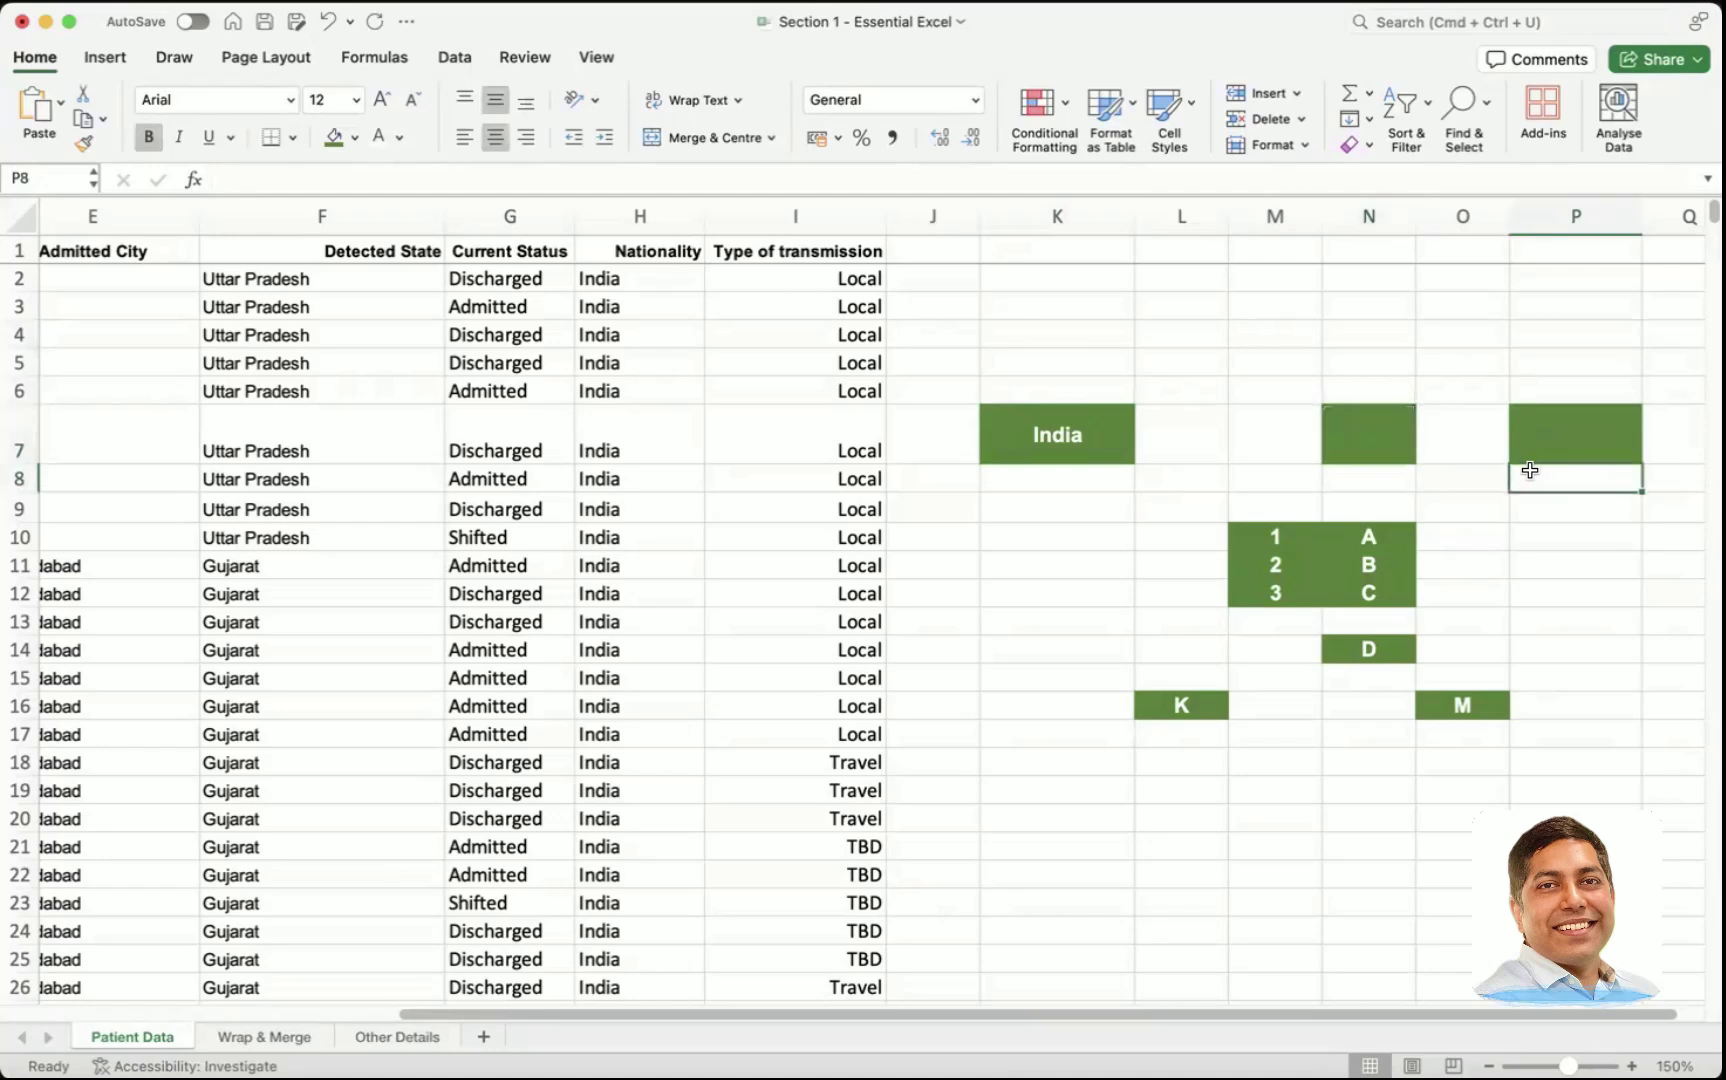
- Delete the whole of column N, including its contents and formatting
click(1359, 217)
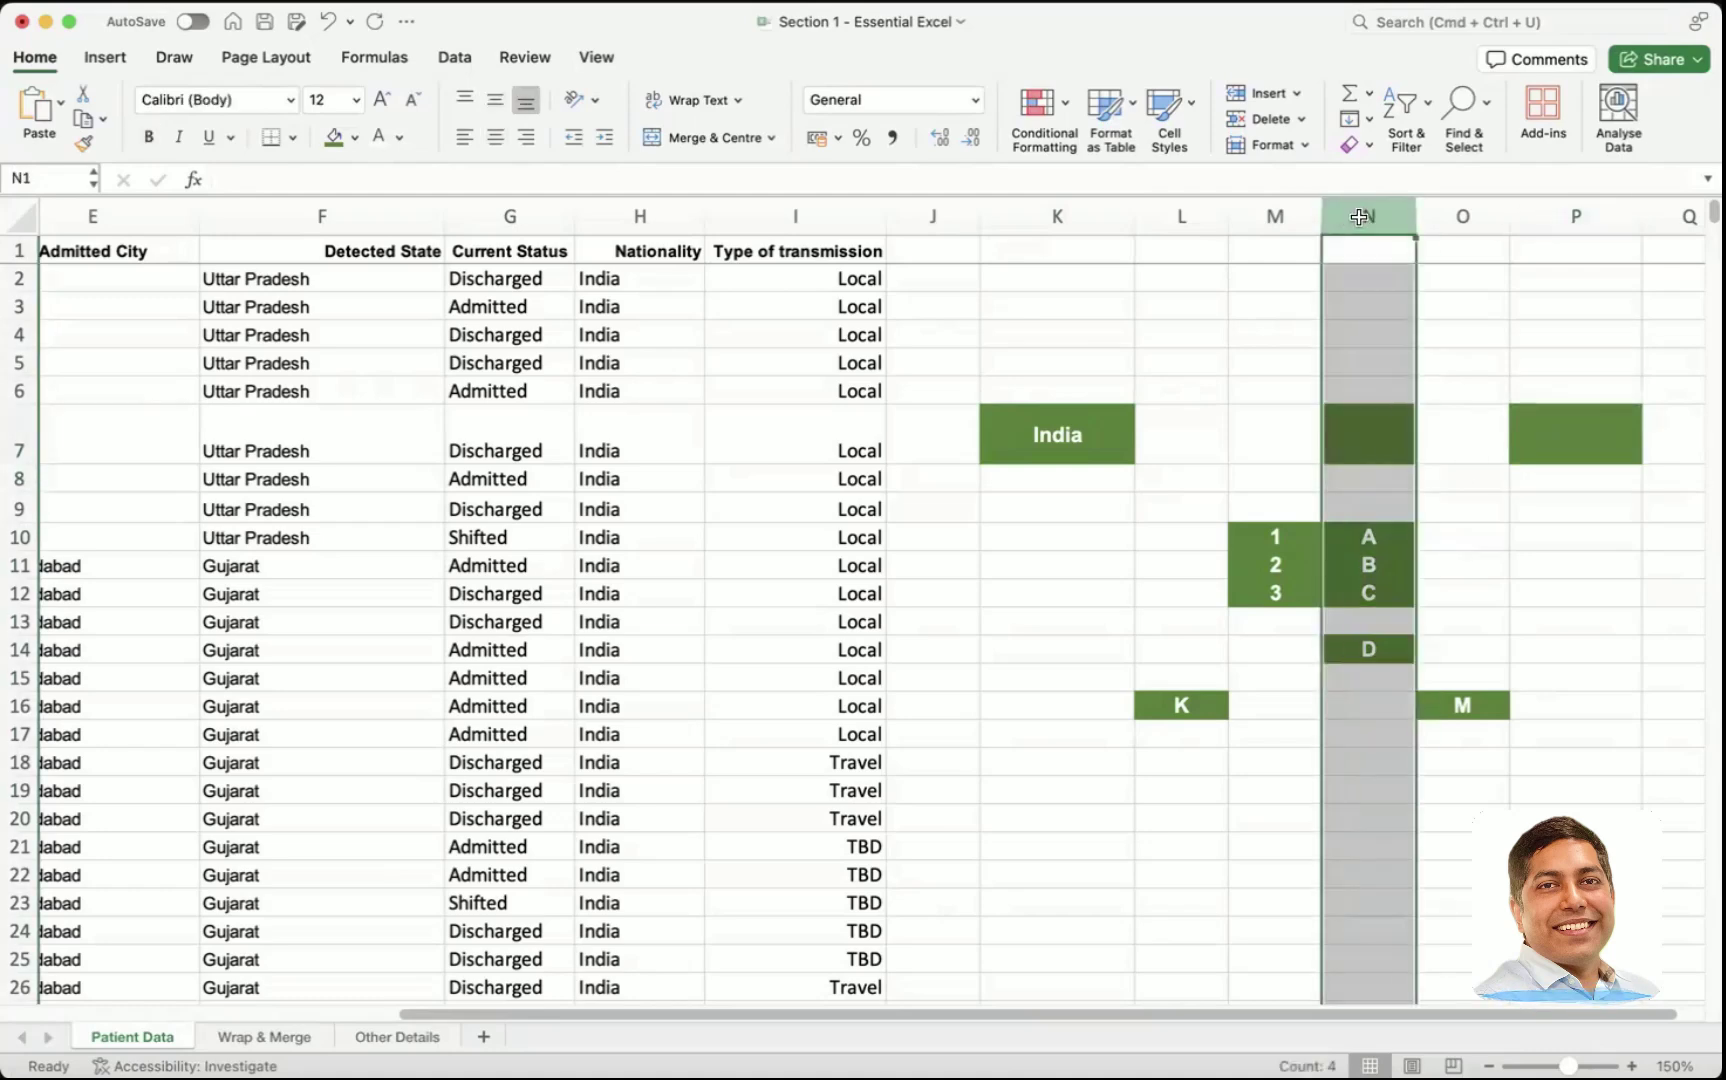
right_click(1359, 217)
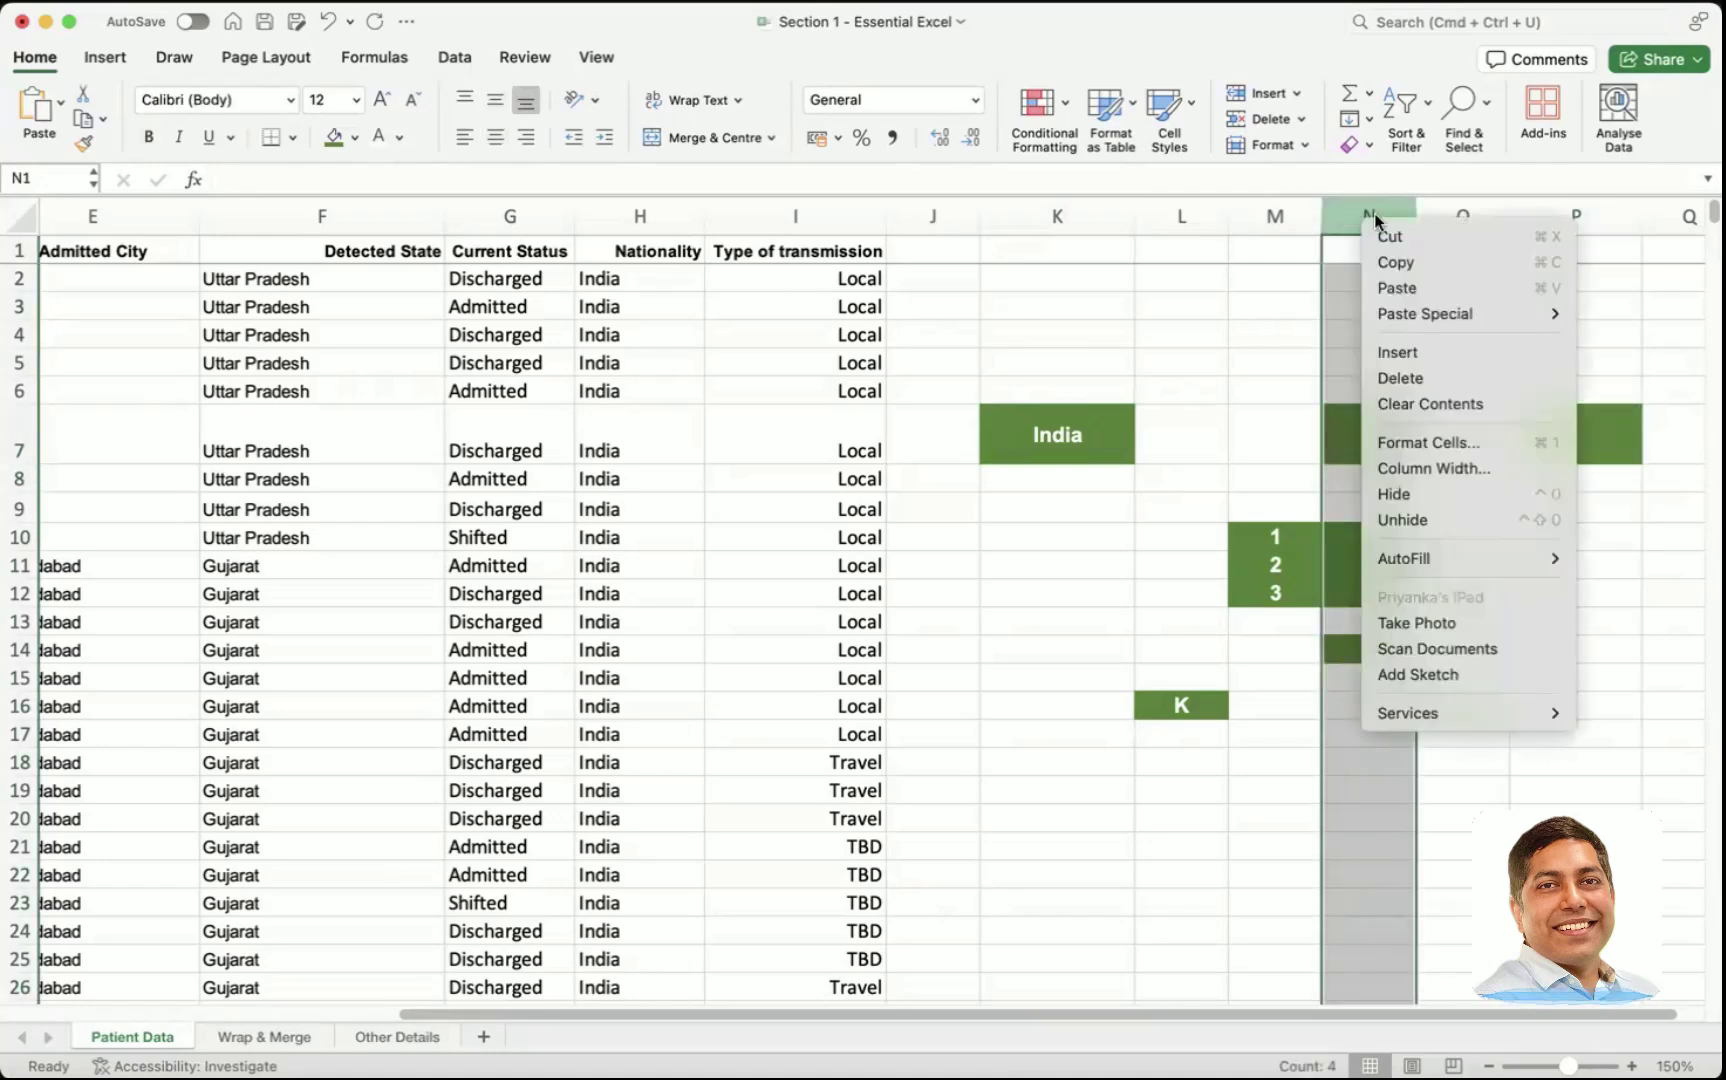
click(1481, 386)
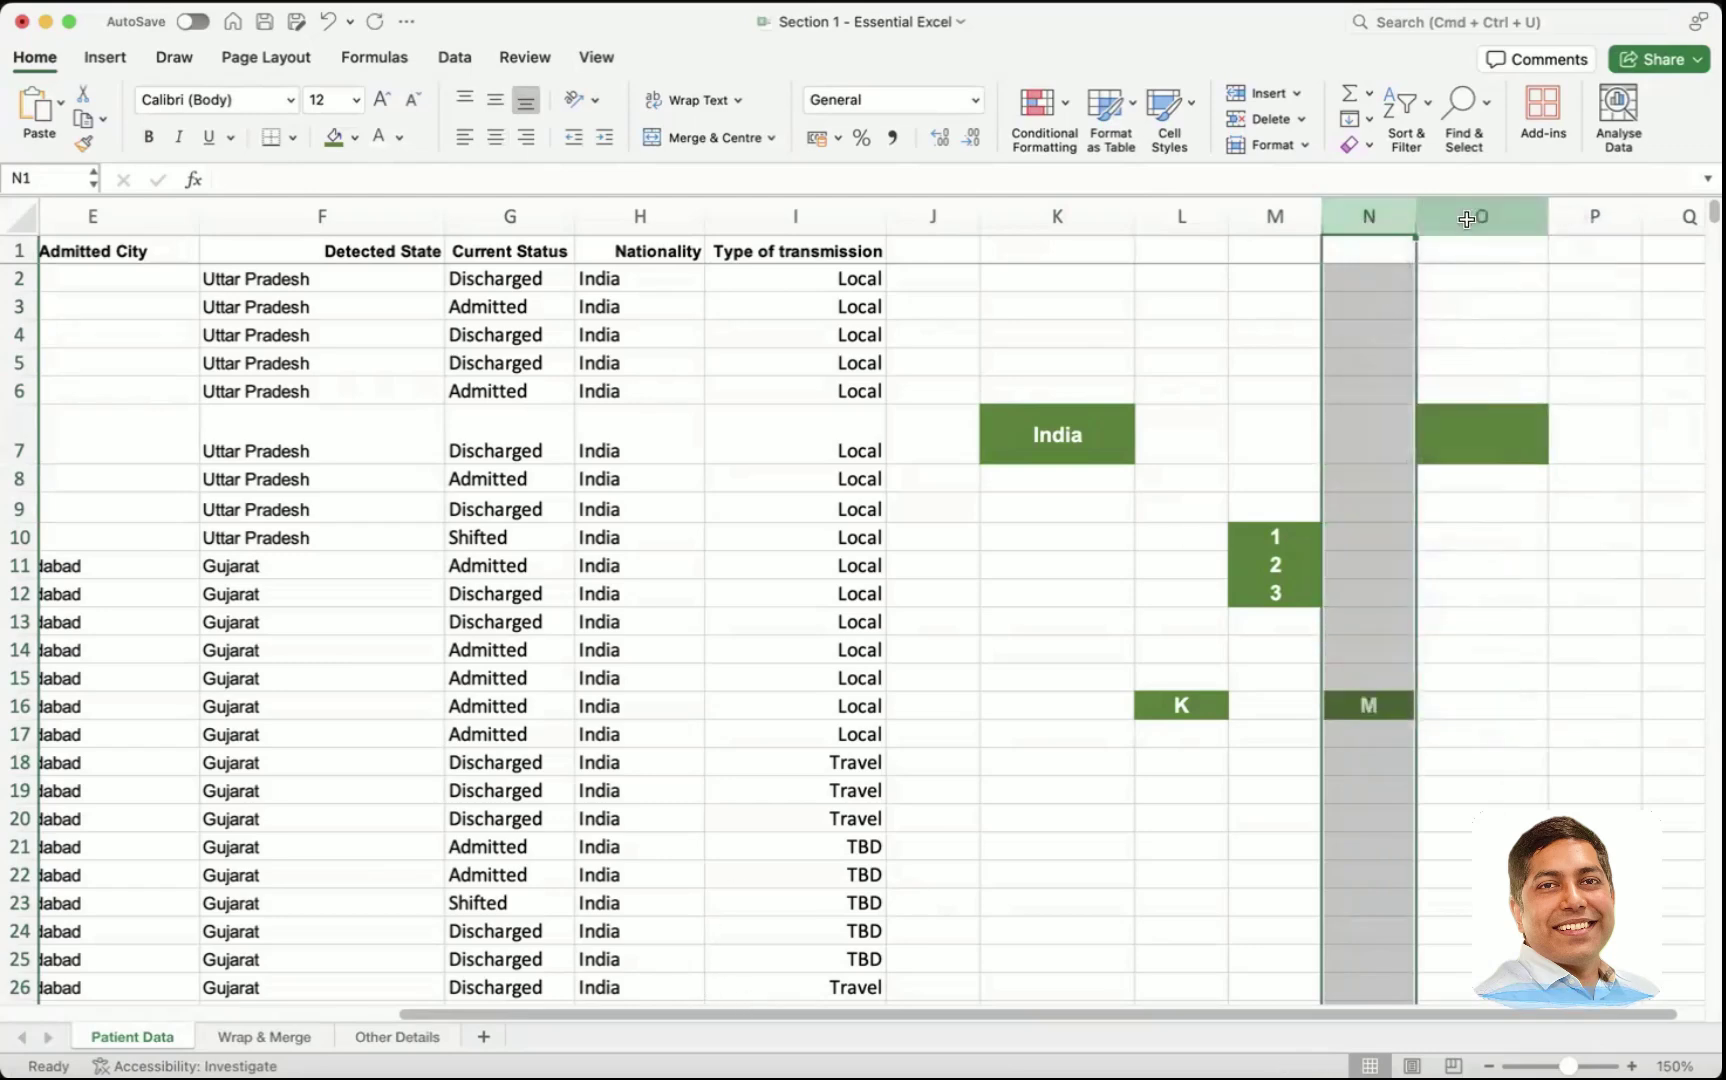
- Select columns L through O together as one continuous block
click(1472, 418)
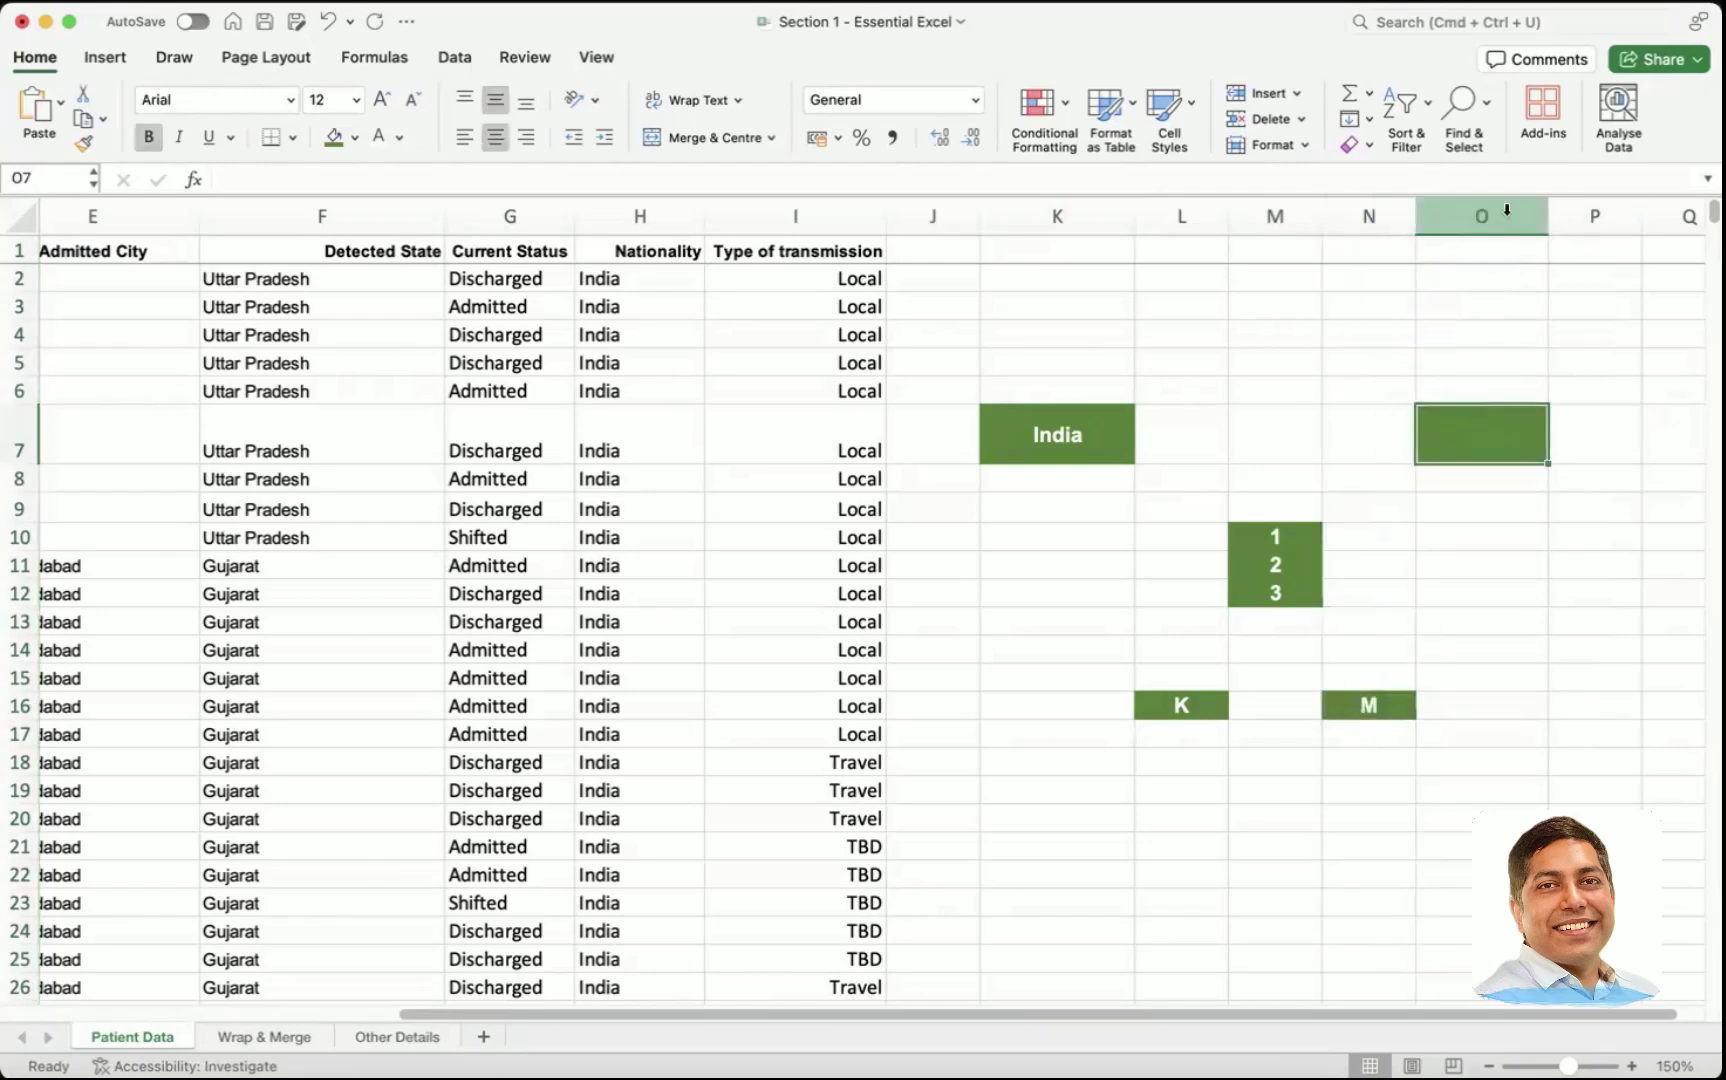
drag(1507, 210, 1467, 207)
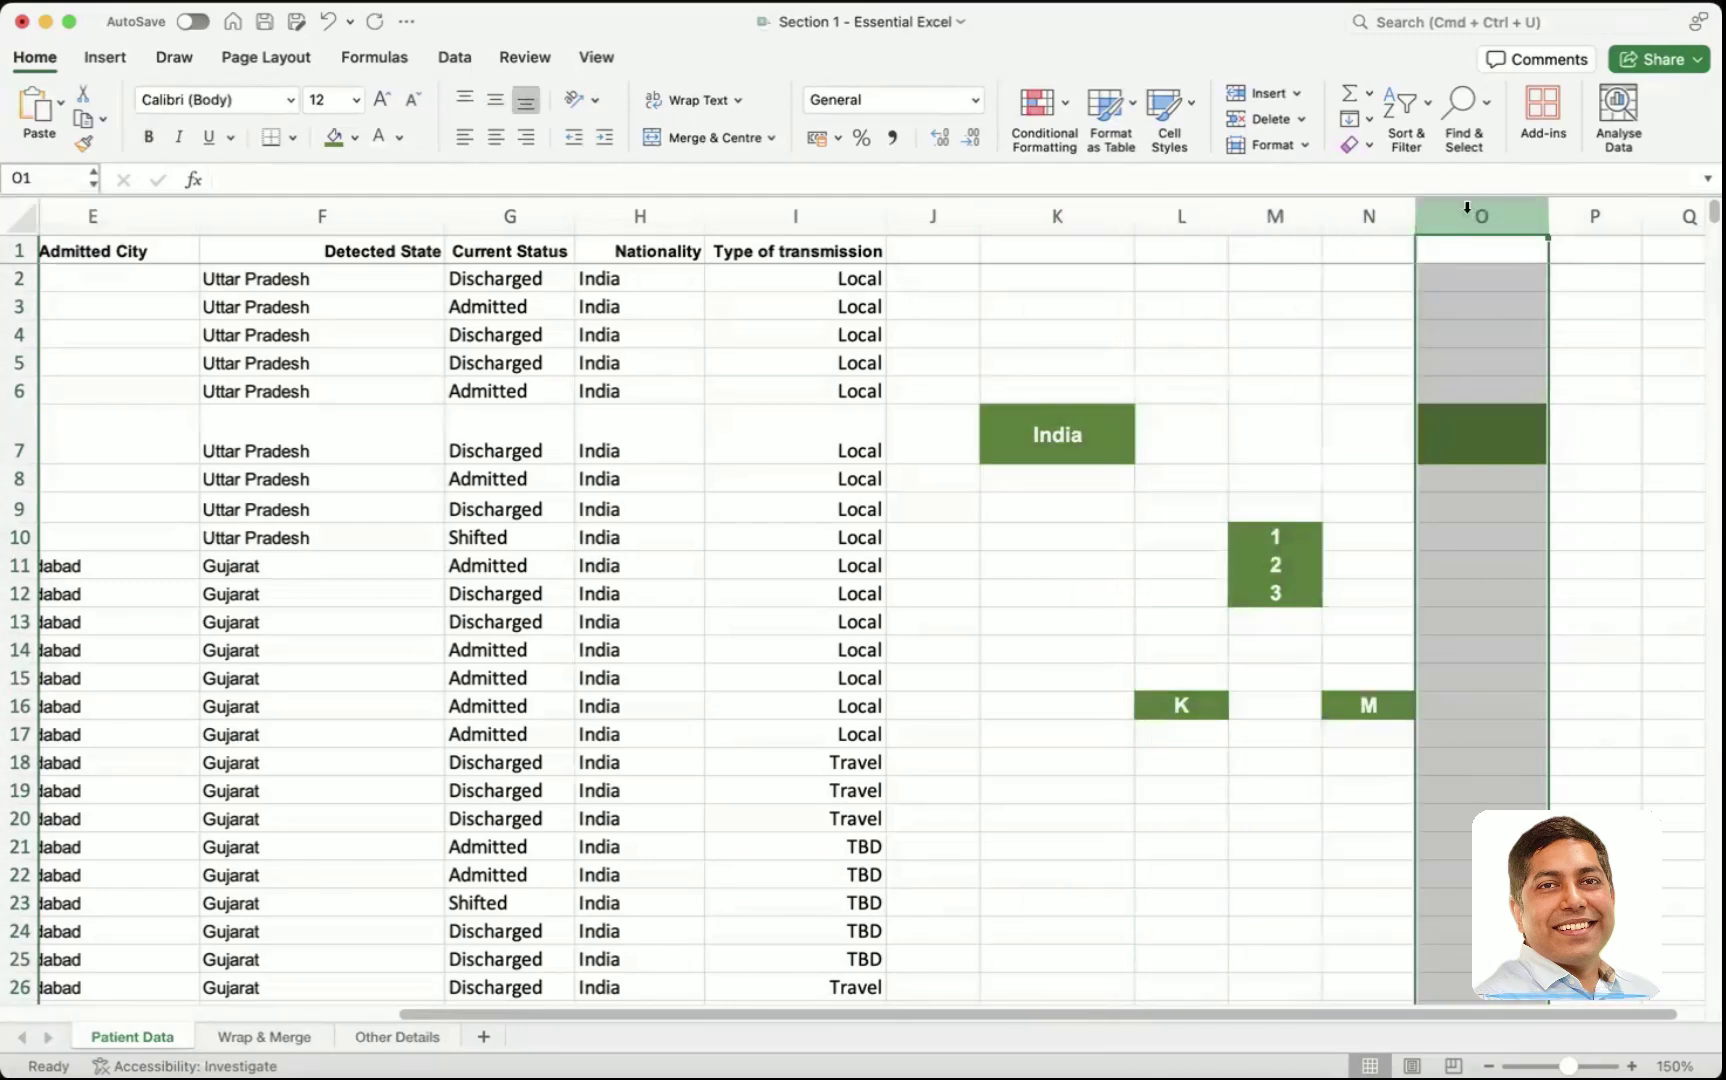
shift+click(1192, 210)
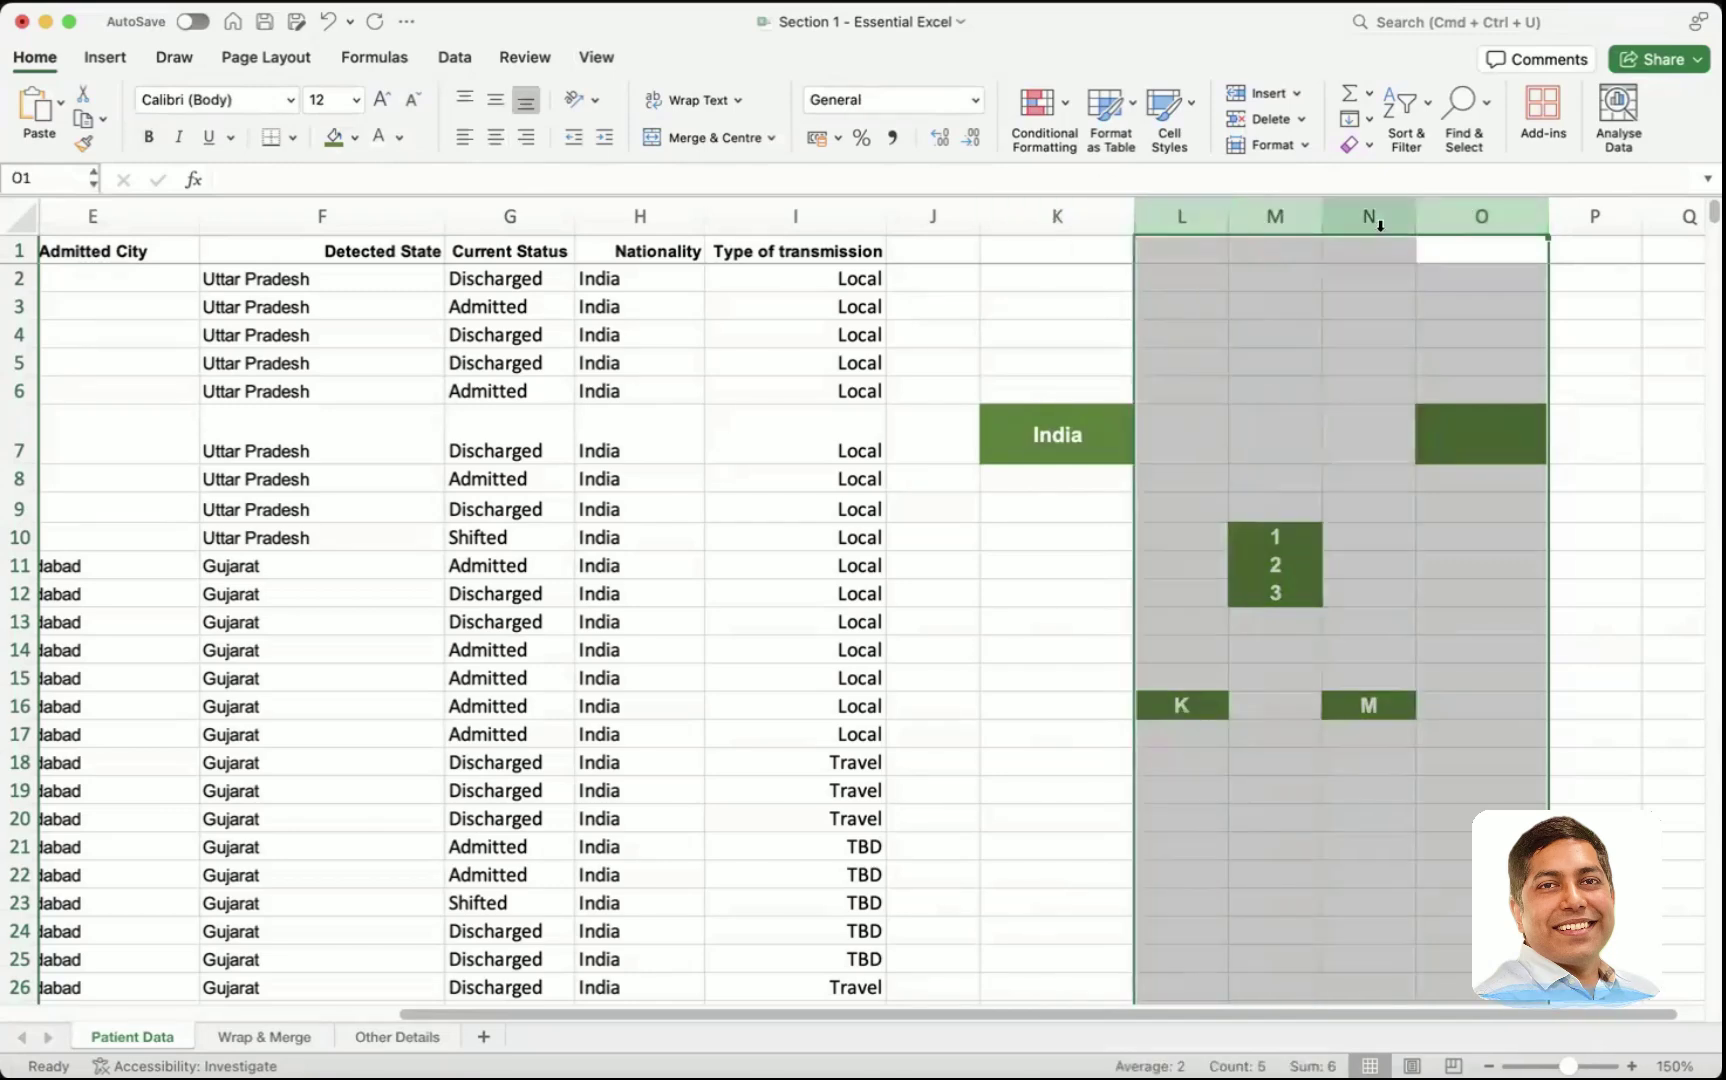
- Select only the non-adjacent columns O and M together, leaving column N out of the selection
click(1490, 217)
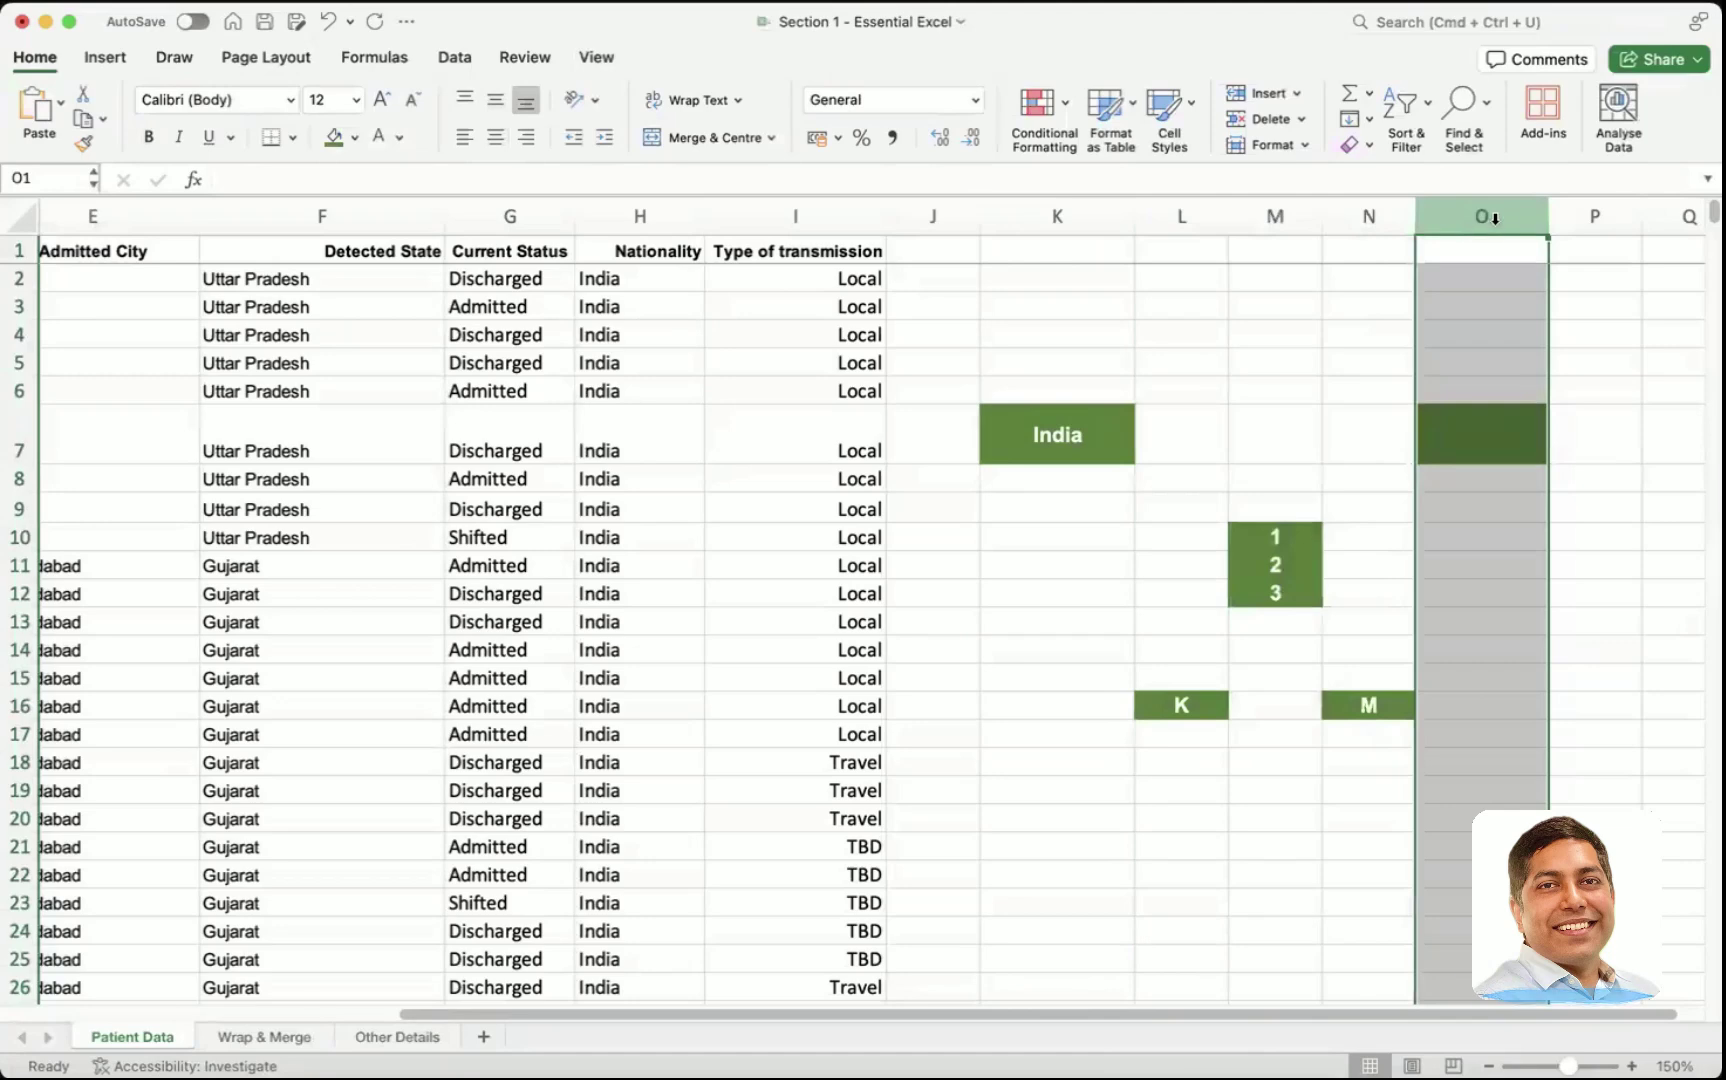
super+click(1261, 218)
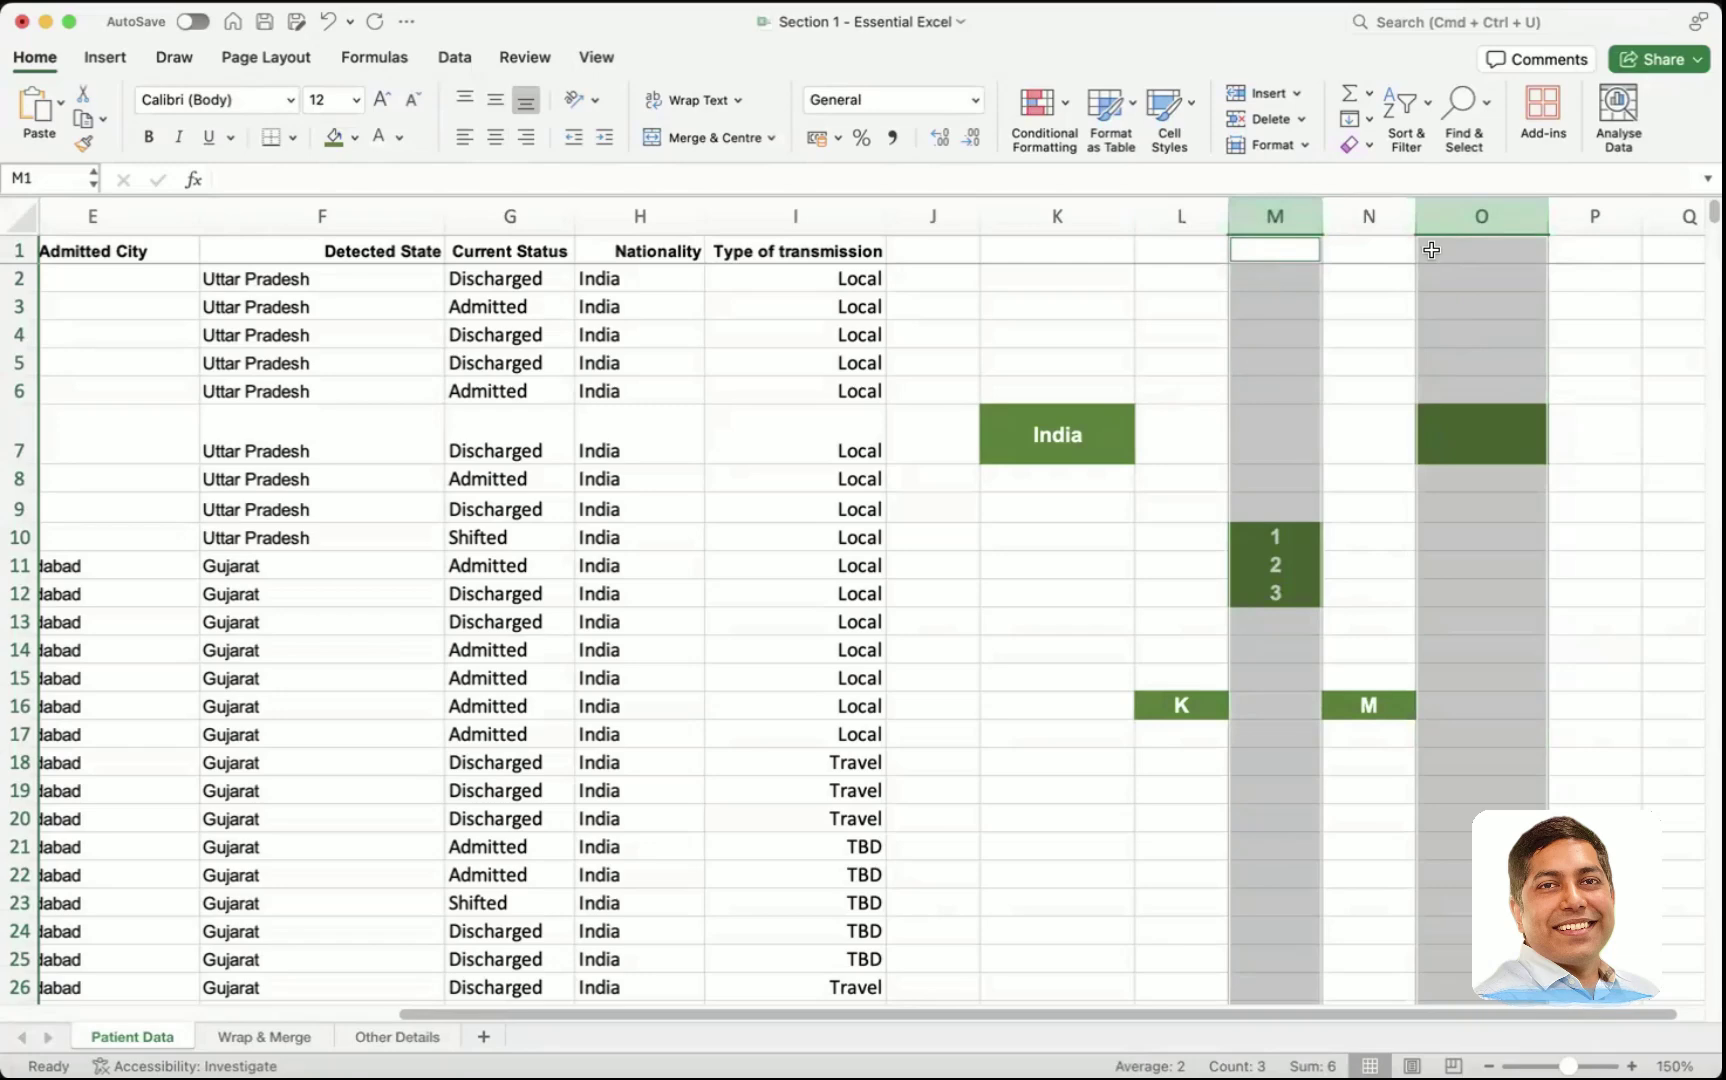
click(1468, 220)
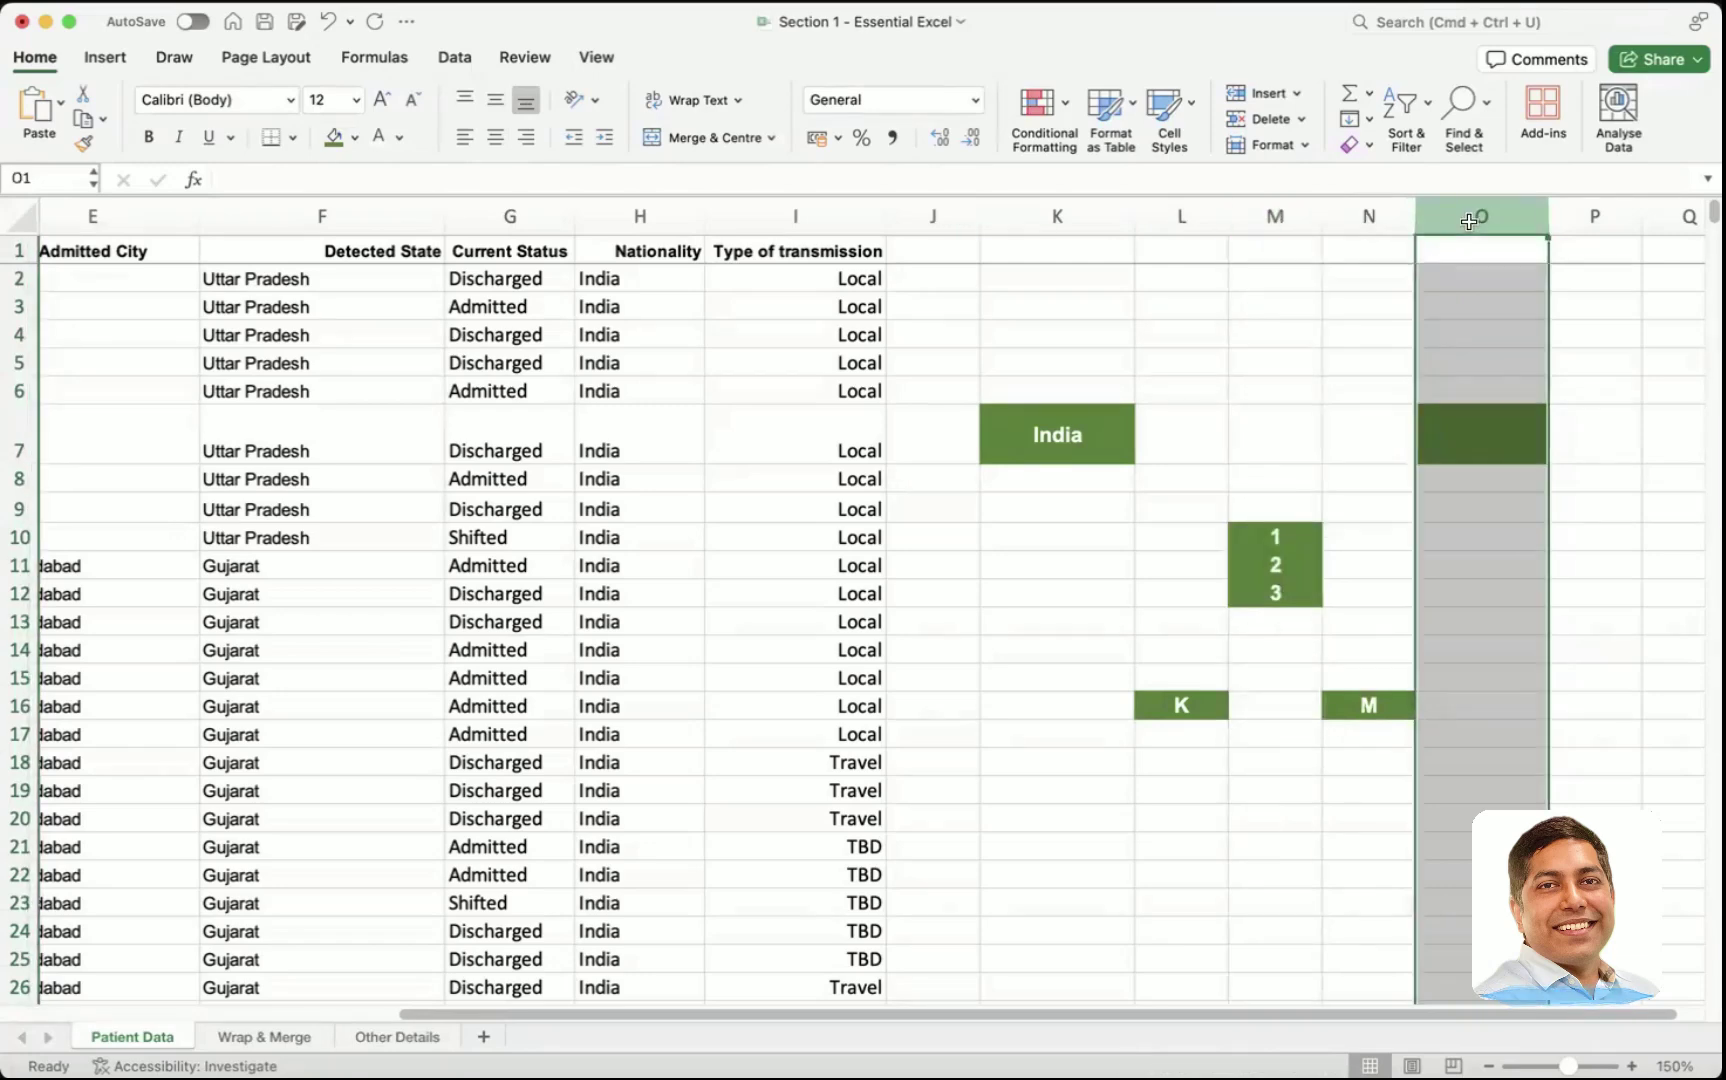
super+click(1275, 216)
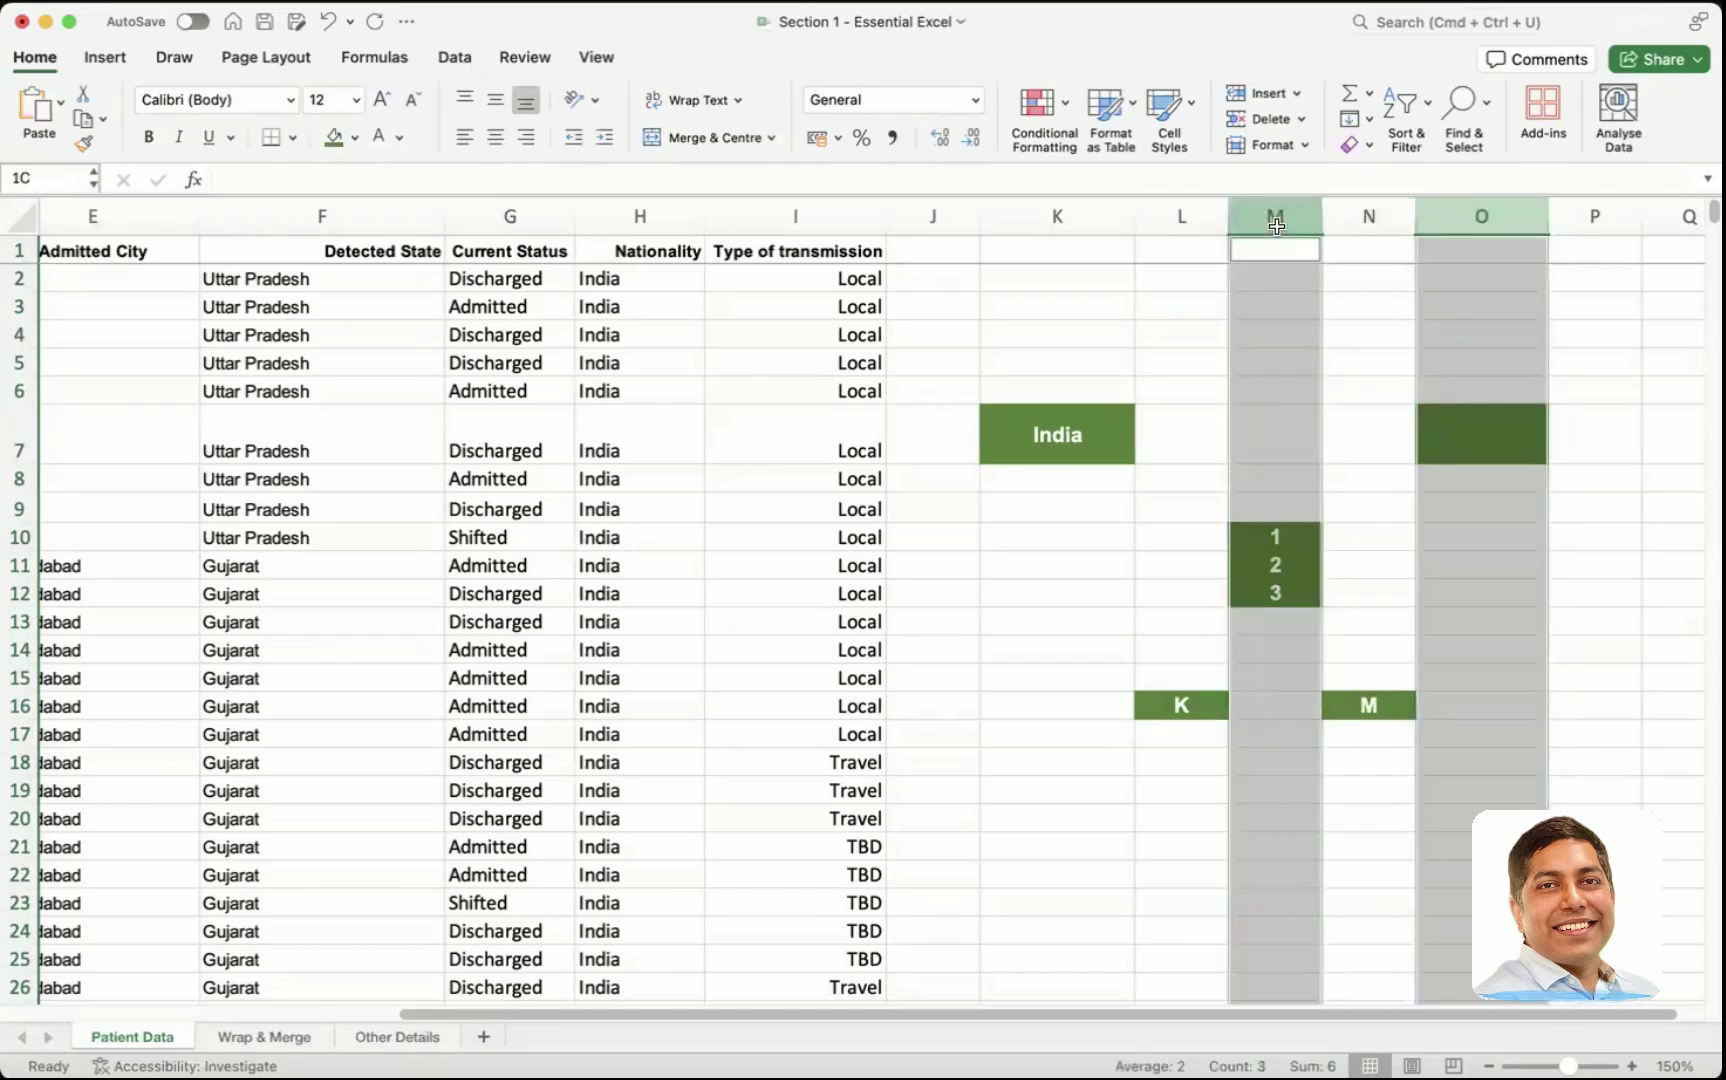
- Delete the whole adjacent columns M through O, including their contents and green formatting
click(1472, 220)
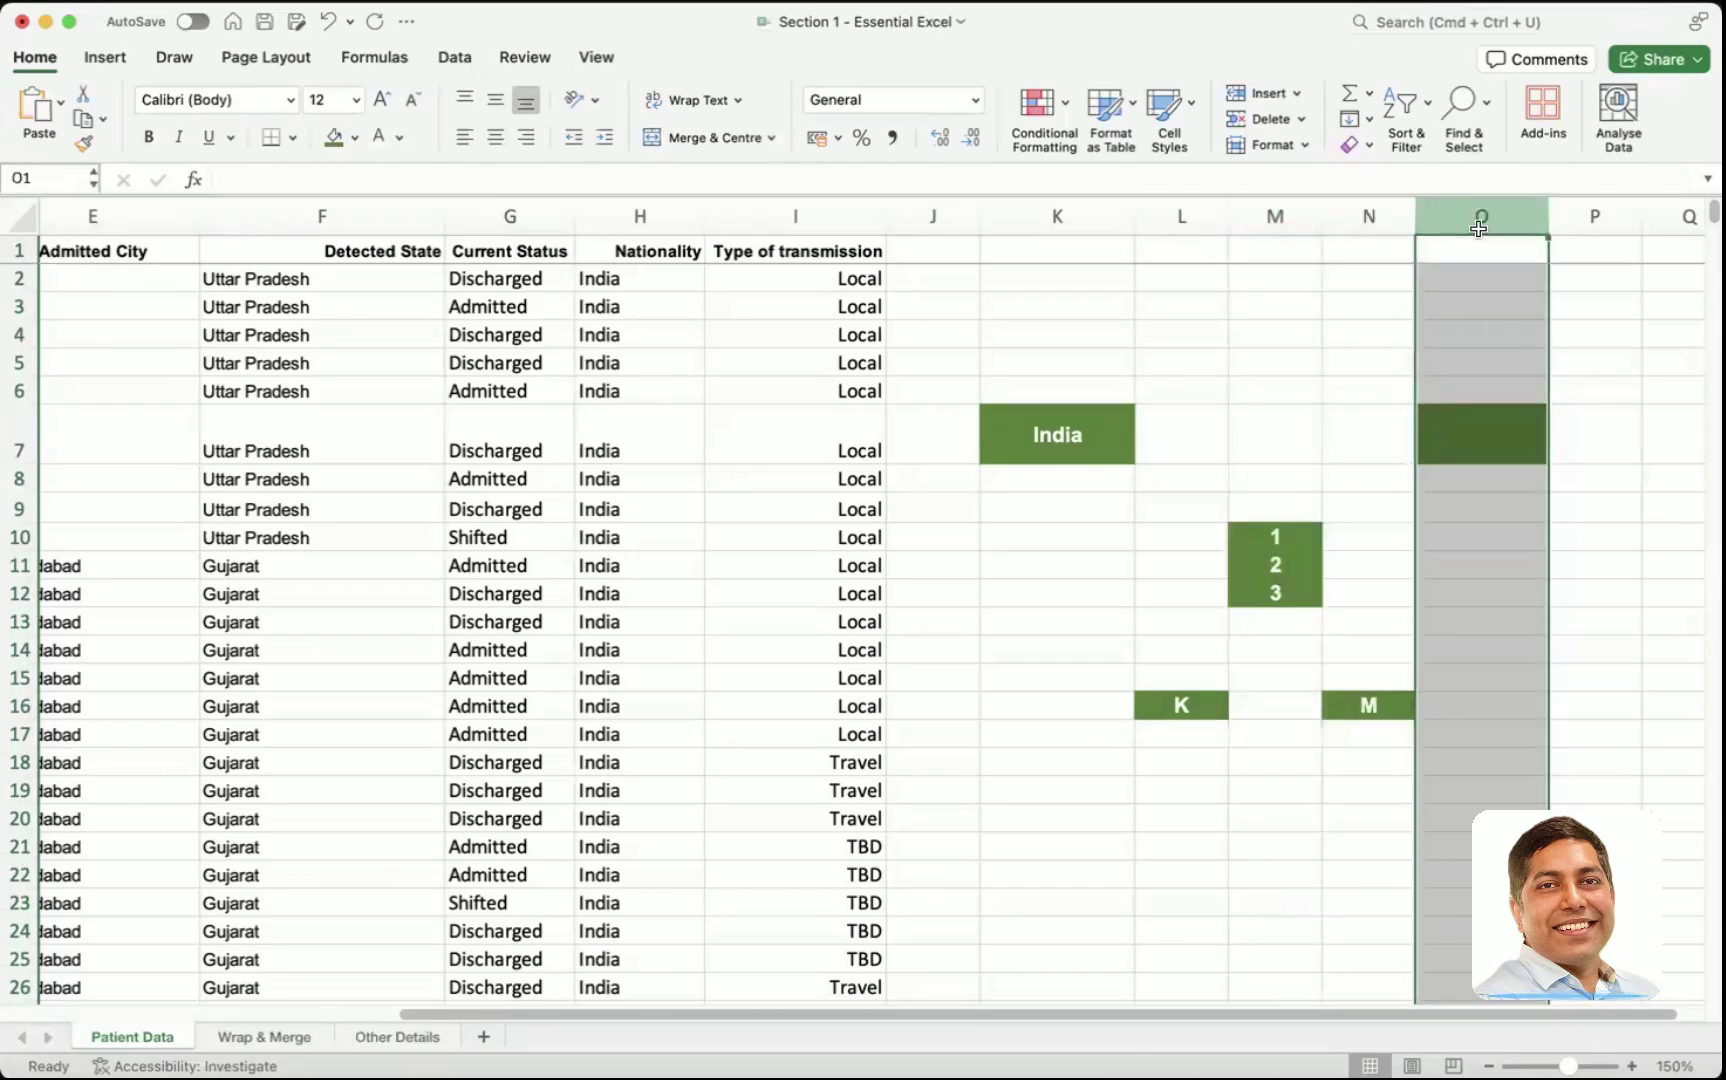
shift+click(1260, 213)
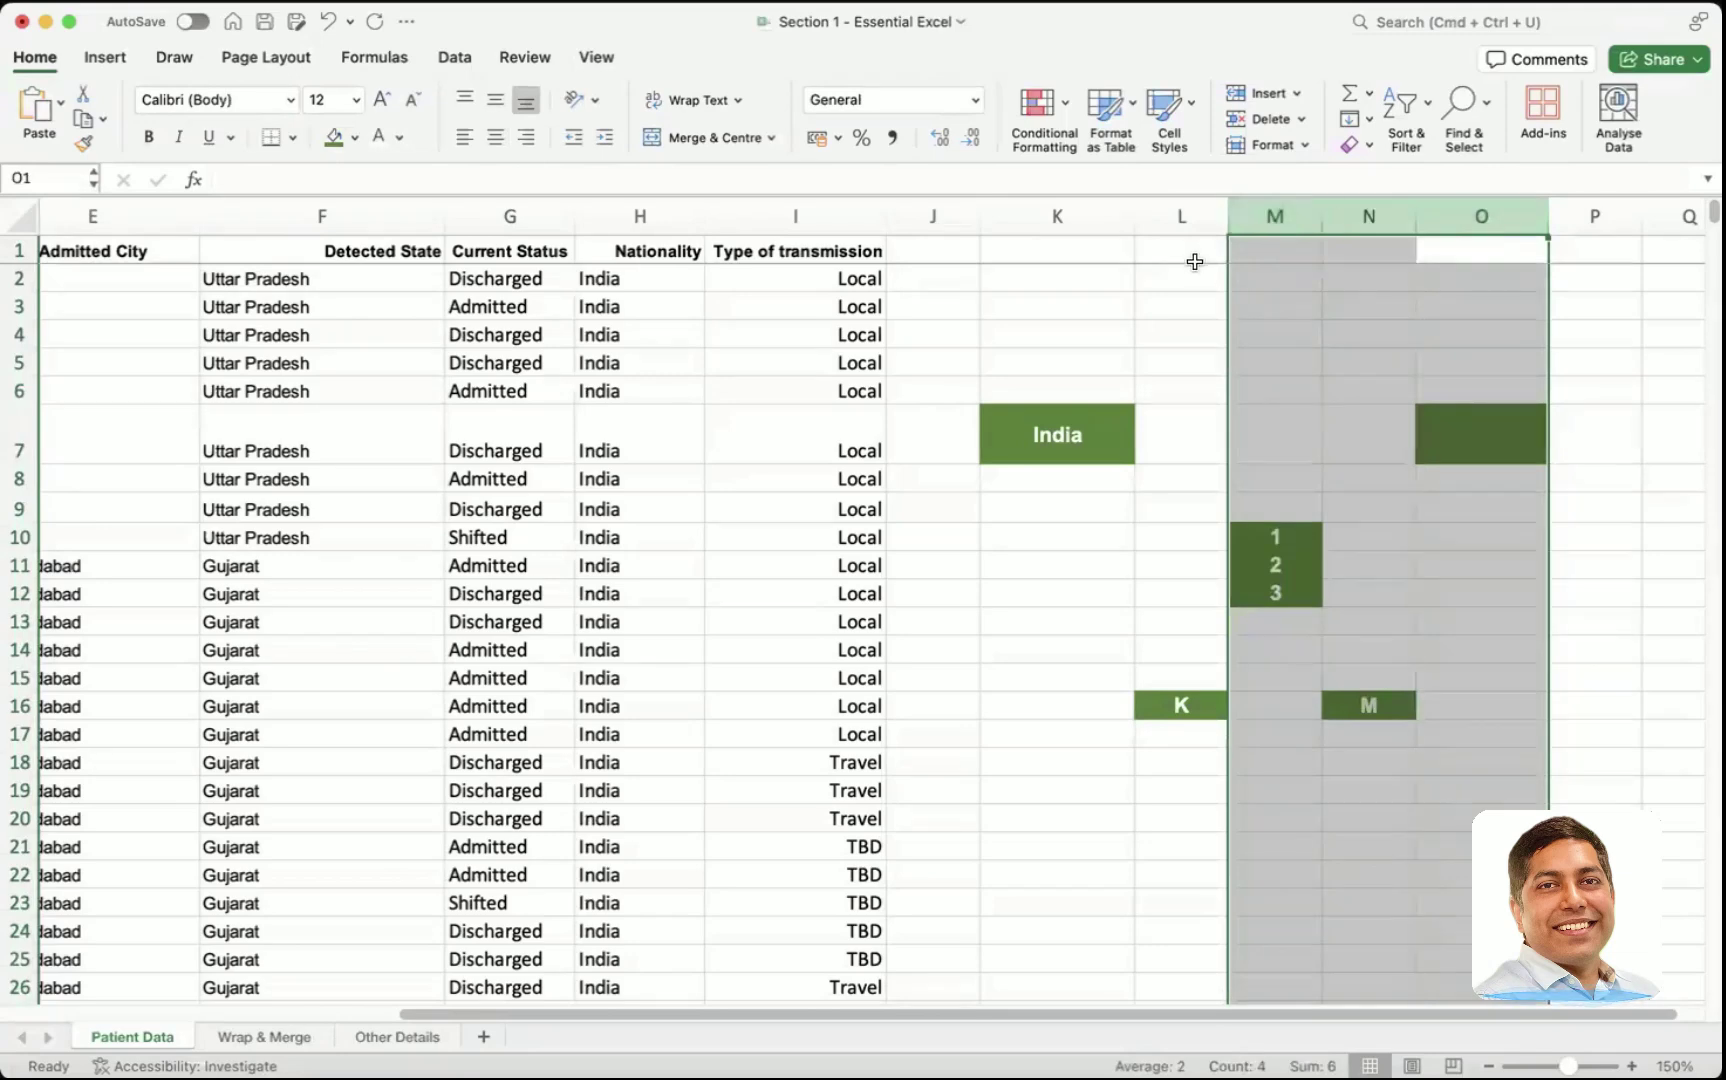
right_click(1281, 216)
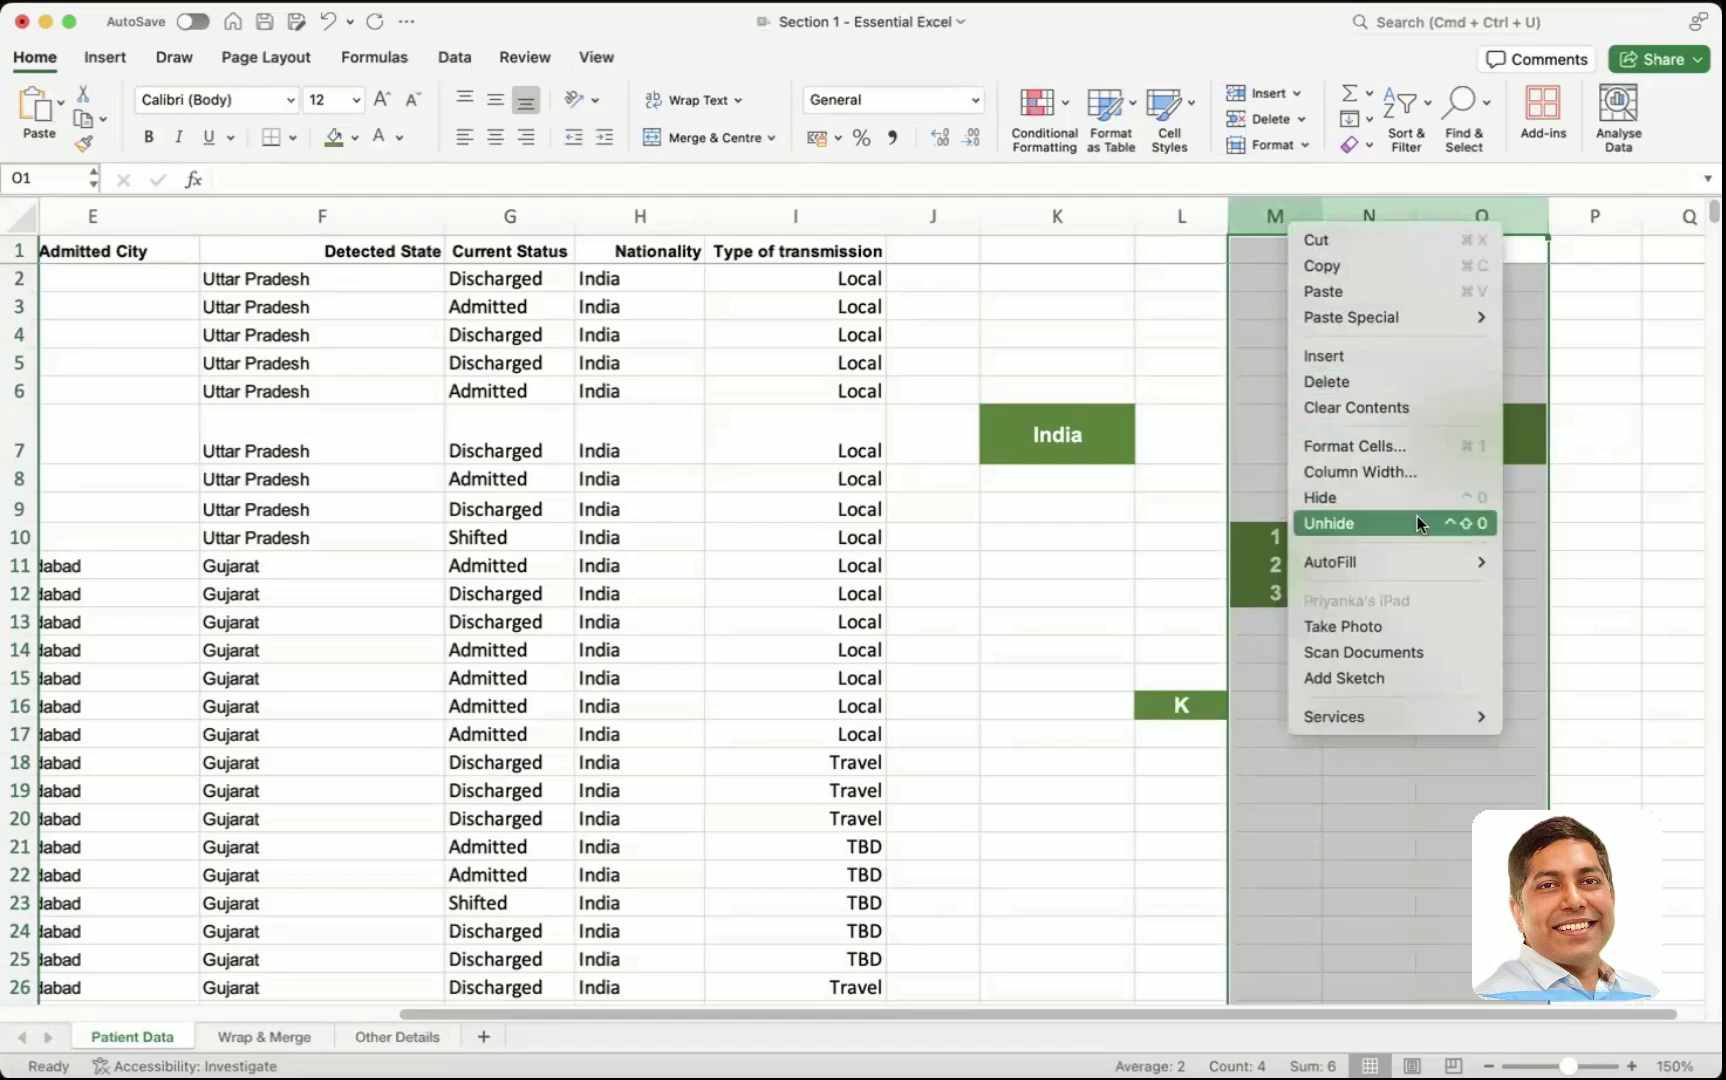
click(1437, 381)
drag(1437, 385, 1412, 437)
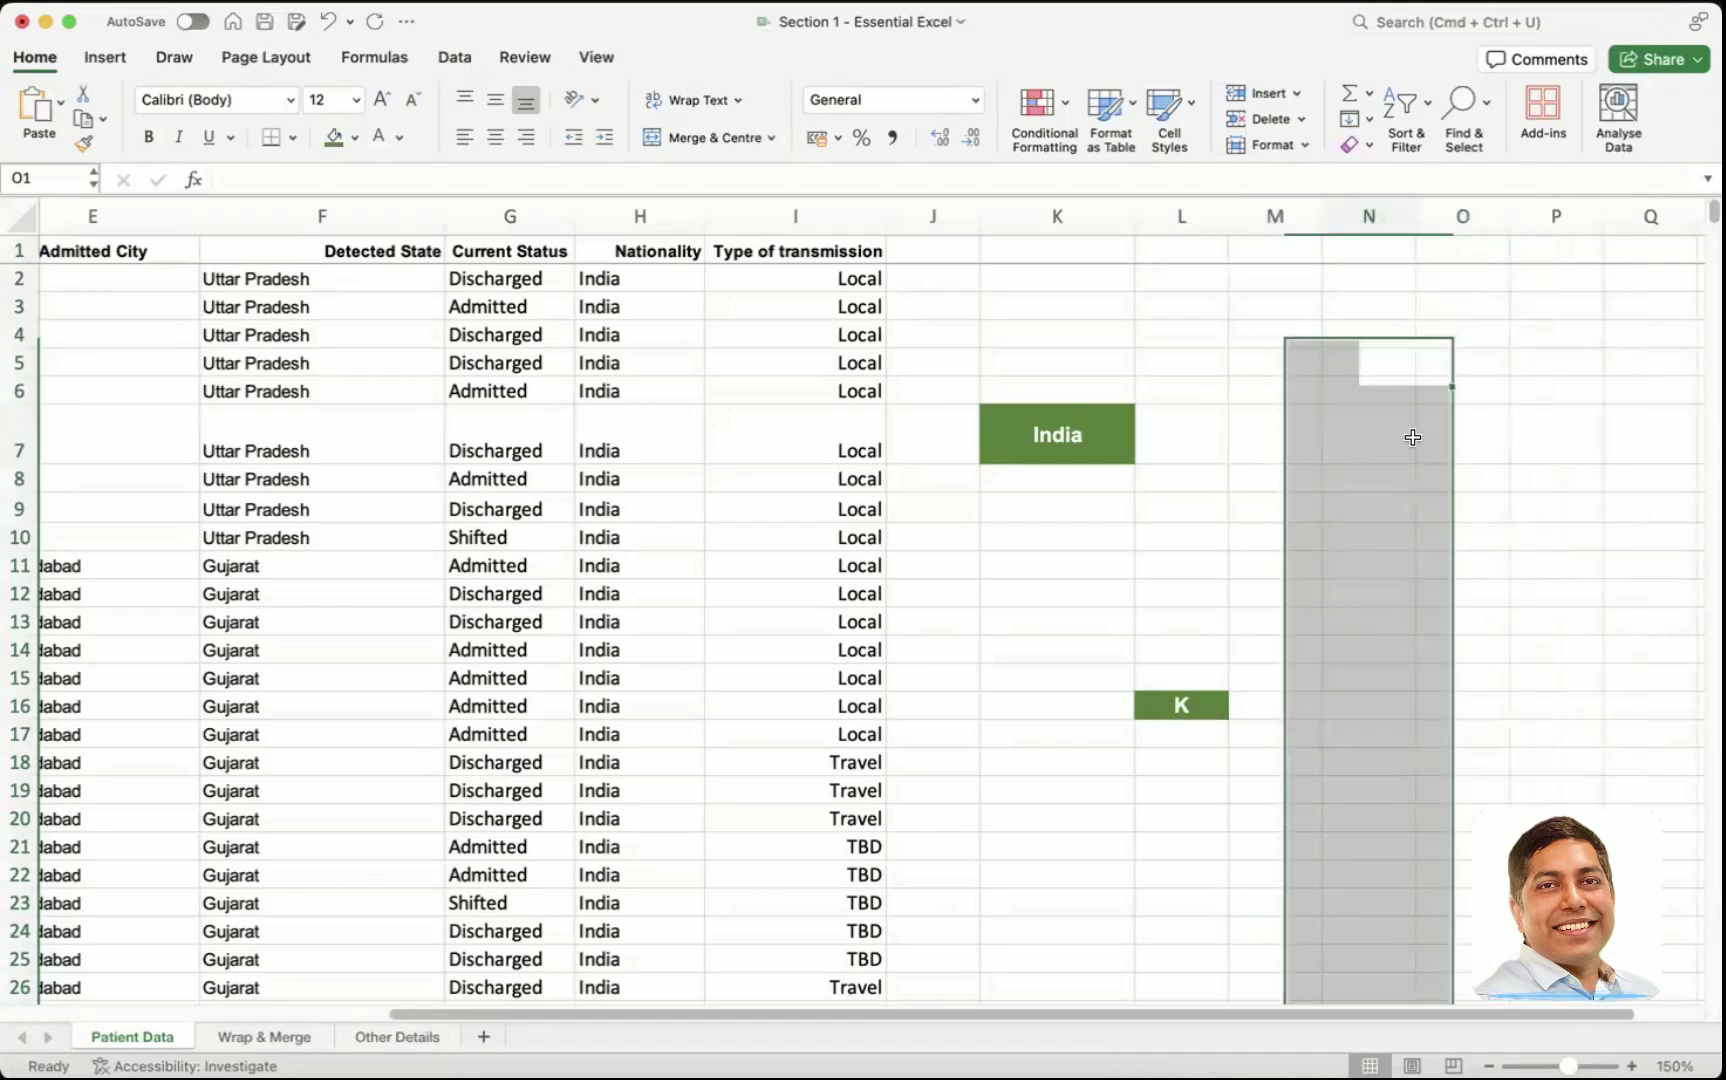
click(1325, 453)
- Delete the entire row 7 that contains the green India cell
scroll(1325, 453, left, 6)
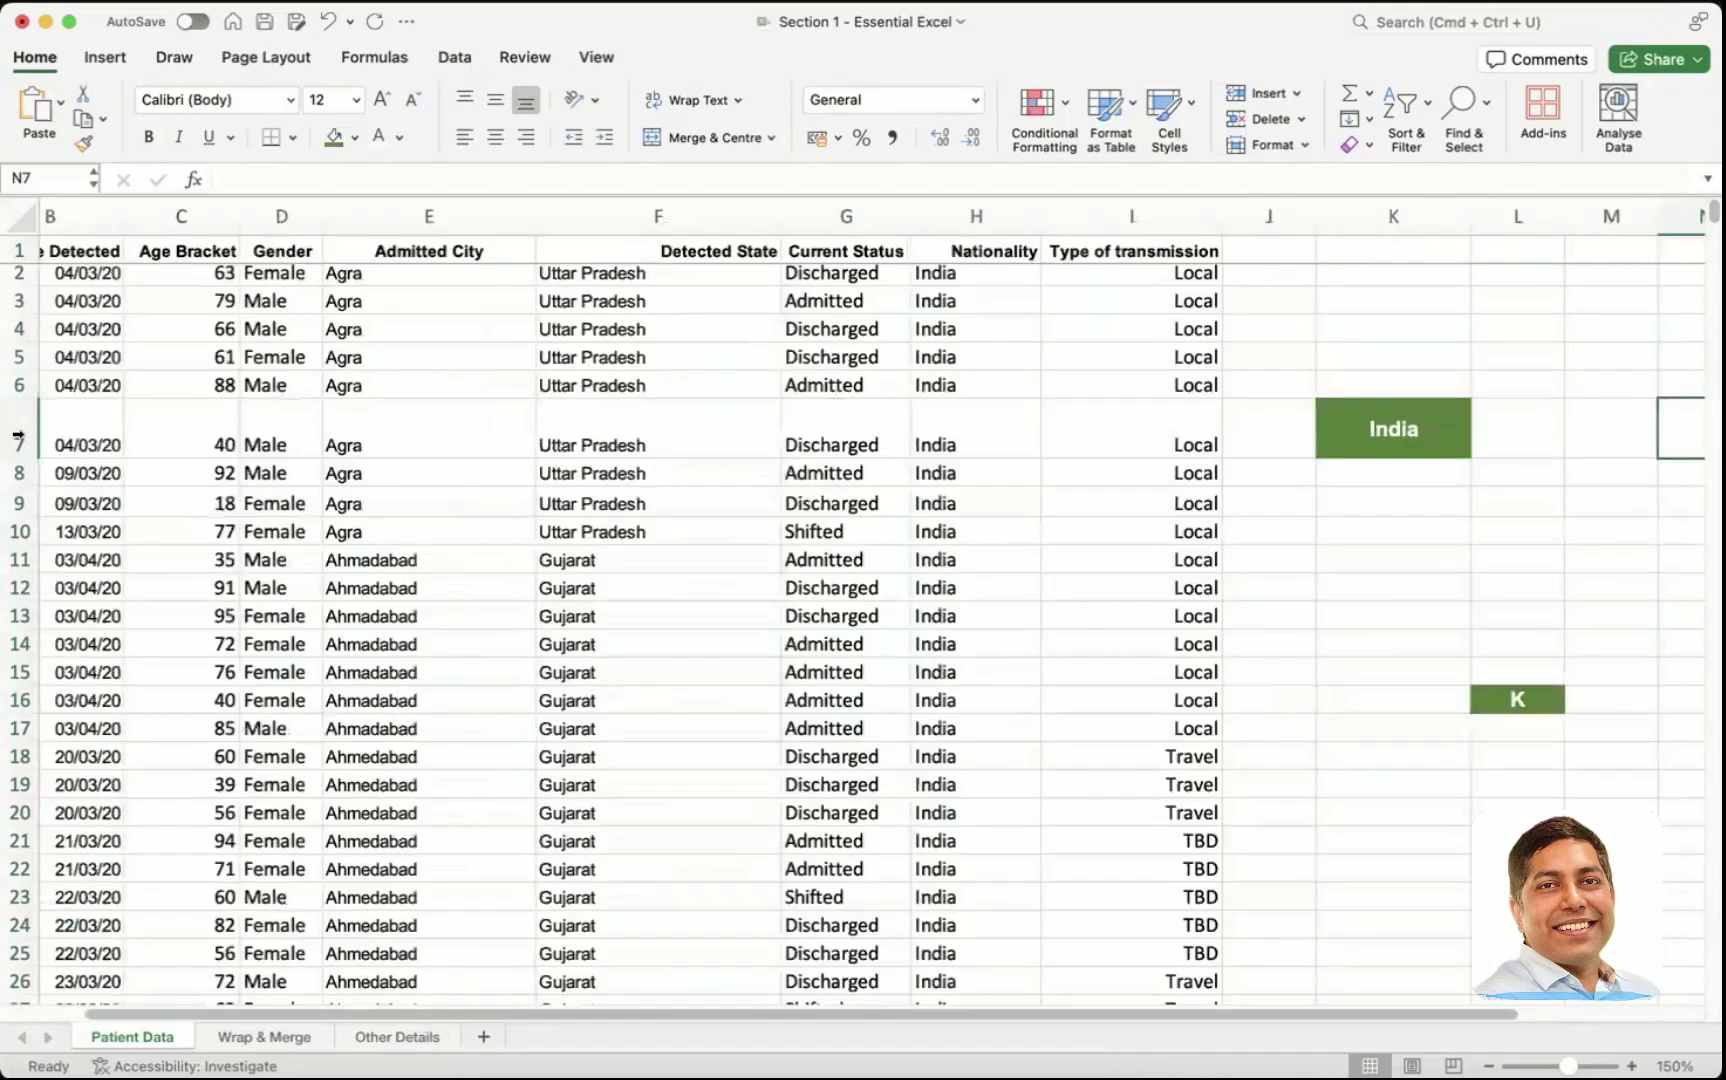
click(20, 447)
right_click(22, 442)
click(147, 595)
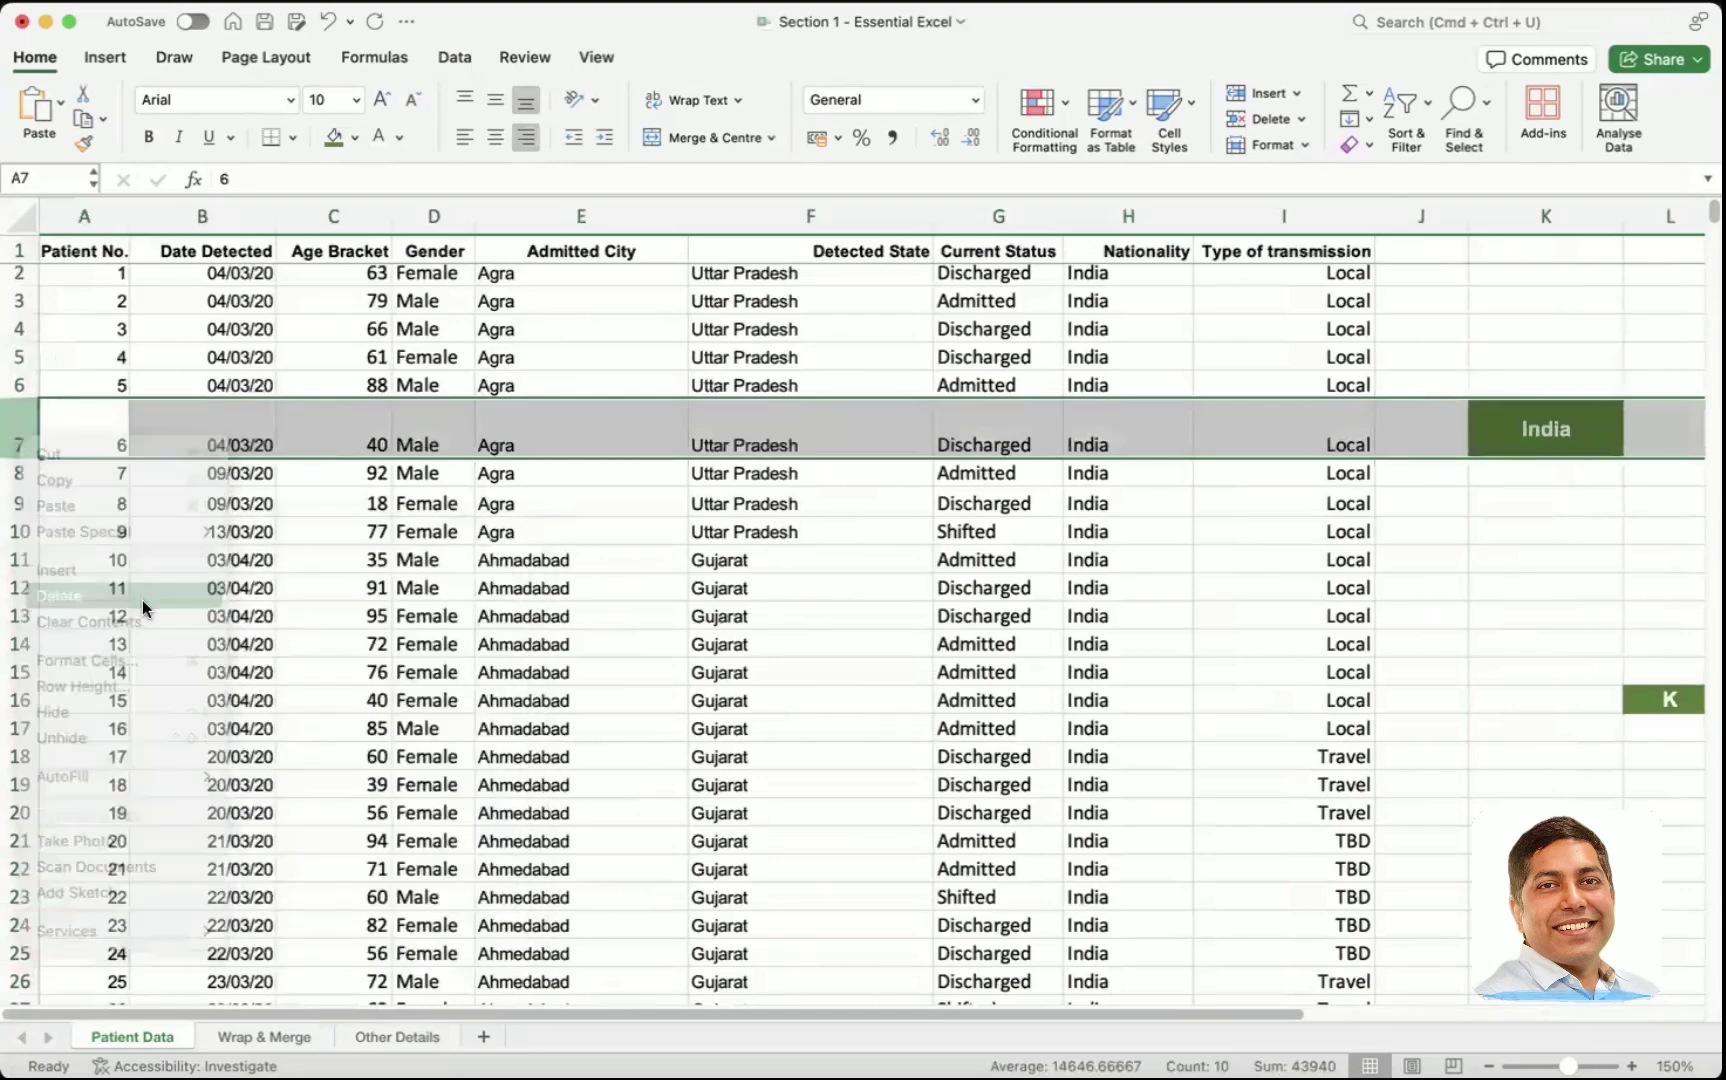
- Delete rows 7 through 11 in one go
shift+click(20, 528)
right_click(20, 530)
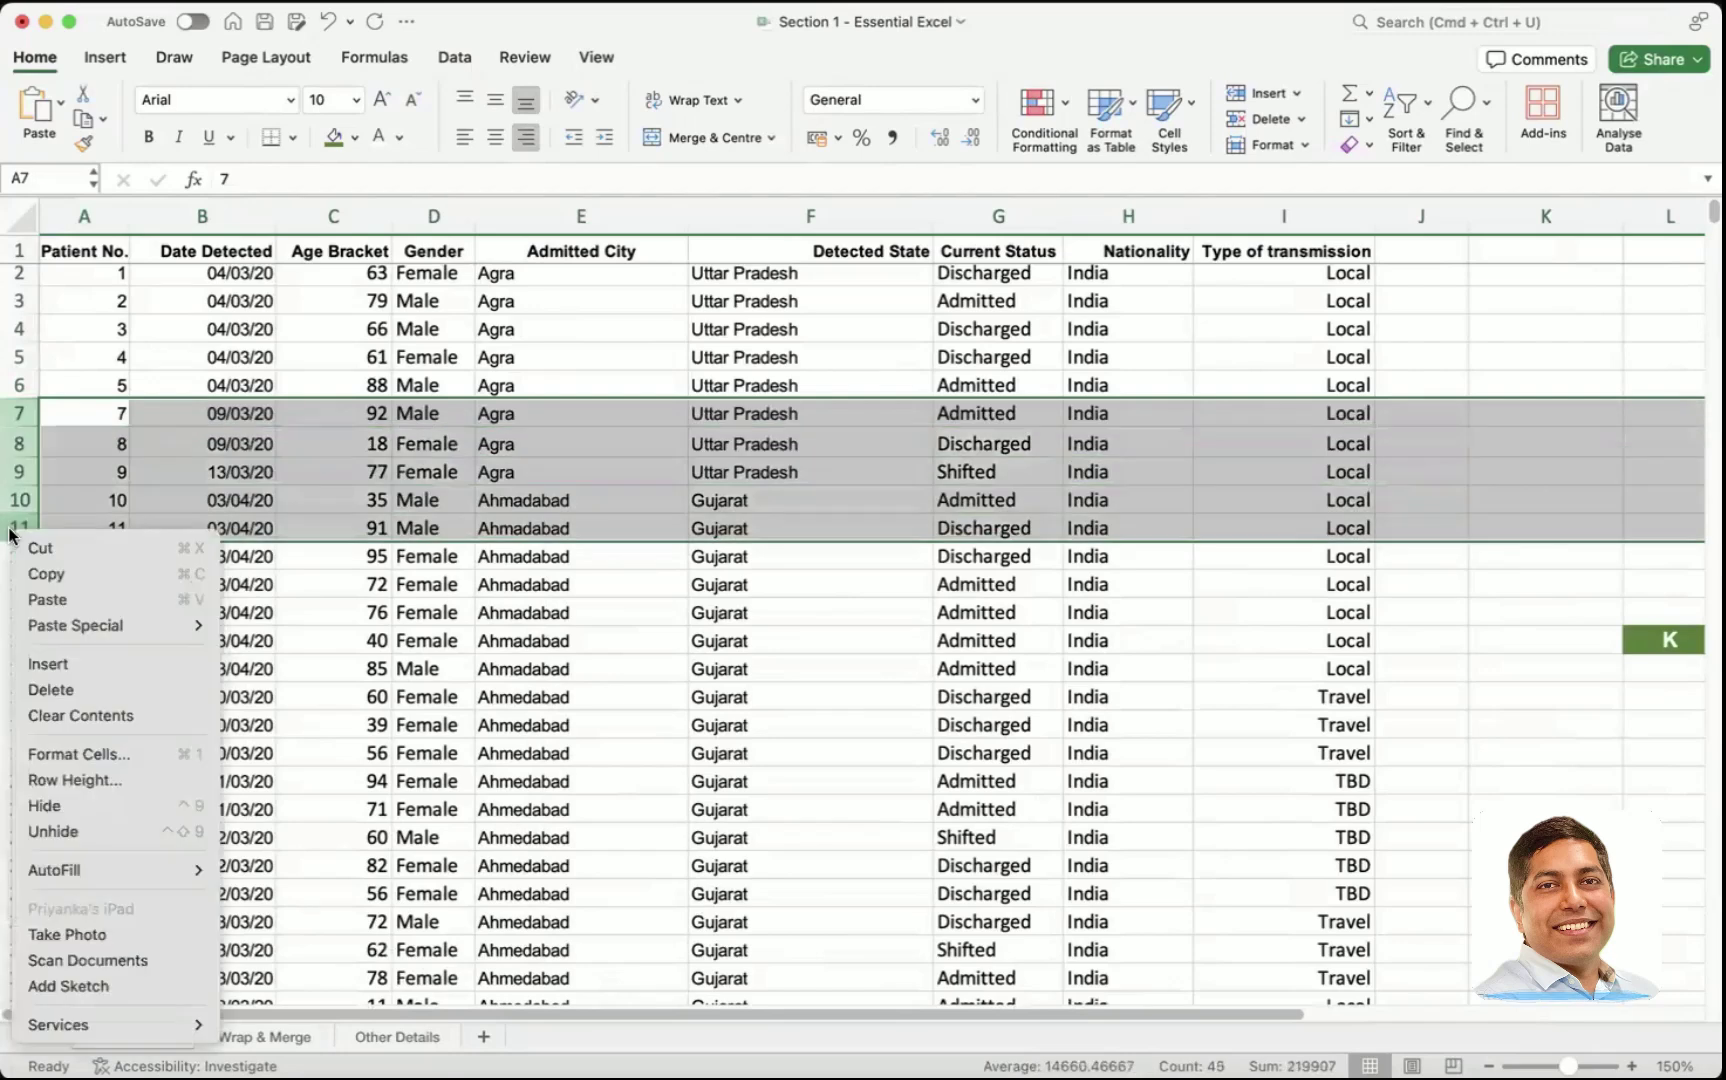
click(123, 689)
- Delete the entire row 10 that holds the remaining green K cell
scroll(850, 640, right, 3)
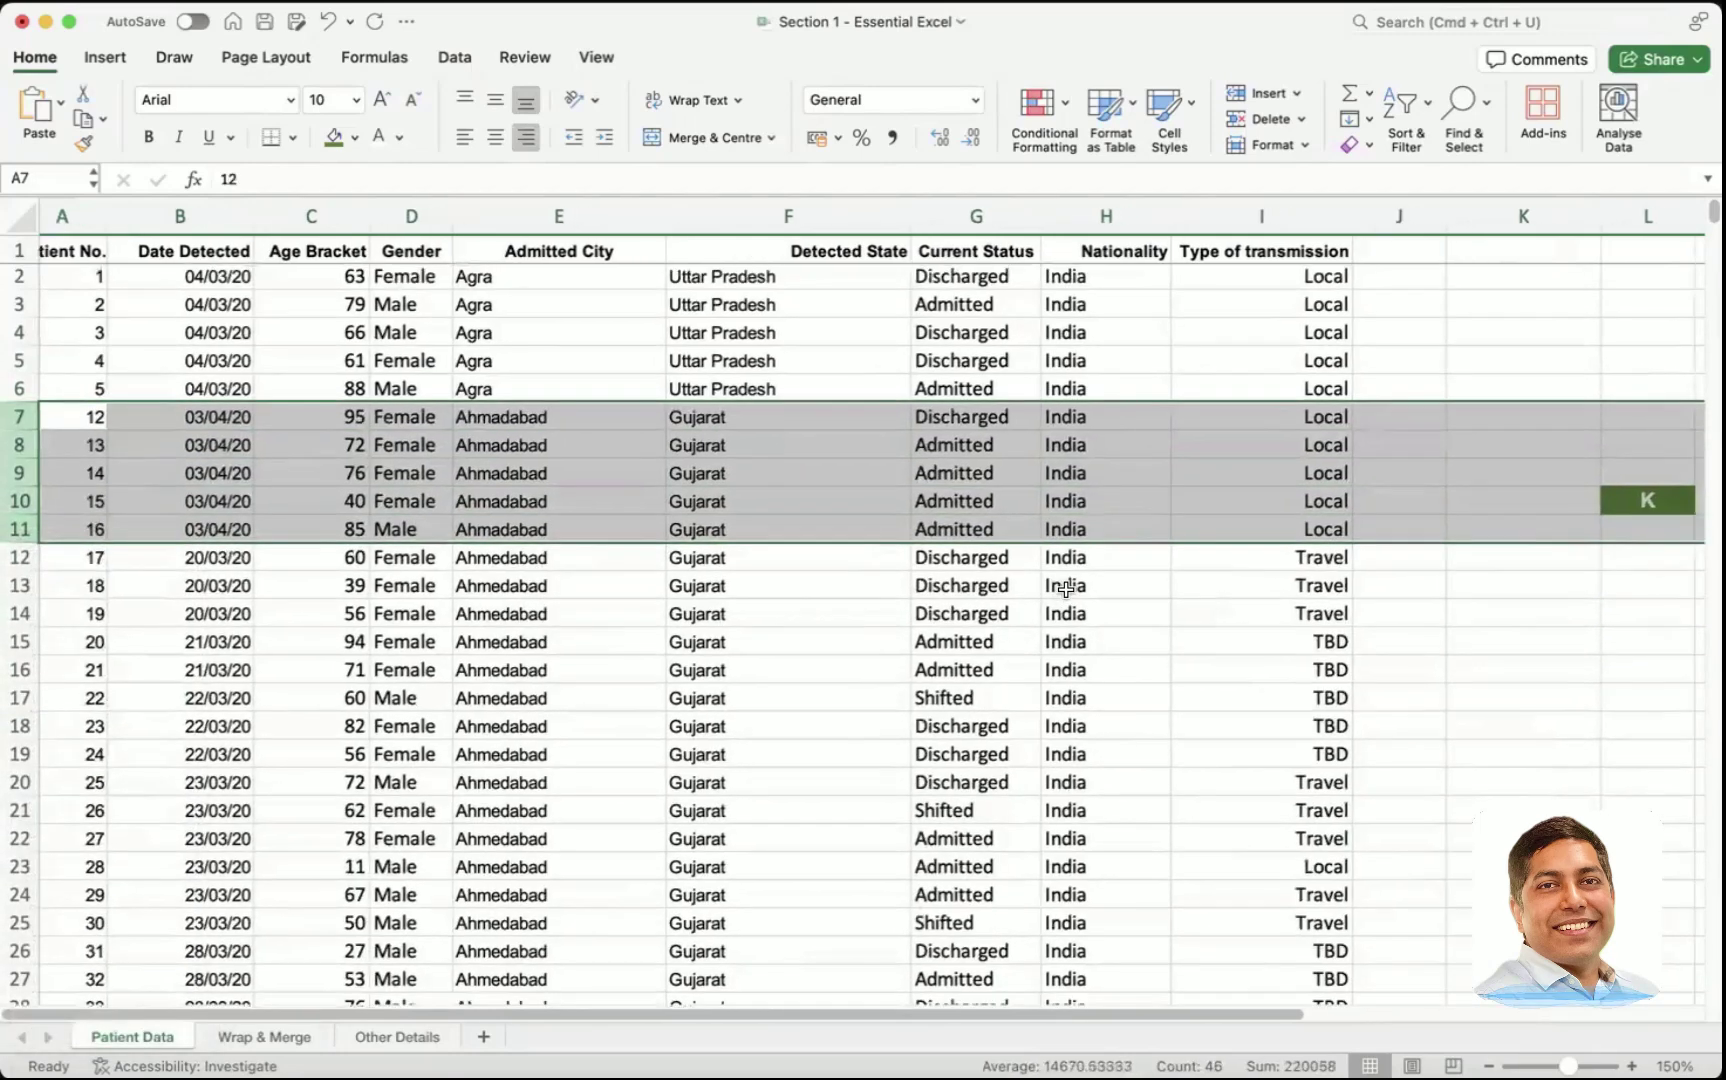
click(1545, 585)
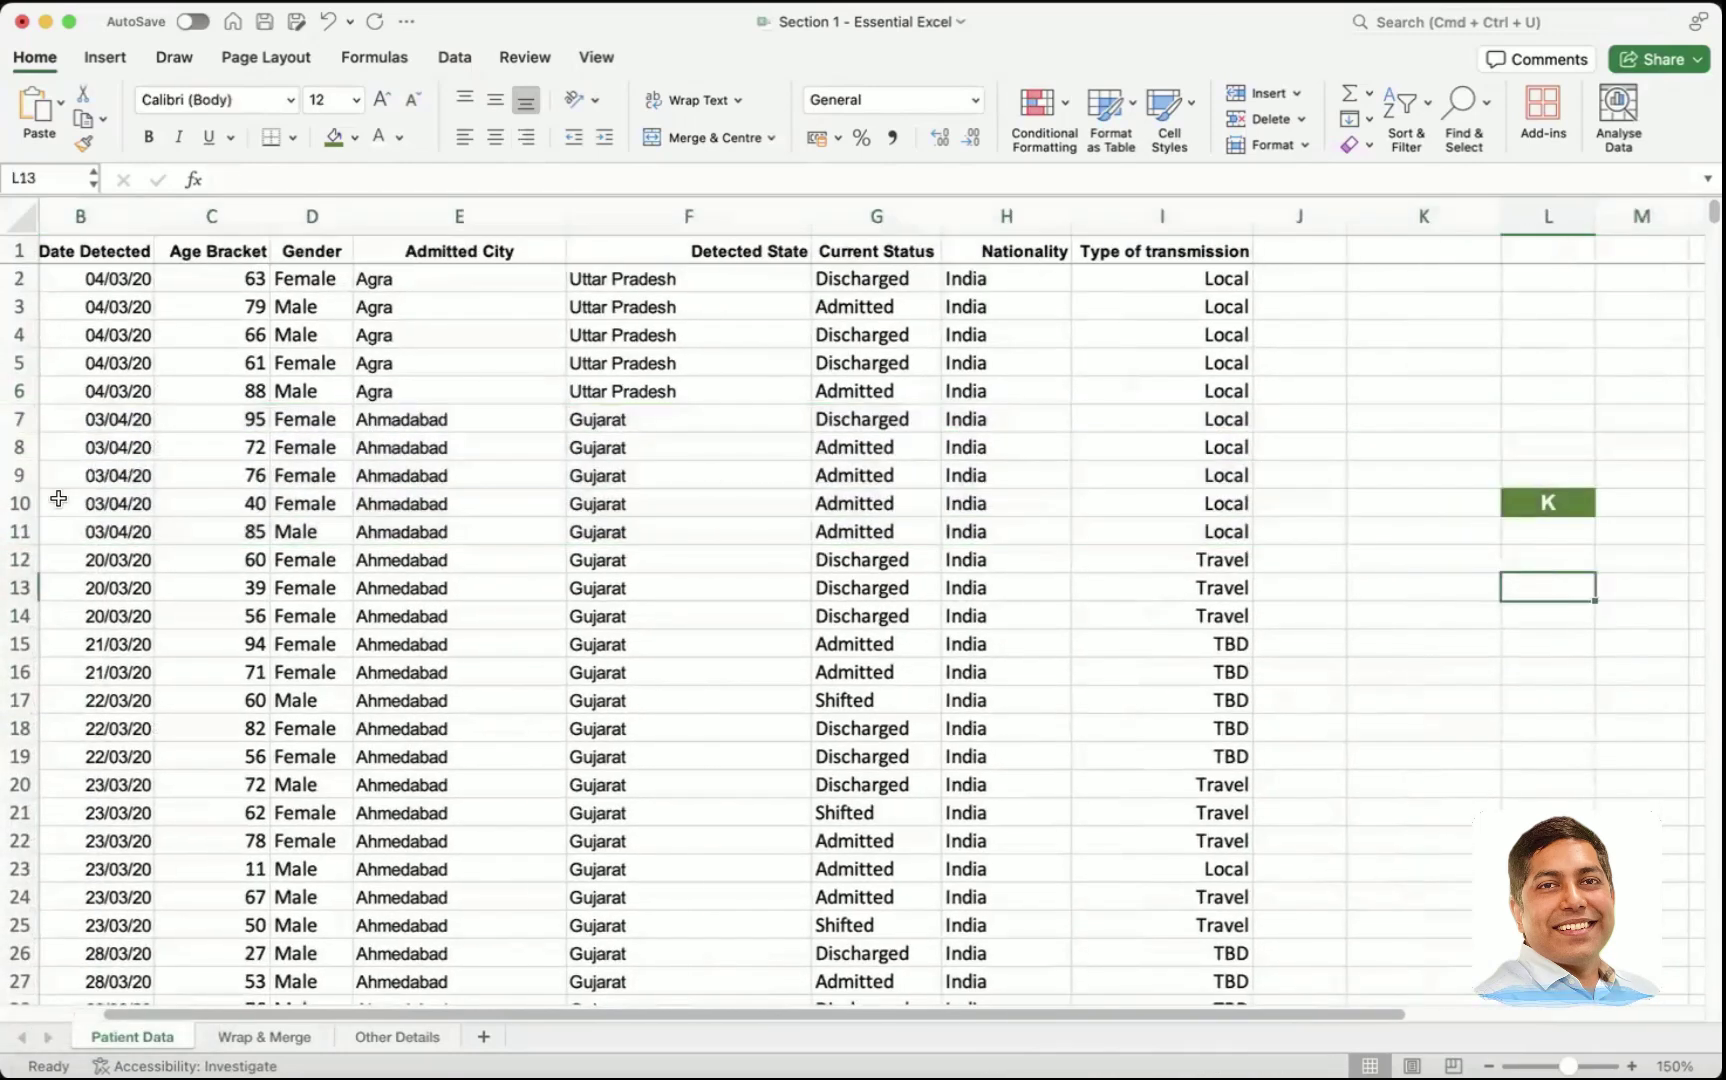
right_click(22, 503)
click(60, 664)
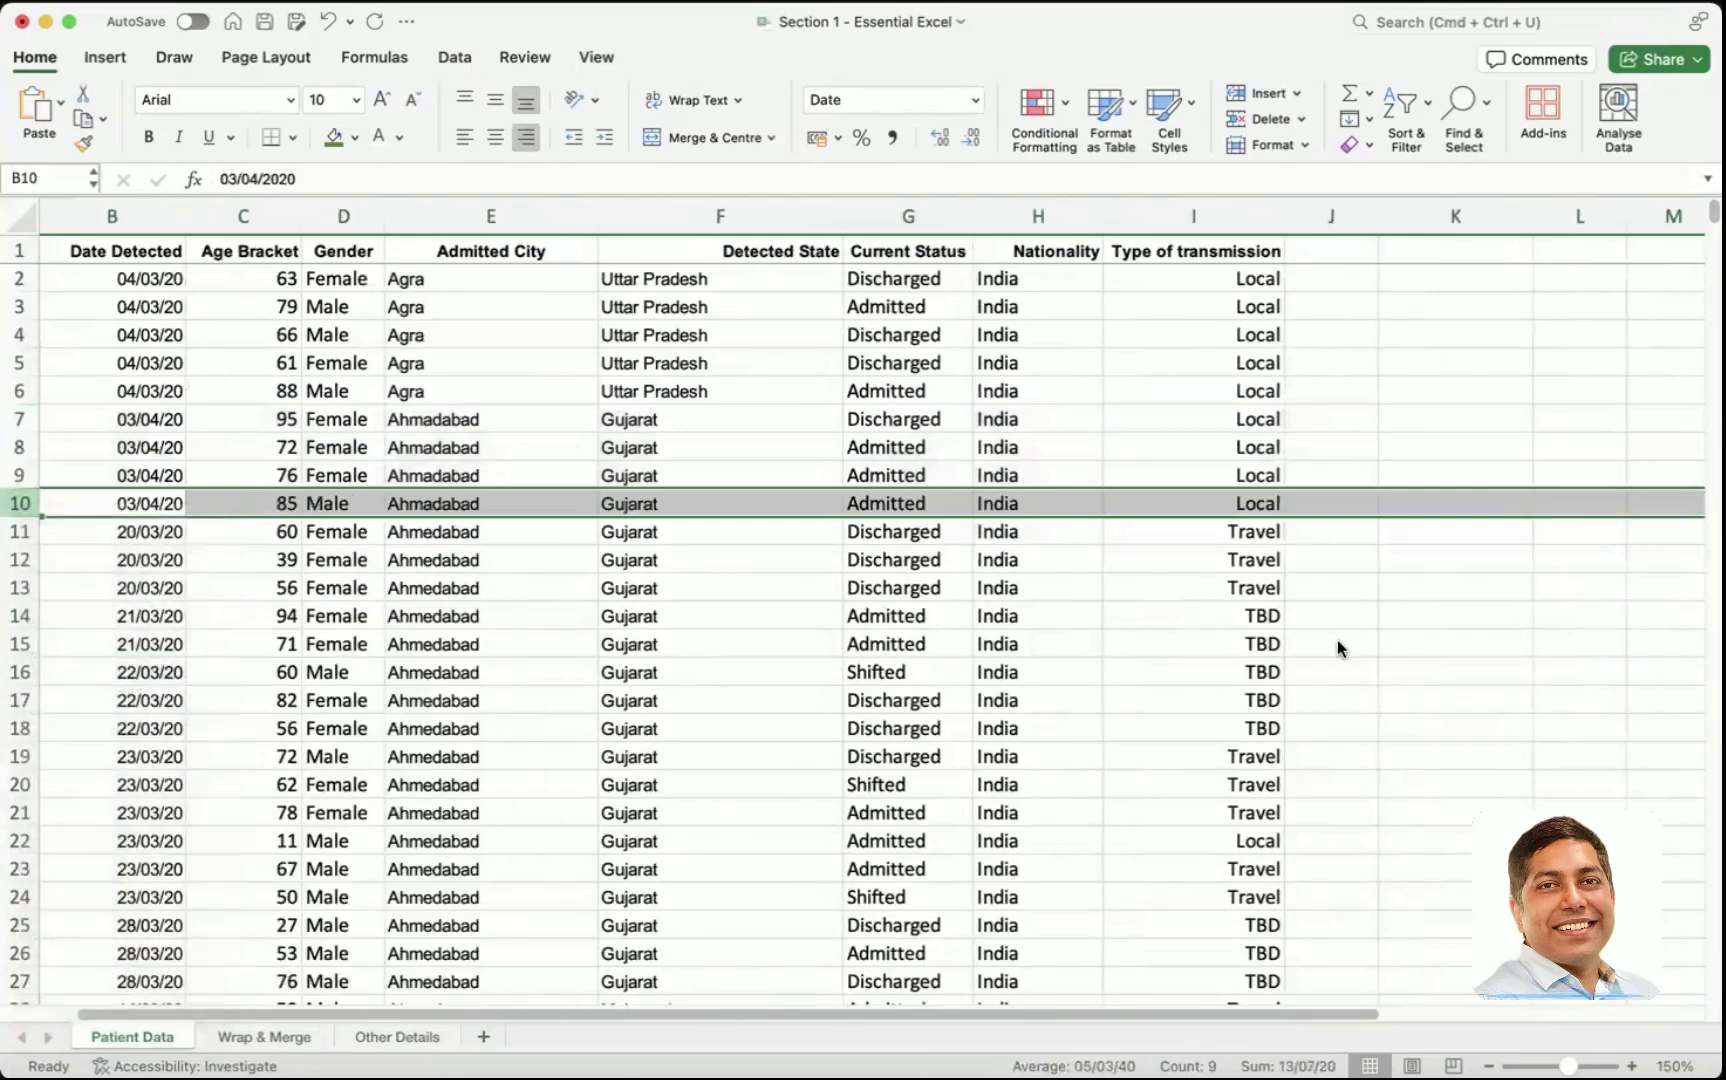
click(1490, 524)
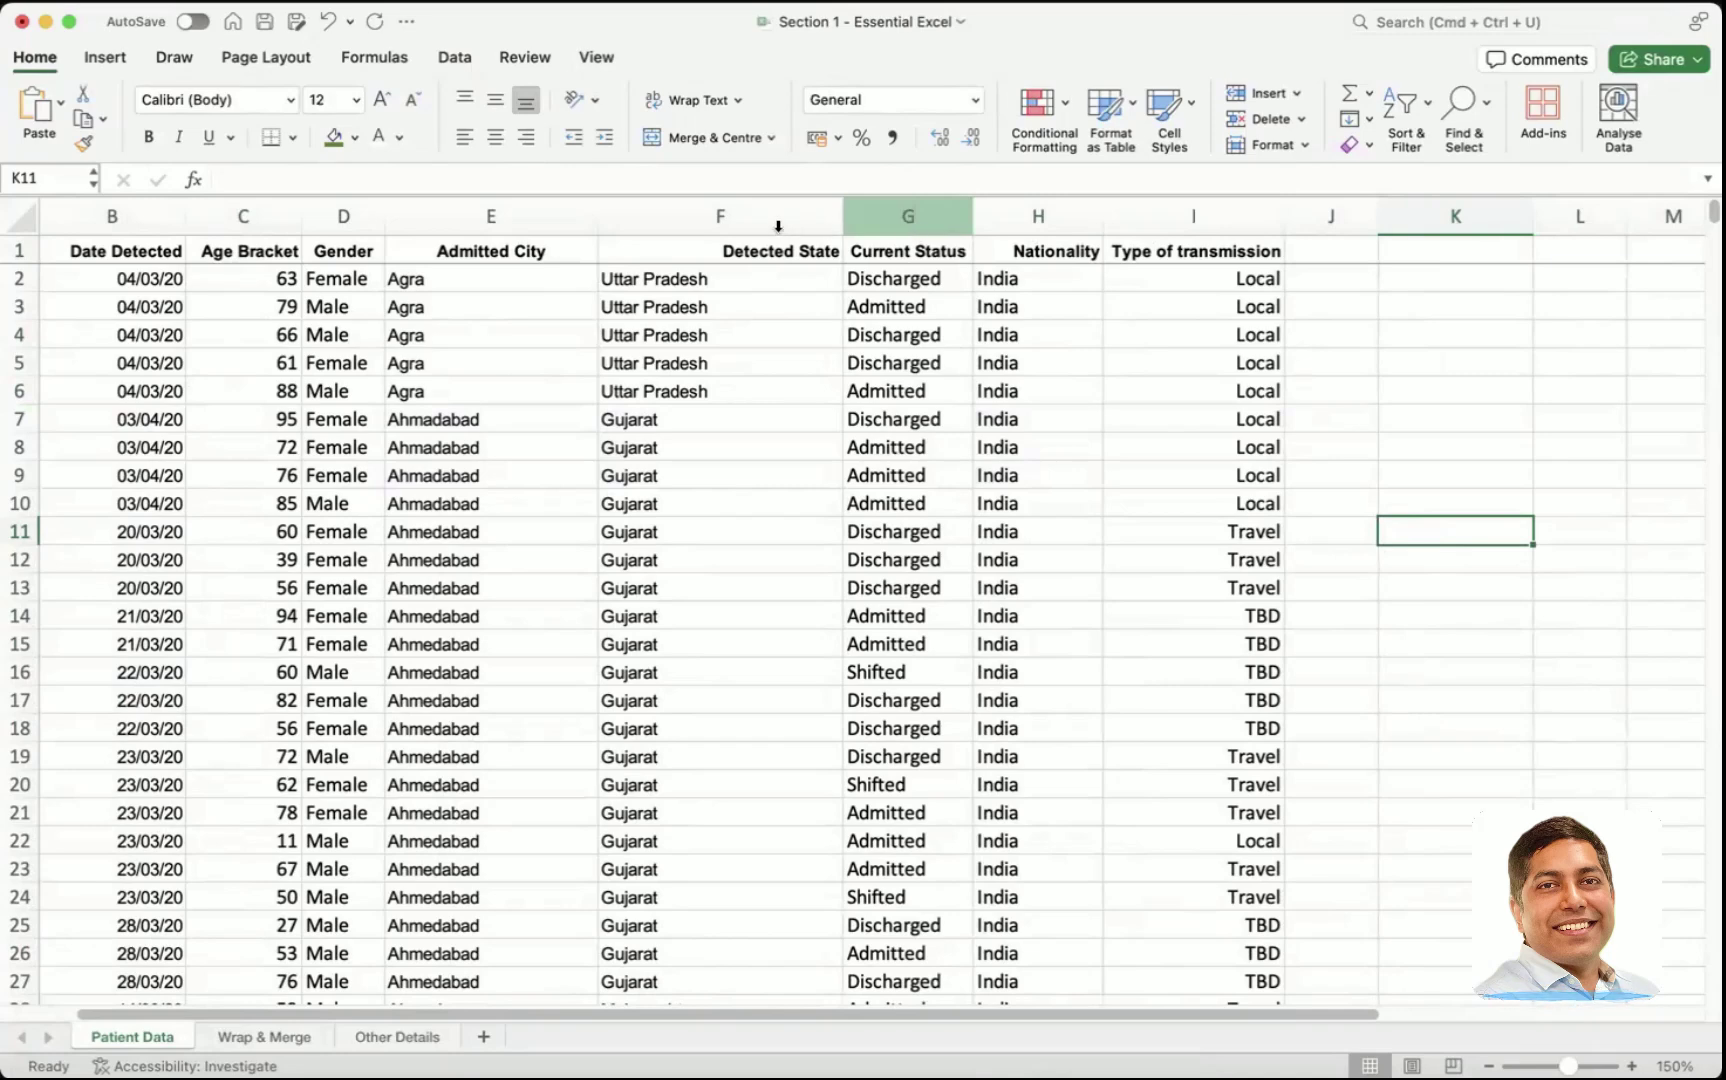
- Insert a blank column before the Current Status column, and undo the insertion
click(869, 216)
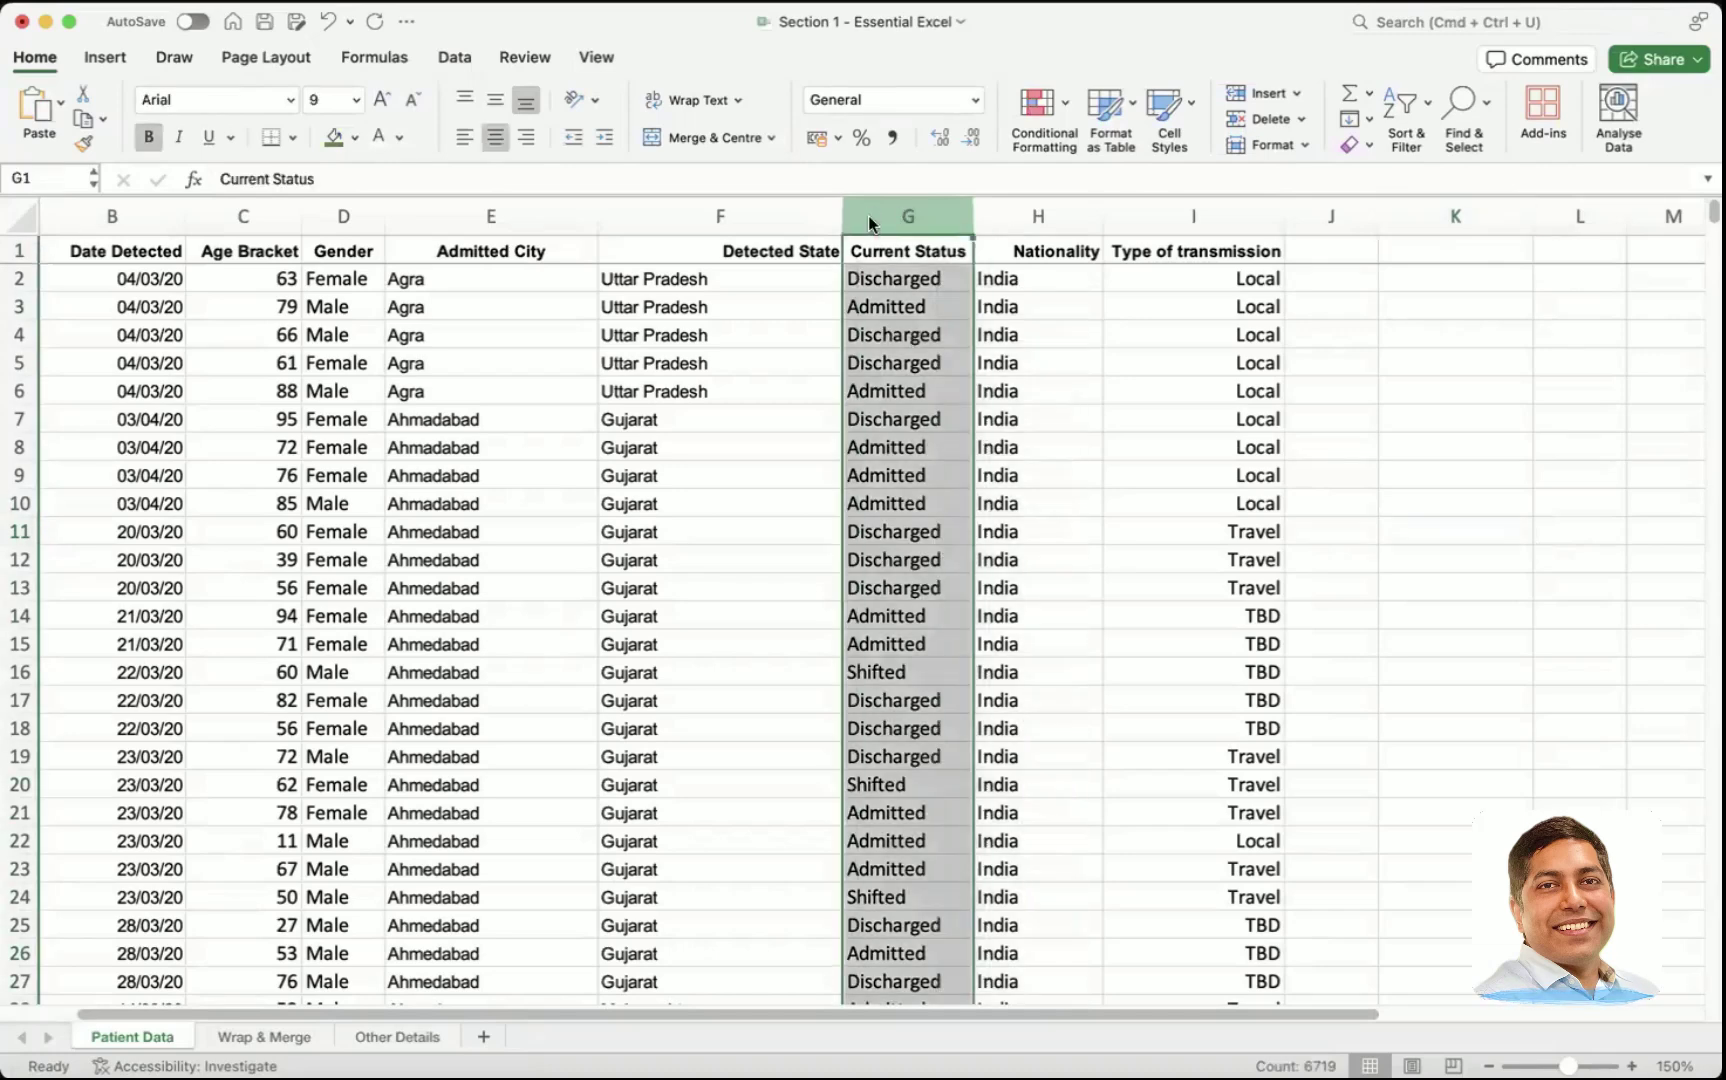
right_click(868, 216)
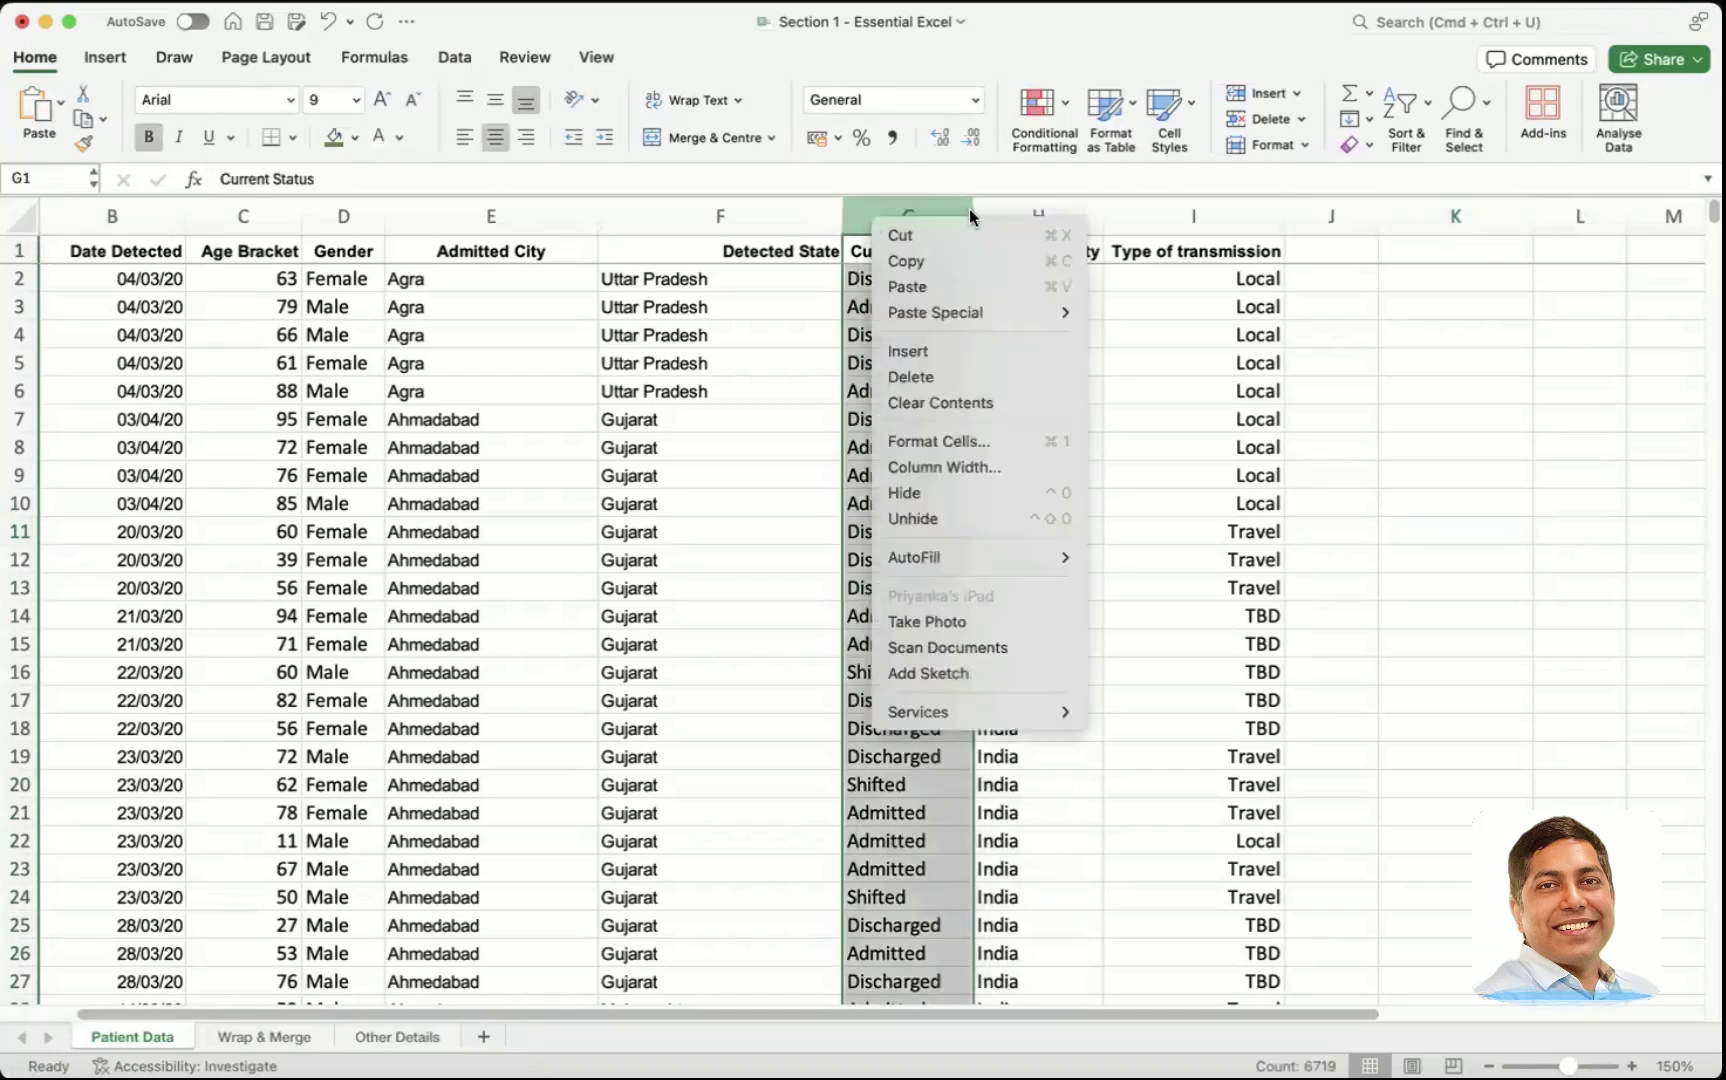
click(1018, 352)
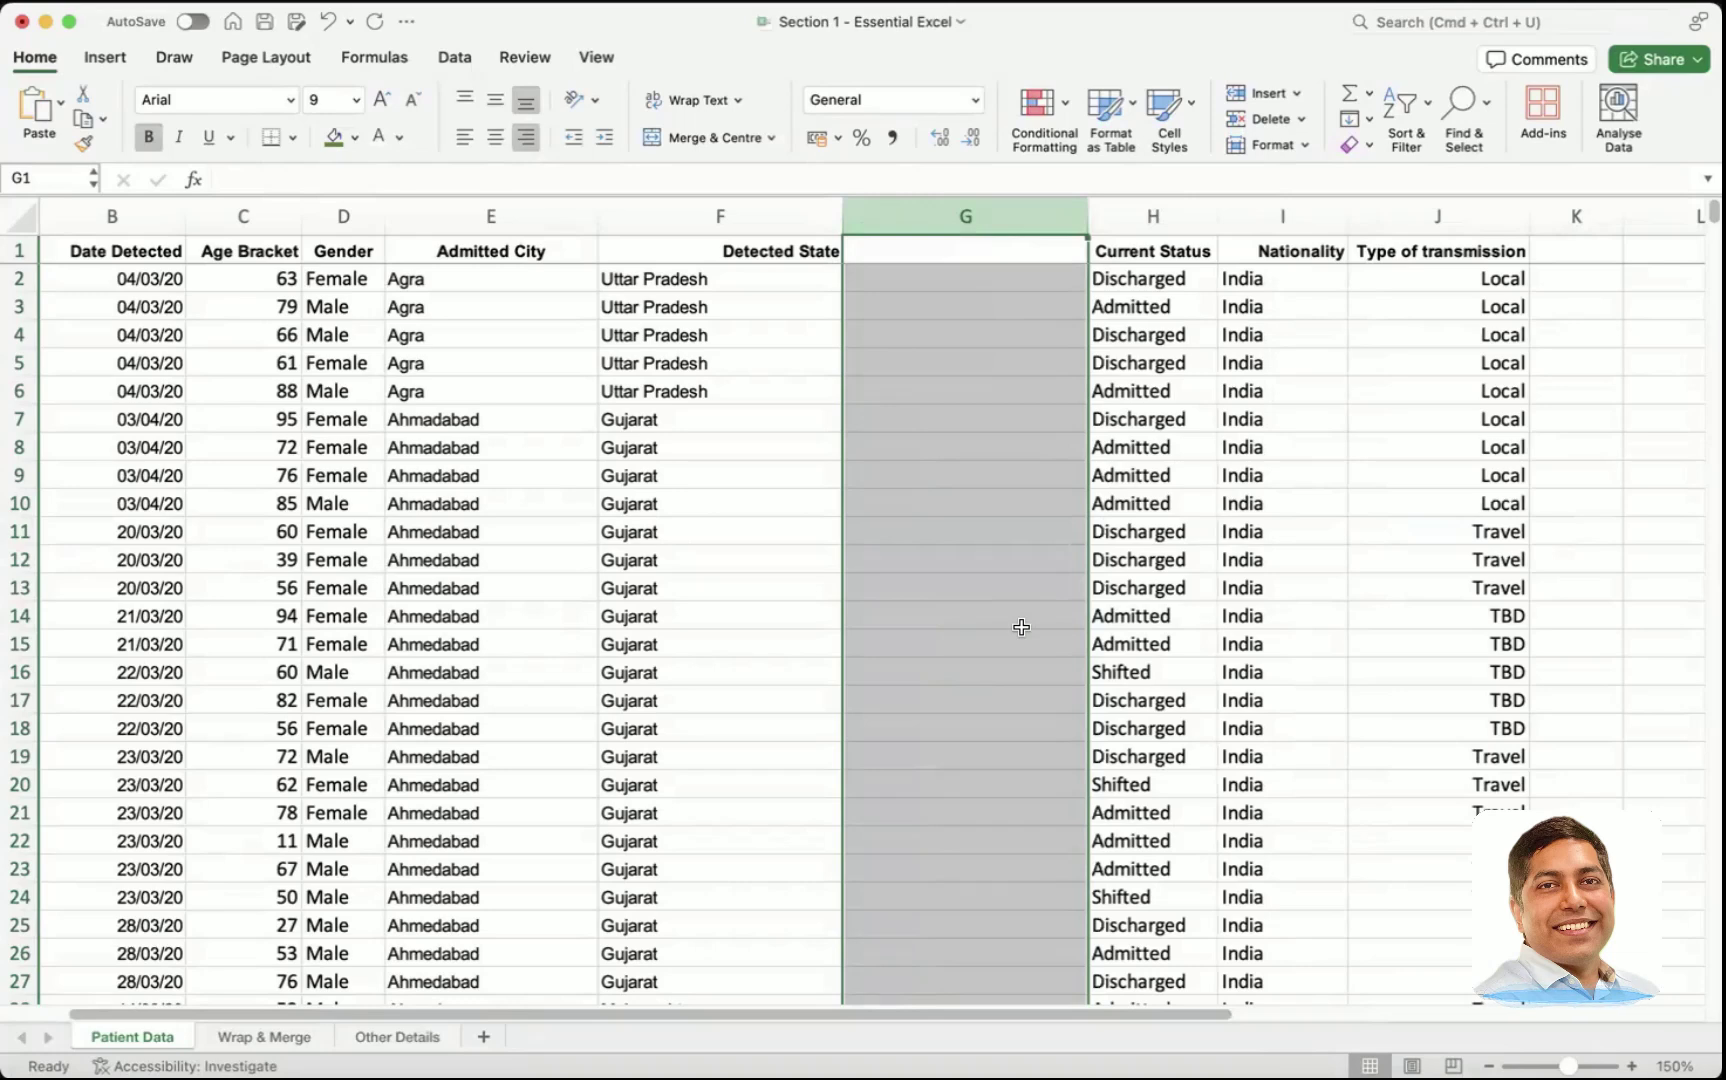
key(super+z)
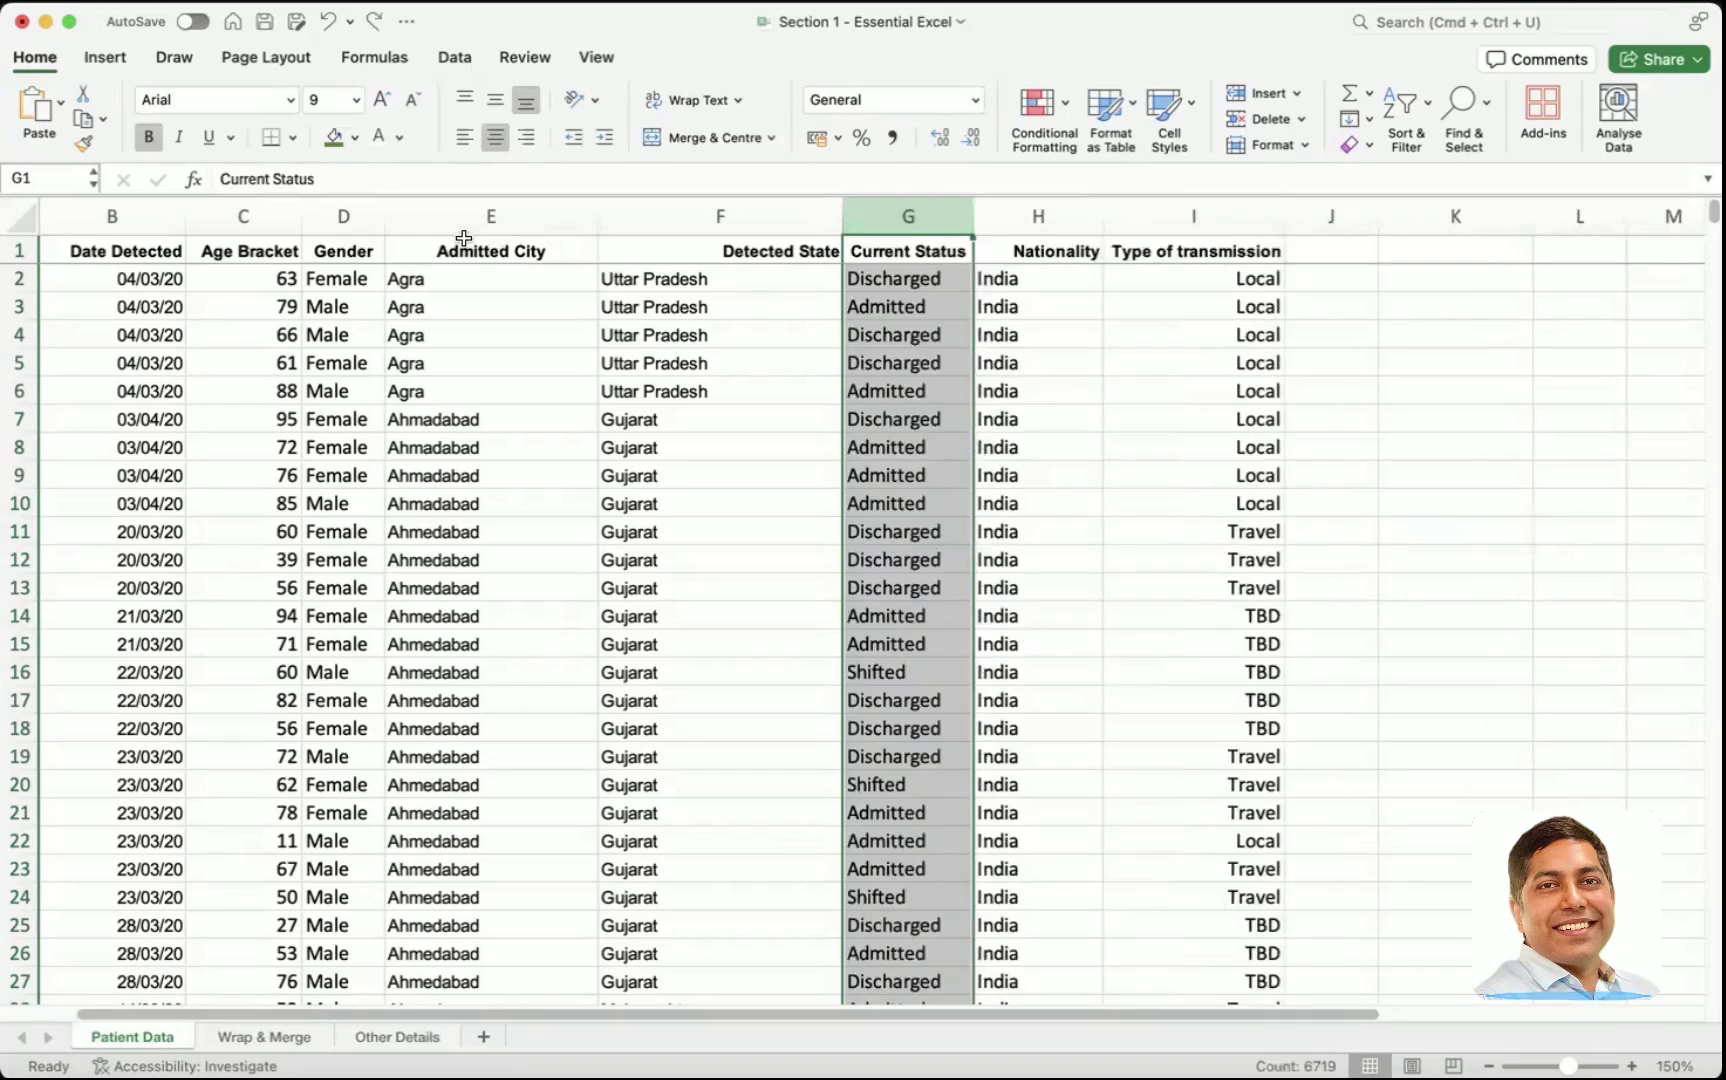
- Insert a blank column between Gender and Admitted City, and undo the insertion
click(353, 208)
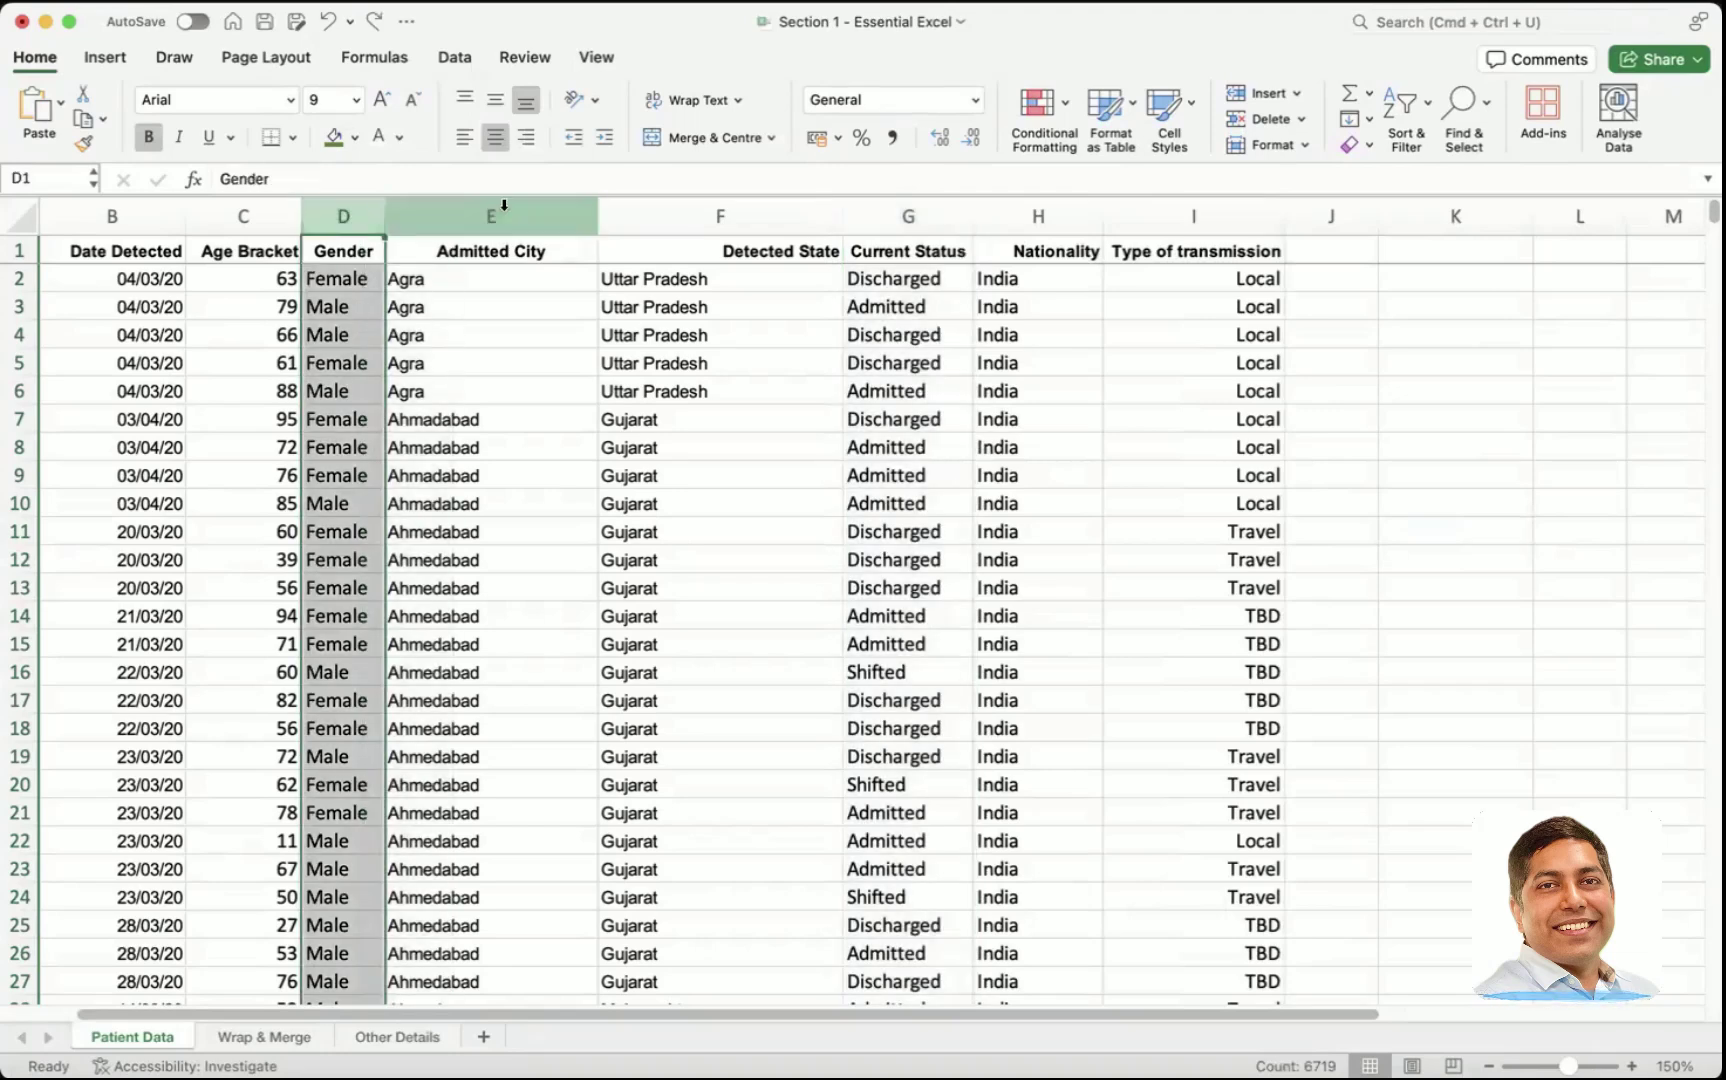
click(466, 231)
right_click(469, 236)
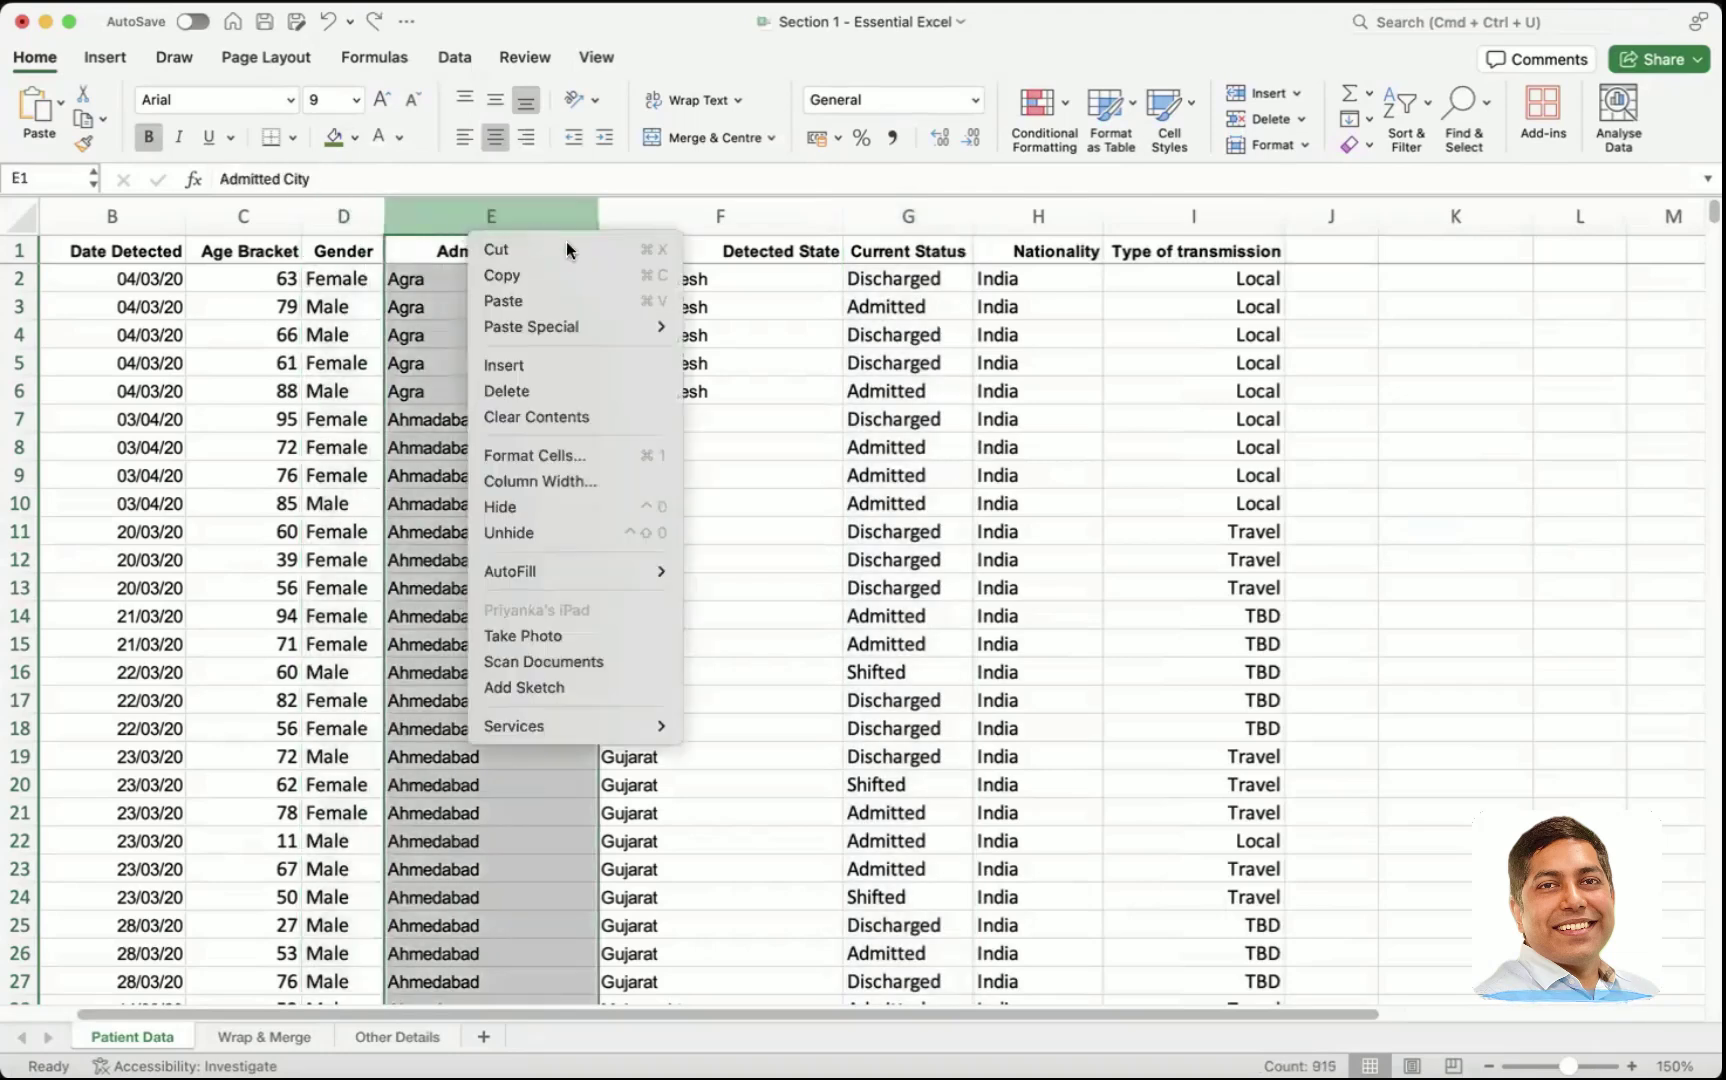
click(580, 368)
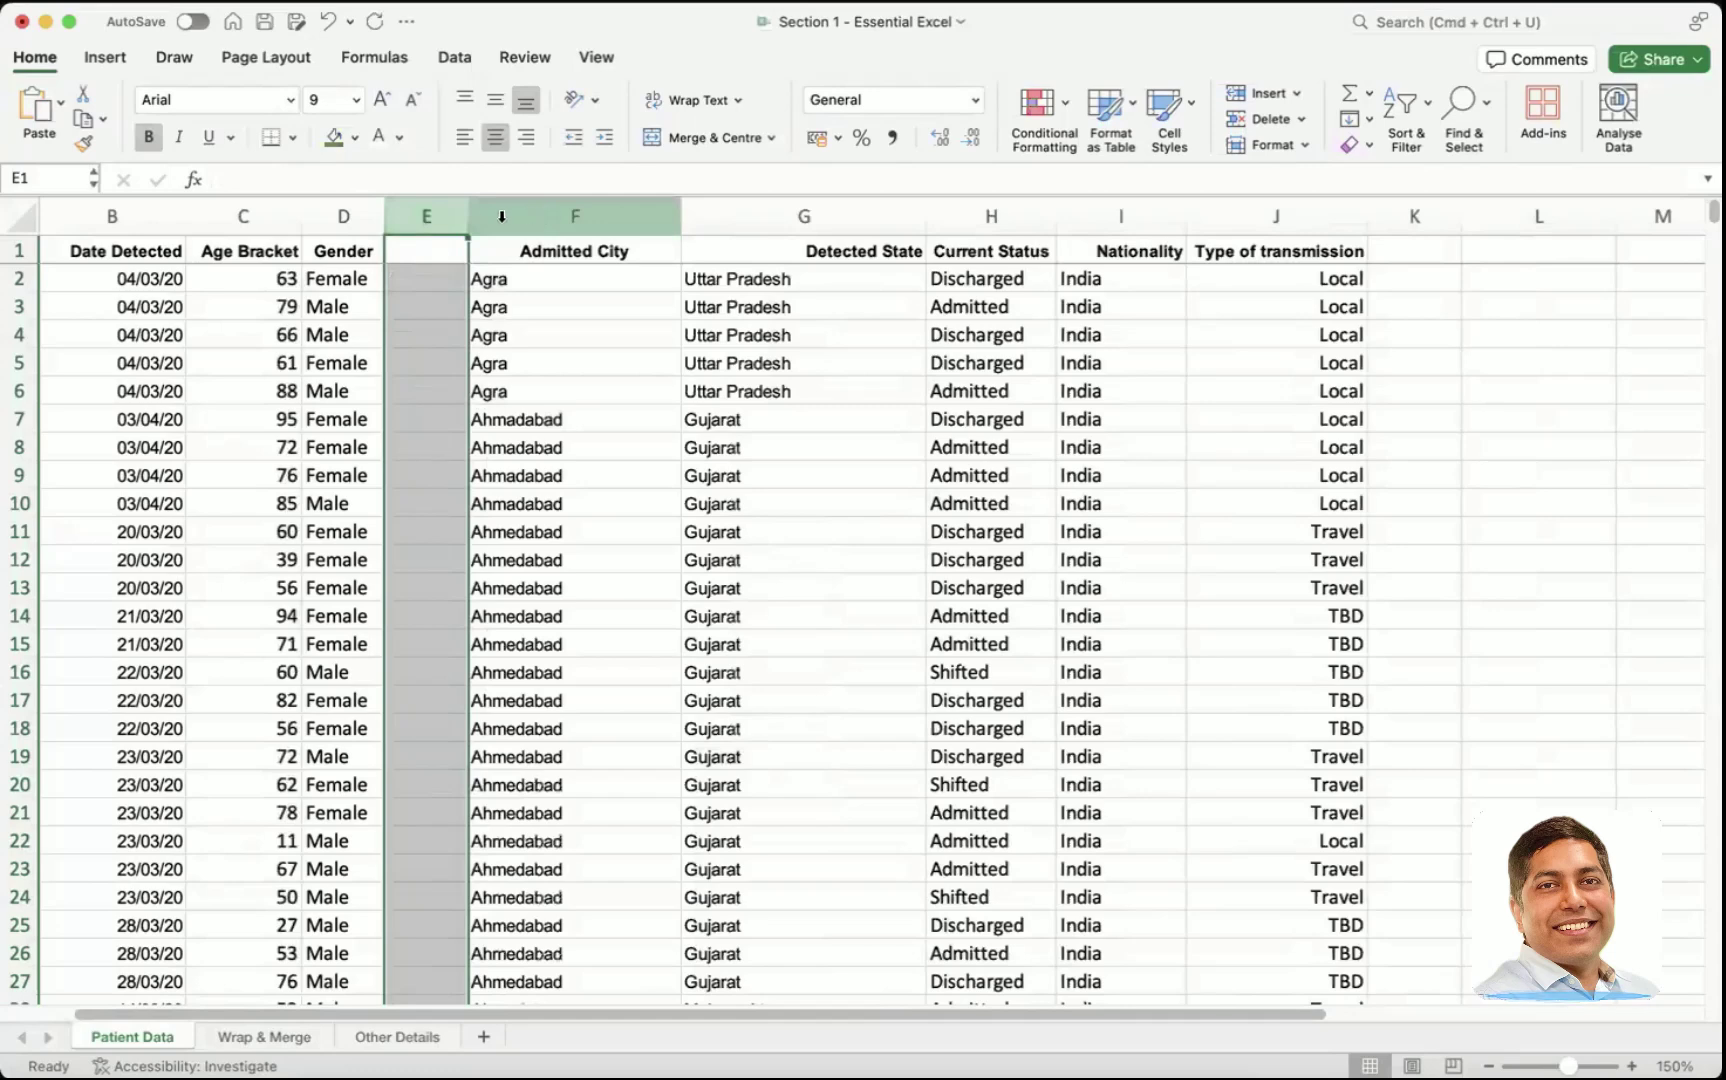
key(super+z)
click(452, 228)
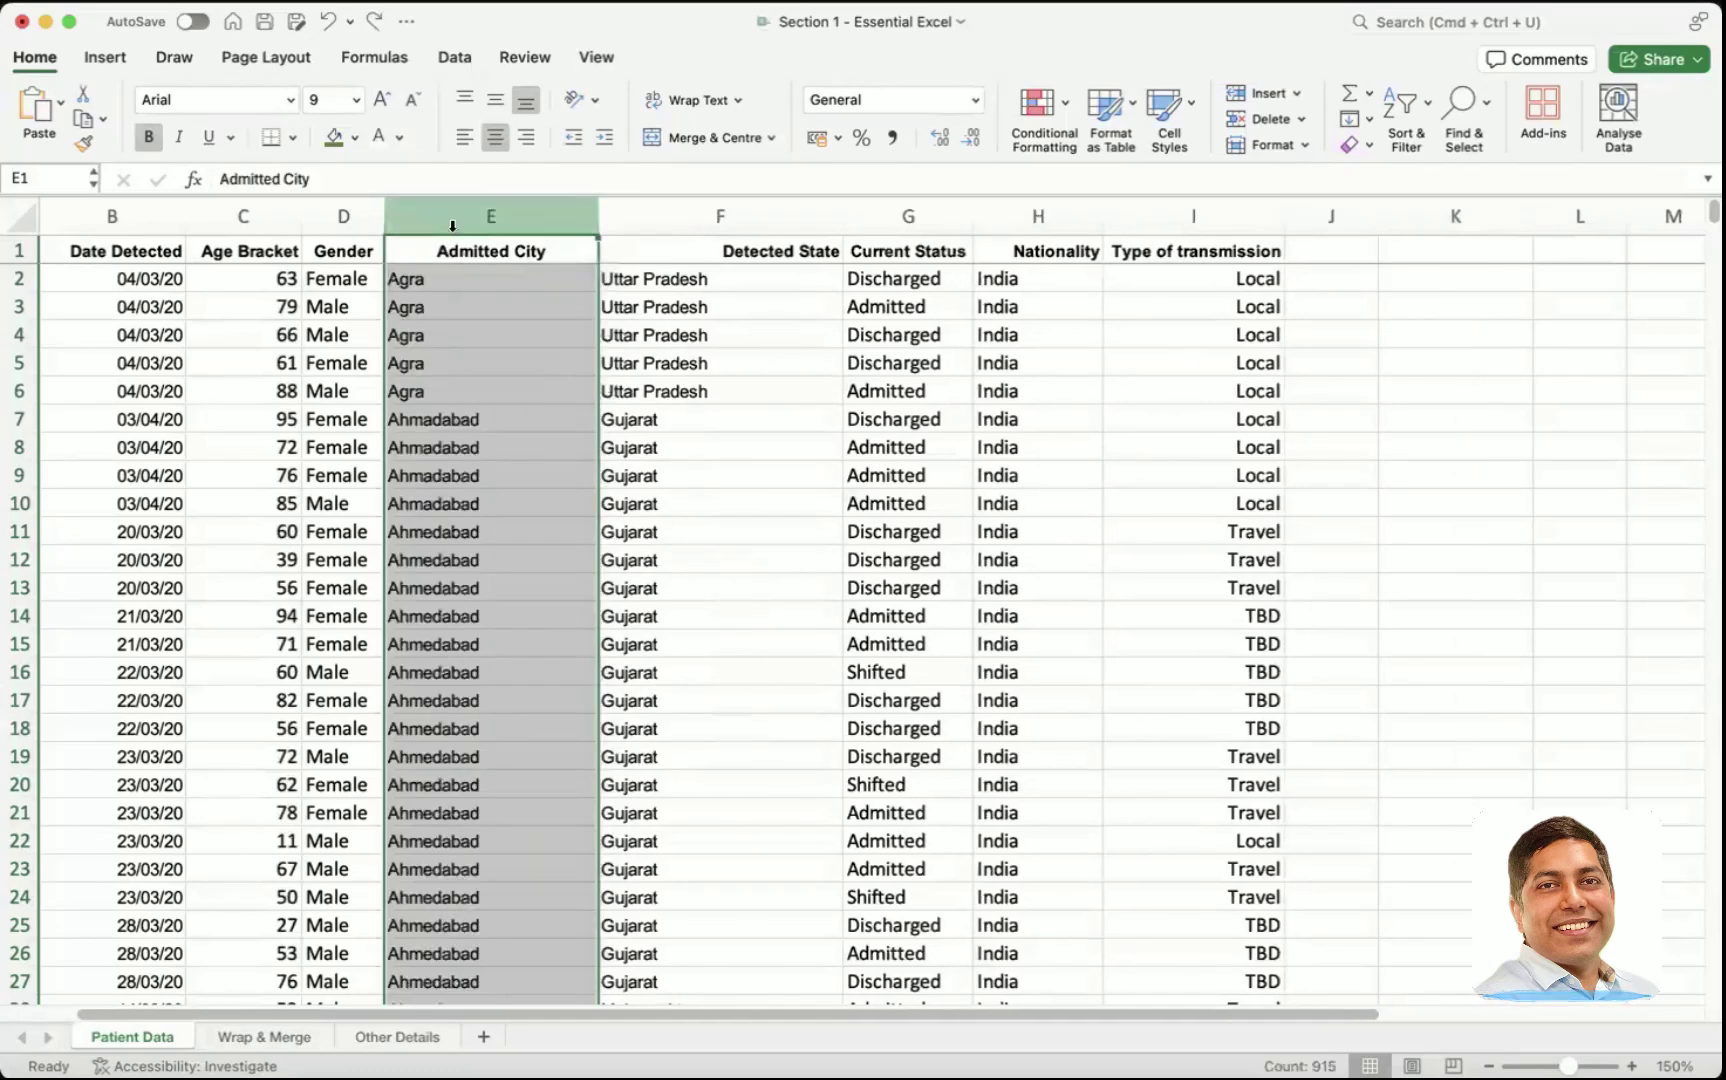
- Insert a blank row above row 8, between rows 7 and 8, and undo the insertion
click(635, 387)
click(19, 419)
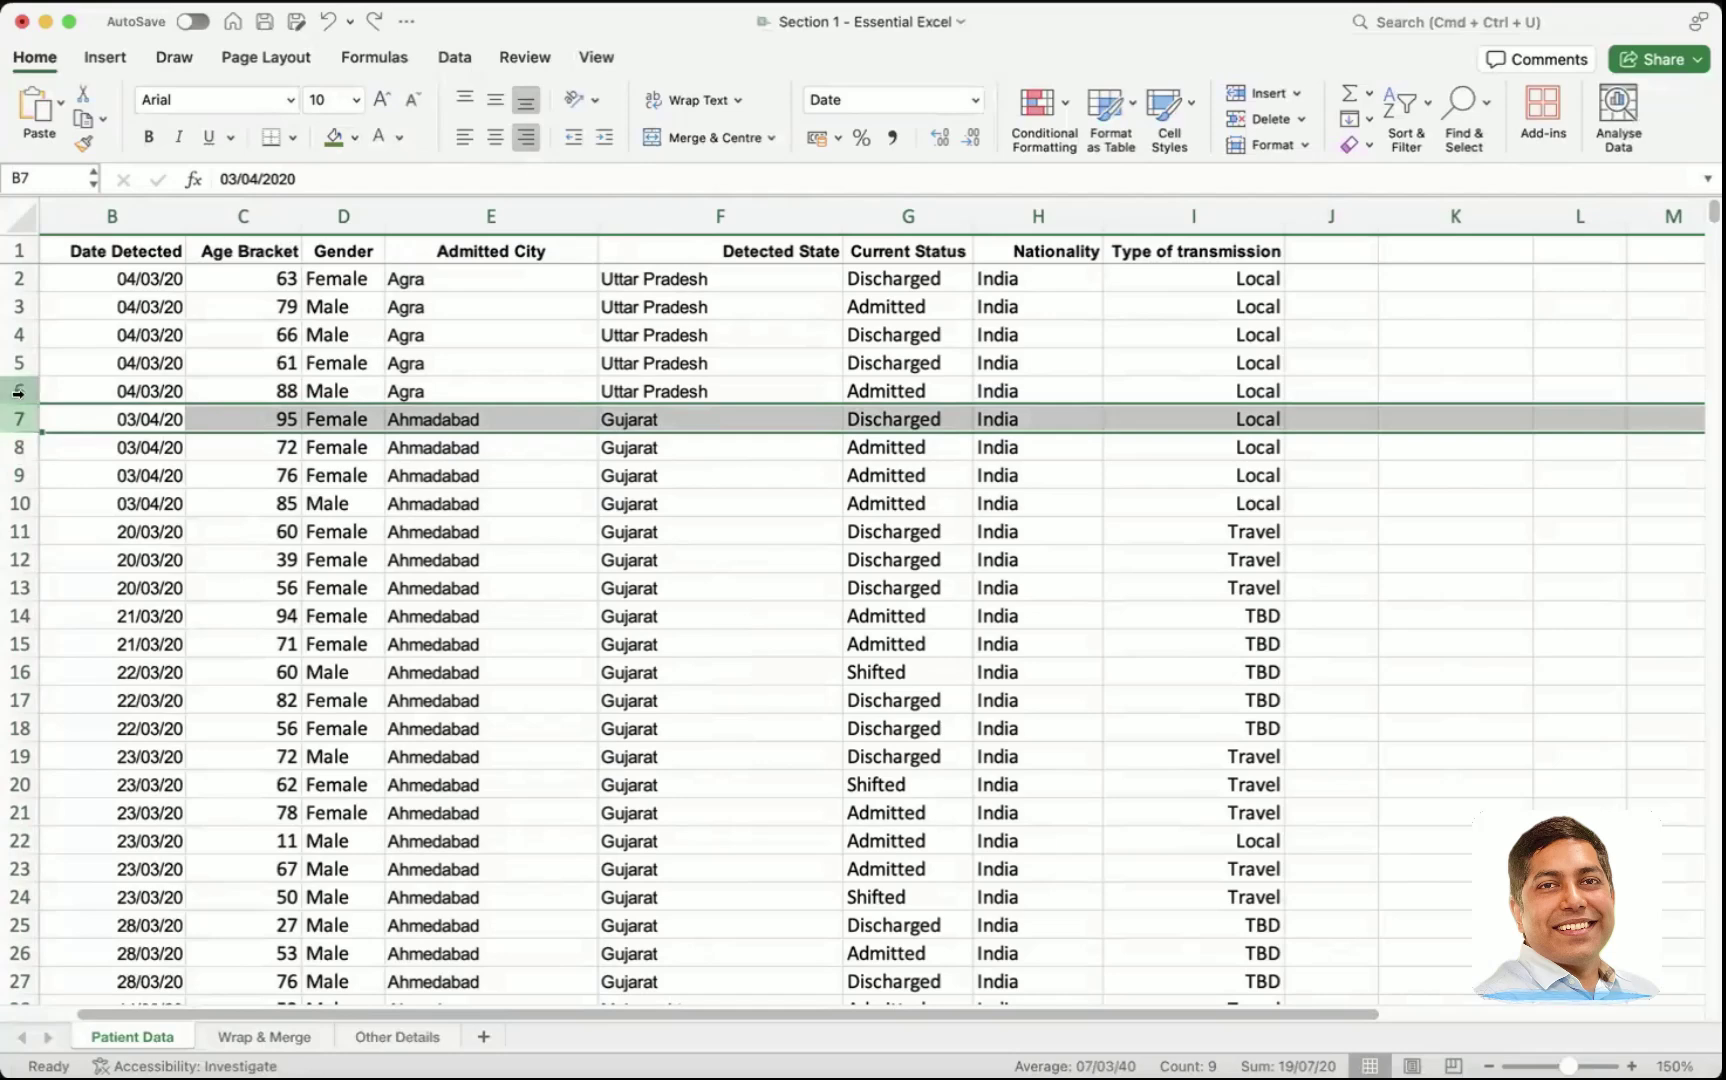
click(19, 448)
right_click(20, 450)
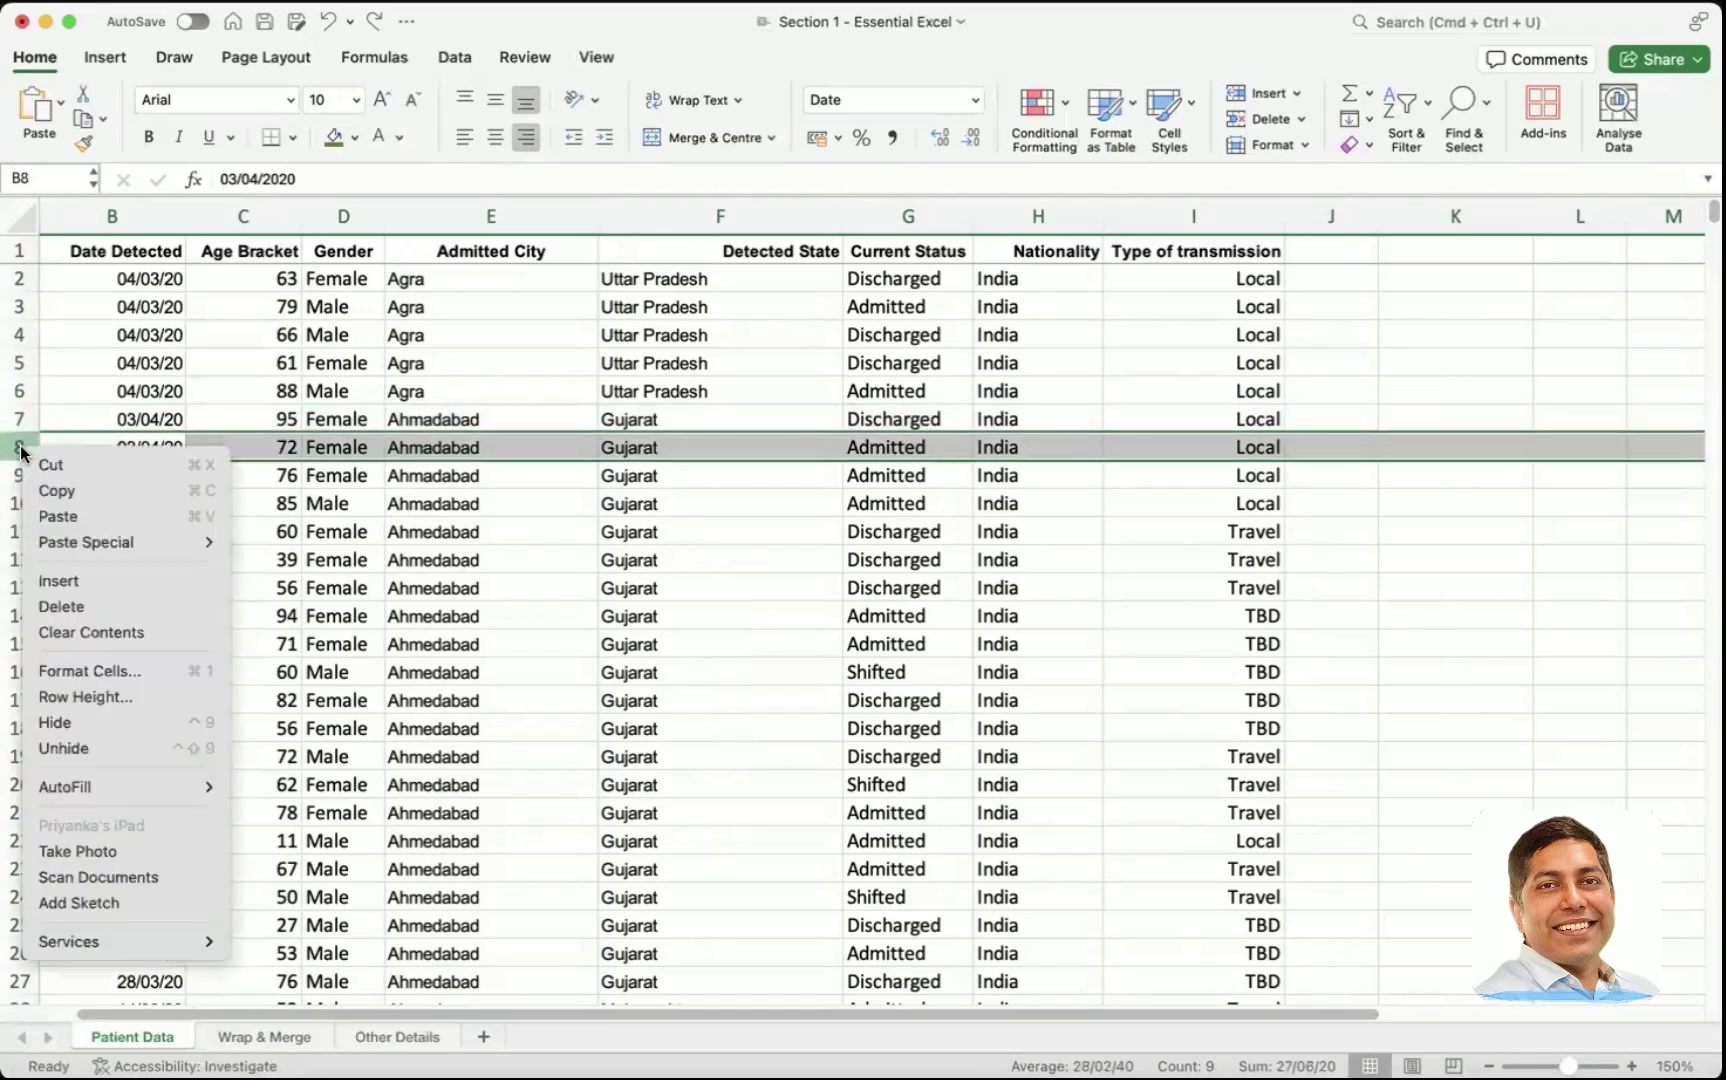
click(100, 578)
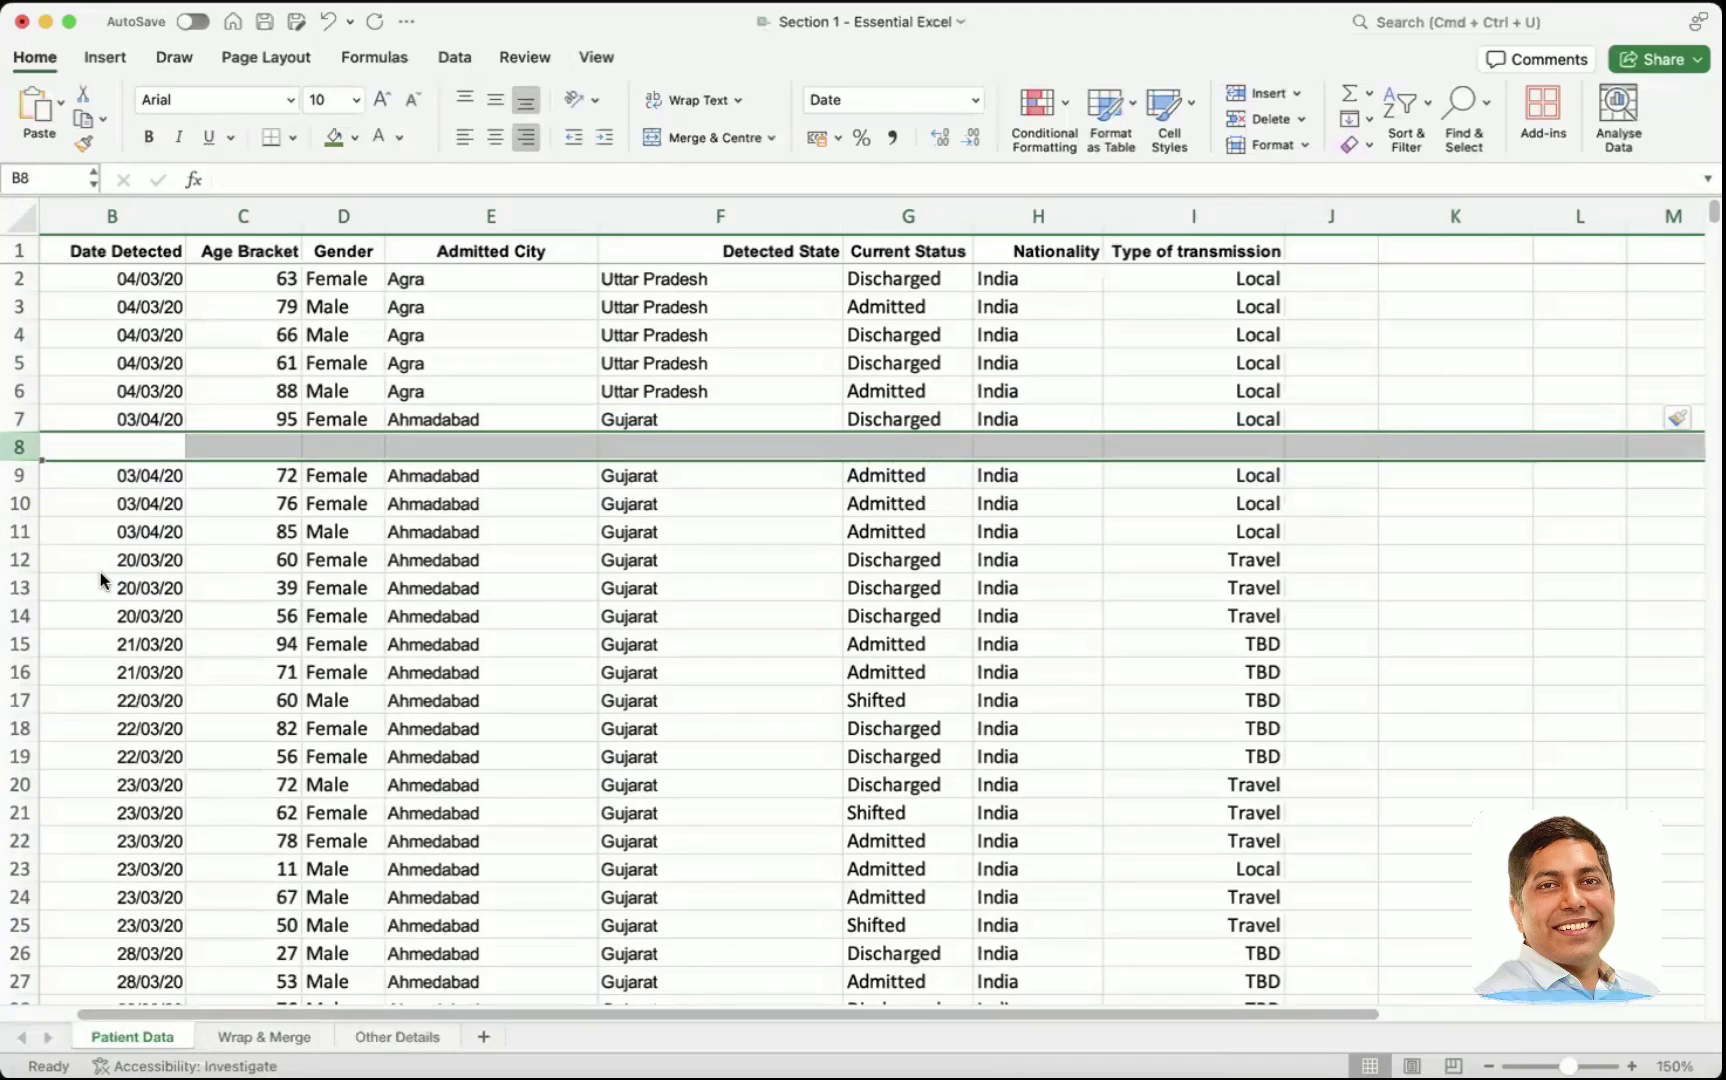
key(super+z)
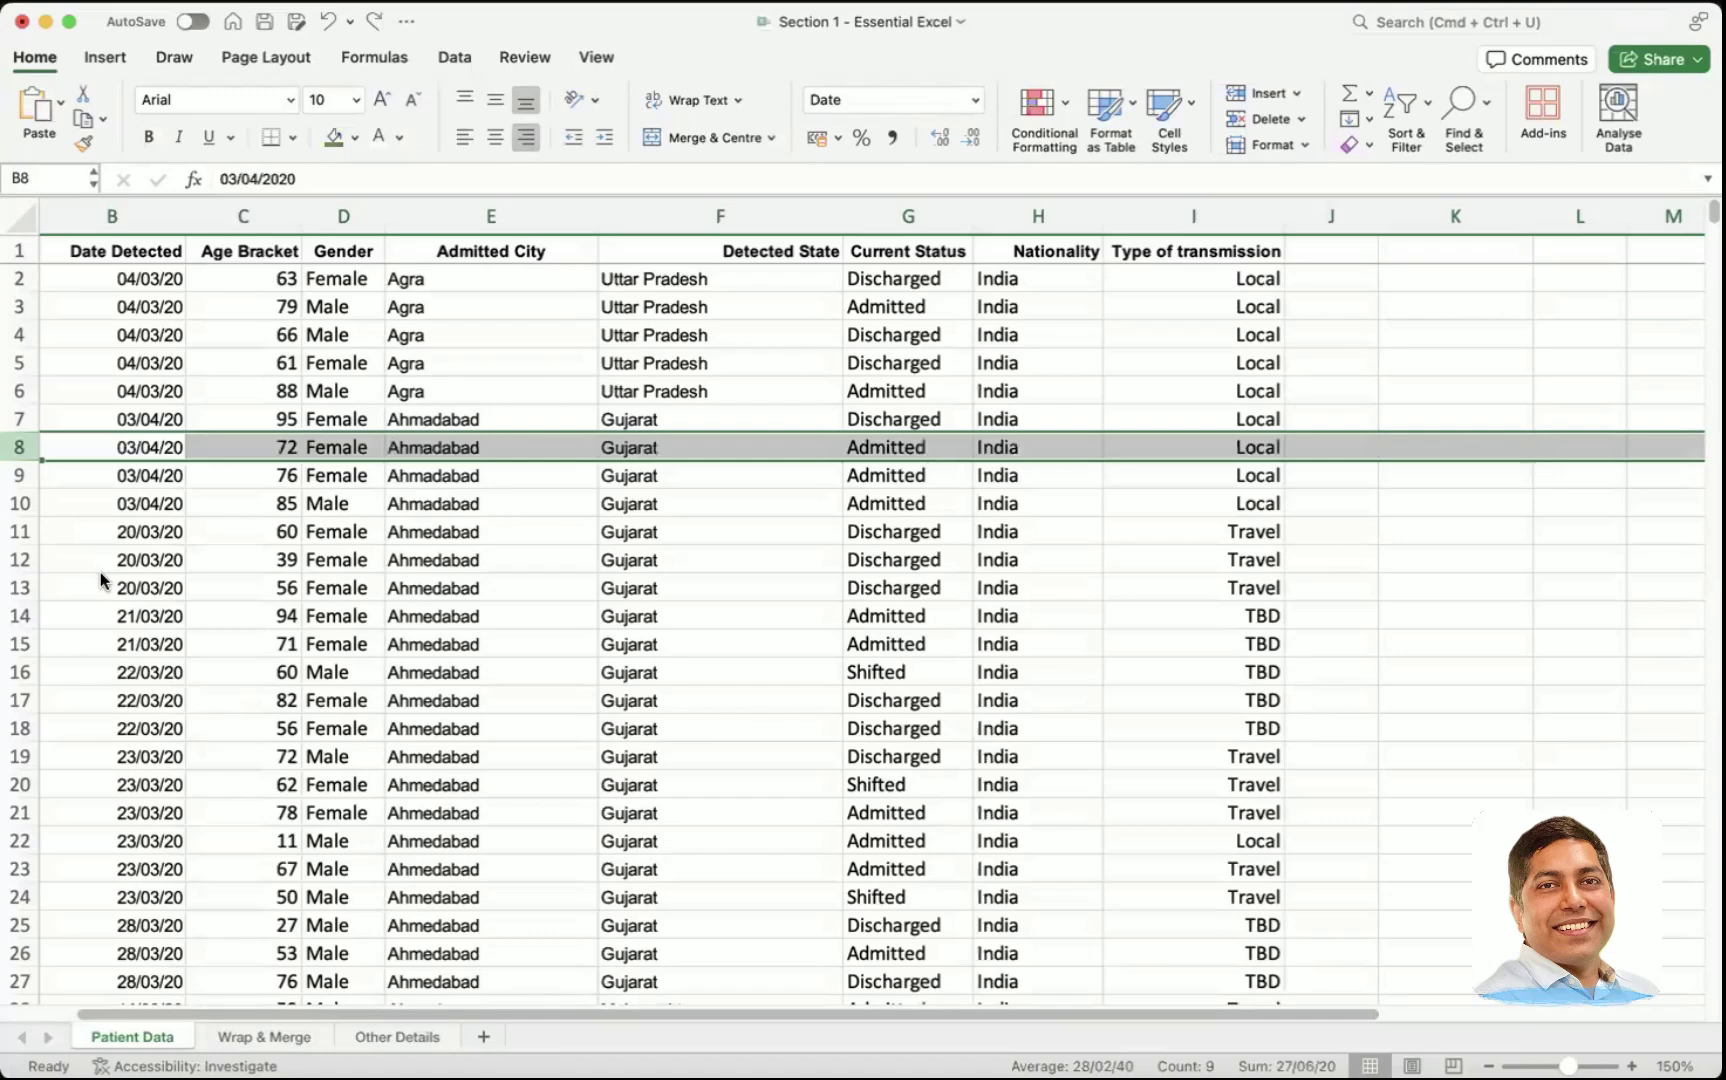
click(639, 594)
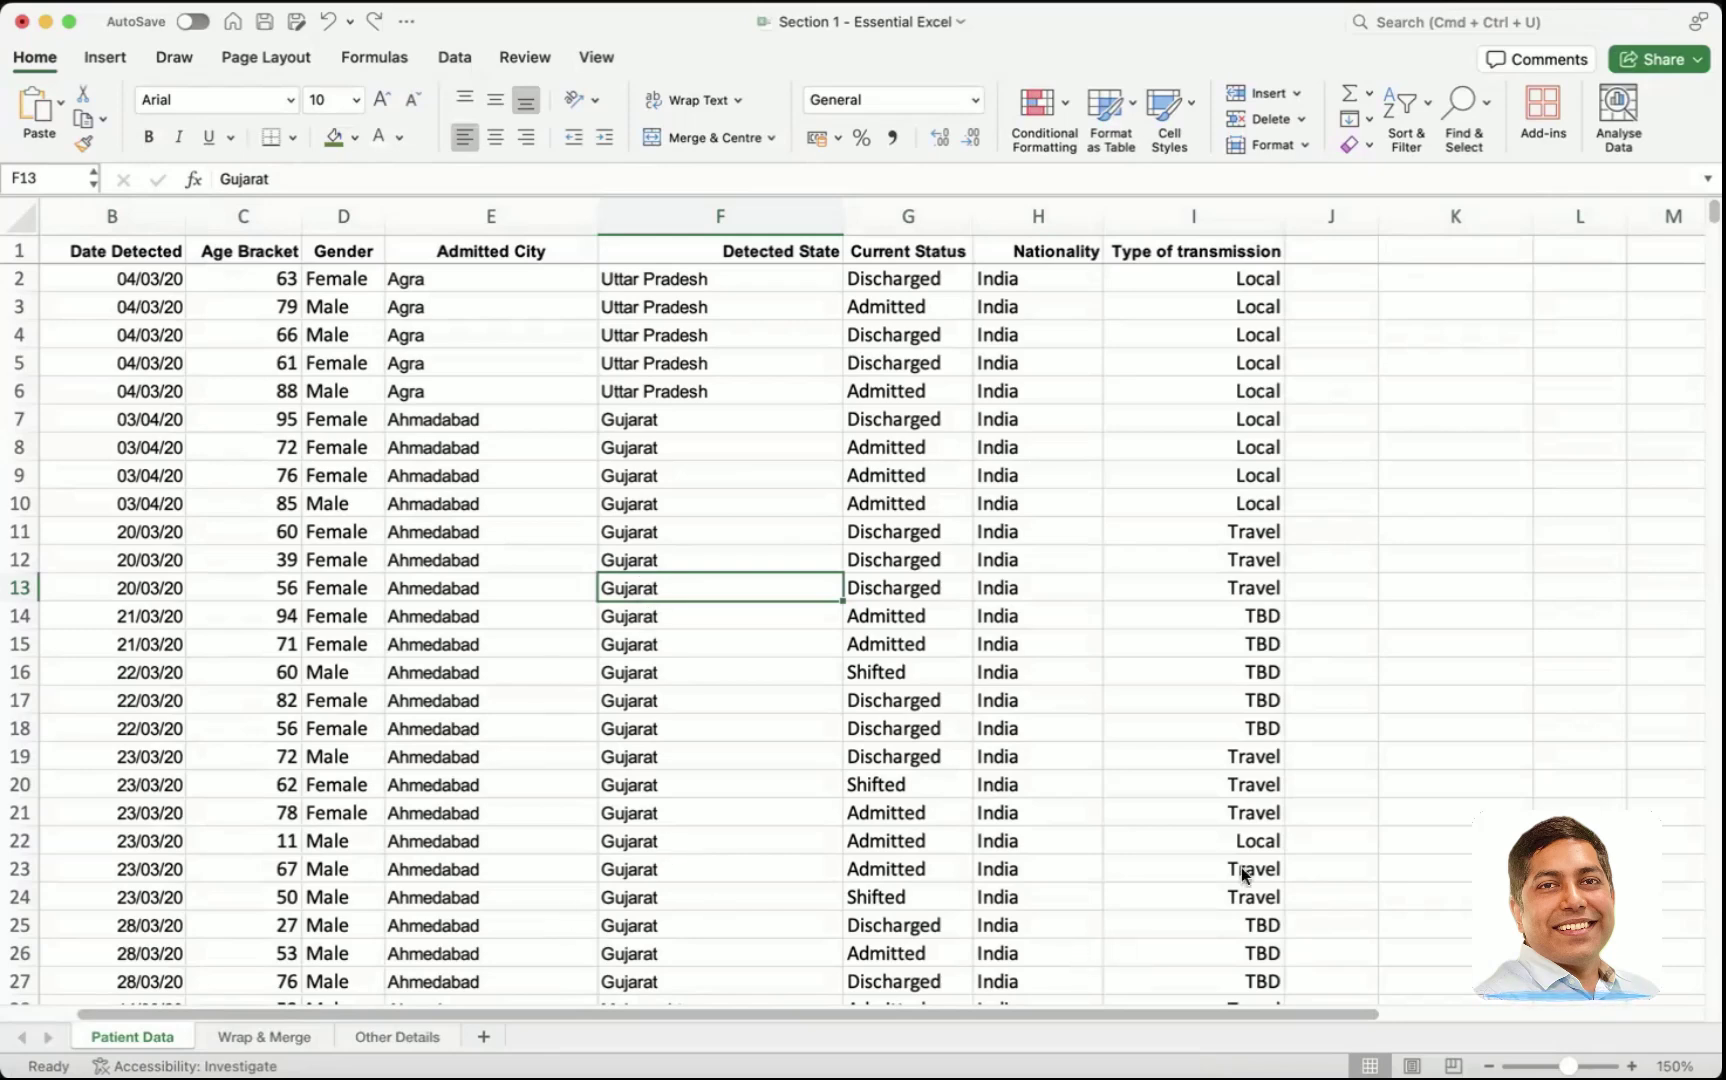
- Look through the patient numbers in column A from the first record downwards and return to the start
scroll(731, 741, left, 3)
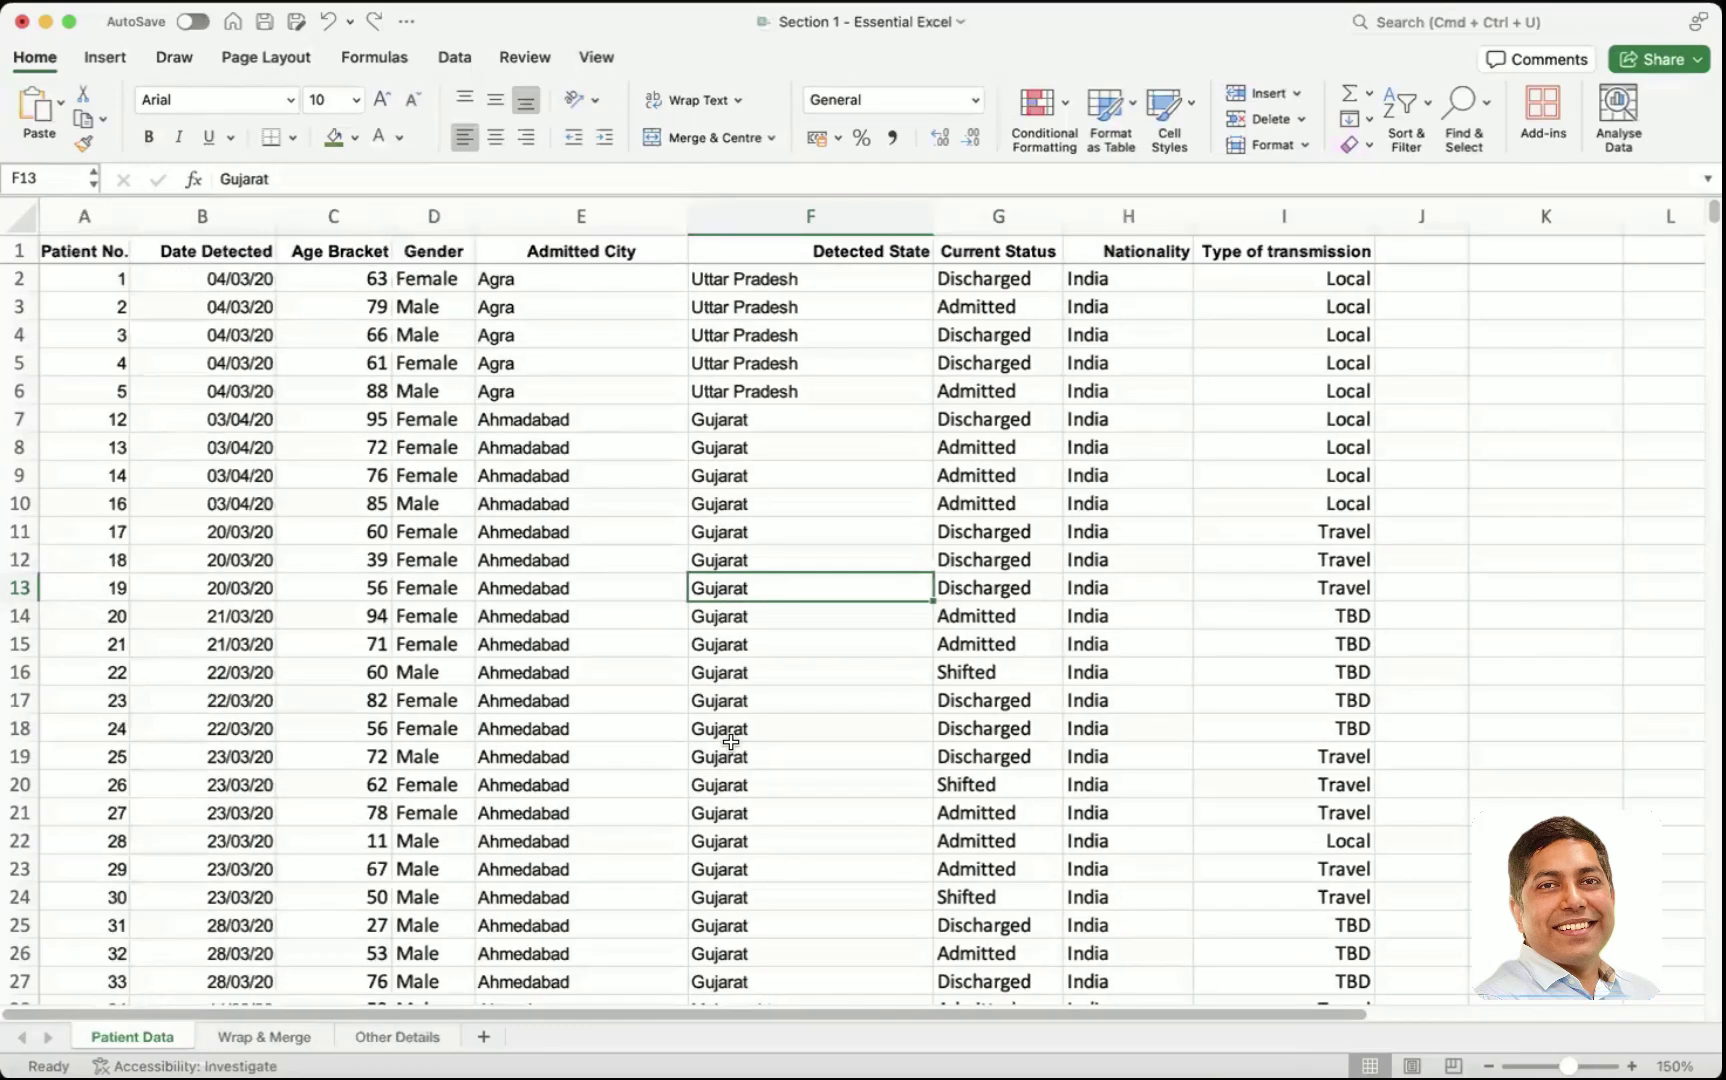
drag(88, 279, 120, 365)
click(118, 284)
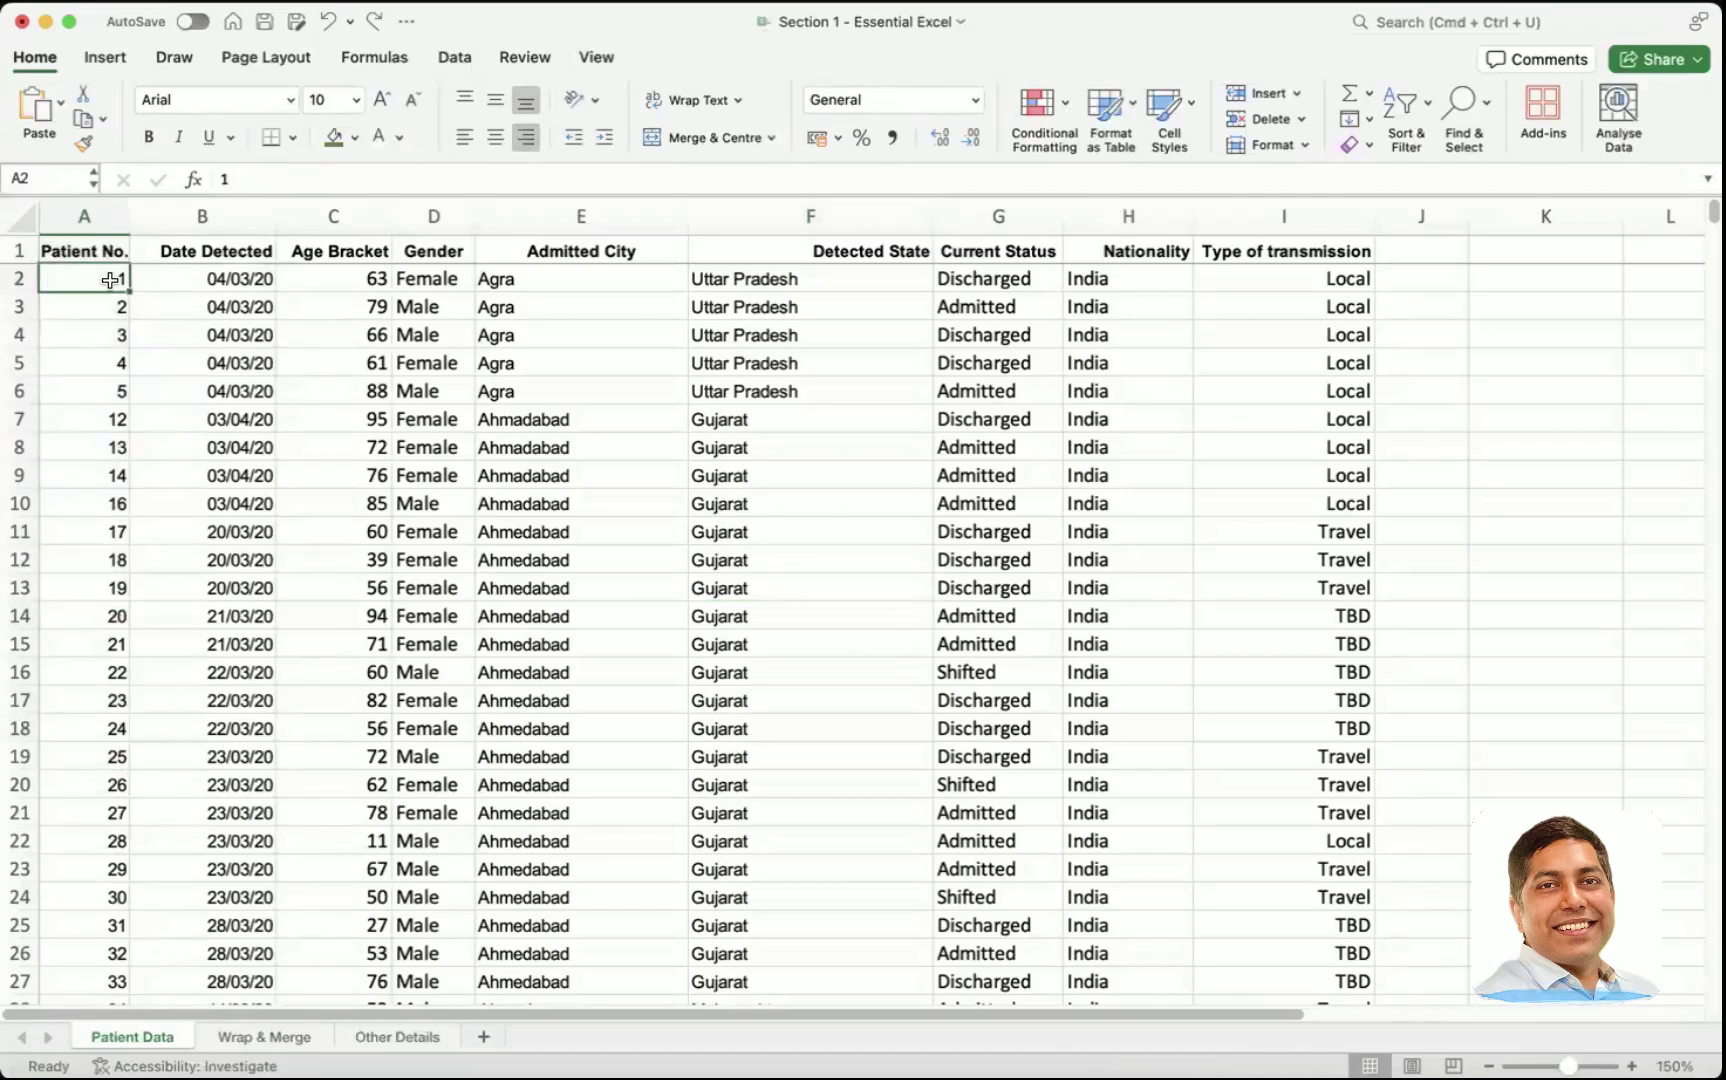
scroll(110, 280, down, 20)
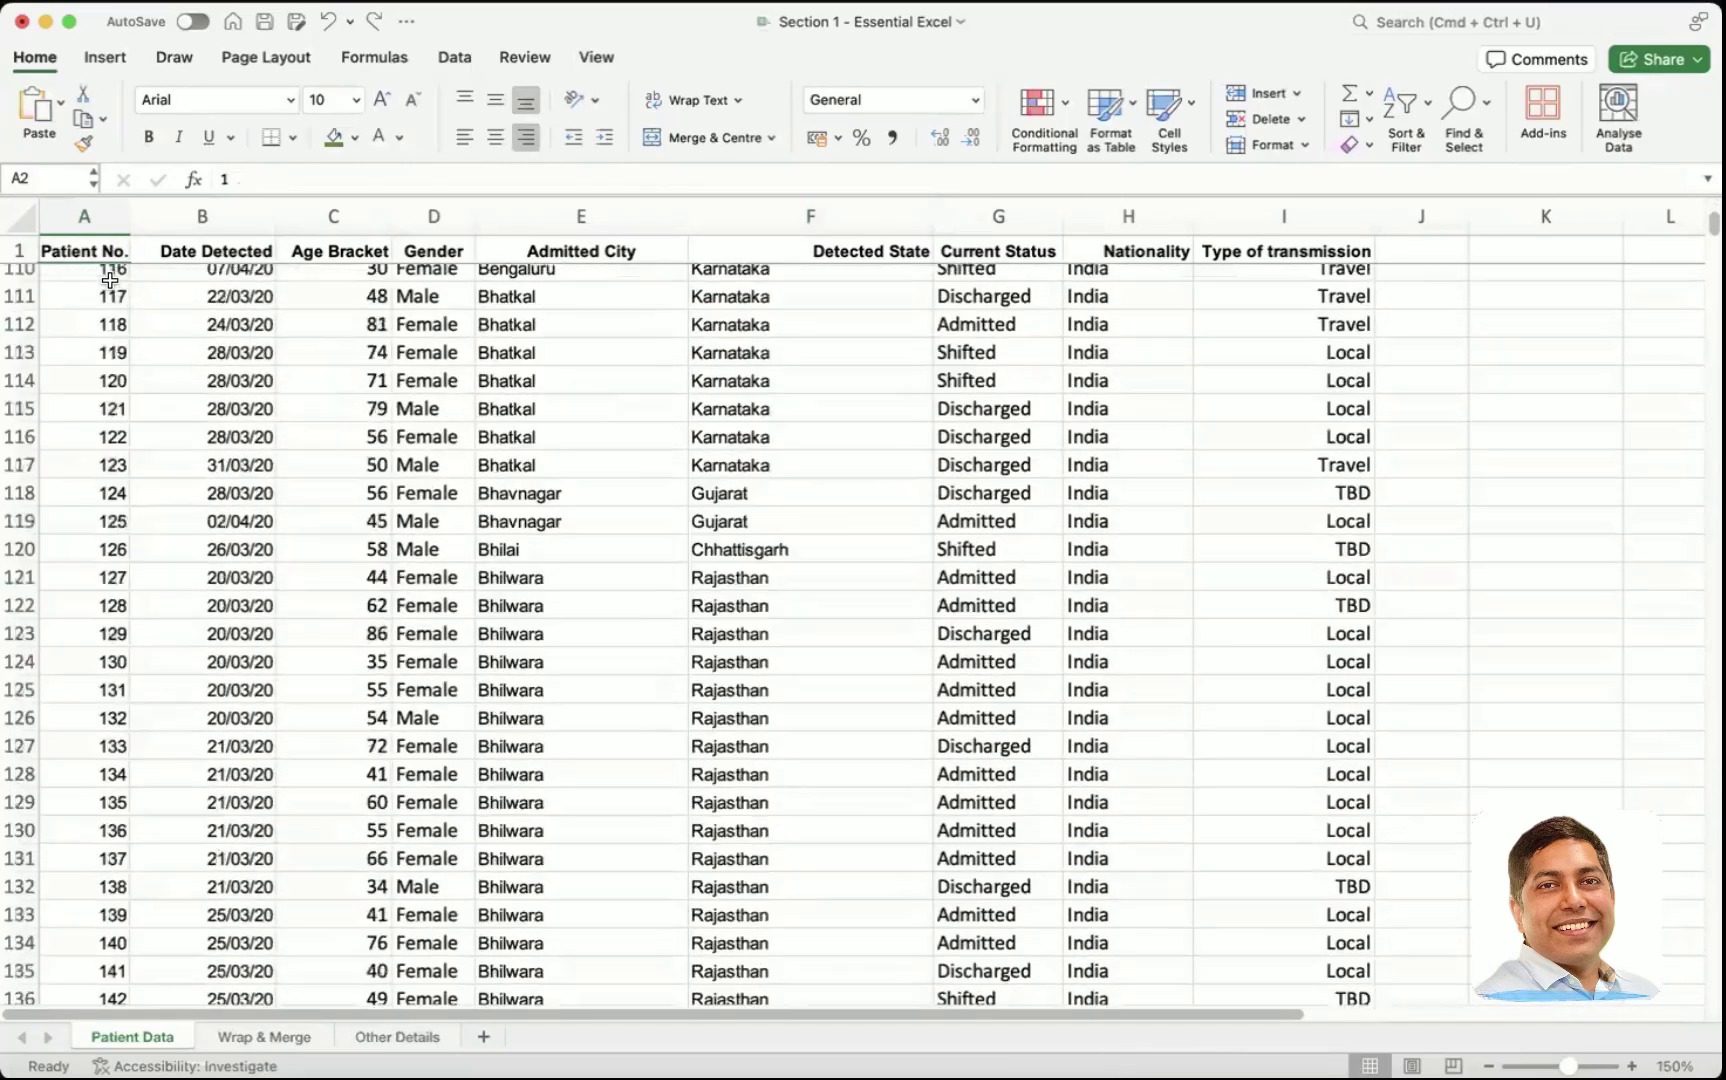
scroll(110, 280, up, 20)
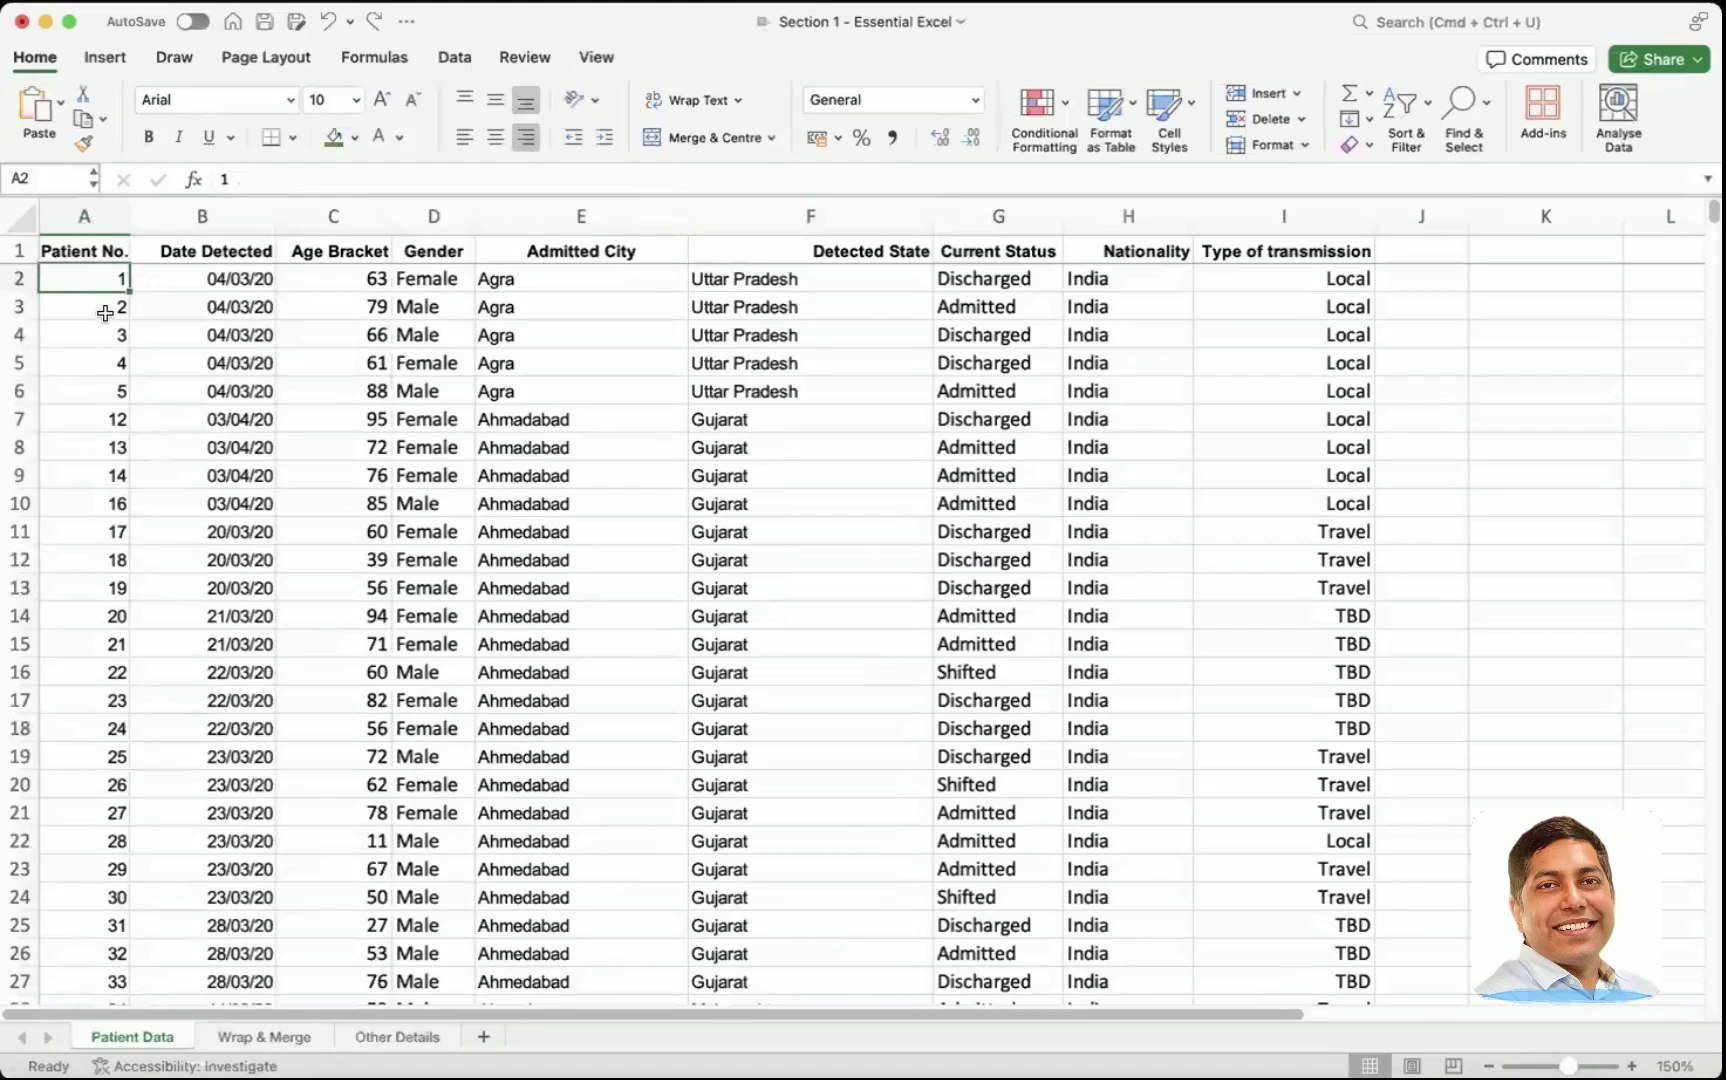
- Compare the patient number in row 7 with the first one, and check the last patient number in column A
click(112, 420)
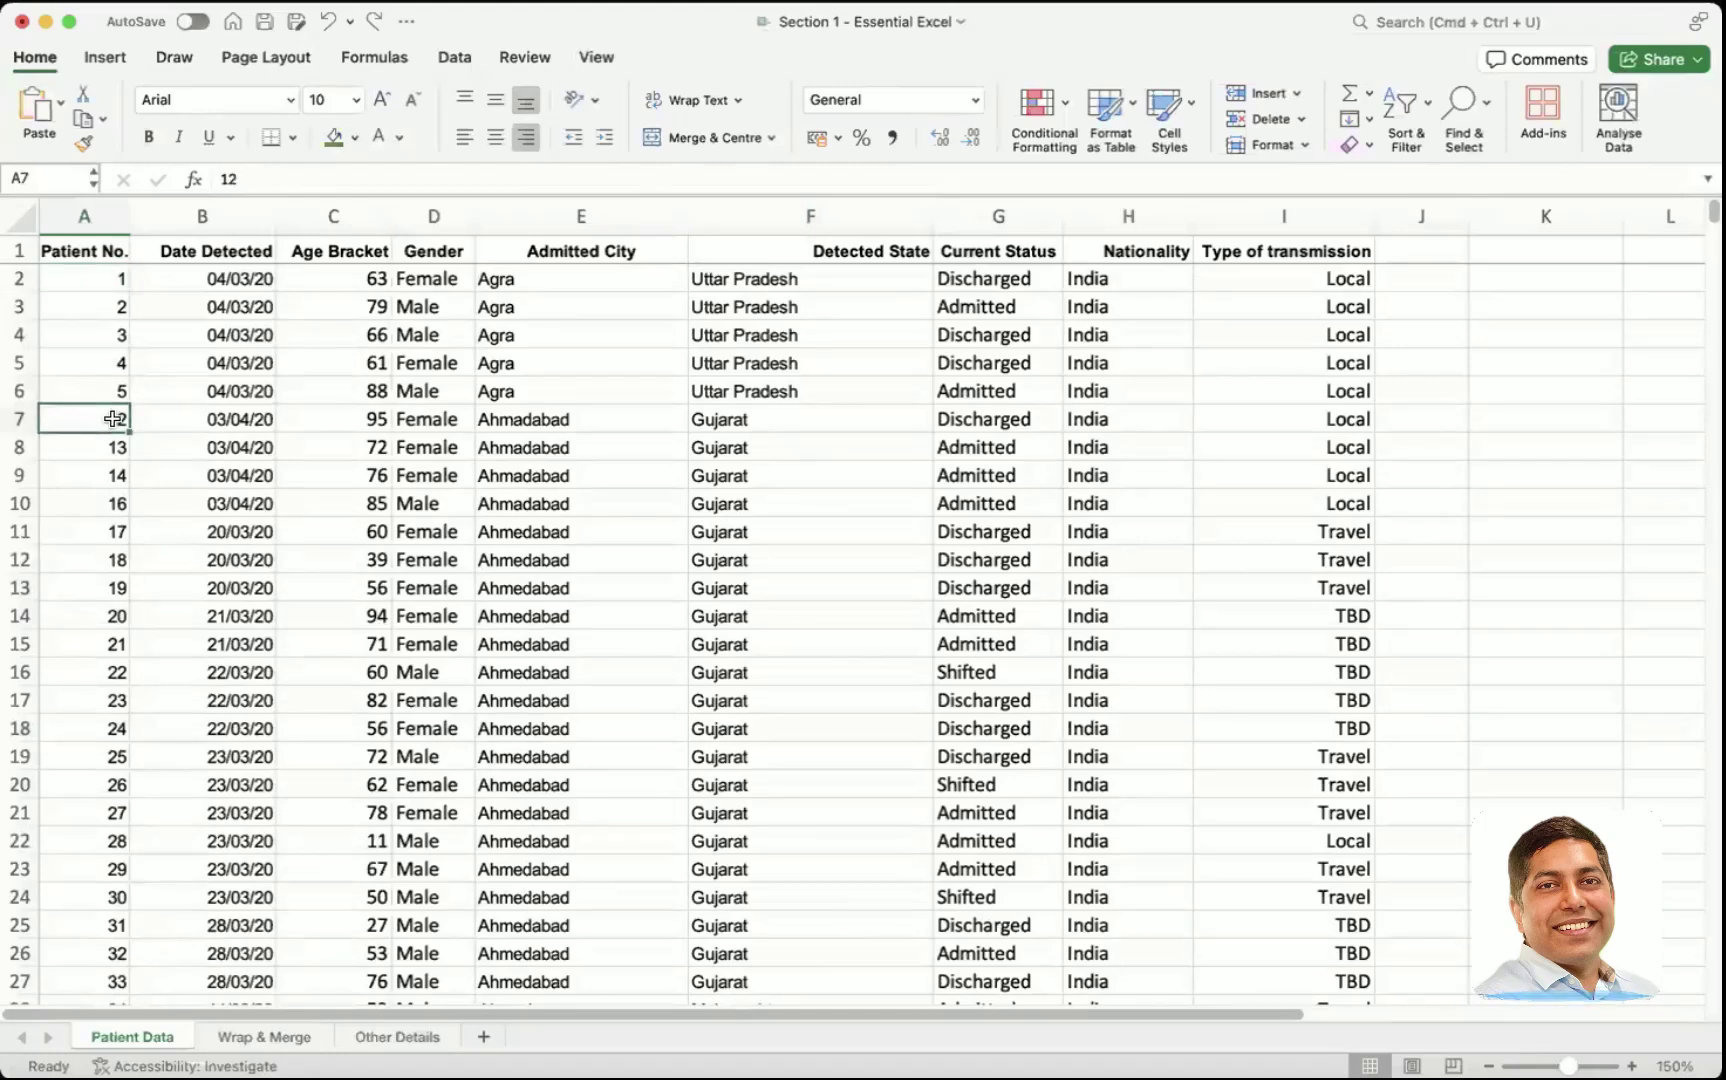
click(95, 288)
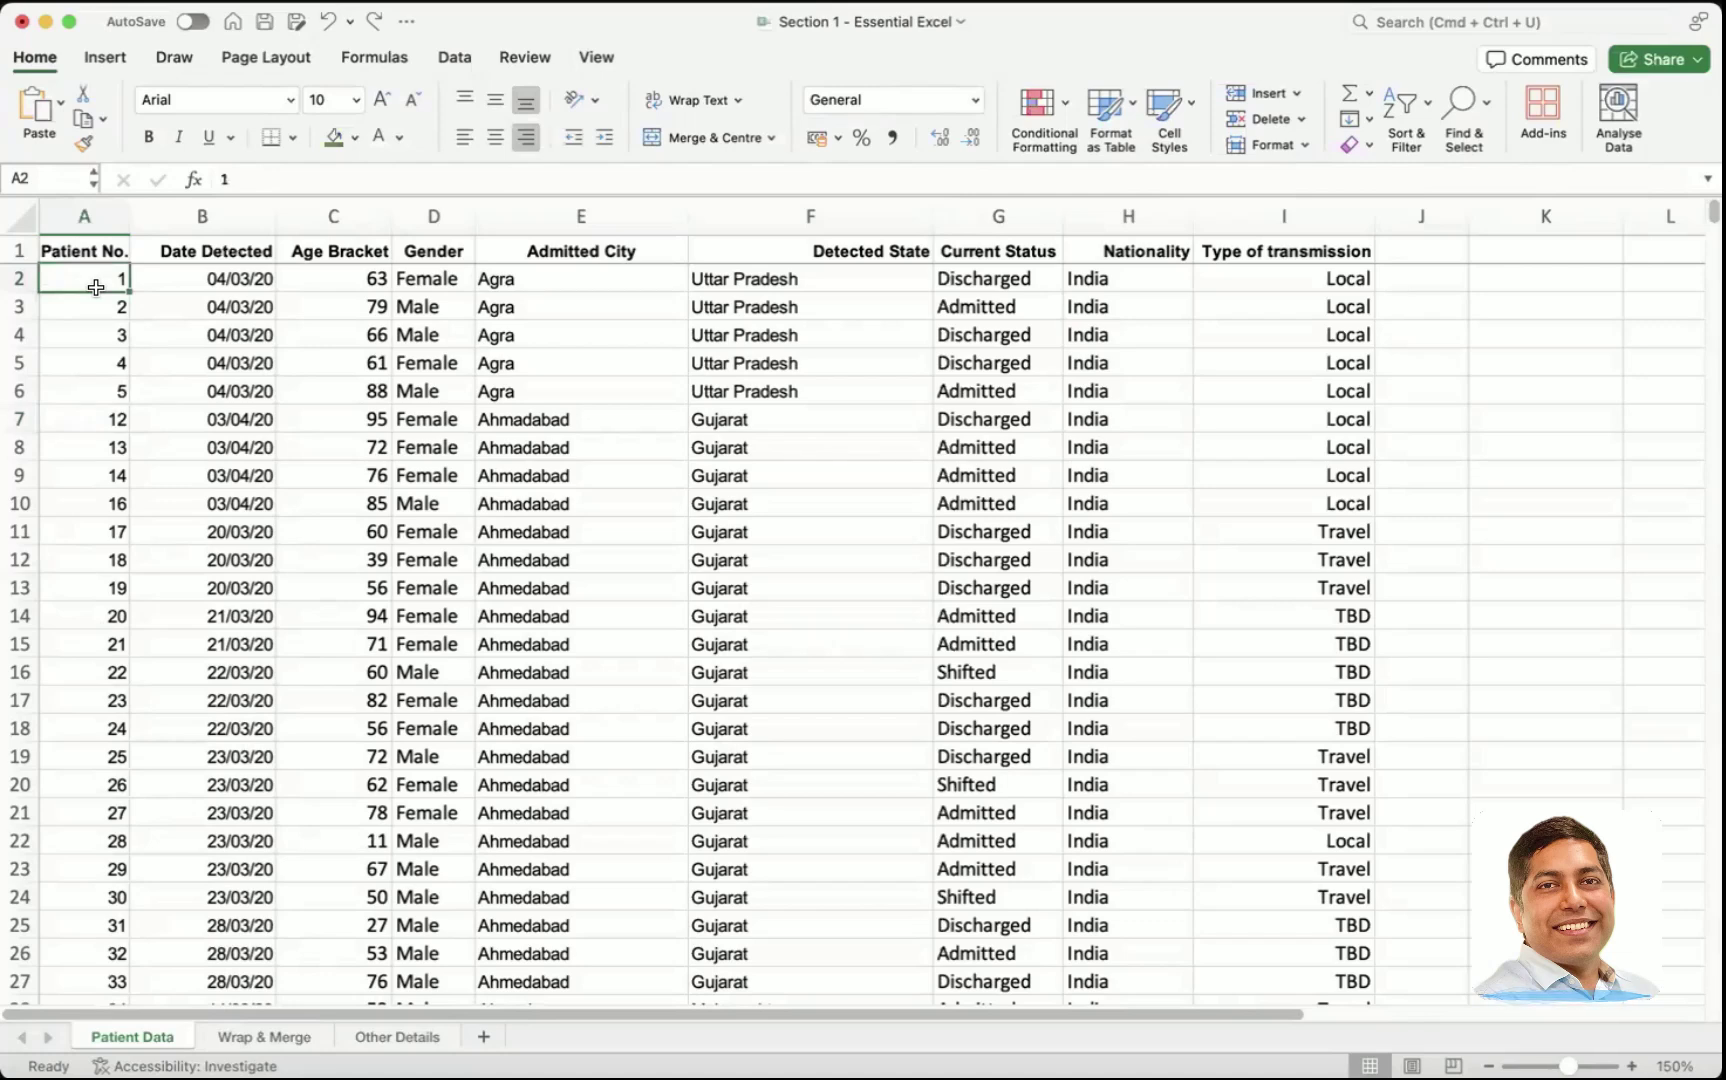
key(super+Down)
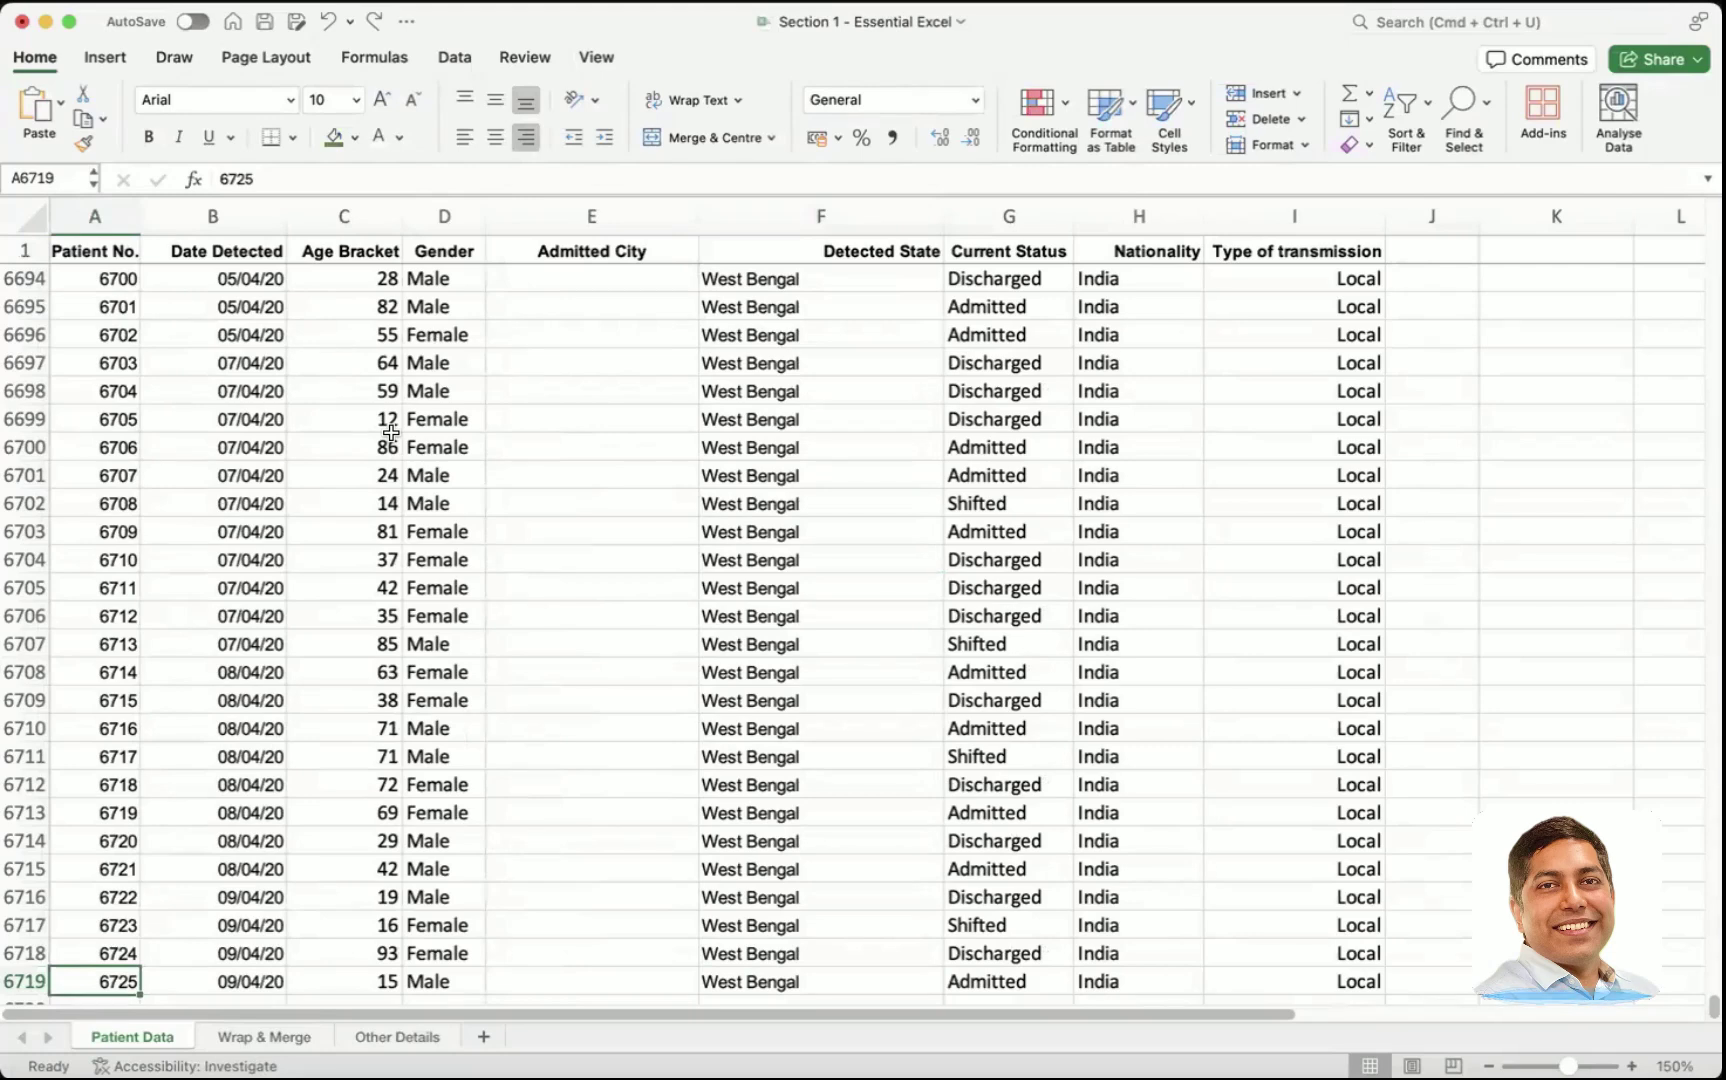
key(super+Up)
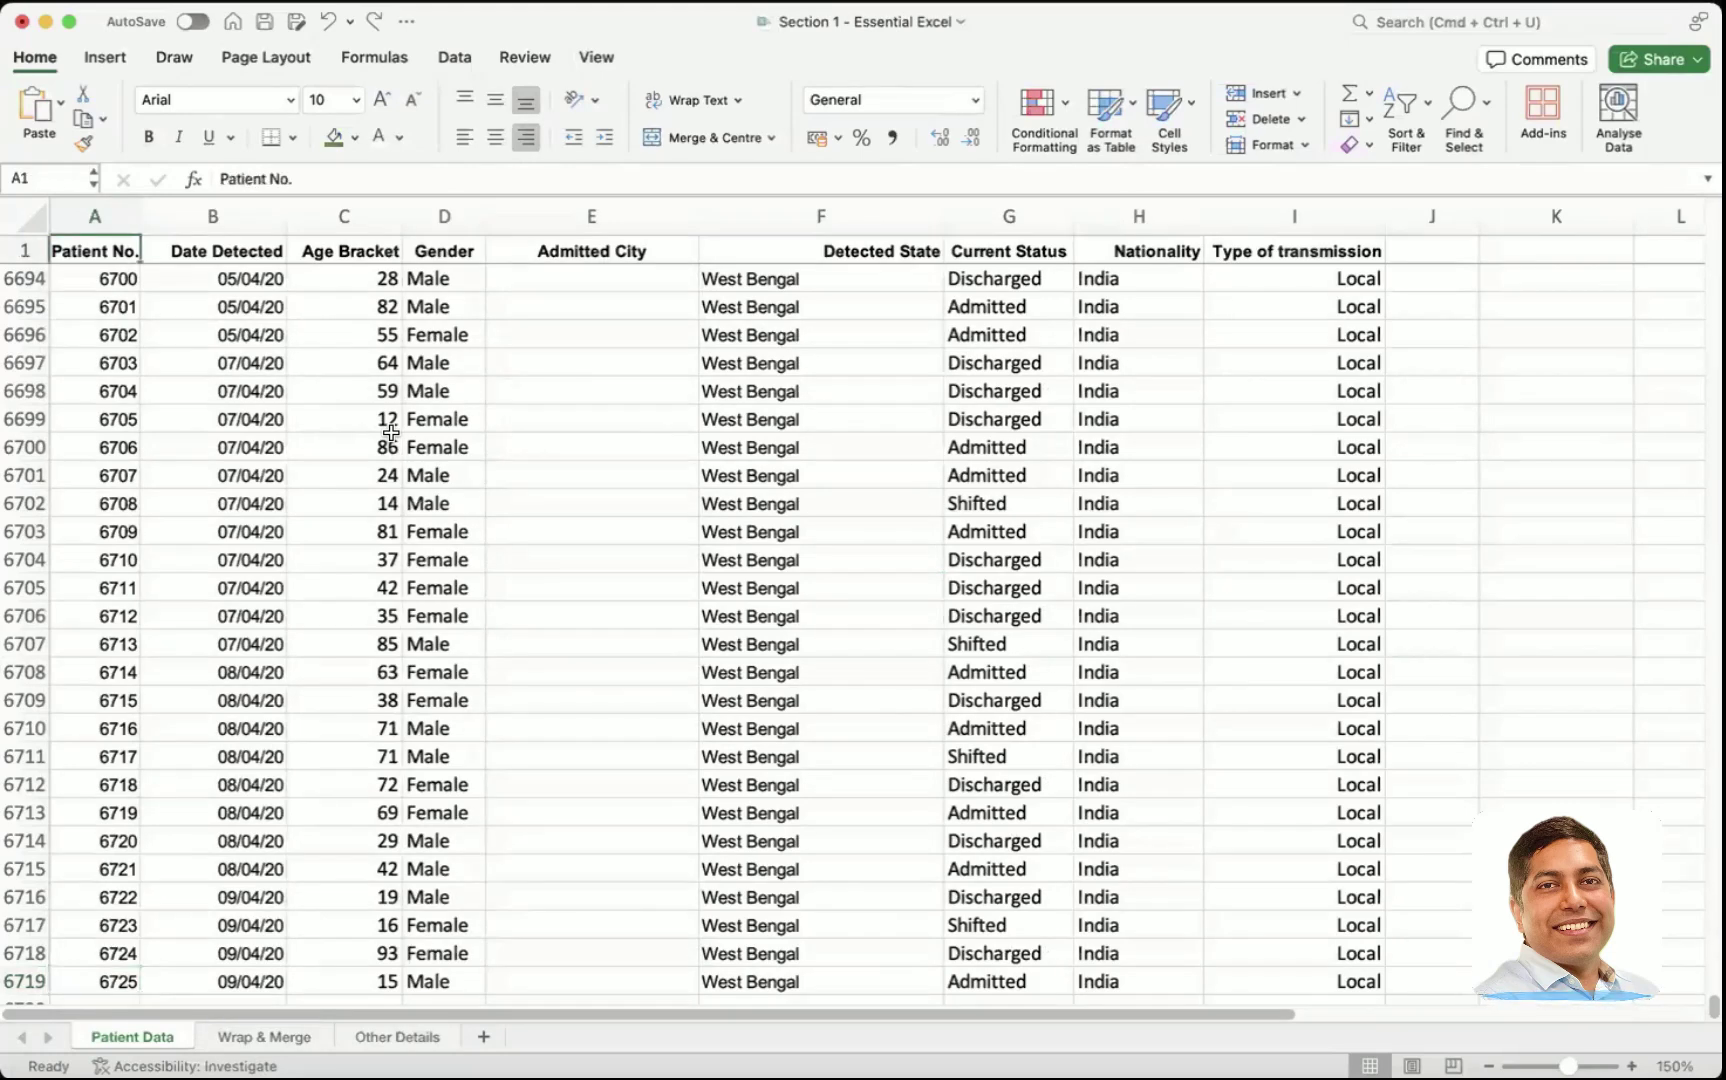
key(Down)
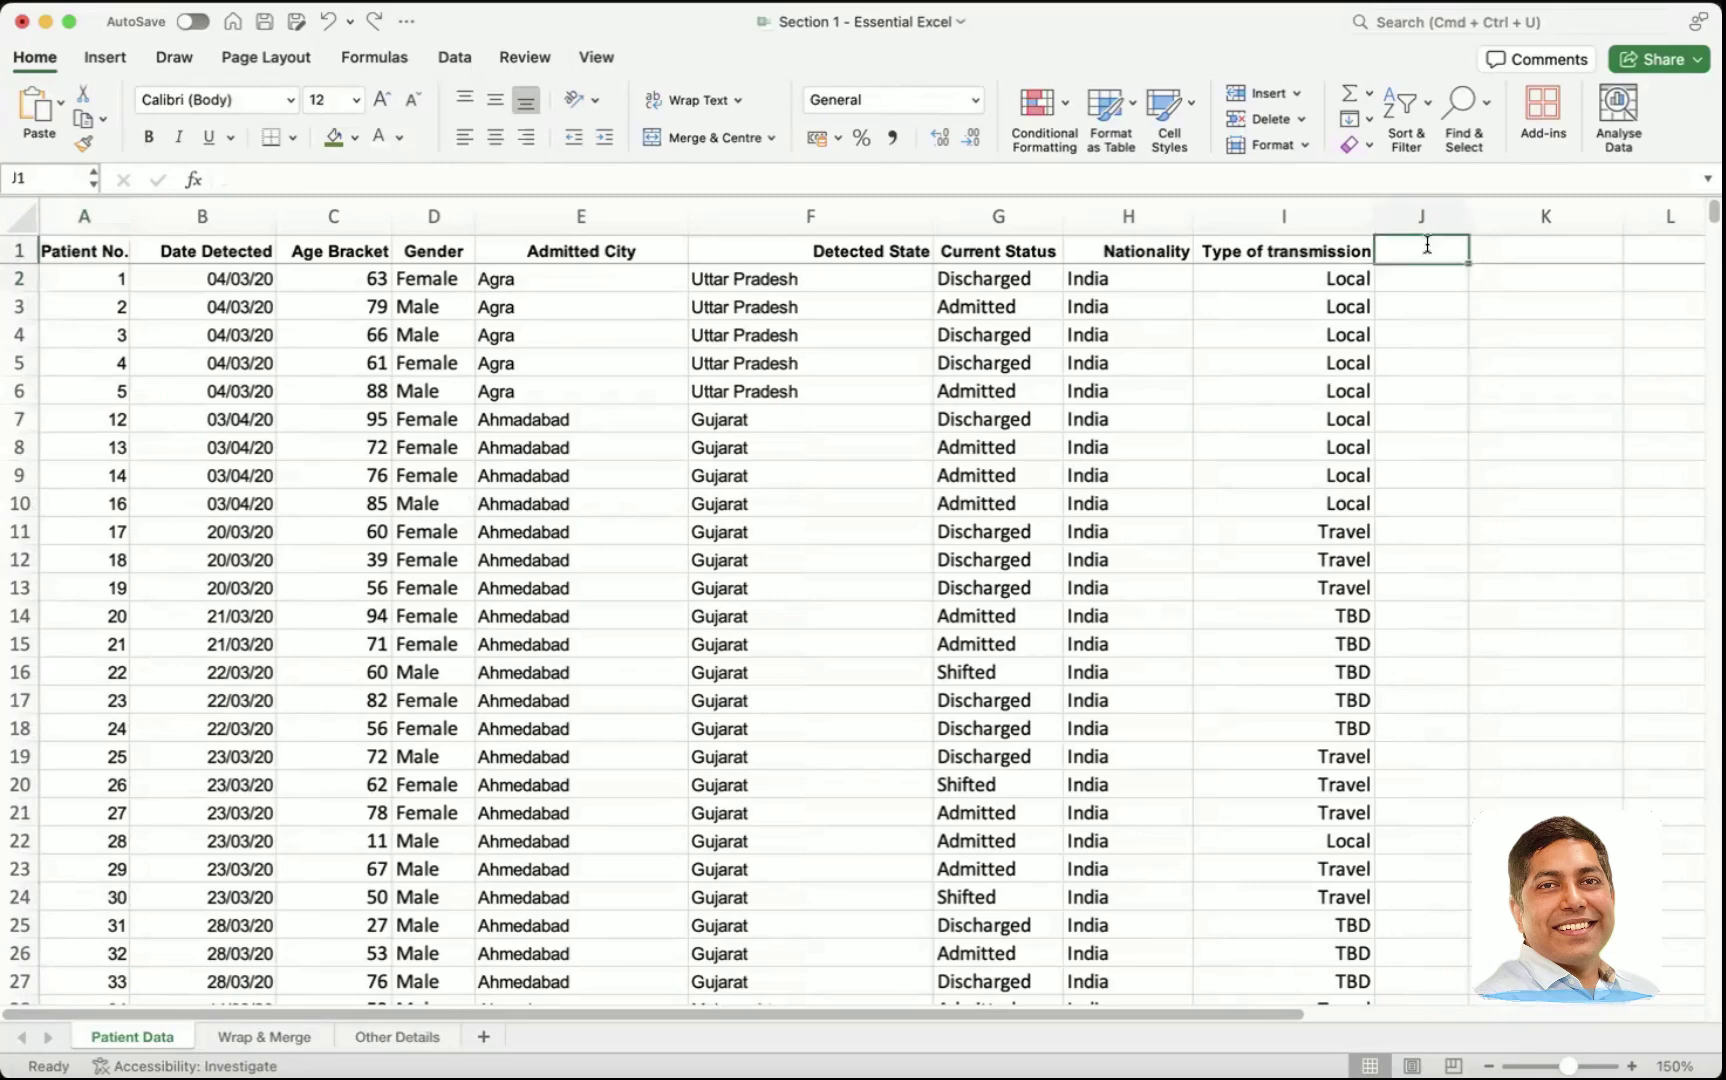
- Add the header Patient No in J1, beside the Type of transmission header
text(Patient)
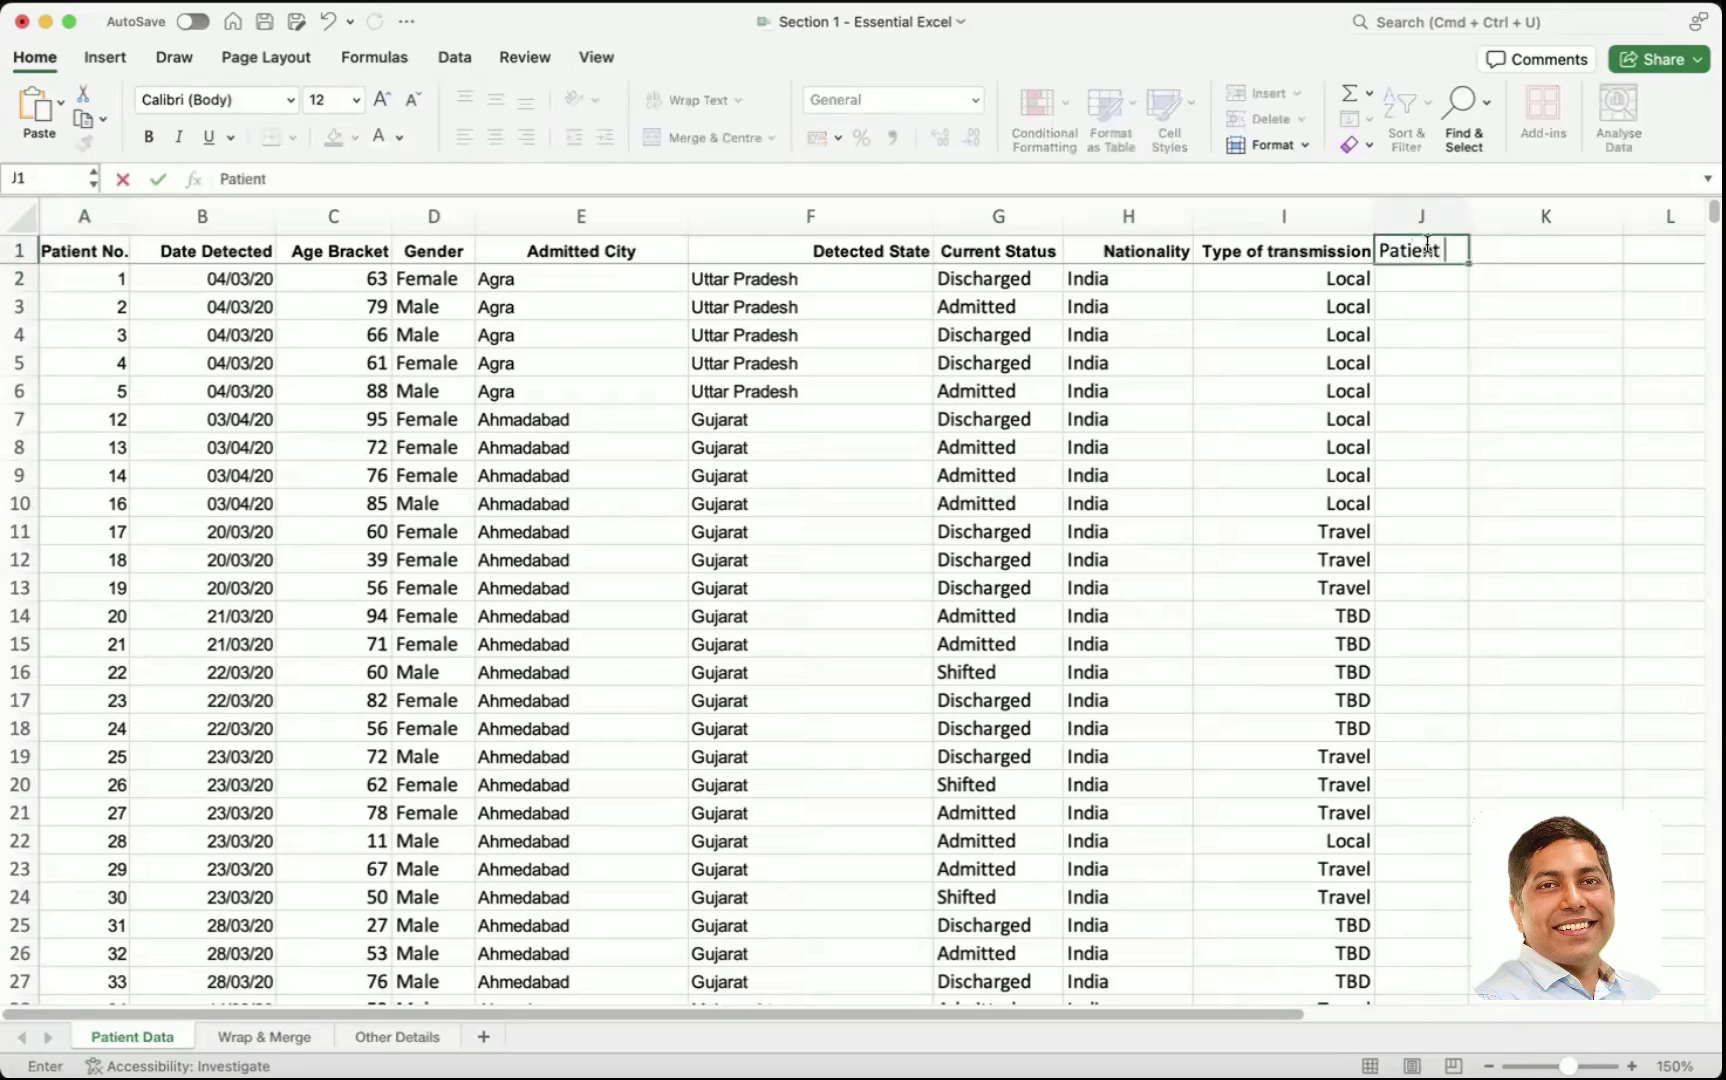
text( No)
key(Return)
- Enter 1, 2 and 3 in J2:J4 and auto-fill the number series down to the last record
text(1)
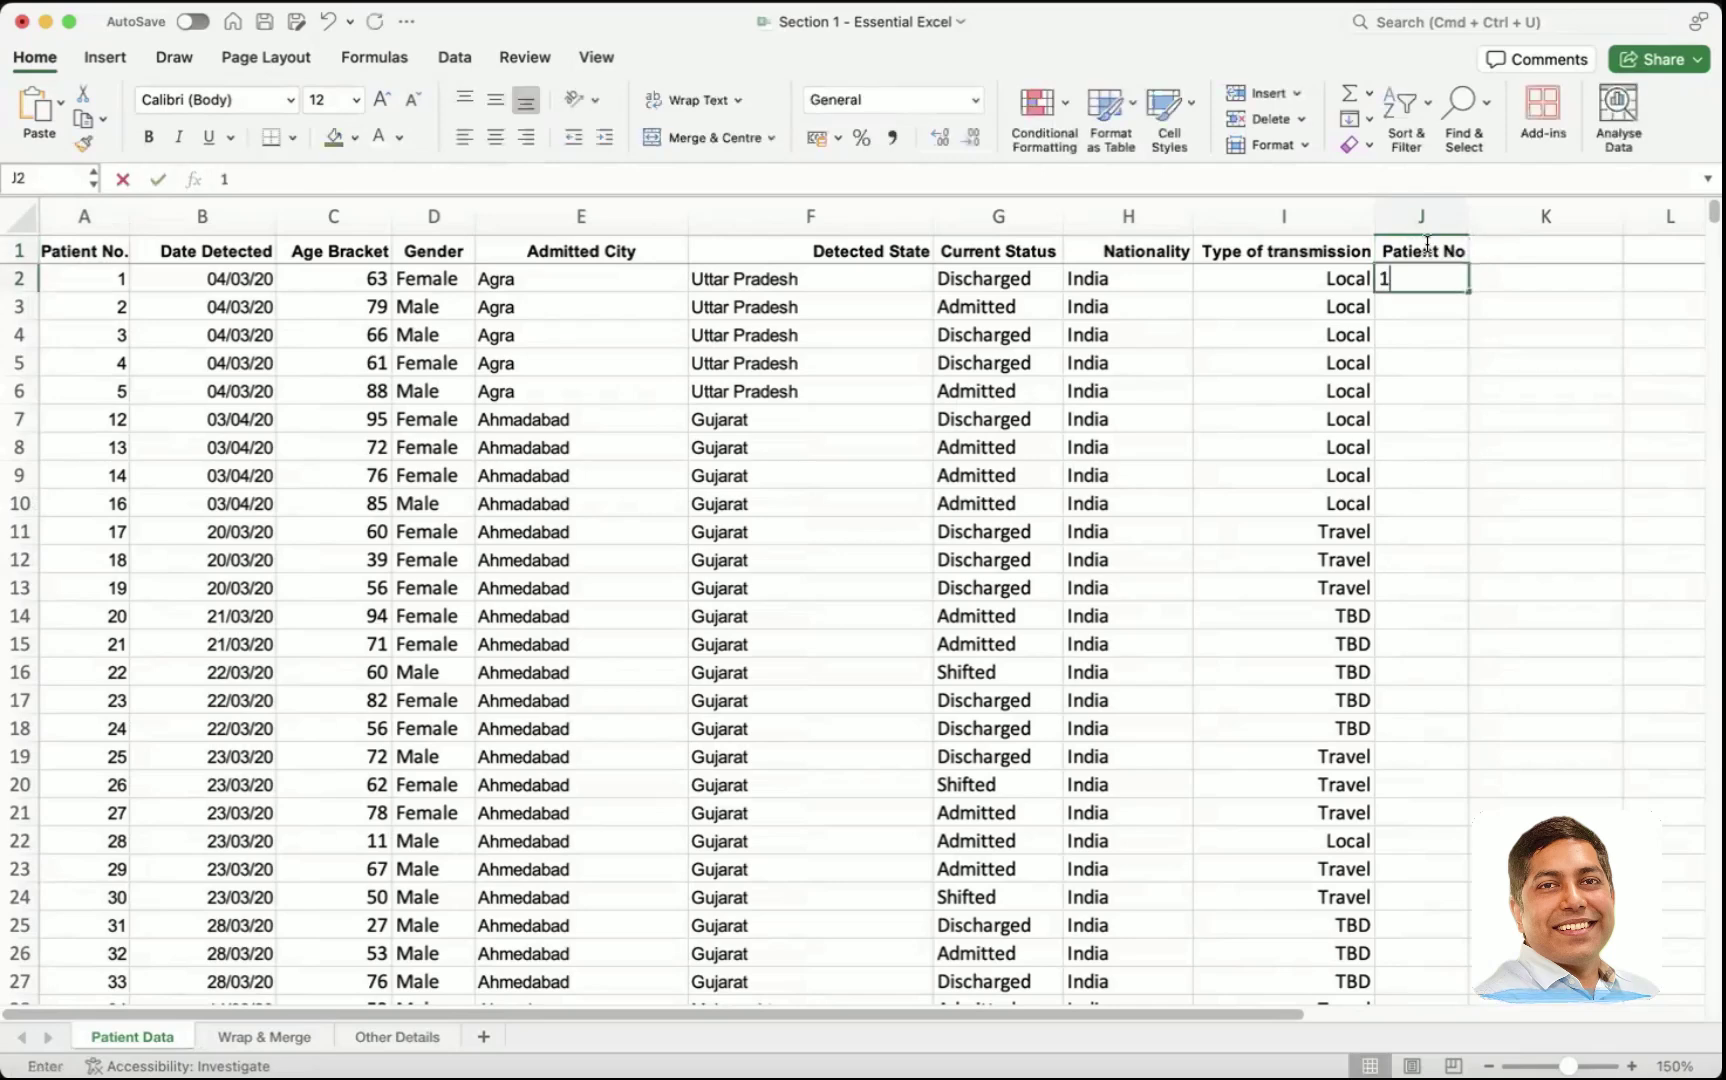
key(Return)
key(Up)
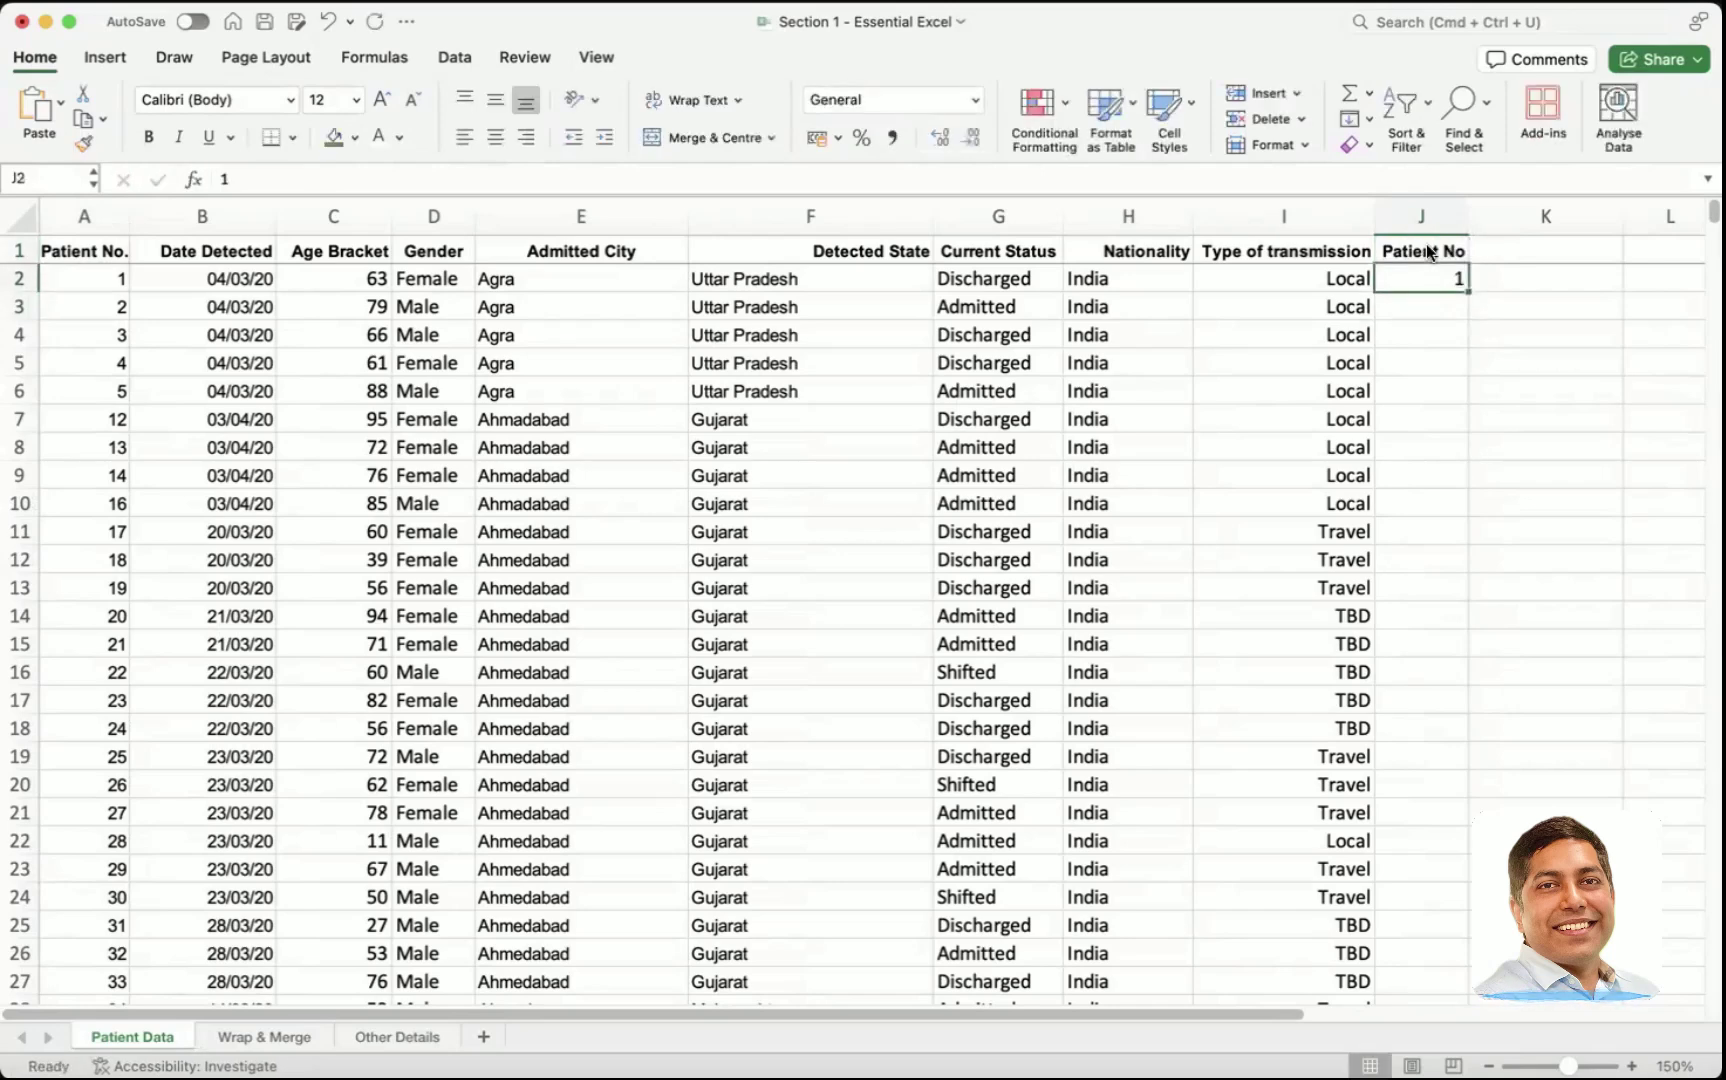
key(Down)
text(2)
key(Return)
text(3)
key(Return)
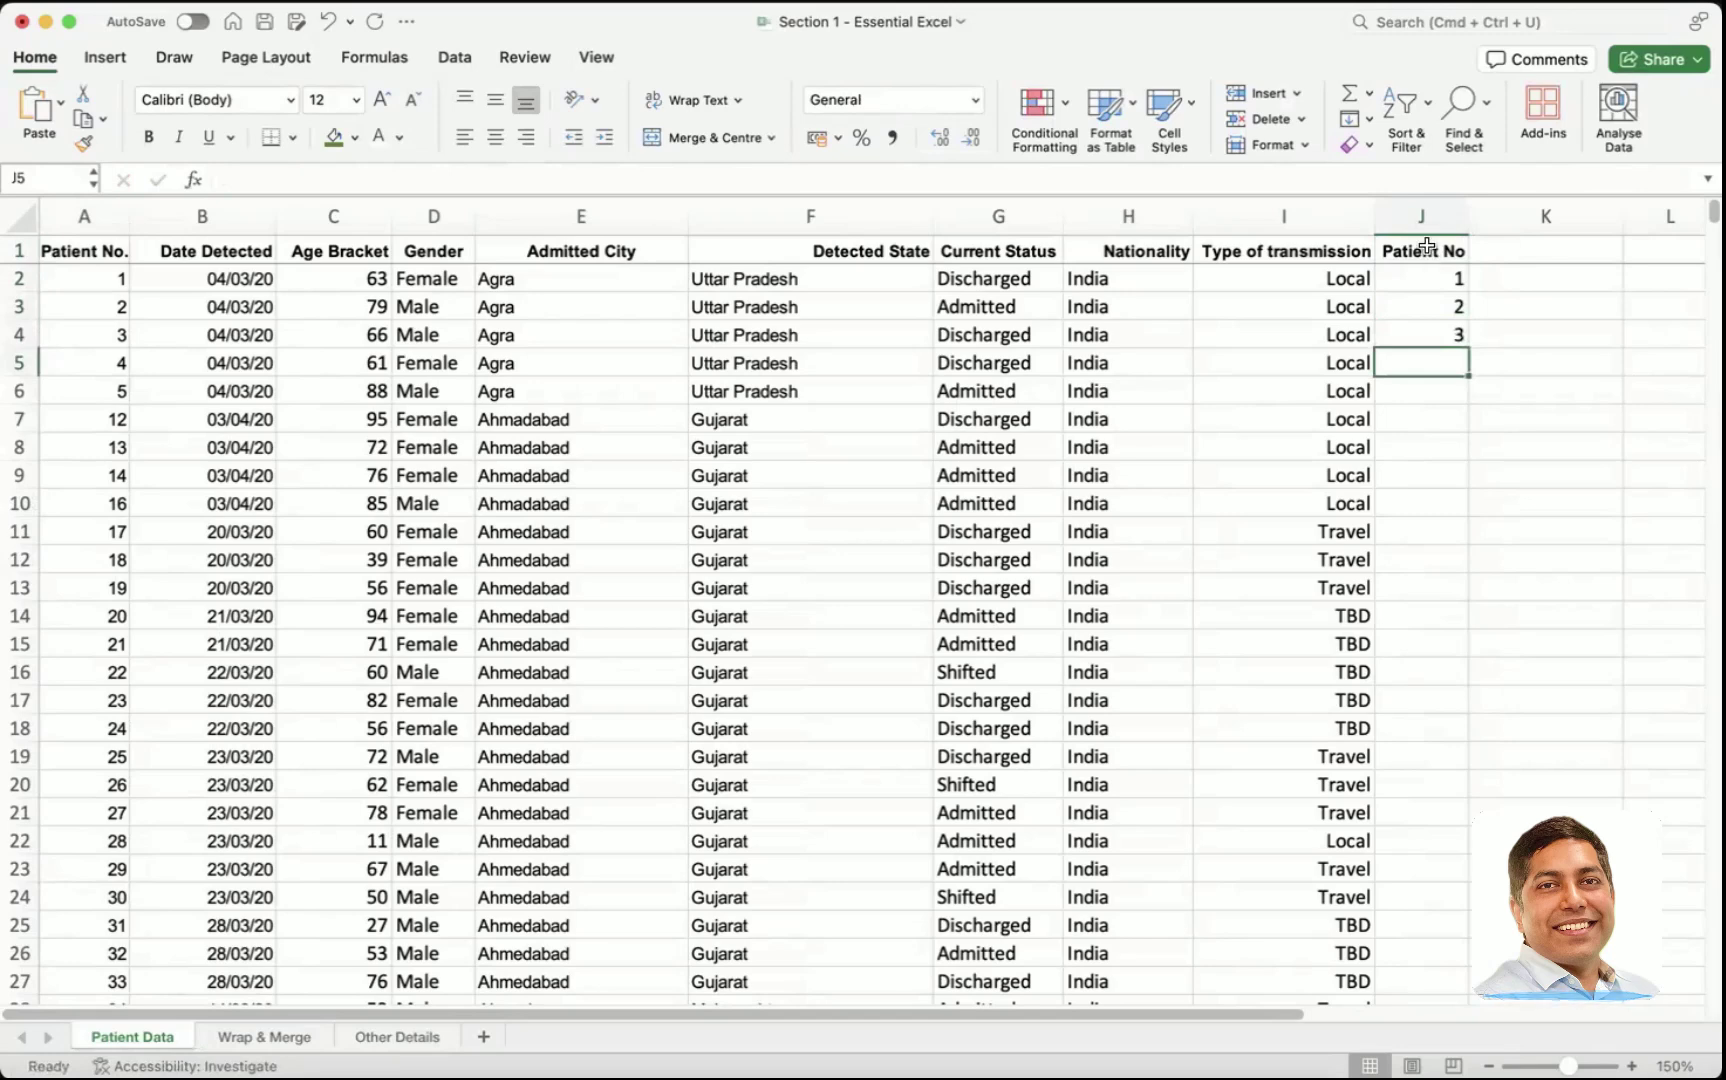
drag(1427, 283, 1427, 328)
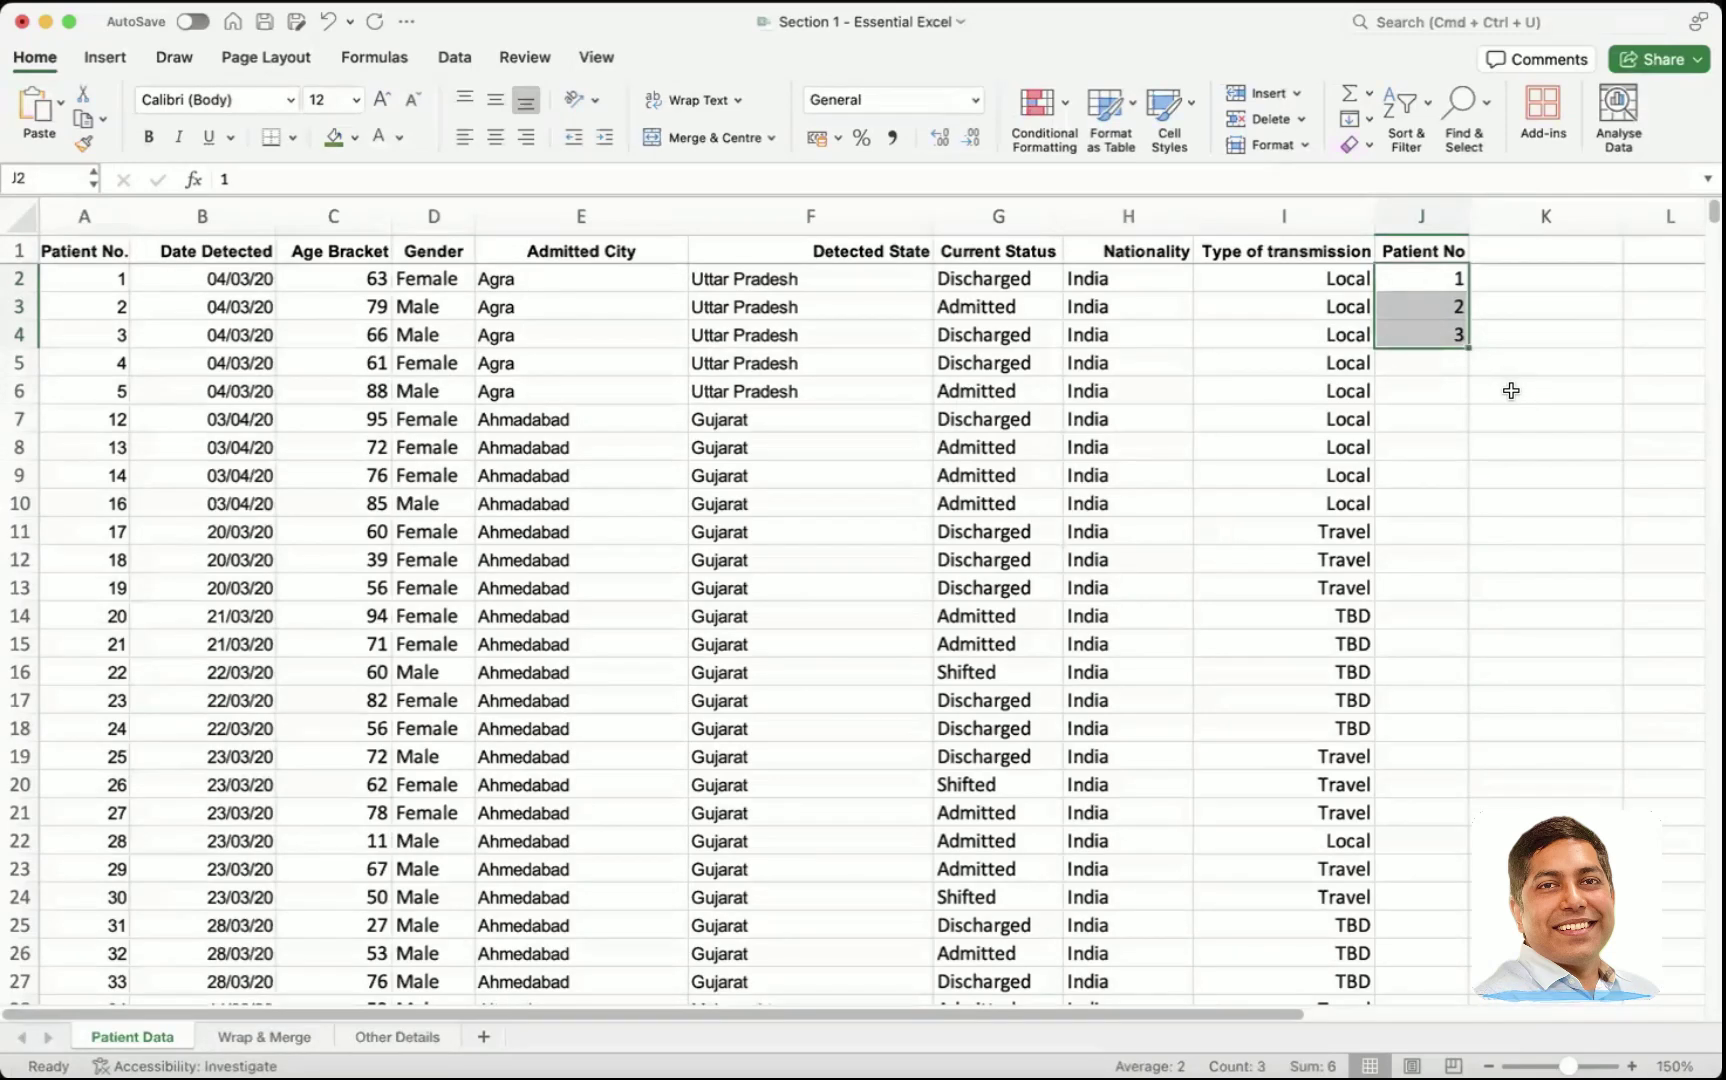
double_click(1467, 345)
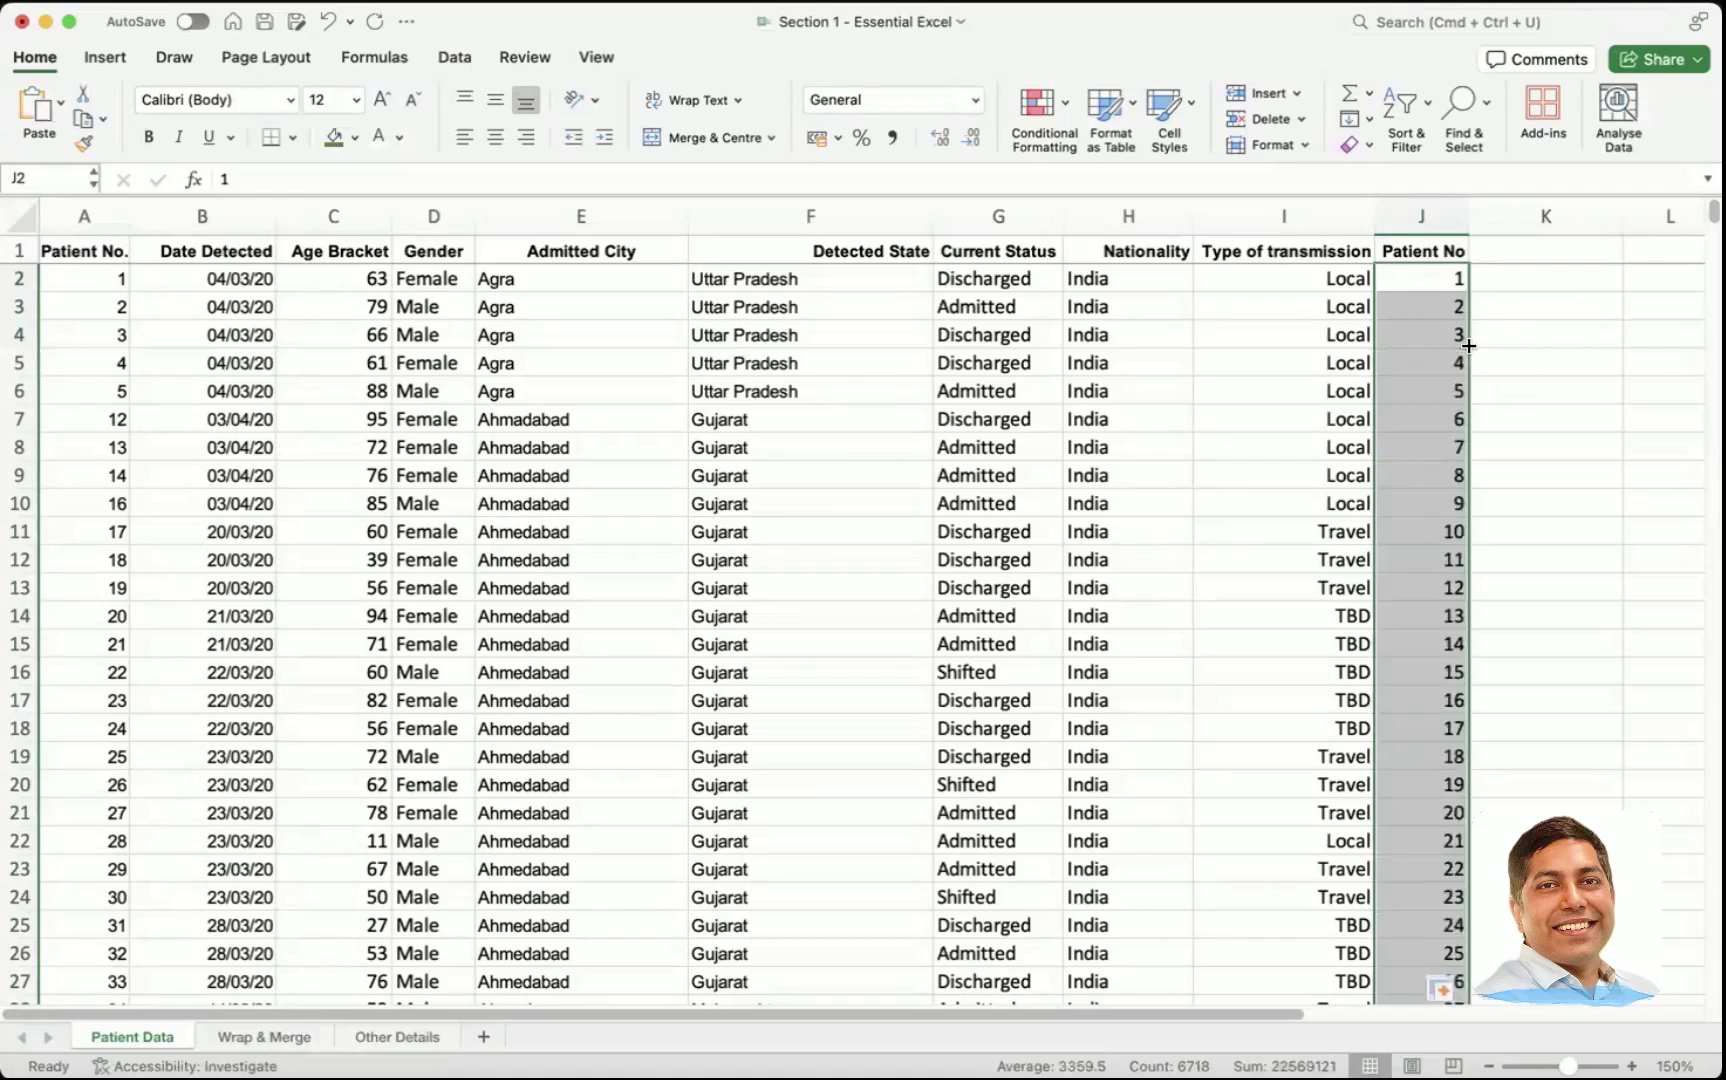
- Check the filled patient numbers in column J down to the last record and the empty rows below it
scroll(1467, 345, down, 20)
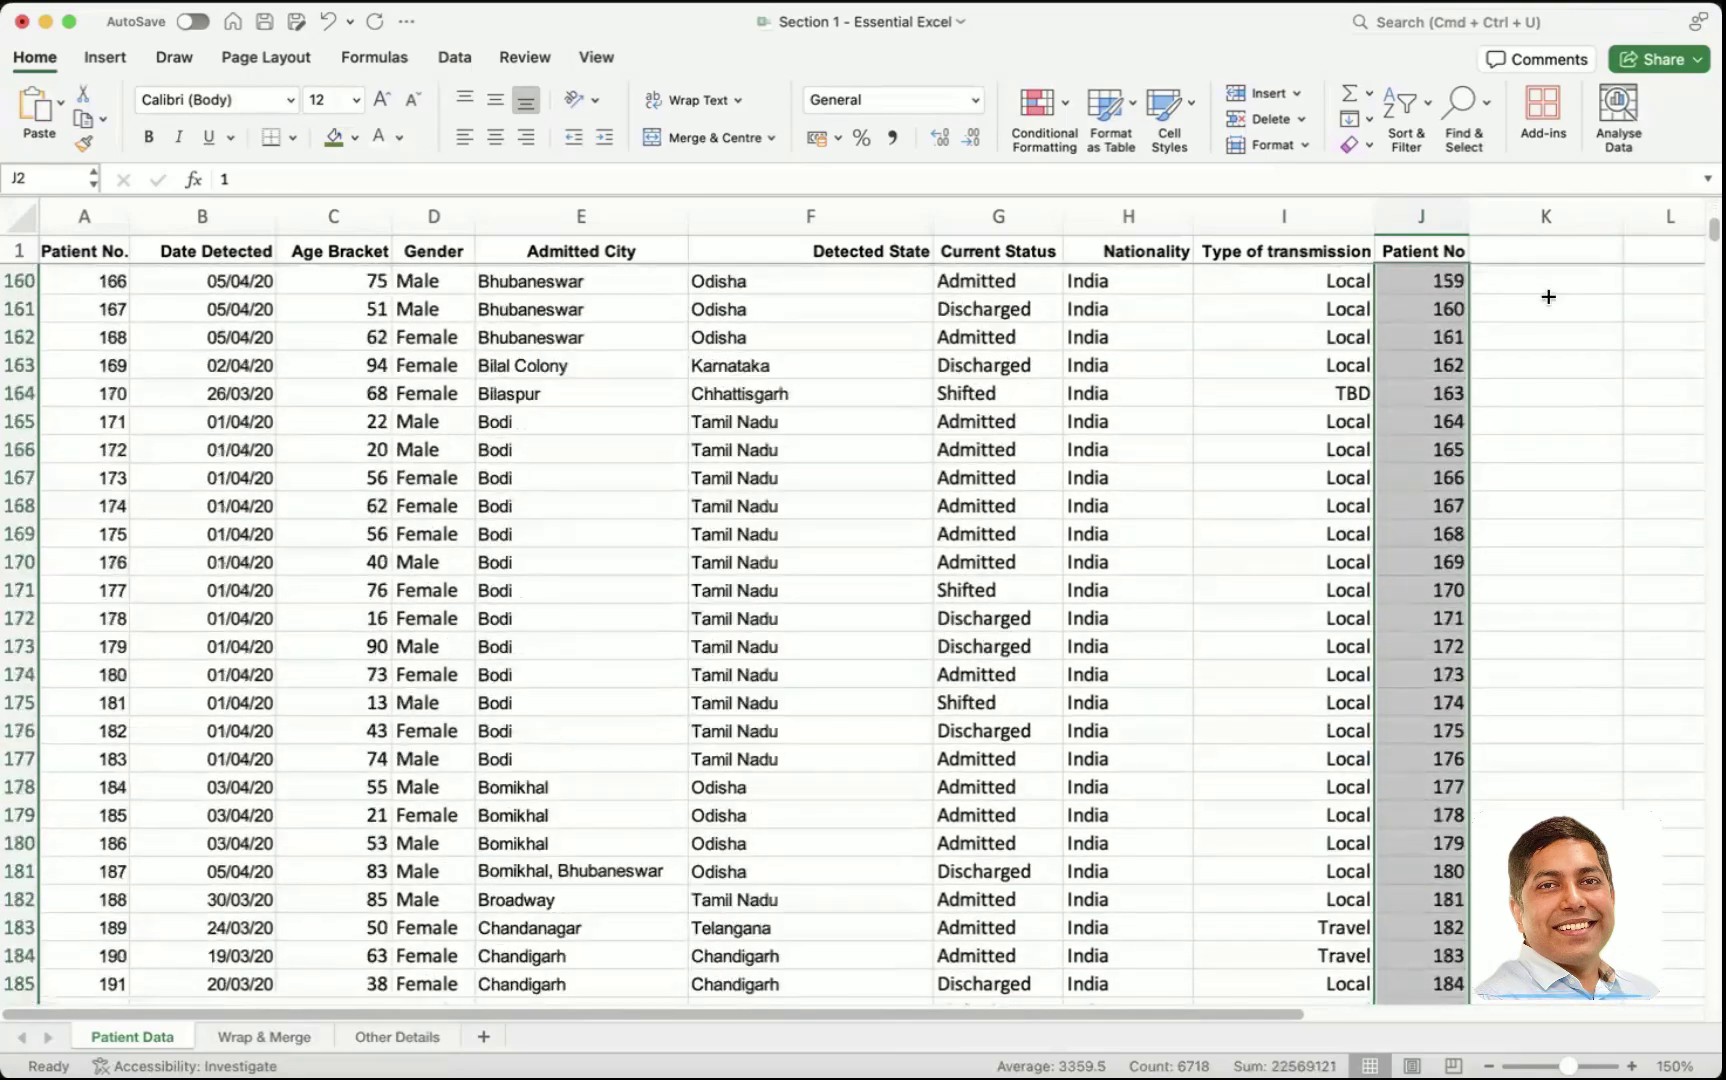
scroll(1556, 663, down, 20)
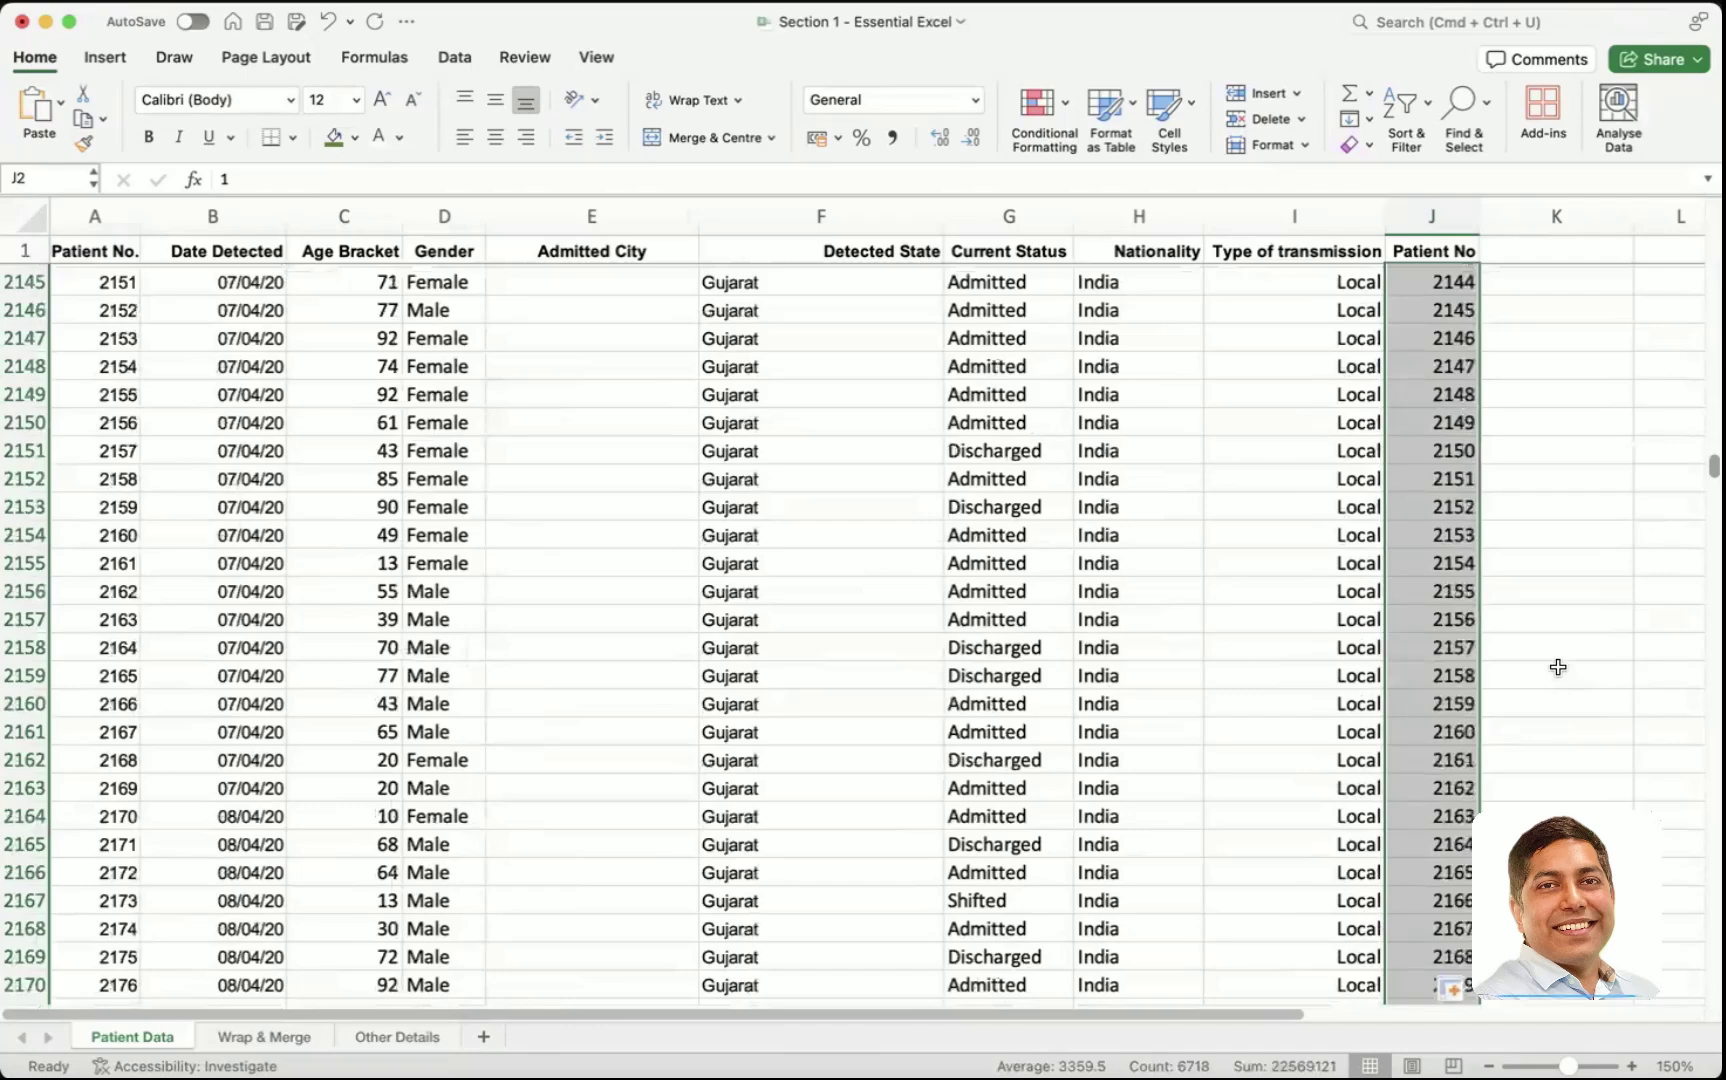
scroll(1556, 663, up, 10)
scroll(1500, 680, down, 4)
click(1434, 703)
key(super+Down)
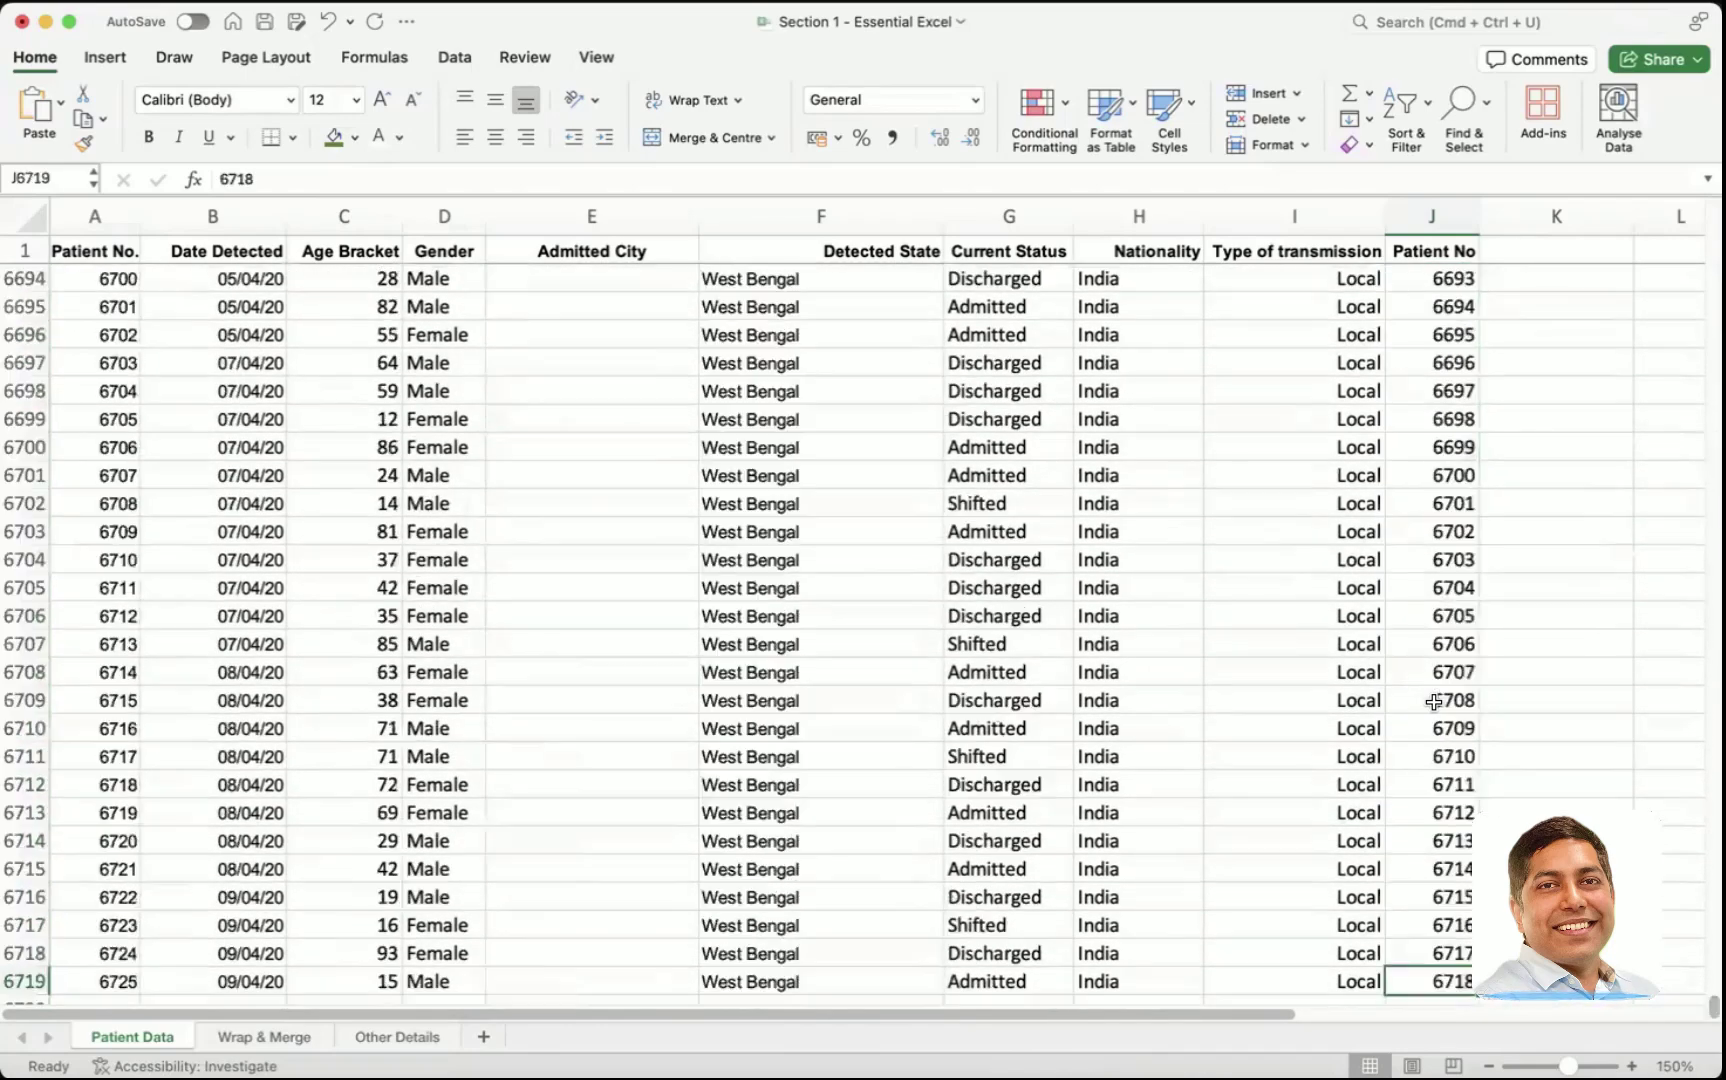
scroll(1441, 706, down, 5)
scroll(1441, 706, down, 1)
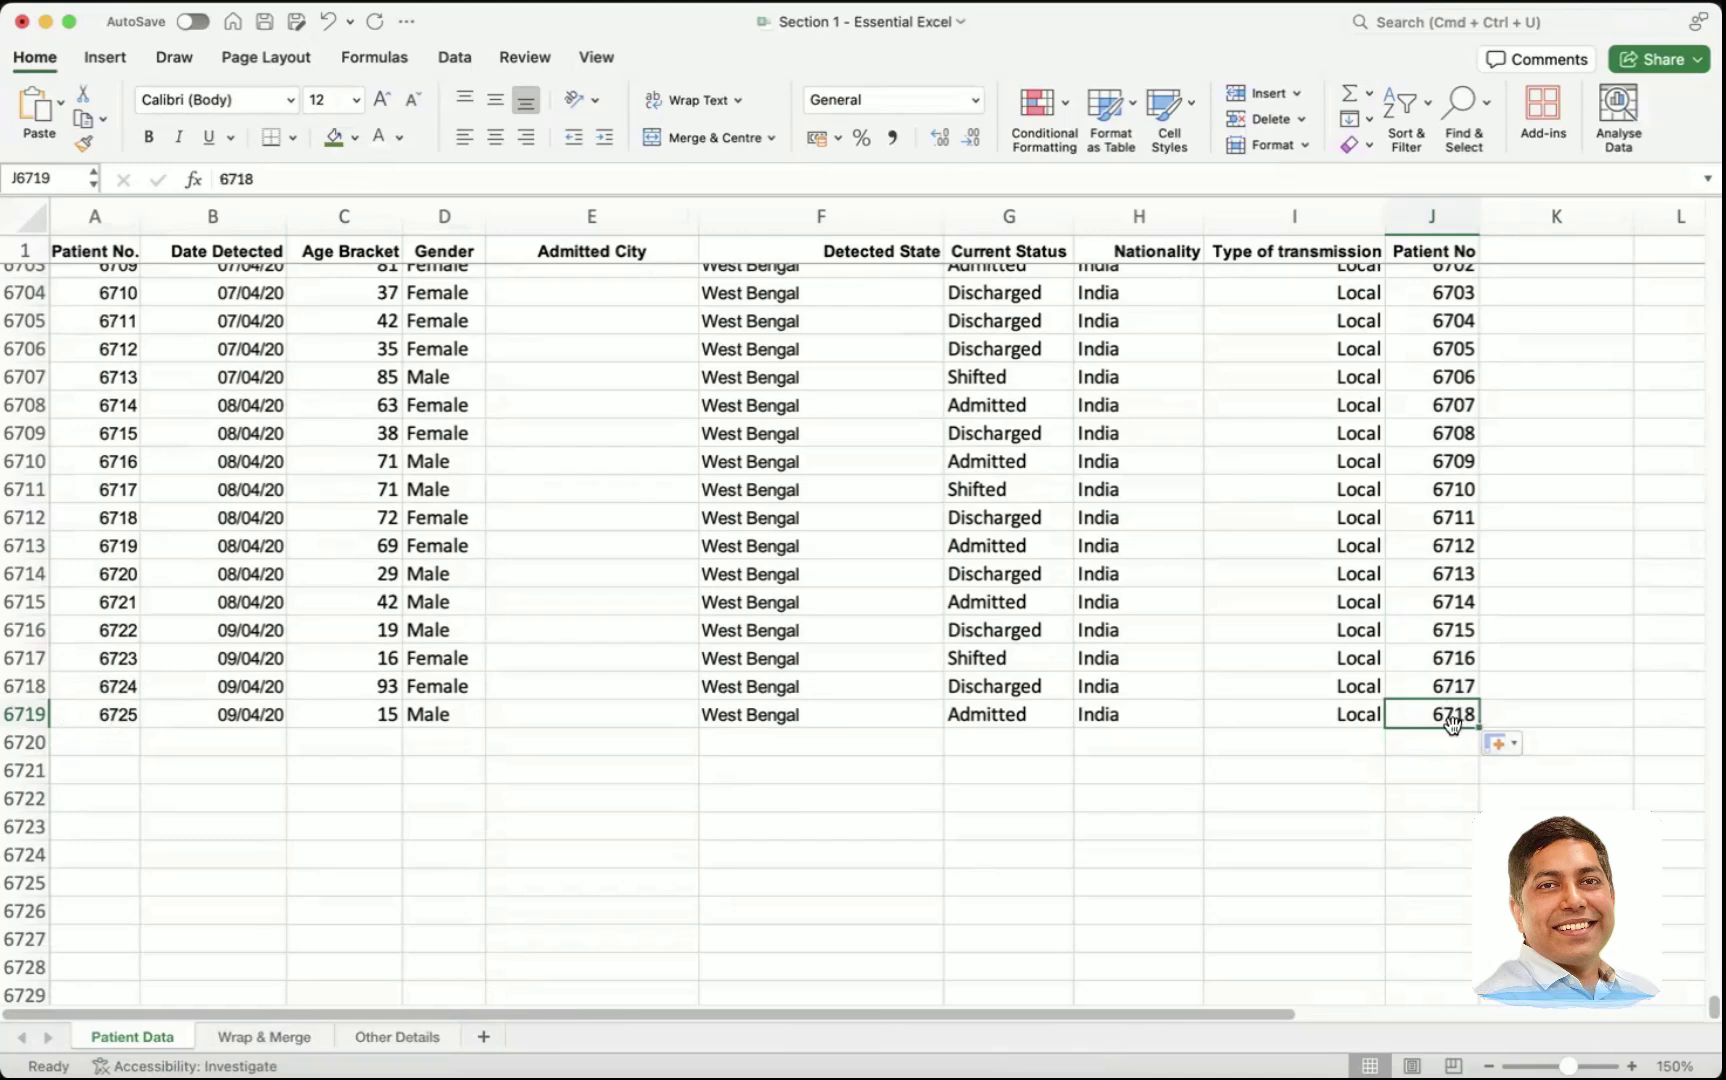
scroll(1450, 619, up, 5)
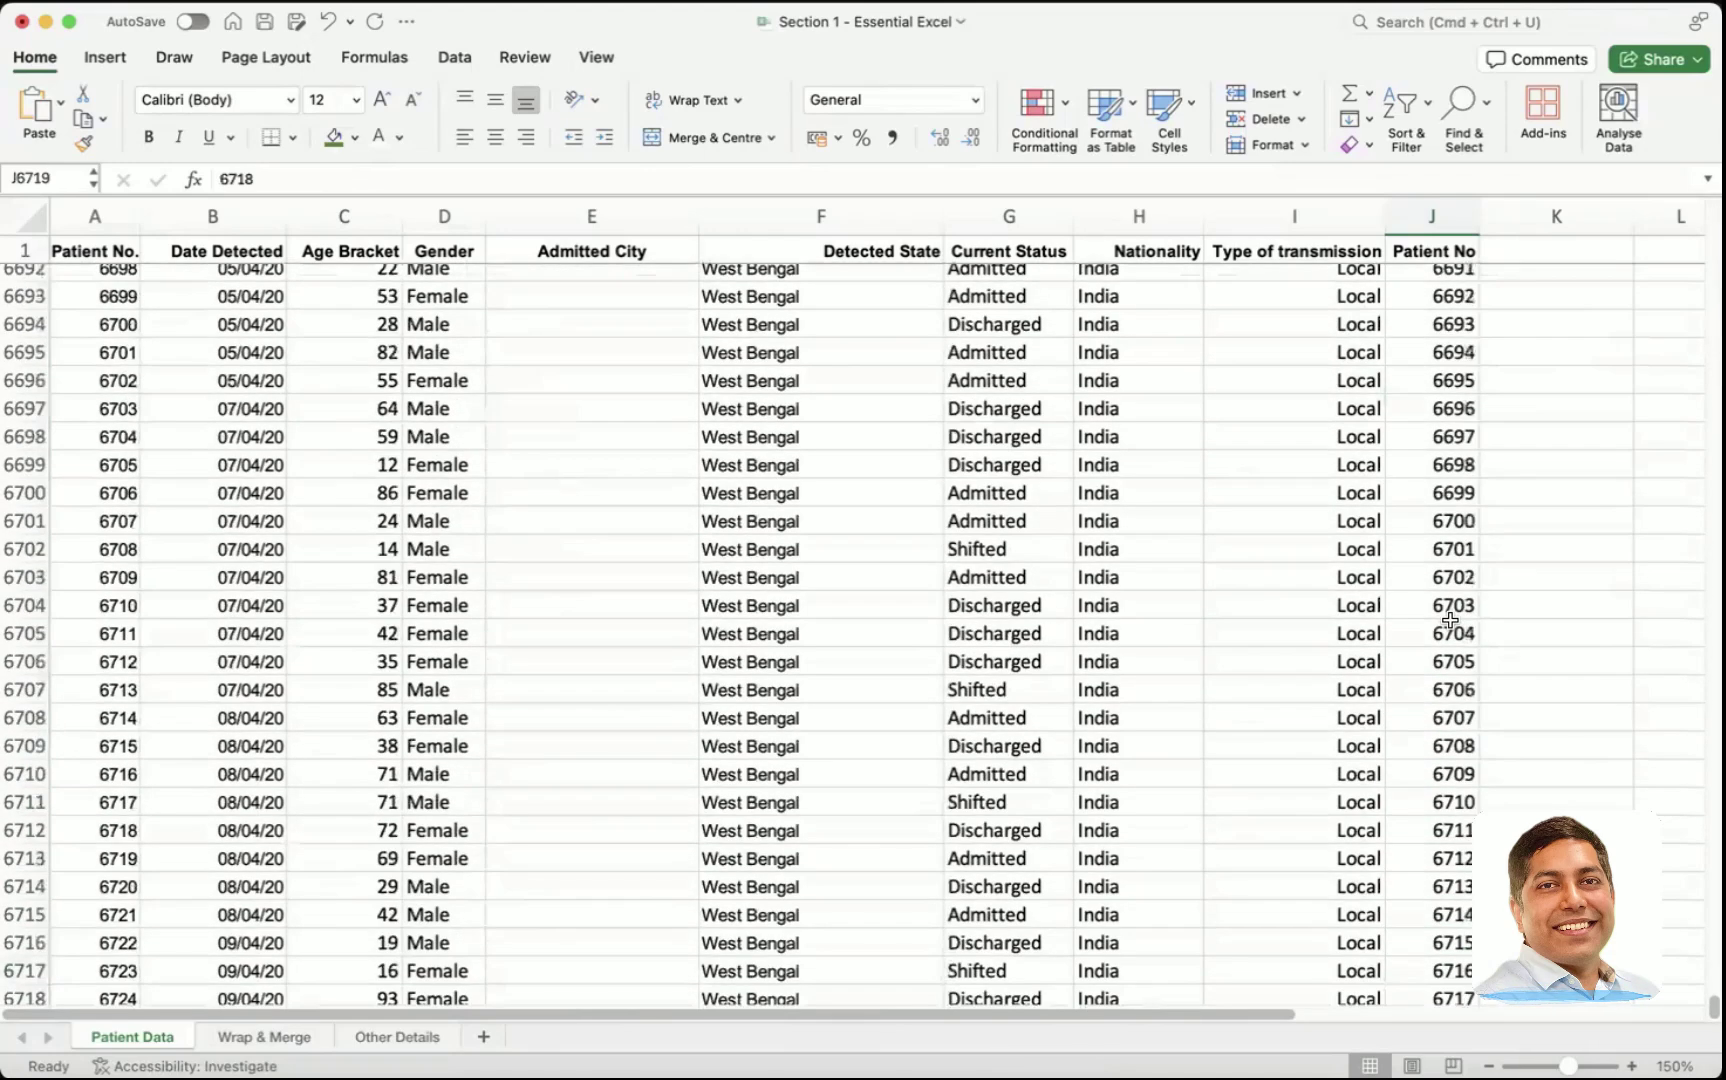
scroll(1450, 619, down, 6)
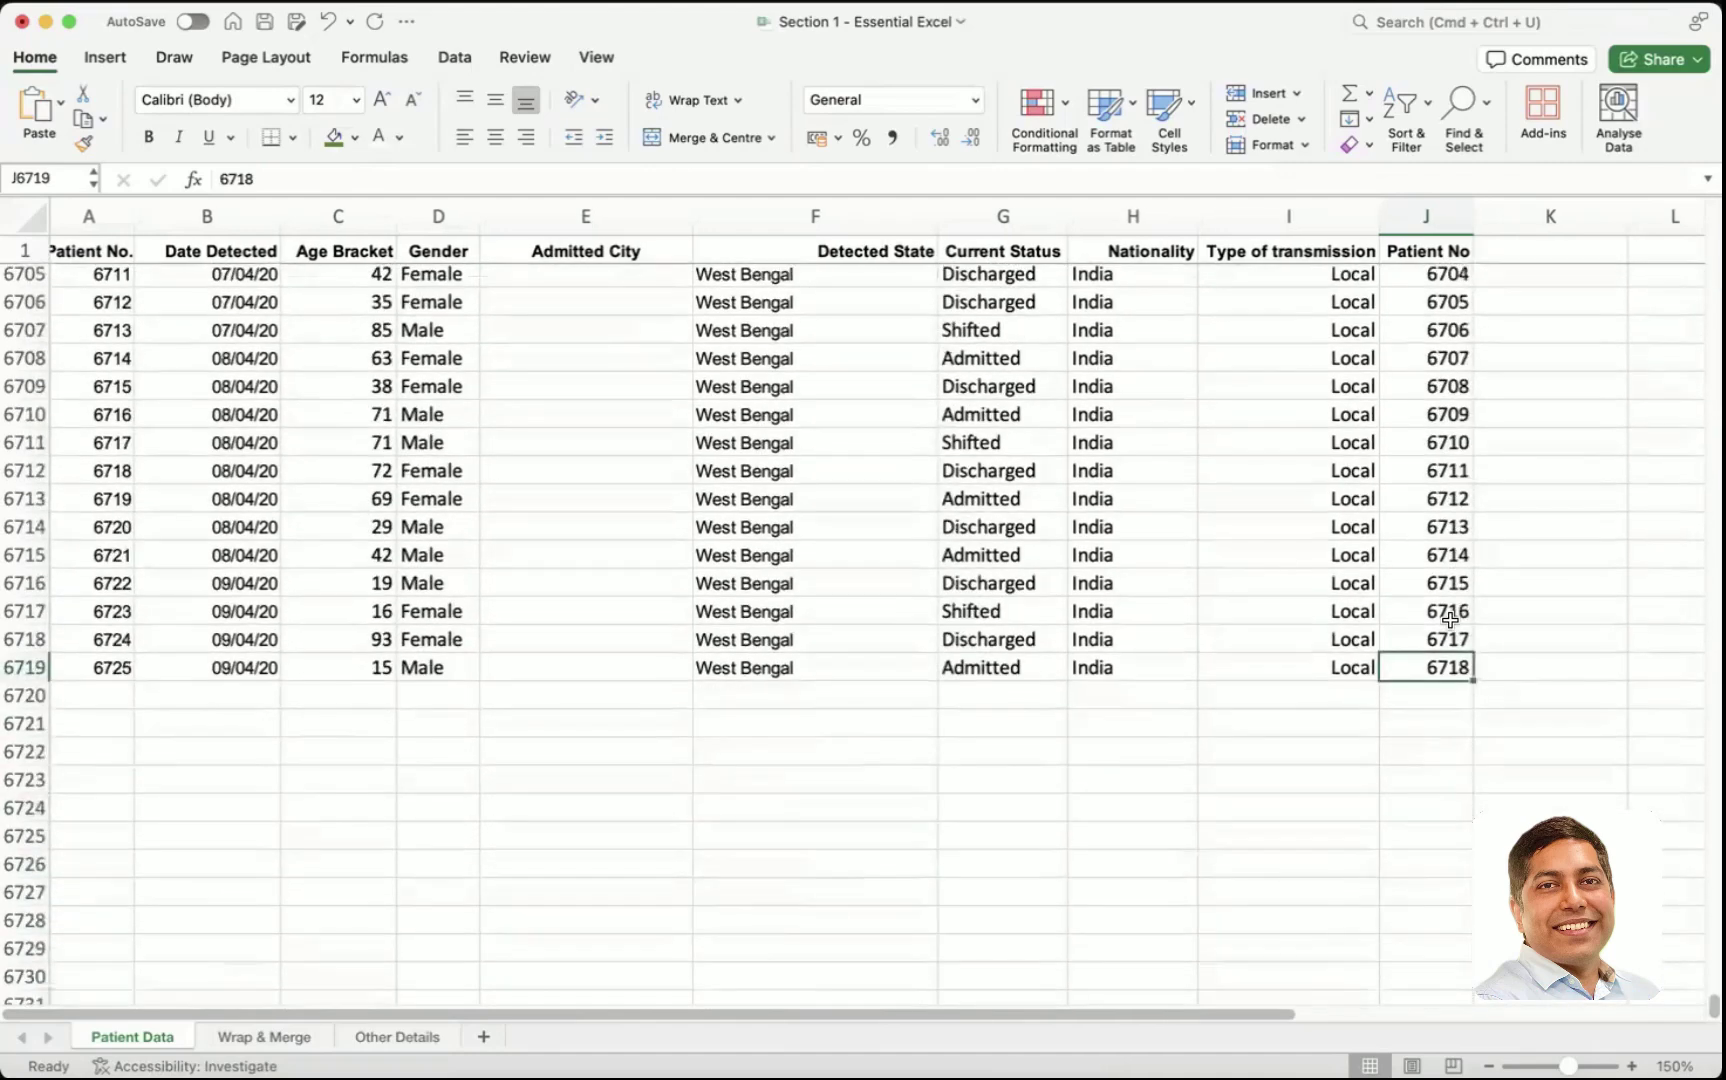
- Enter Local in I6720, directly below the last record of the Type of transmission column
click(1297, 667)
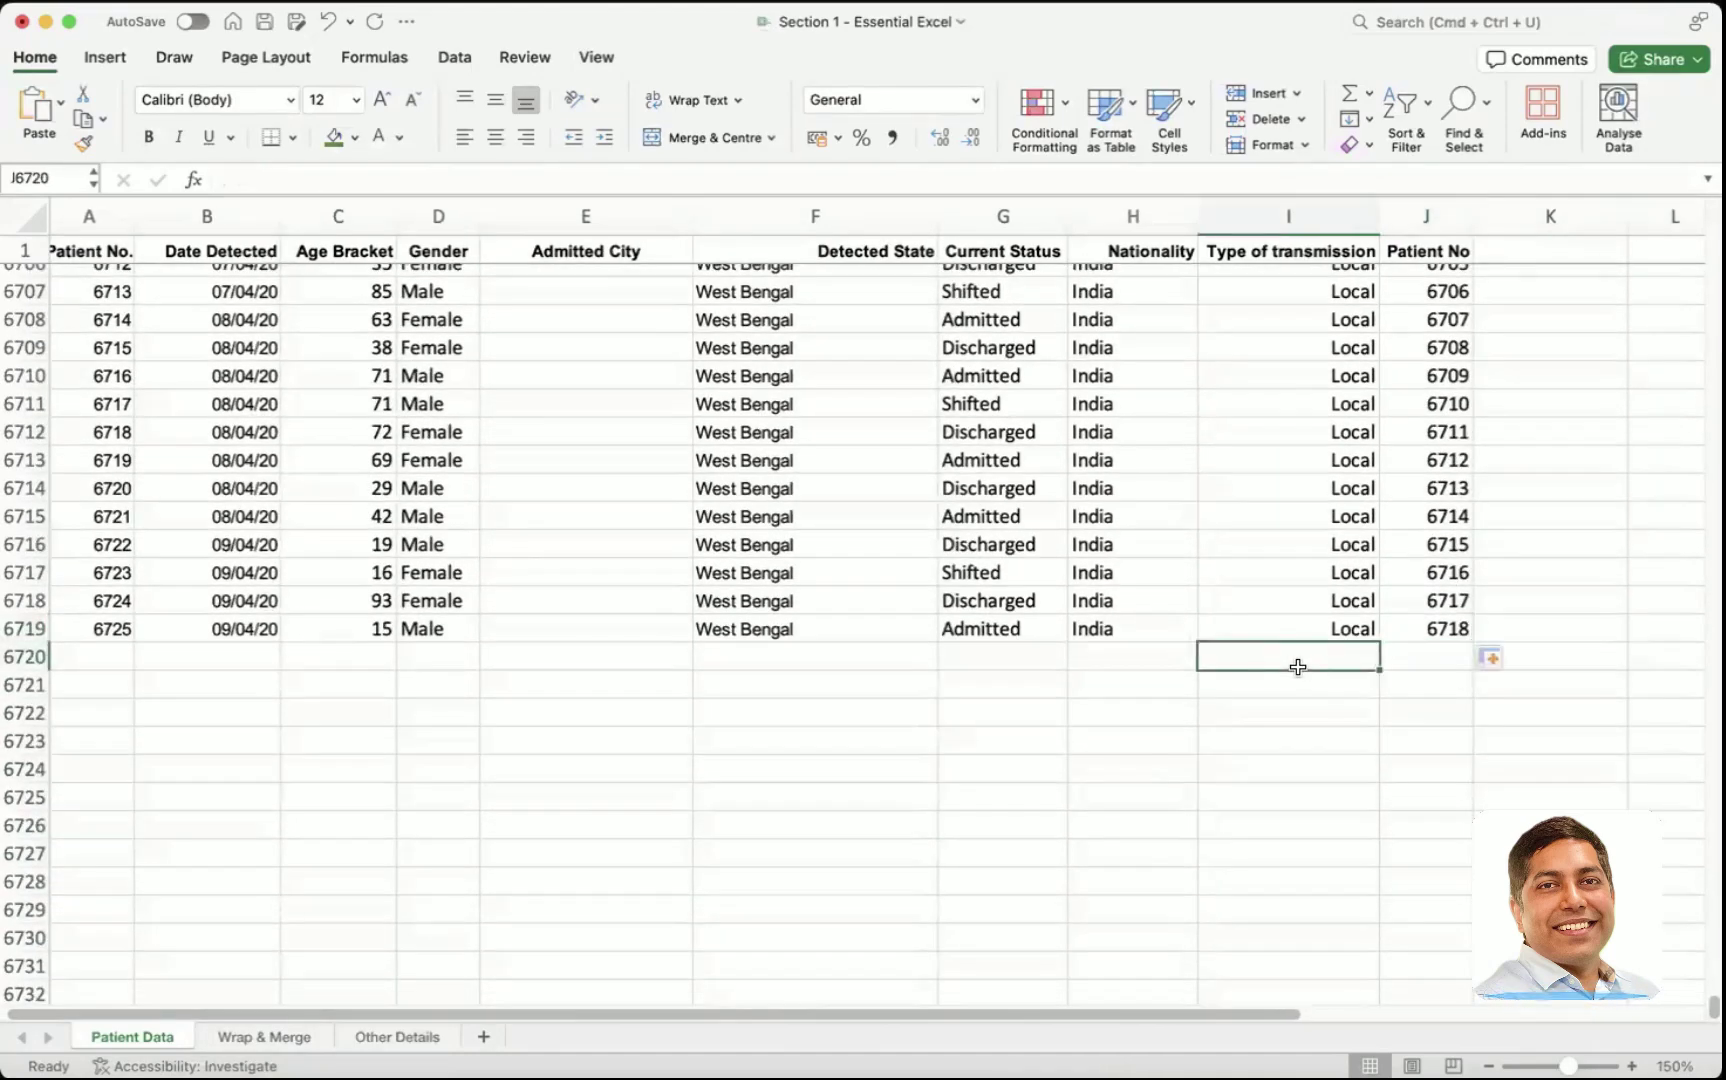
text(L)
key(BackSpace)
text(Local)
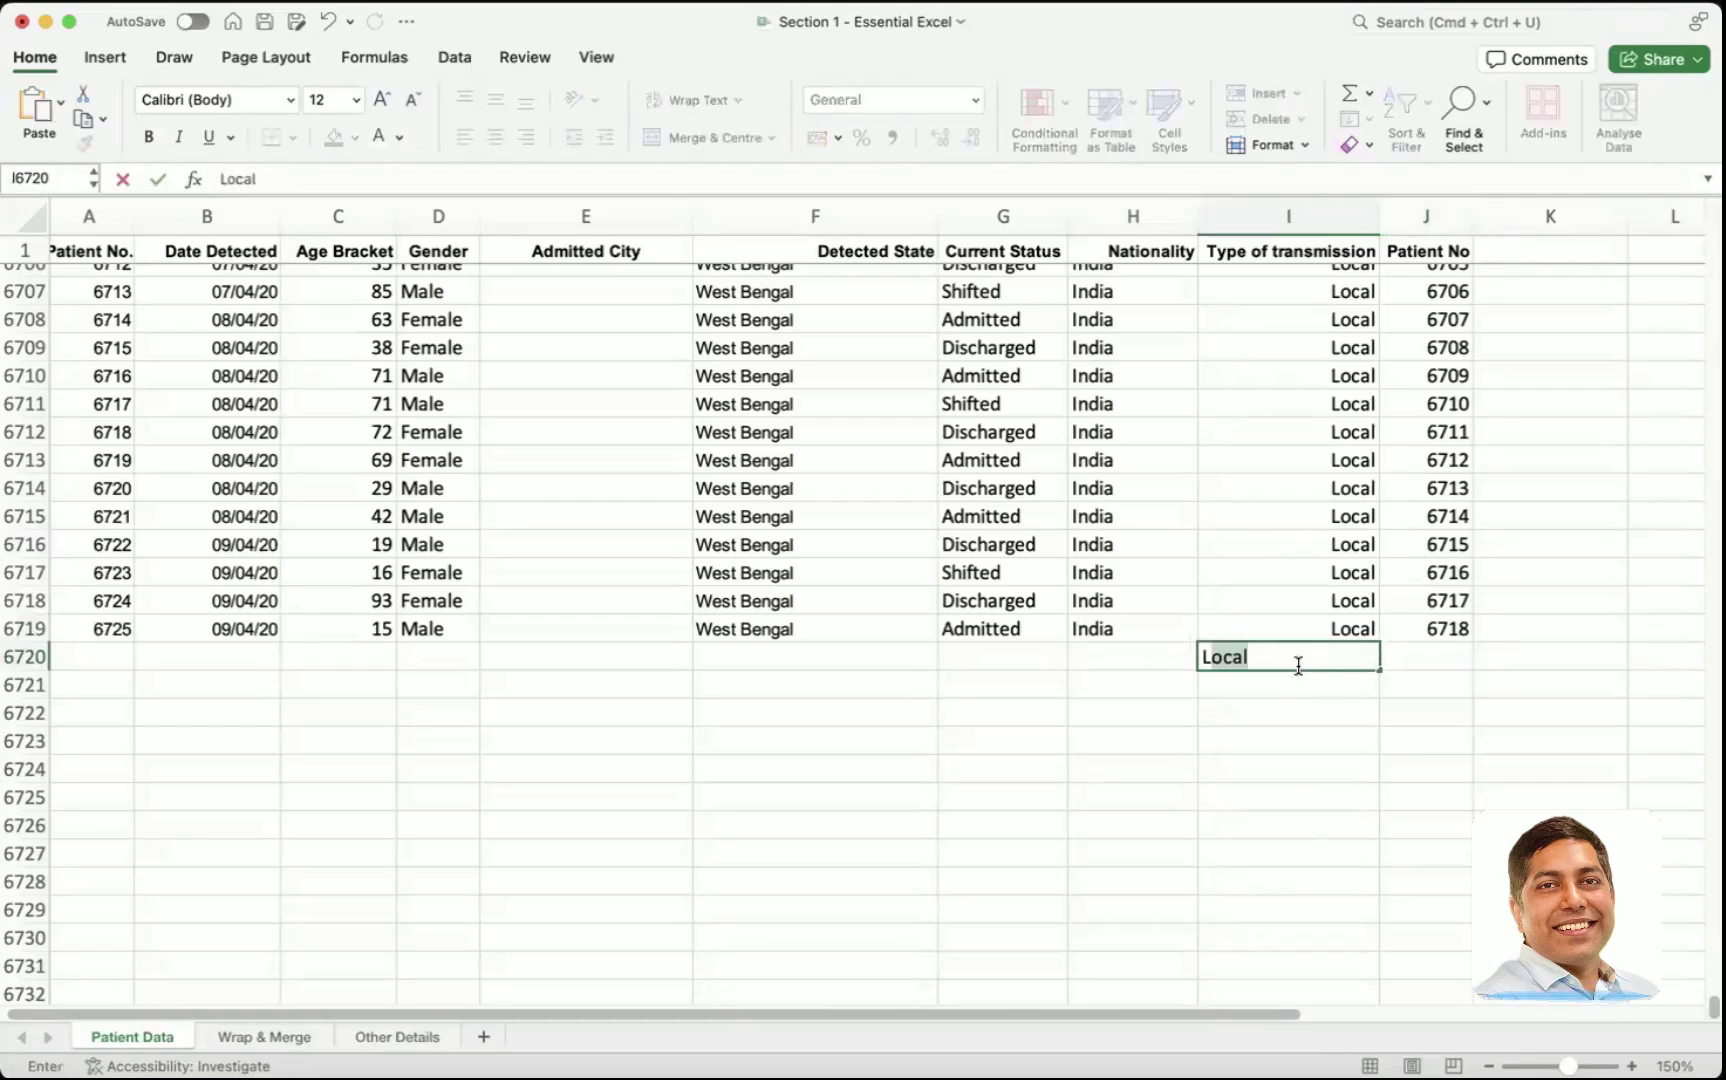
key(Return)
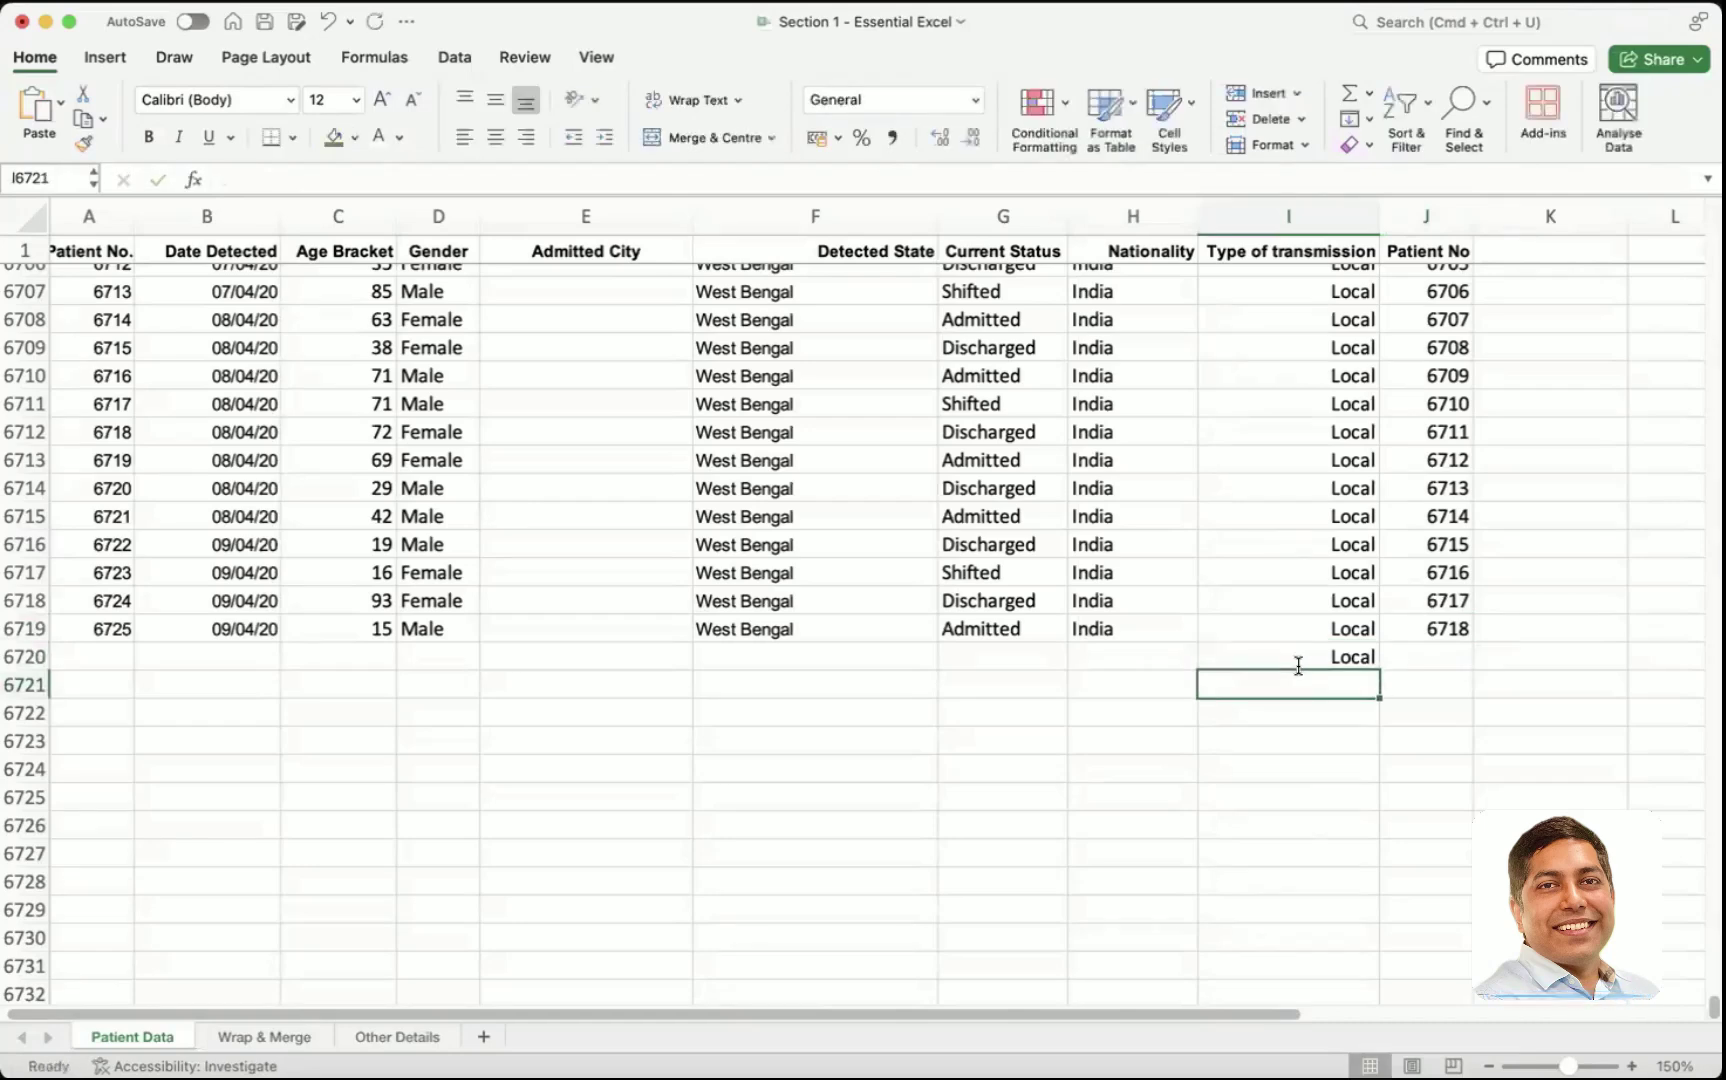
- Copy the Local entry from I6720 and paste it into the cells I6721 to I6724 below
click(1298, 665)
key(super+c)
key(Down)
key(super+v)
key(Down)
key(super+v)
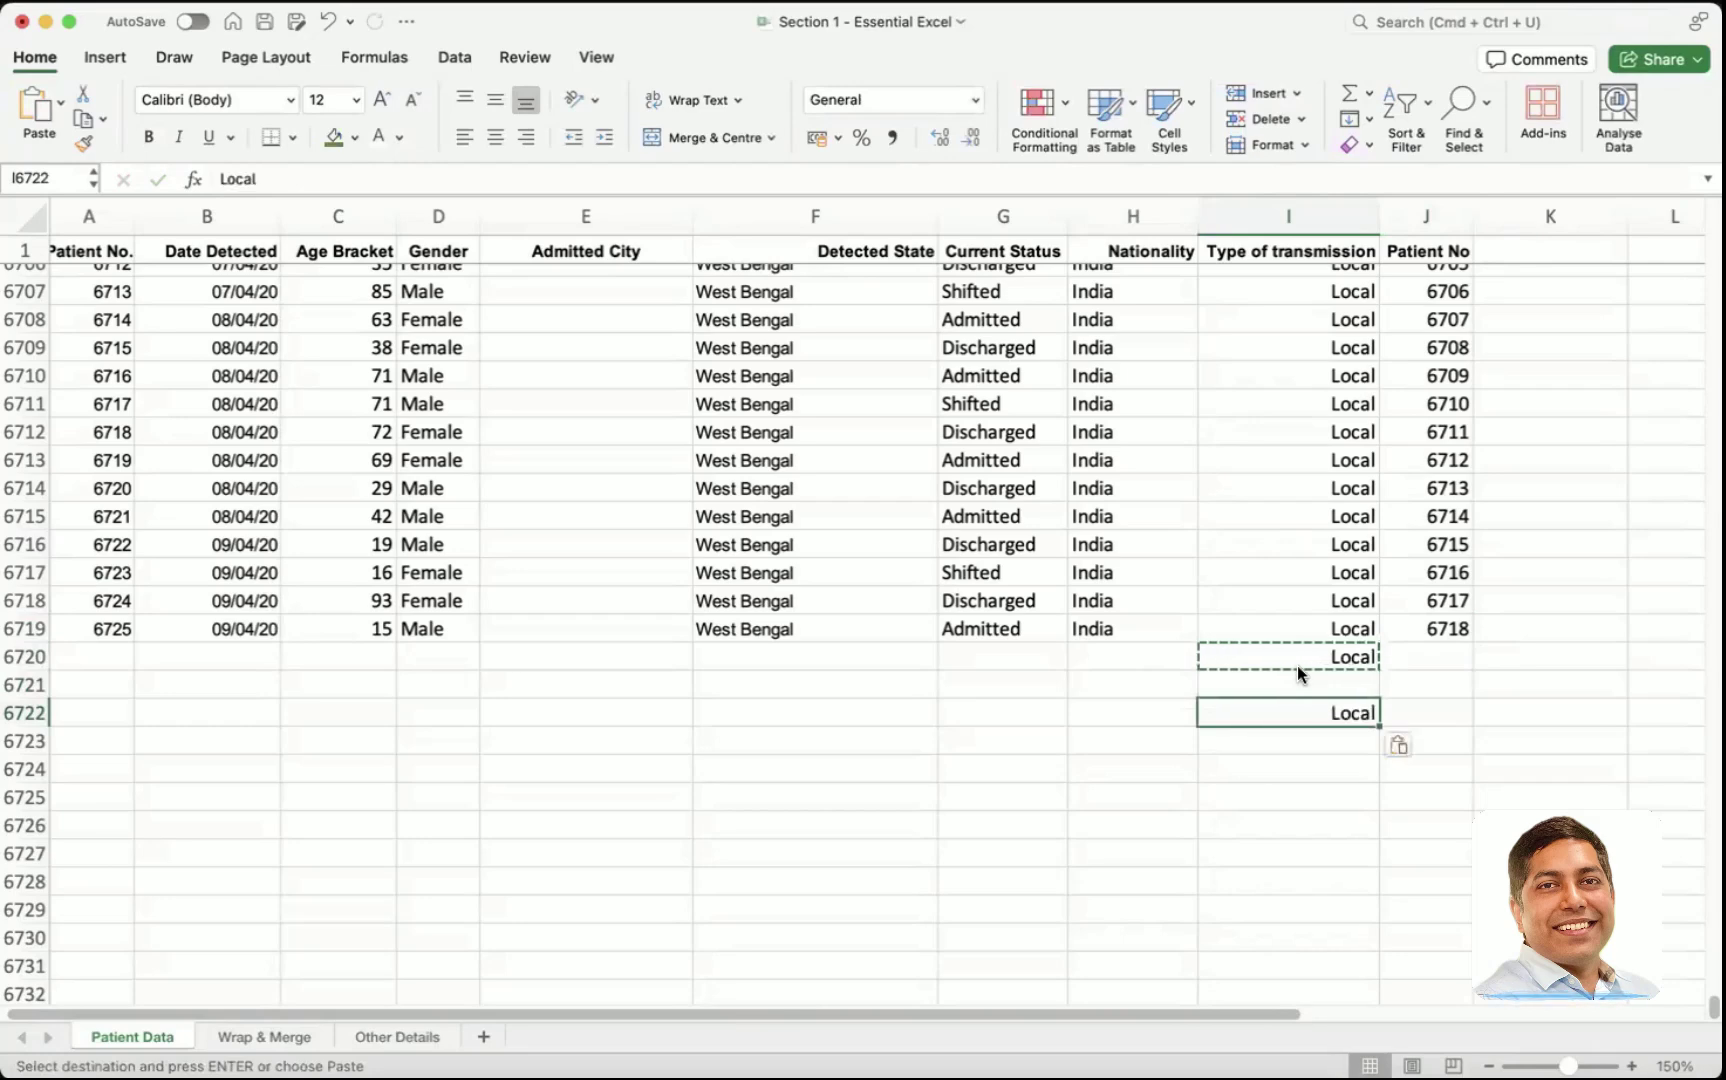
key(Down)
key(super+v)
key(Down)
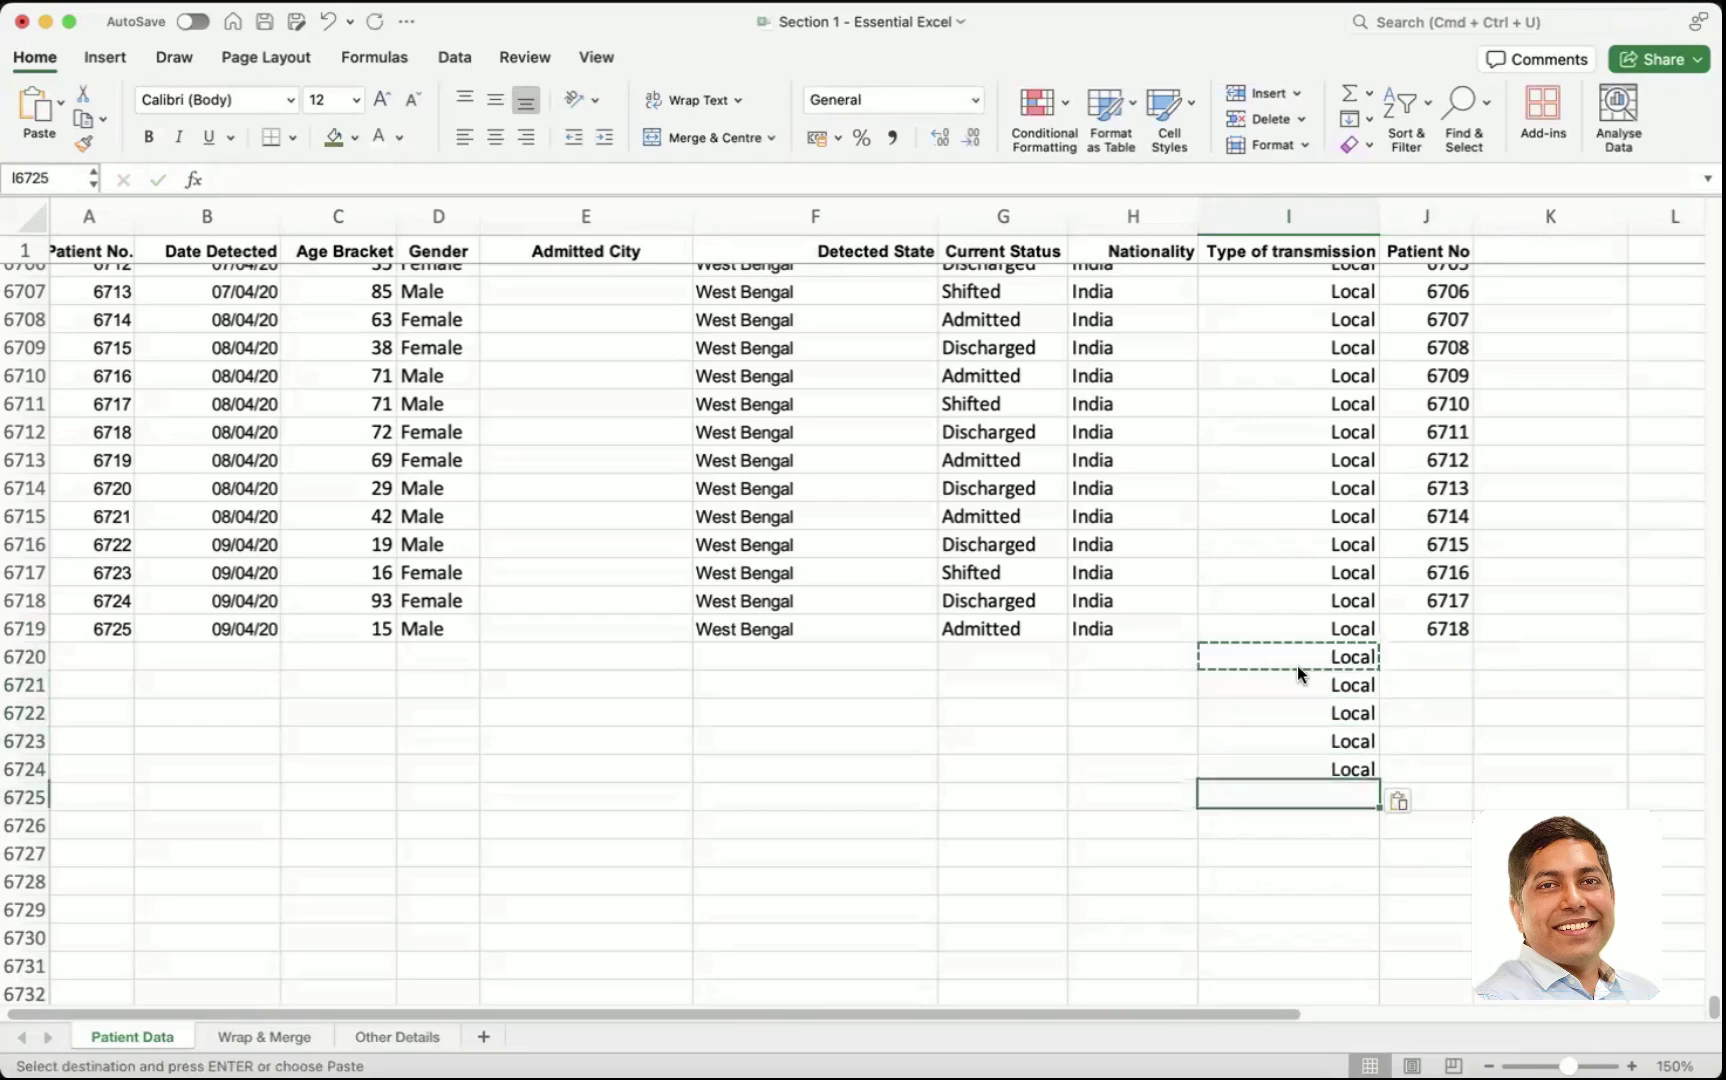
key(super+v)
- Clear all filled numbers under the Patient No header in column J, from J2 to the last record
click(1450, 630)
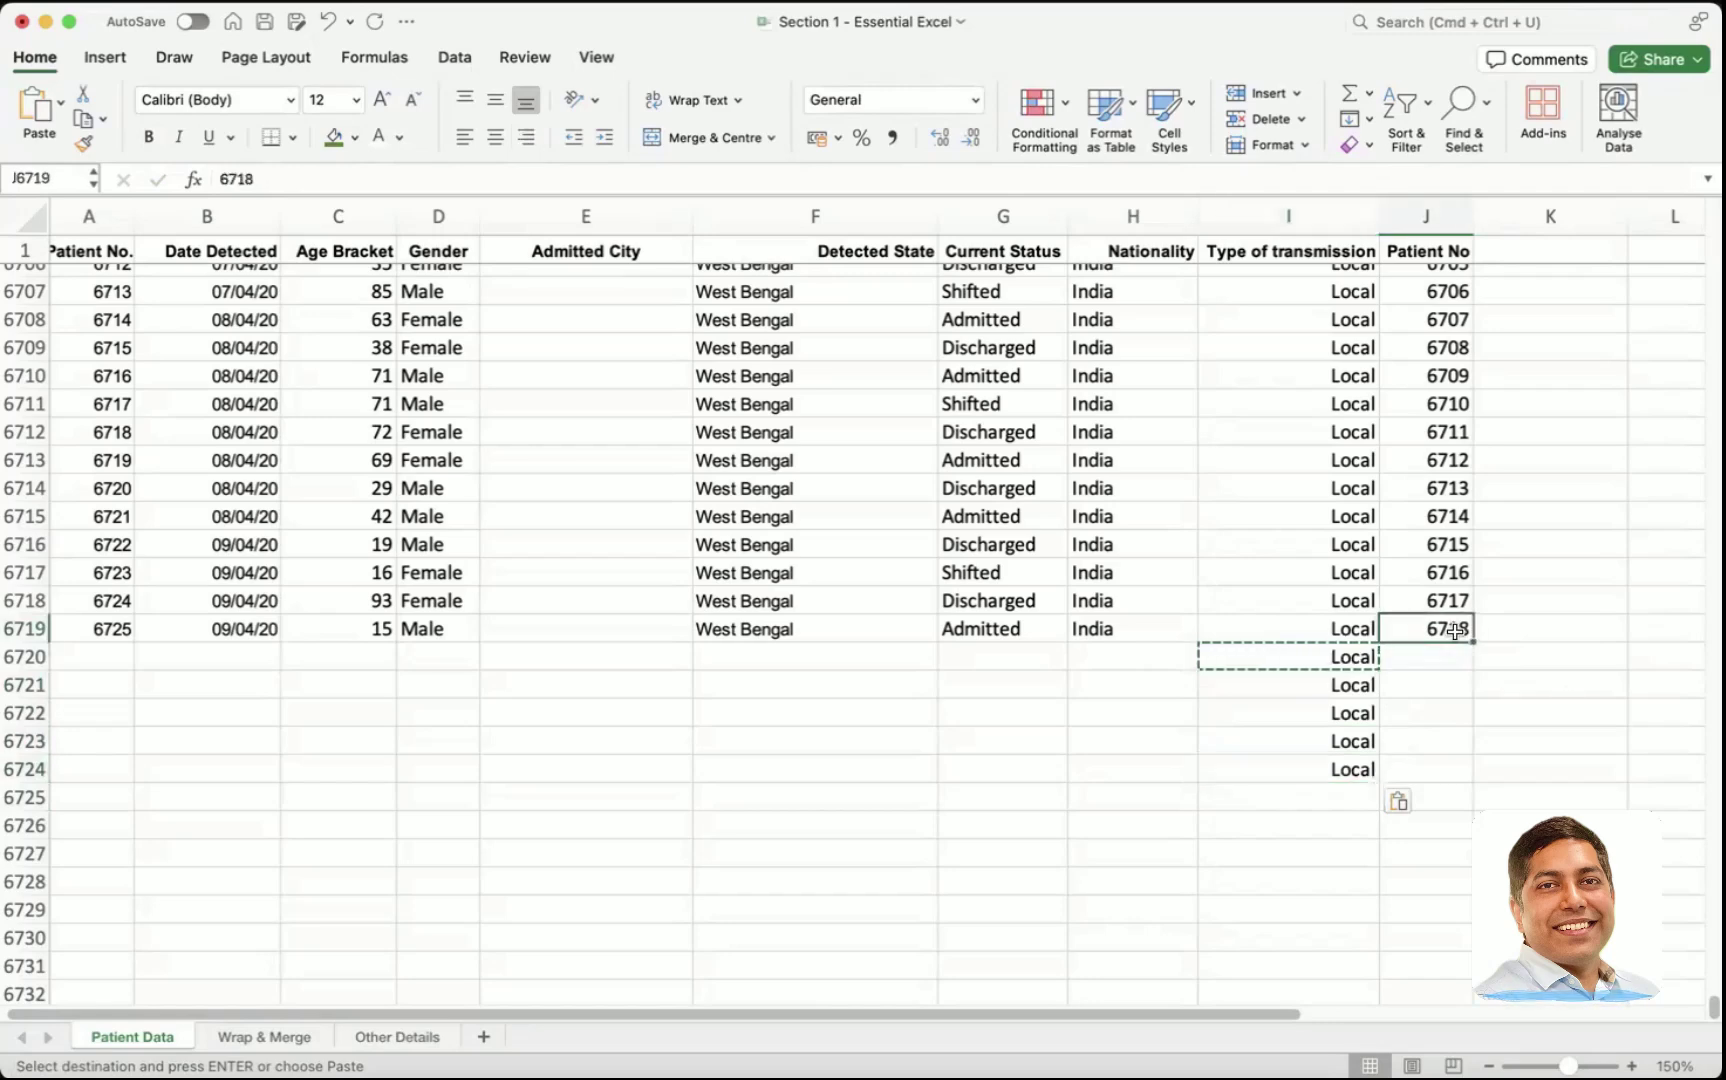
scroll(1677, 849, up, 20)
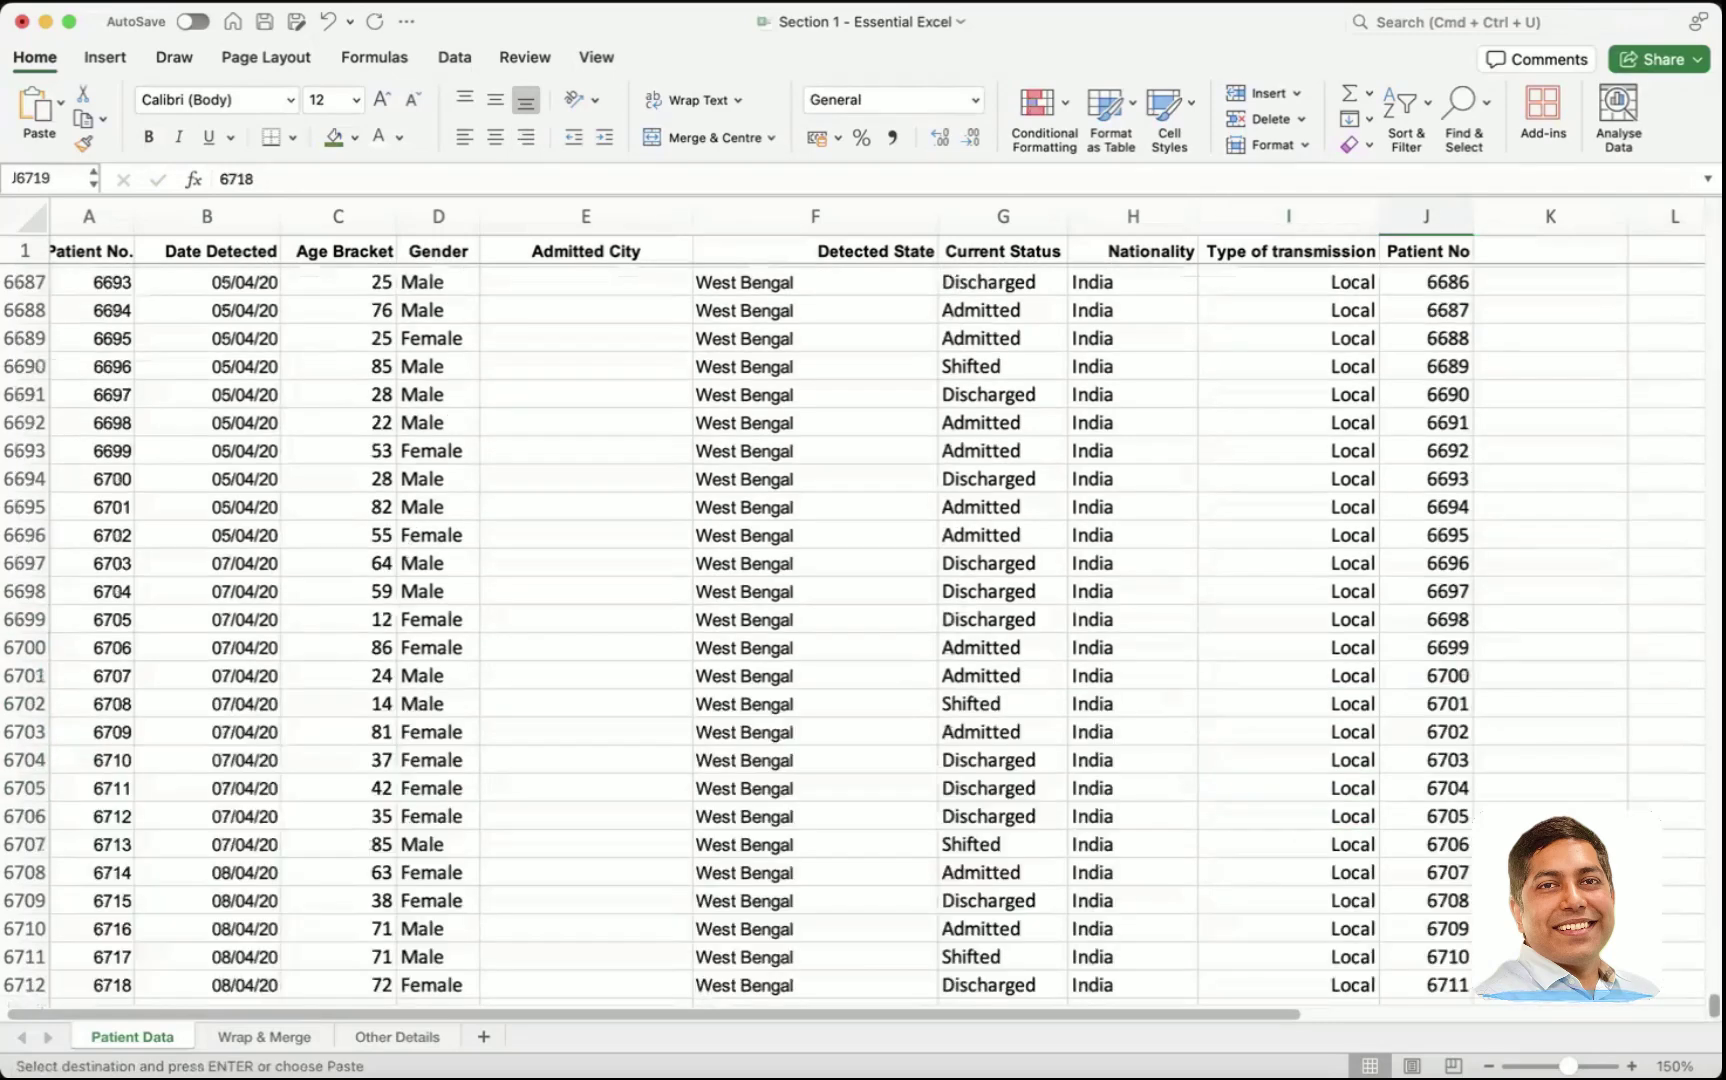
scroll(620, 615, left, 1)
drag(92, 290, 93, 334)
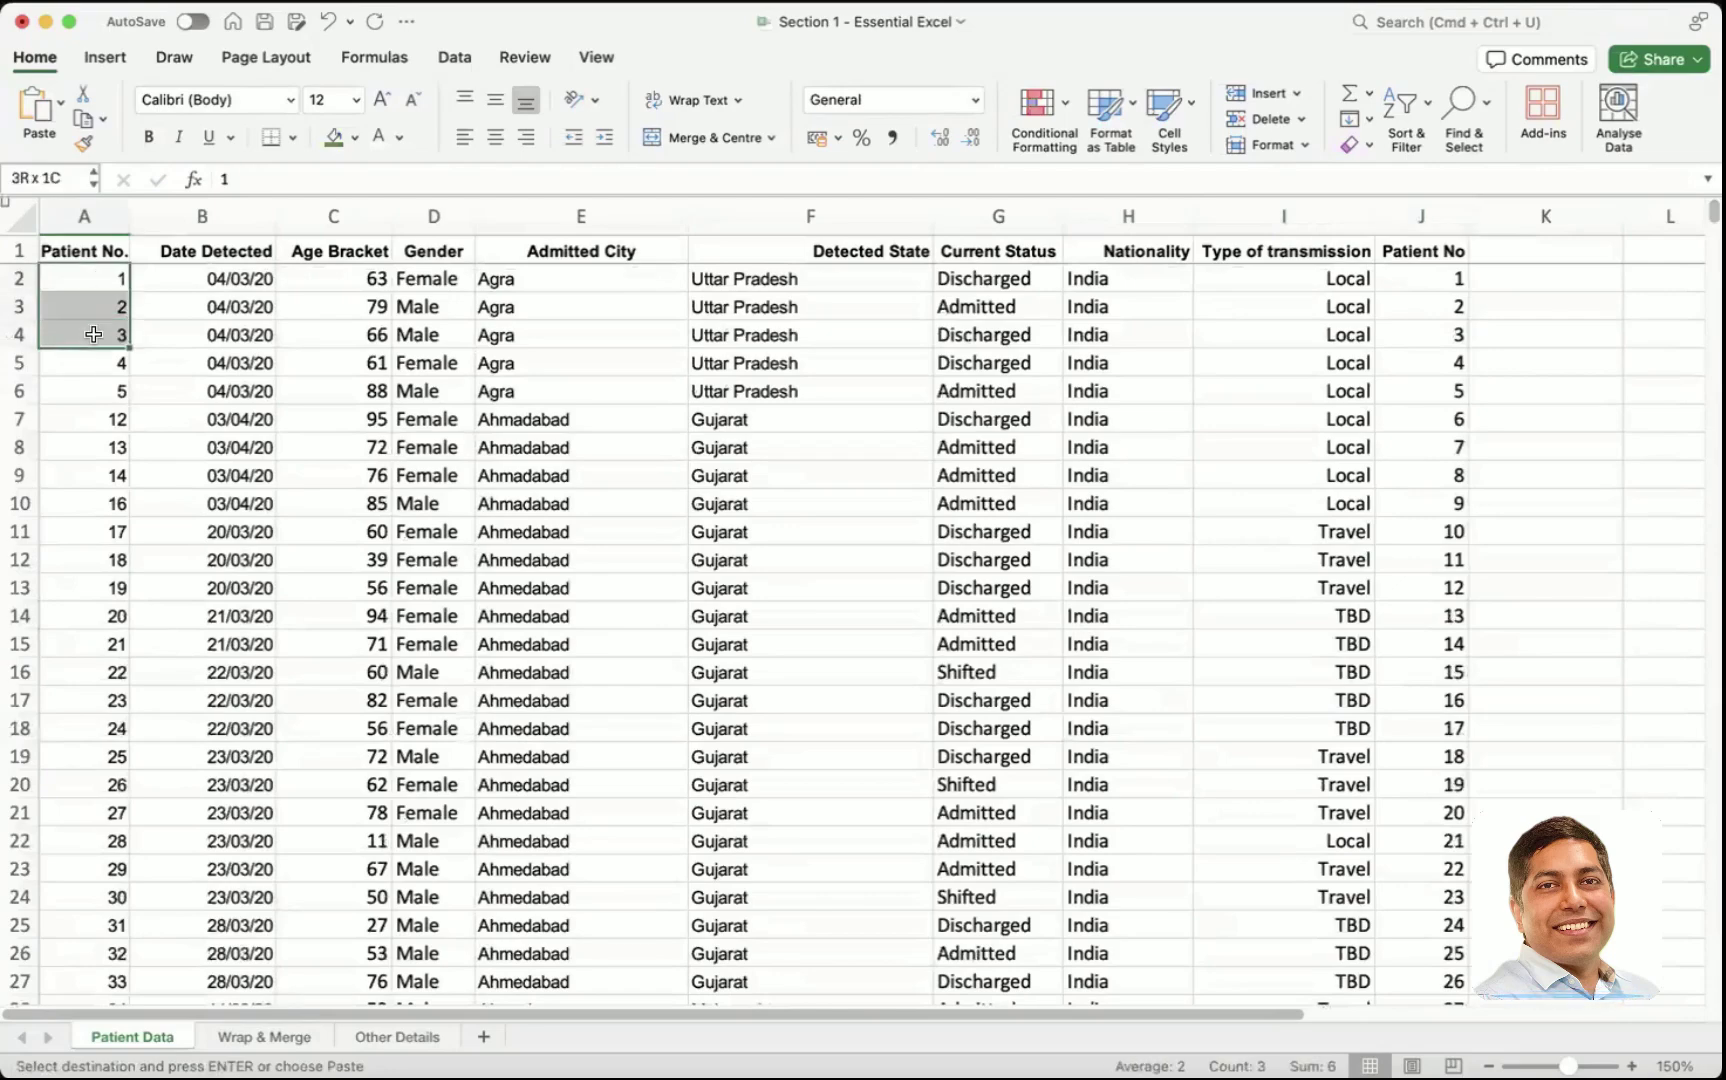
click(1438, 278)
key(super+shift+Down)
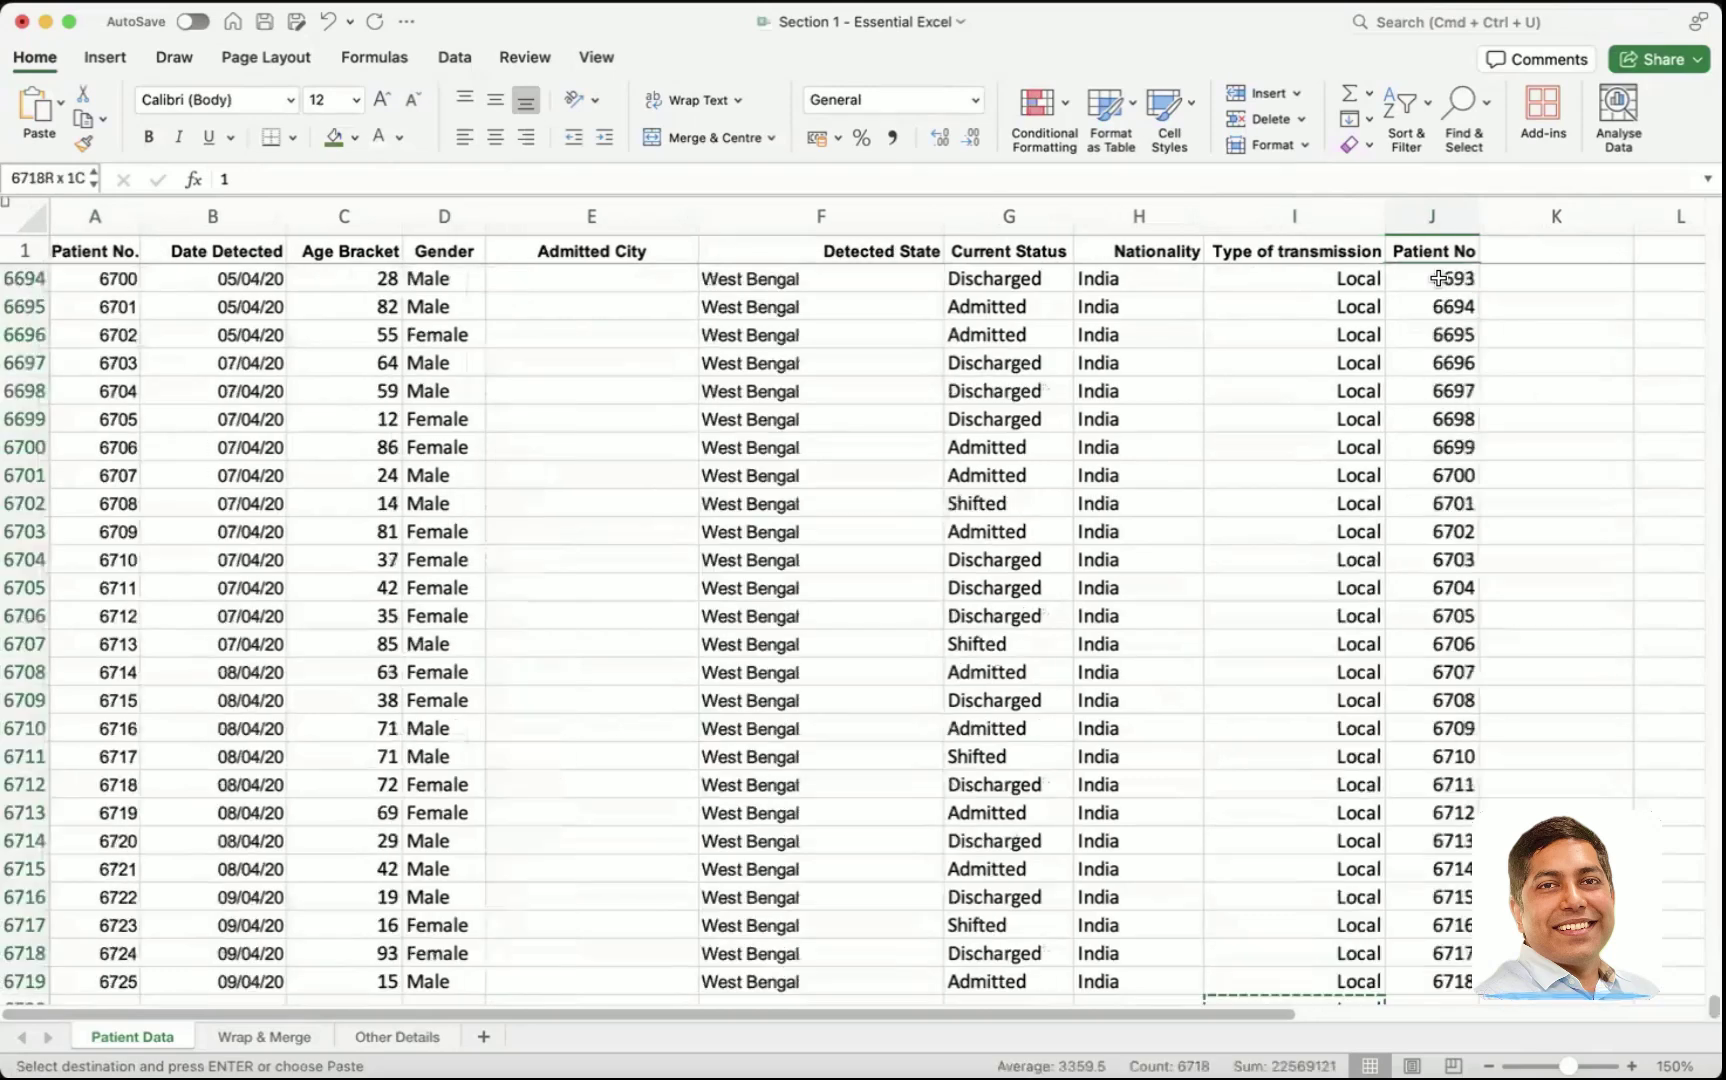
key(Delete)
key(super+Up)
key(Down)
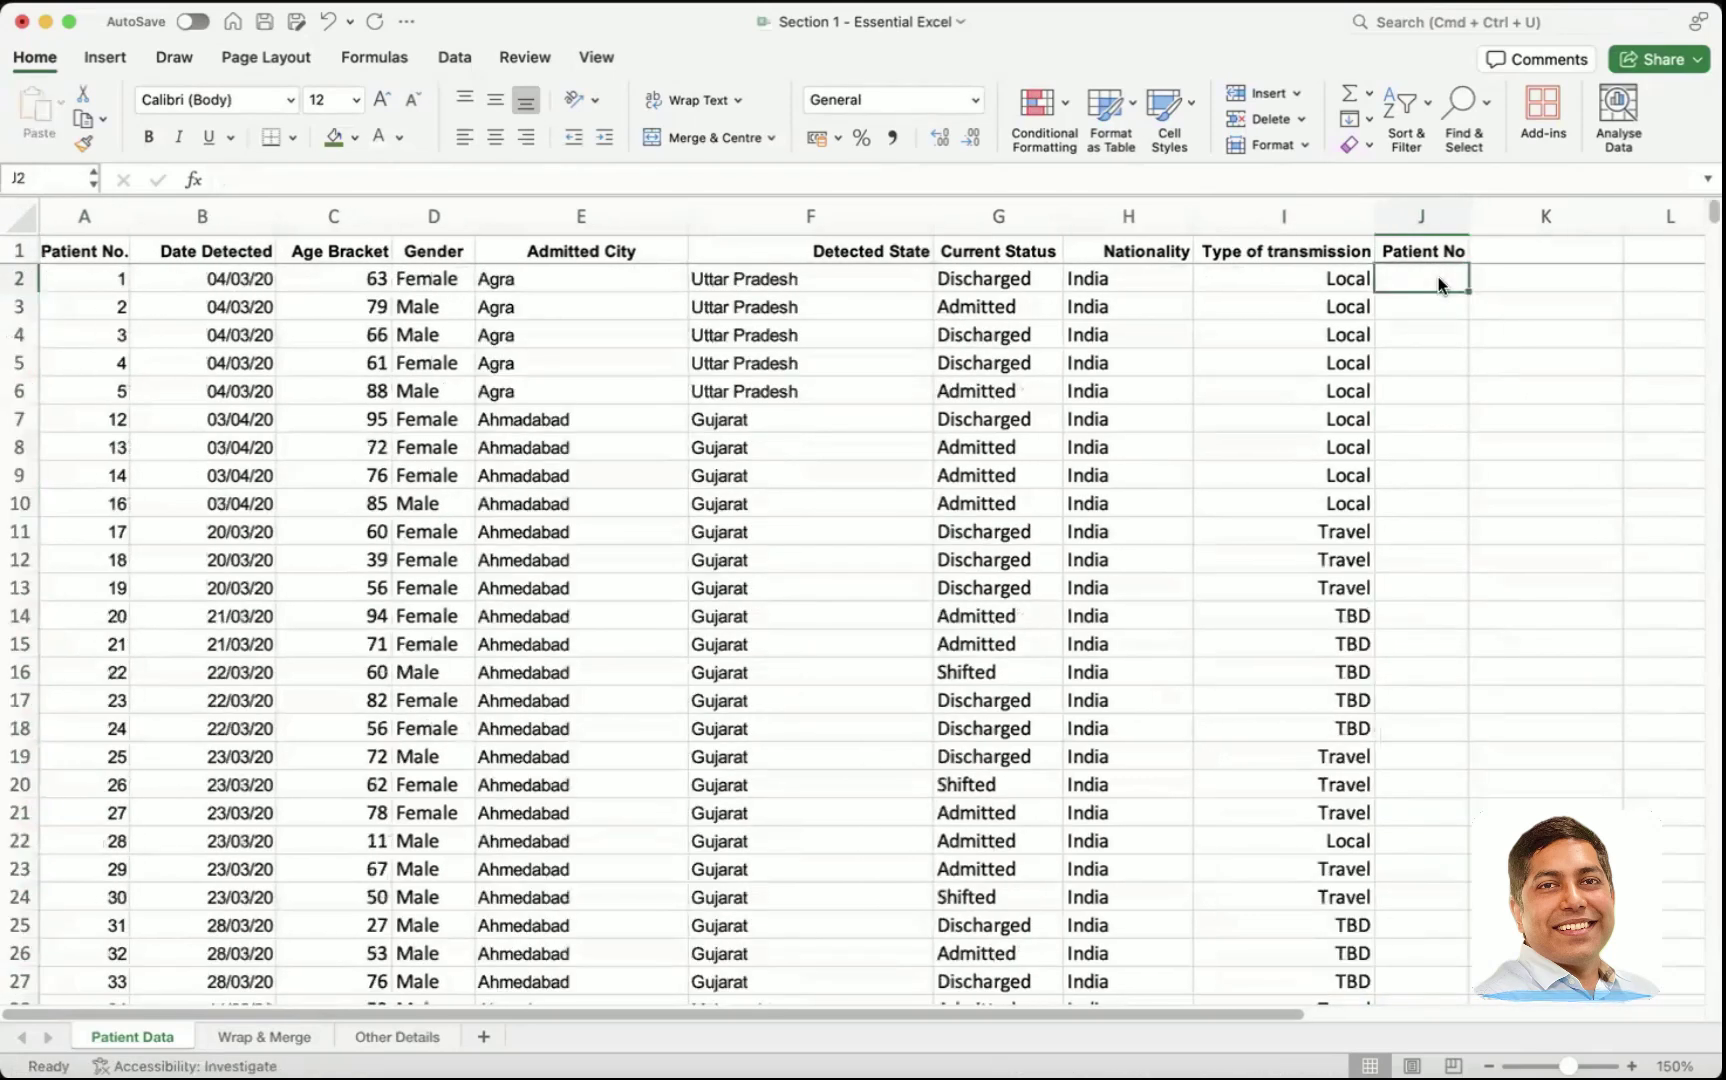
- Enter 1 in J2 and 2 in J3 under the Patient No header
text(1)
key(Return)
text(2)
key(Return)
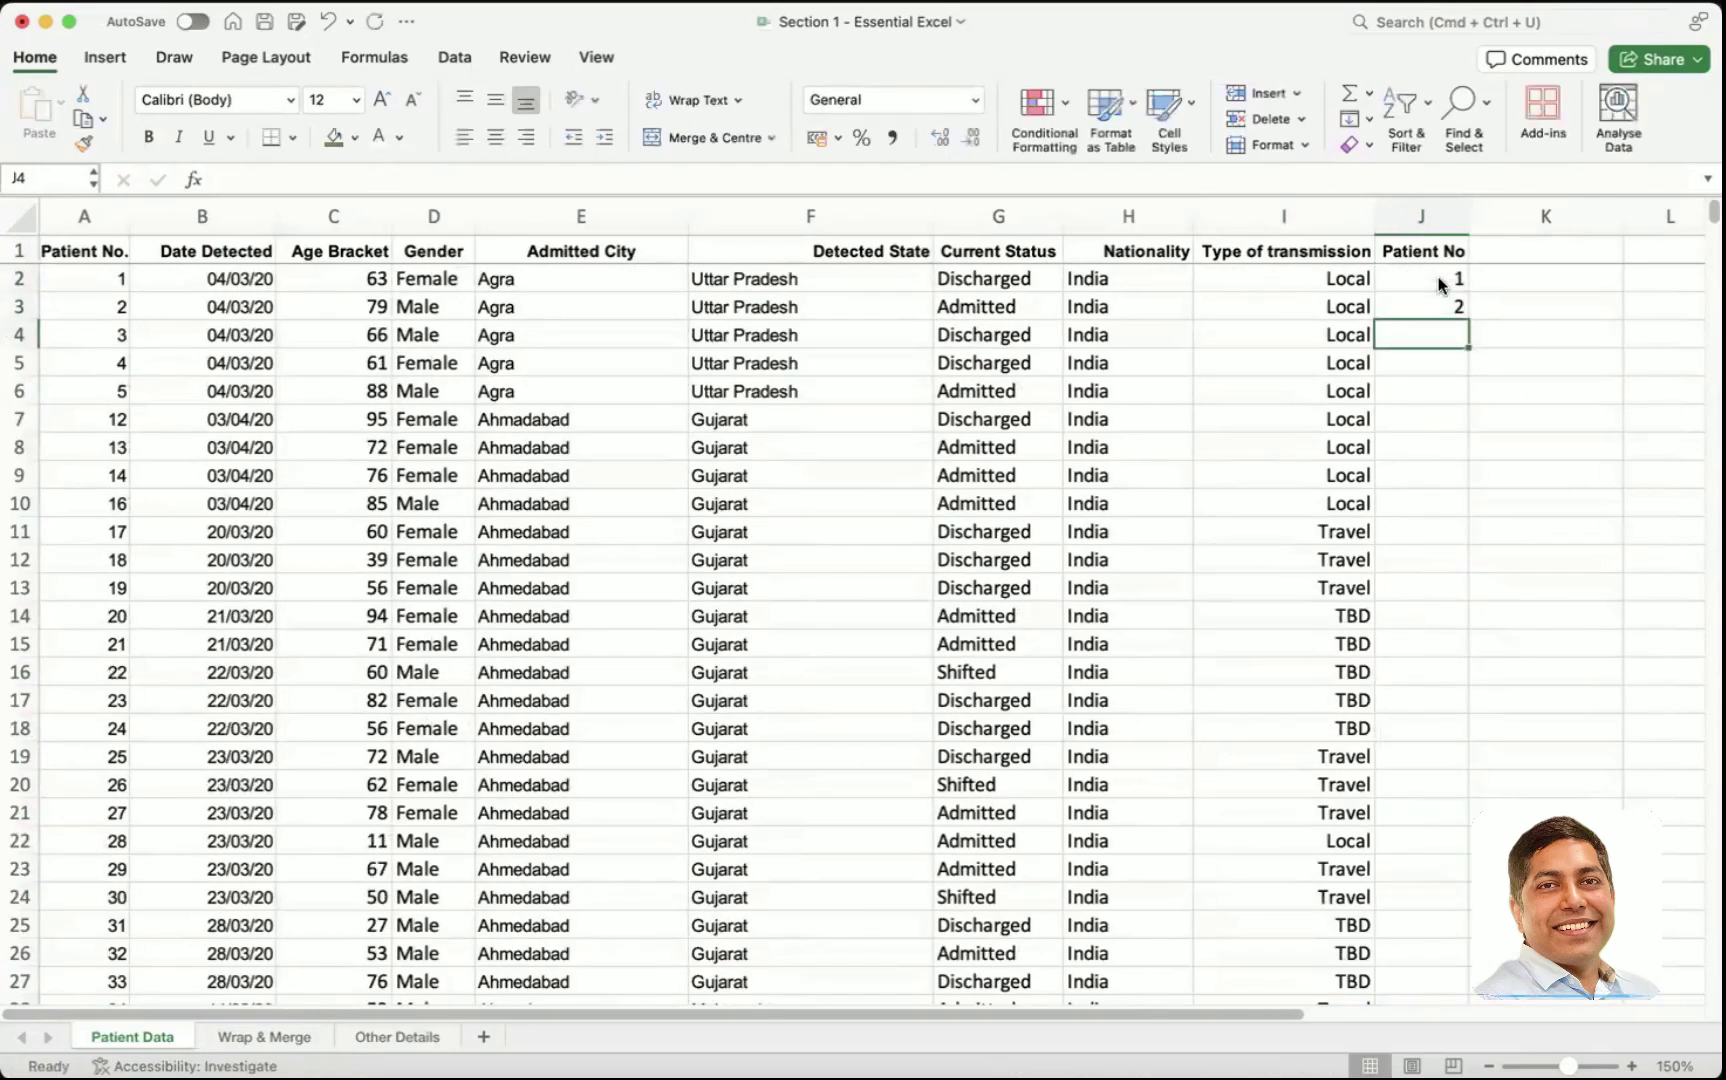
text(4)
key(Return)
key(Up)
key(Delete)
- Enter Main in K2 and Example in K3, beside the two numbers in column J
click(1437, 278)
drag(1437, 278, 1445, 309)
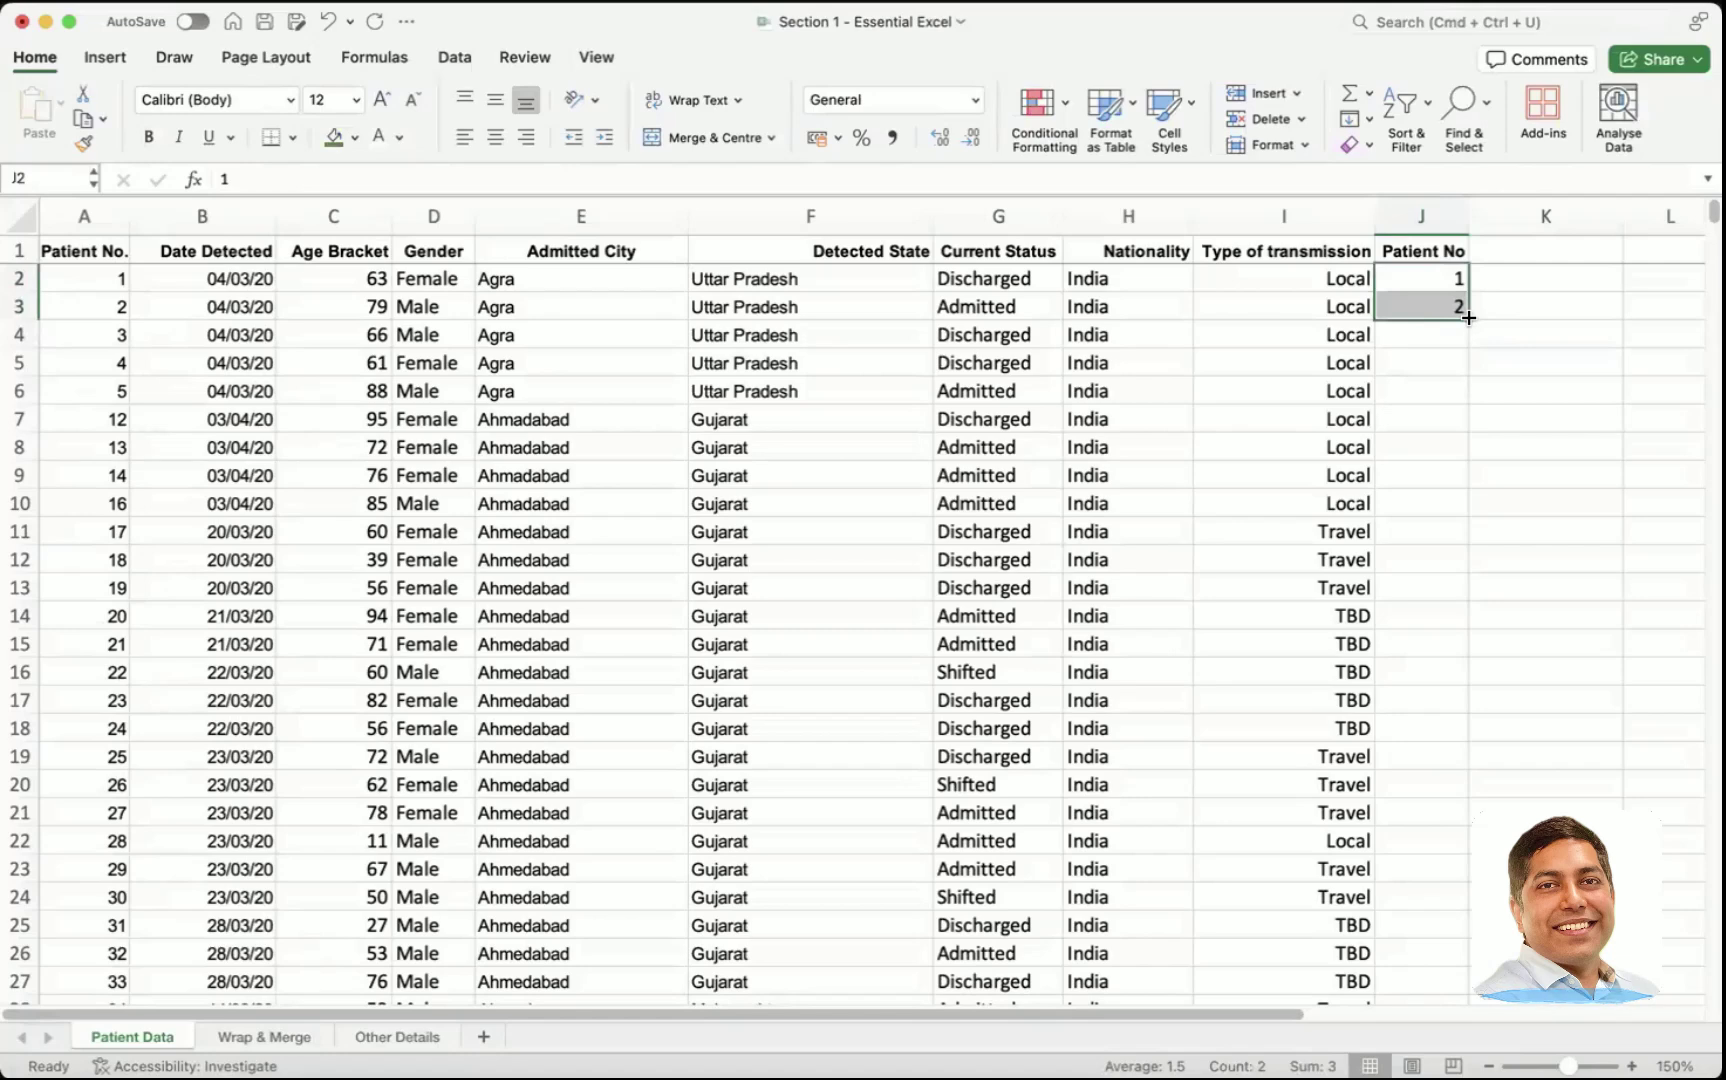
click(1492, 278)
text(Ma)
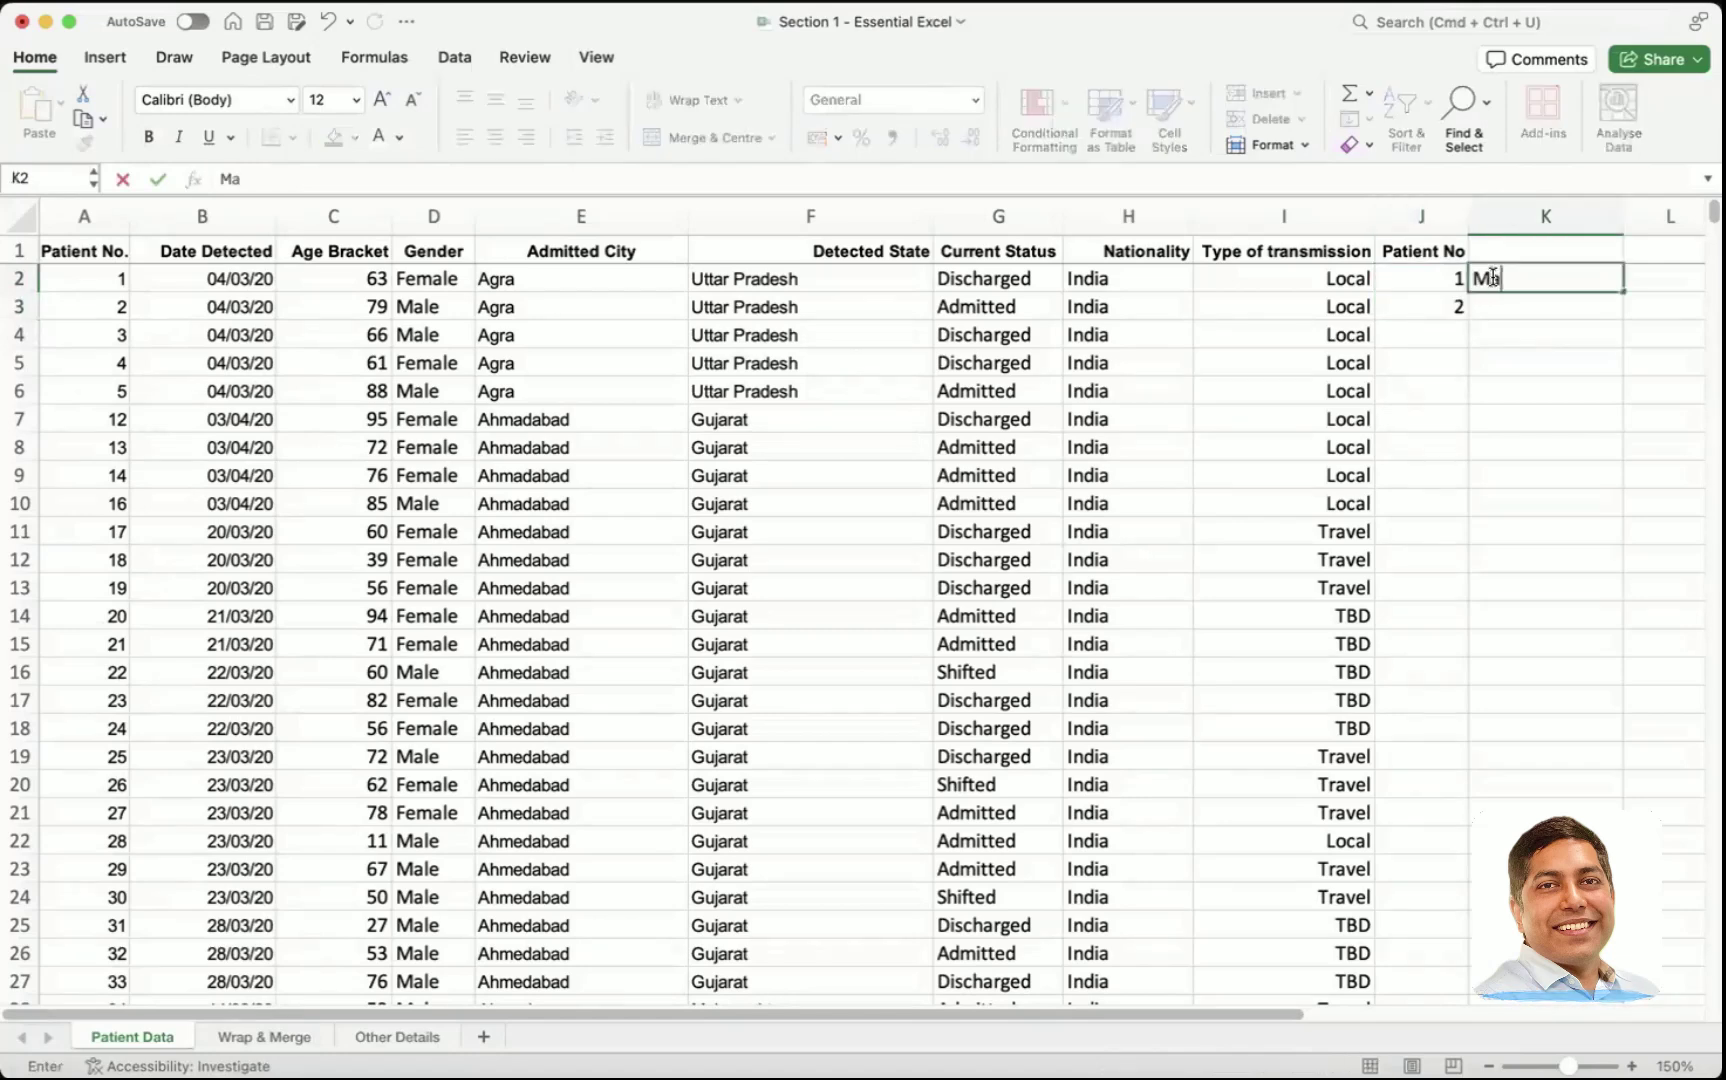
text(in)
key(Return)
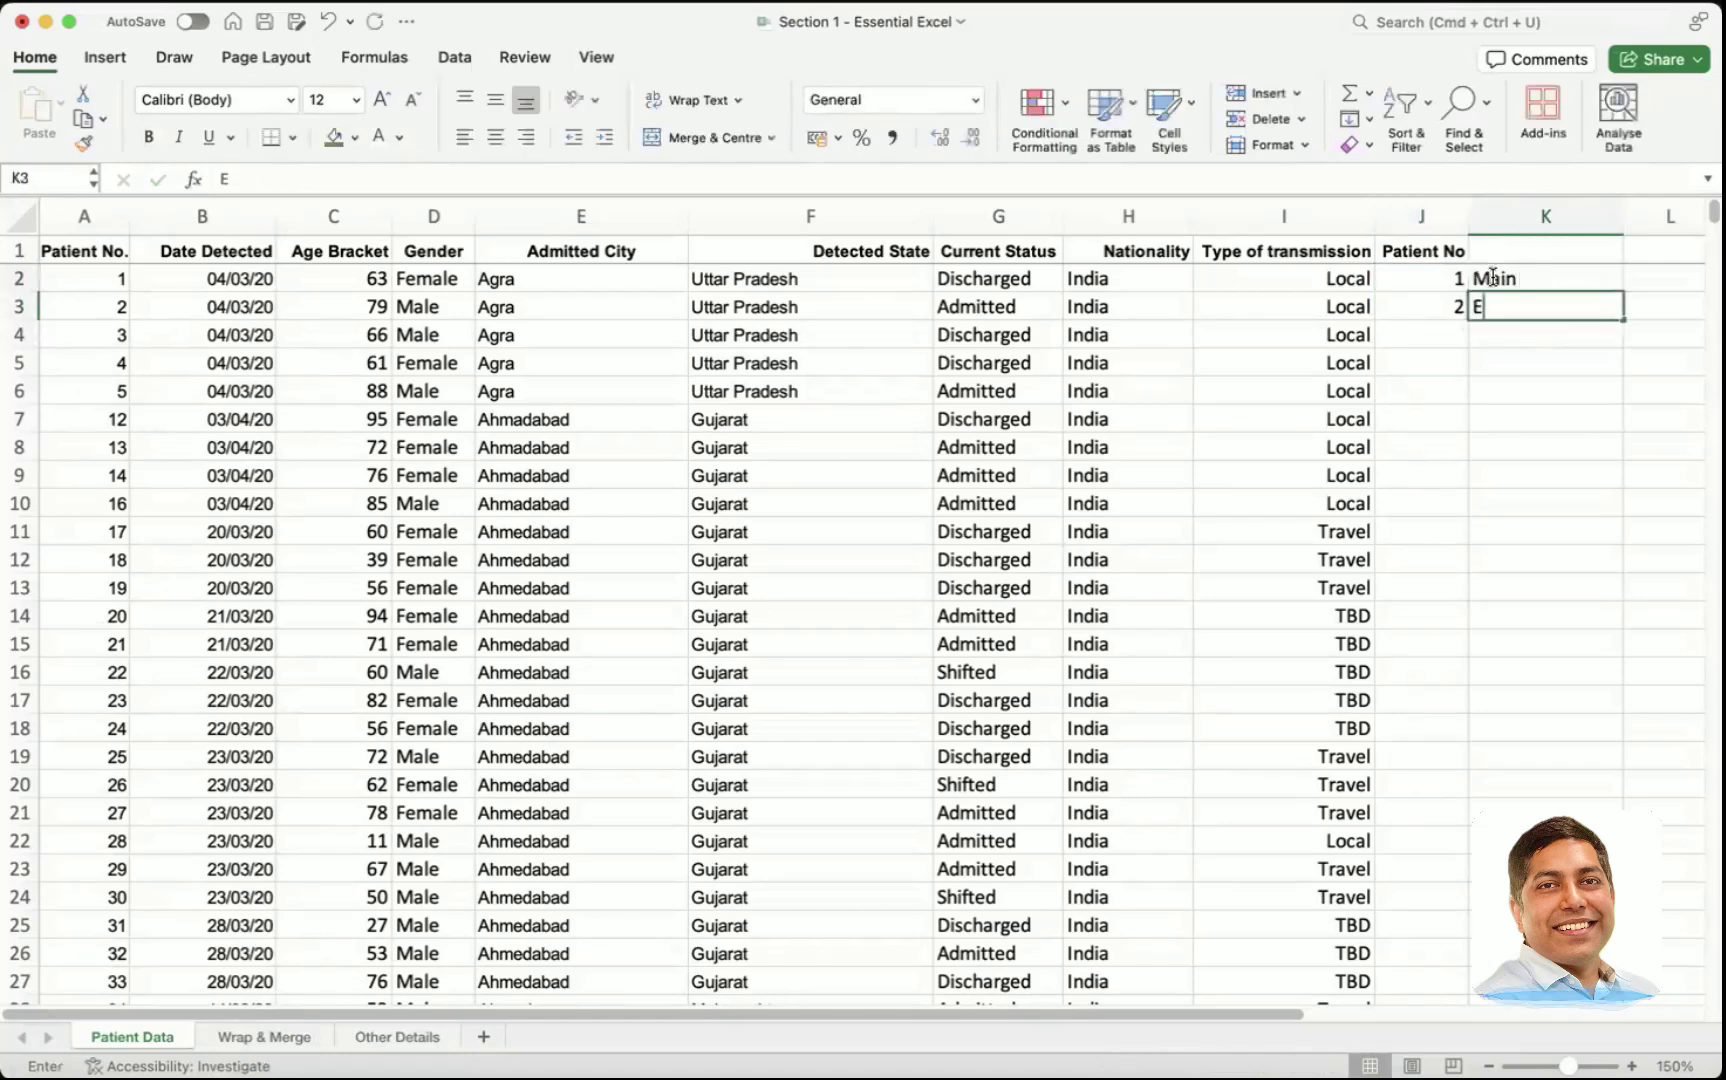
text(Example)
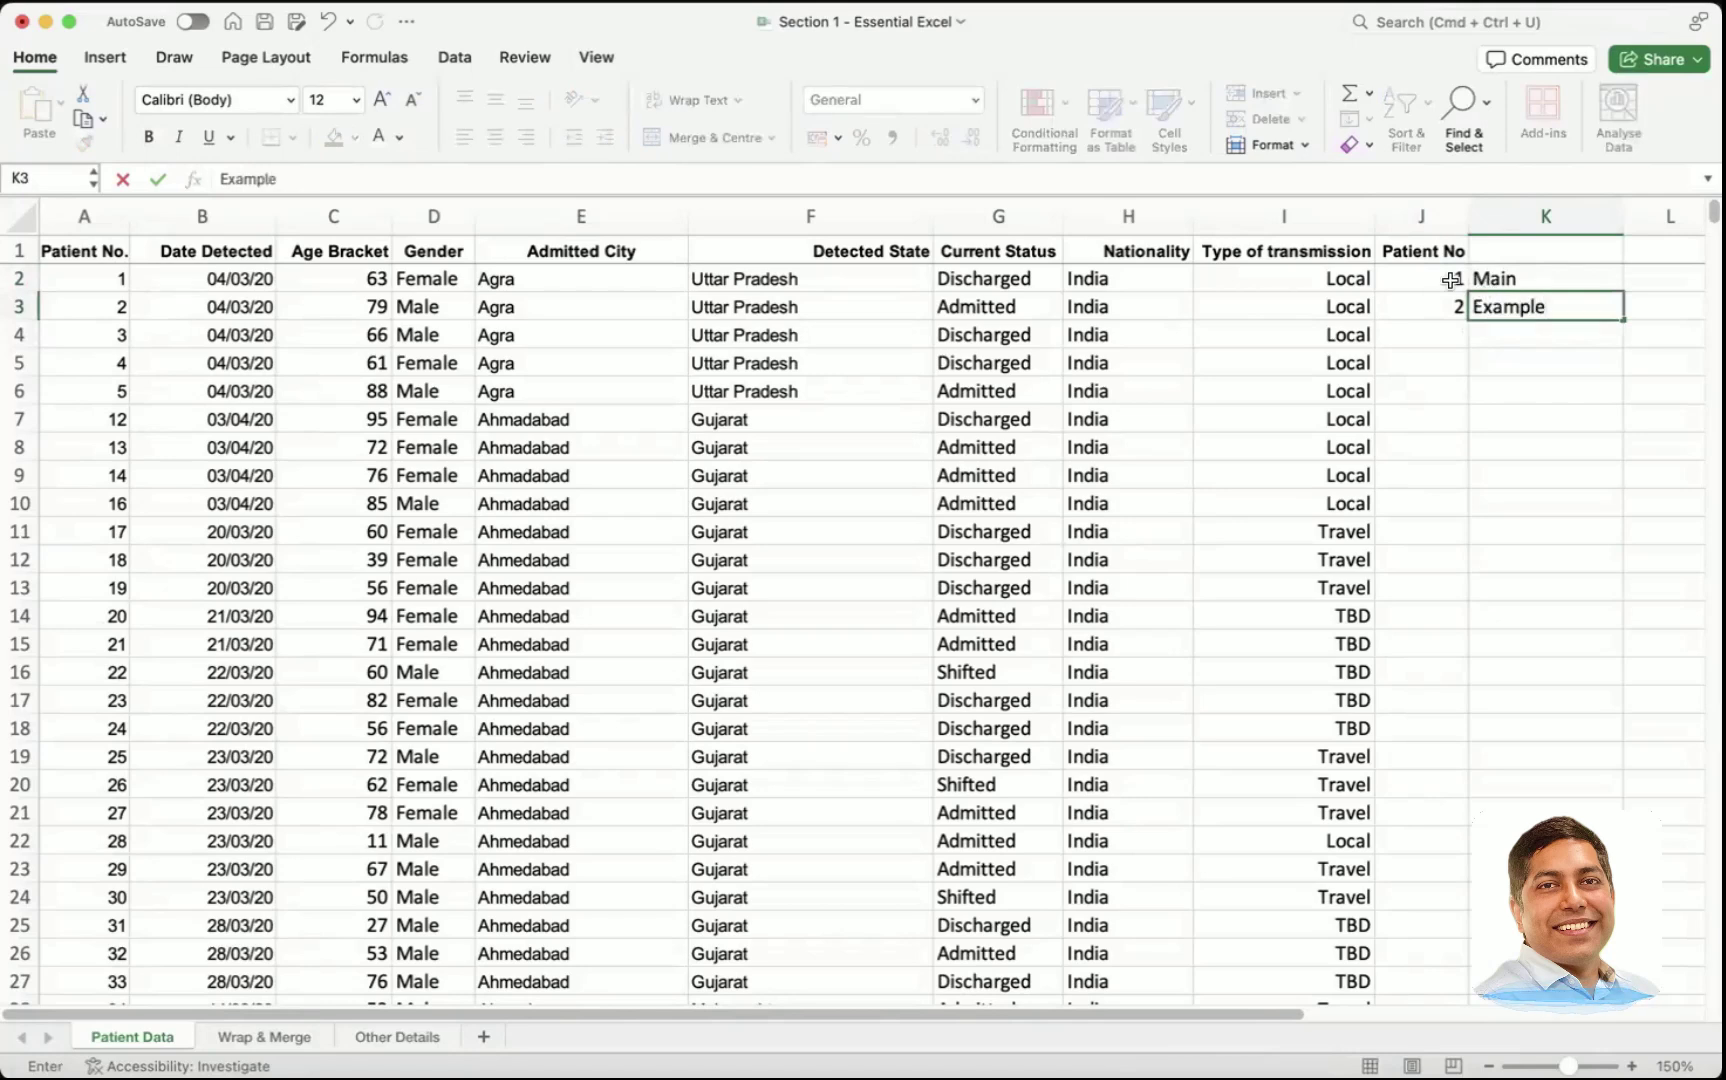
- Auto-fill the 1, 2 series from J2:J3 down column J alongside the existing records
drag(1448, 278, 1444, 300)
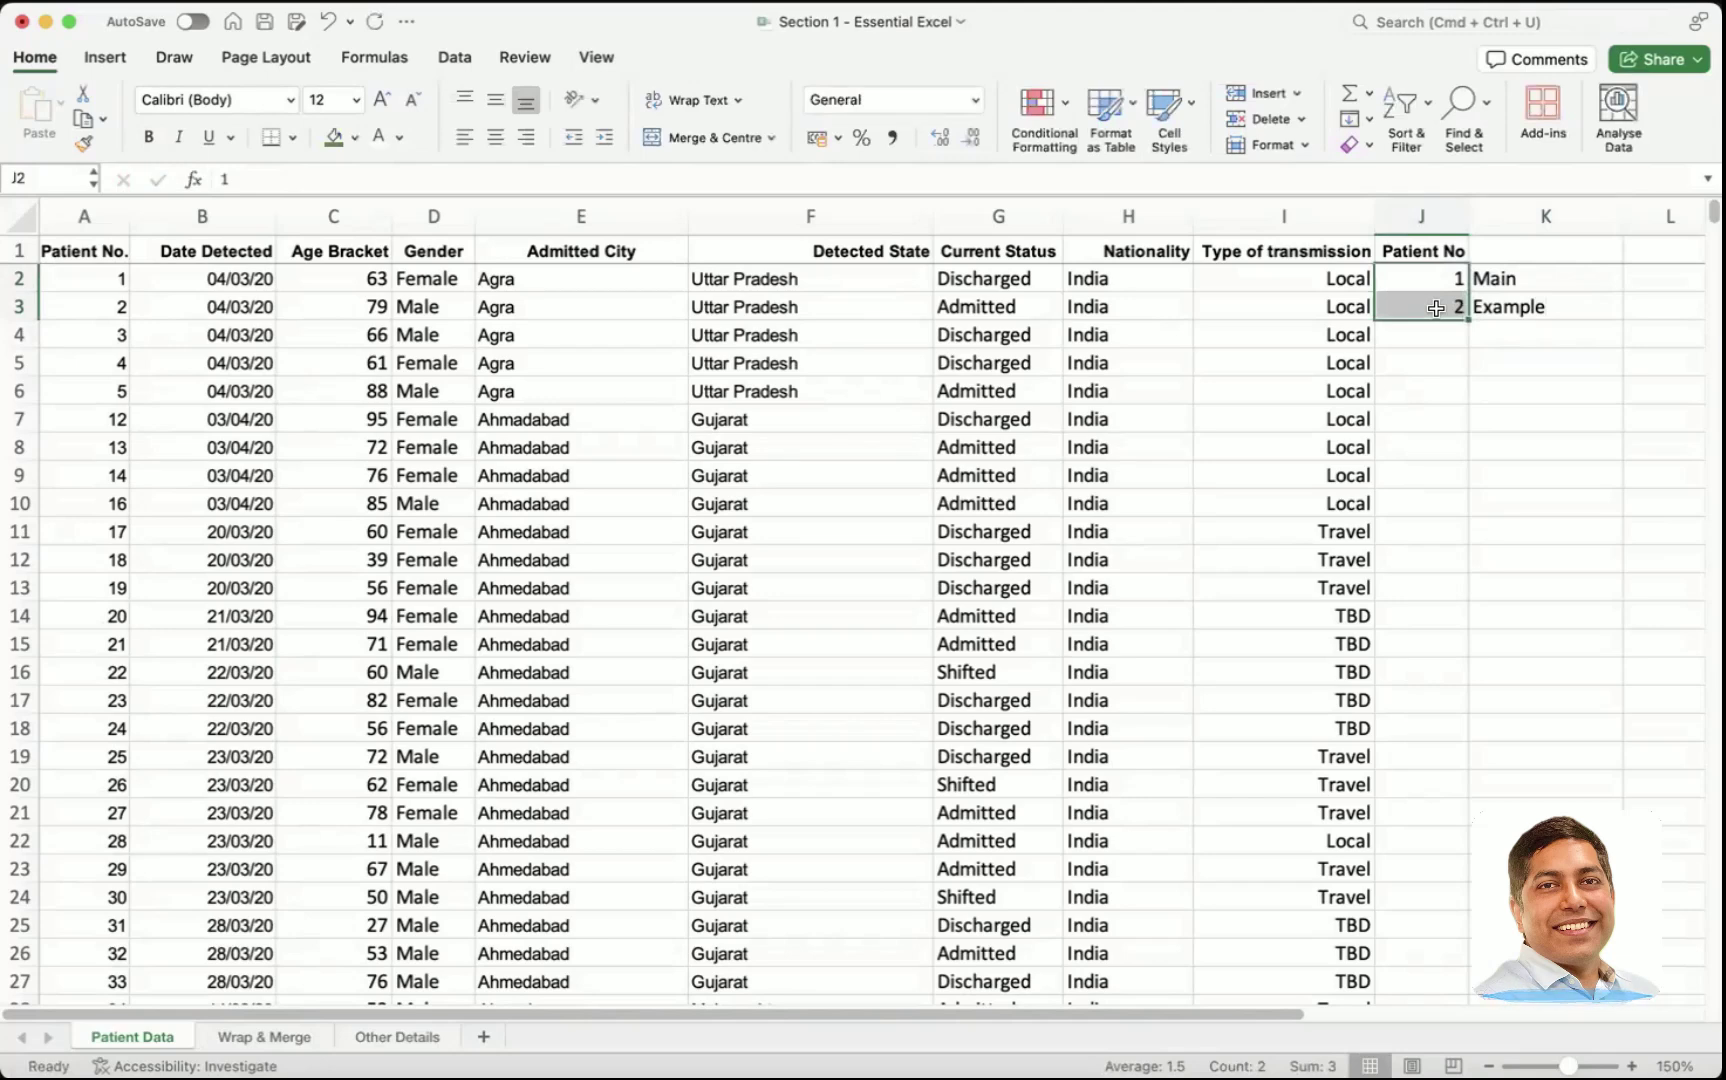
click(1436, 308)
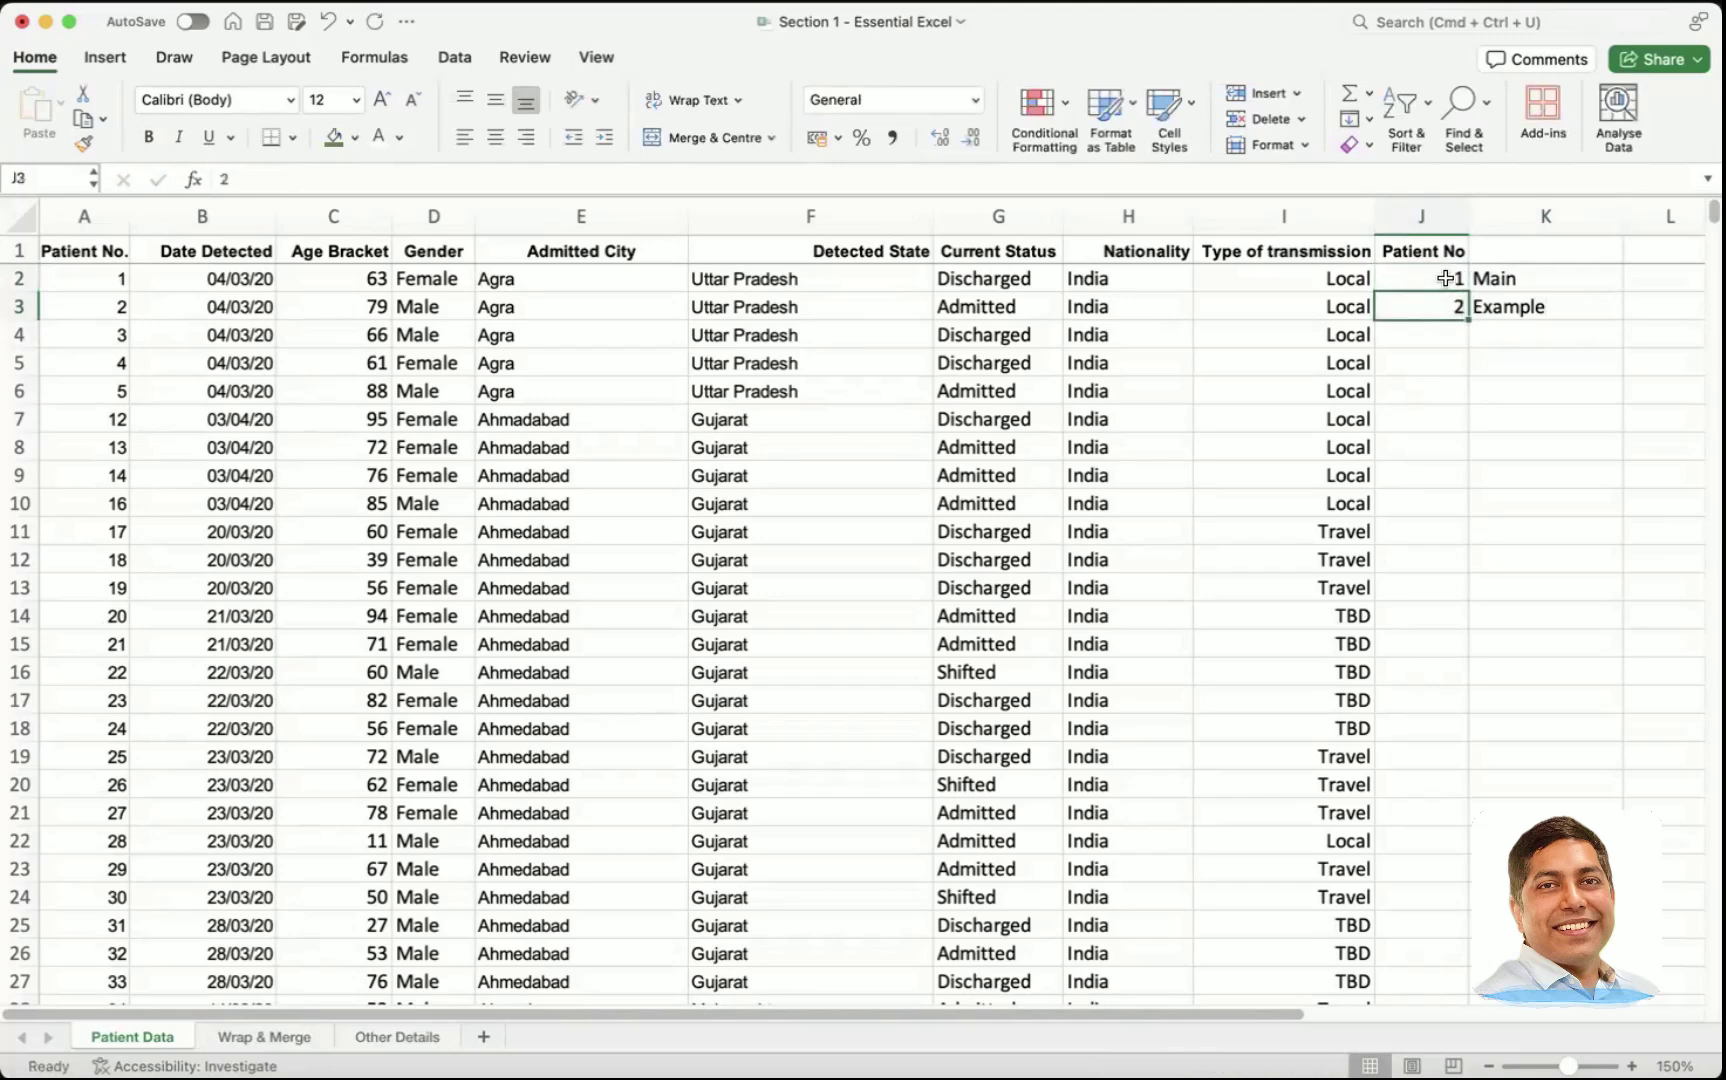
drag(1445, 281, 1446, 307)
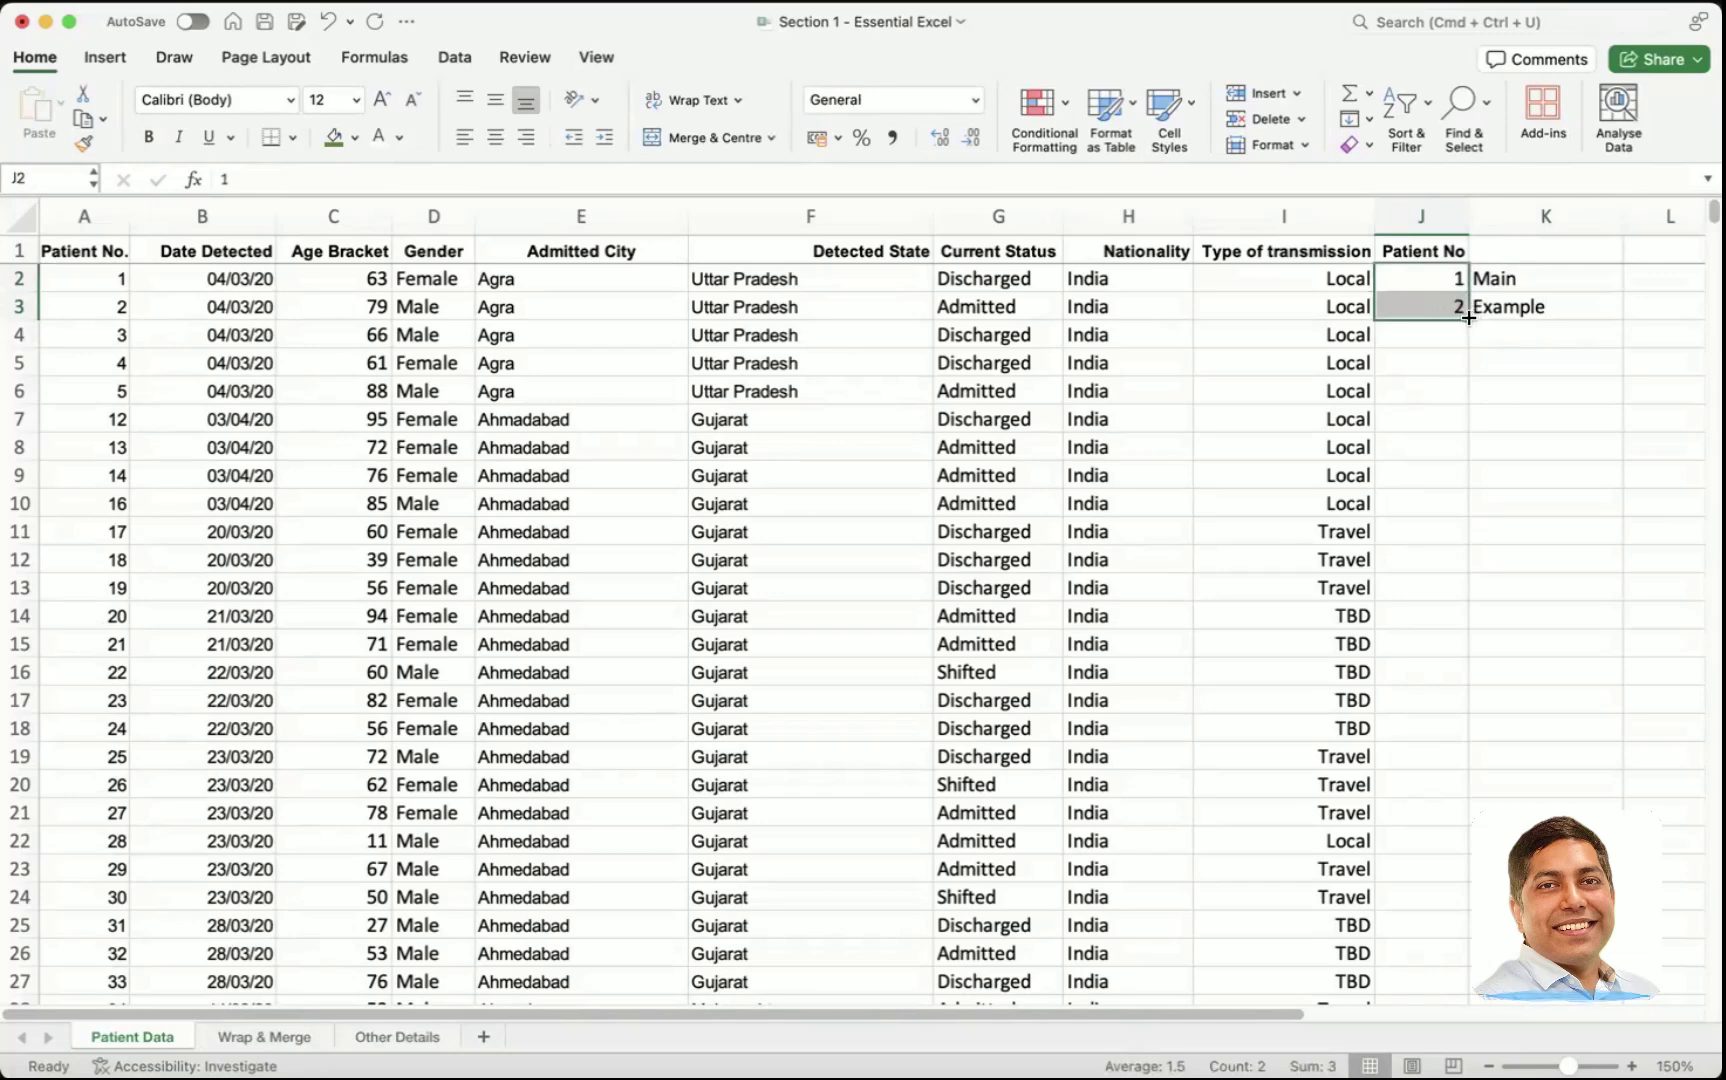
double_click(1468, 319)
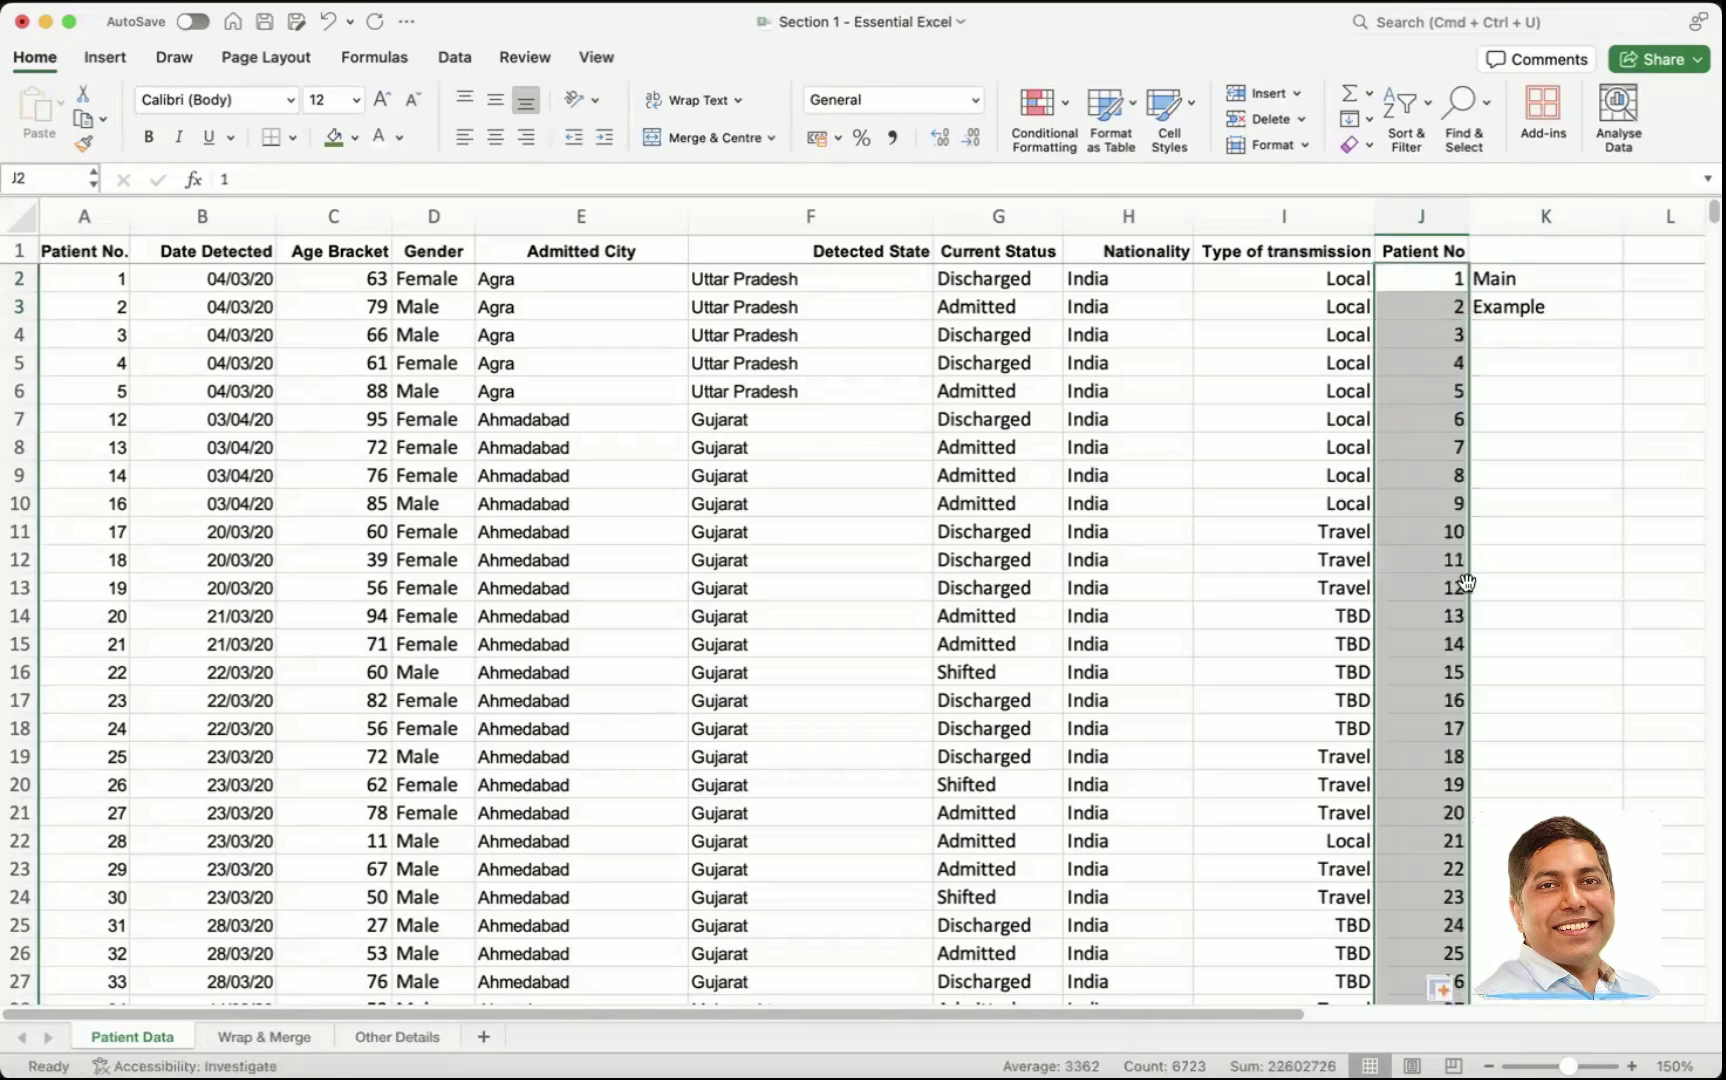
click(1436, 585)
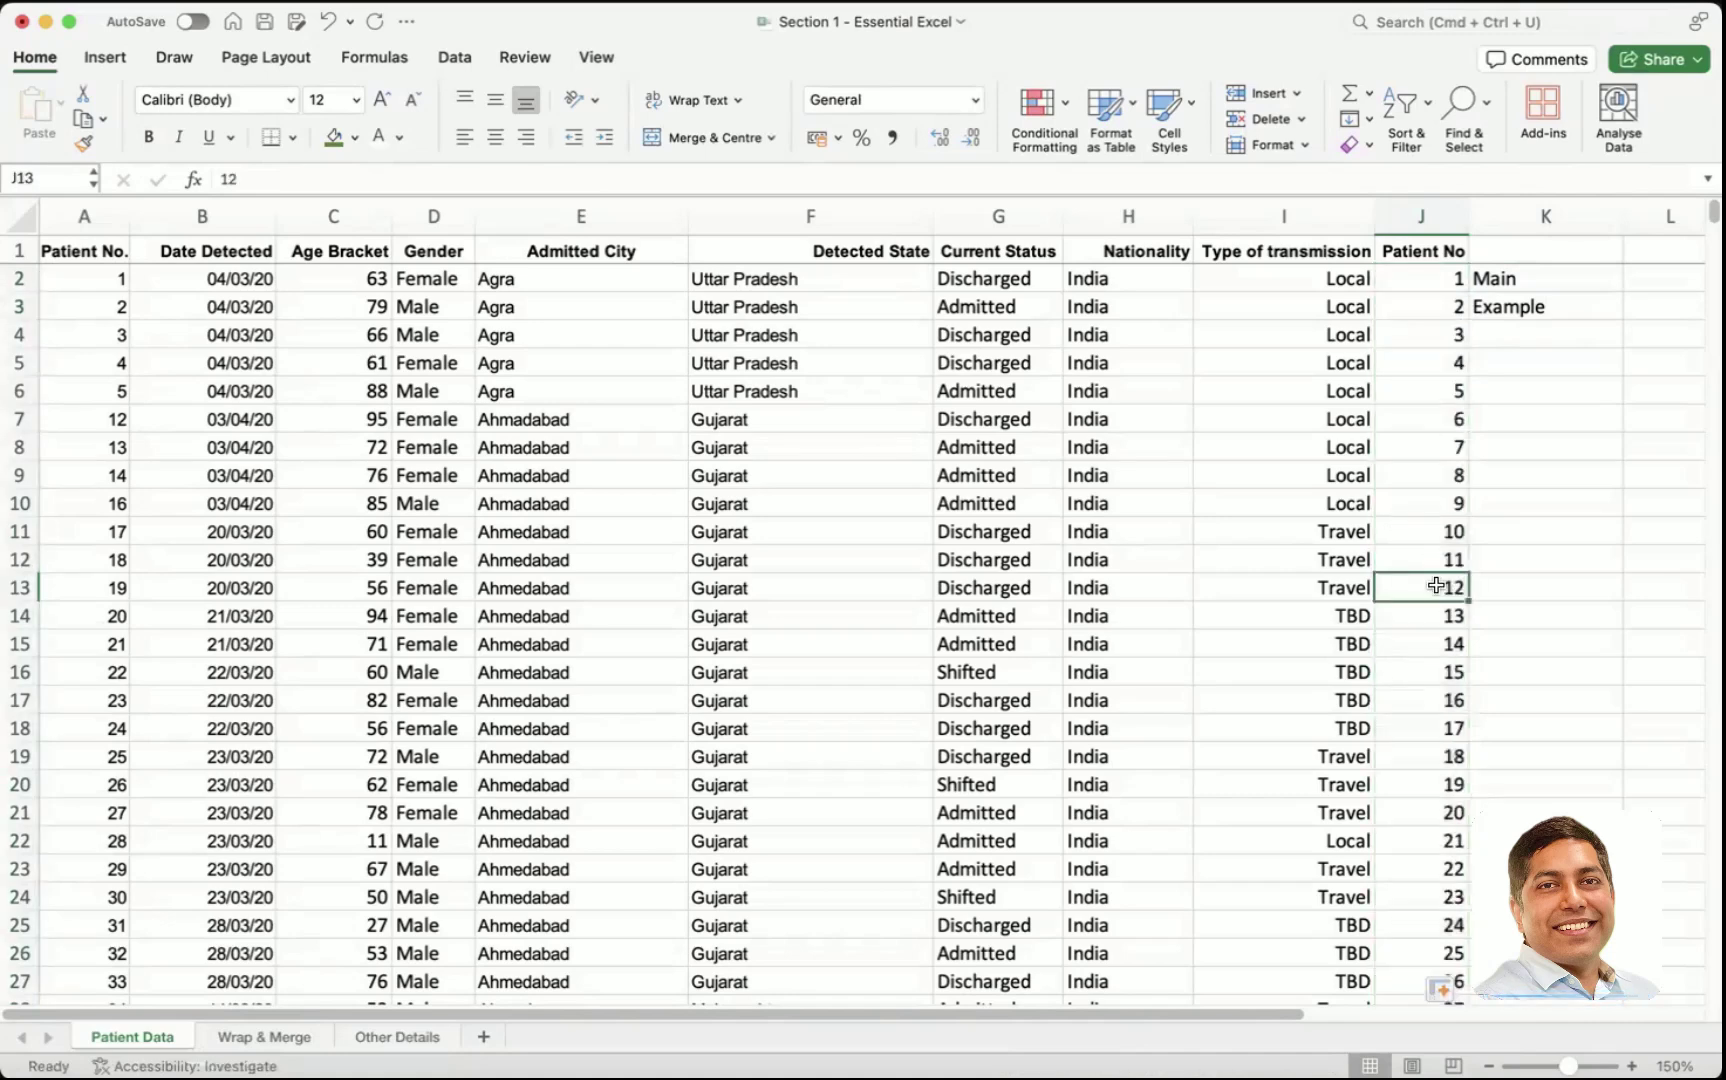
- Move the Local entries from I6720:I6724 to H6720:H6724 in the Nationality column
key(ctrl+Down)
scroll(1440, 780, down, 3)
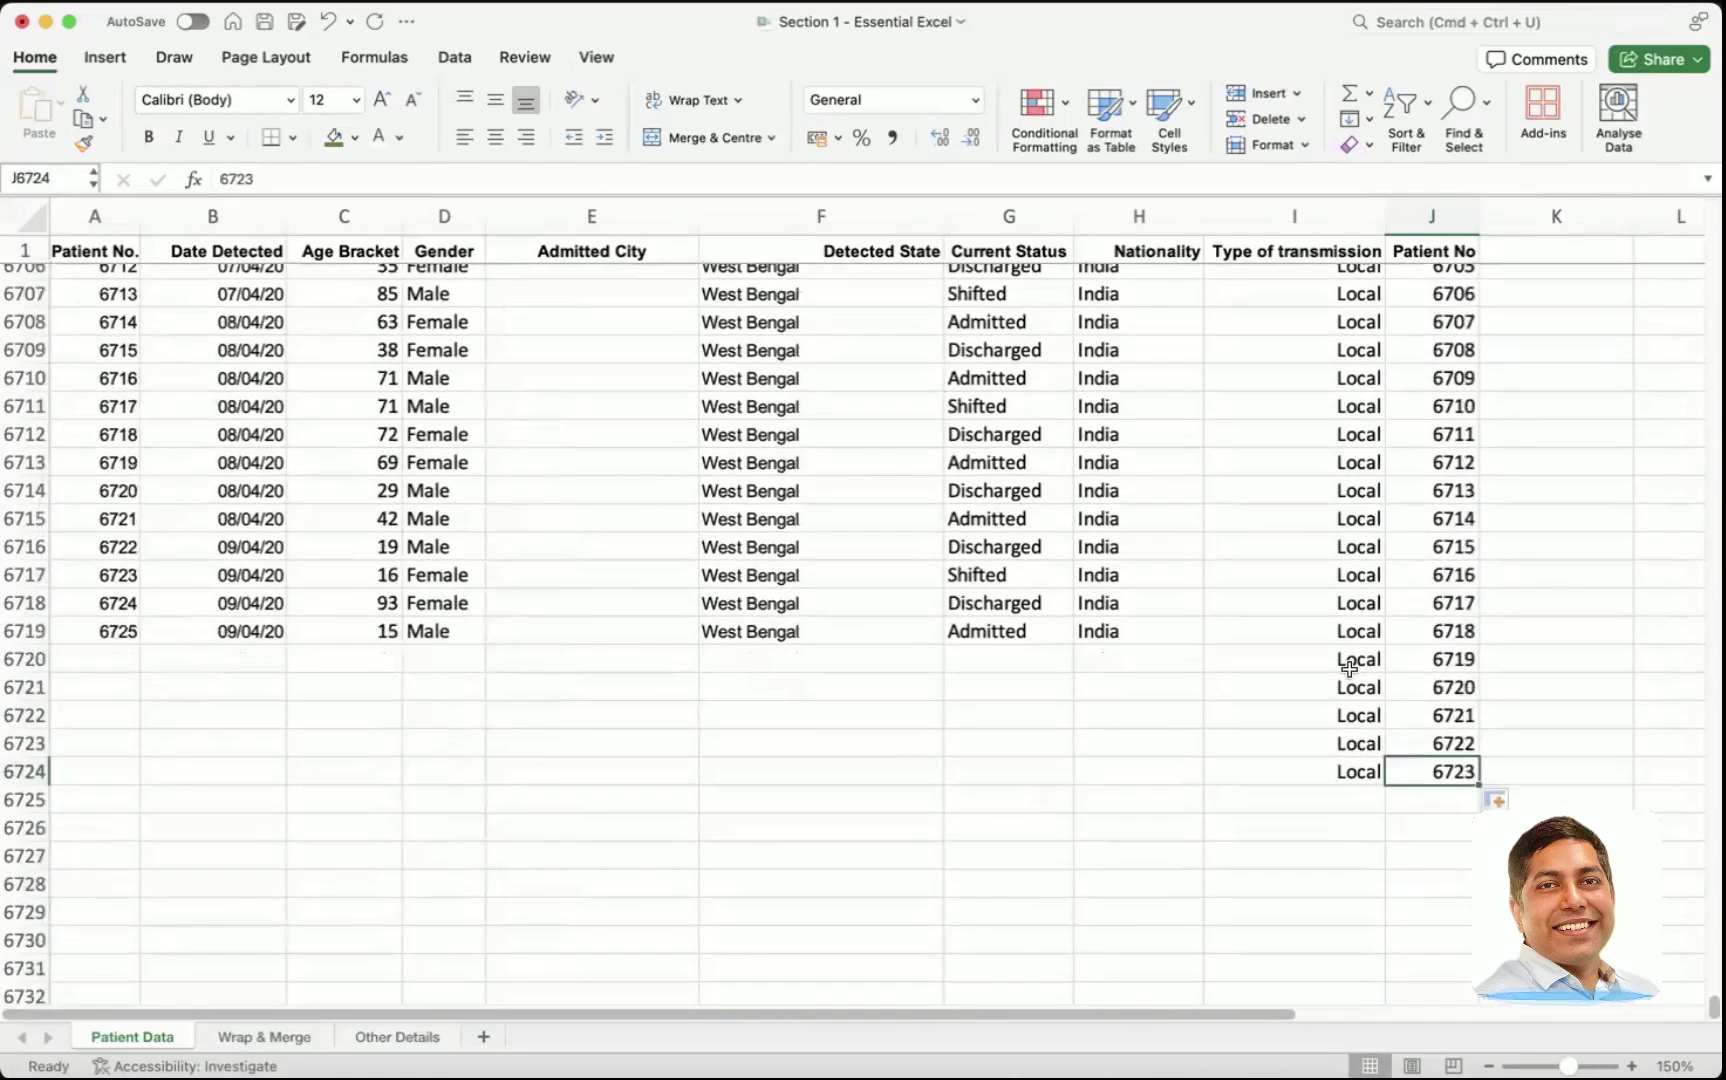
drag(1350, 668, 1355, 771)
key(cmd+c)
click(1098, 661)
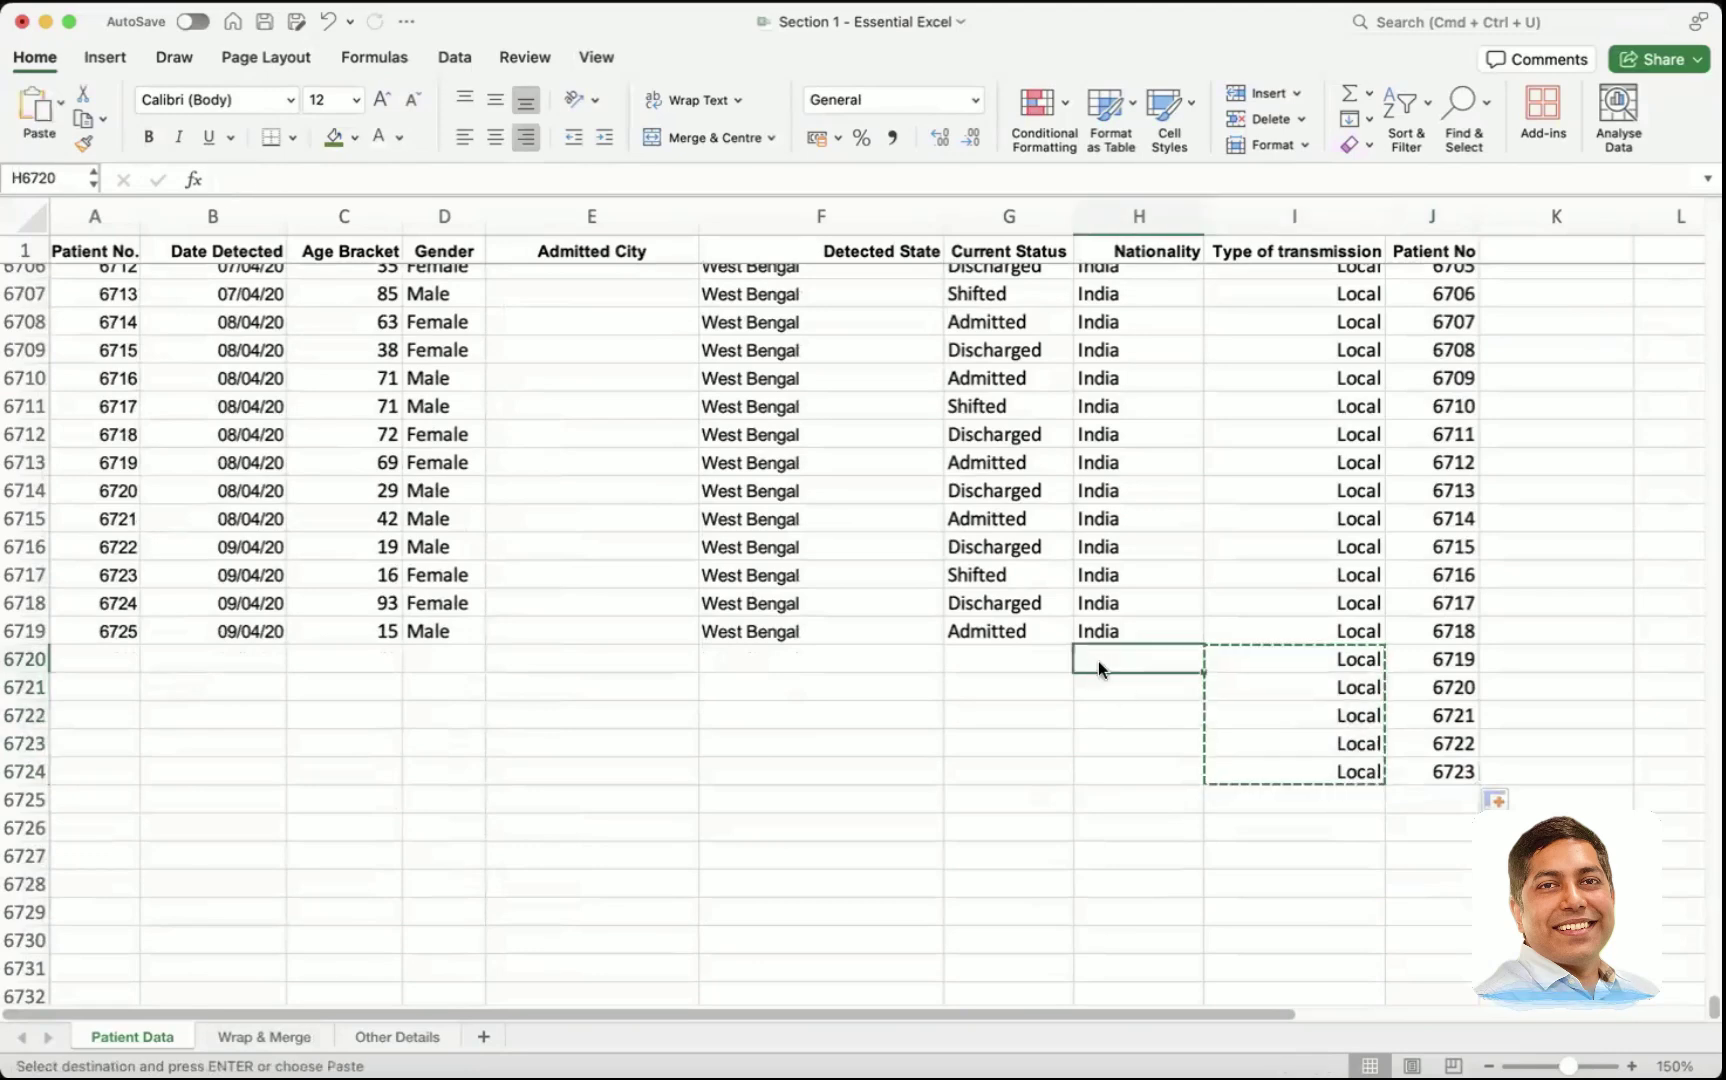
key(cmd+v)
- Clear the Patient No numbers in column J from J6724 up to J2
click(1454, 772)
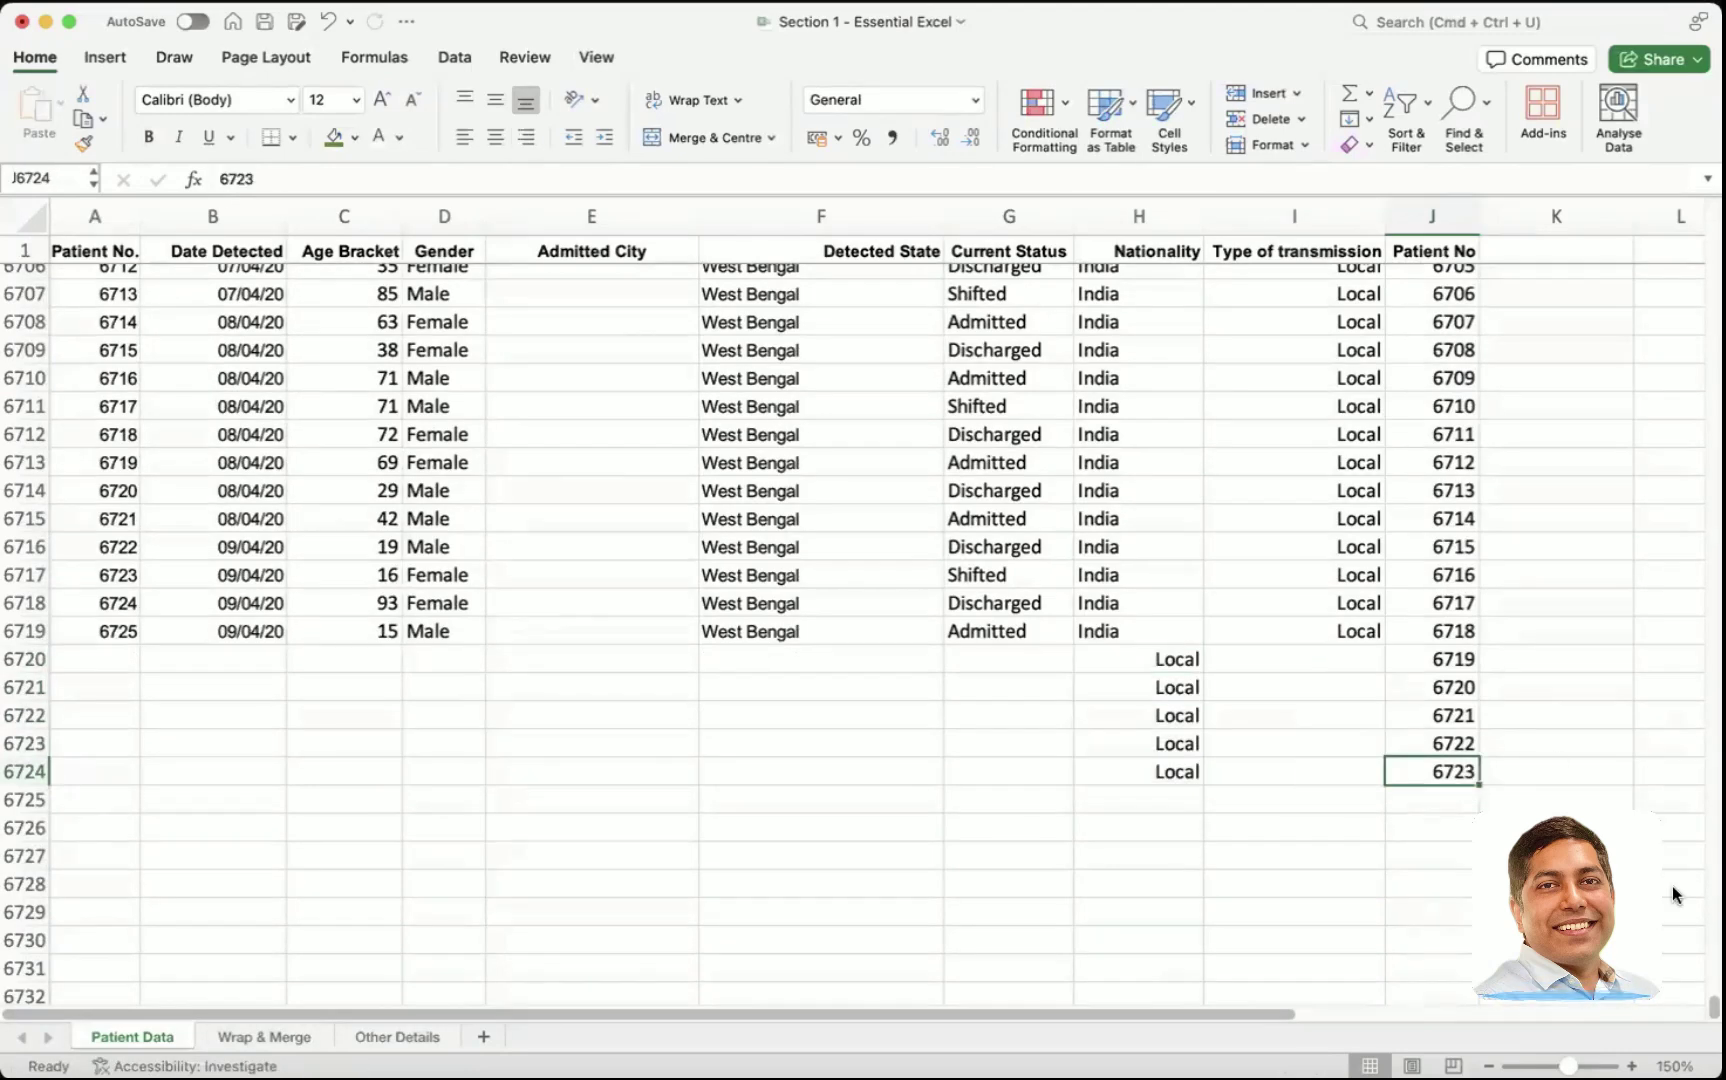
scroll(860, 600, up, 20)
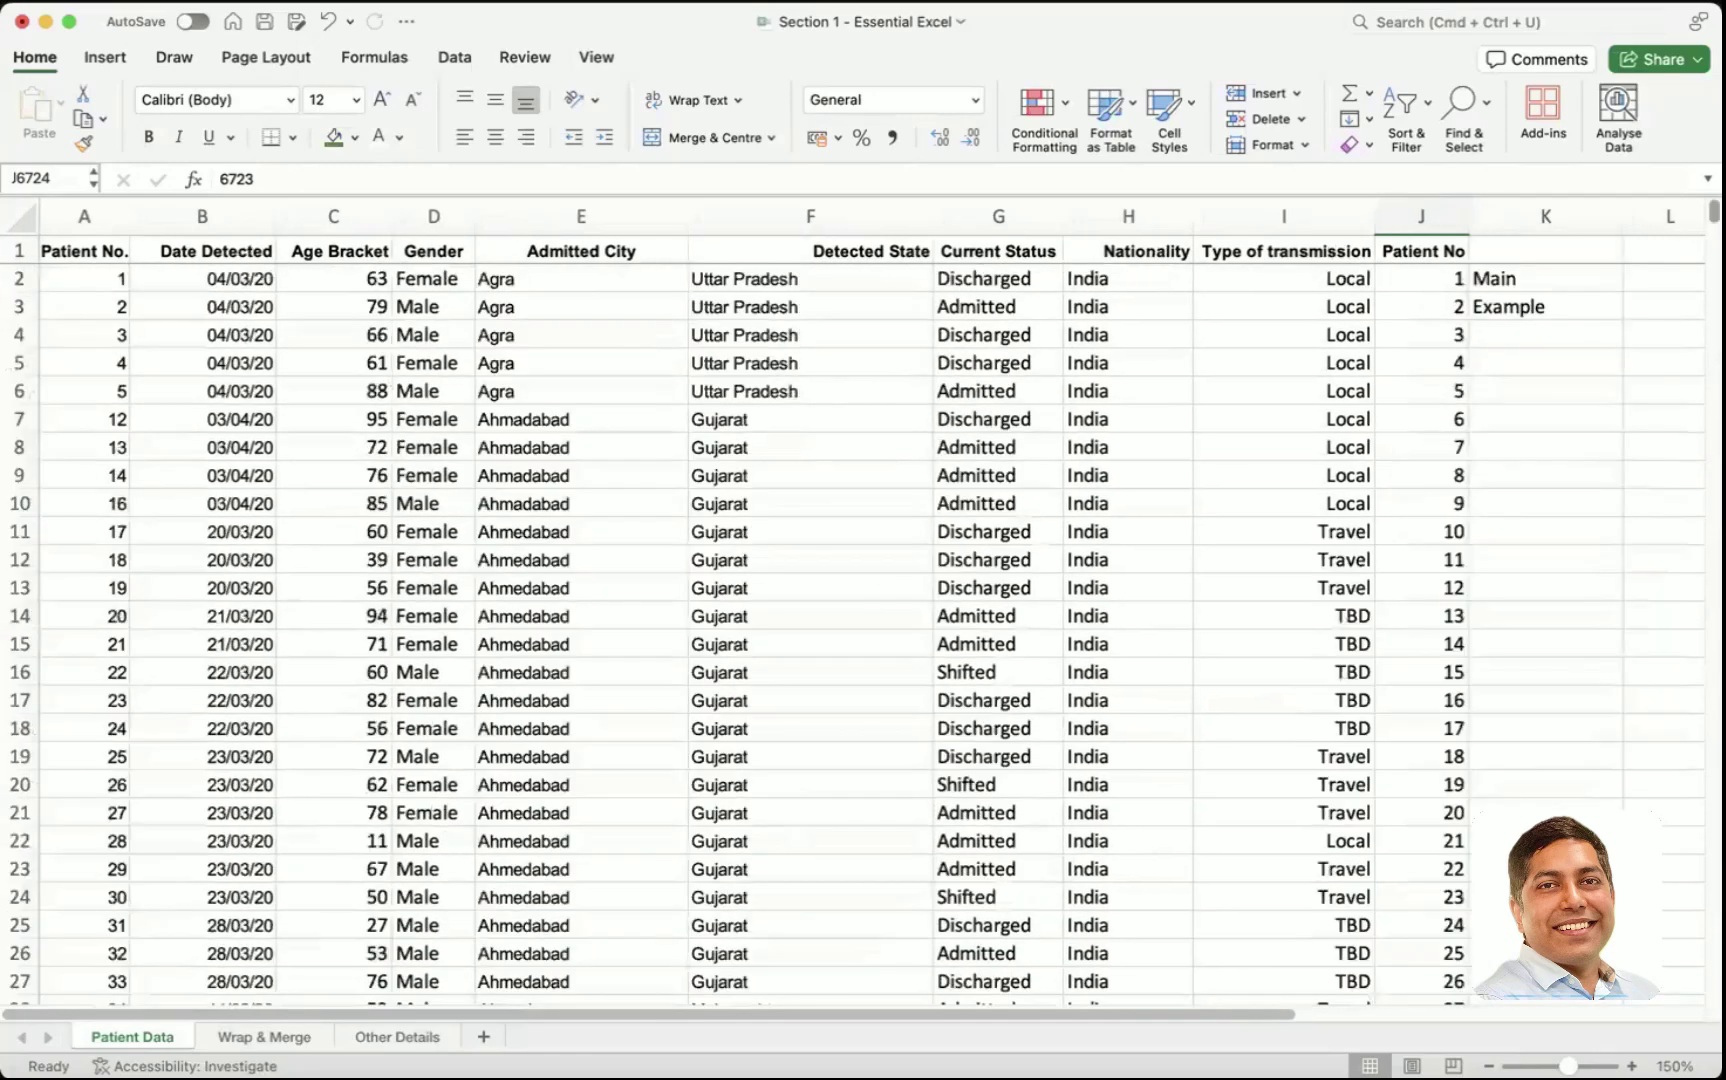
shift+click(1427, 289)
key(BackSpace)
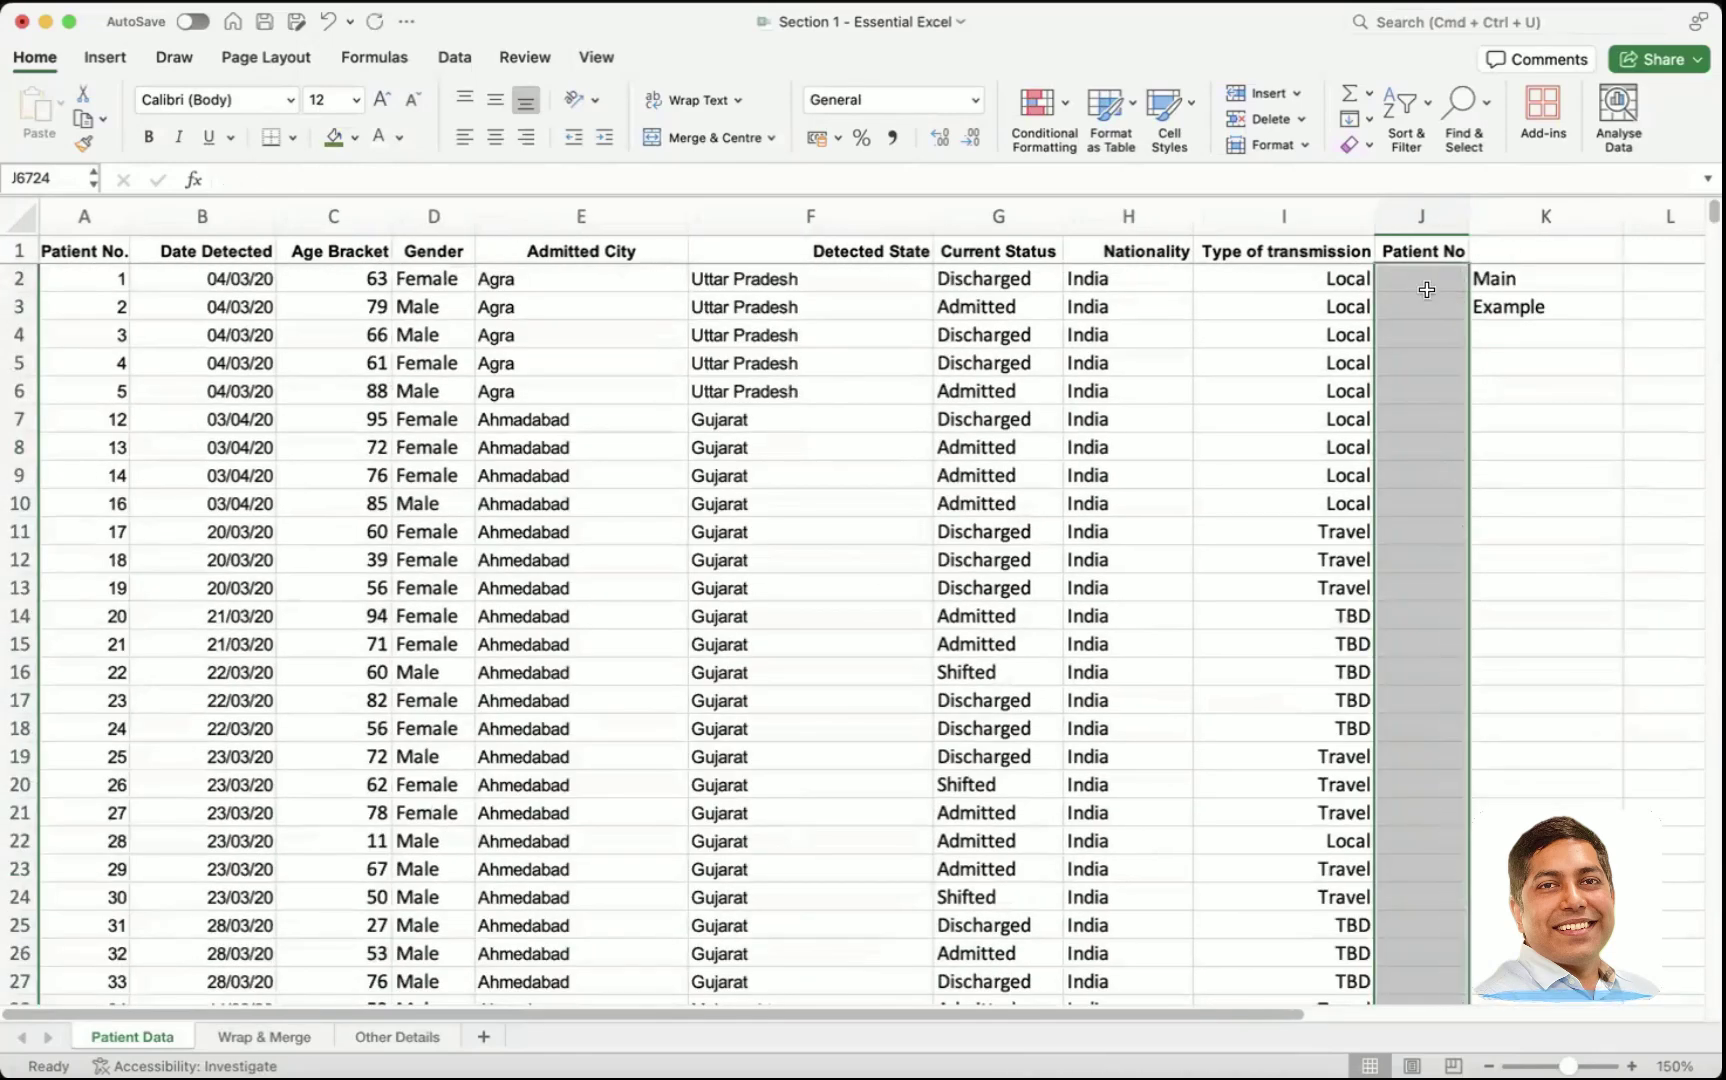
- Enter 1, 2 and 3 in J2, J3 and J4 under the Patient No header
click(1427, 289)
text(1)
key(Return)
text(2)
key(Return)
text(3)
key(Return)
- Auto-fill the 1, 2, 3 series from J2:J4 down the Patient No column
drag(1427, 289, 1420, 335)
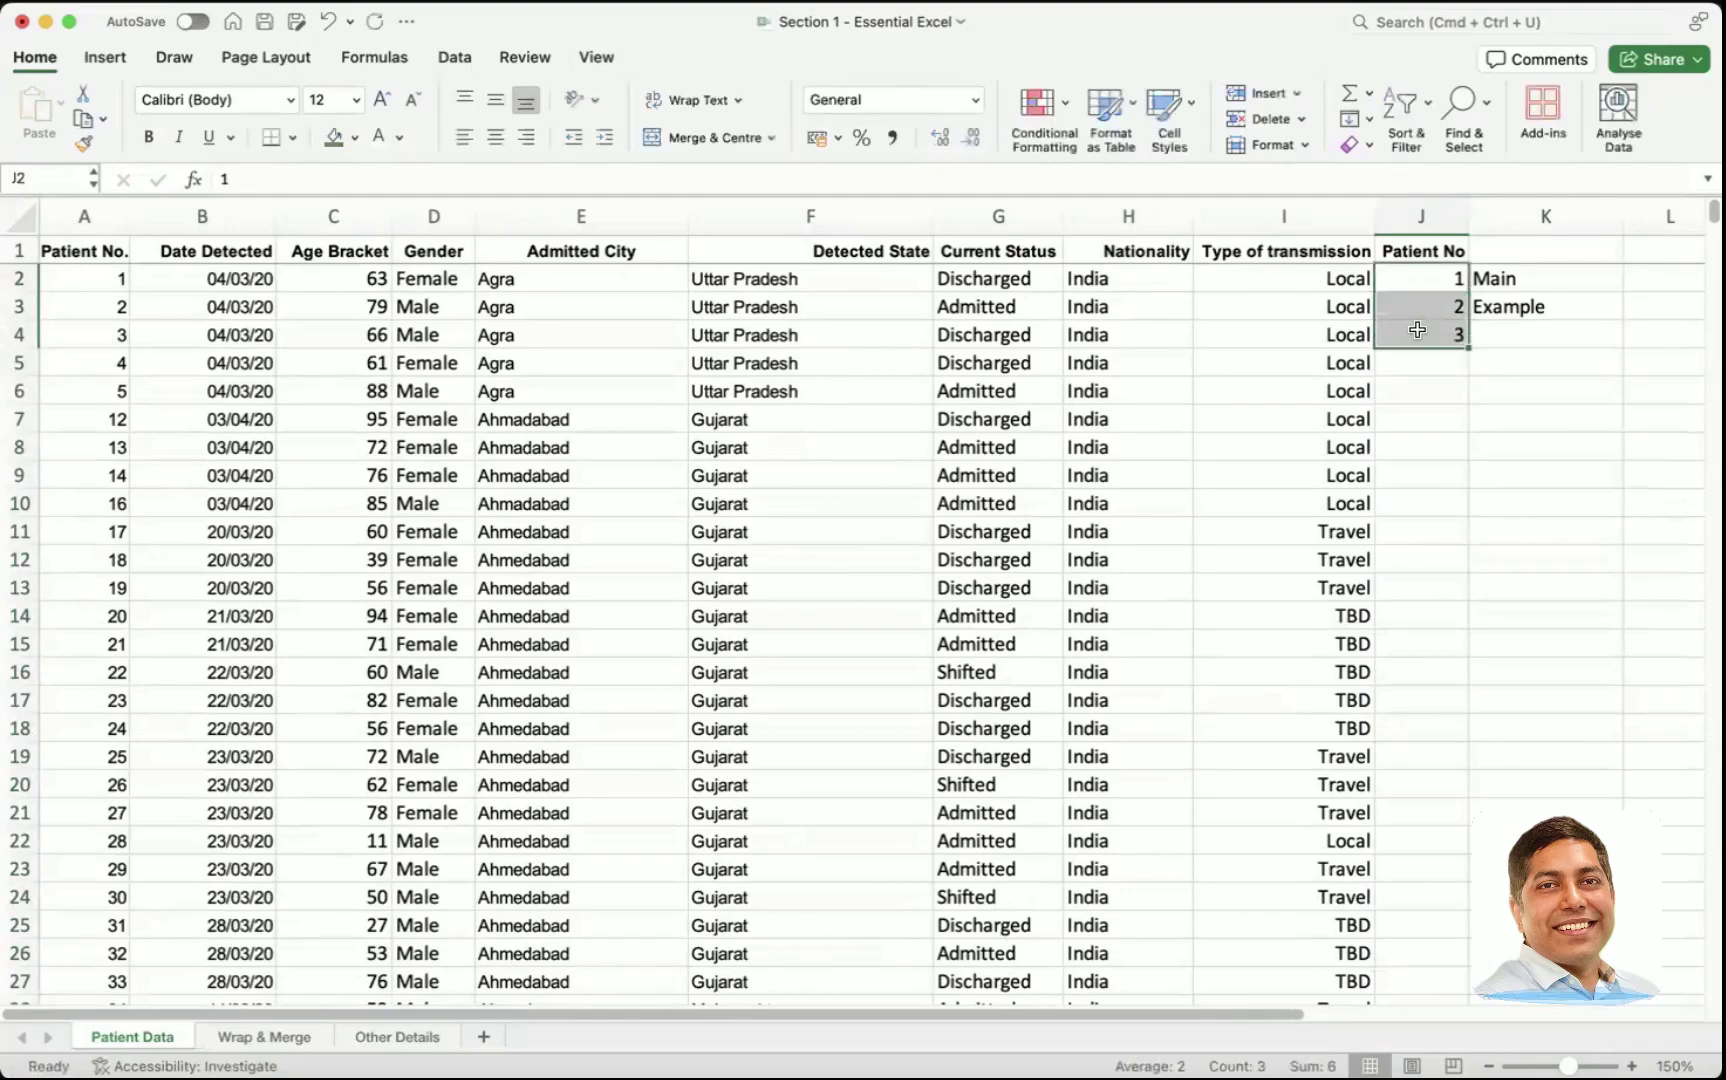
double_click(1466, 348)
click(1427, 594)
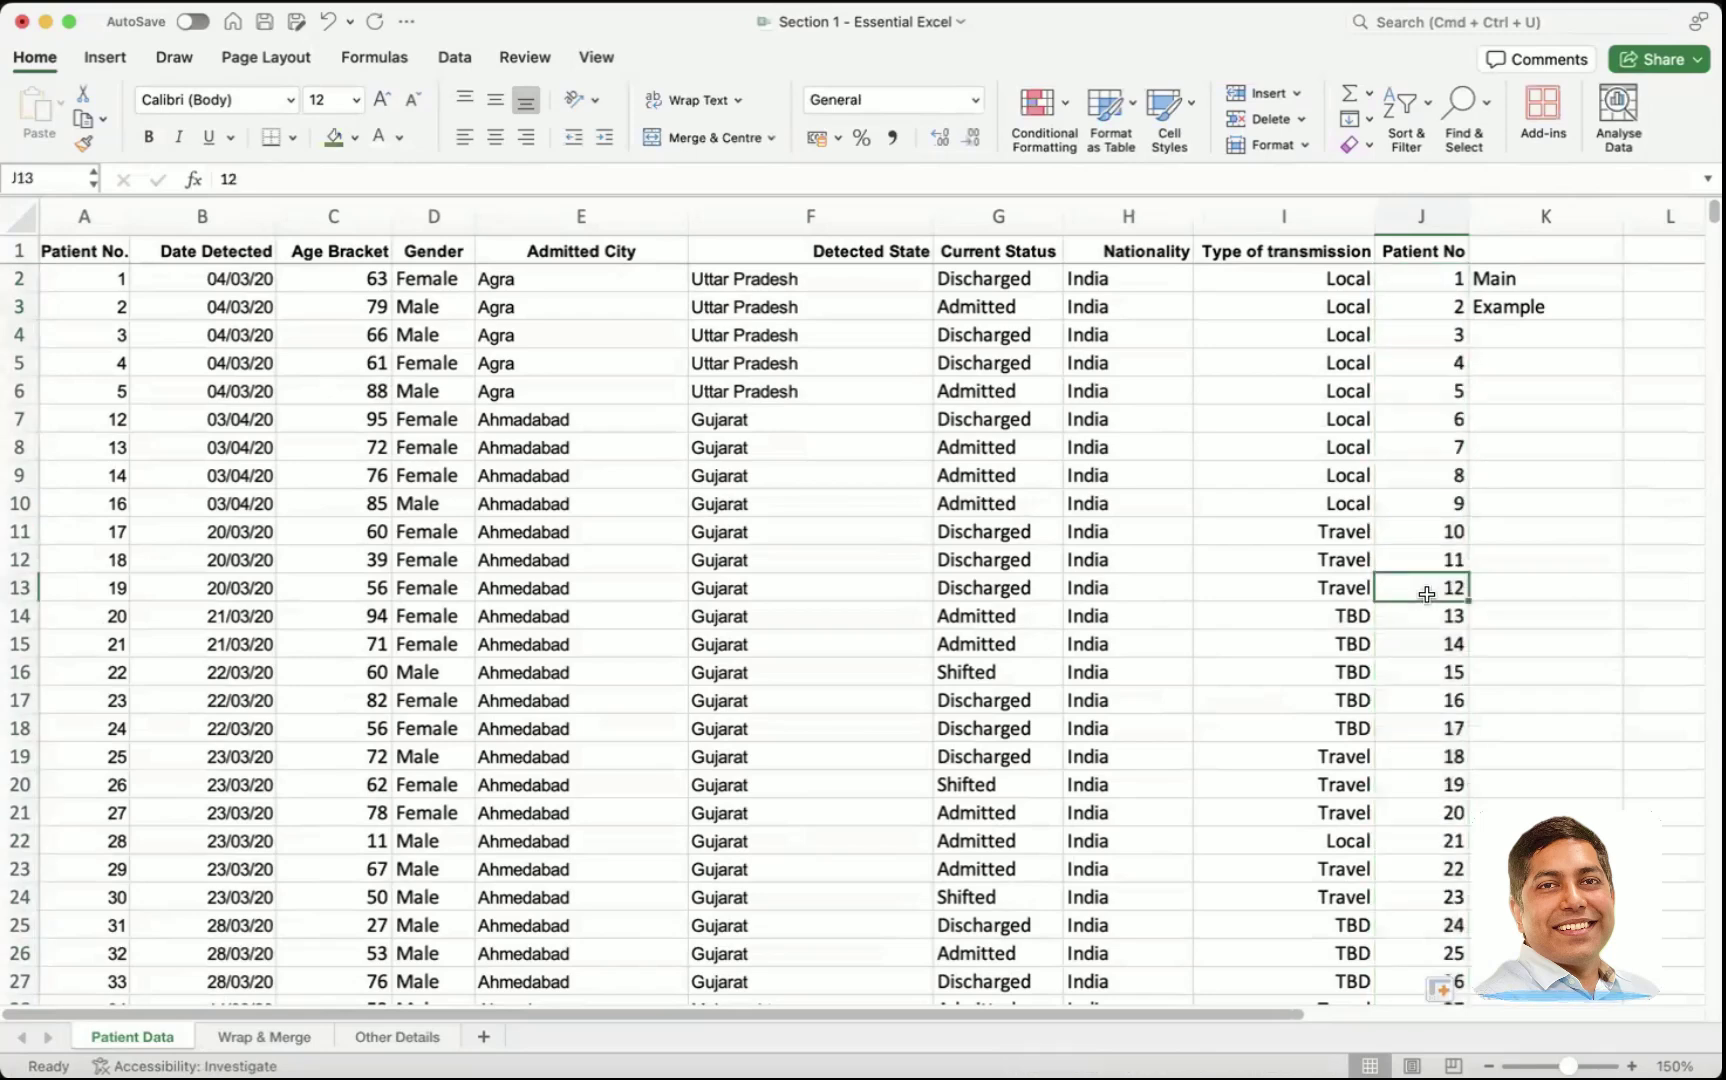
- Clear the Local entries from H6720:H6724 below the last record in the Nationality column
key(ctrl+Down)
scroll(1450, 781, down, 2)
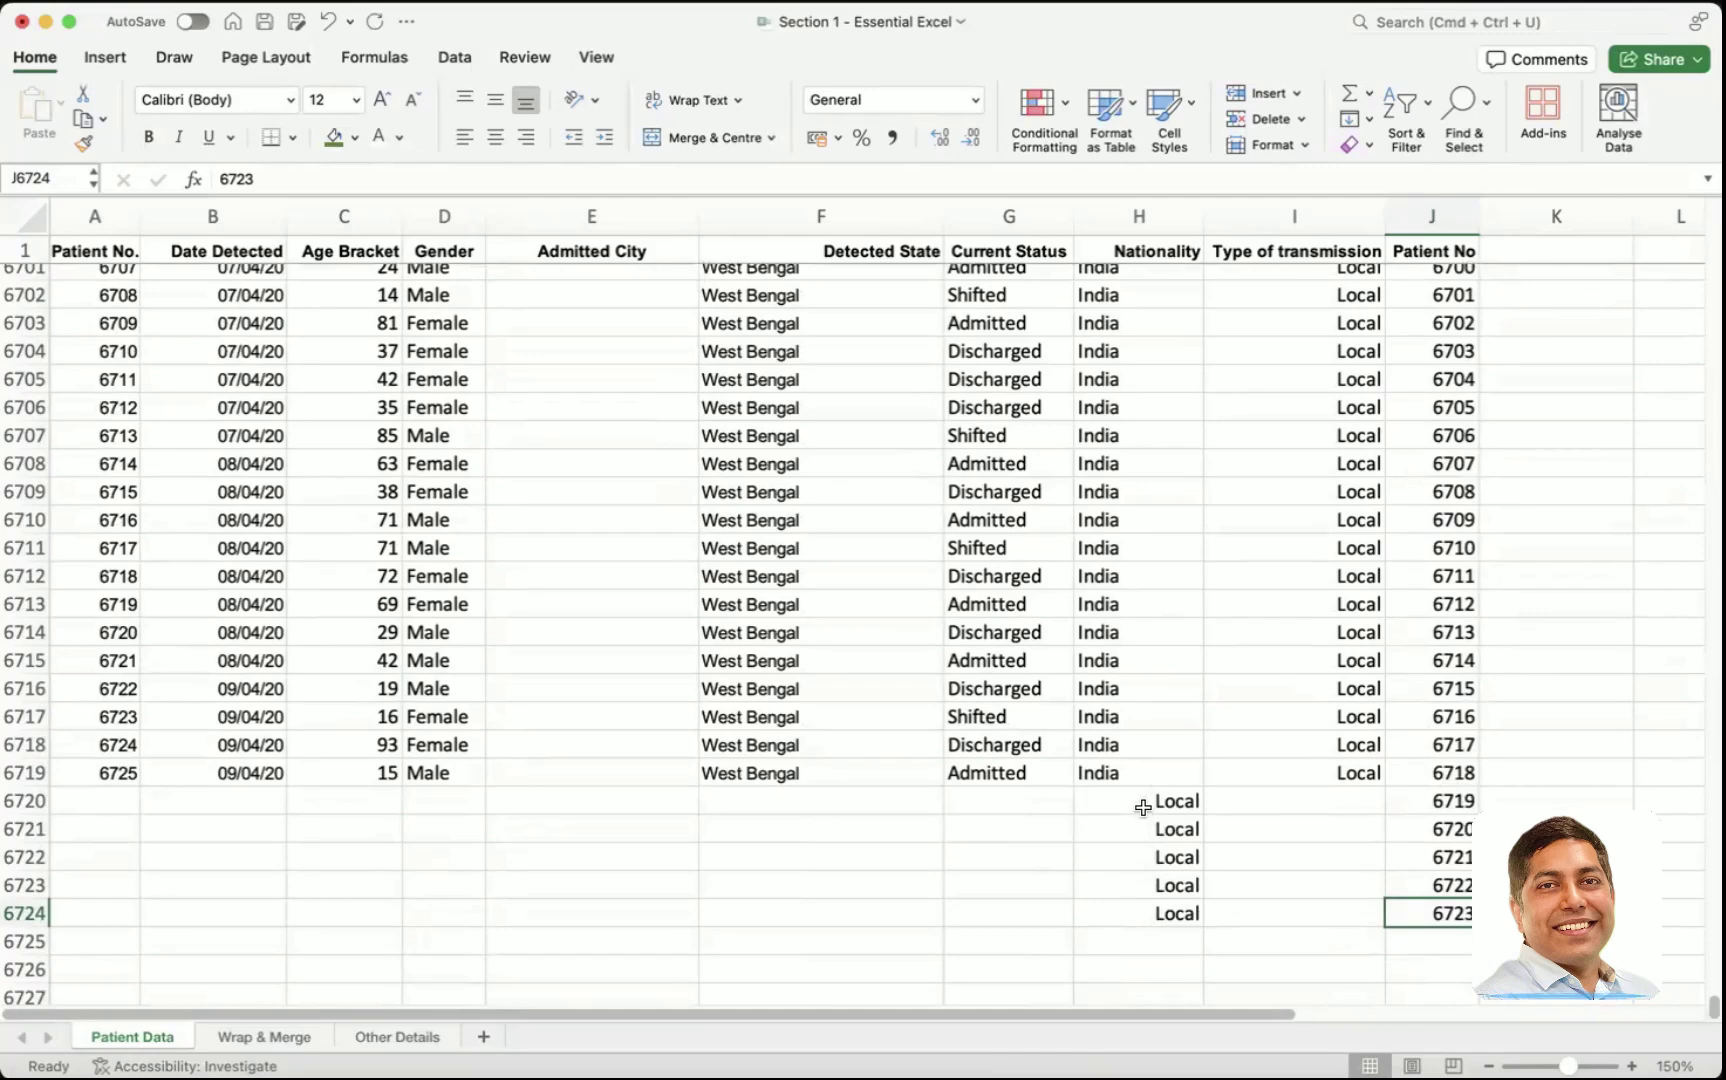
drag(1144, 801, 1145, 908)
key(Delete)
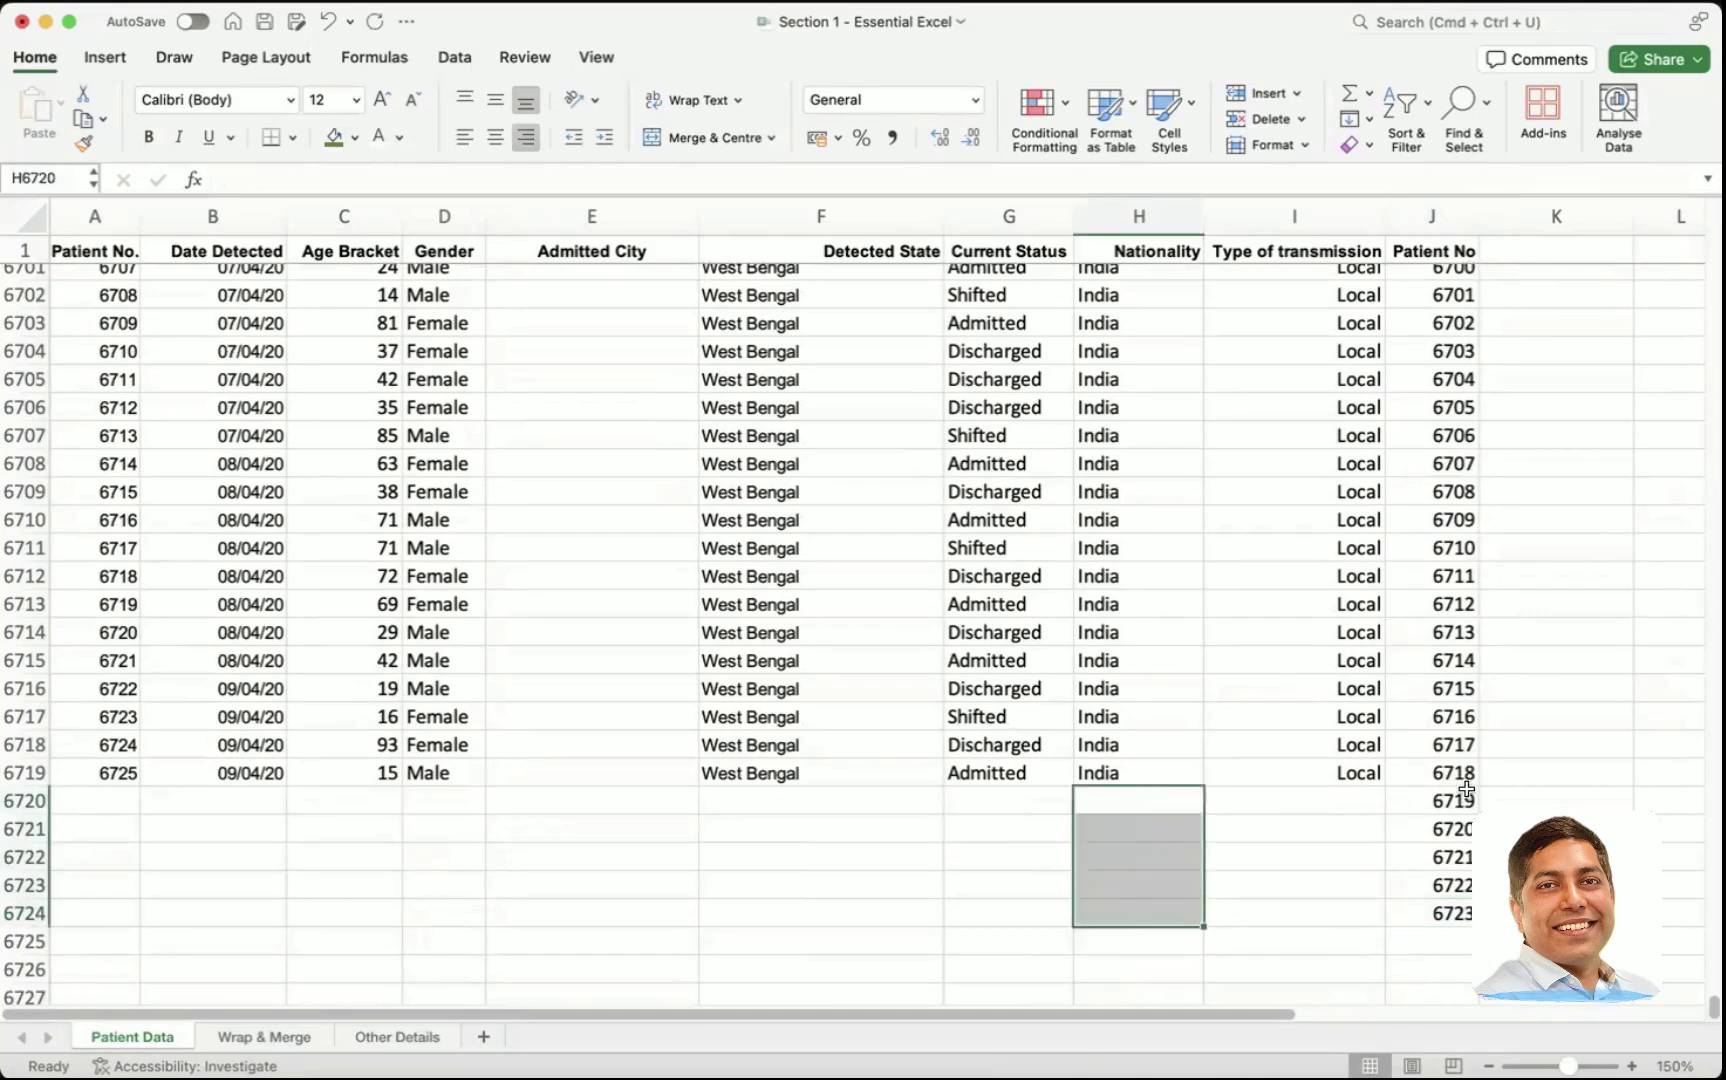
- Clear the whole Patient No series in column J, from J2 down to J6724
click(1450, 804)
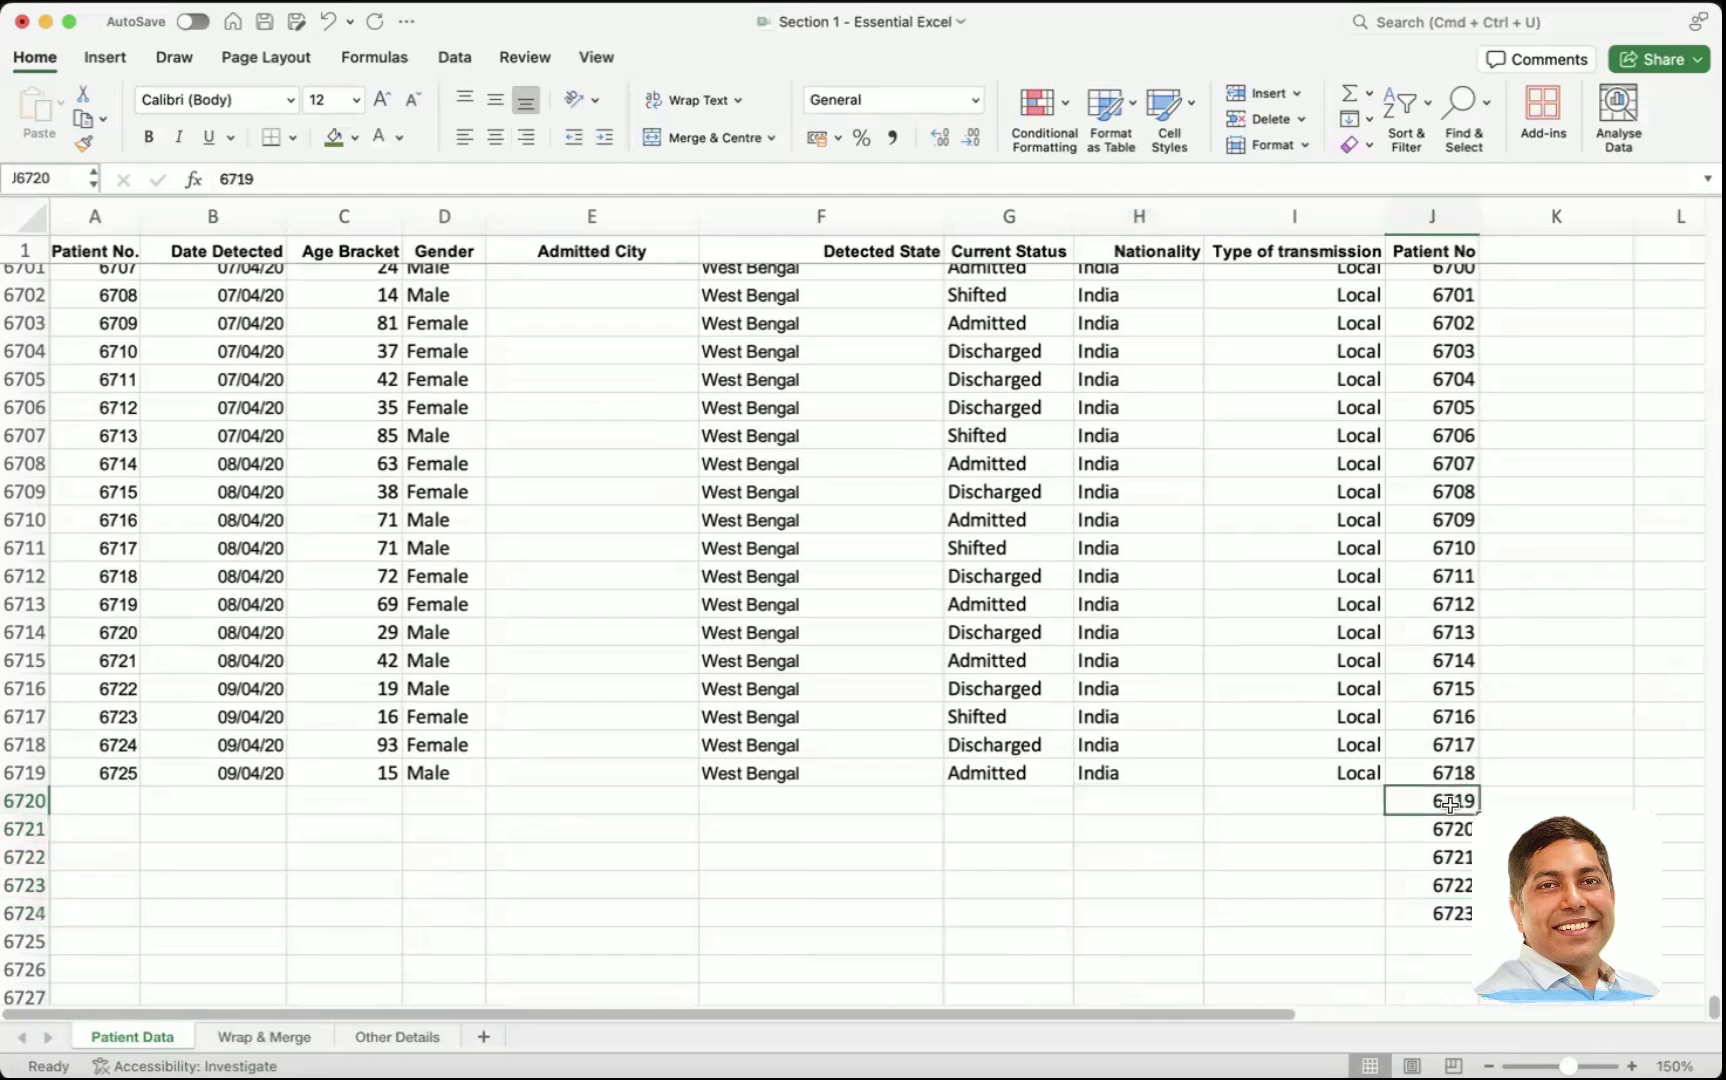
click(1447, 913)
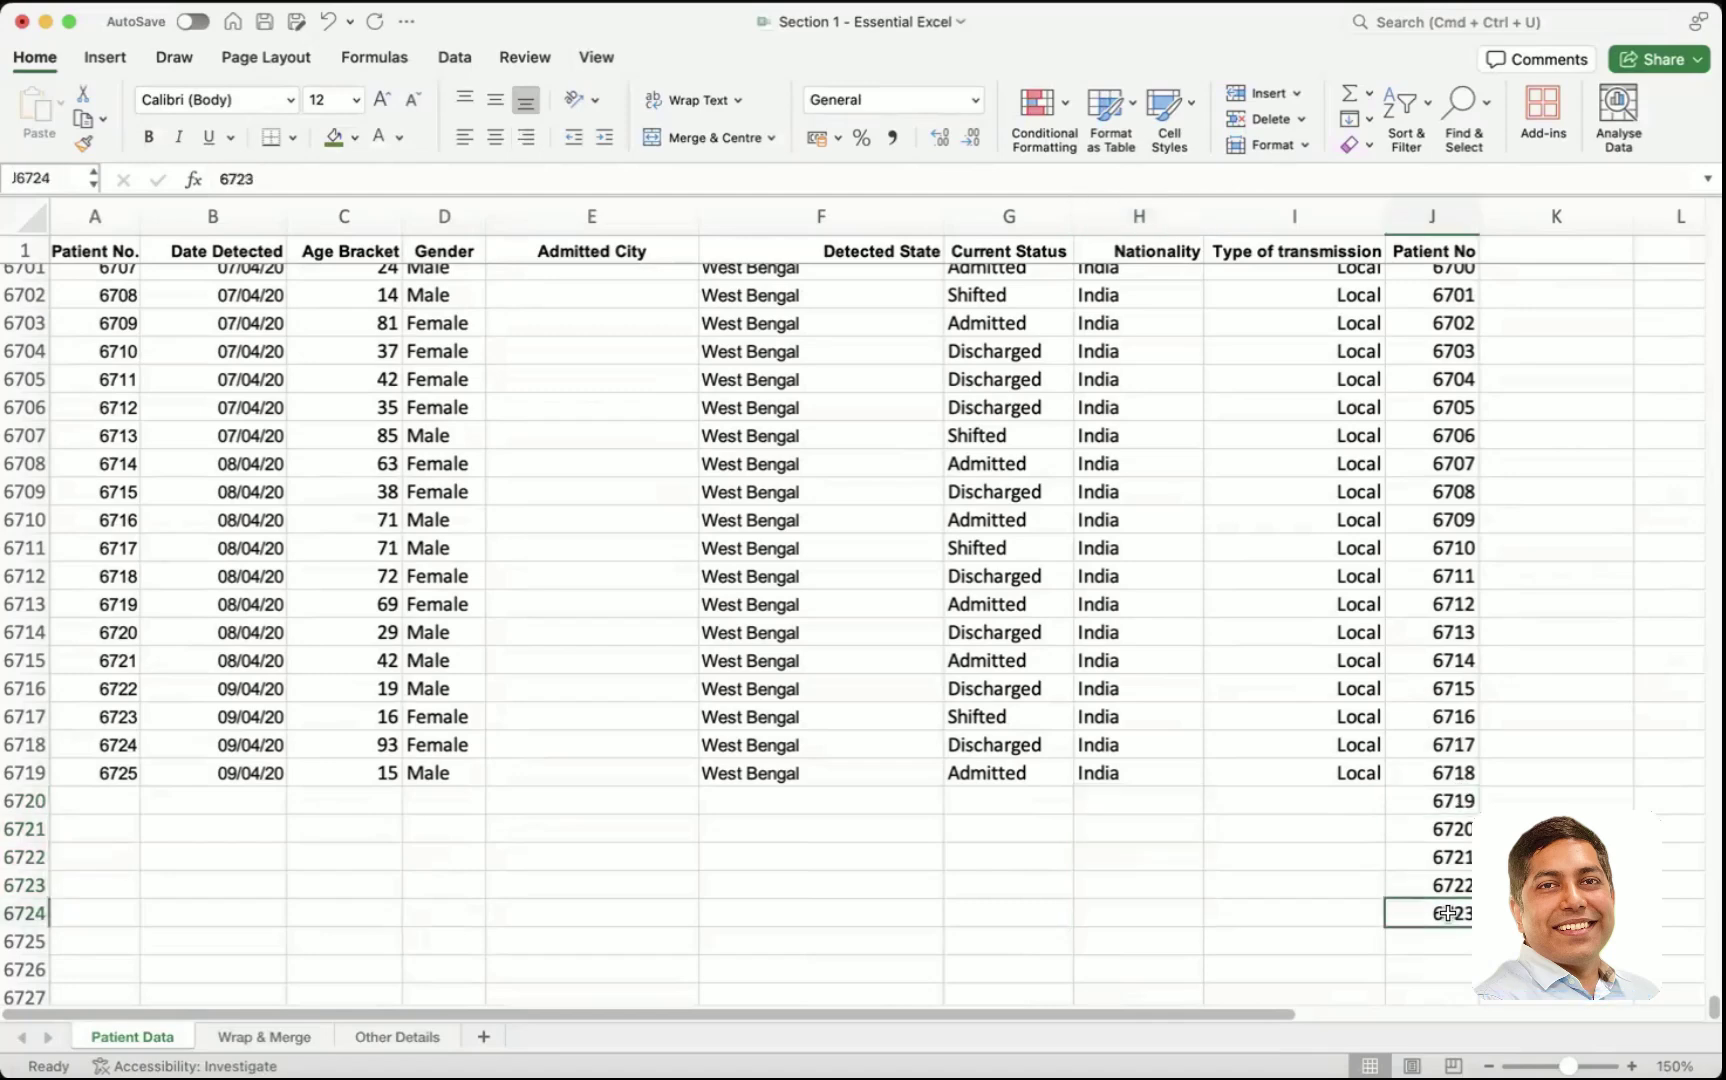
key(ctrl+Up)
key(Down)
key(ctrl+shift+Down)
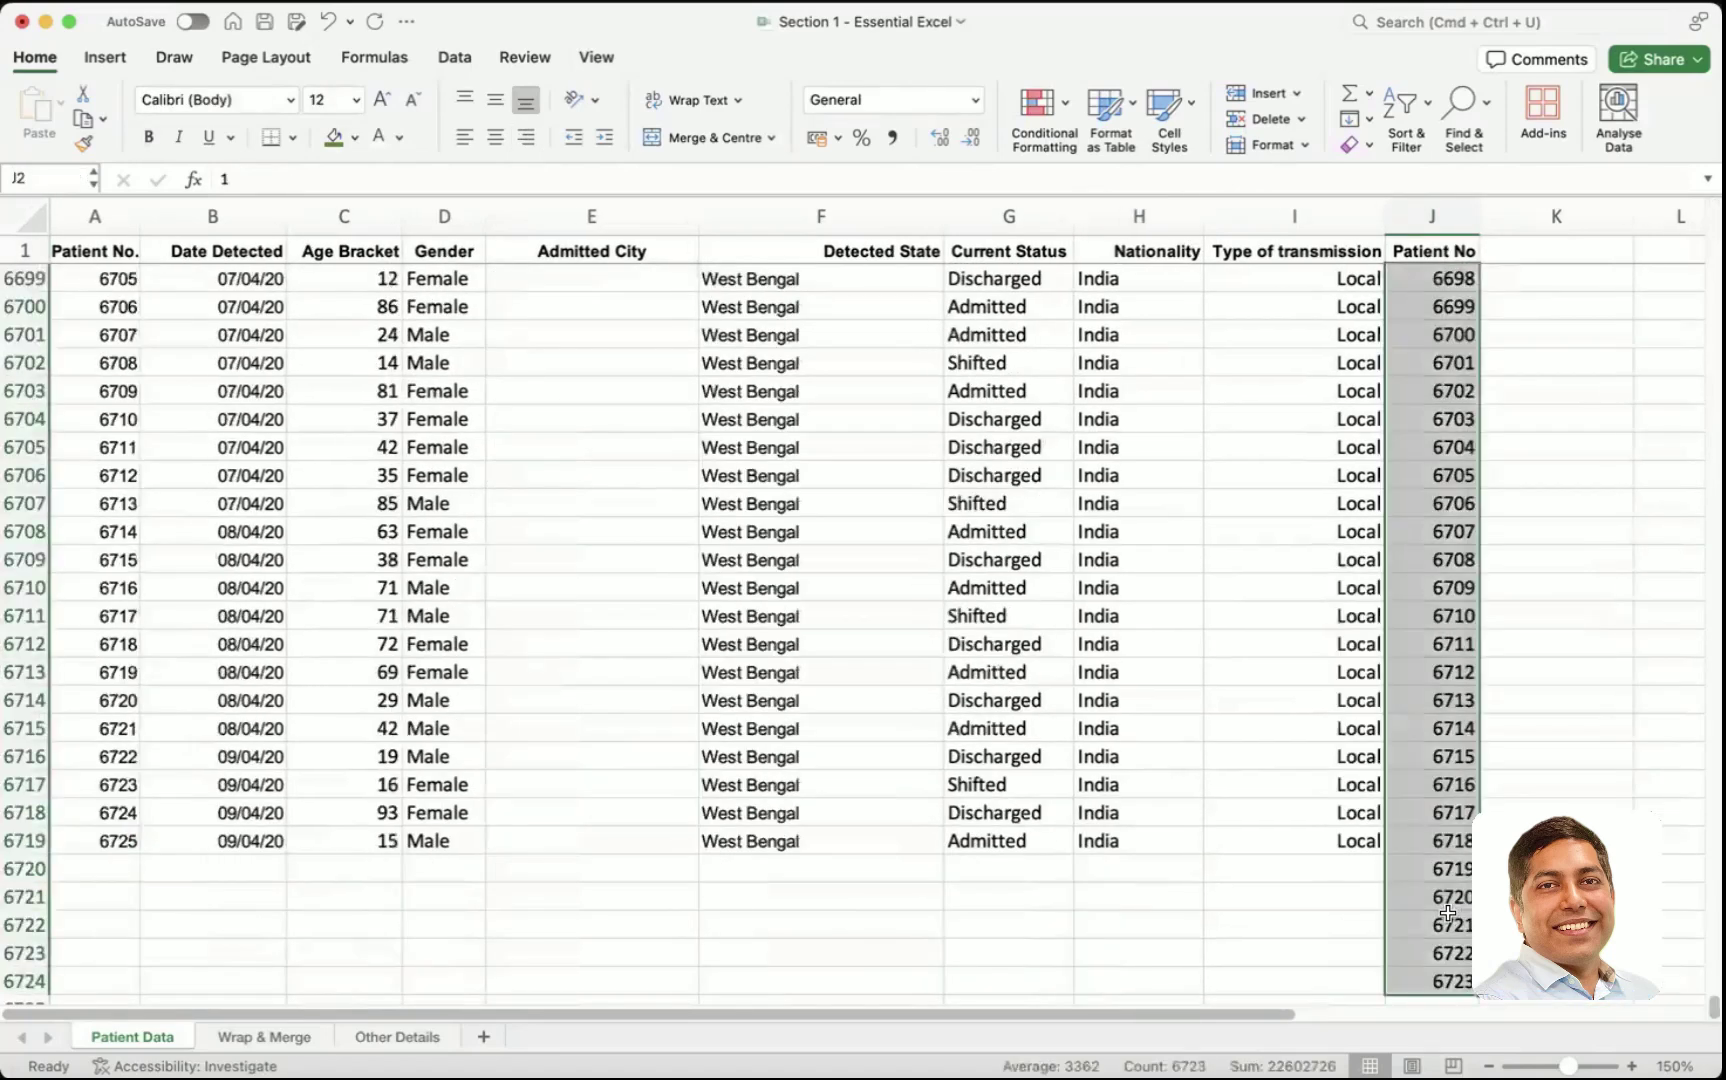
key(Delete)
- Enter 1 in J2 and 2 in J3 as the start of the Patient No series
key(ctrl+Up)
key(Down)
text(1)
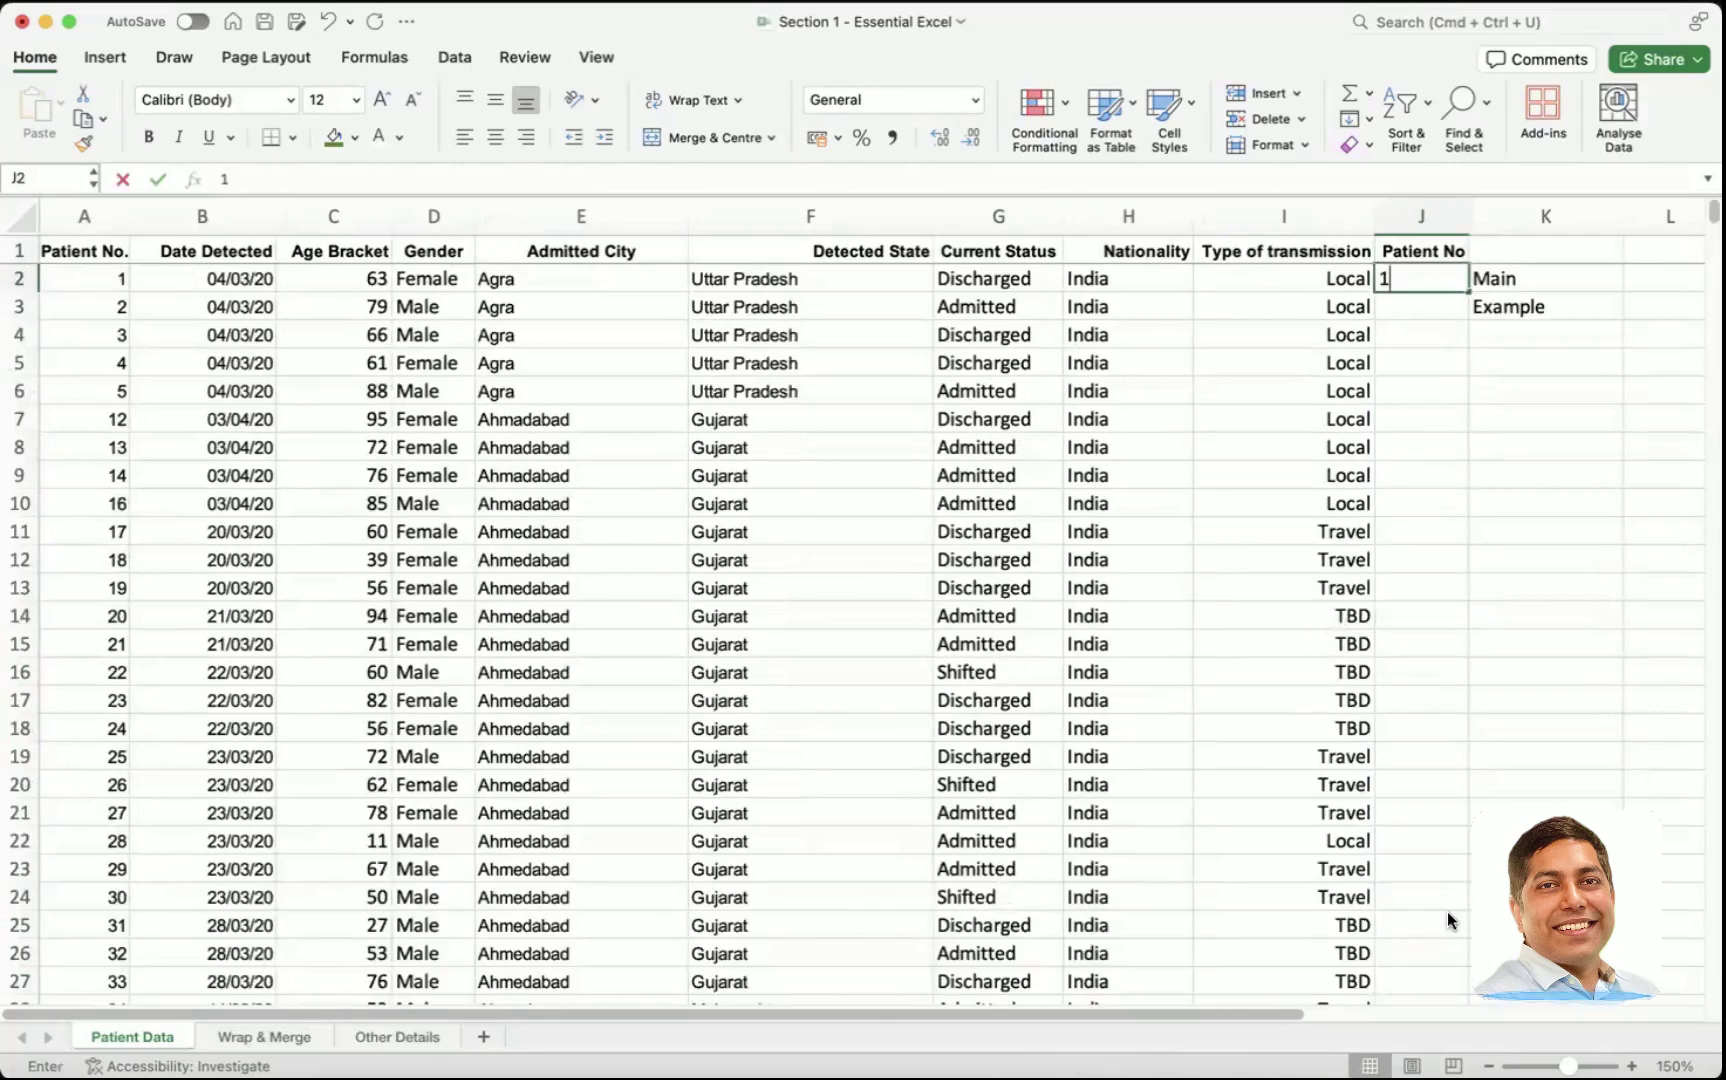
key(Return)
text(2)
key(Up)
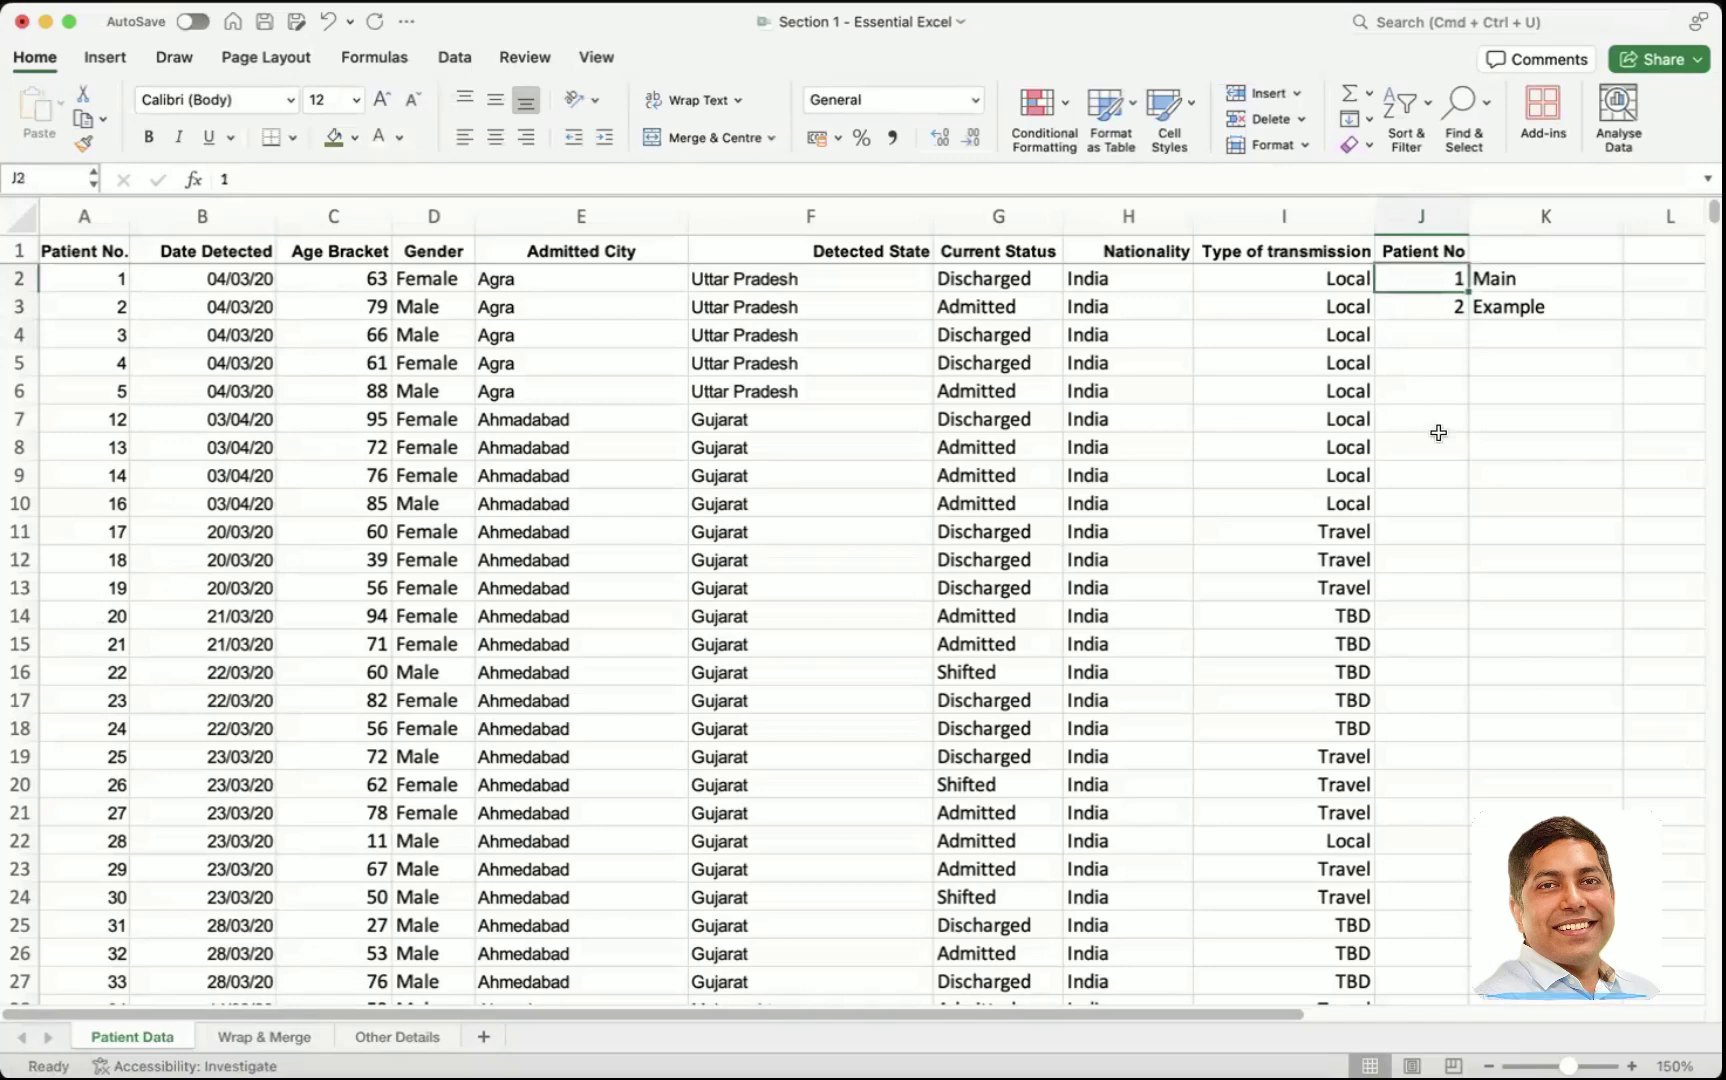
- Auto-fill the Patient No series from J2:J3 down to the last record in row 6719
shift+click(1445, 311)
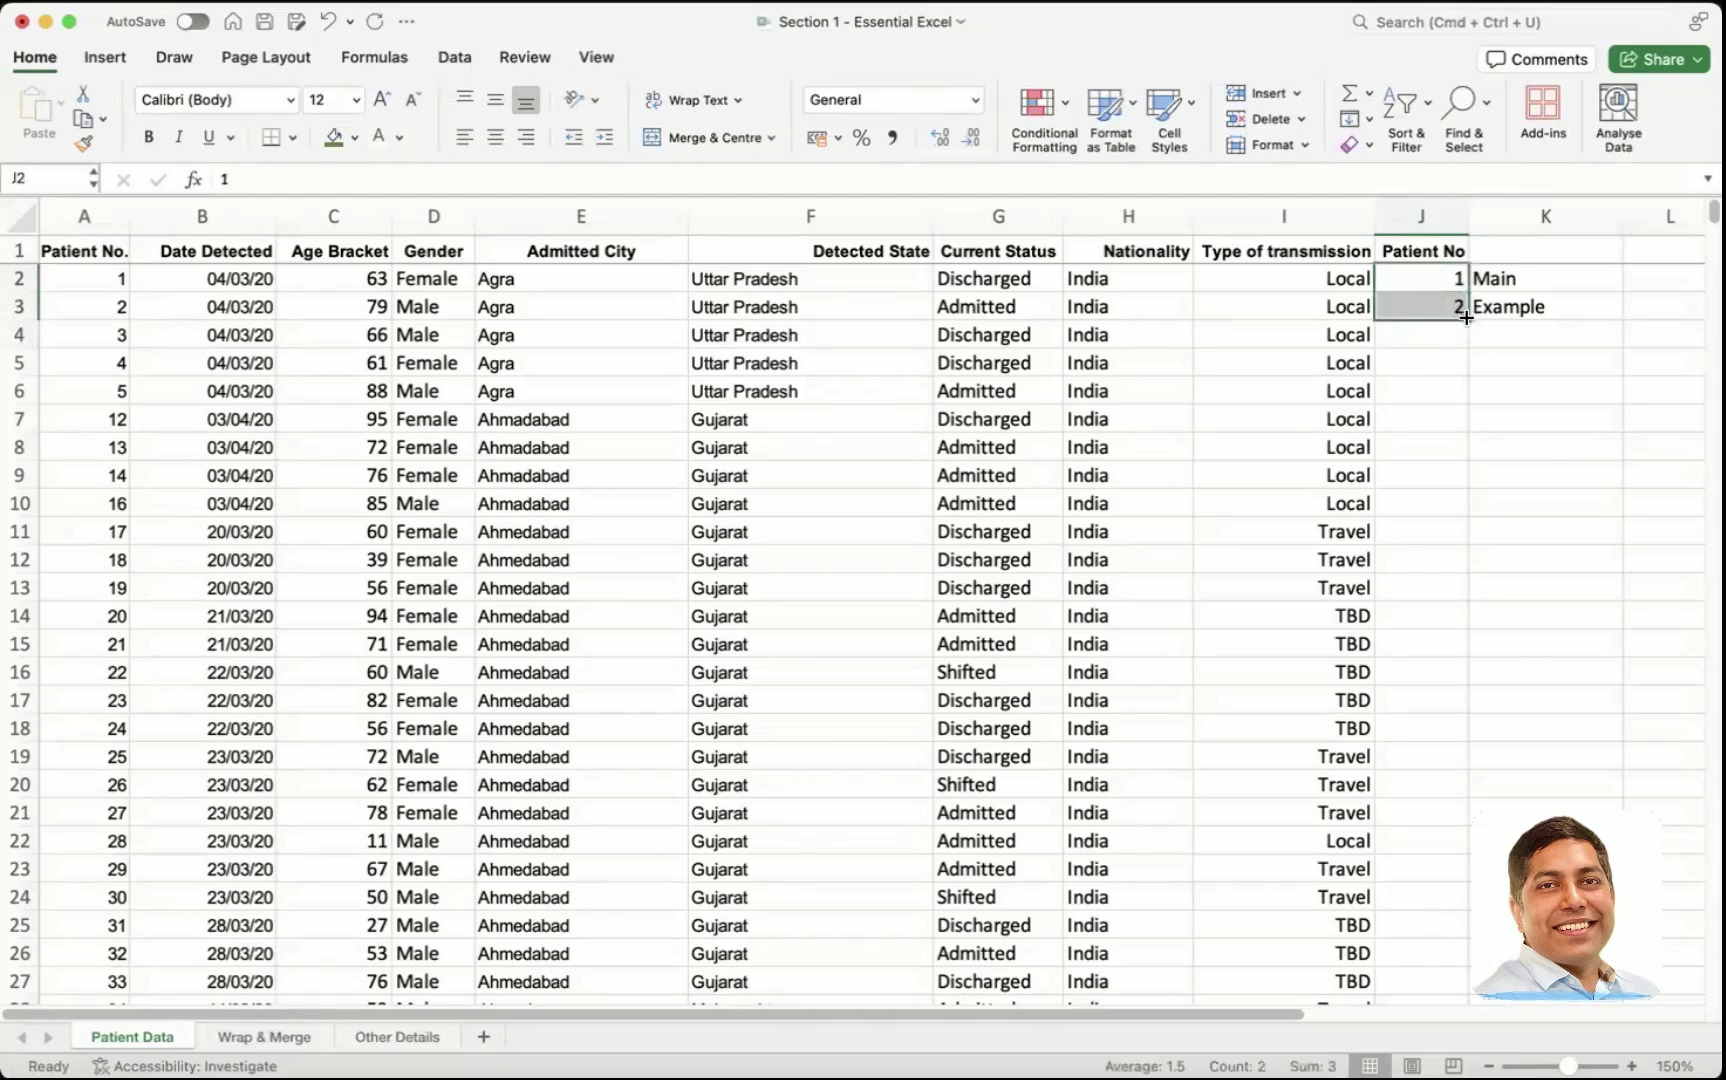
double_click(1465, 317)
click(1457, 503)
- Enter 1, 2 and 3 in F6720, F6721 and F6722, below the last record in the Detected State column
key(ctrl+Down)
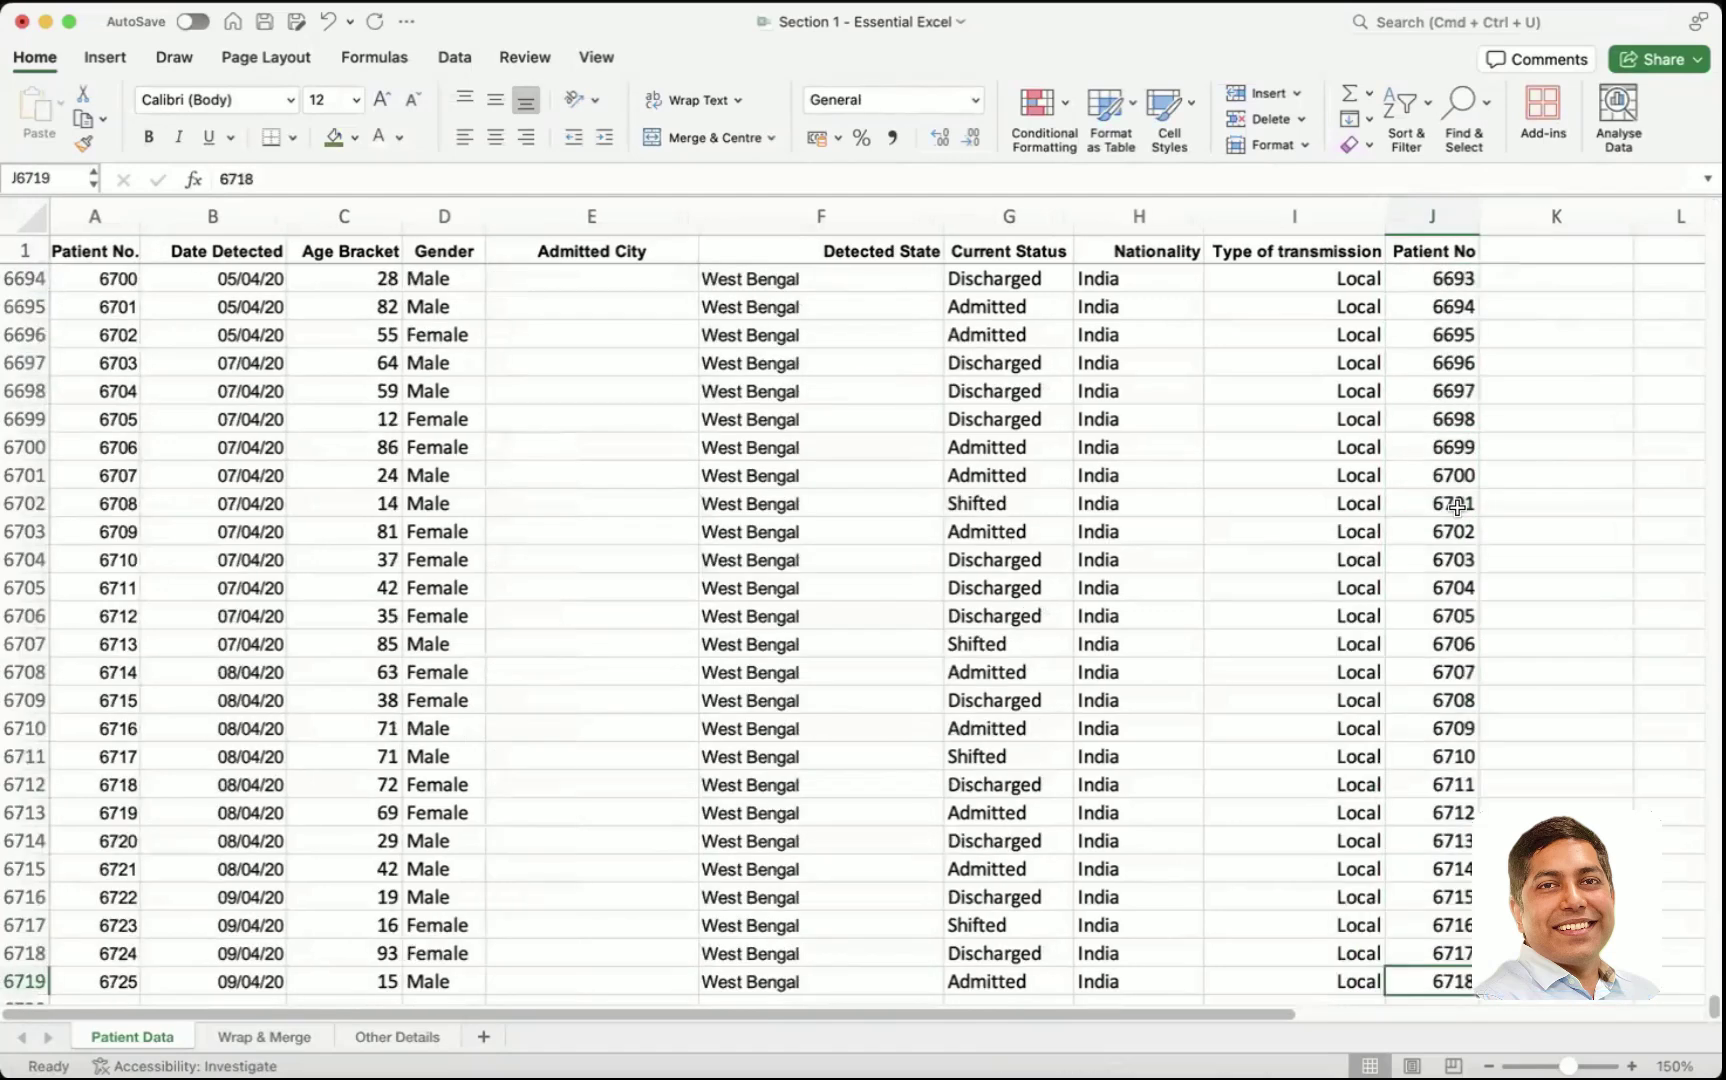
scroll(1457, 505, down, 5)
click(789, 700)
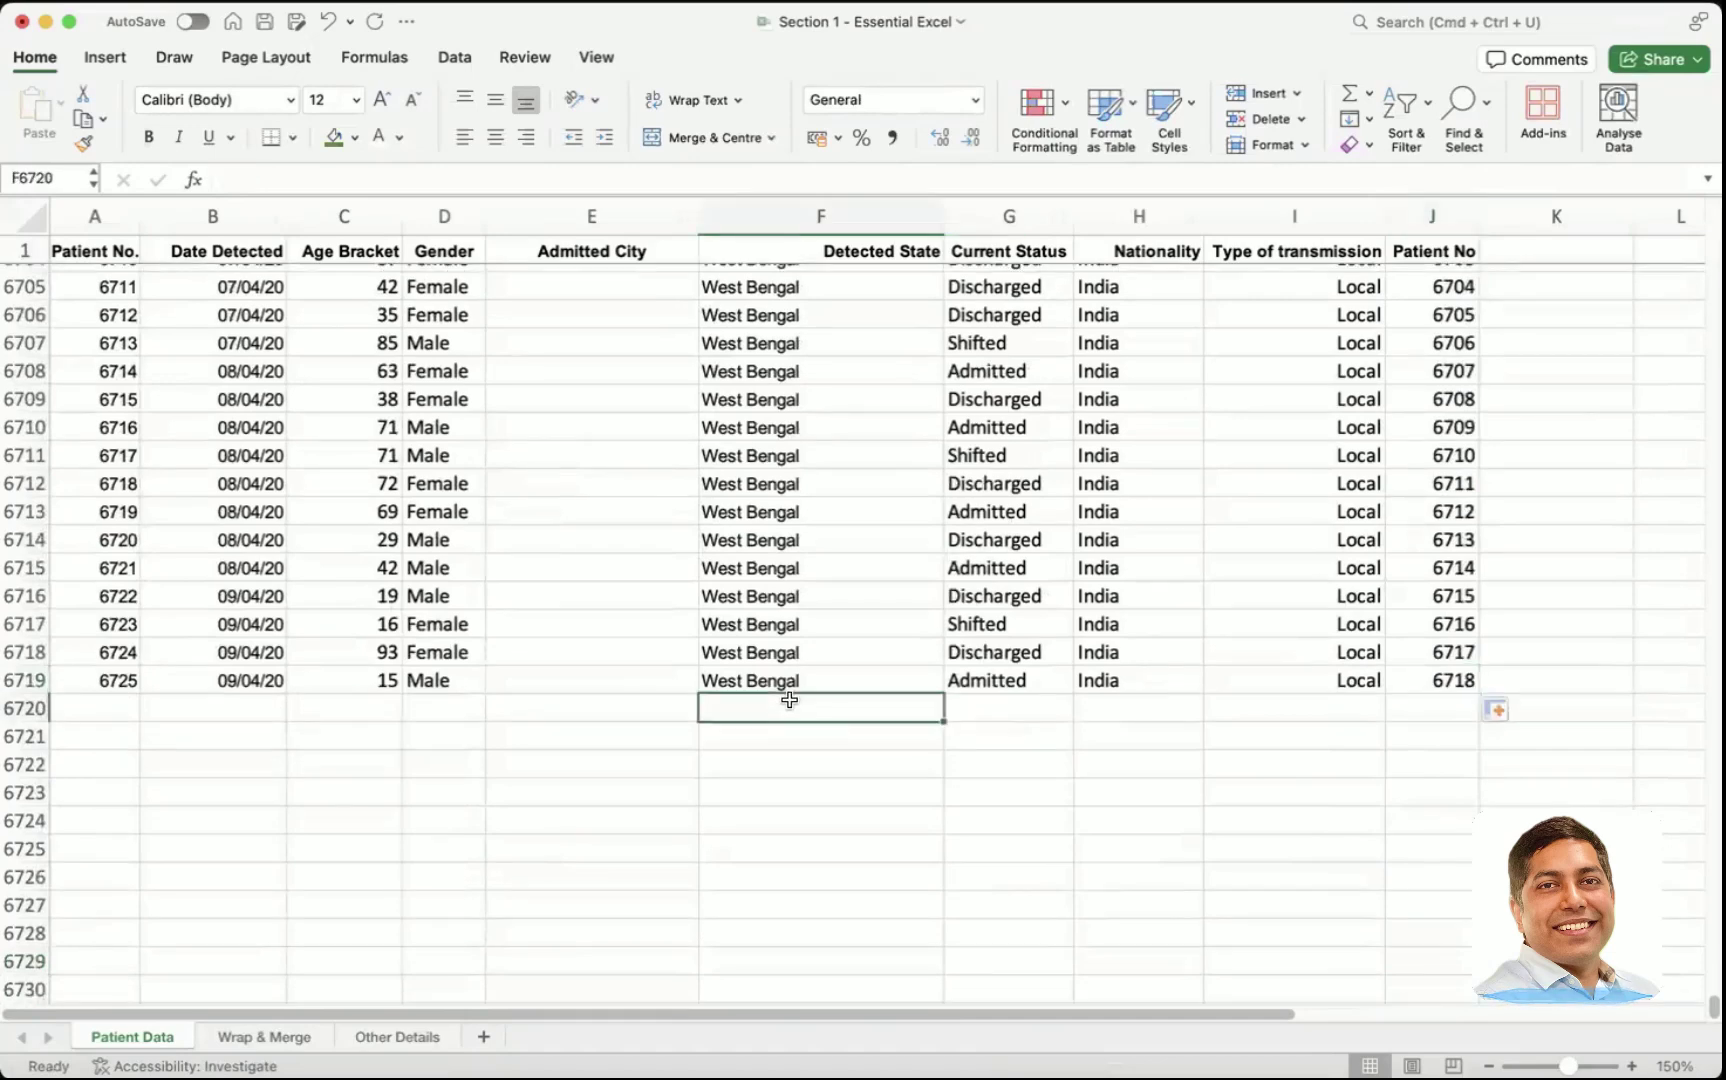
text(1)
key(Return)
text(2)
key(Return)
text(3)
key(Return)
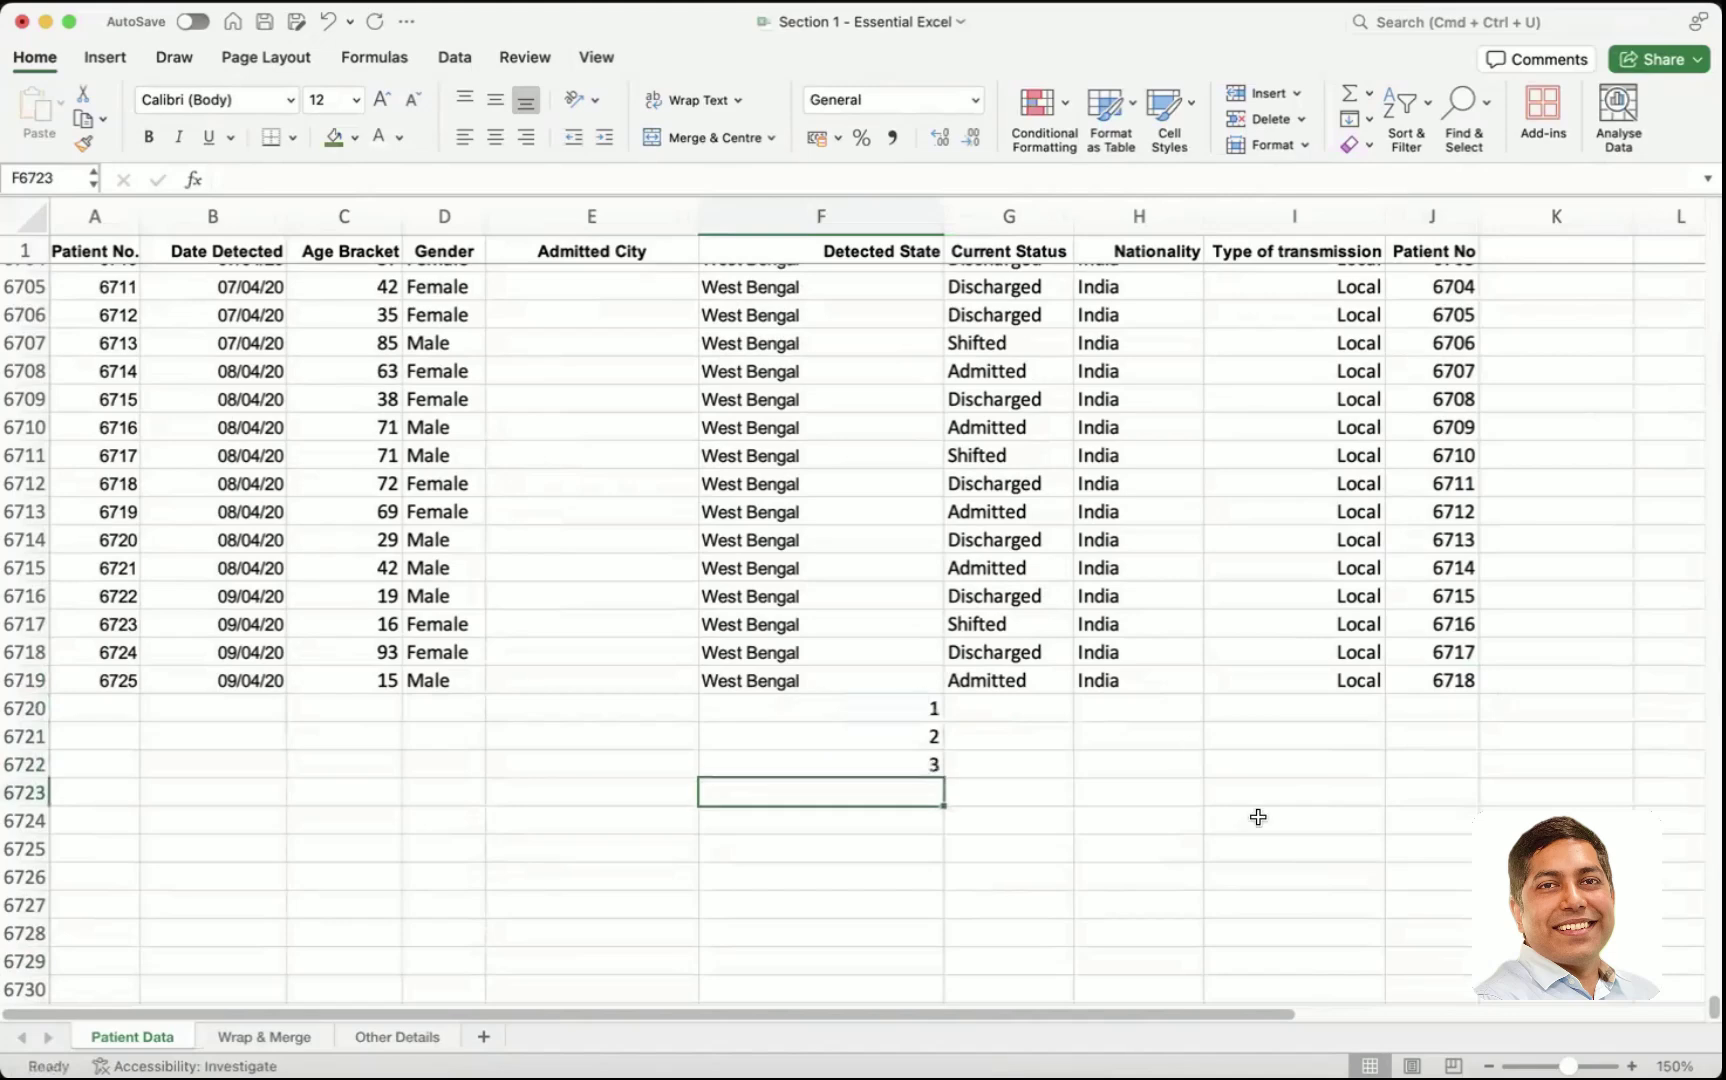
click(1433, 685)
drag(1433, 694, 1371, 689)
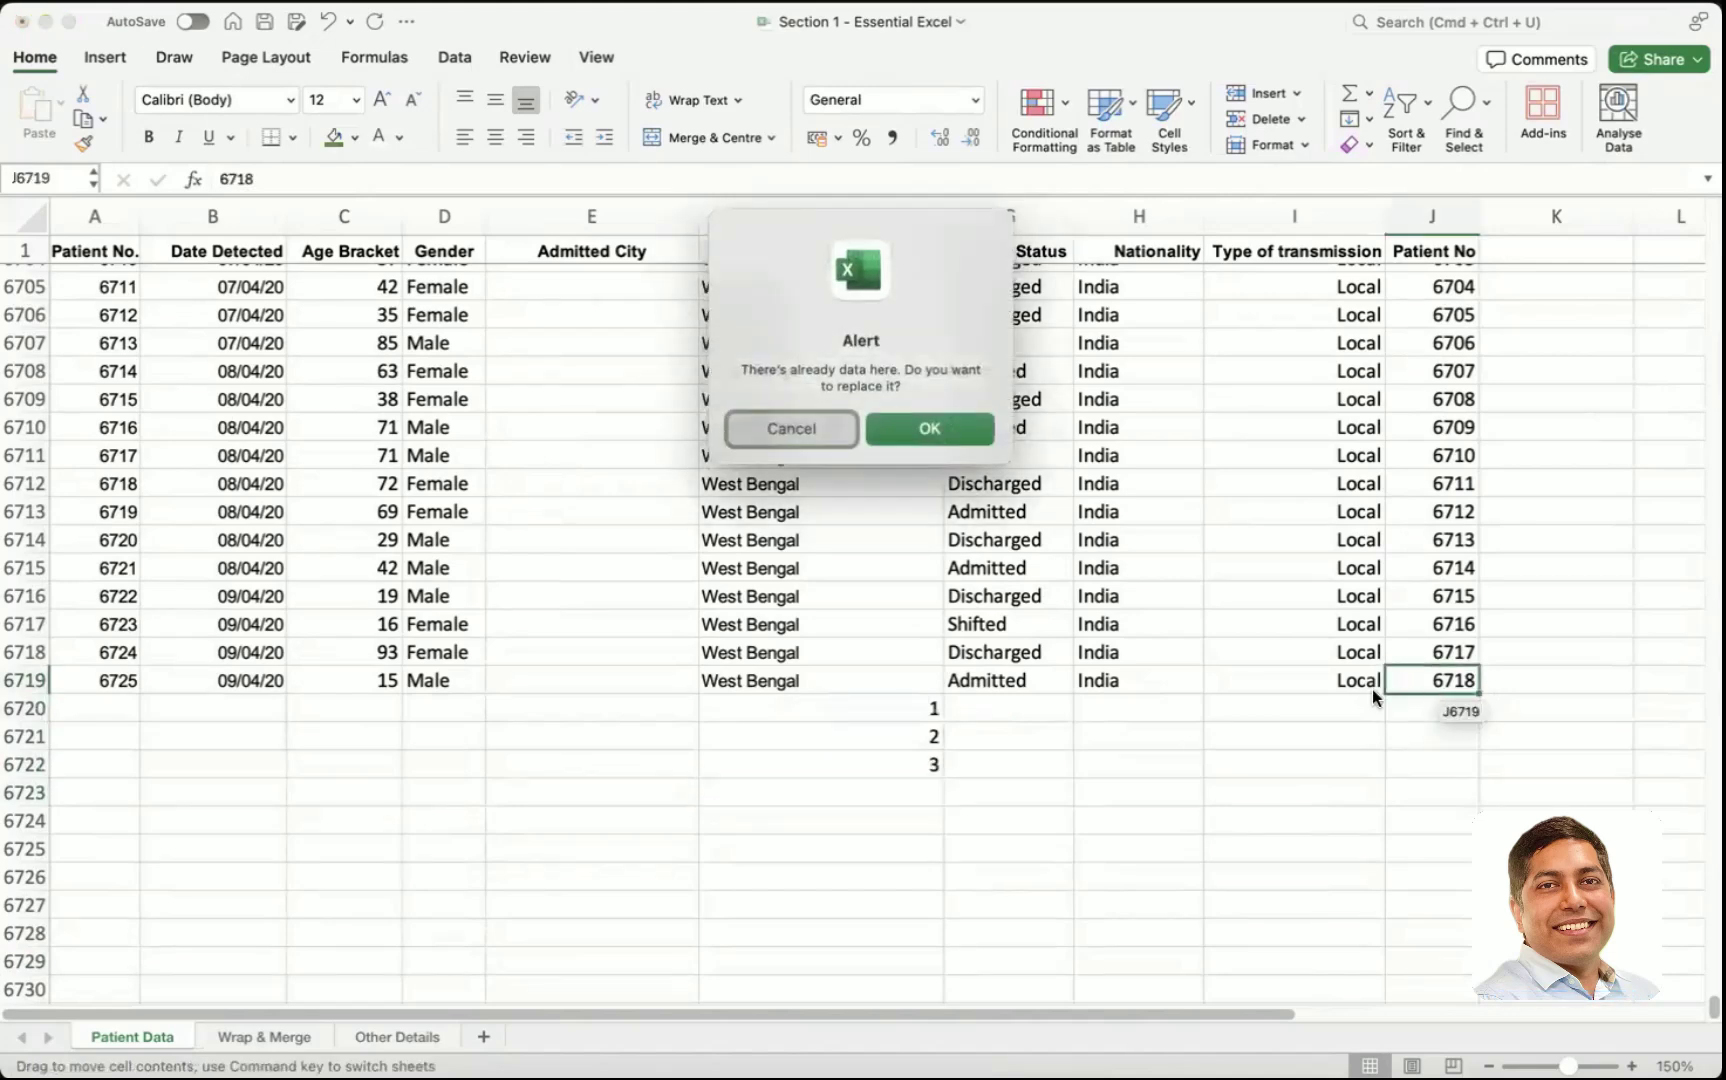
click(778, 437)
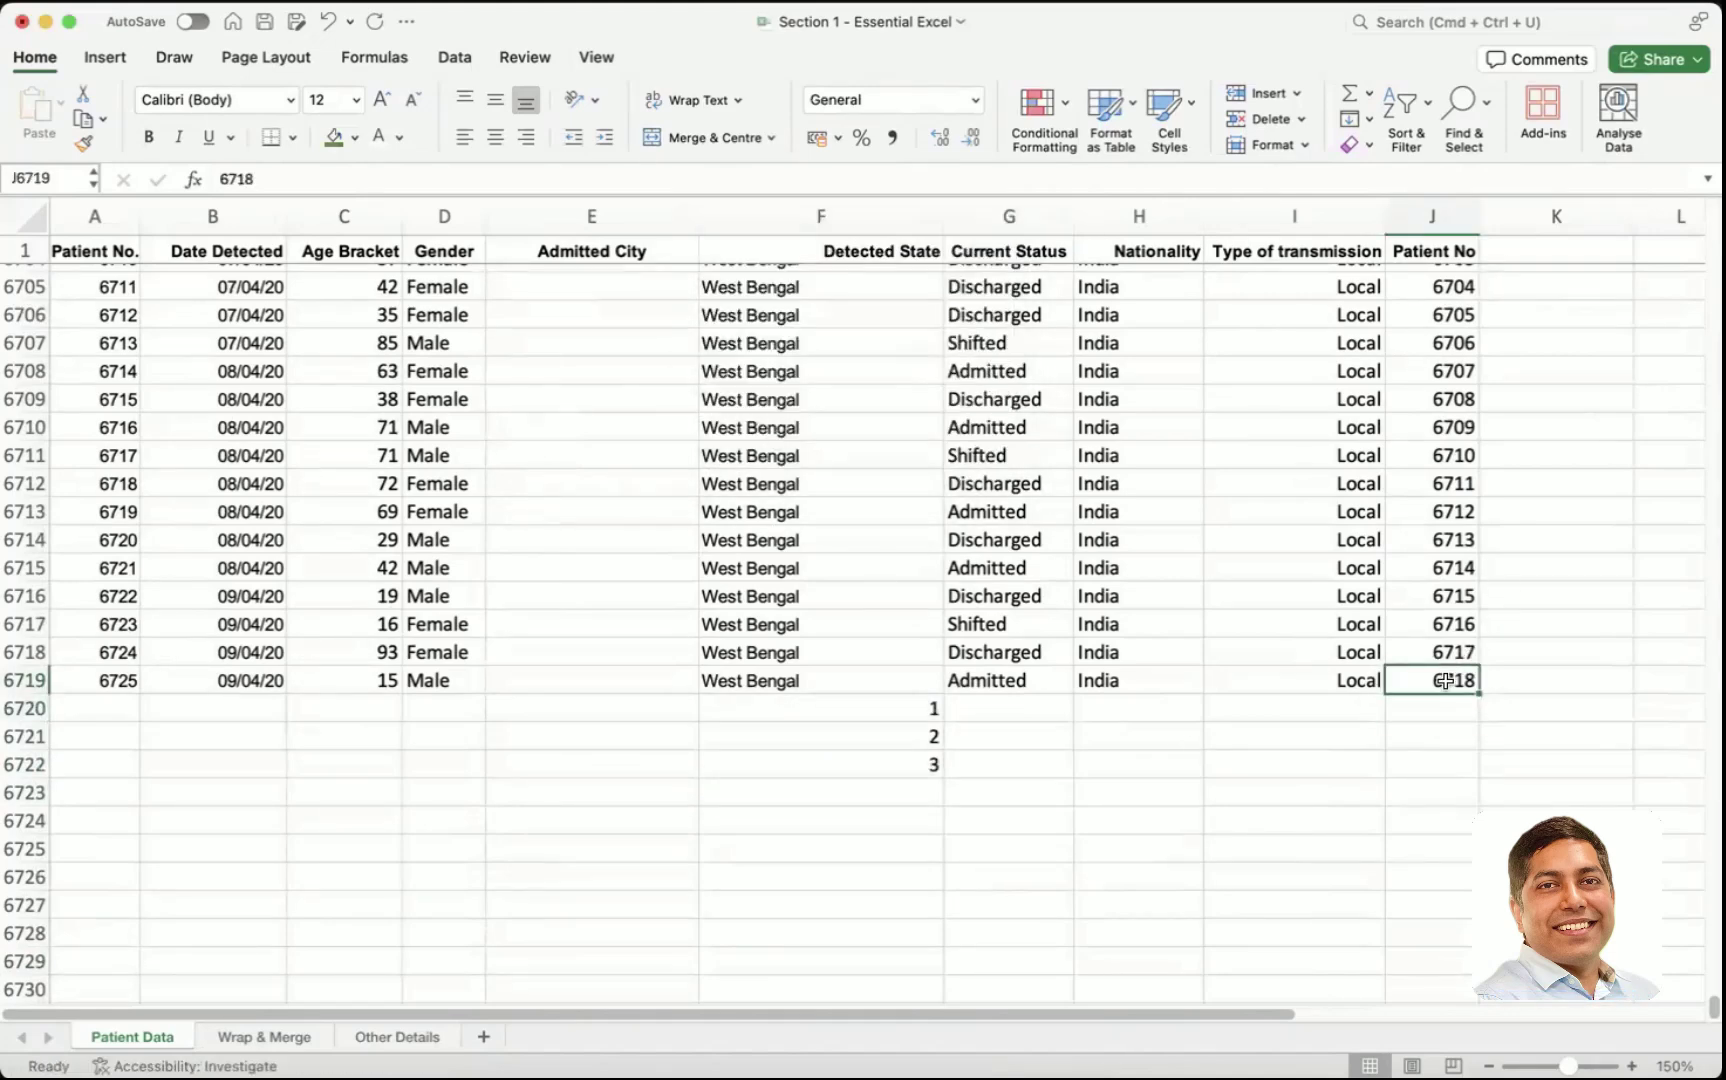
- Jump between the Patient No header and the last filled cell of column J to examine both ends of the series
key(ctrl+shift+Up)
click(1444, 681)
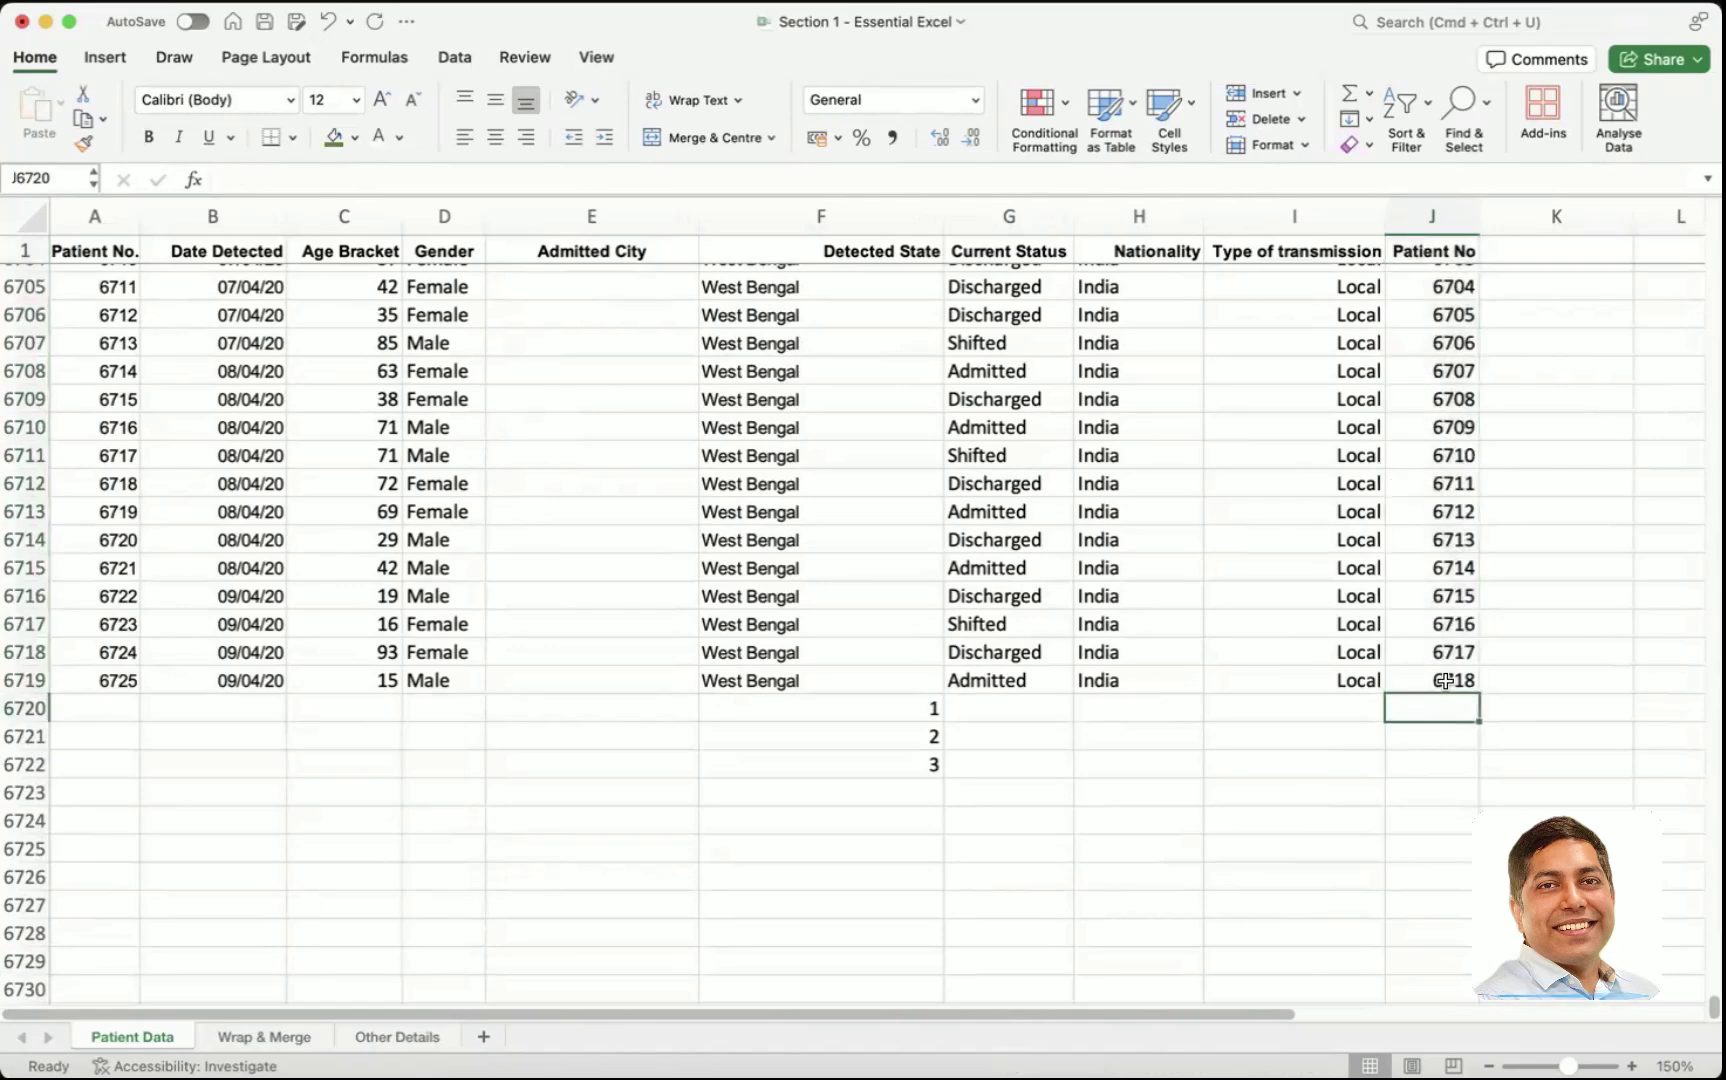
key(ctrl+Up)
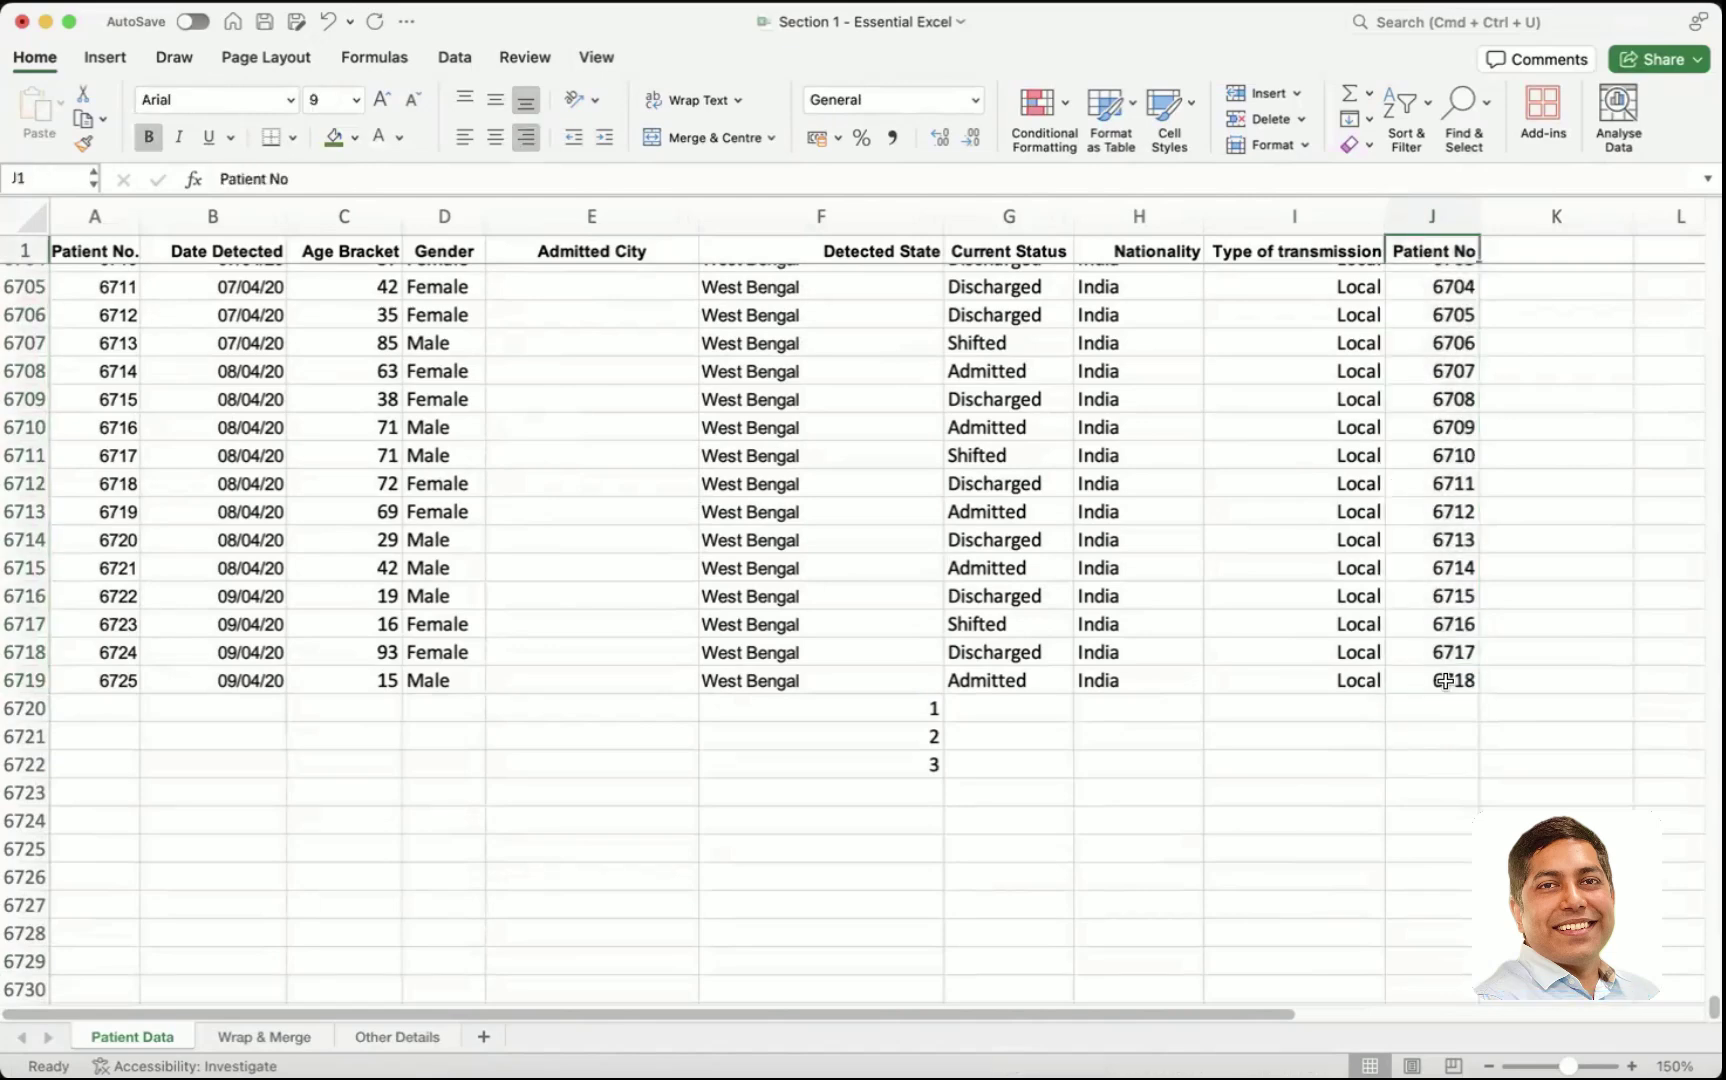
key(ctrl+Down)
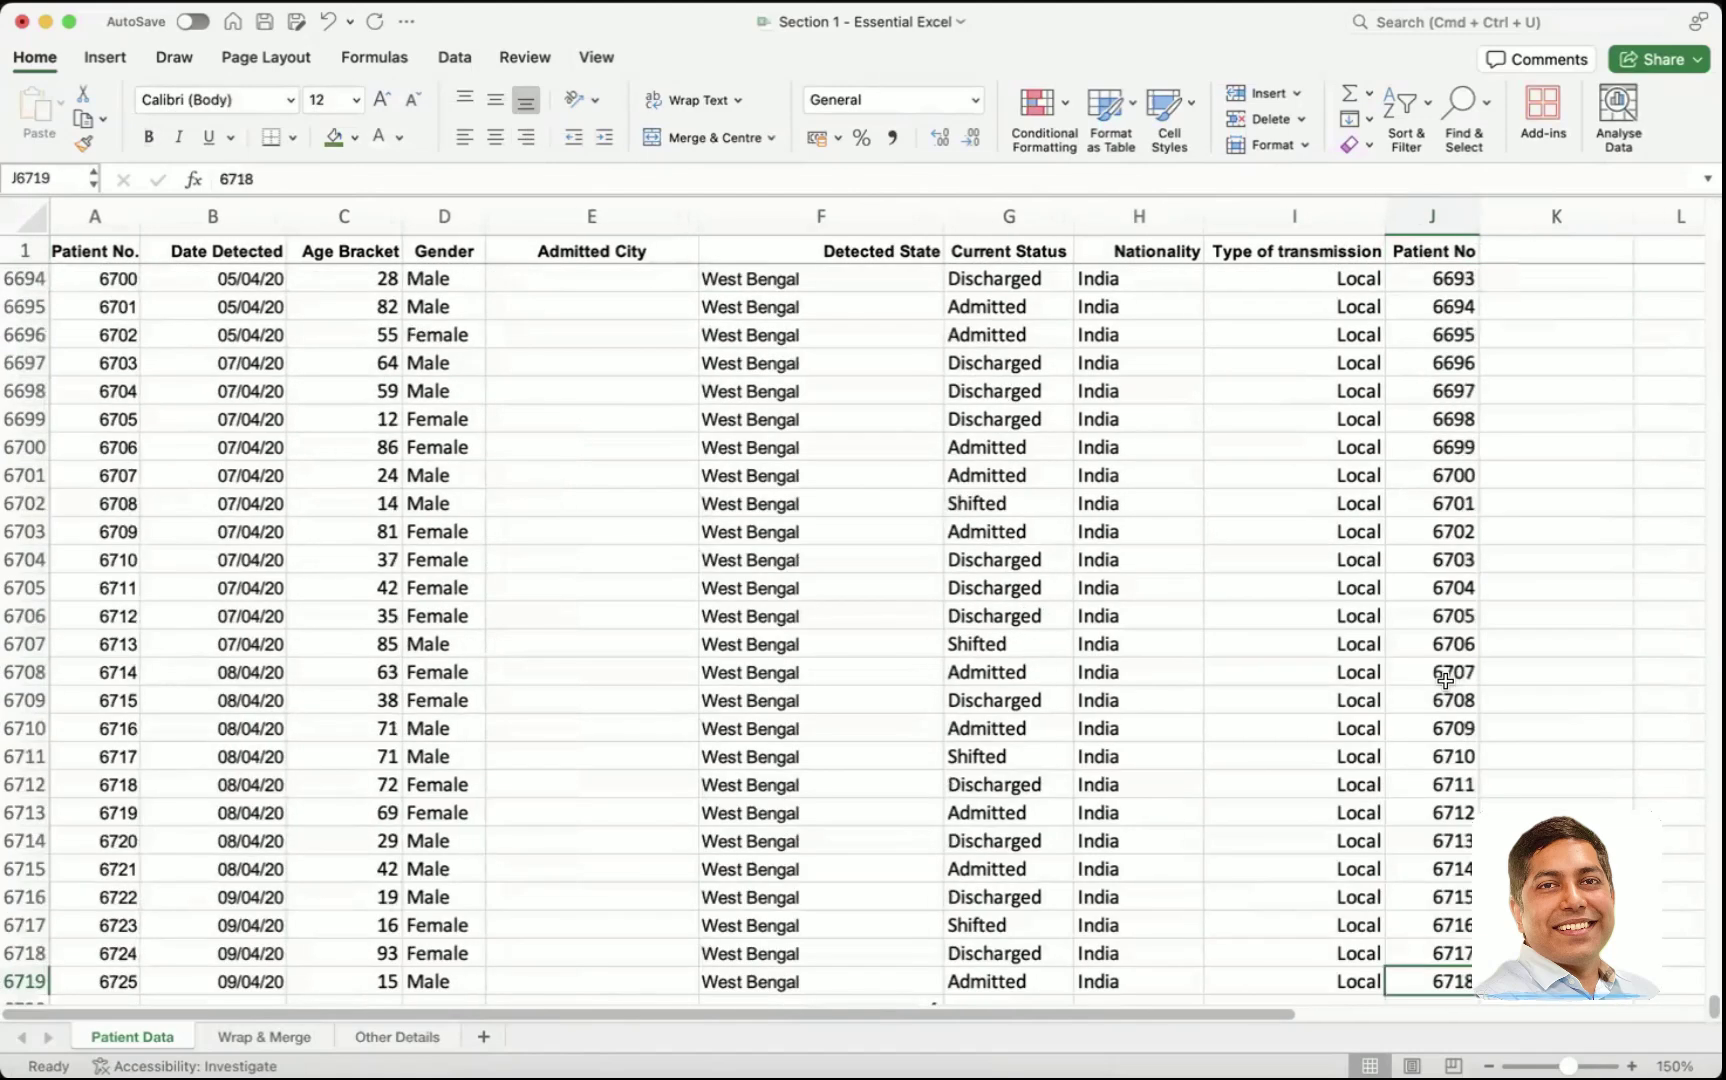
key(Up)
key(Up)
key(ctrl+Up)
key(Down)
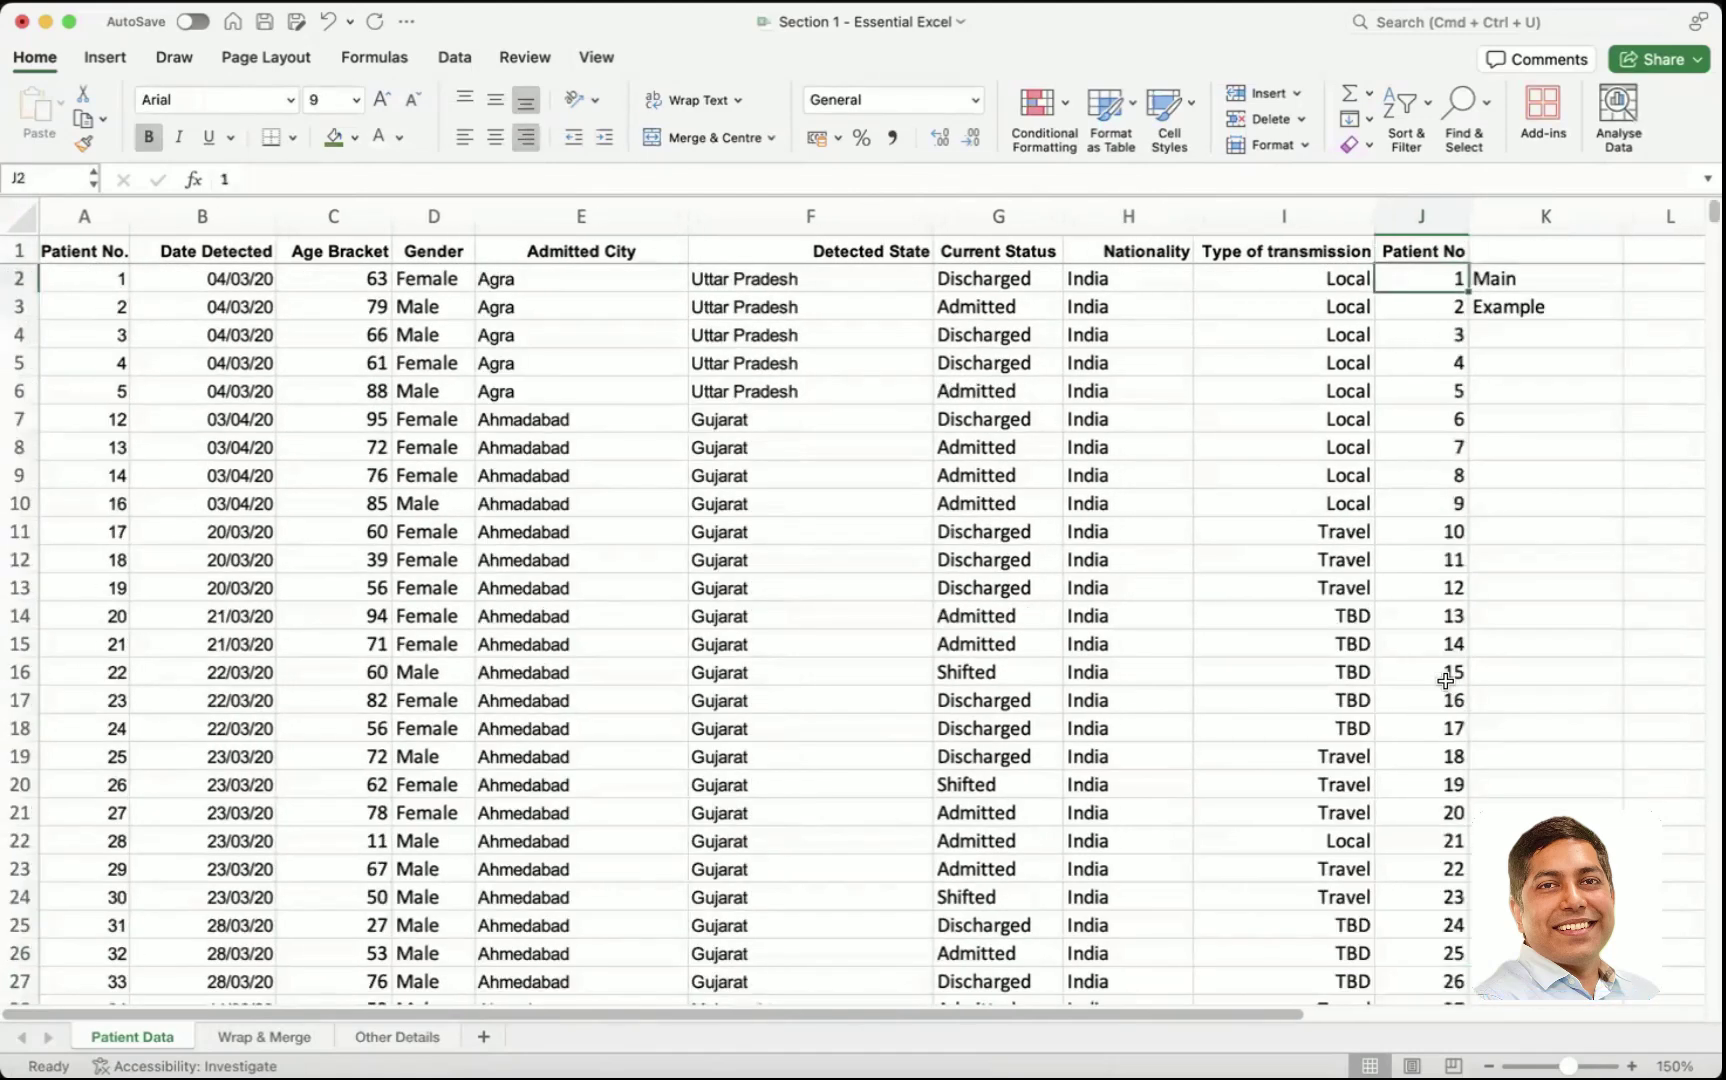
key(ctrl+Down)
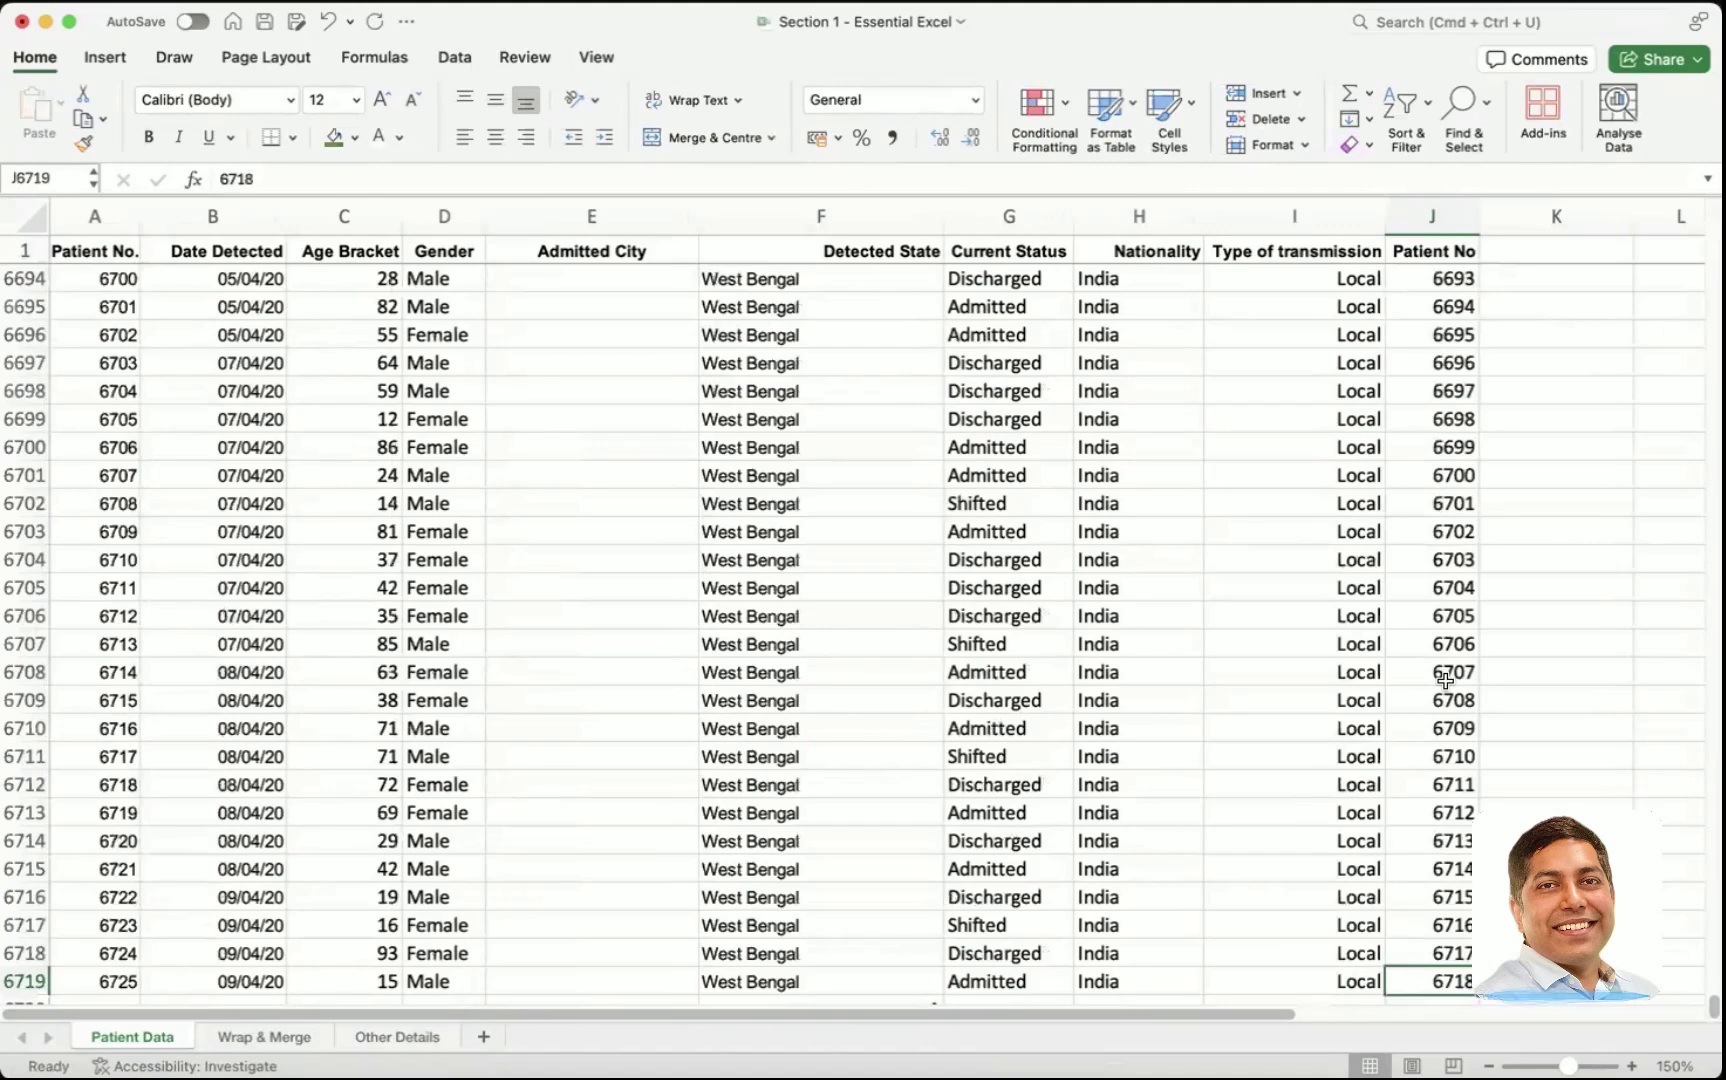
- Select adjacent cells at the end and start of the Patient No series, jumping between both ends of column J
key(shift+Up)
key(shift+Down)
key(shift+Down)
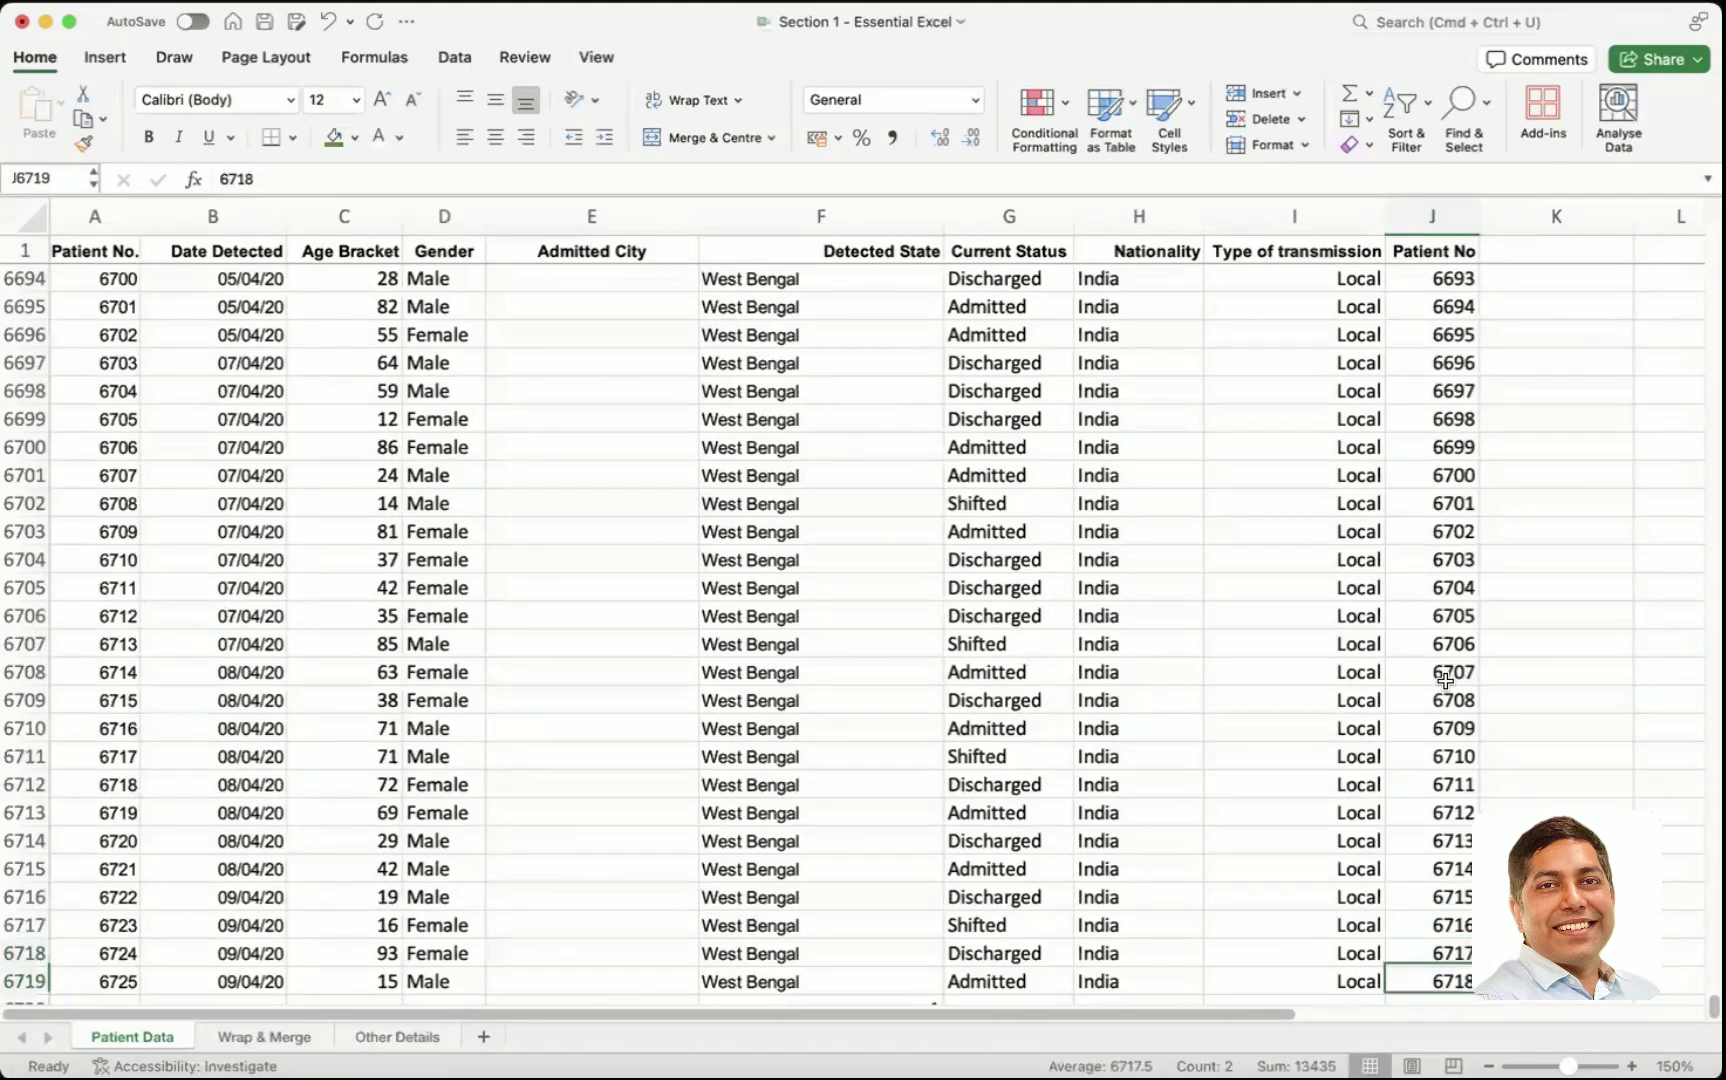
key(shift+Up)
key(ctrl+Up)
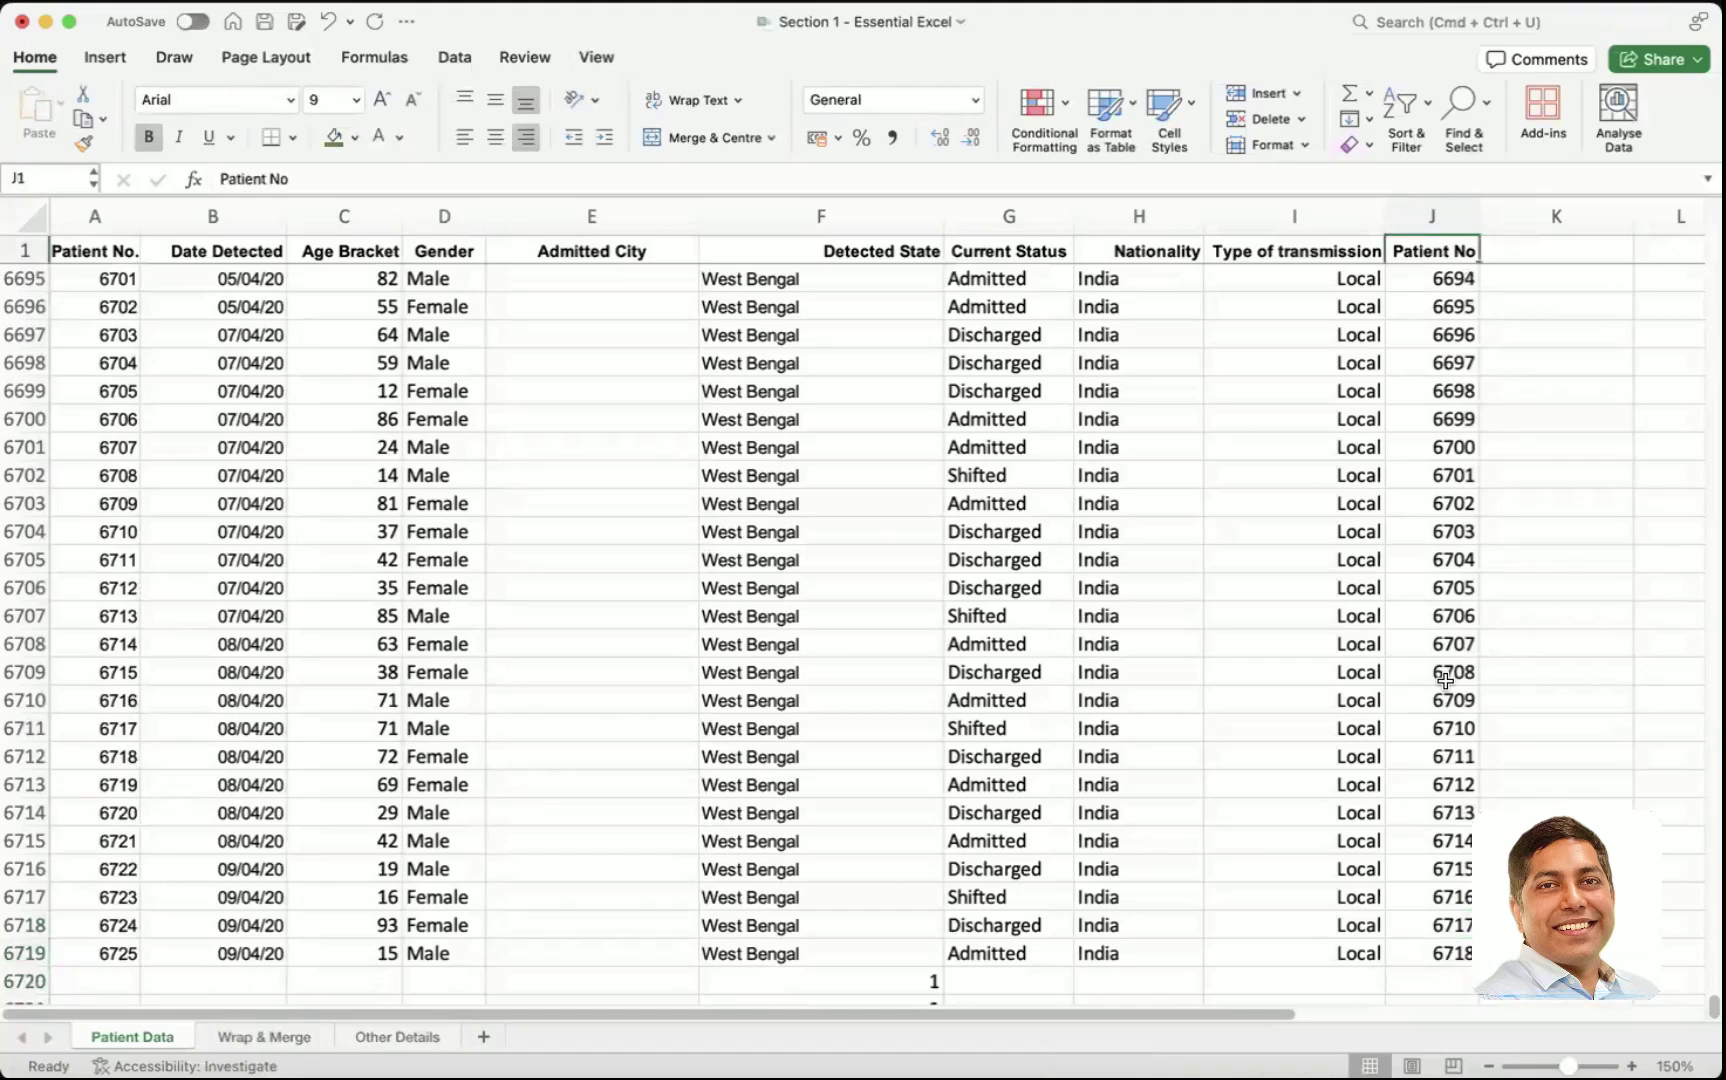
key(Down)
key(ctrl+Down)
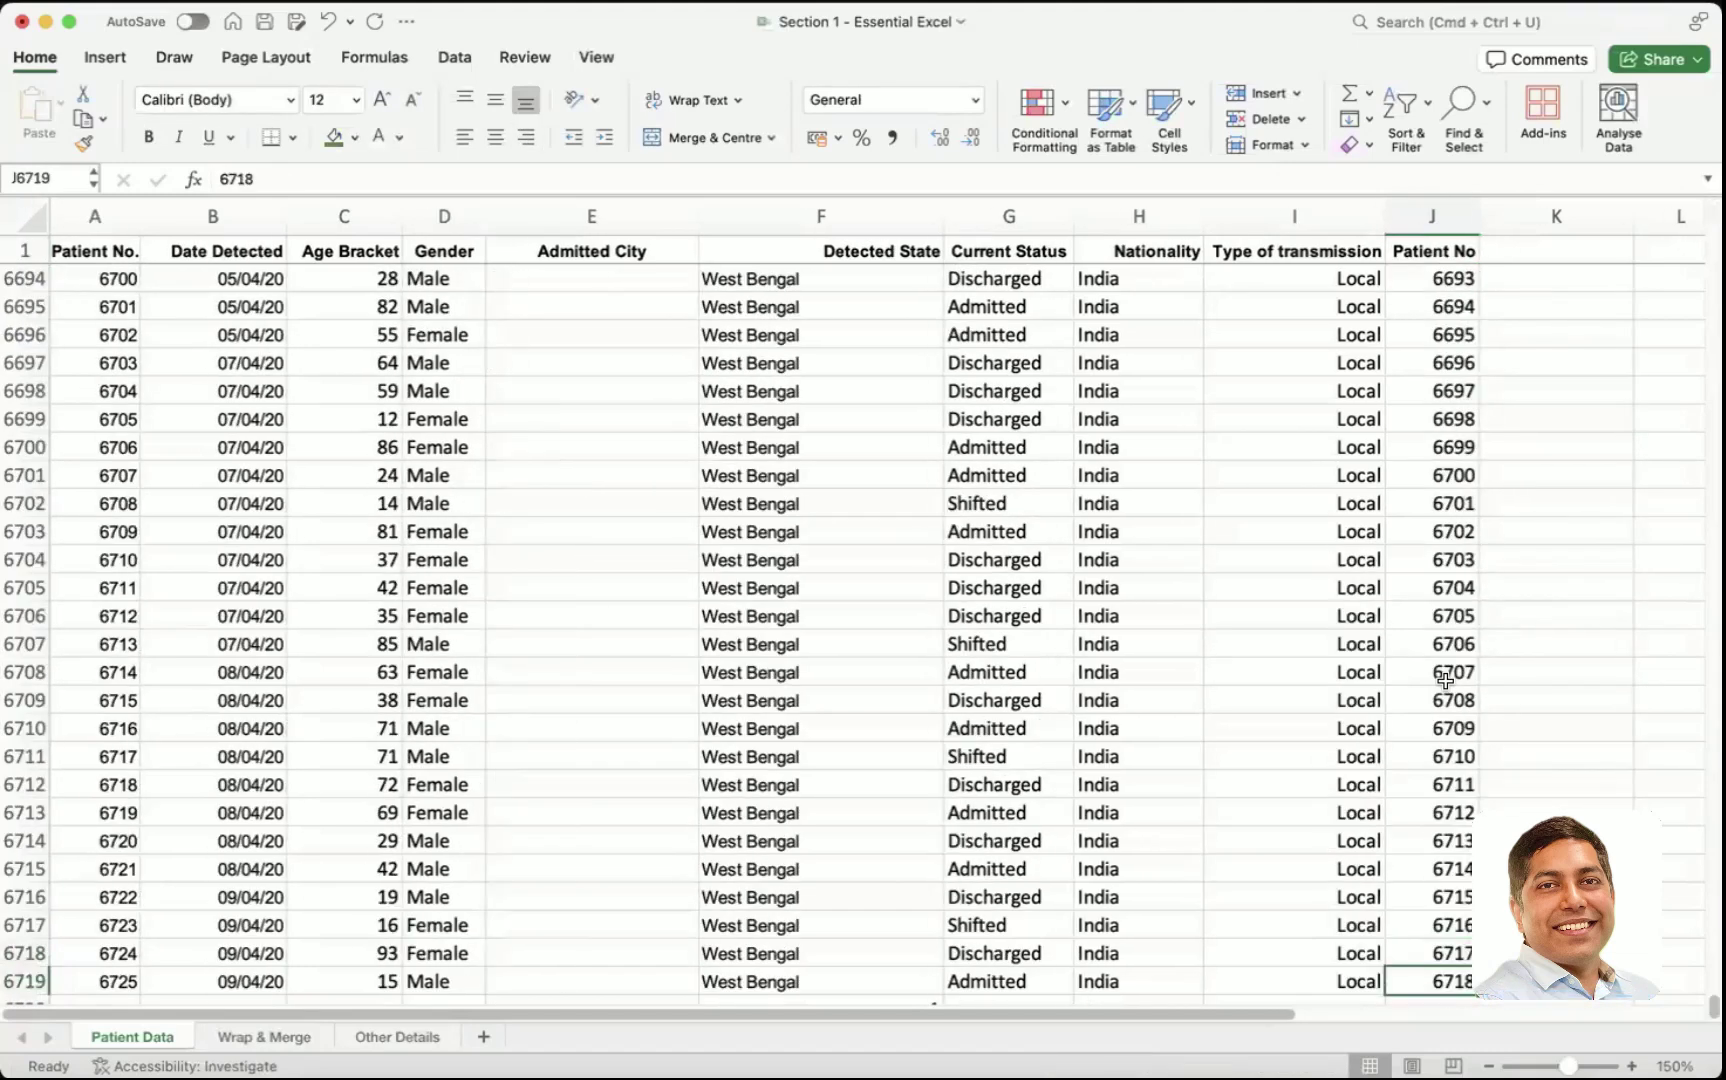
key(ctrl+Up)
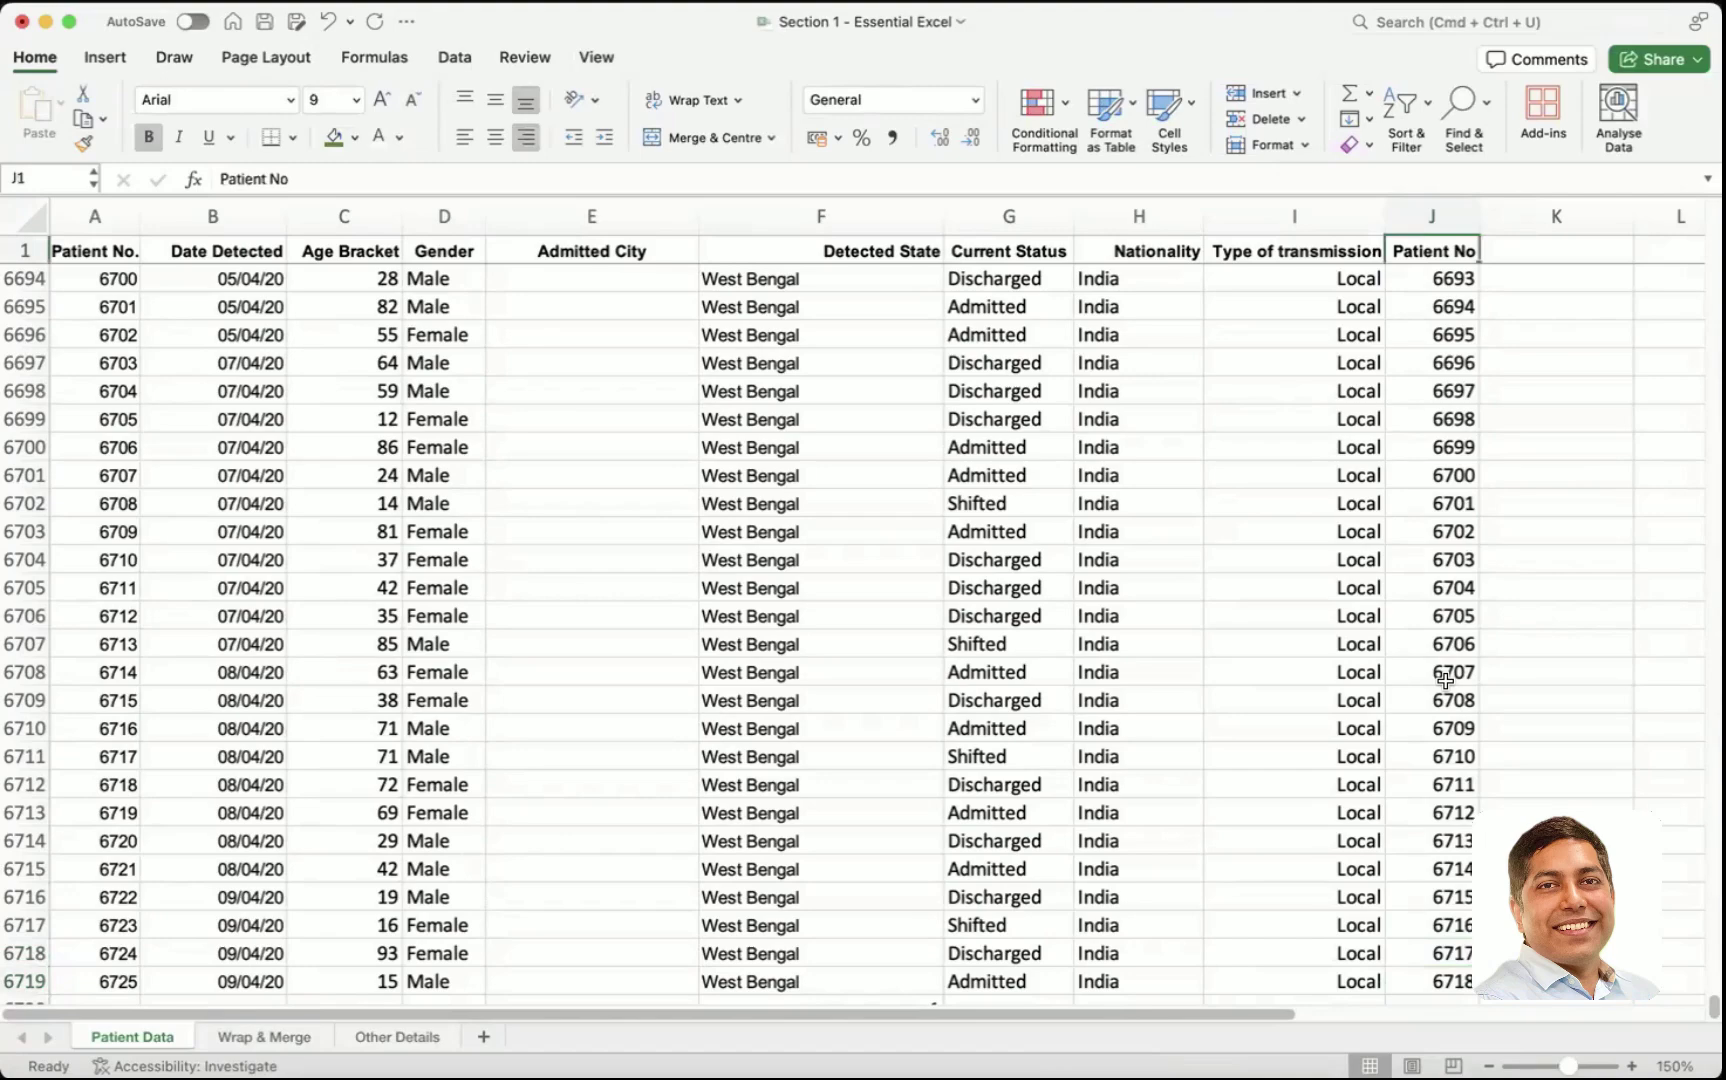
key(Down)
key(shift+Down)
key(Down)
key(ctrl+Down)
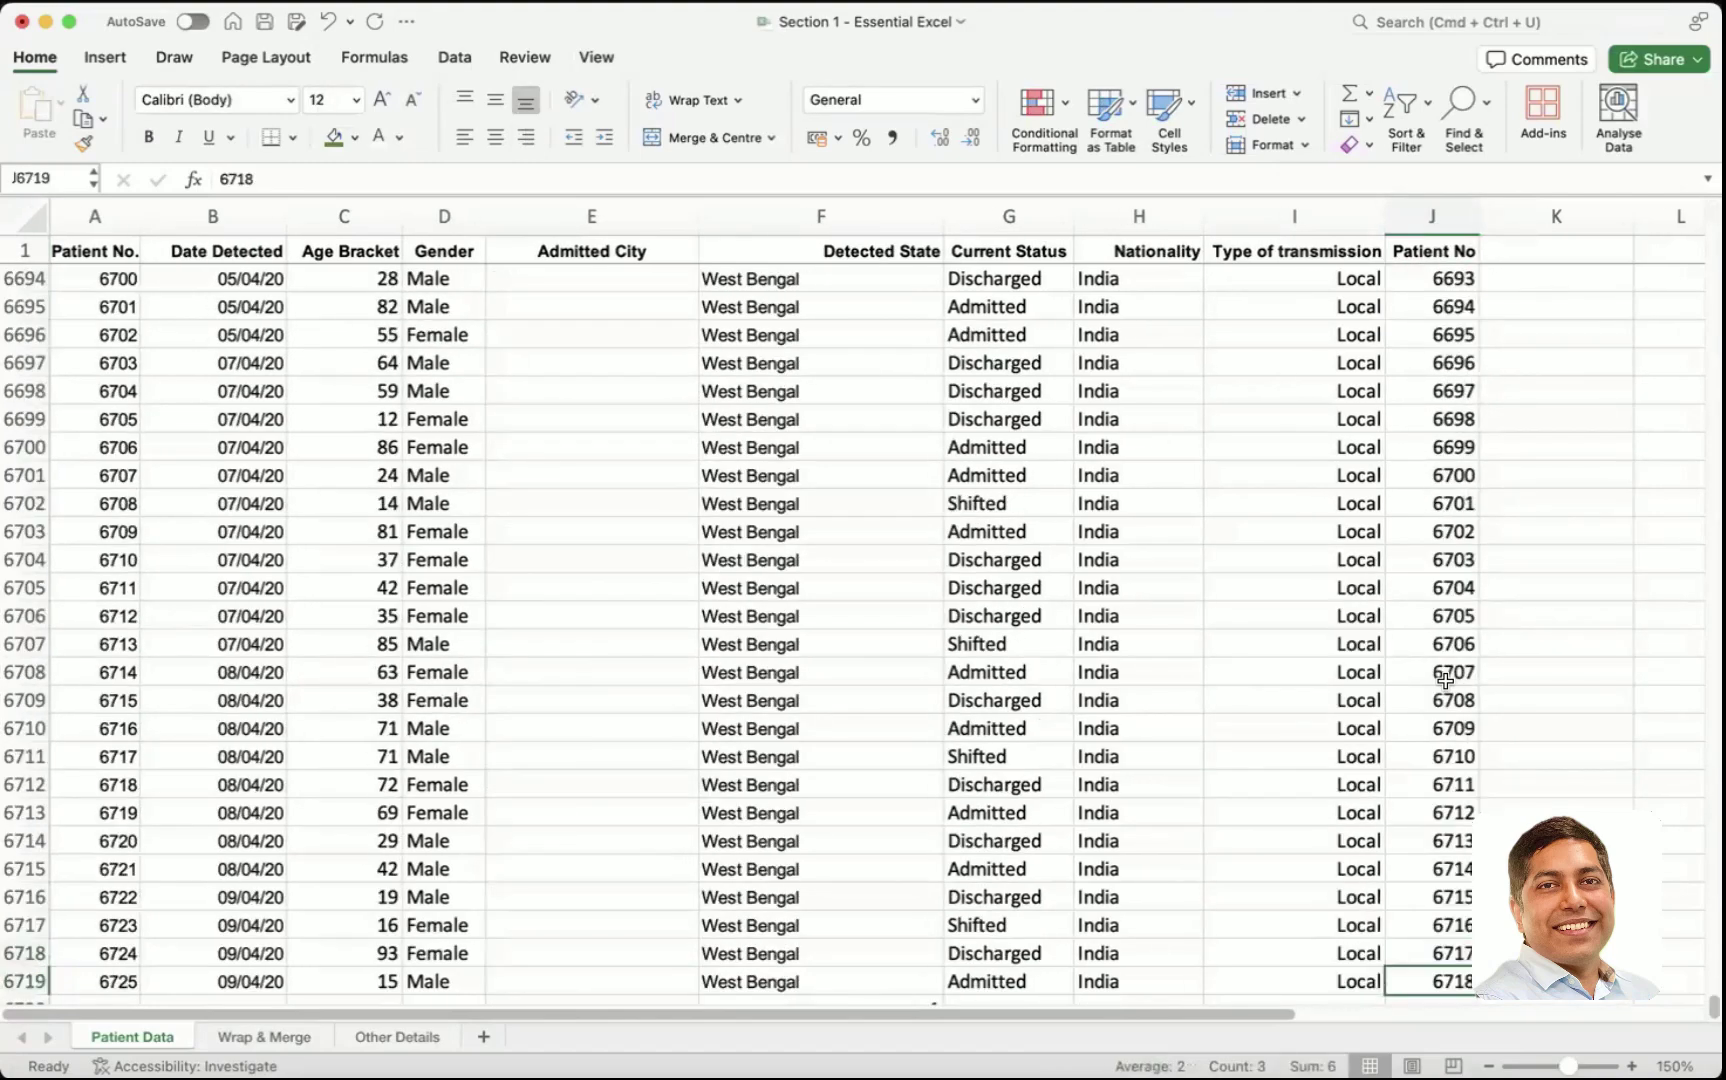
- Clear all Patient No values in column J from J2 to the last record, keeping the header
key(ctrl+shift+Up)
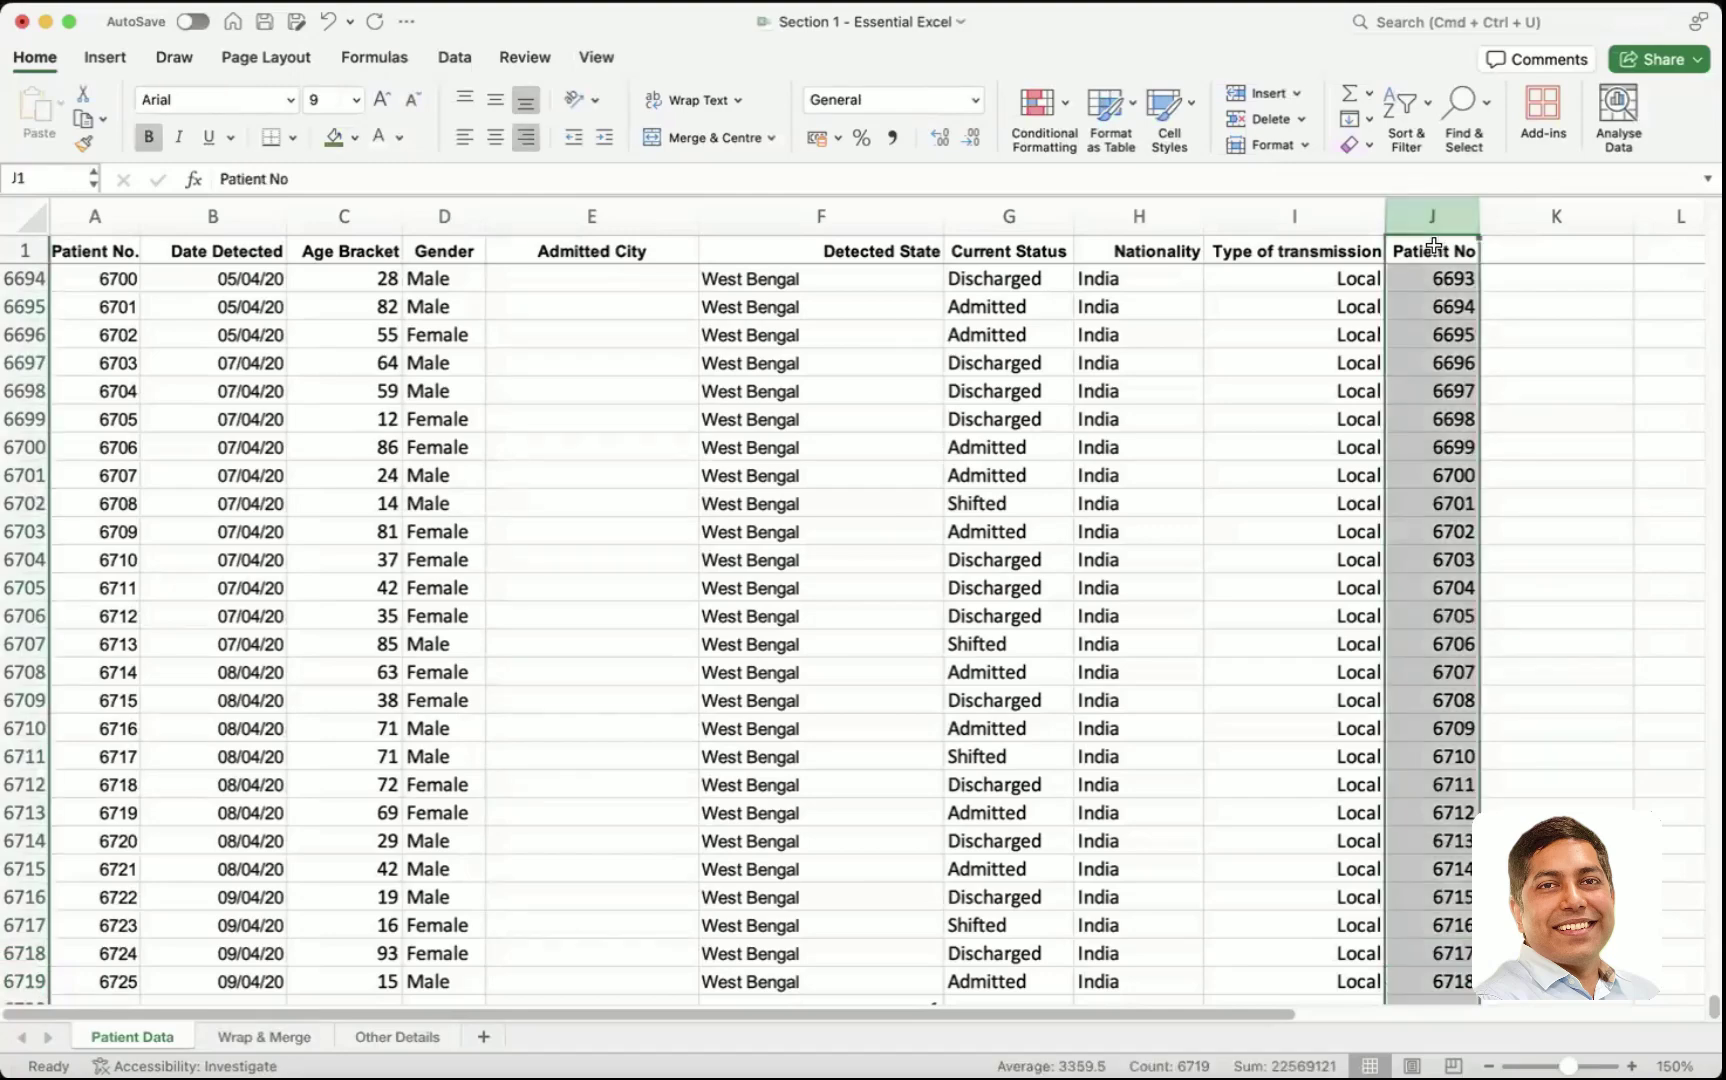
scroll(1433, 262, up, 10)
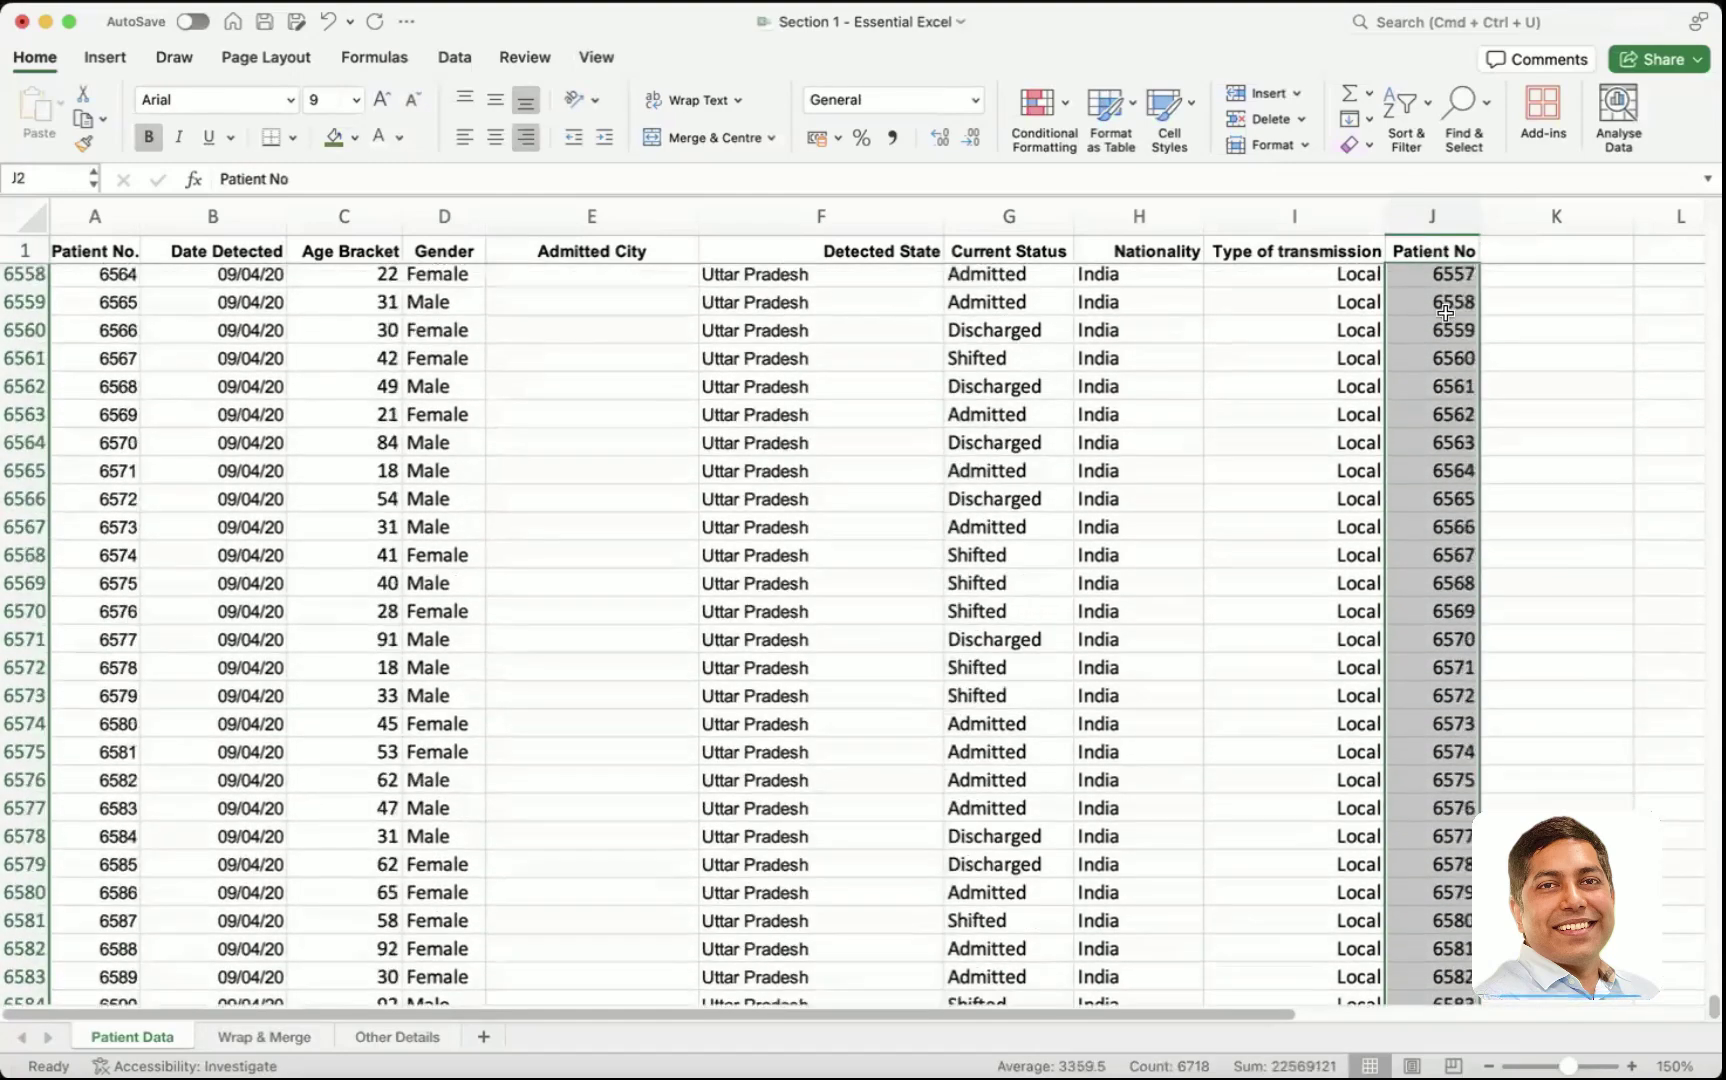
scroll(1668, 915, up, 10)
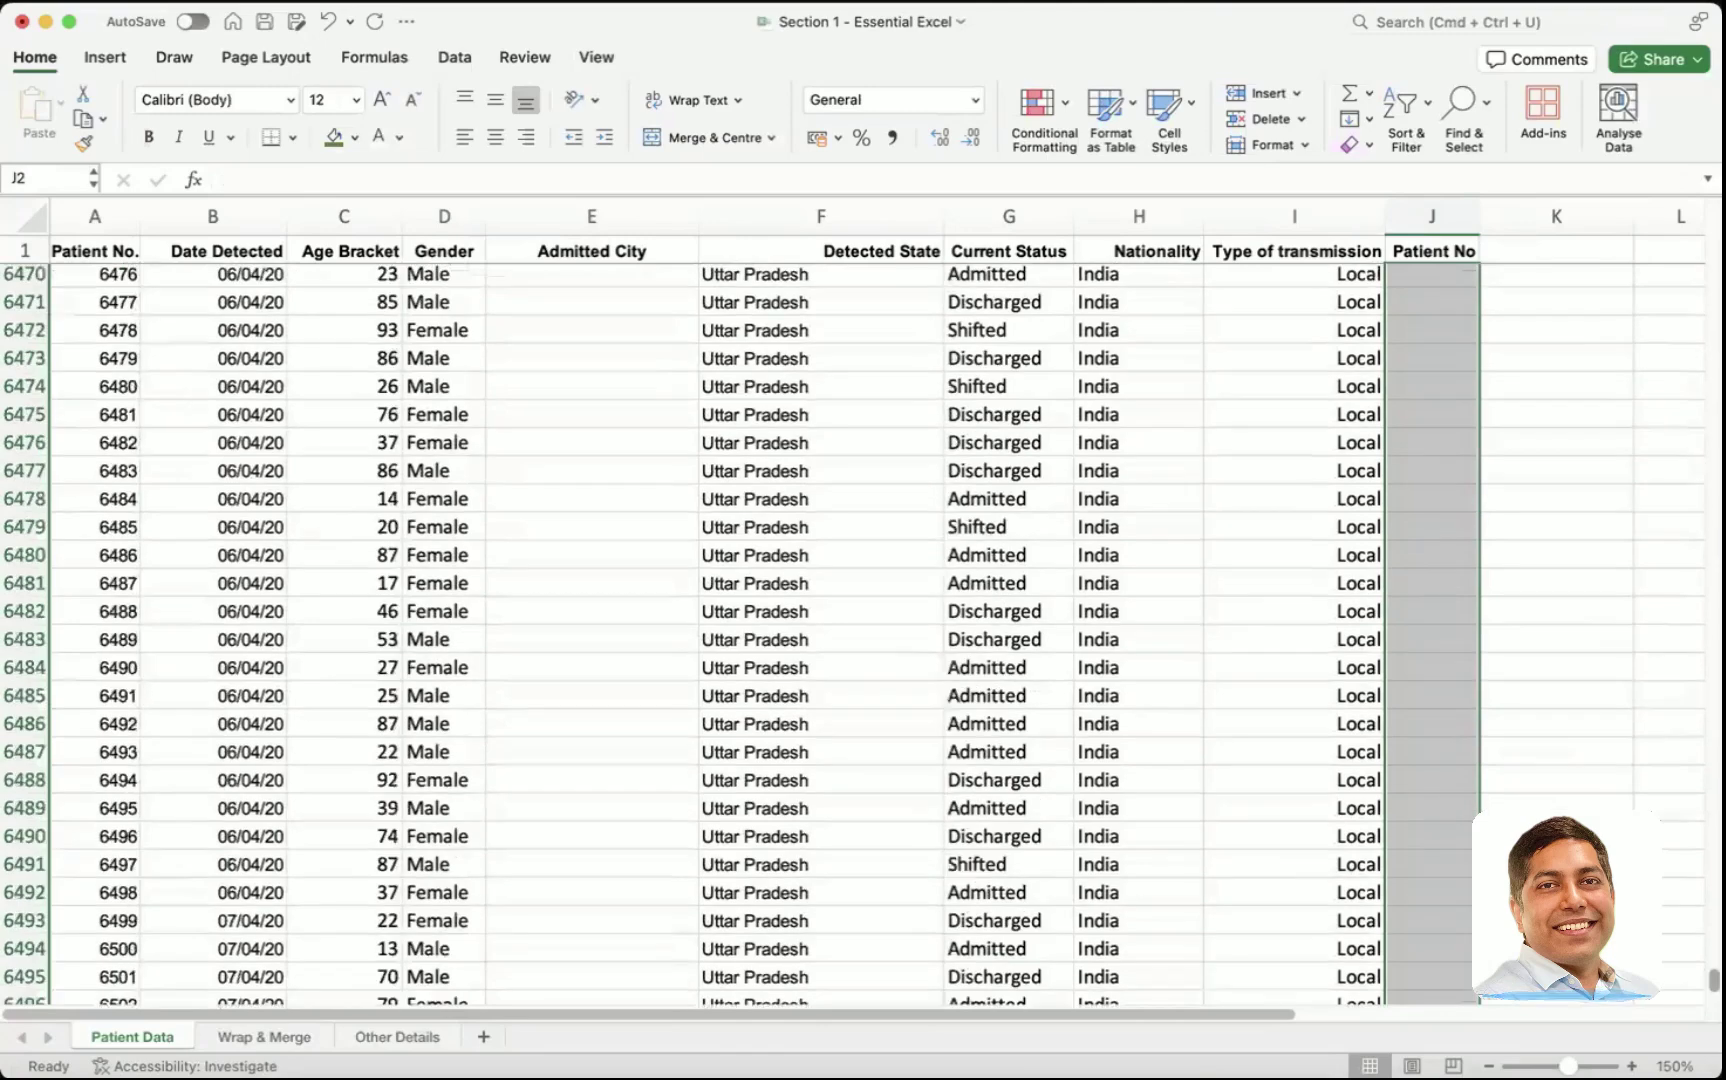
scroll(1668, 915, down, 6)
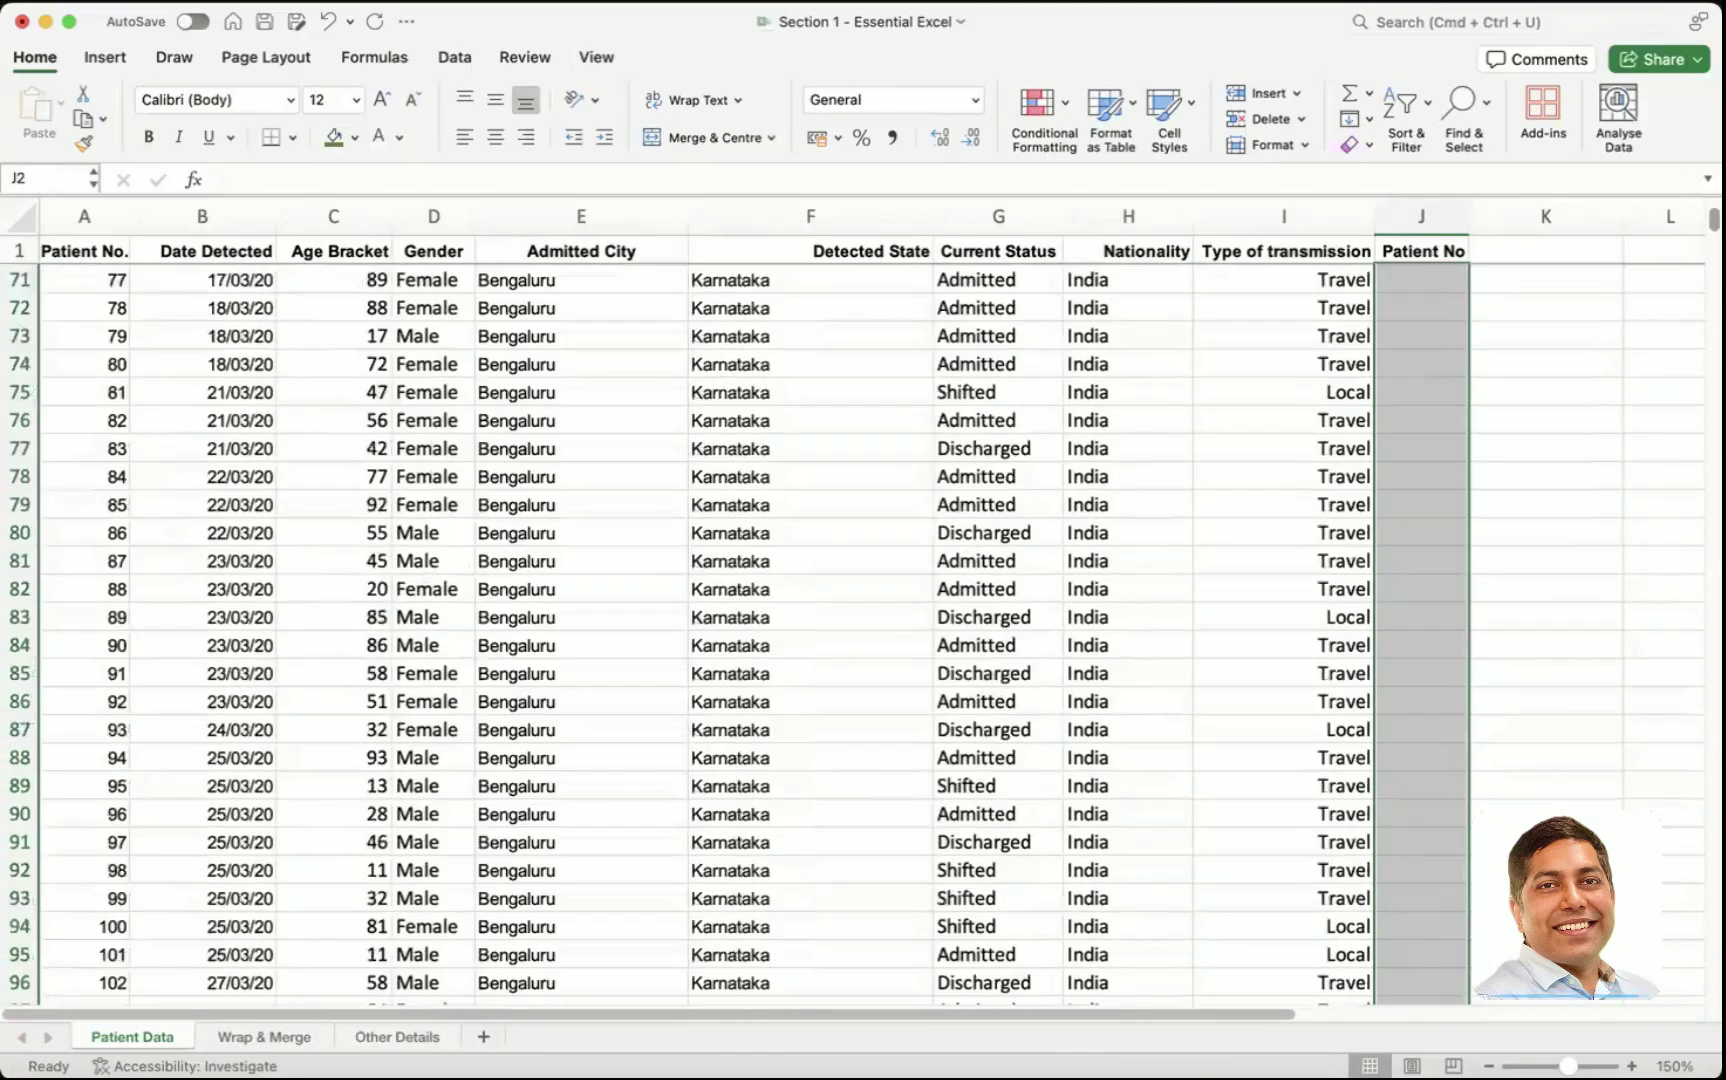
scroll(1415, 290, up, 15)
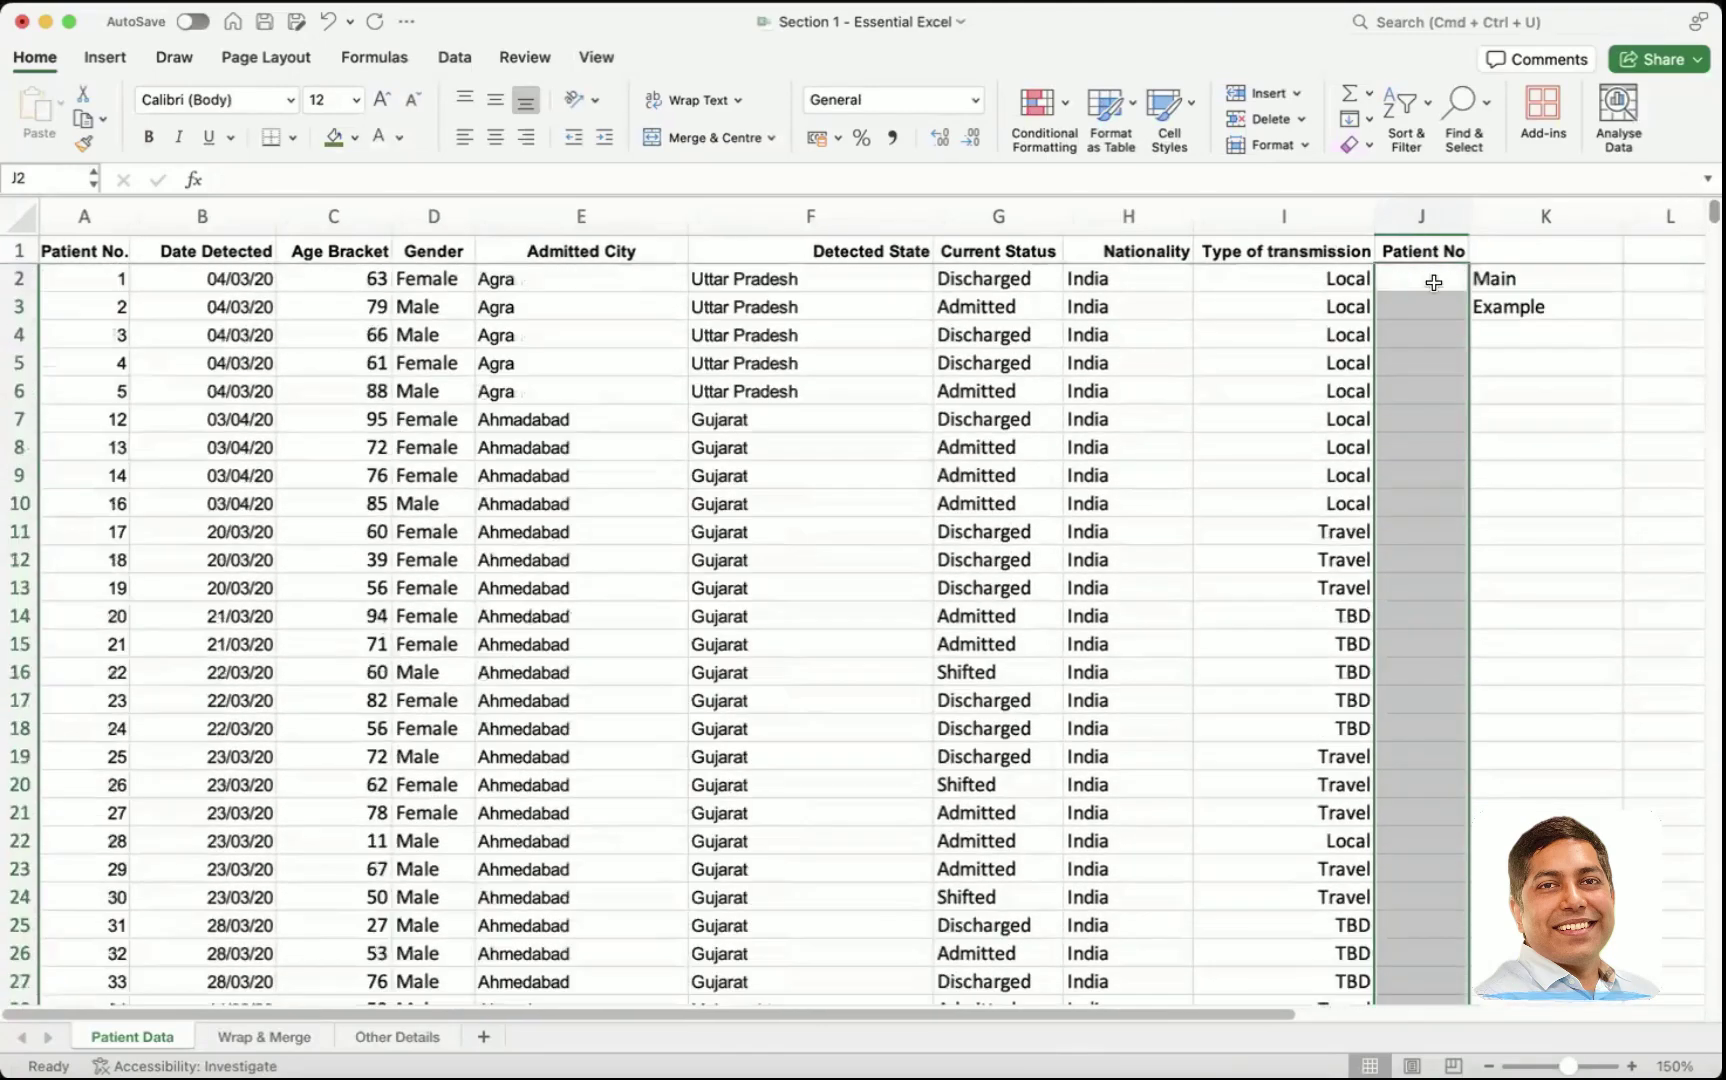
- Enter 1 in J2 and 2 in J3, and auto-fill the series down the Patient No column
click(1415, 290)
text(1)
key(Return)
text(2)
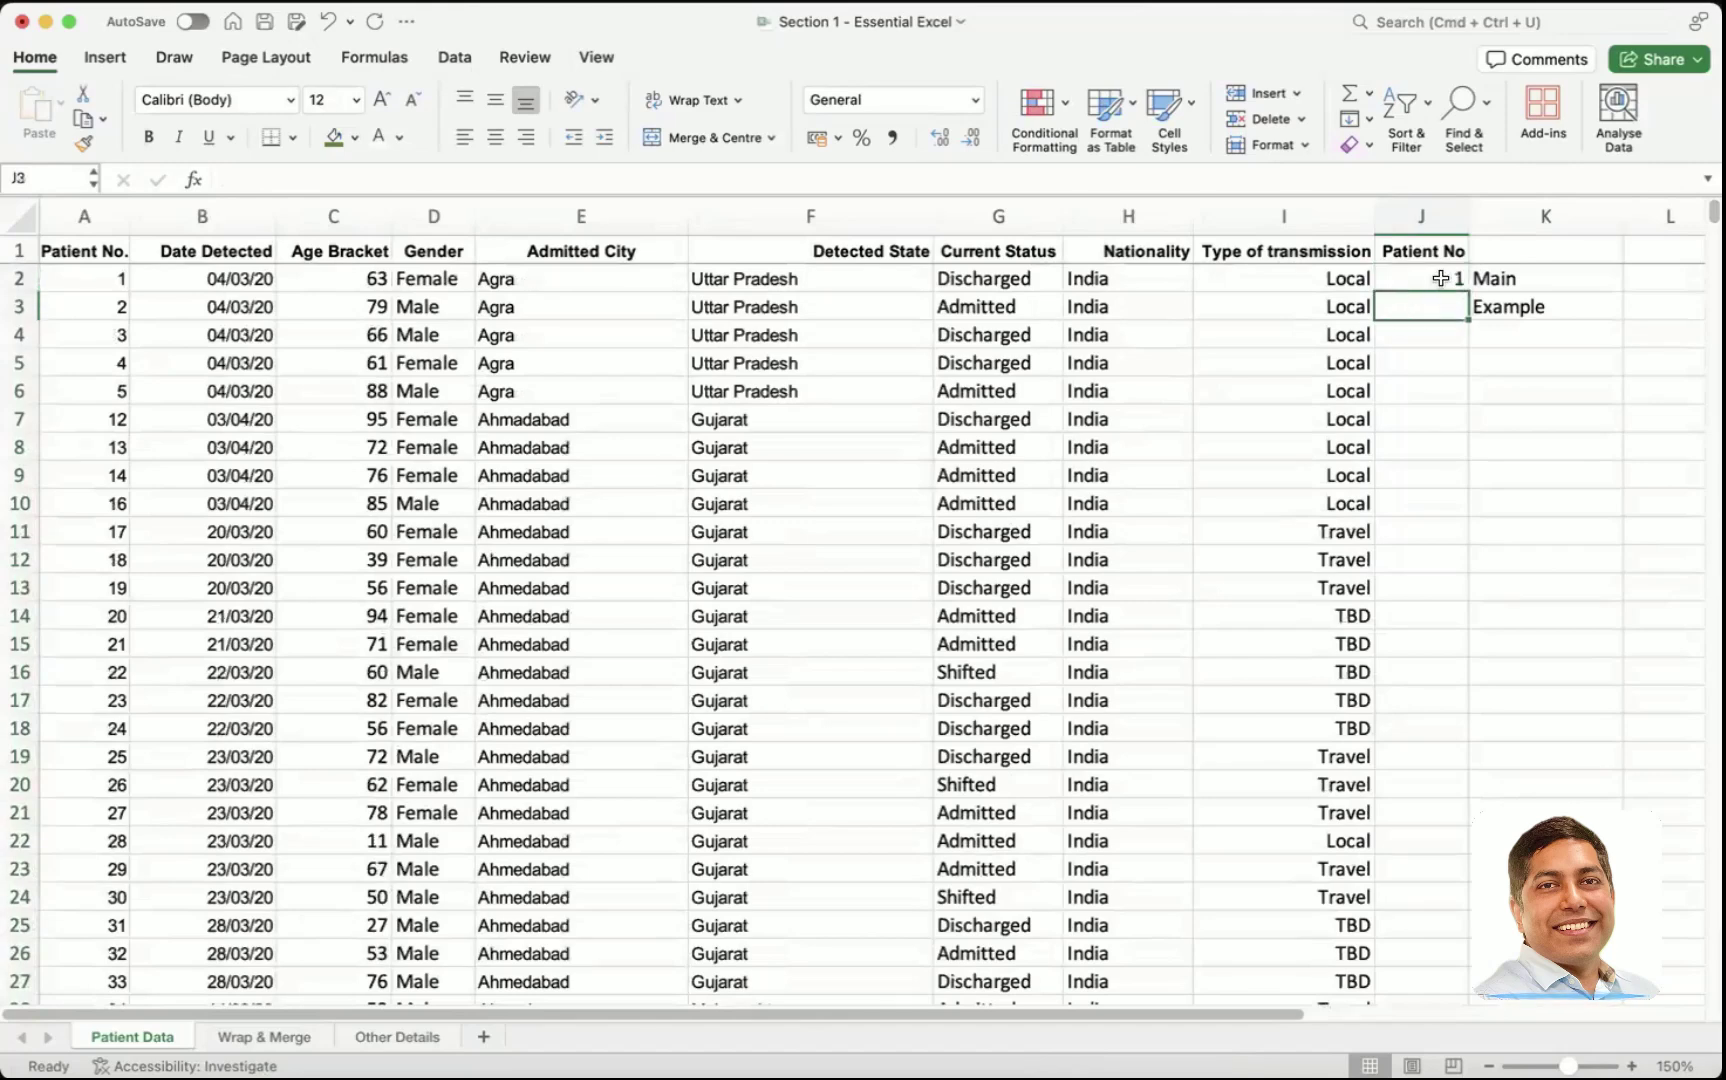
drag(1440, 279, 1440, 315)
double_click(1463, 317)
click(1430, 405)
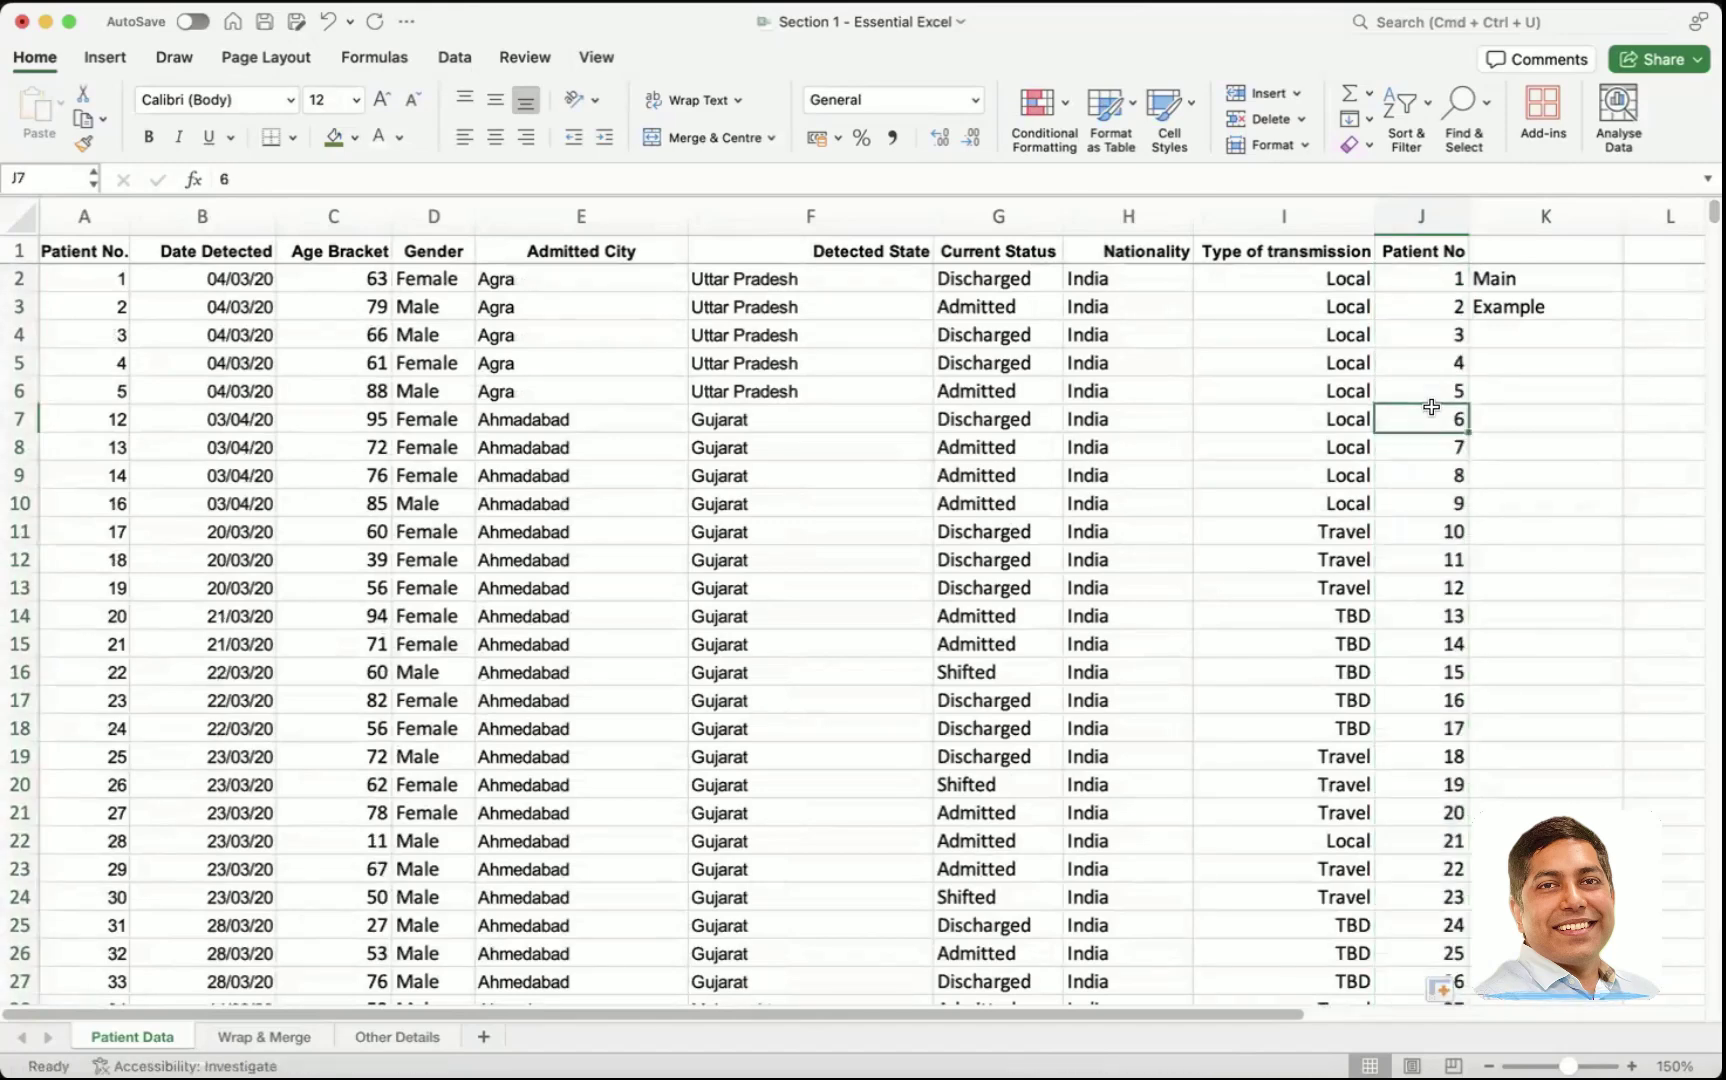
- Compare the filled Patient No cells J6720:J6722 with the extra Detected State entries in F6720:F6722
key(super+Down)
scroll(871, 579, down, 4)
drag(880, 570, 885, 625)
drag(1448, 565, 1446, 617)
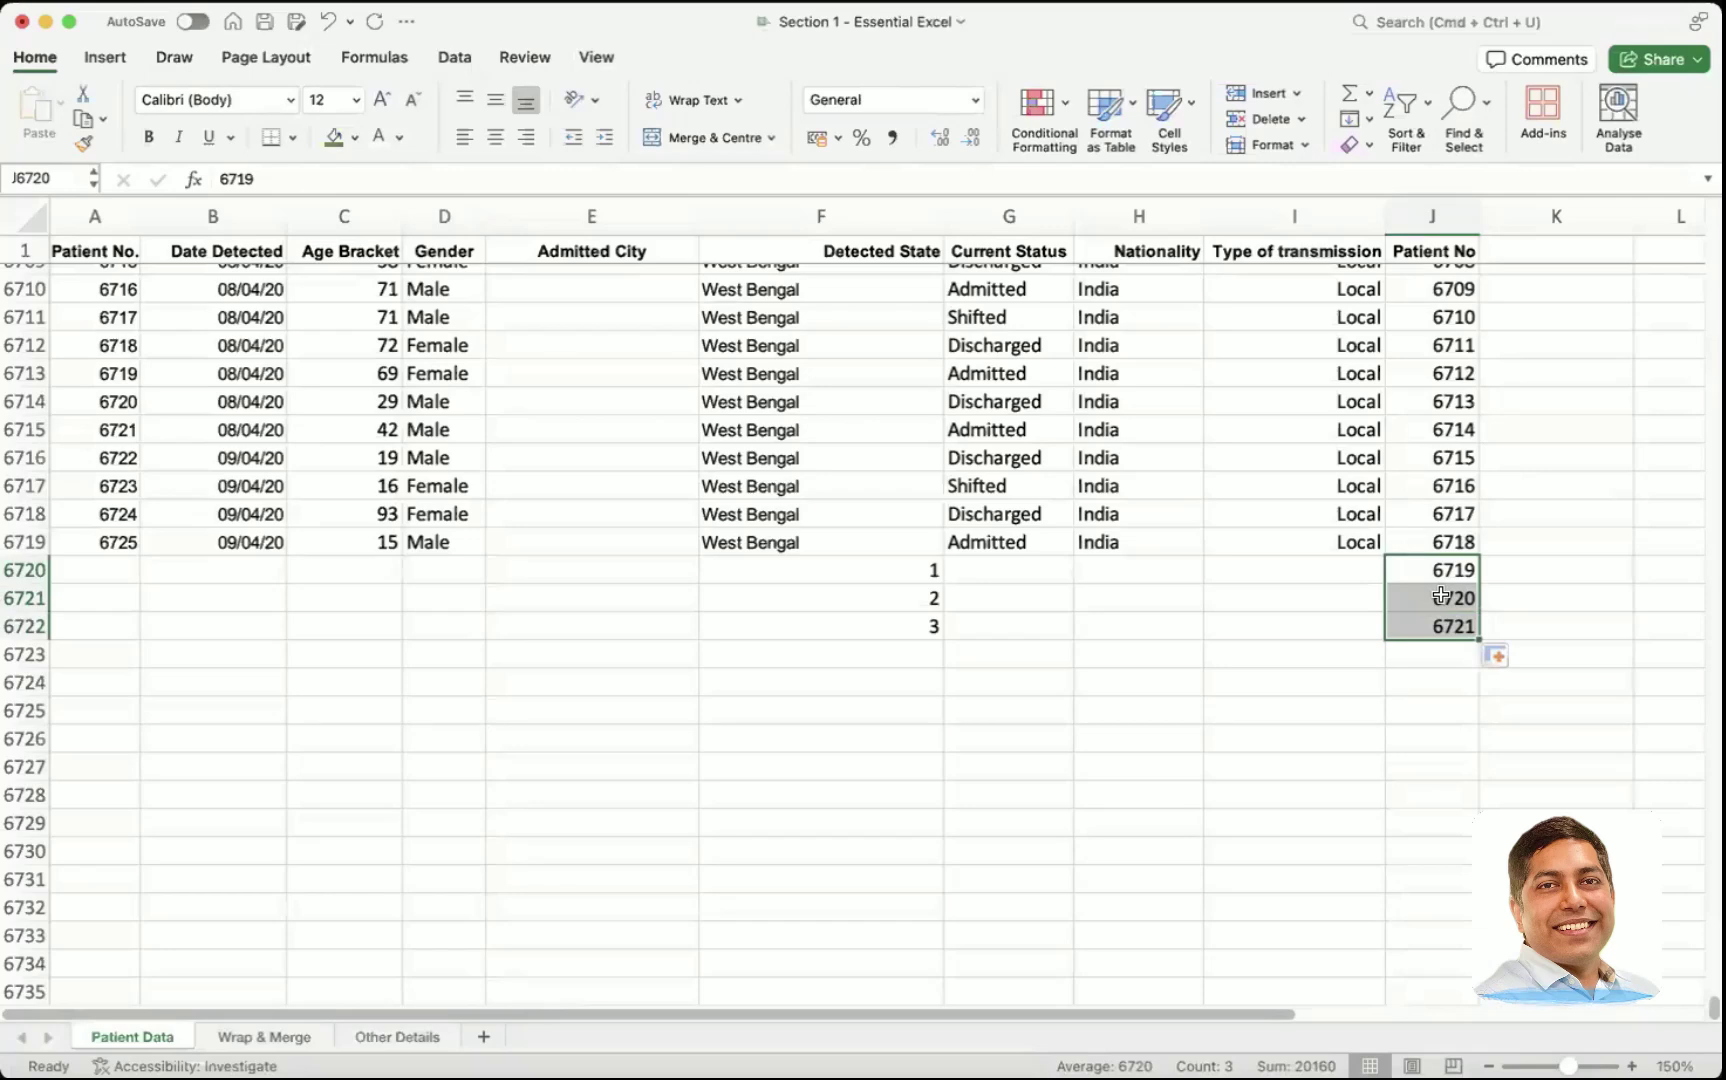
- Examine the Main and Example entries in K2 and K3 against the last filled Patient No cell in column J
scroll(1441, 594, up, 3)
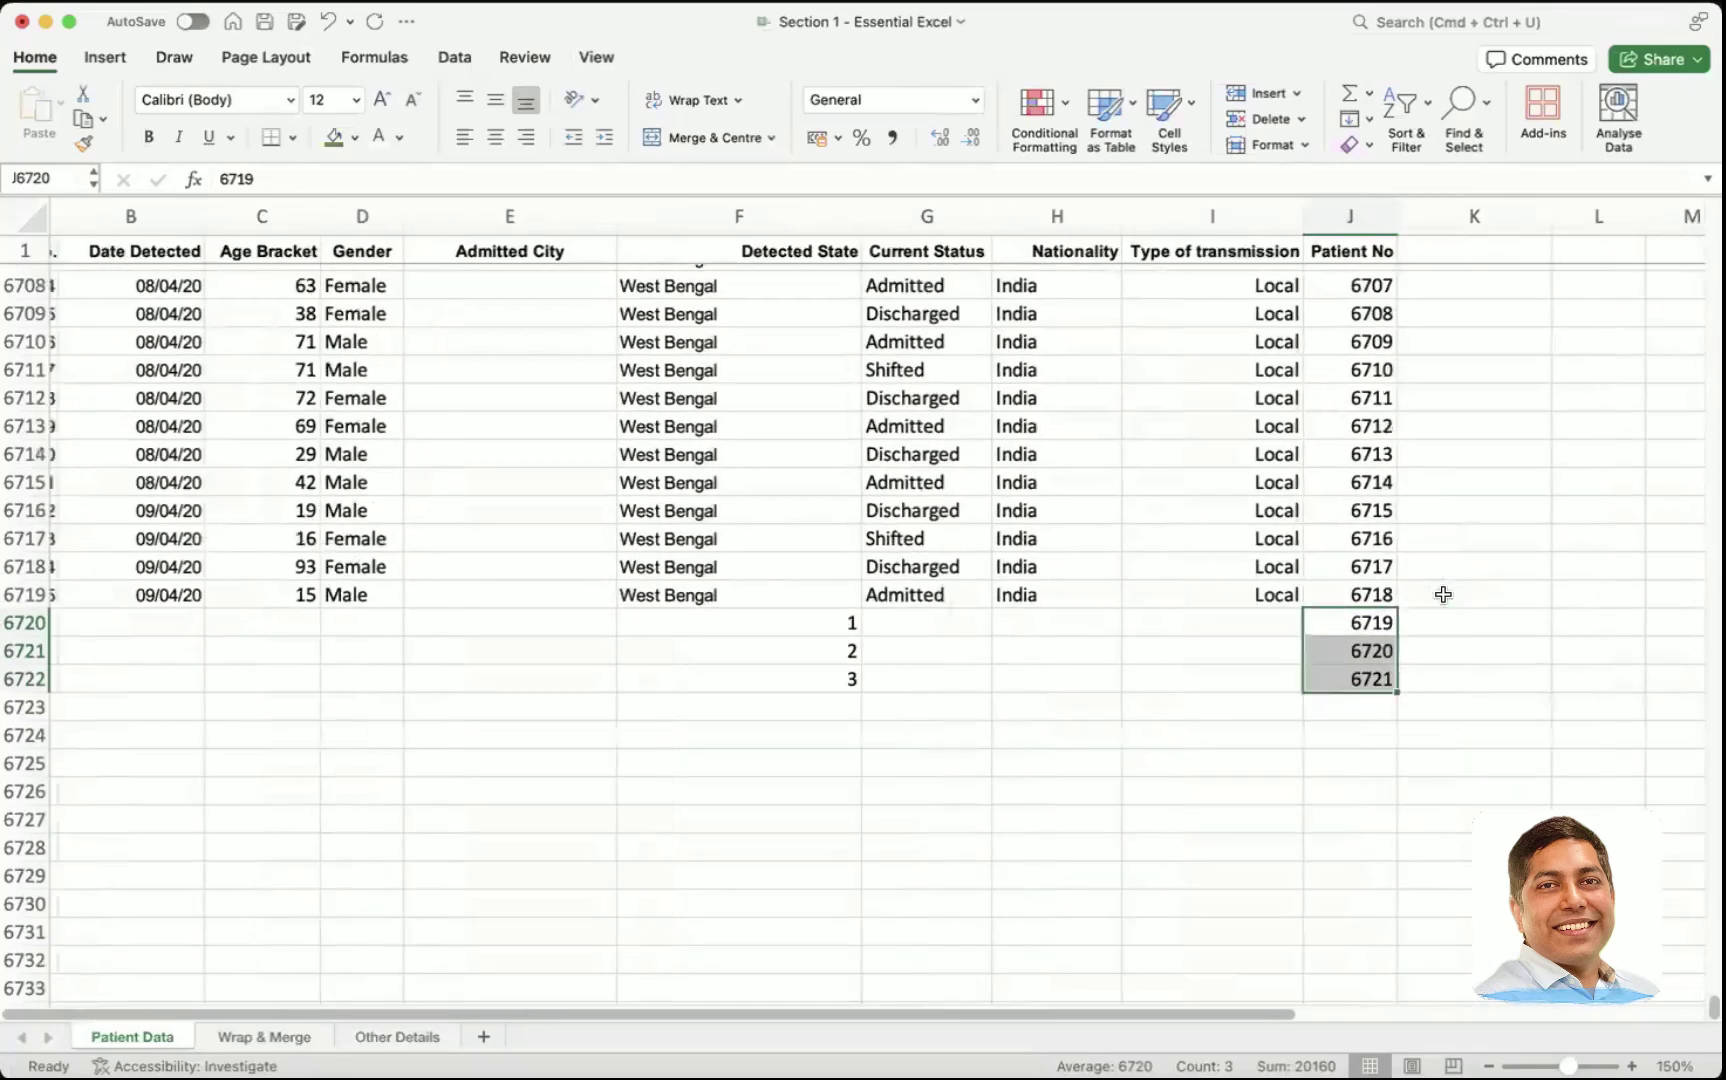
scroll(1441, 594, right, 3)
scroll(1113, 988, up, 20)
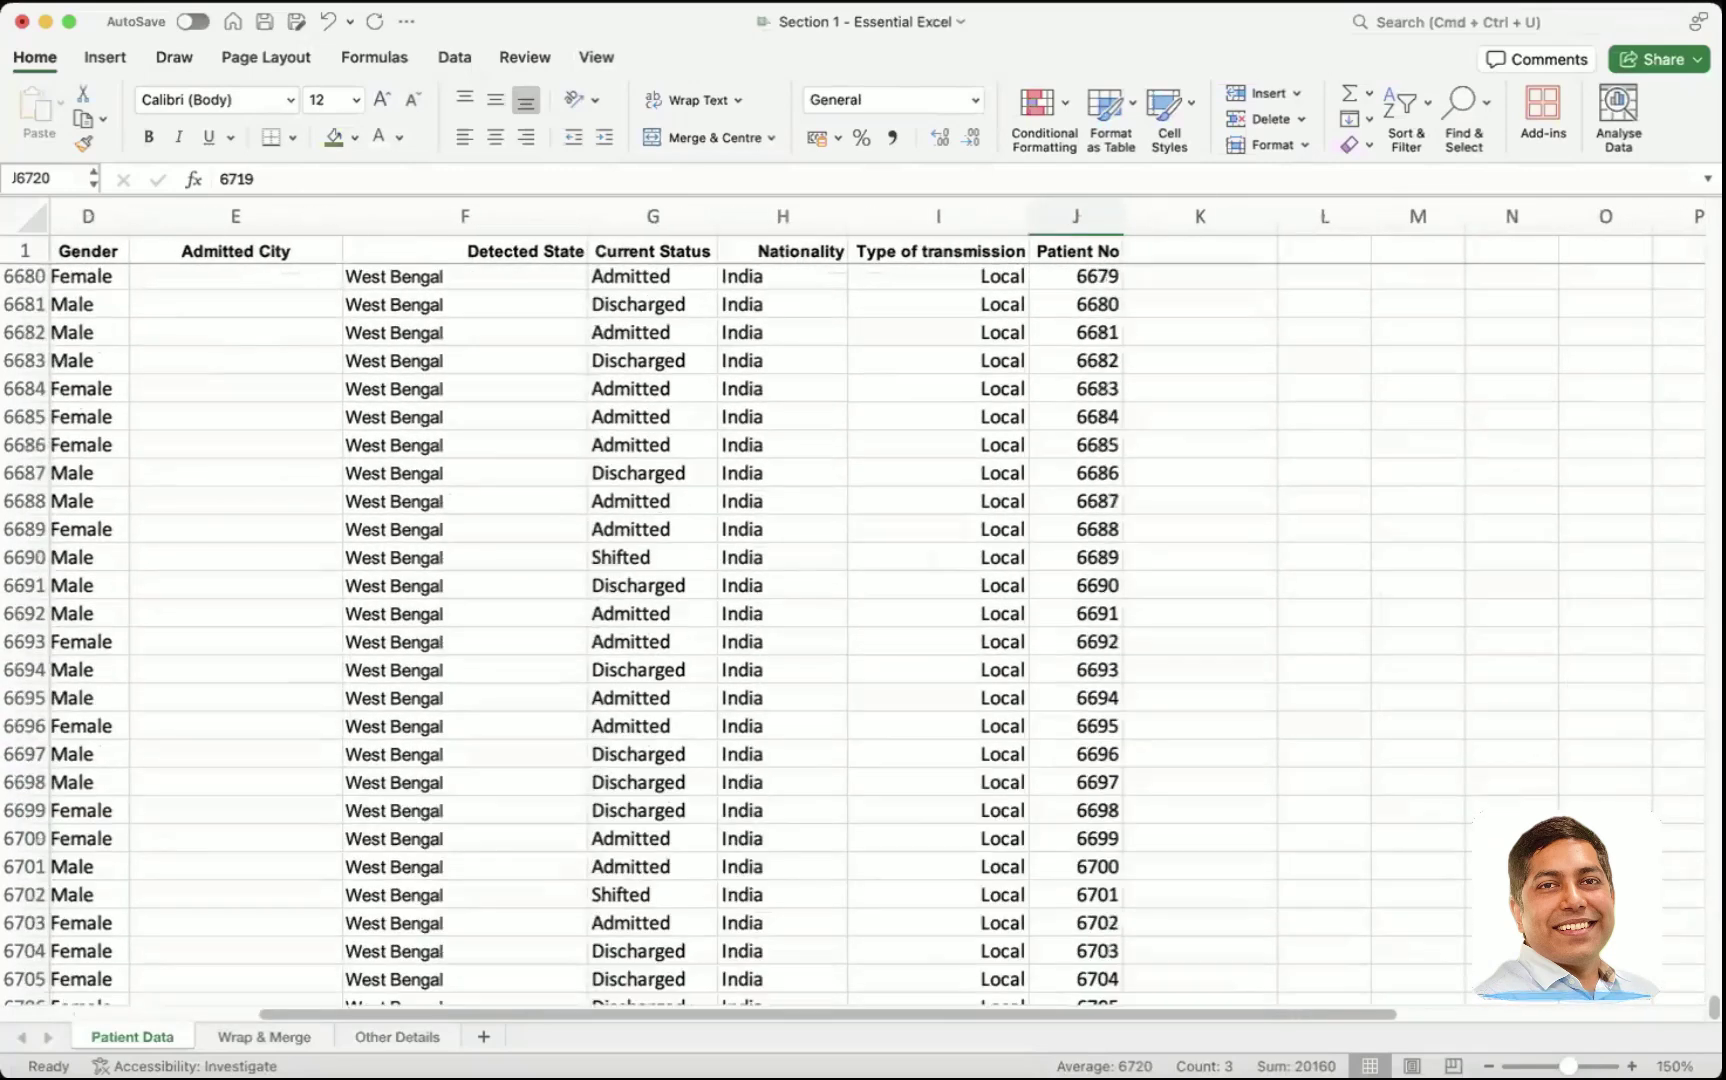
scroll(1271, 412, up, 20)
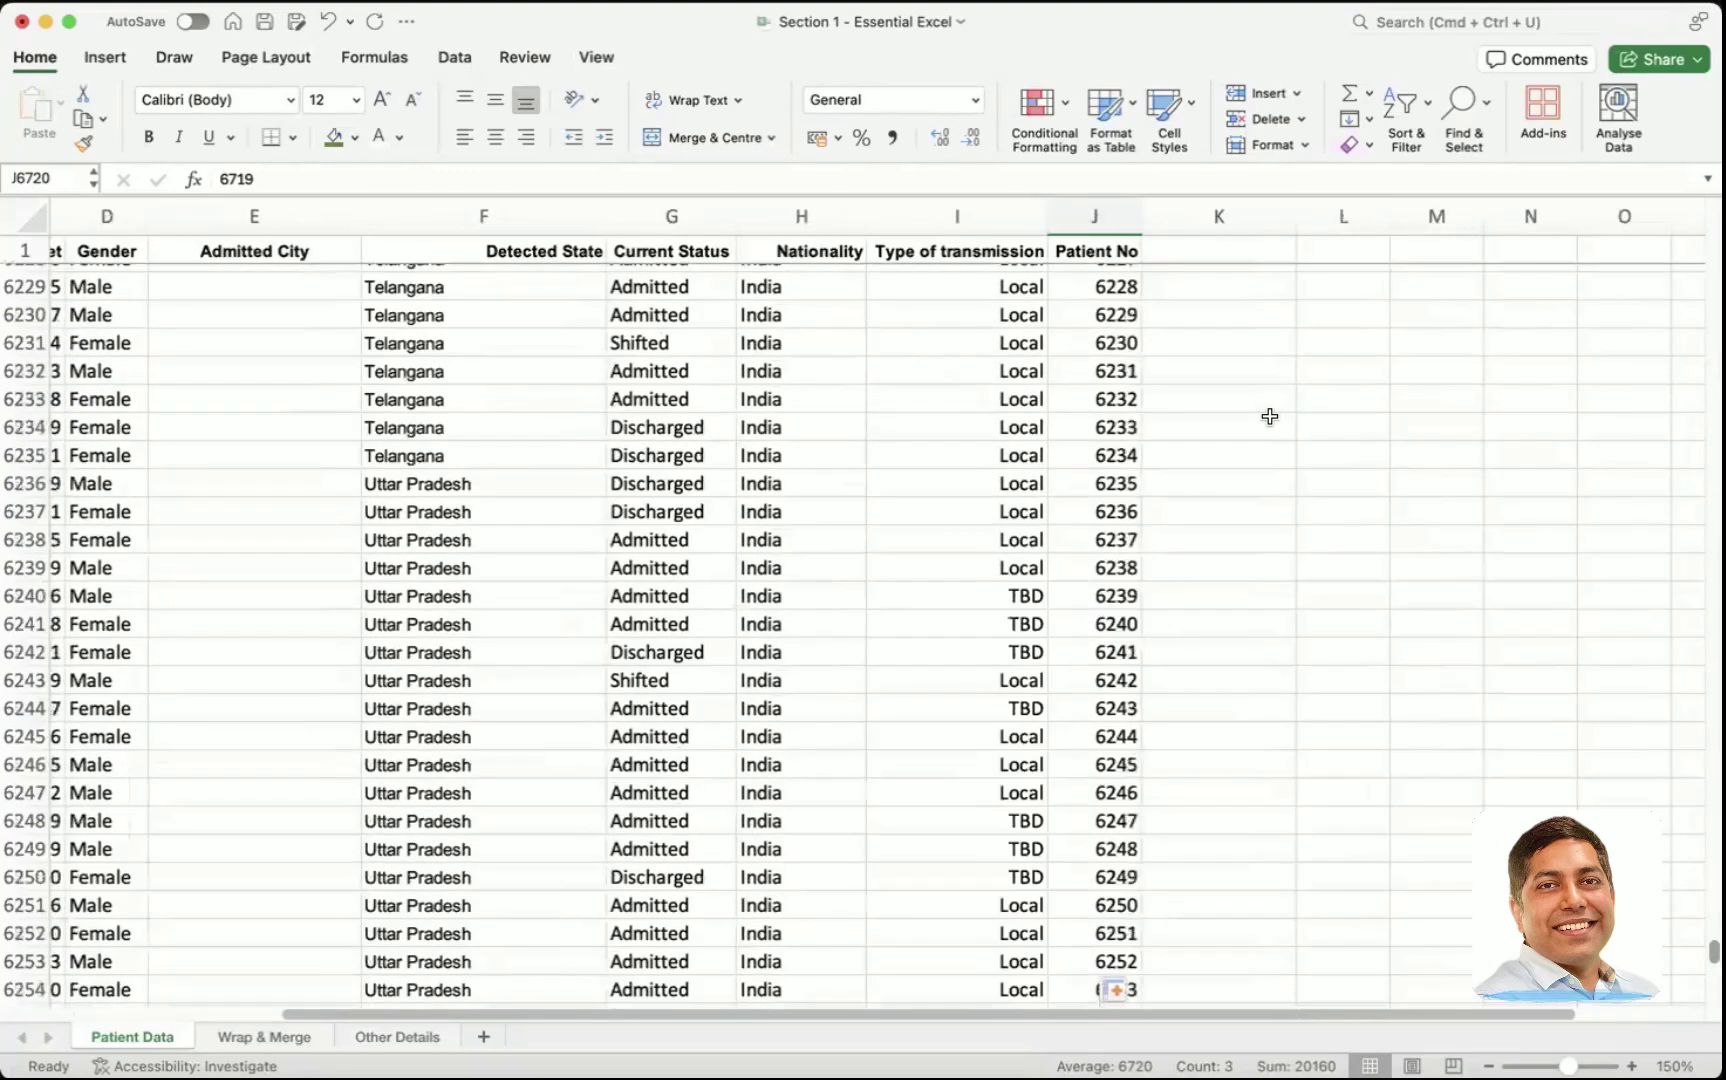
click(1167, 279)
click(1162, 308)
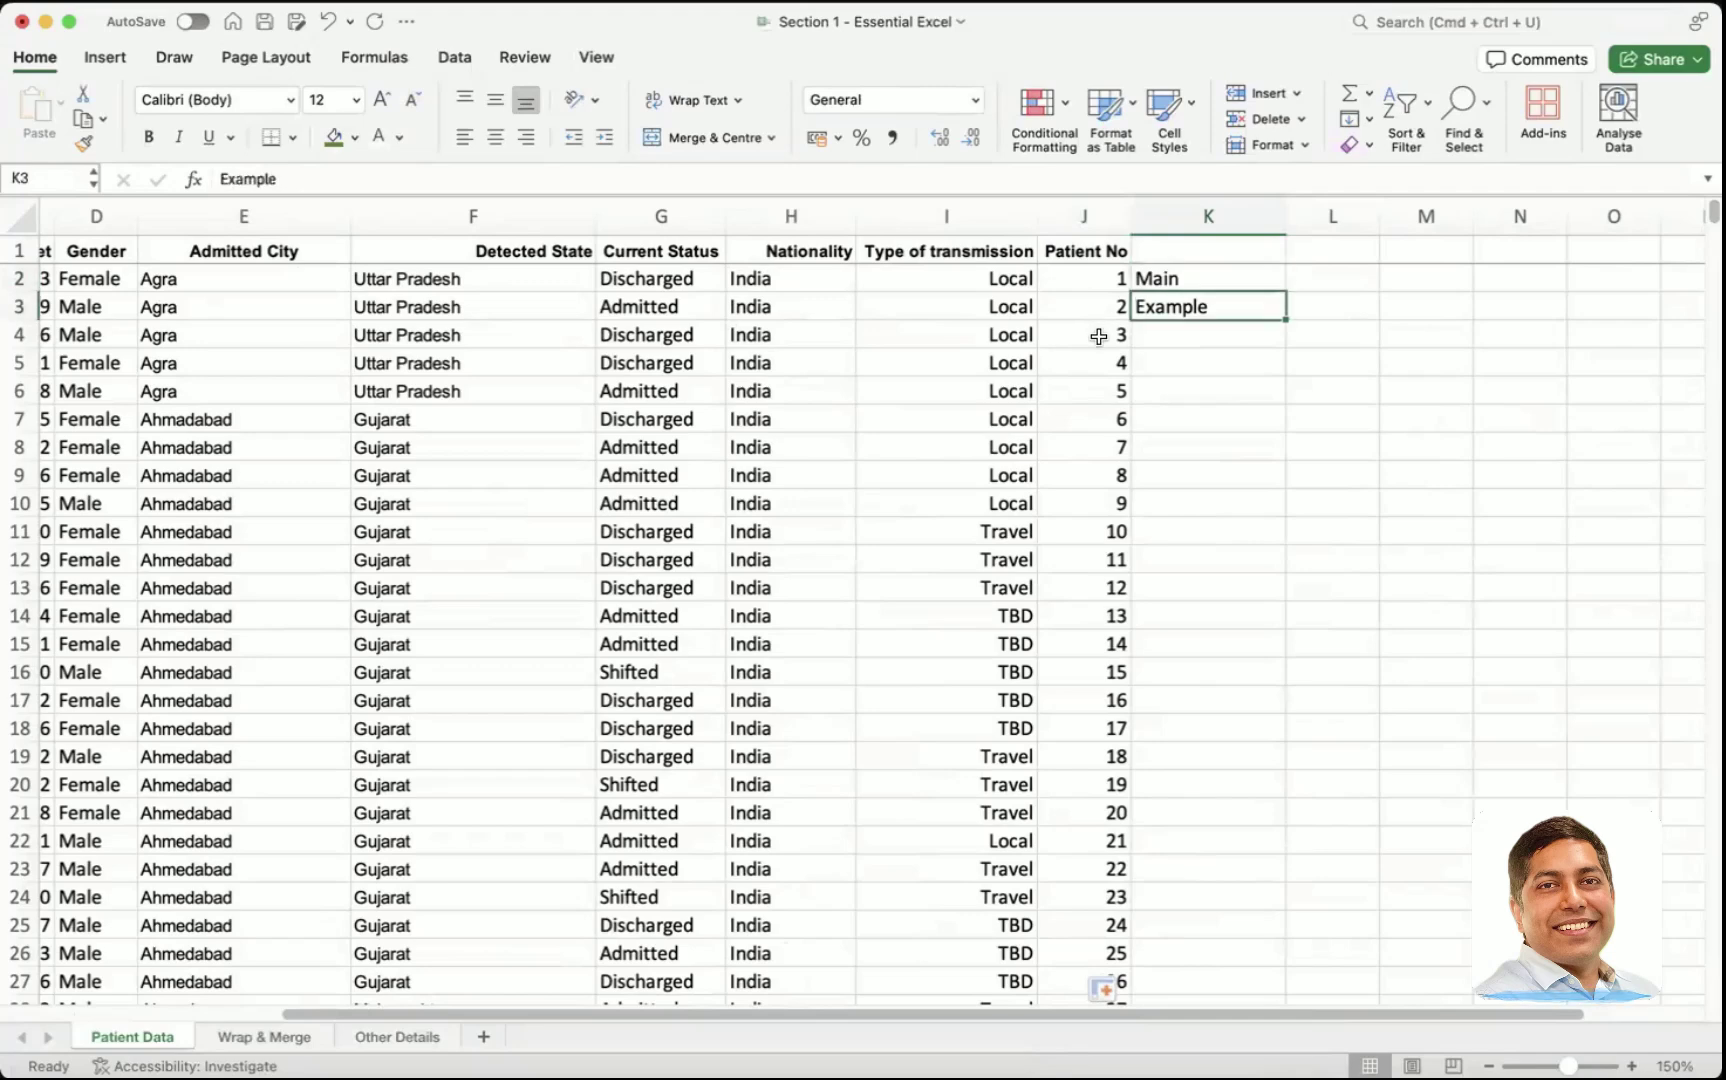
click(1110, 335)
key(super+Down)
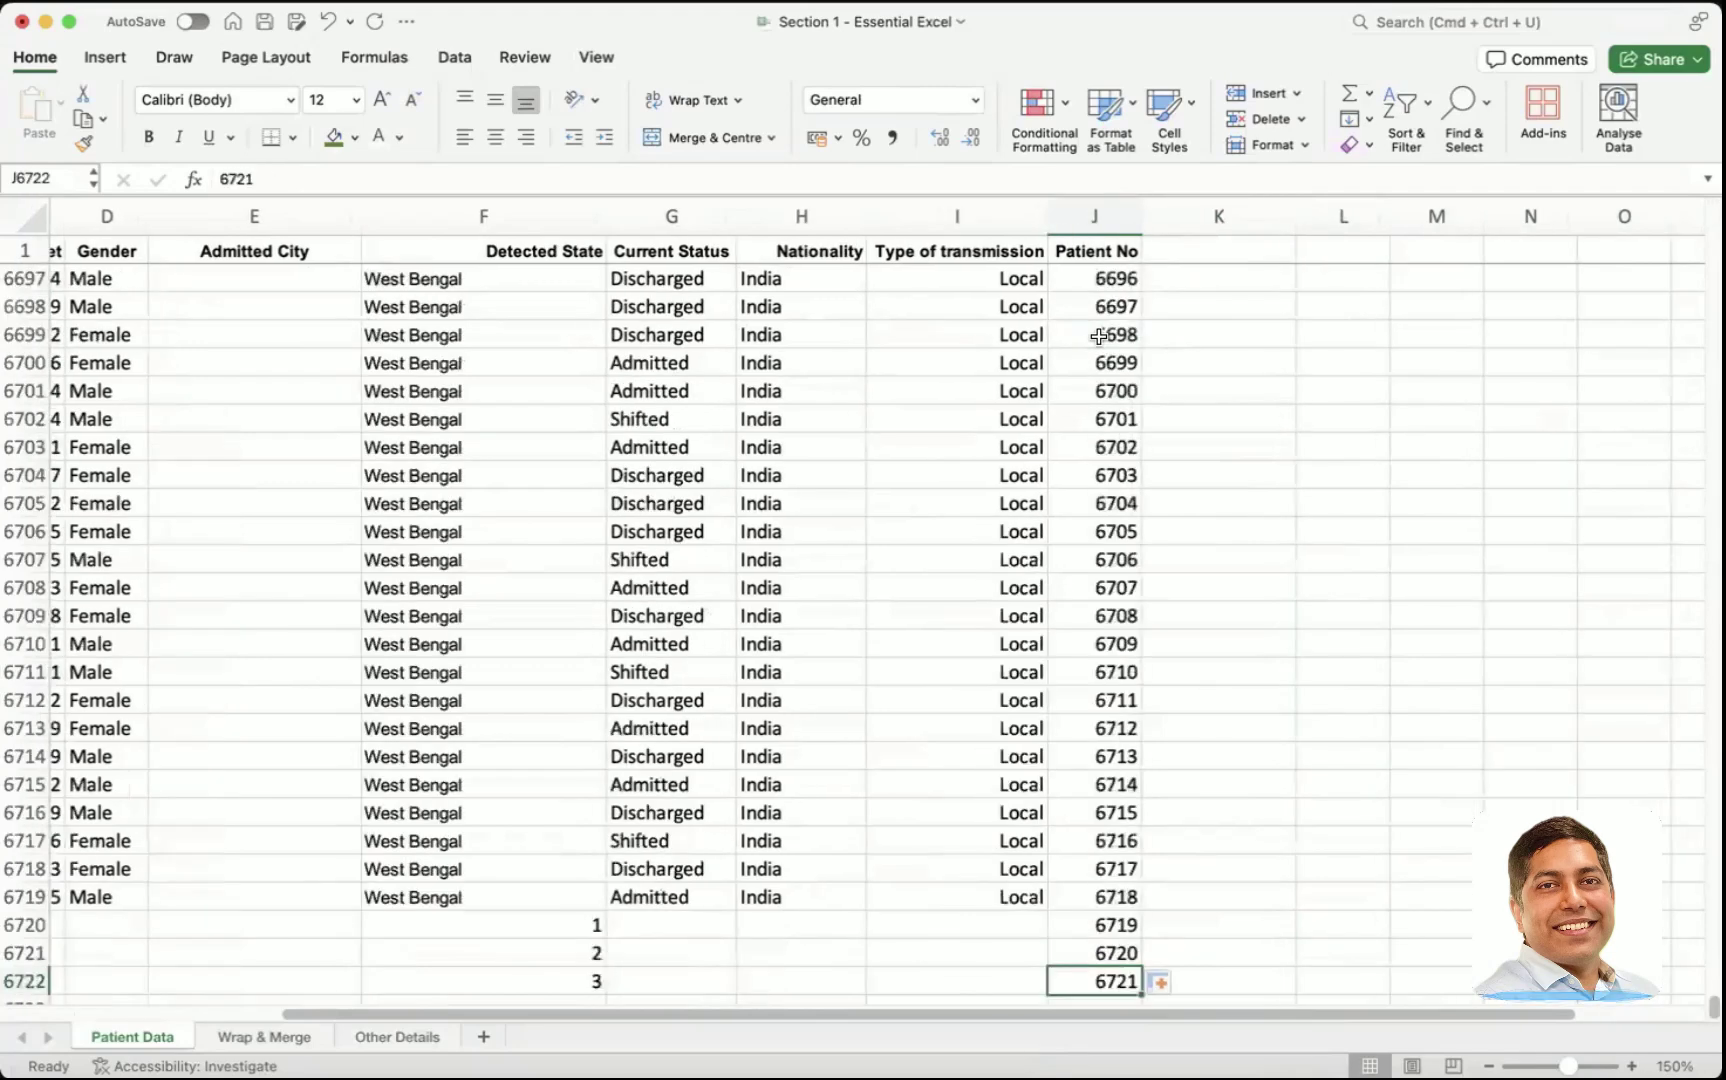
- Clear the whole Patient No series below the header and enter 1 in J2
key(super+Up)
key(Down)
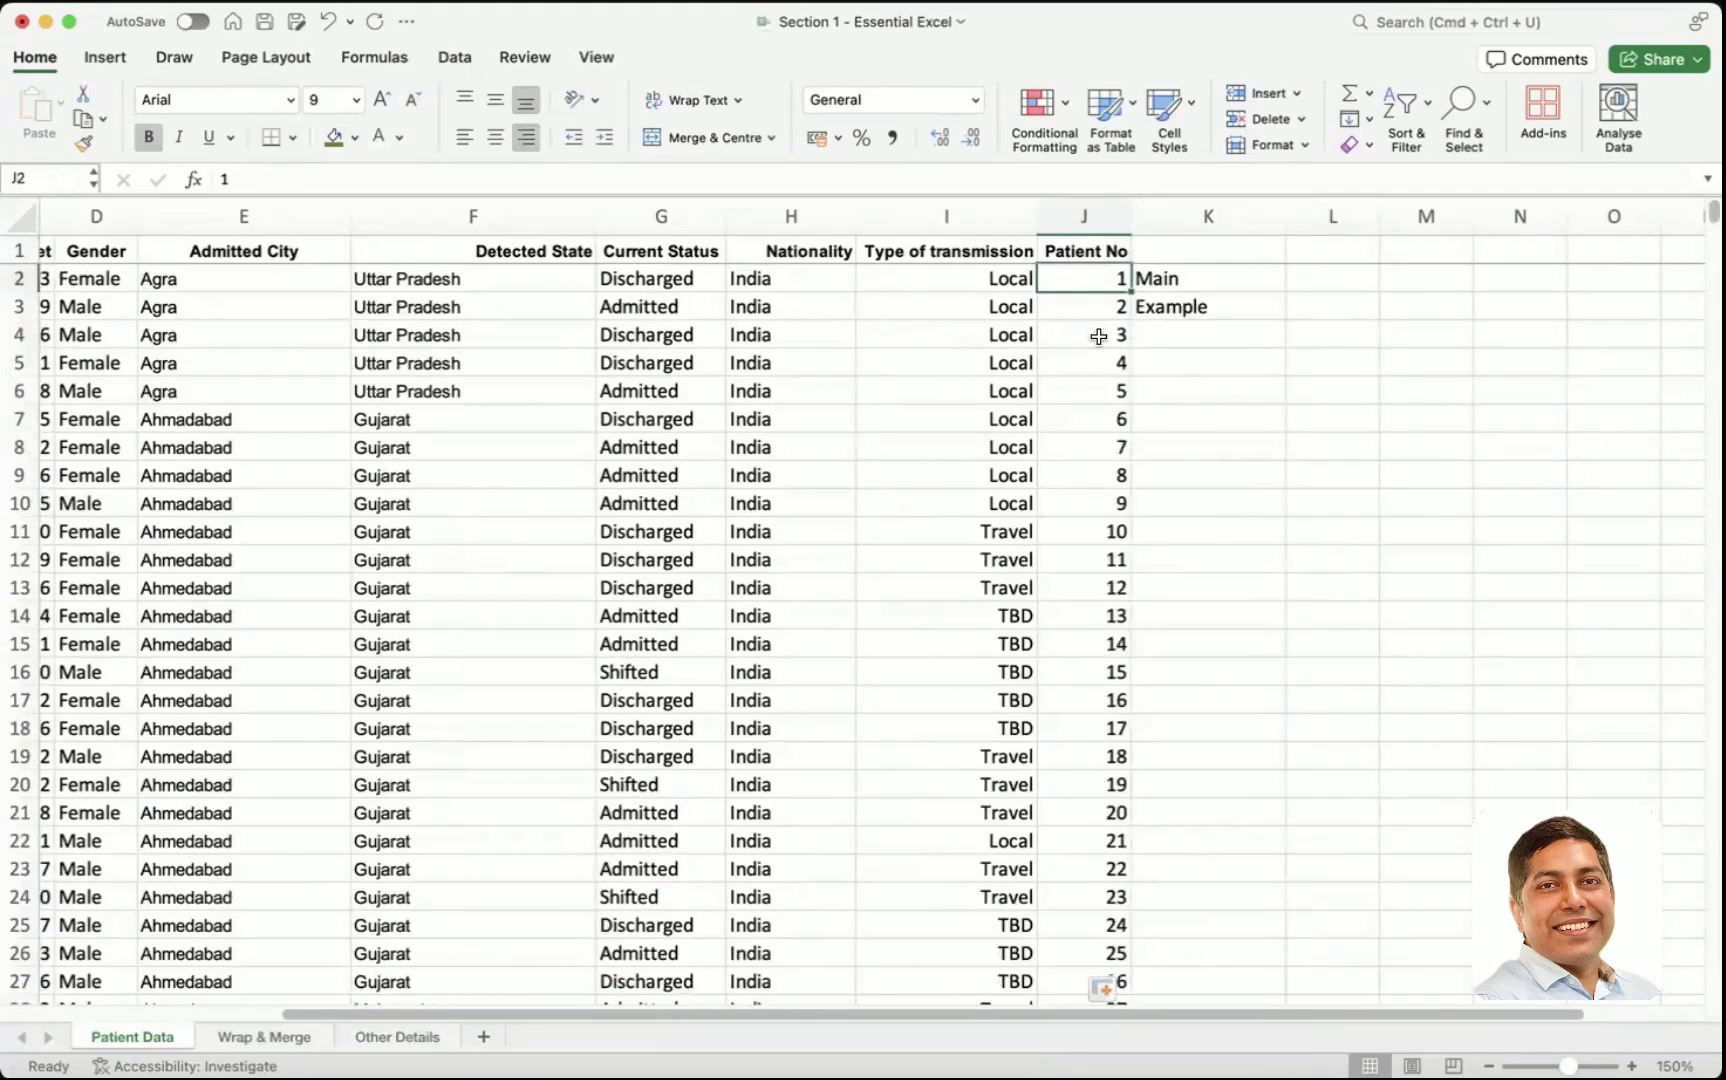
key(shift+super+Down)
key(Delete)
key(super+Up)
key(Down)
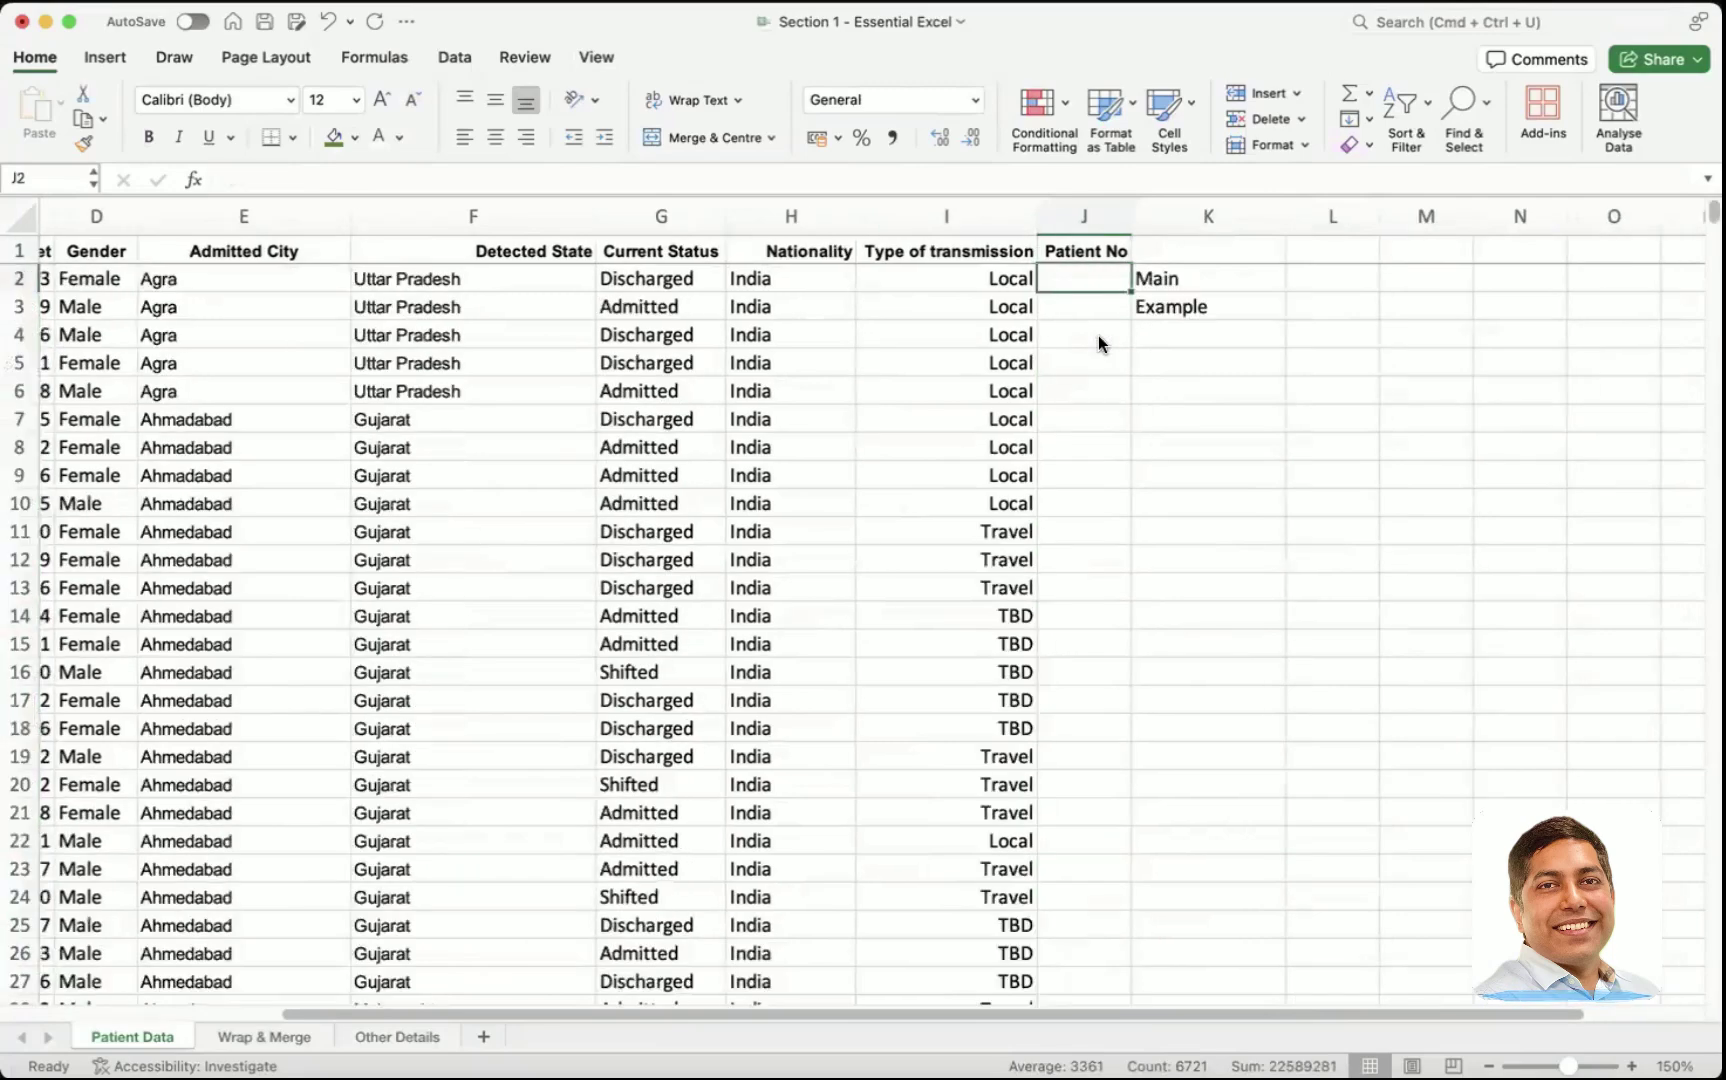
text(1)
key(Return)
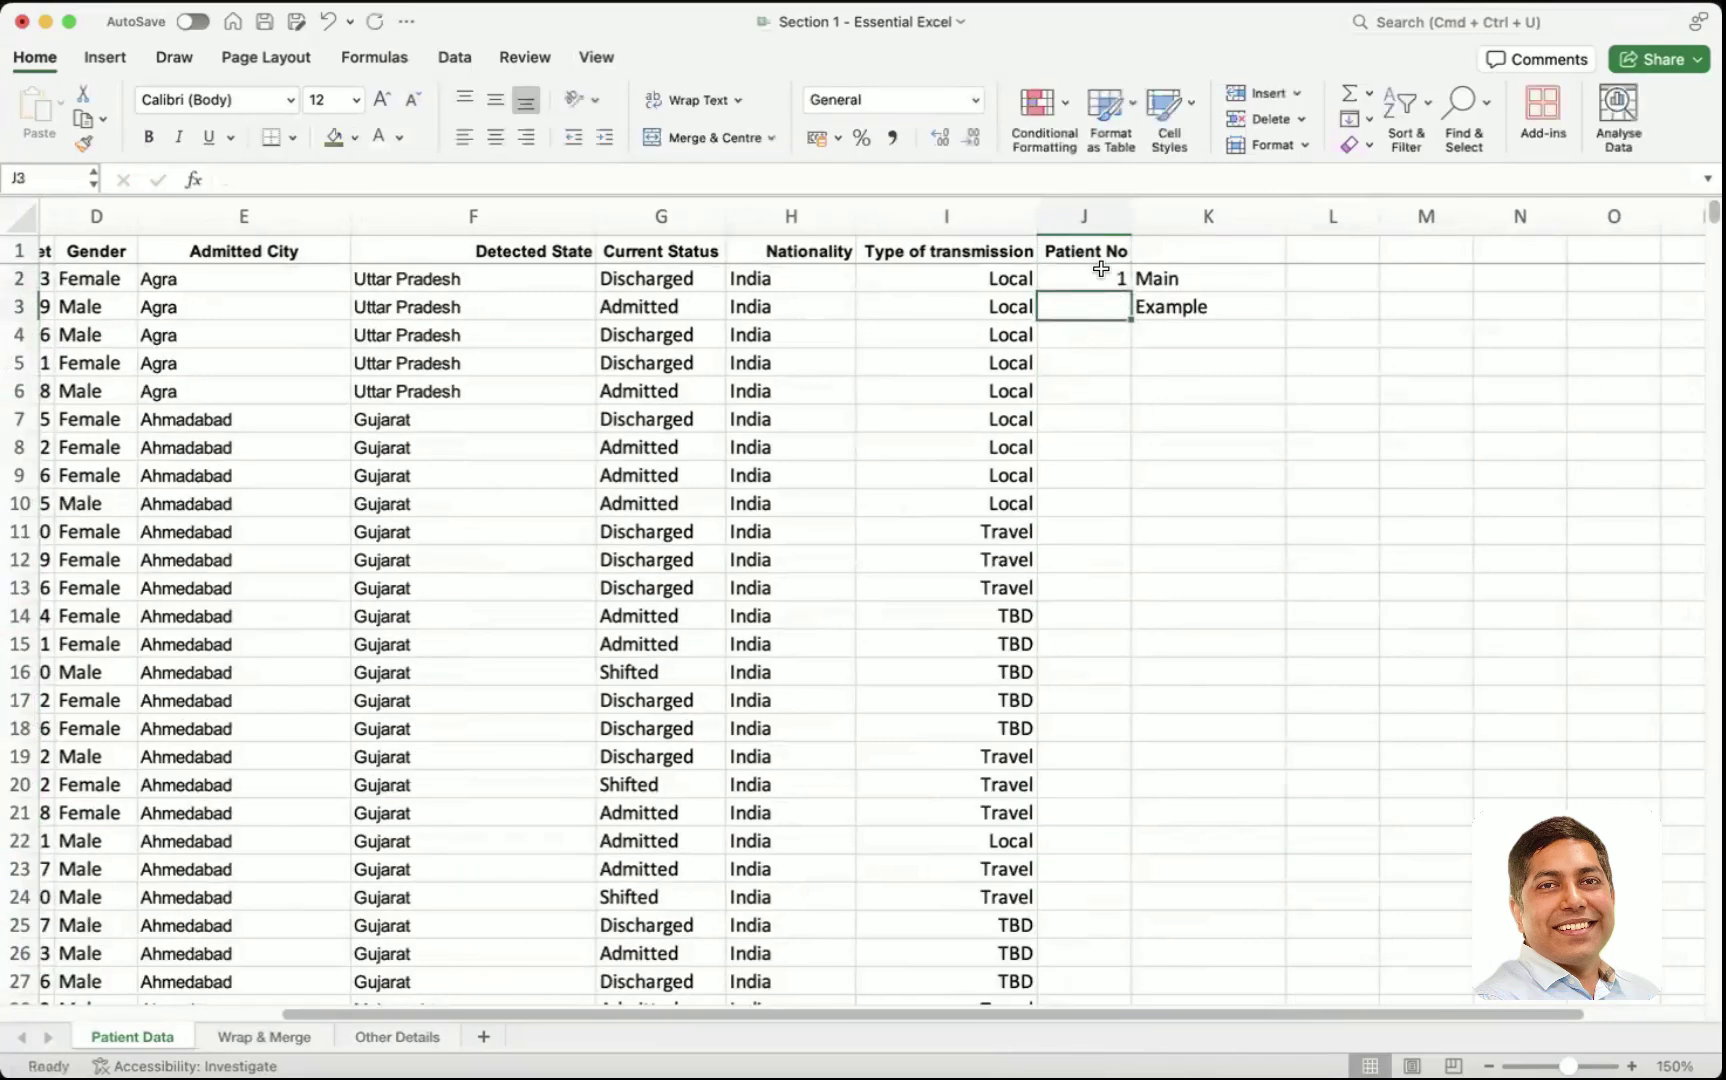
- Auto-fill column J from the single value in J2, and undo the fill
click(1103, 277)
double_click(1128, 287)
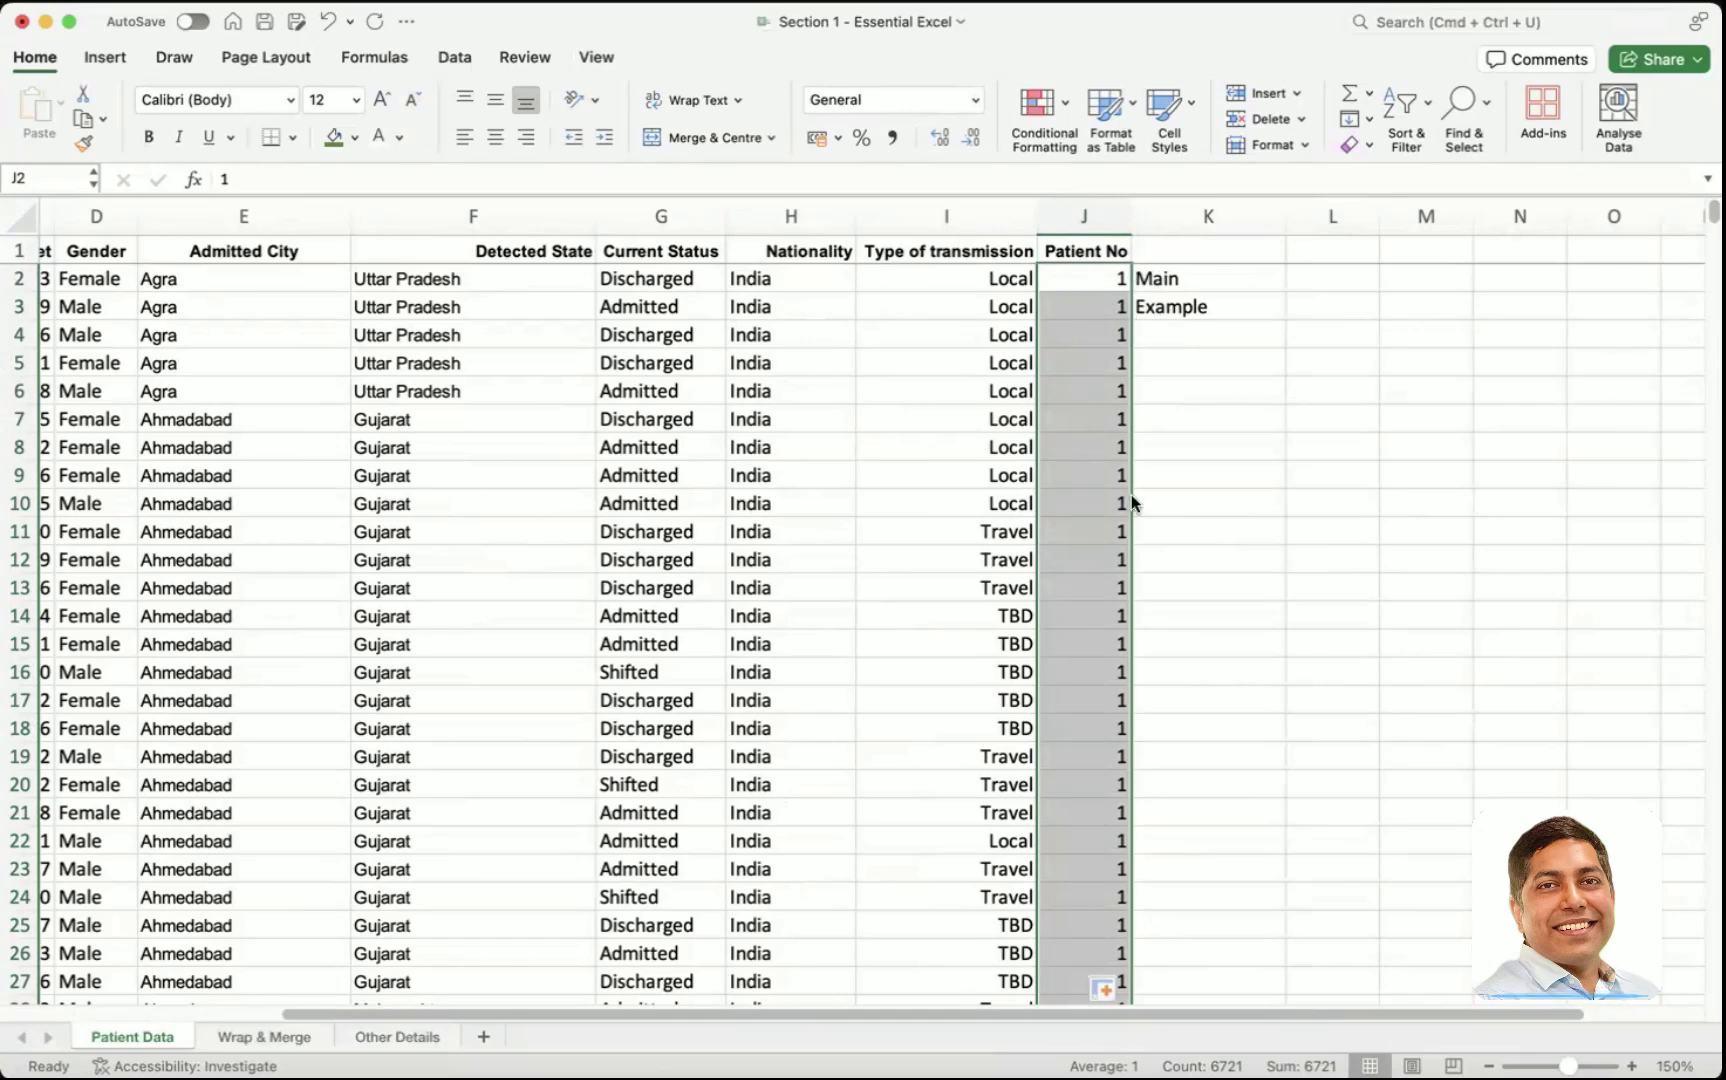
key(super+z)
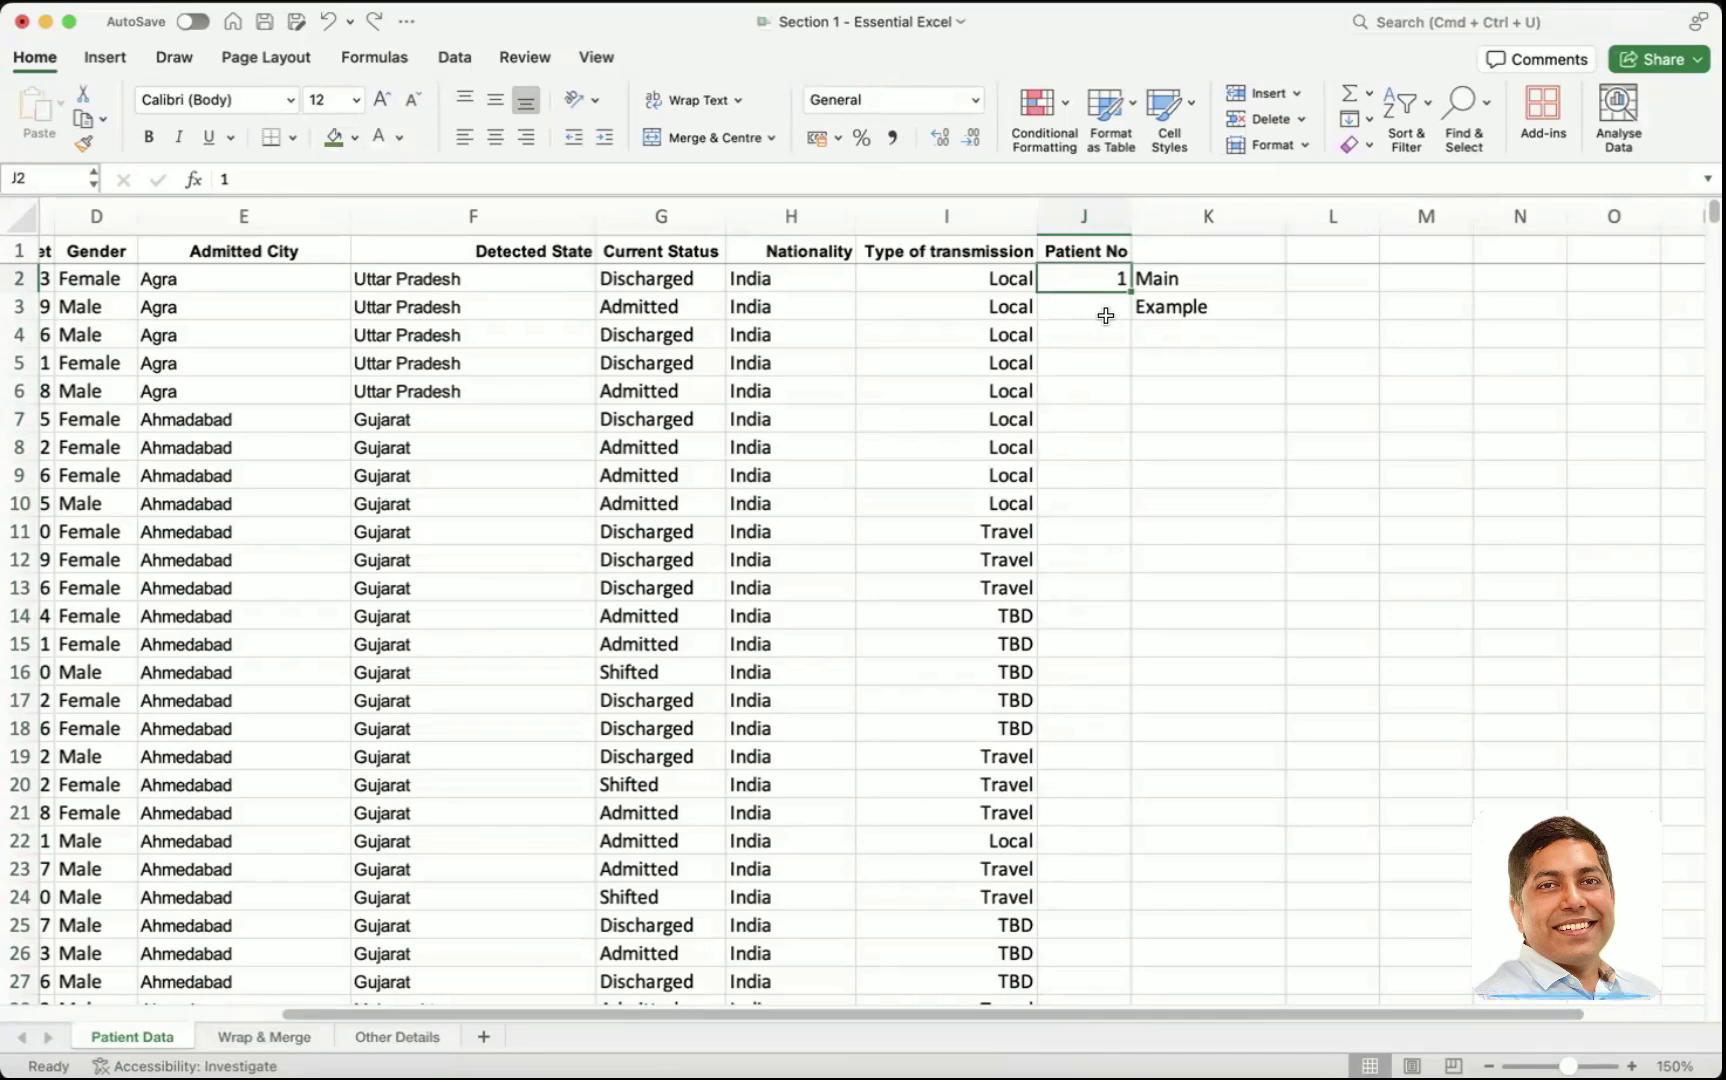
- Enter January in M3 and auto-fill the month names down to M19
scroll(1394, 439, right, 3)
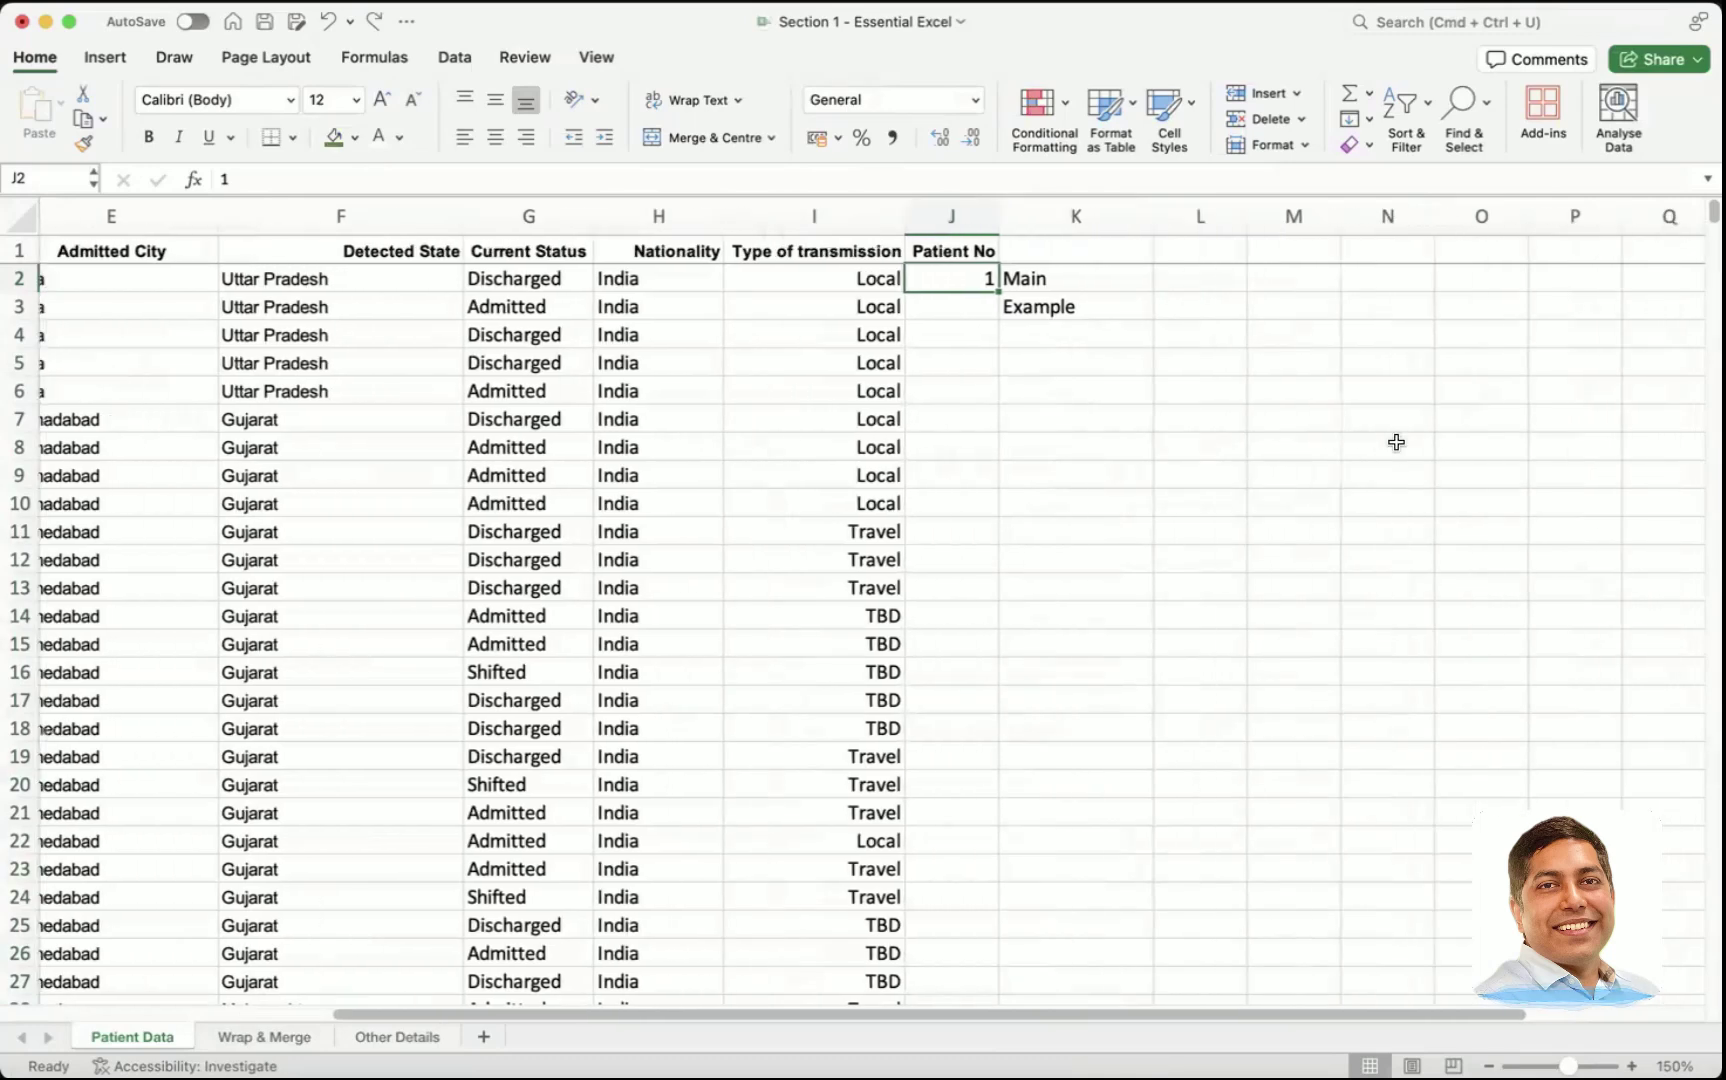
scroll(1047, 292, right, 2)
click(1083, 330)
click(1083, 306)
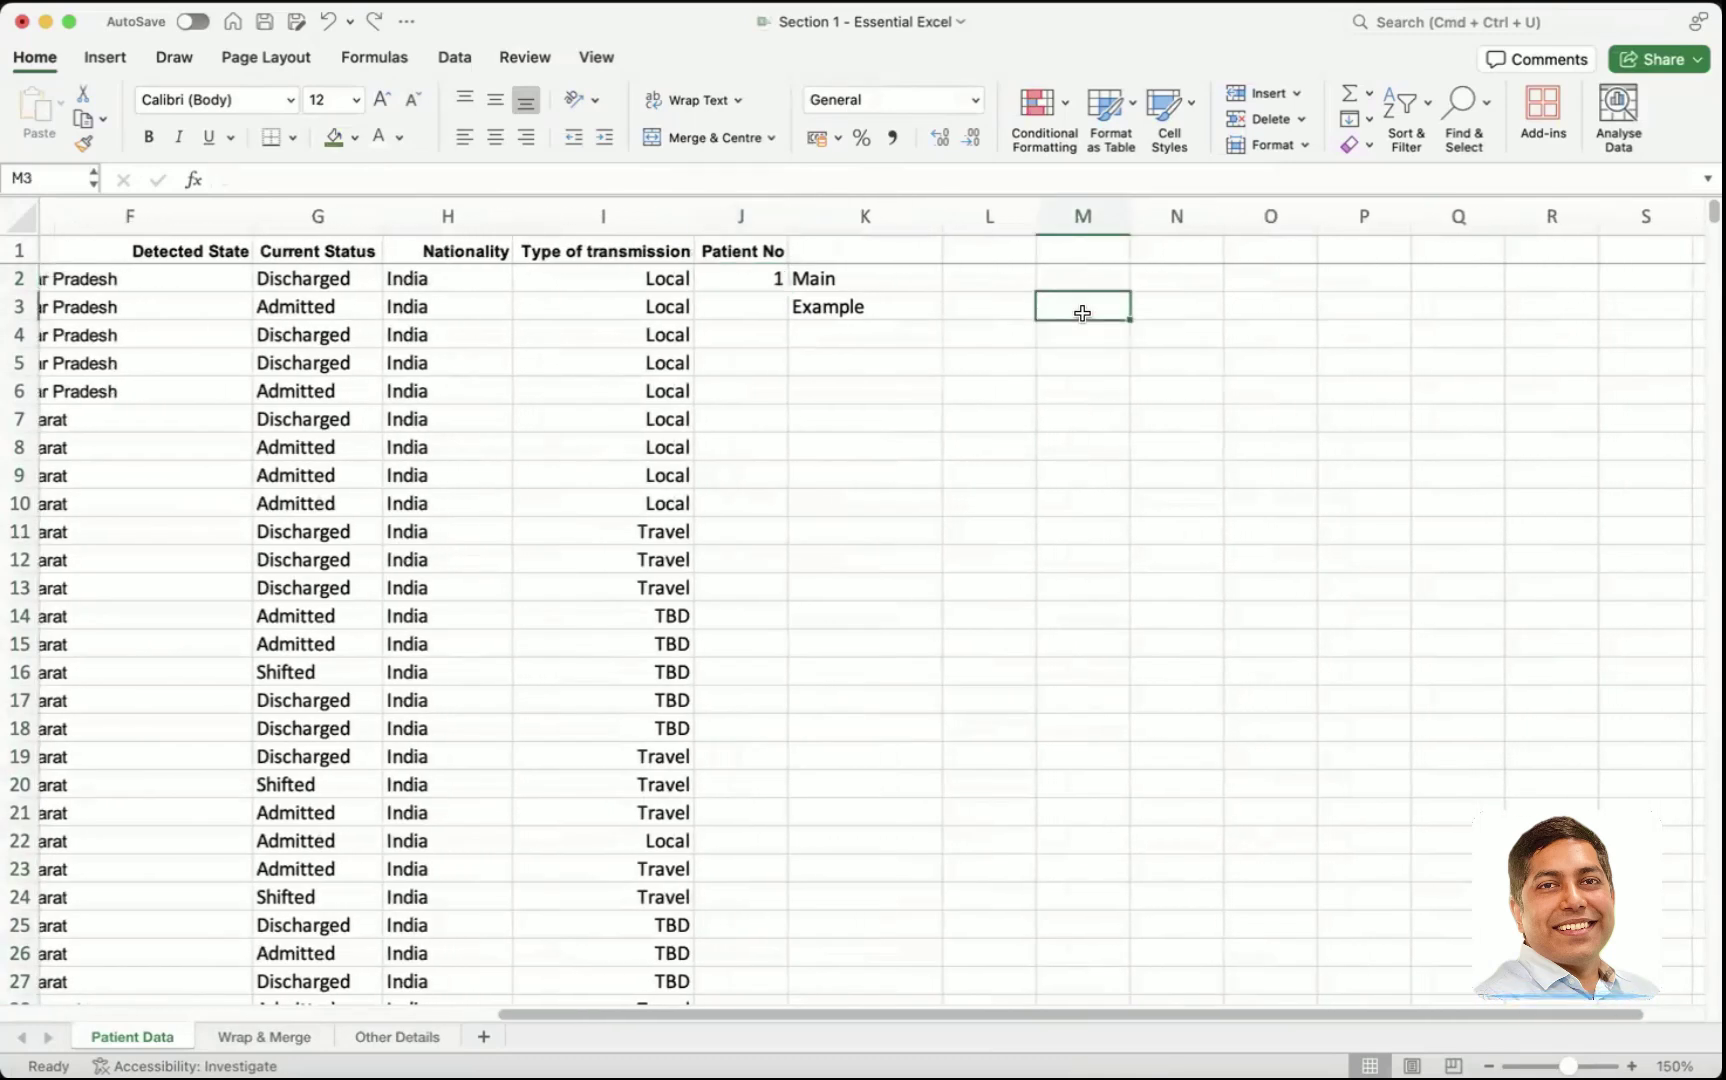
text(January)
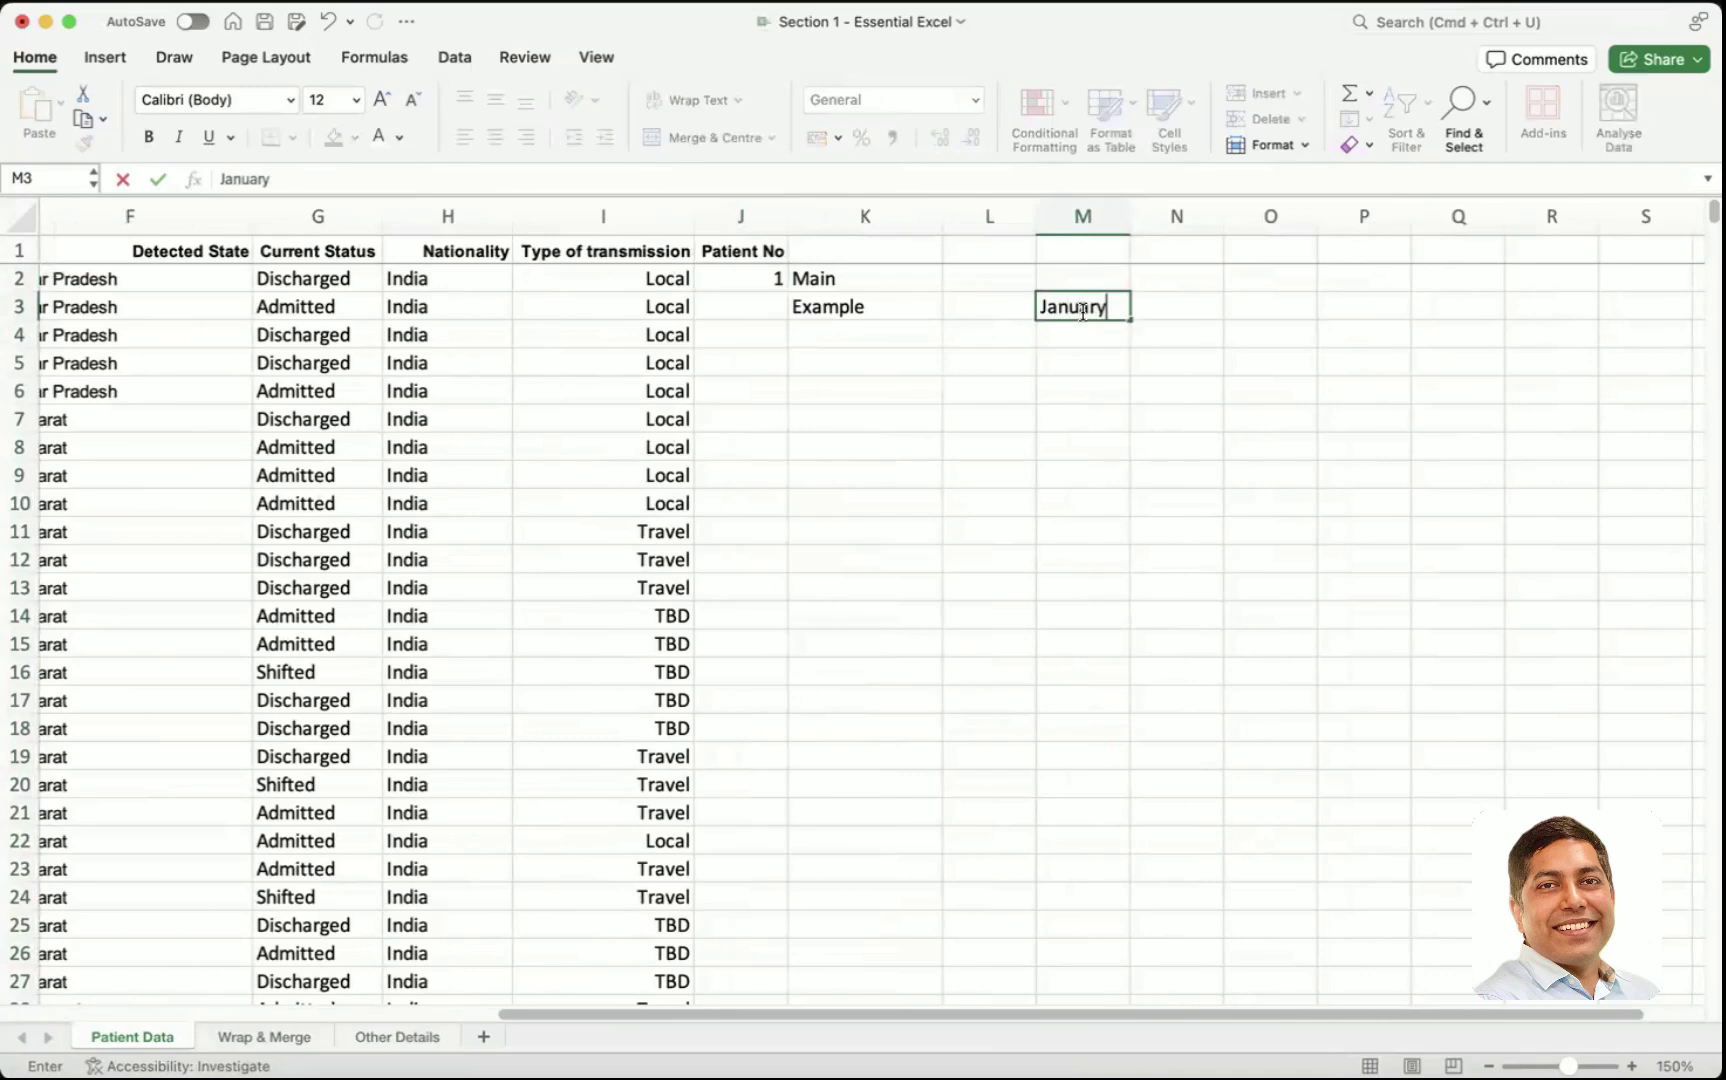
key(Return)
click(1083, 312)
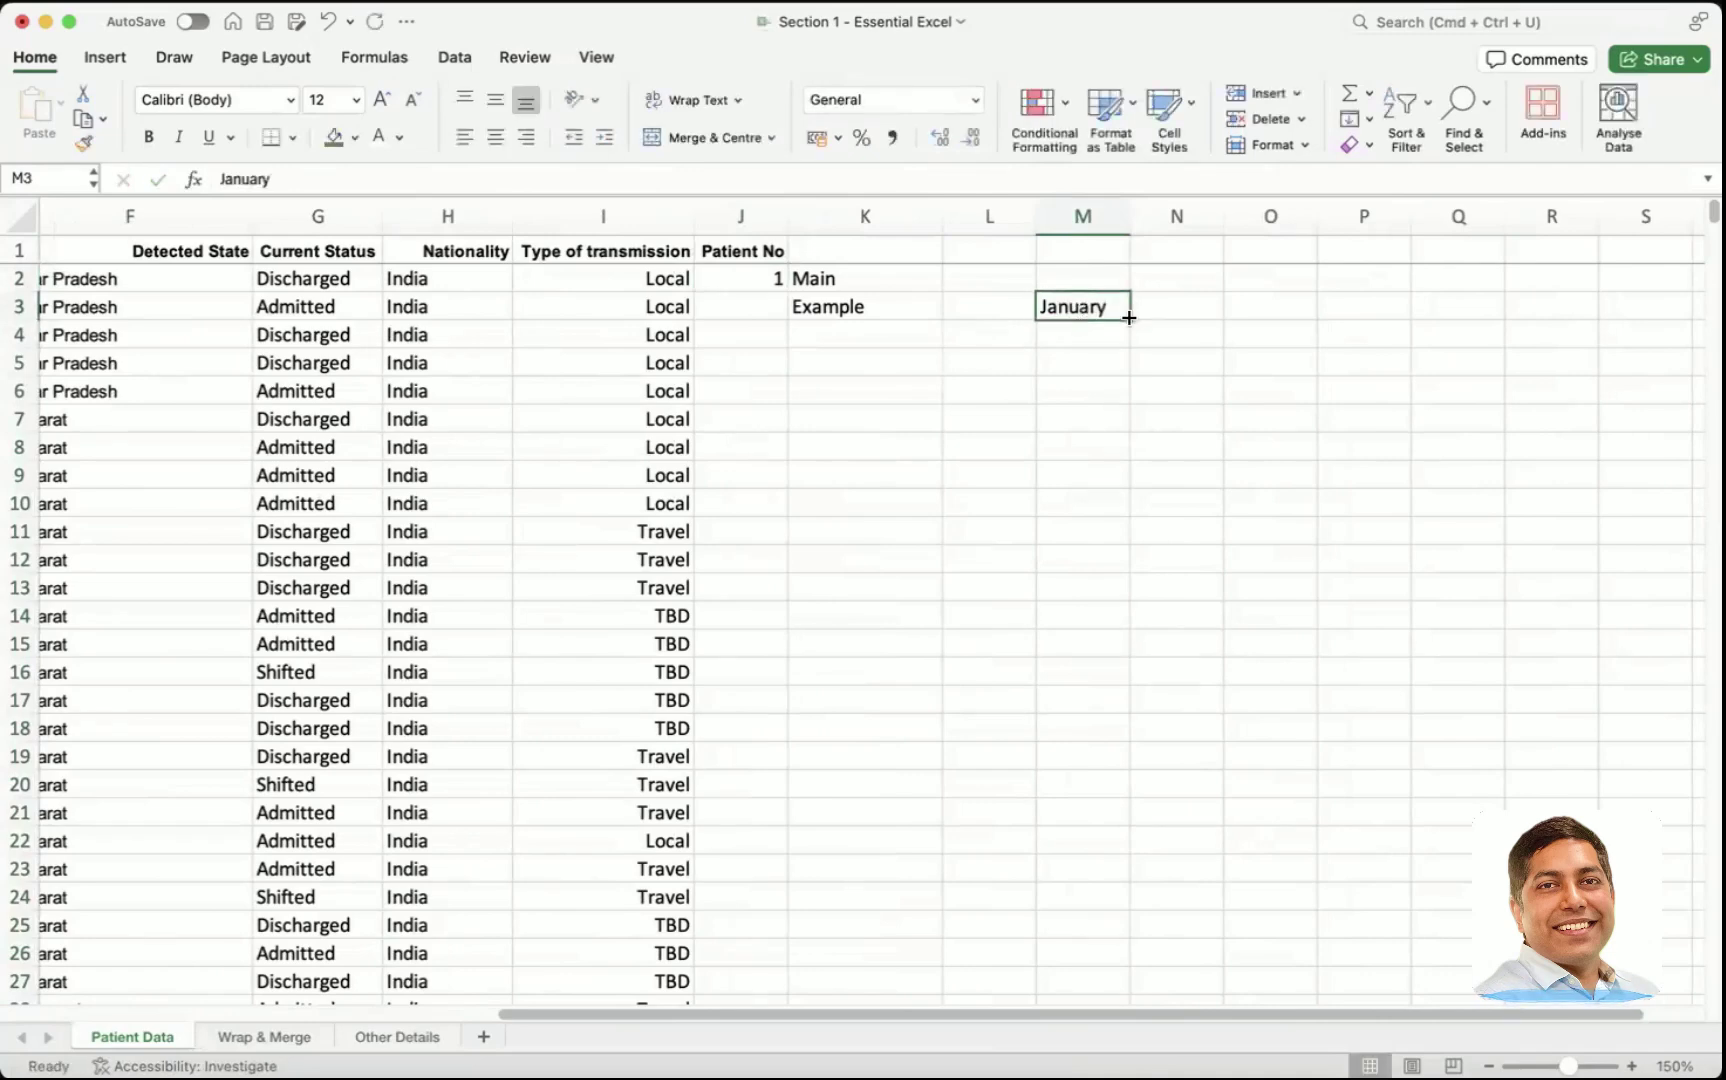
drag(1129, 318, 1110, 760)
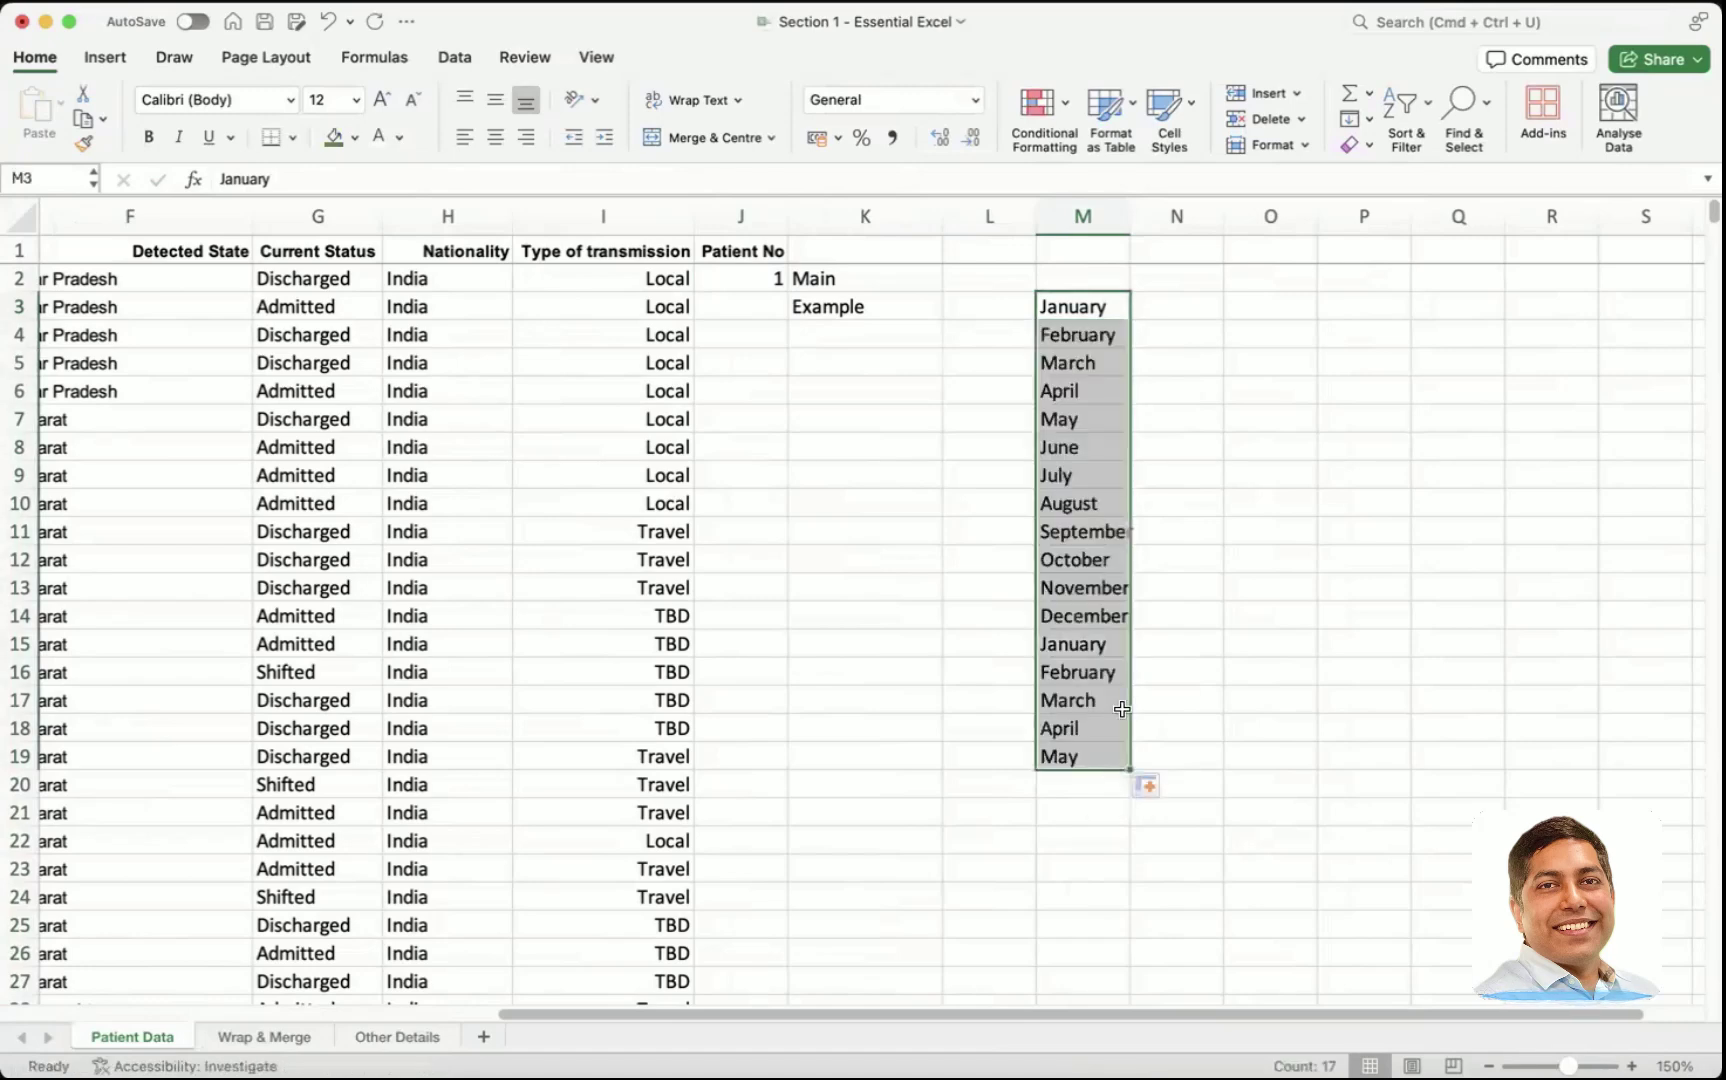
- Examine how the month names in column M repeat after December by selecting the first cycle and the repeated months
click(1098, 310)
shift+click(1116, 640)
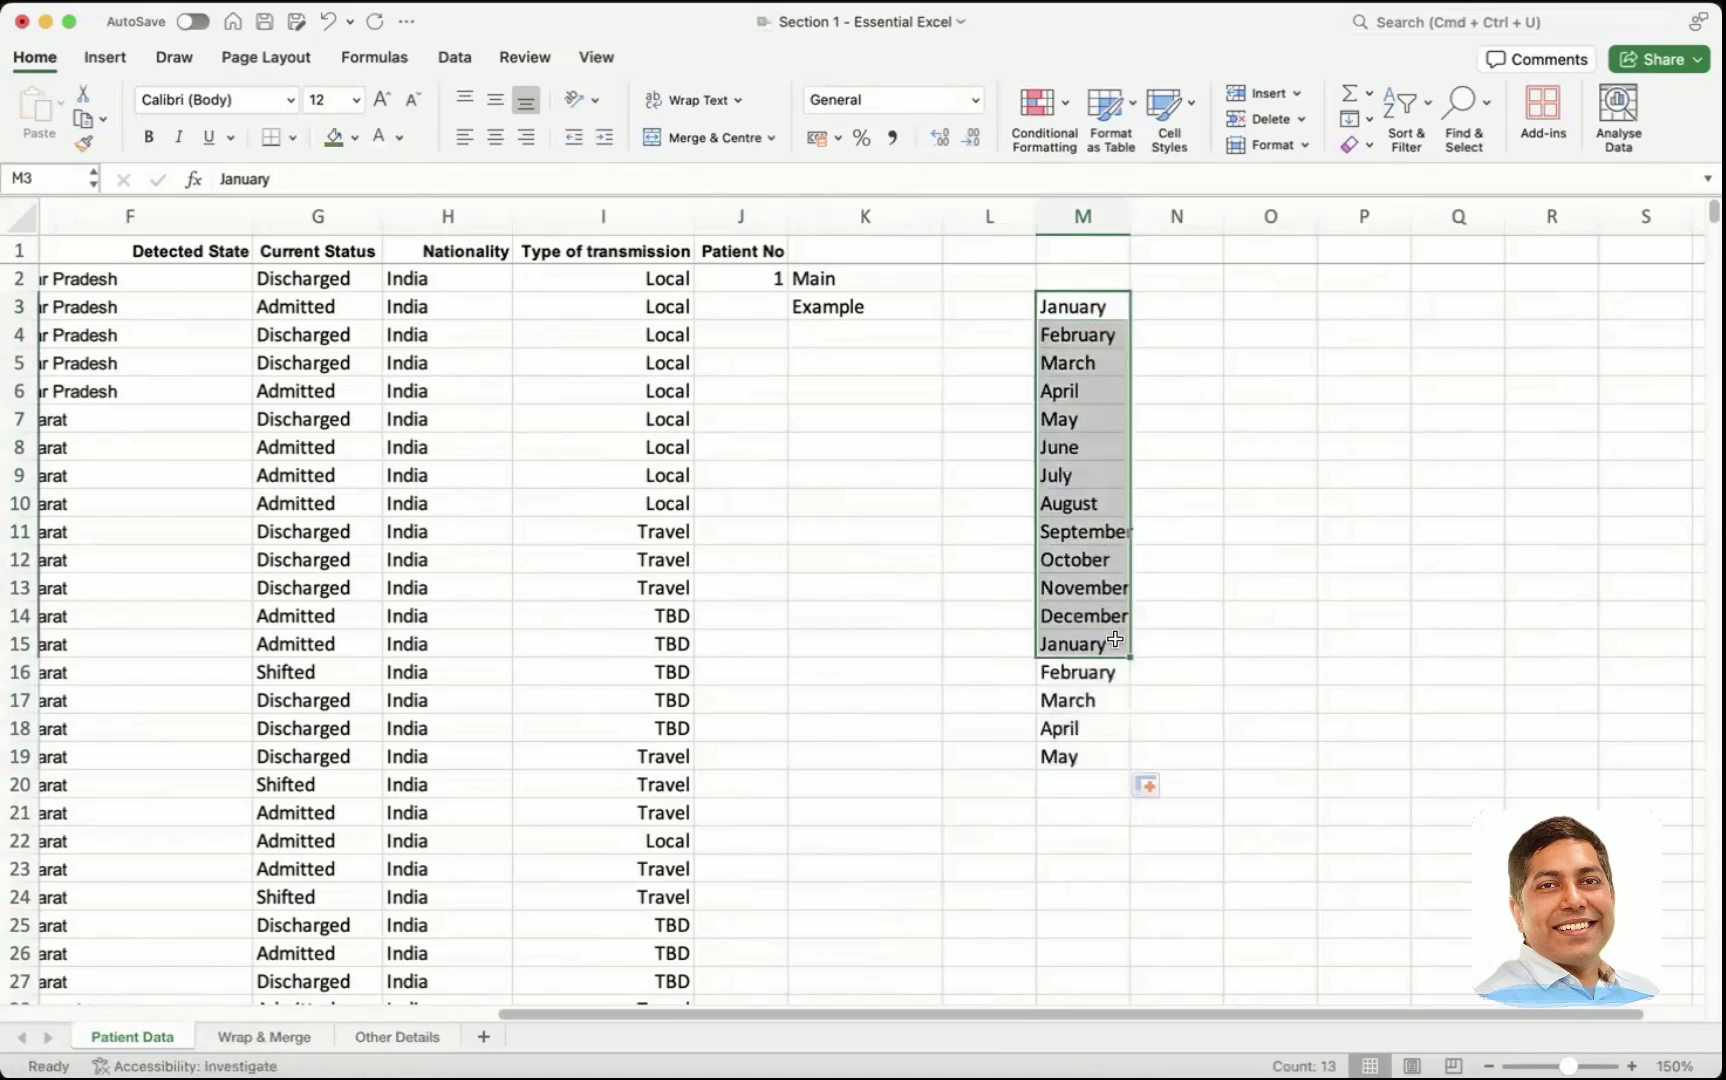
click(1087, 668)
drag(1087, 668, 1098, 755)
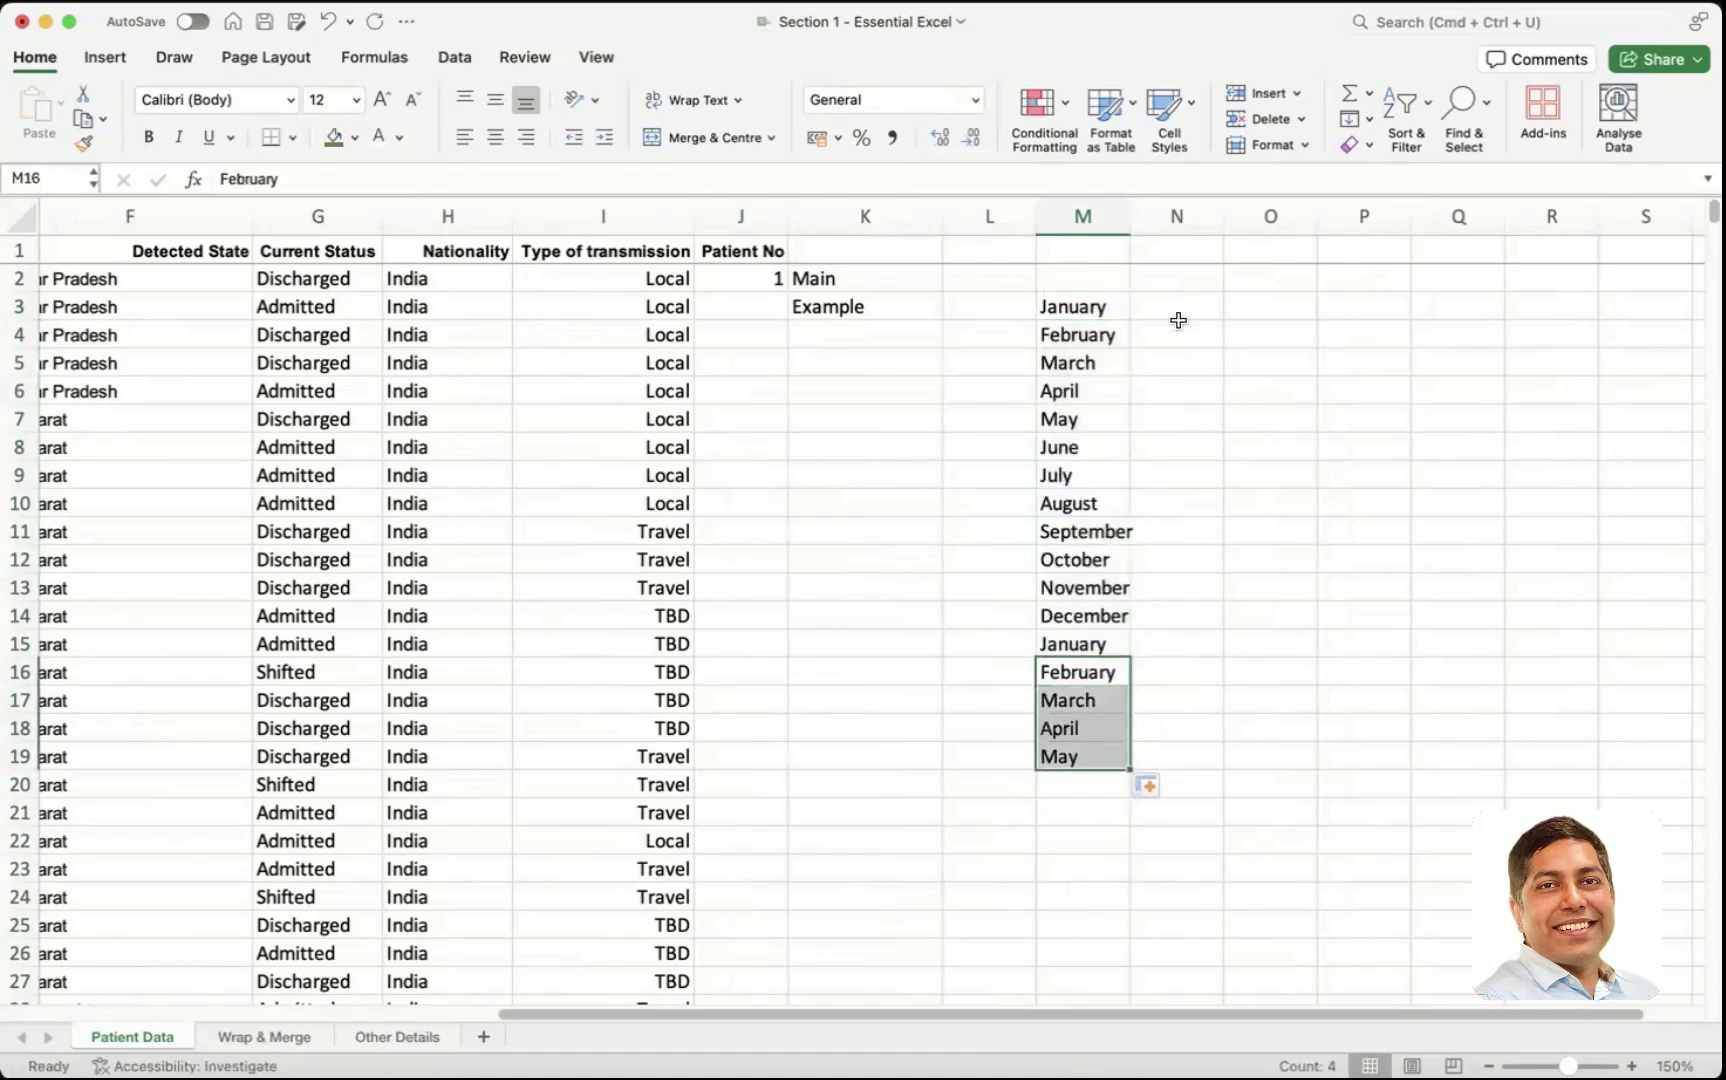
click(1110, 311)
drag(1103, 390, 1082, 790)
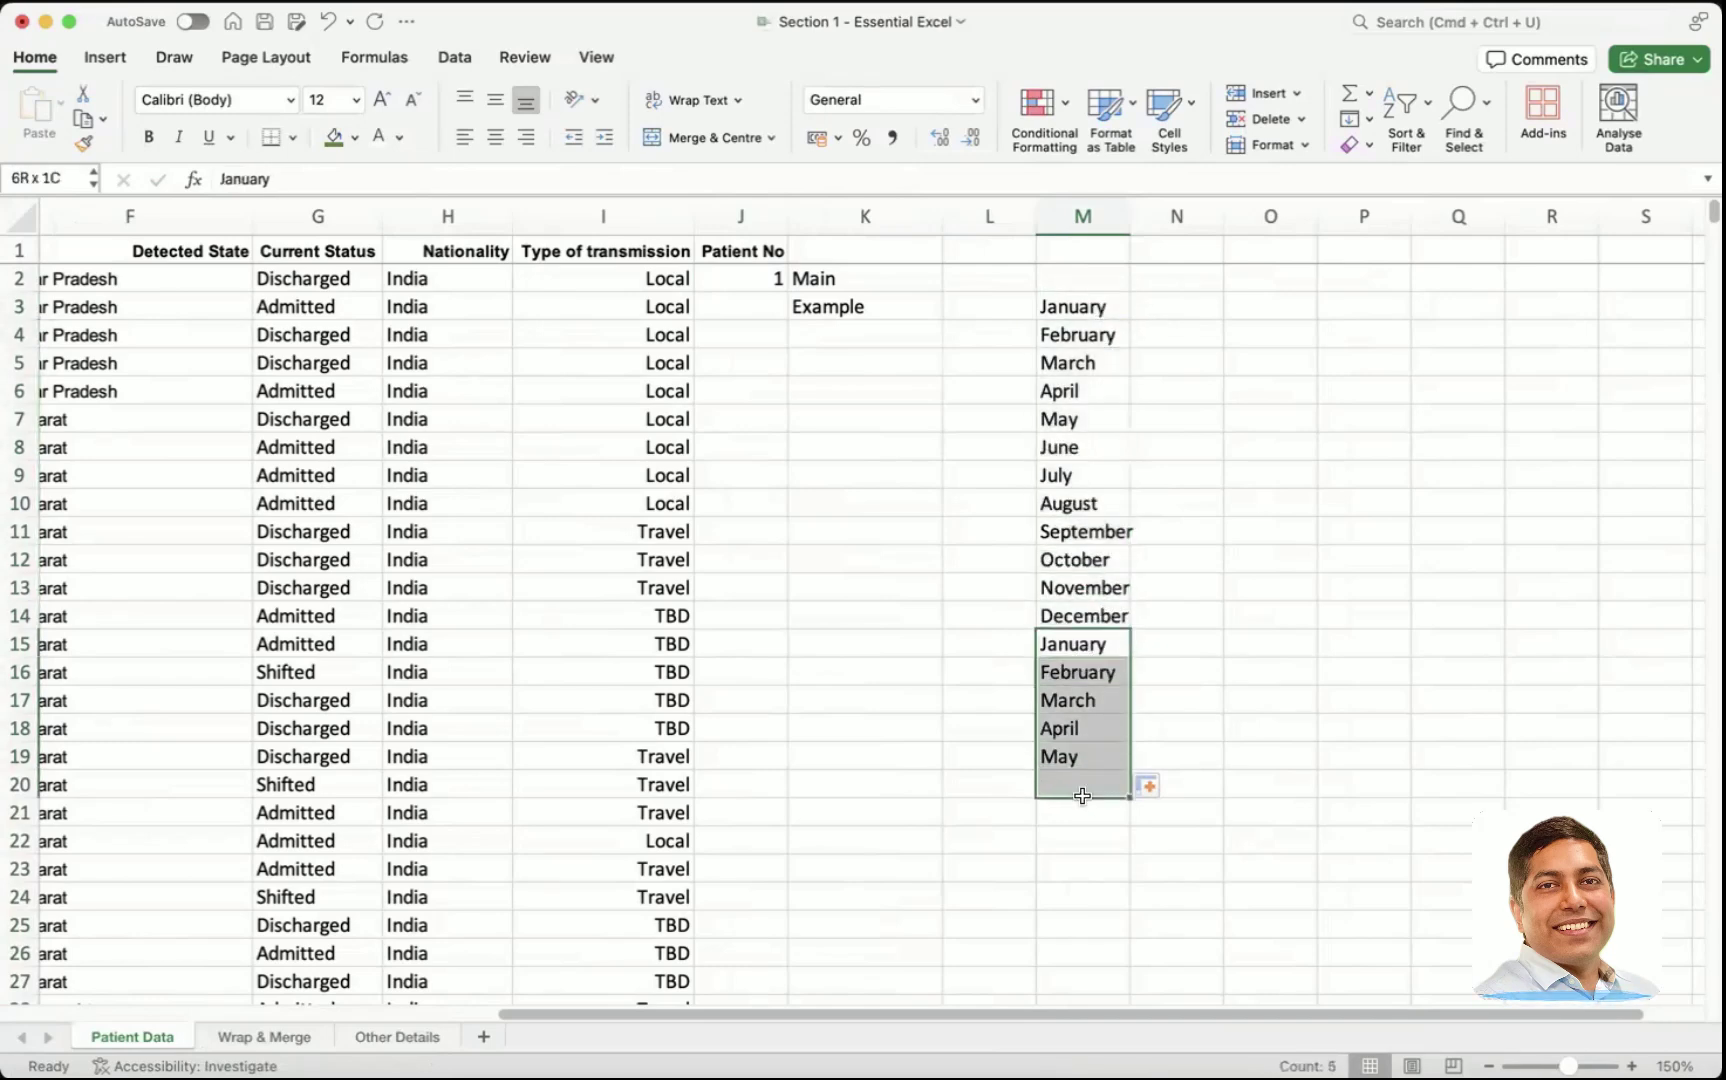
- Enter Monday in O3 and auto-fill the weekday names down to O20
click(1261, 305)
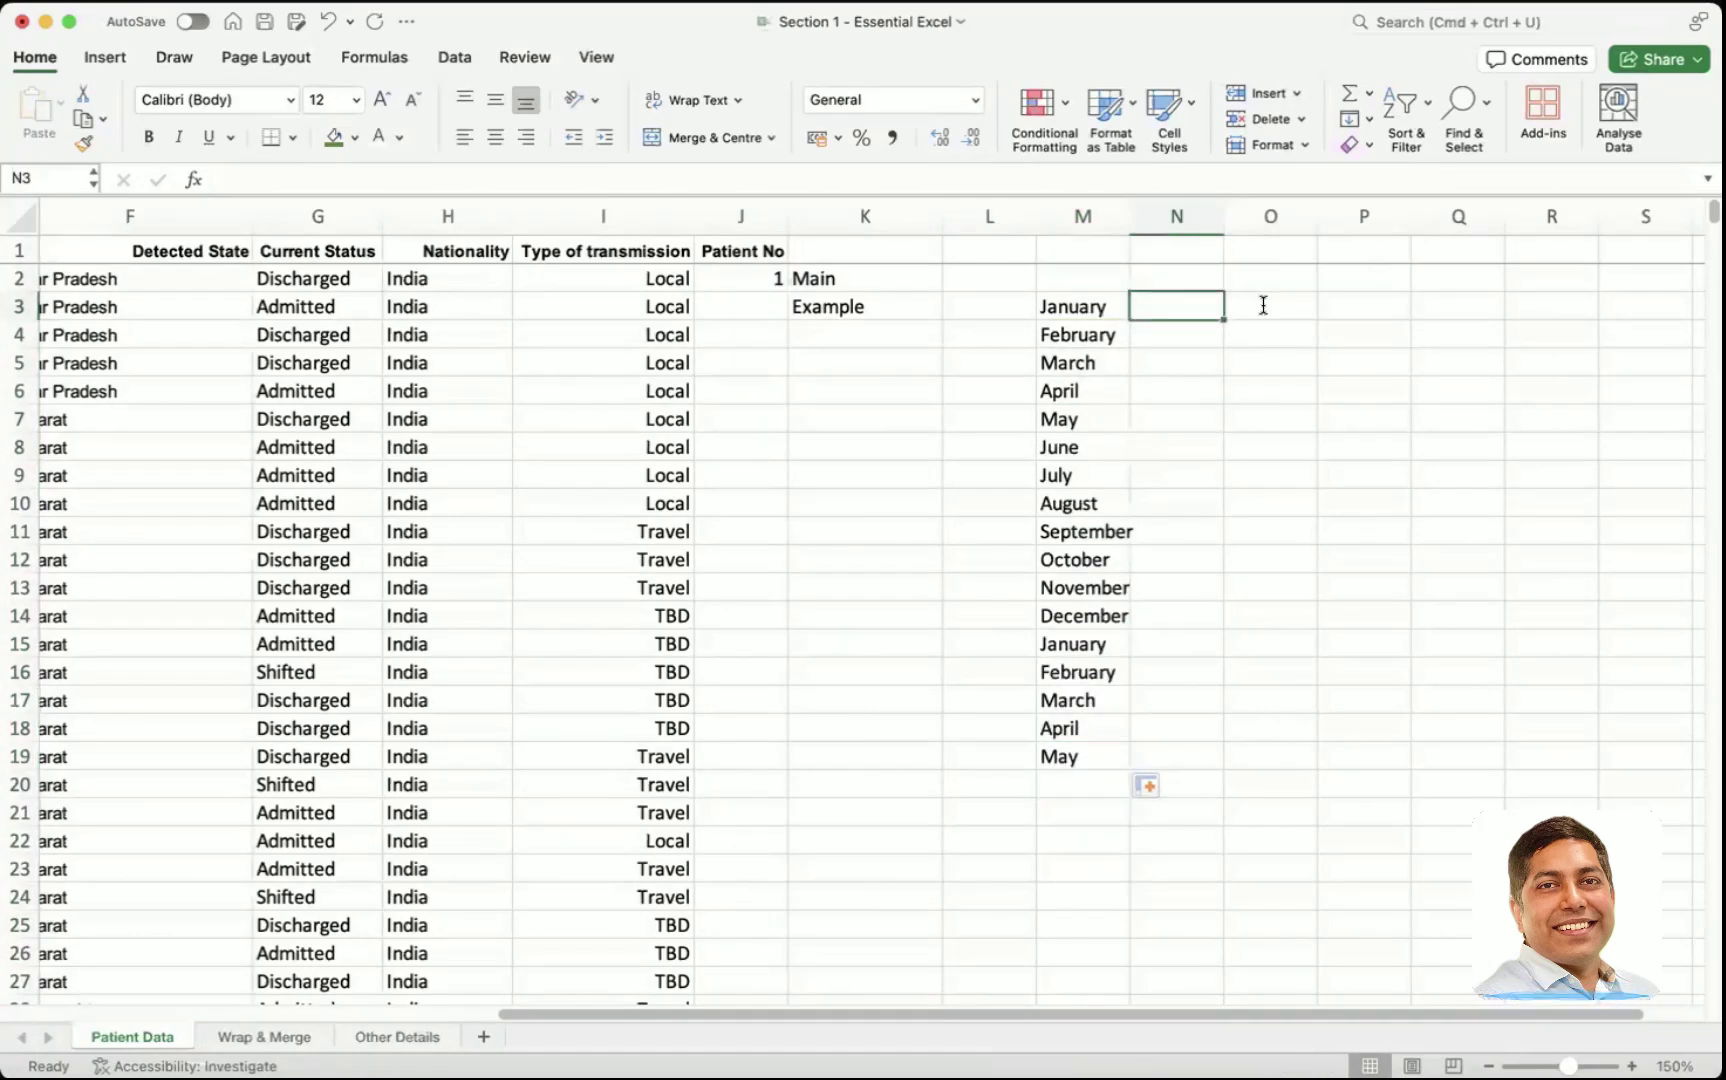
text(Monday)
key(BackSpace)
key(BackSpace)
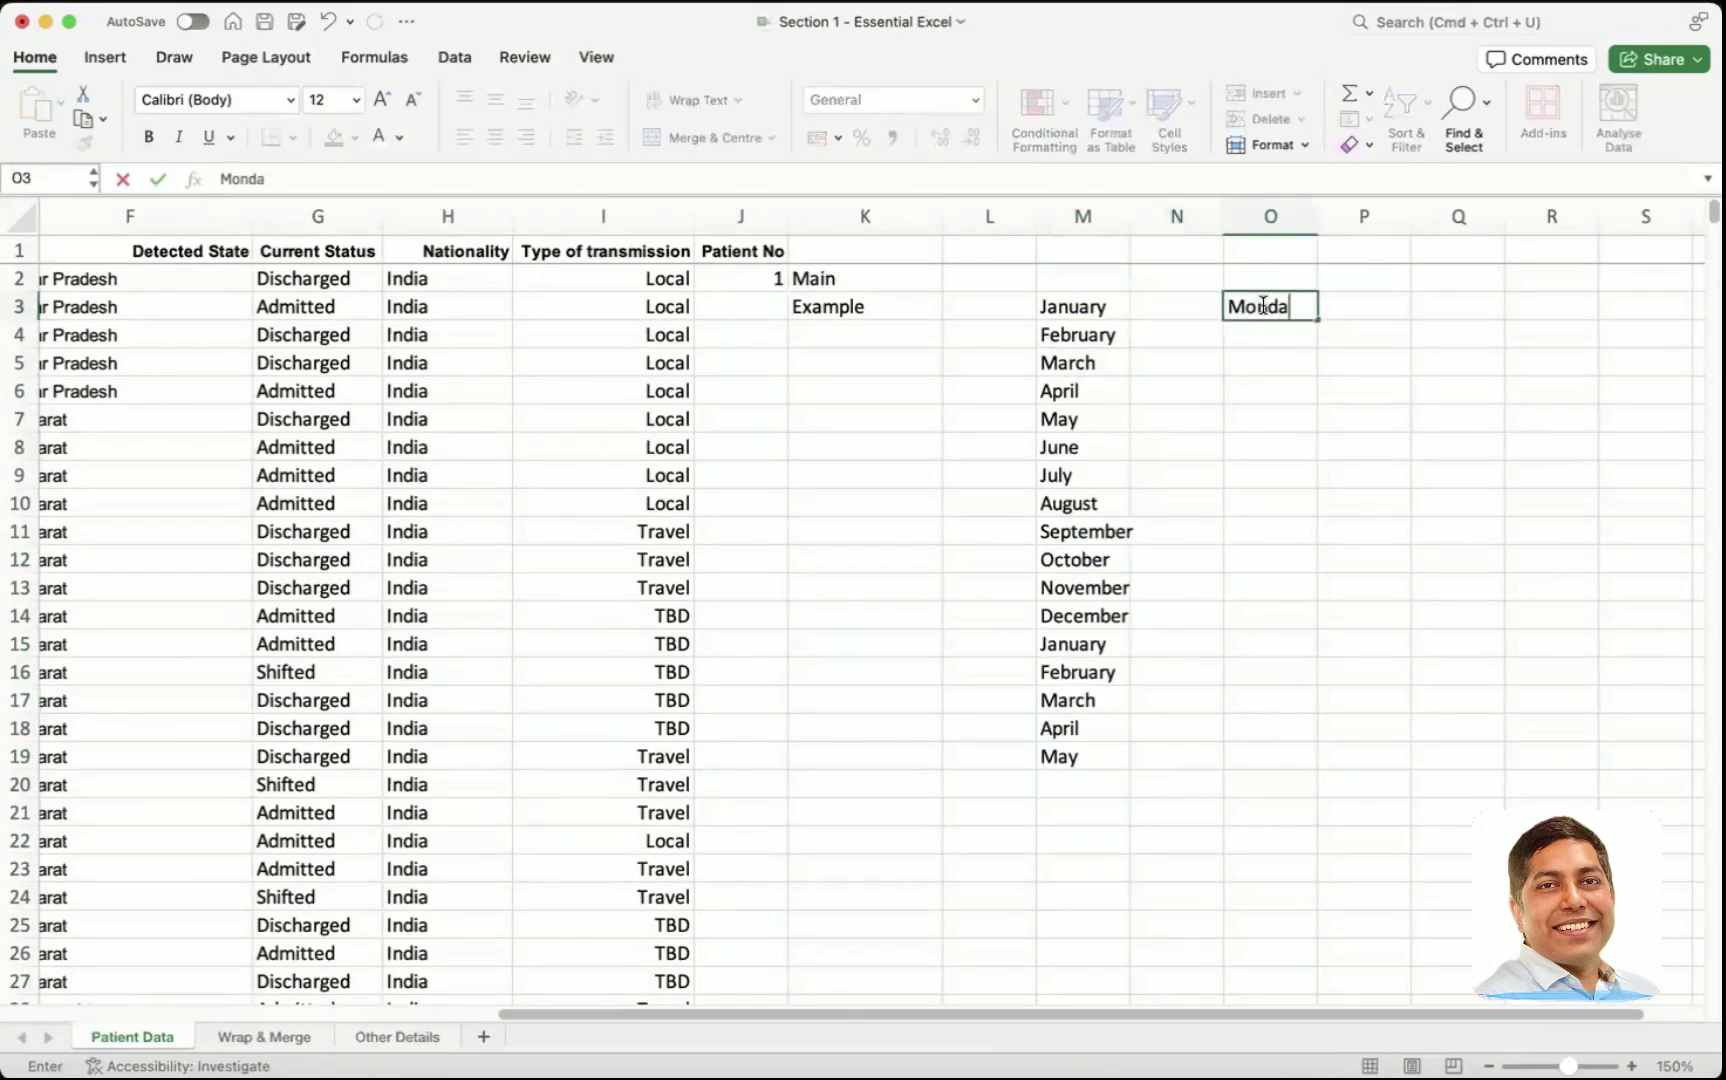
text(ay)
key(Return)
click(1265, 306)
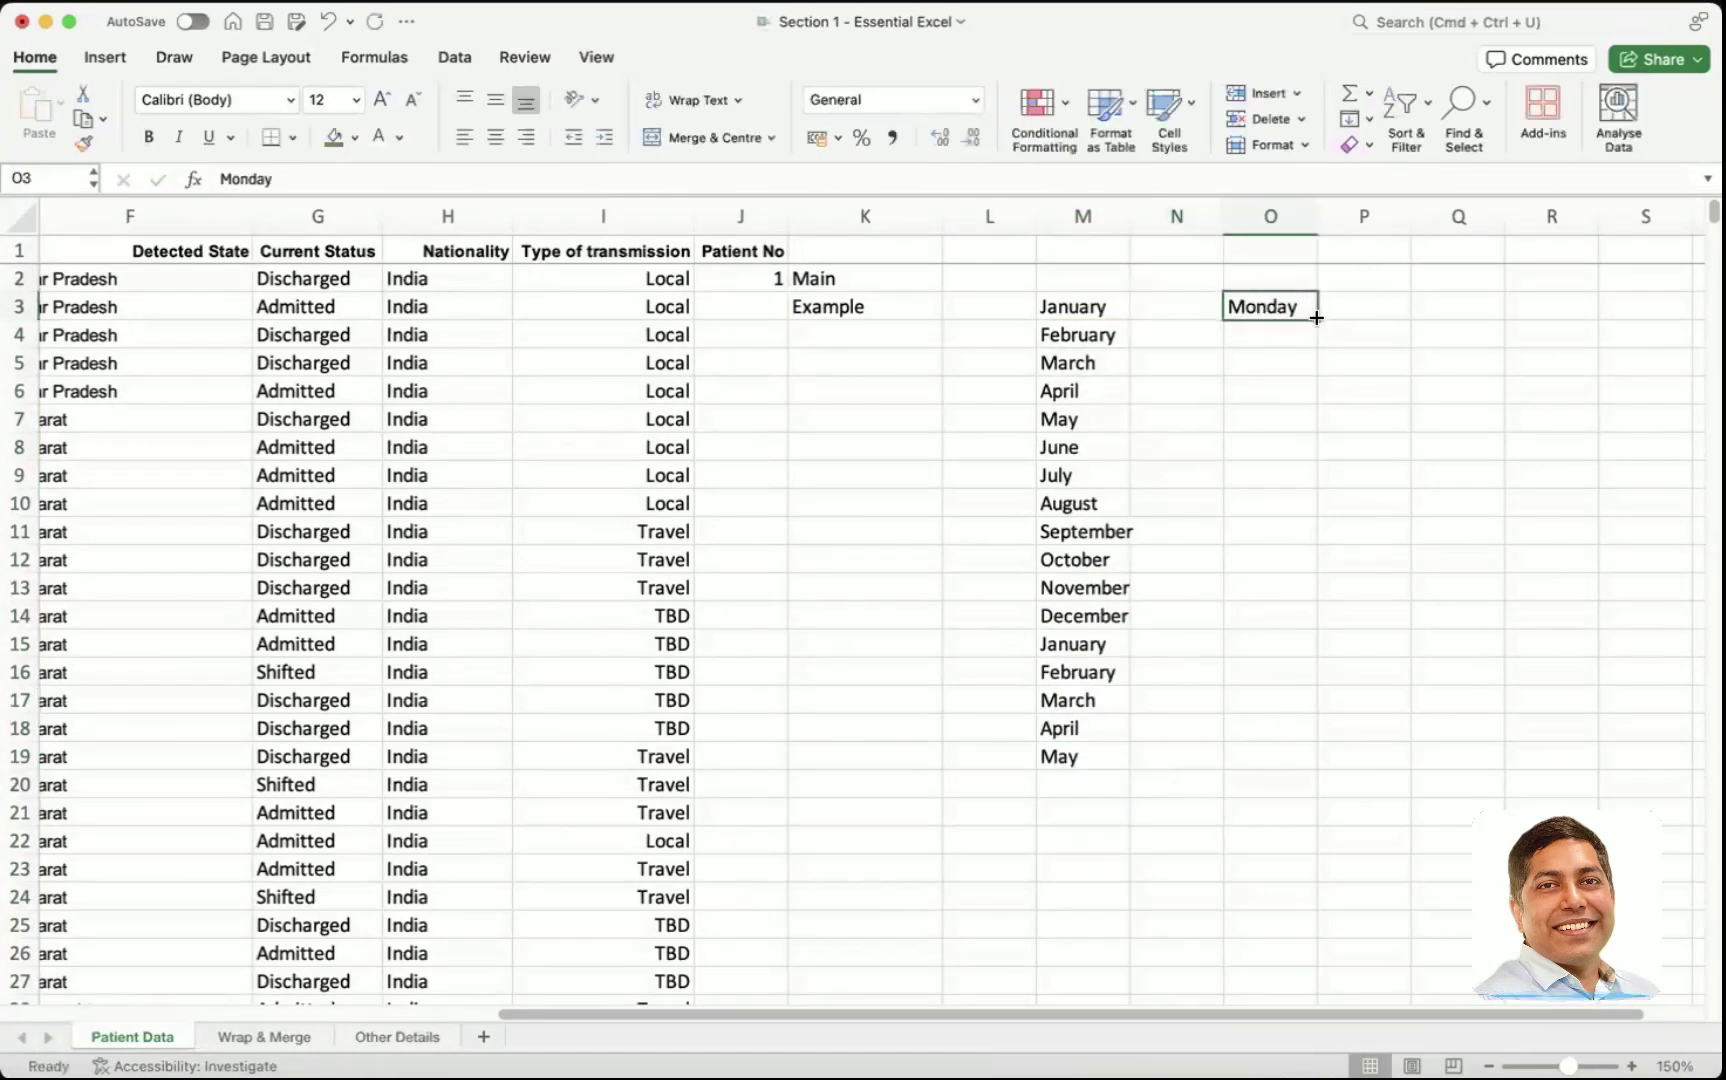
drag(1317, 319, 1291, 792)
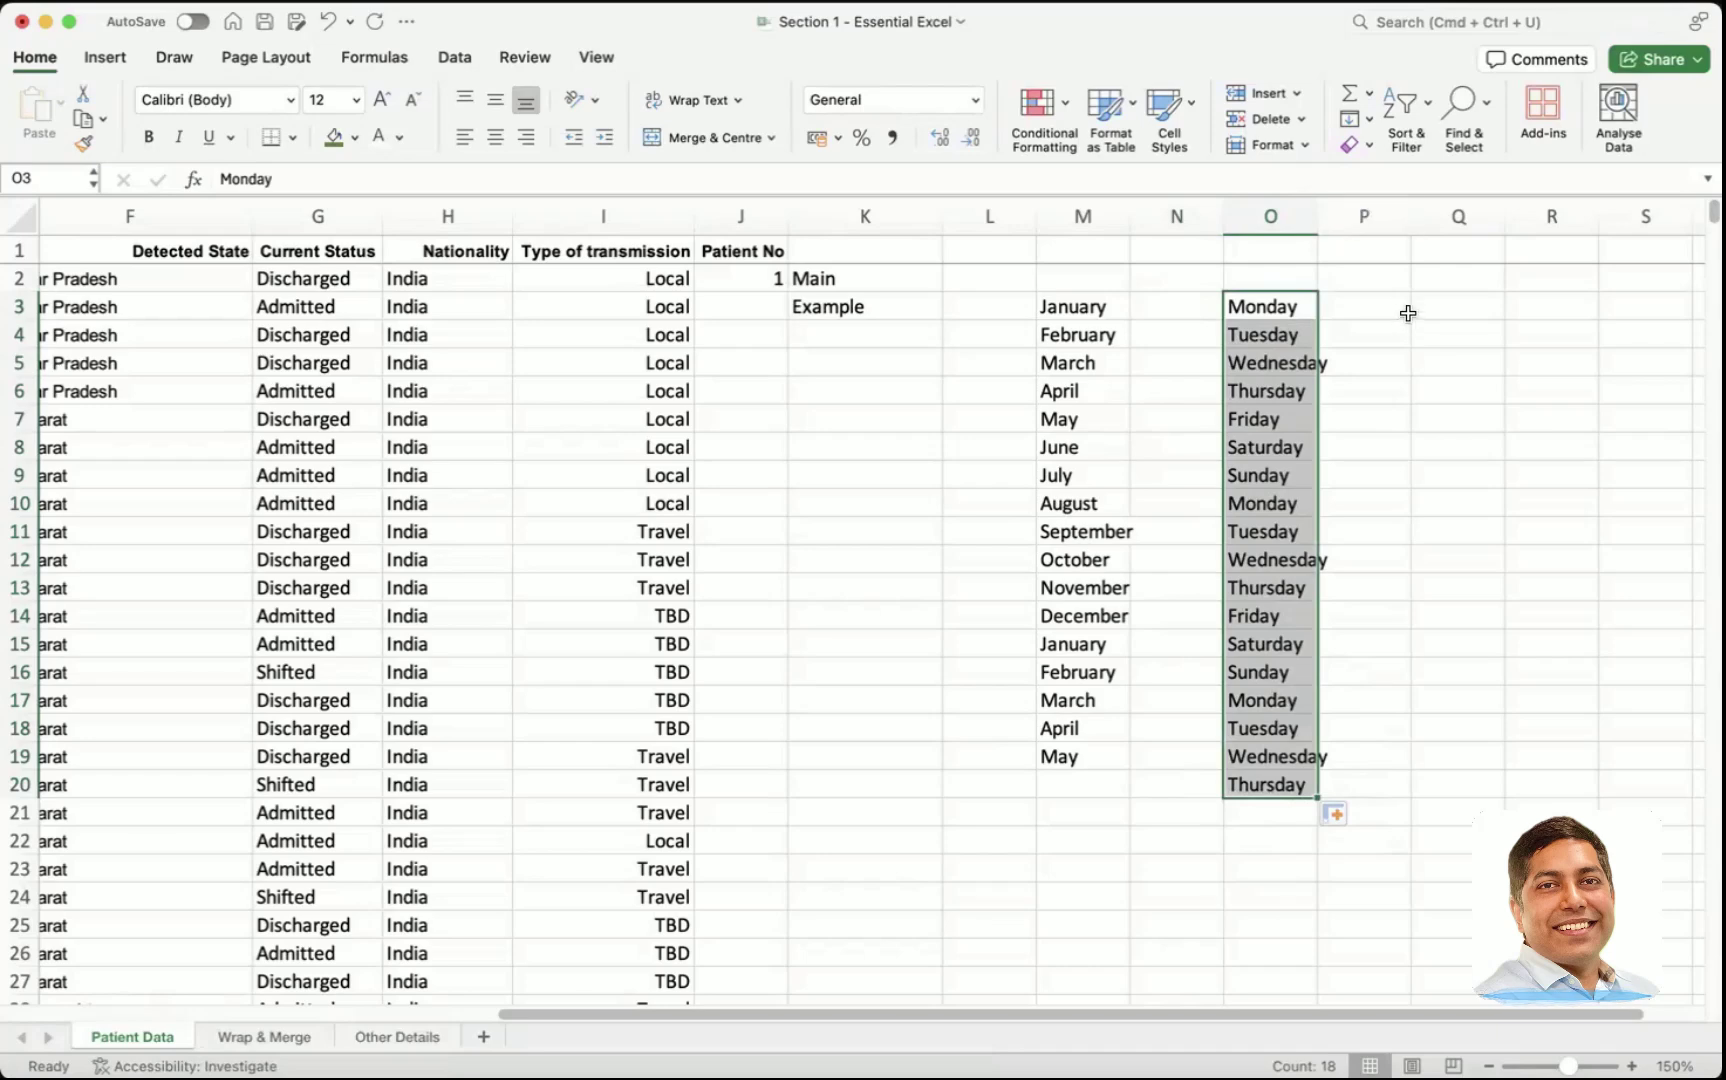
- Enter the date 12 Sep 2025 in Q3 and auto-fill consecutive dates down to Q11
click(1438, 304)
text(12 Sep)
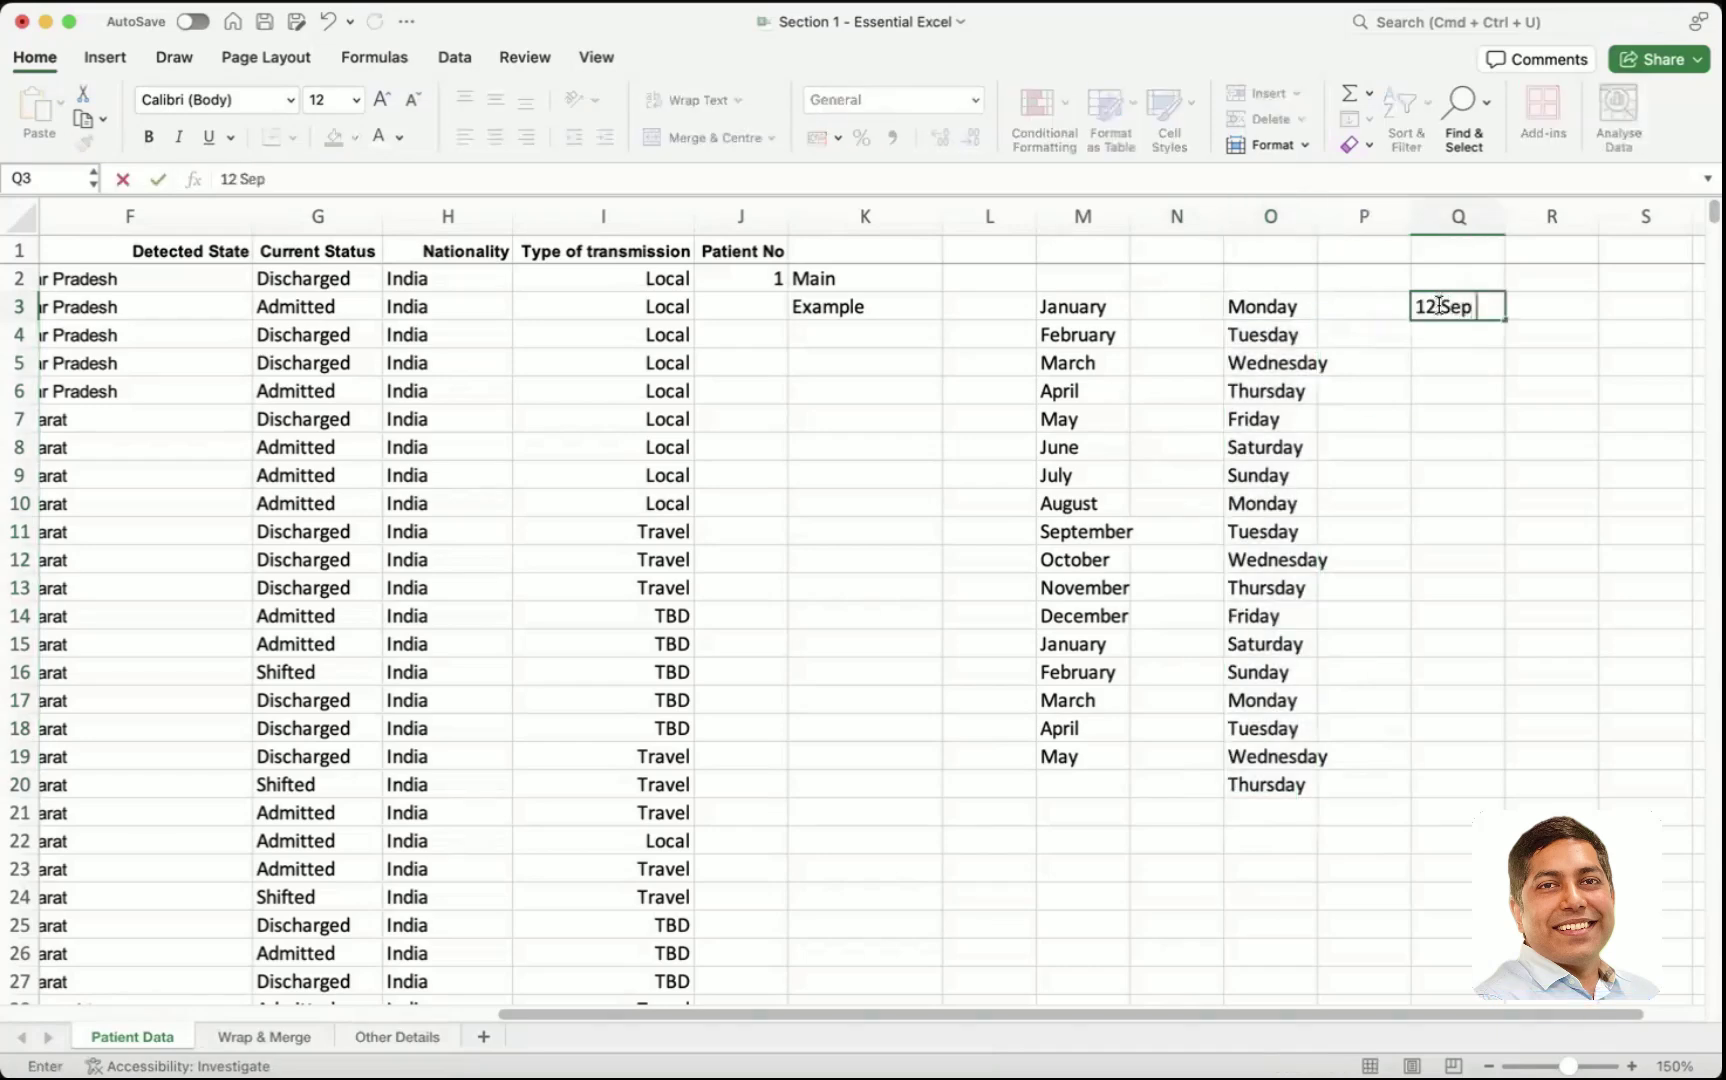
text( 2025)
key(super+Return)
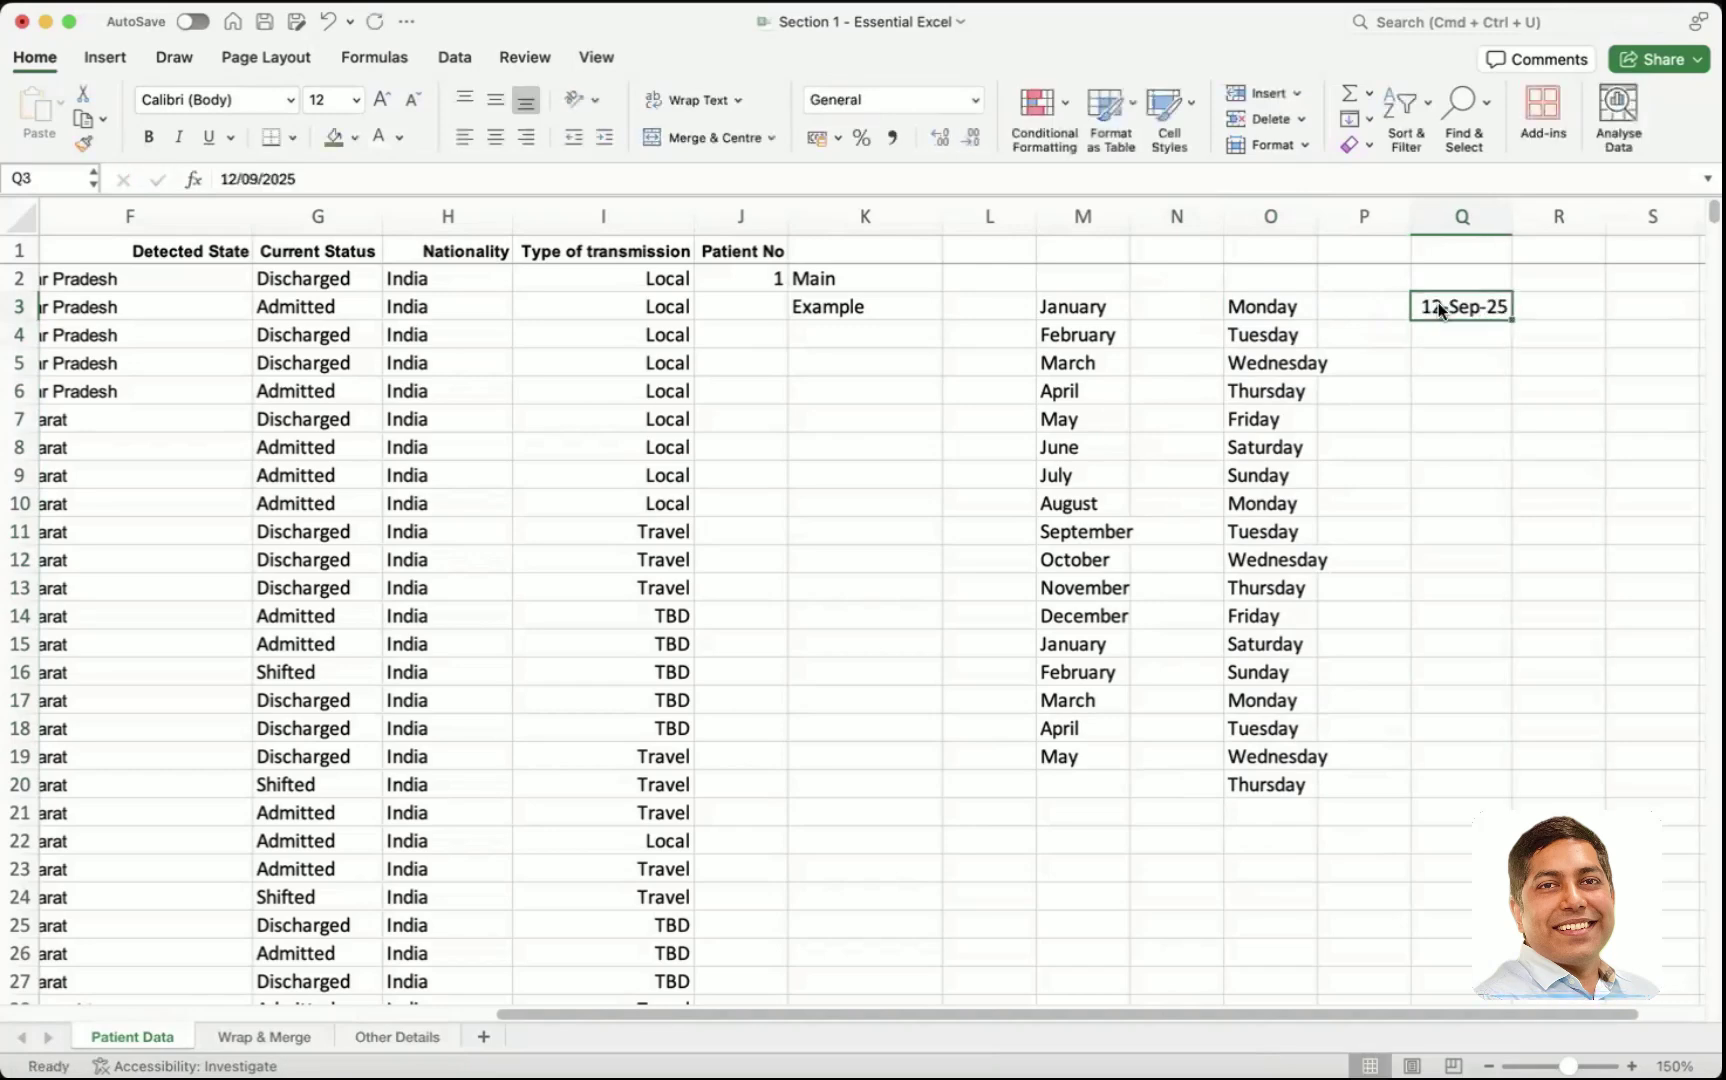
super+click(1452, 680)
click(1495, 306)
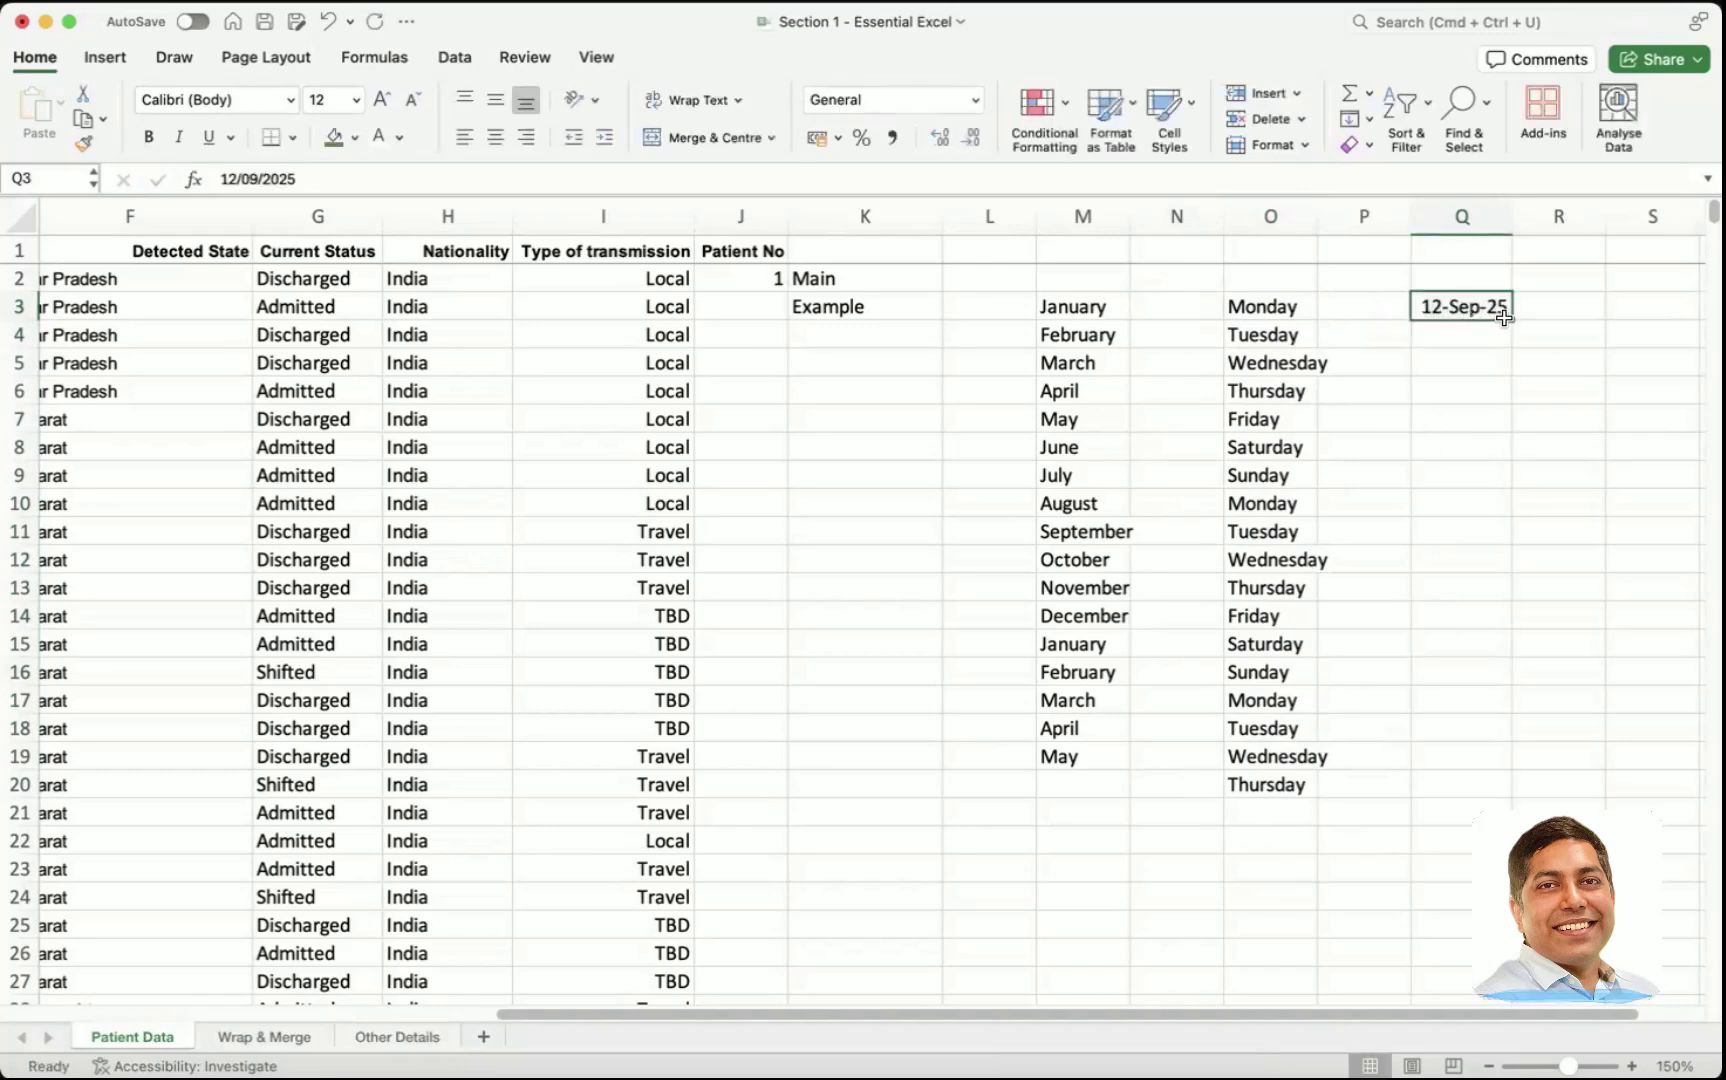
drag(1511, 319, 1497, 546)
click(1565, 444)
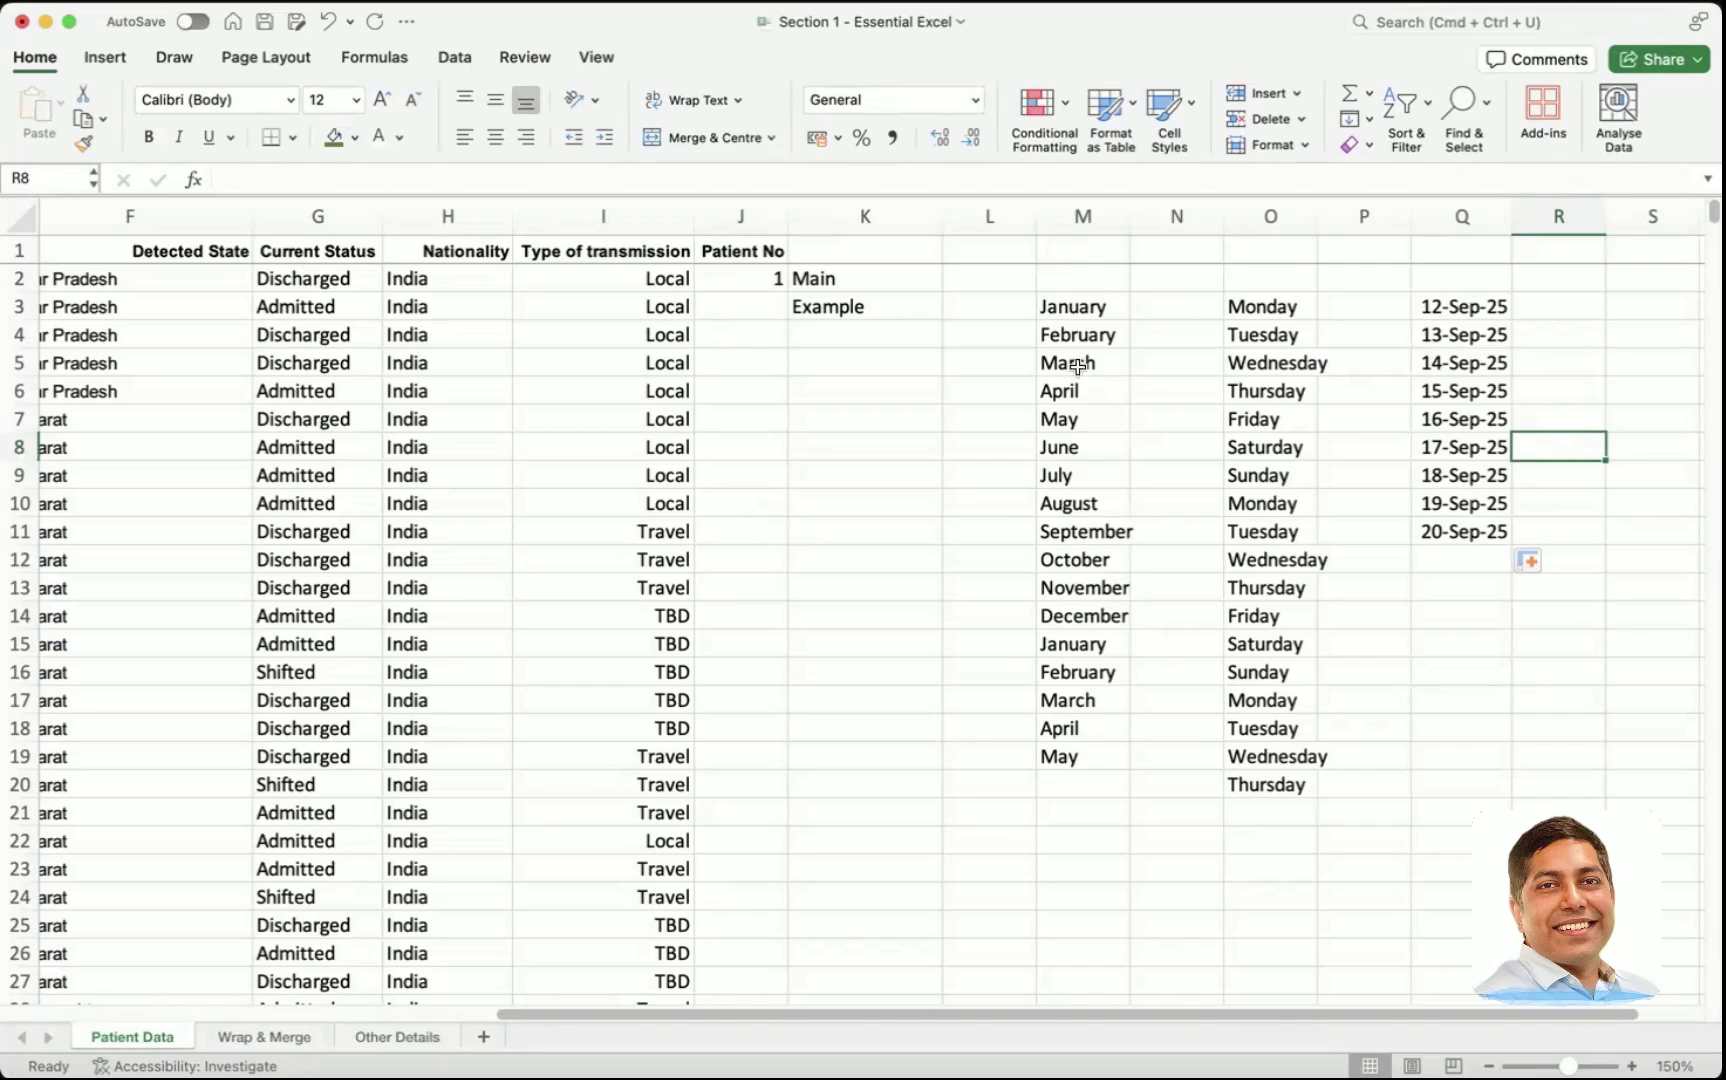
- Select columns M through Q to review the filled month, weekday and date series
click(1486, 219)
drag(1486, 219, 1085, 215)
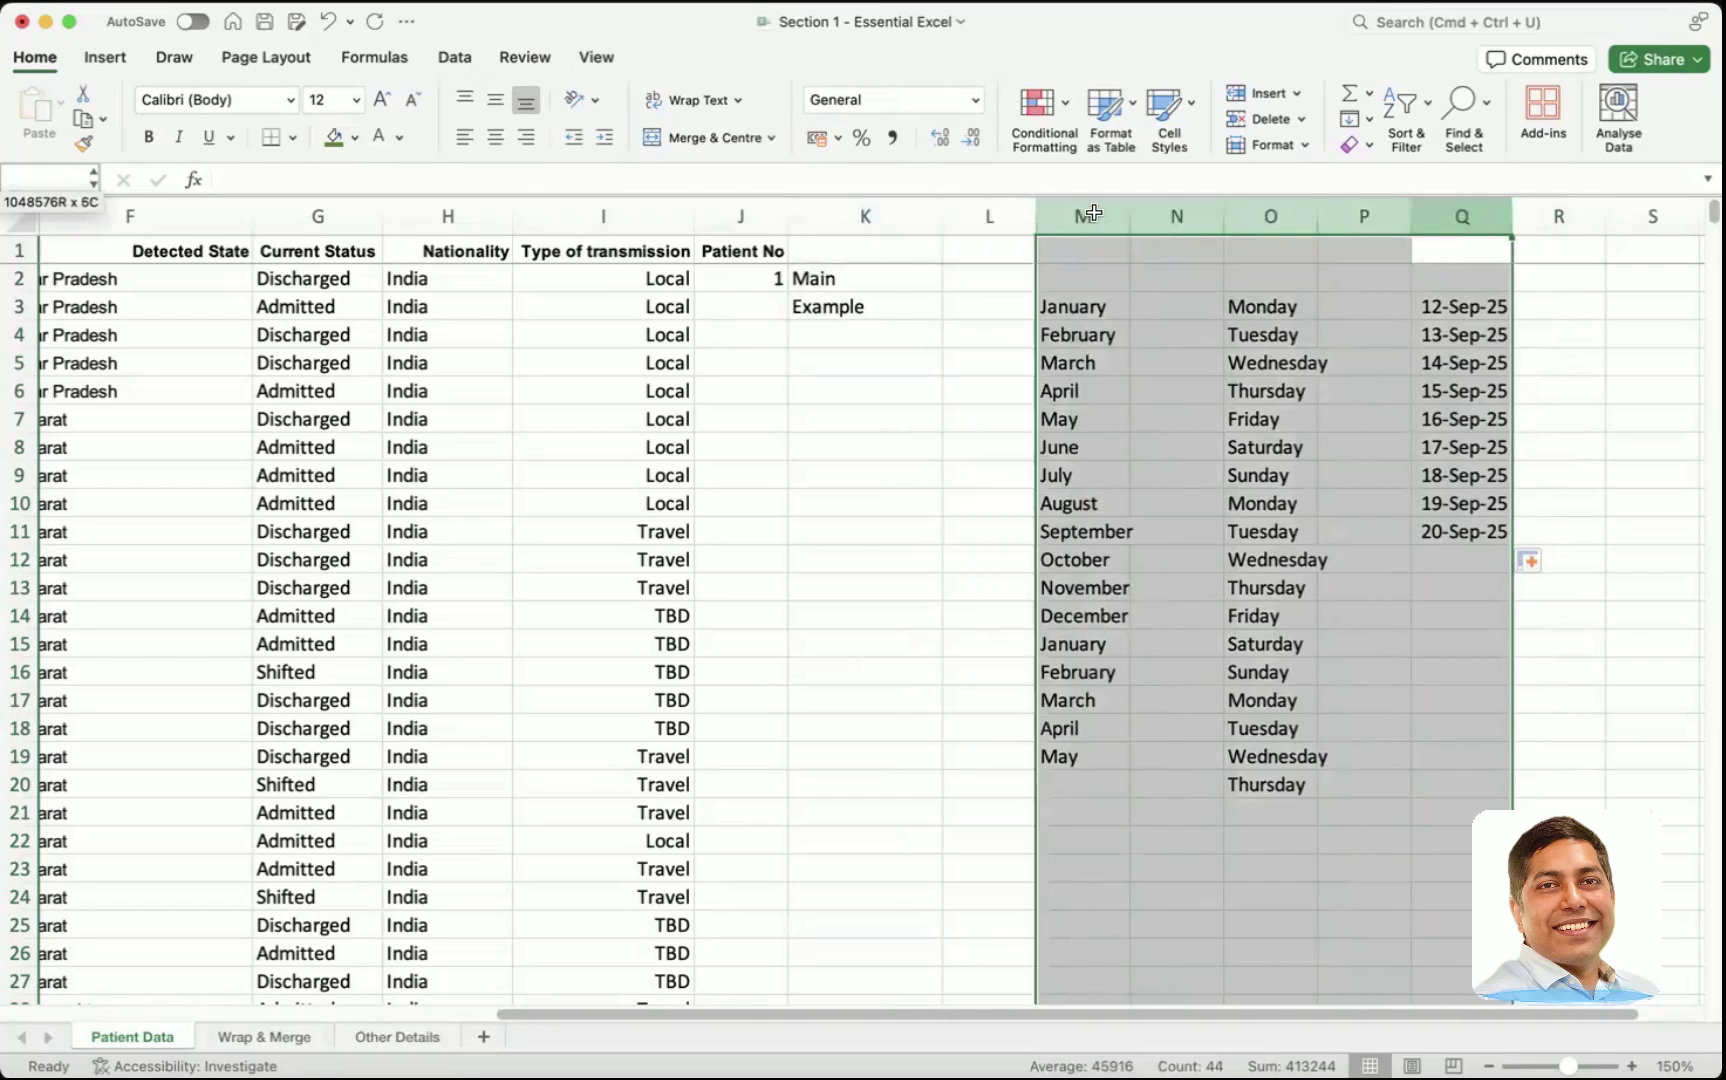
click(990, 306)
- Enter 2, 1 and 0 in S3 to S5 and auto-fill the descending number series down to S25
scroll(1635, 339, right, 3)
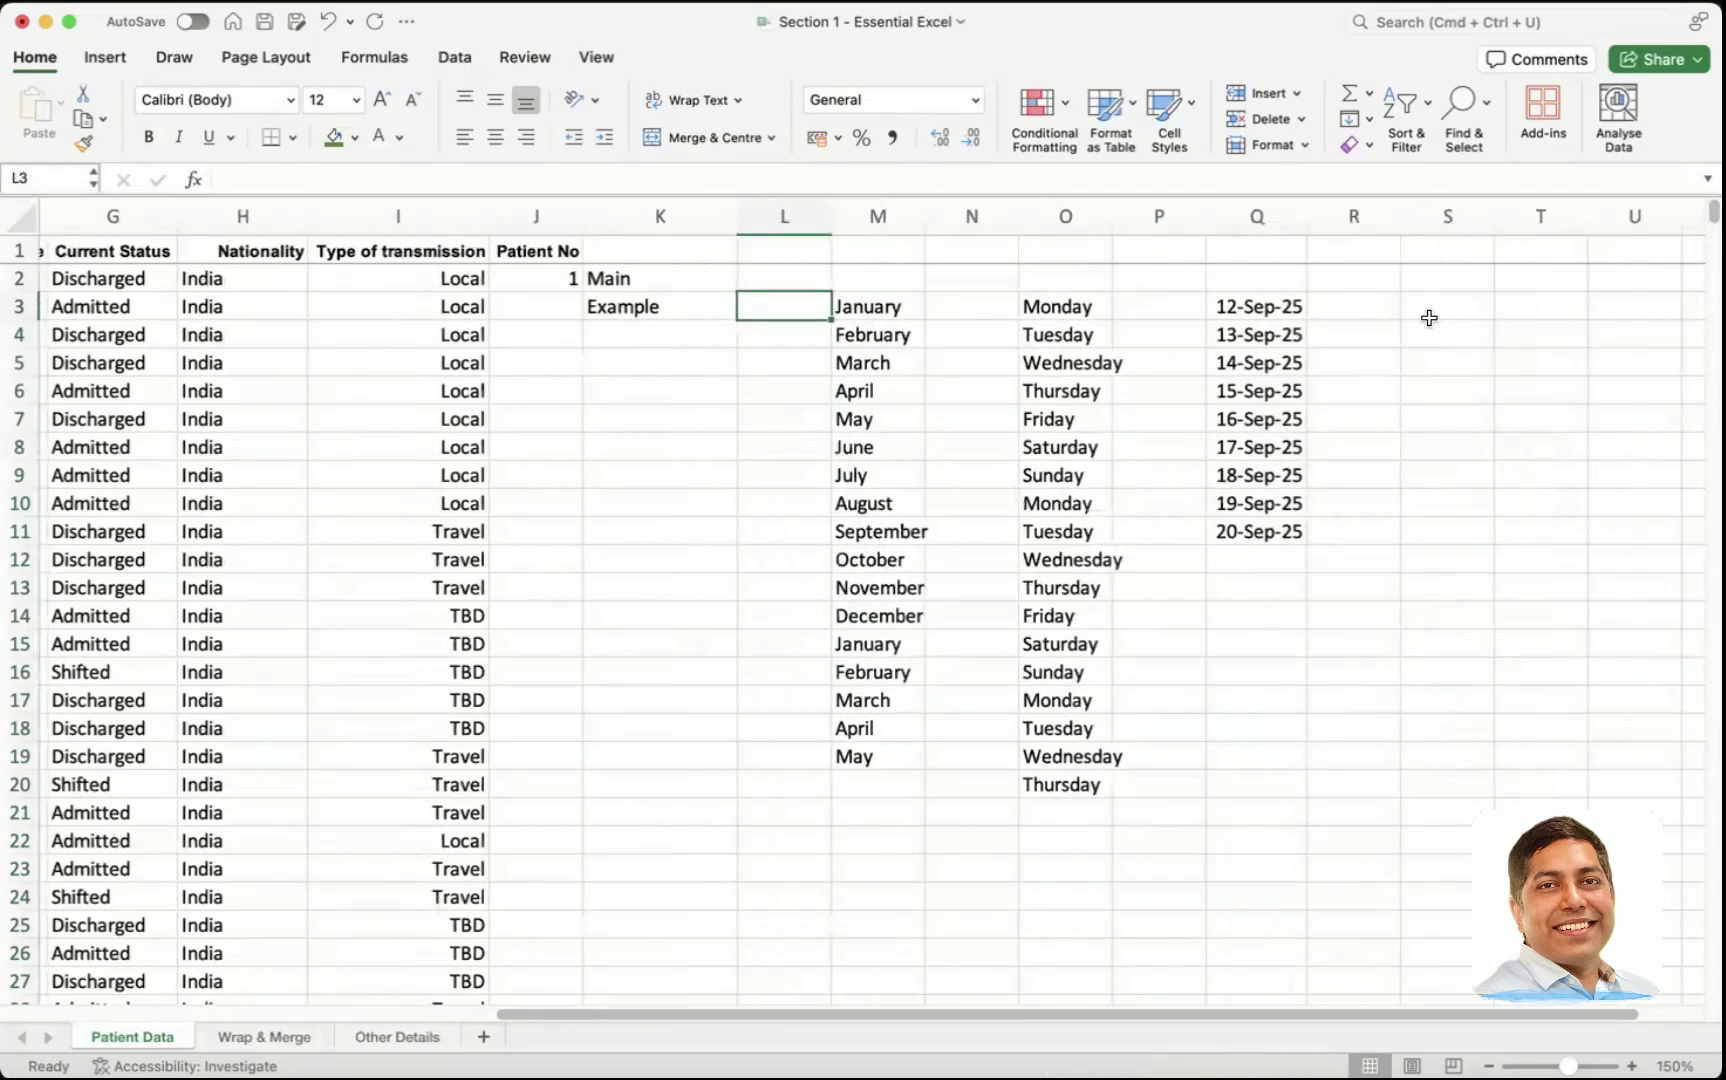
click(1413, 308)
text(2)
key(Return)
text(1)
key(Return)
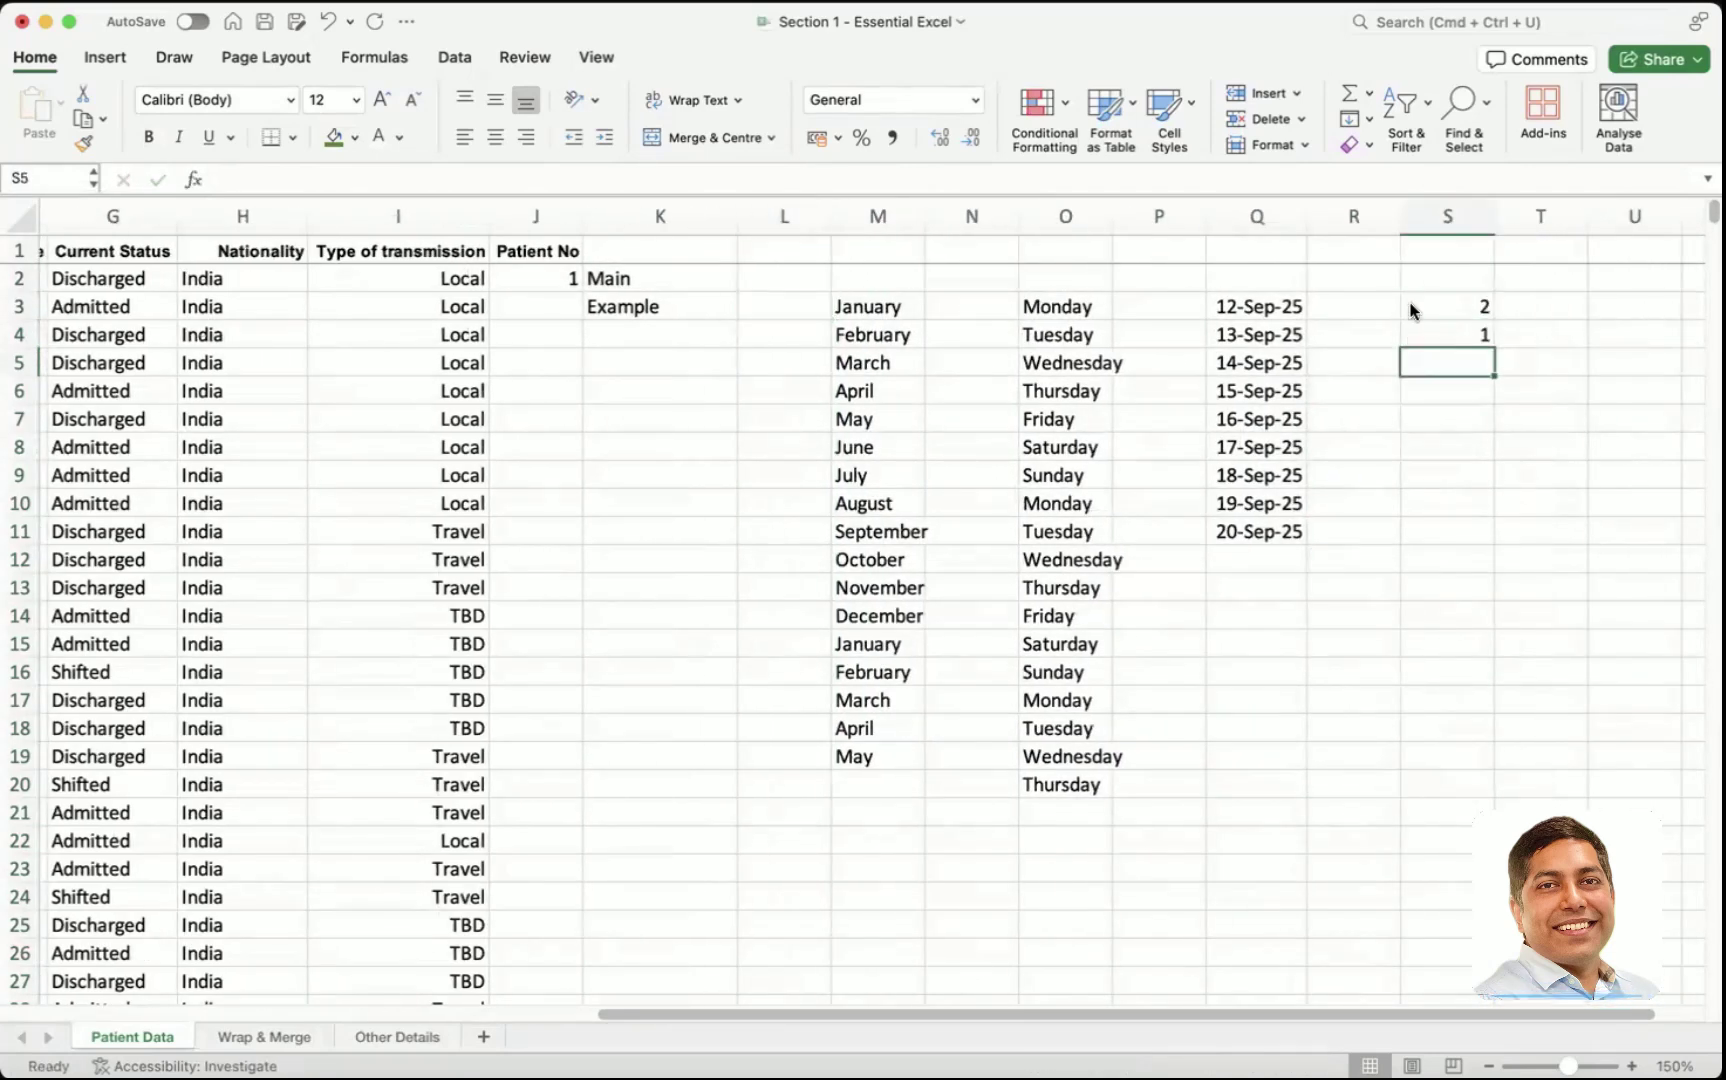
text(0)
drag(1433, 305, 1452, 931)
click(1577, 740)
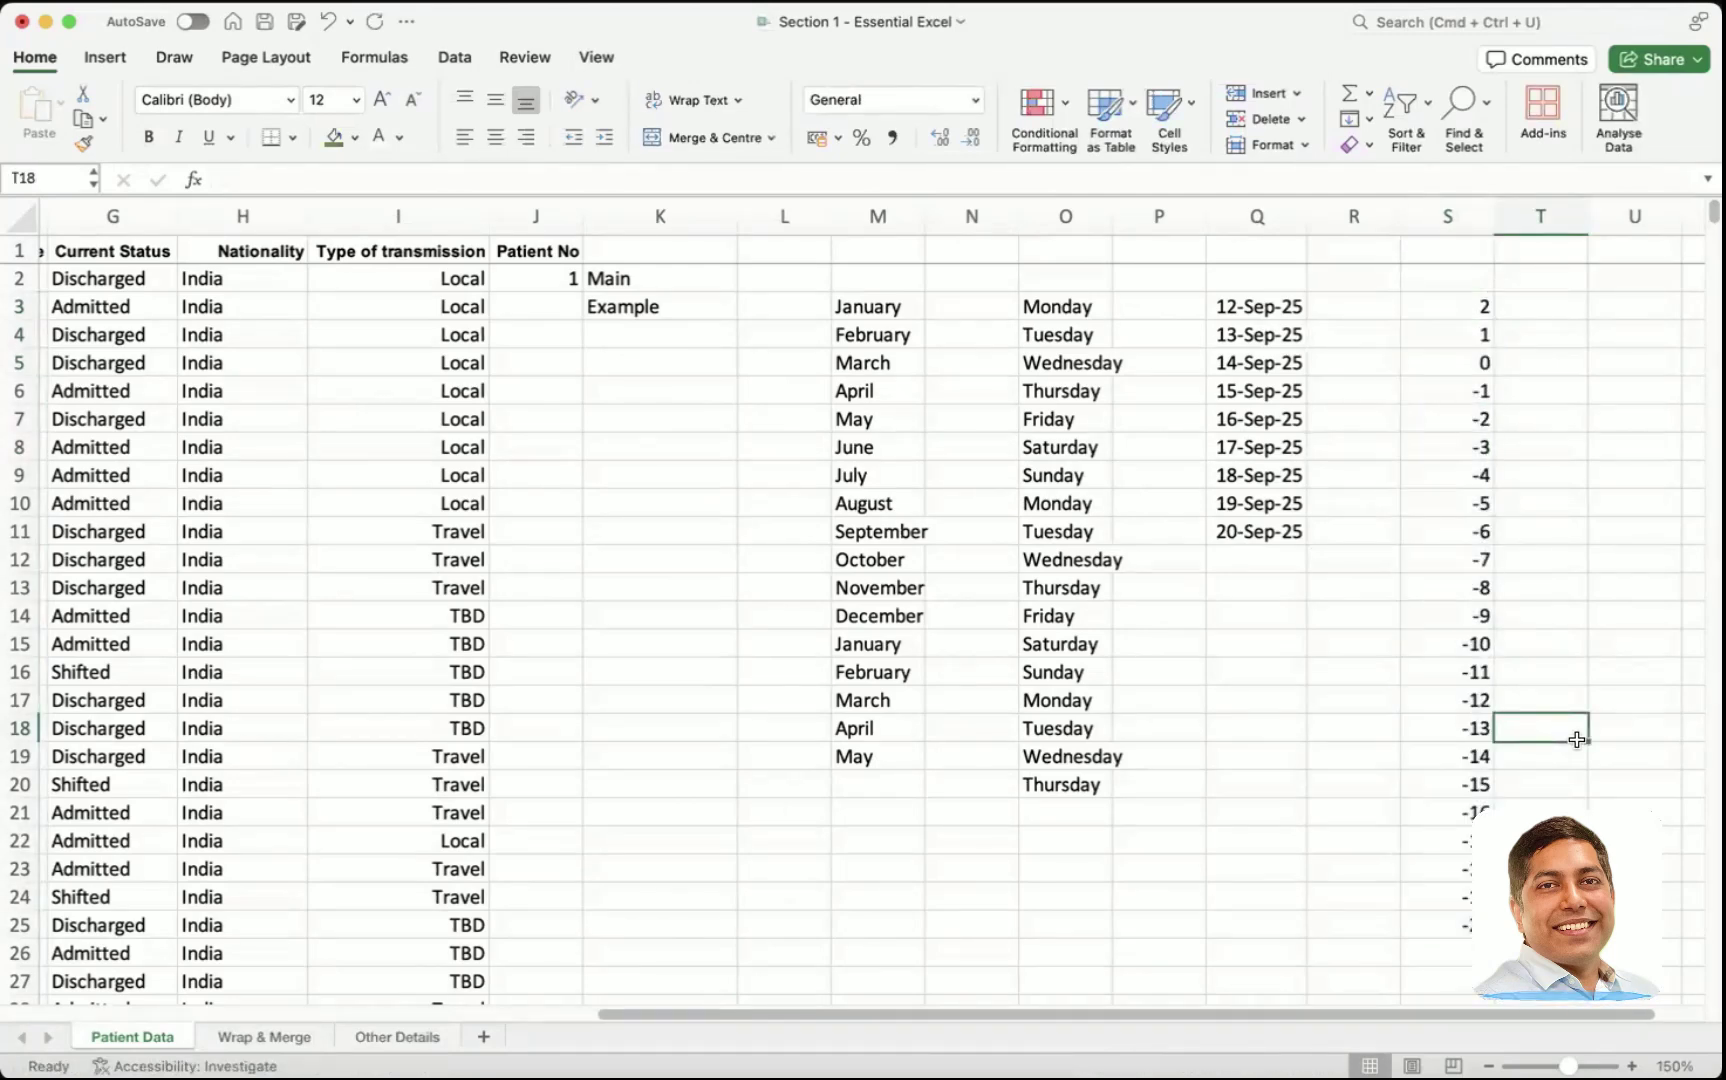
- Enter Jan in M28 and Feb in N28, and auto-fill the abbreviated month names across the row to S28
scroll(944, 698, down, 5)
click(878, 610)
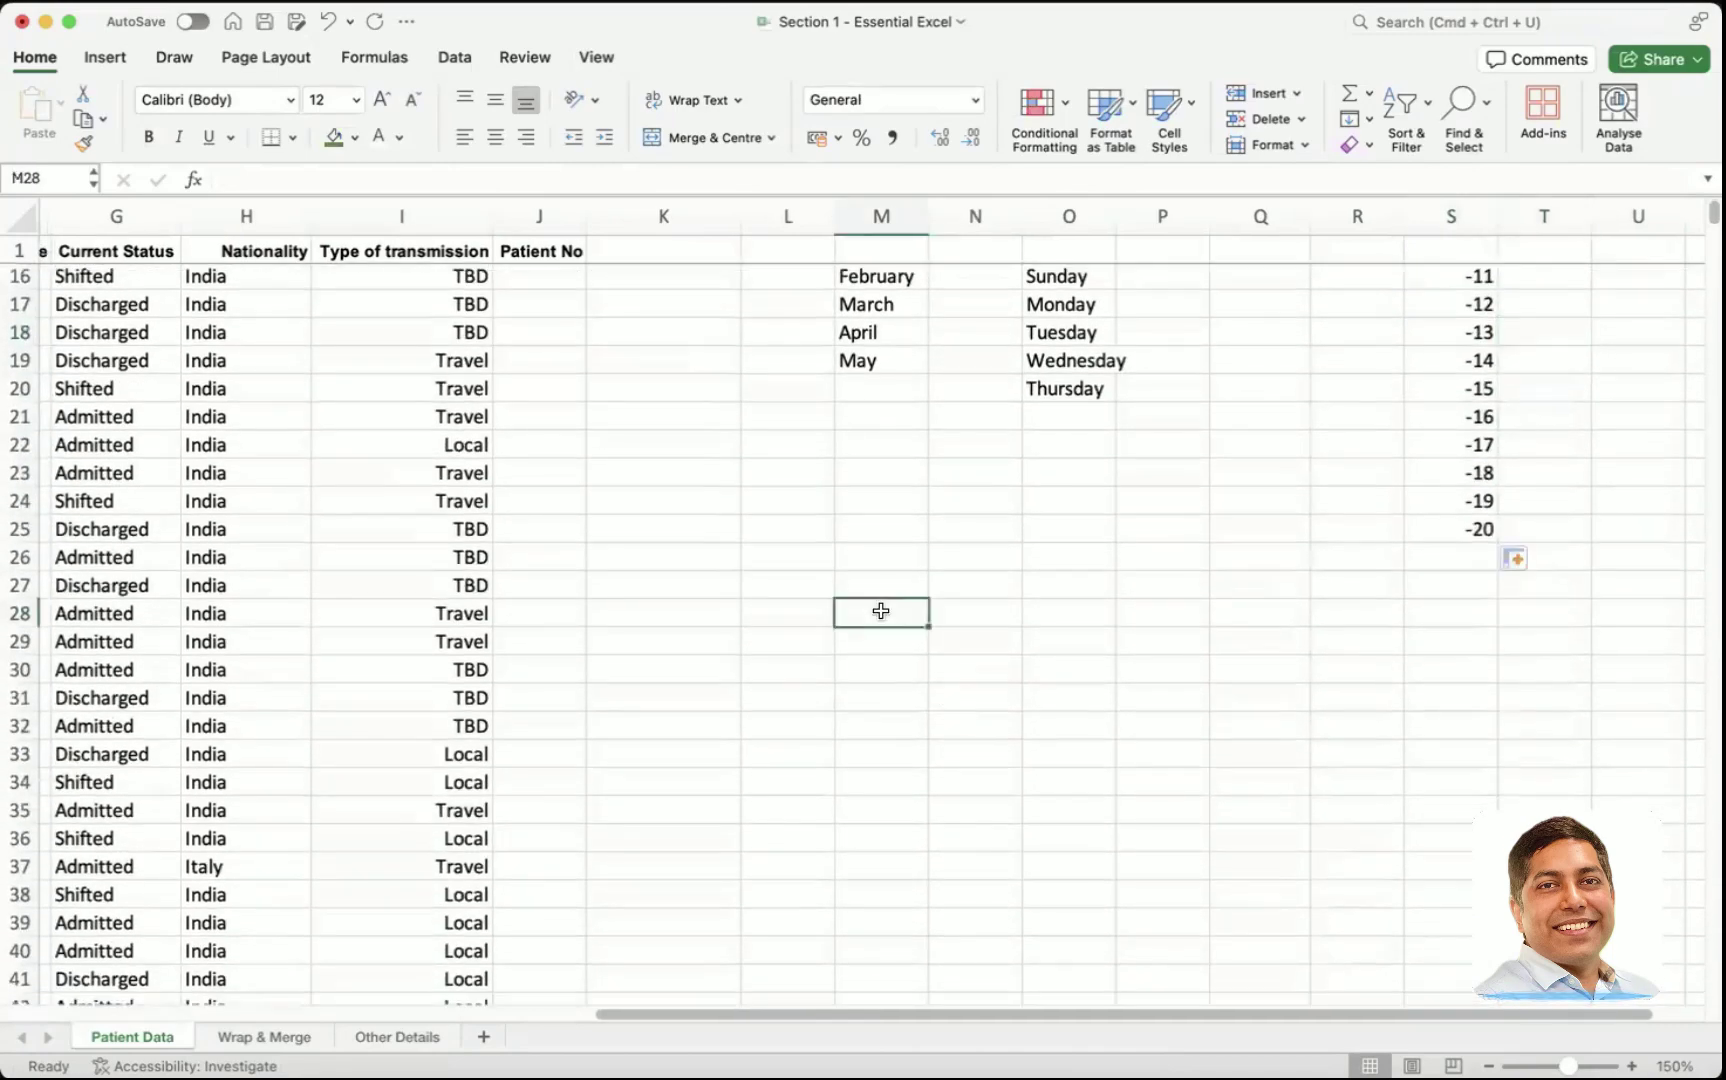
text(Jan)
key(Tab)
text(Feb)
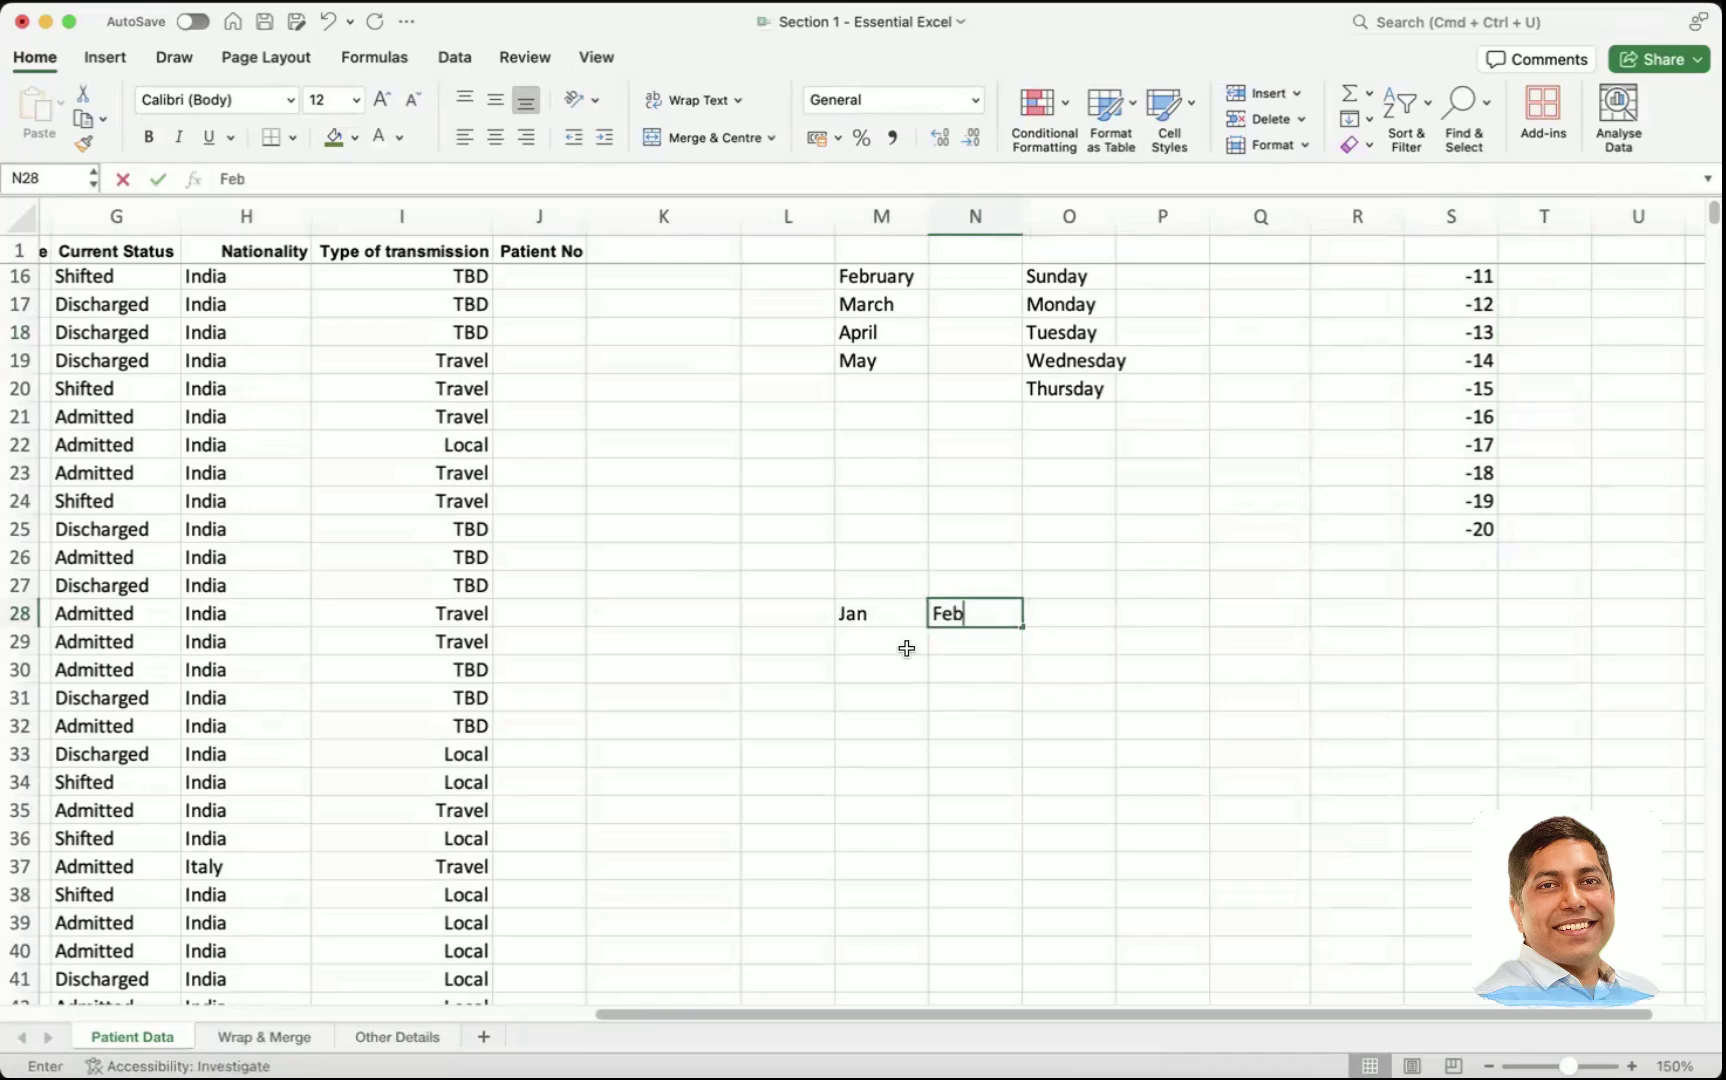
key(Return)
drag(893, 612, 1479, 626)
click(1382, 702)
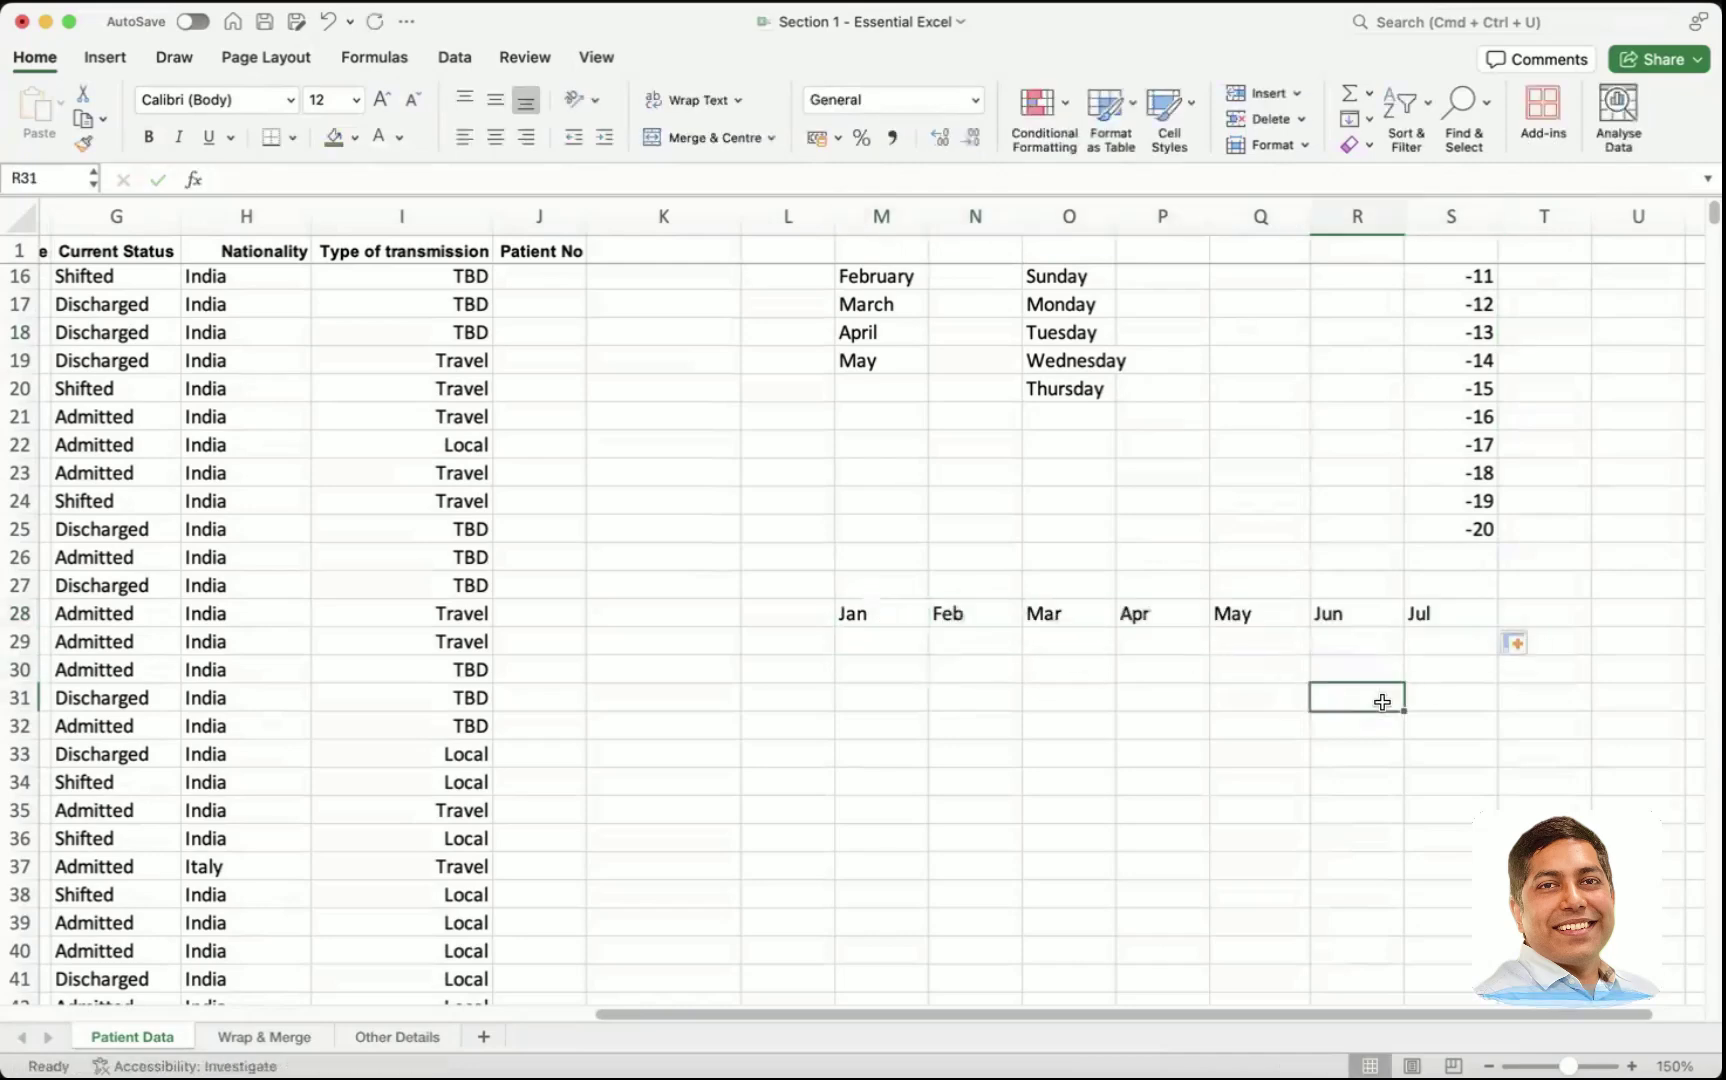